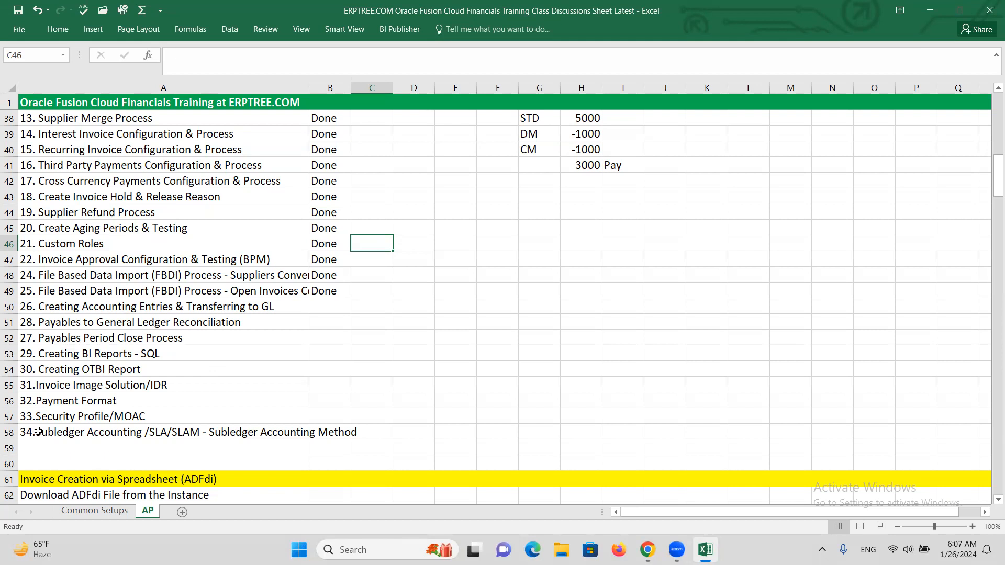
Step: Copy the Subledger Accounting /SLA/SLAM topic text without its number from A58 into cell A239, below the Custom Roles notes
drag(193, 419, 357, 431)
key(ctrl+c)
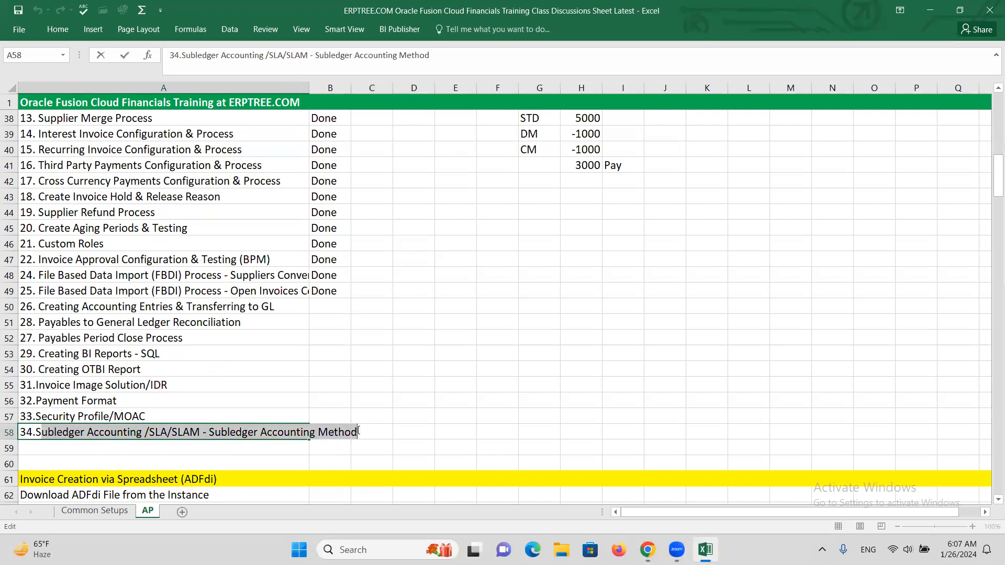
scroll(205, 359, down, 9)
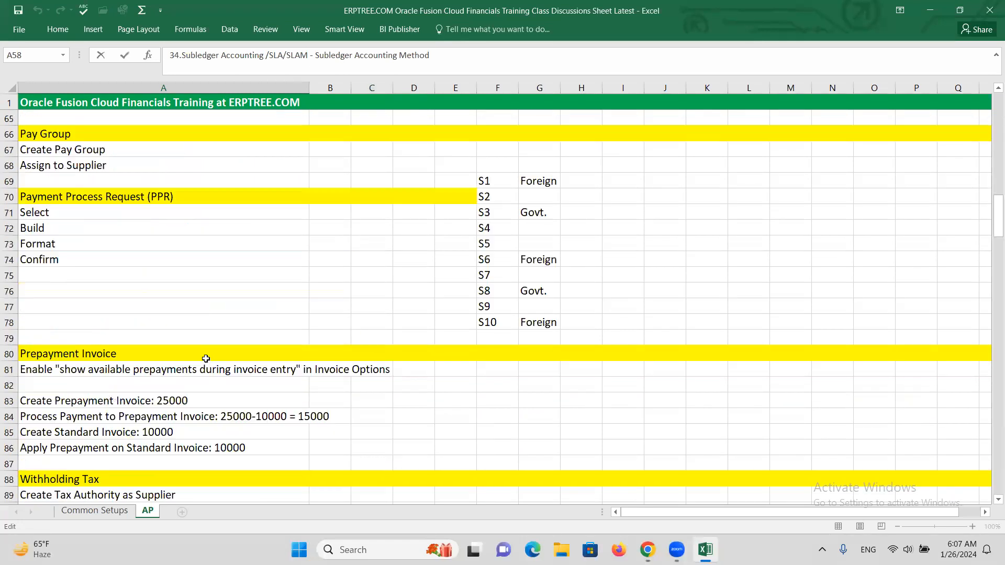
scroll(205, 358, down, 20)
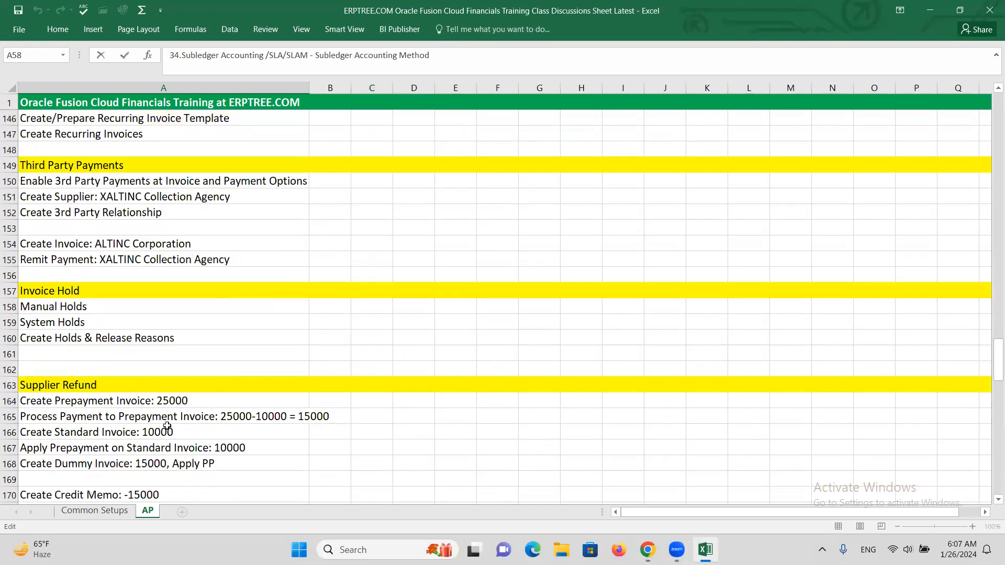
scroll(167, 425, down, 20)
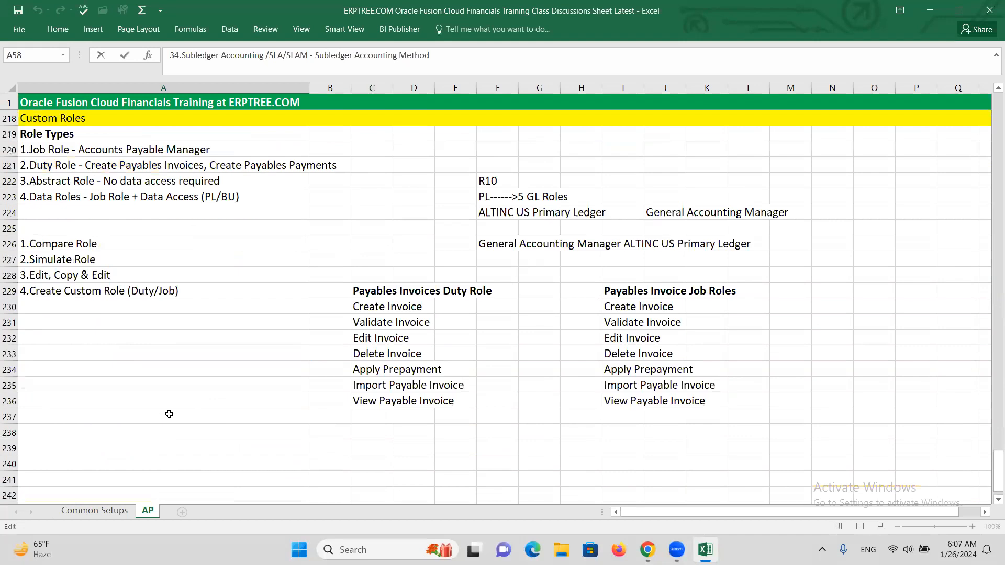
scroll(170, 414, down, 3)
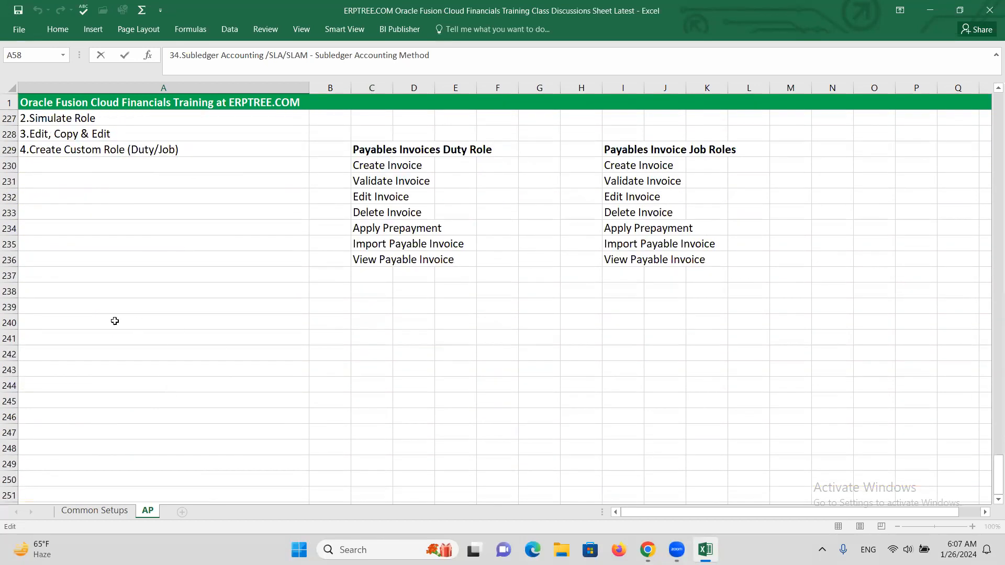
click(67, 308)
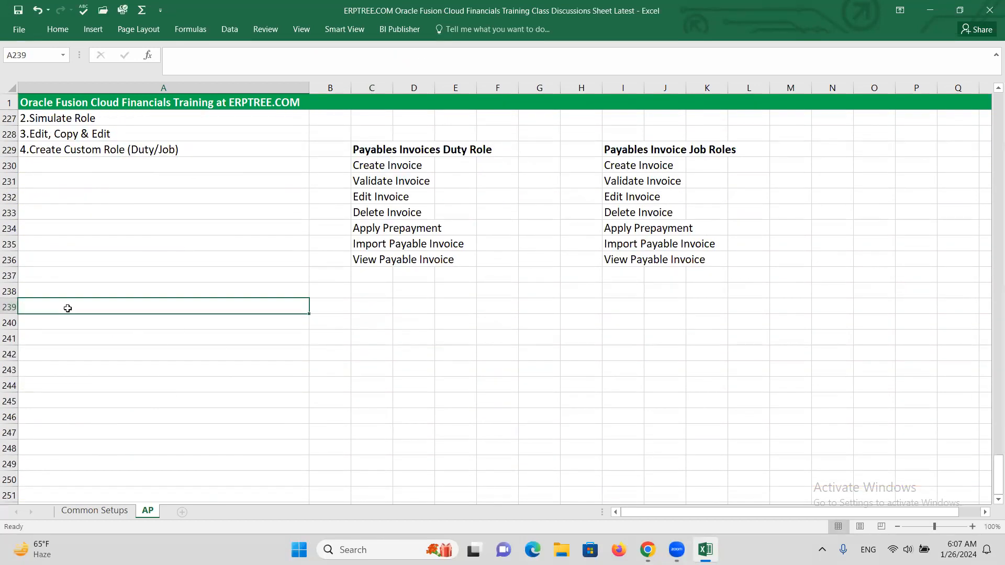
key(ctrl+v)
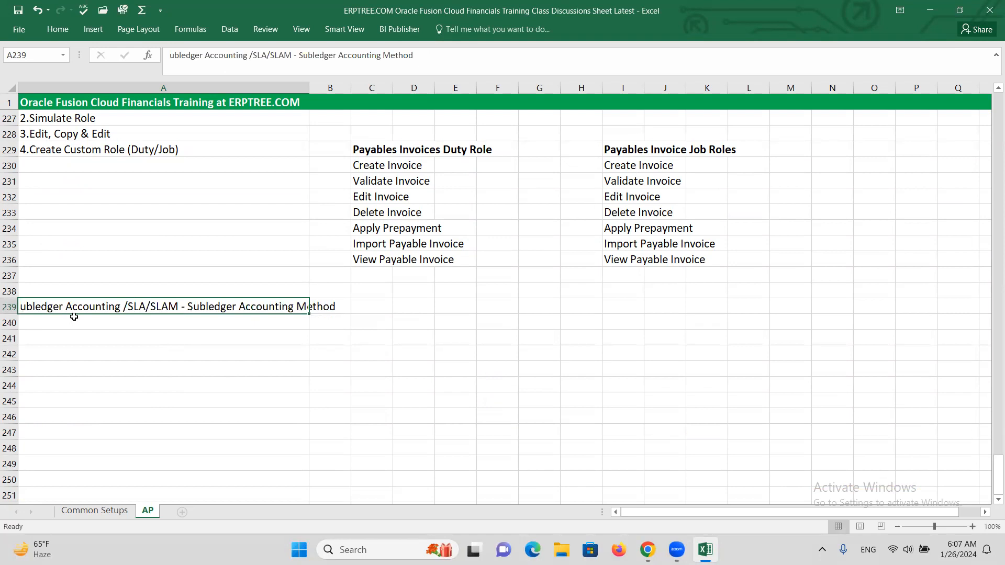
Step: Add the missing capital "S" at the start of the text in A239 and save the workbook
double_click(24, 303)
text(s)
key(BackSpace)
text(S)
key(ctrl+s)
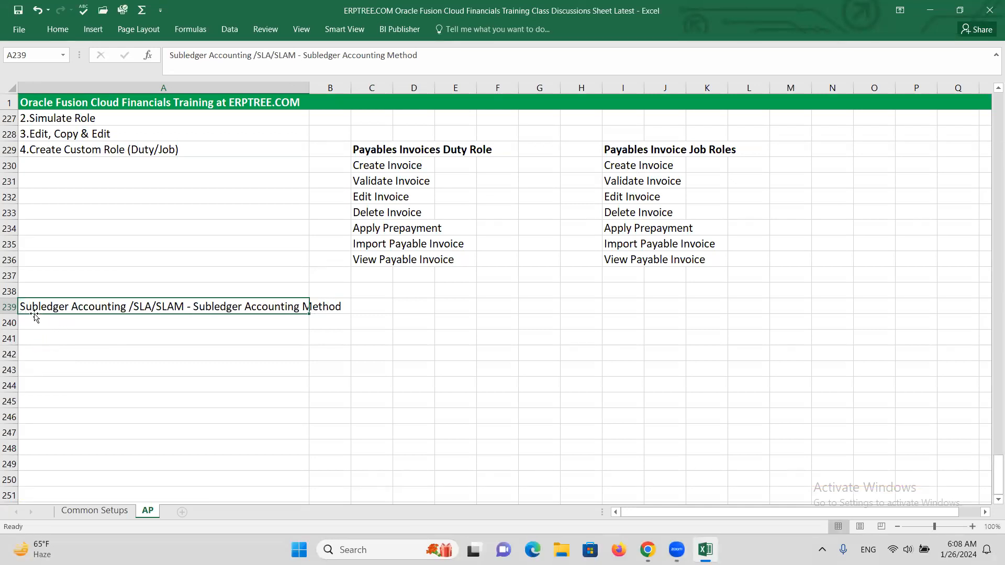
Step: Fill the whole of row 239 with yellow to mark it as a section heading
click(12, 311)
click(12, 307)
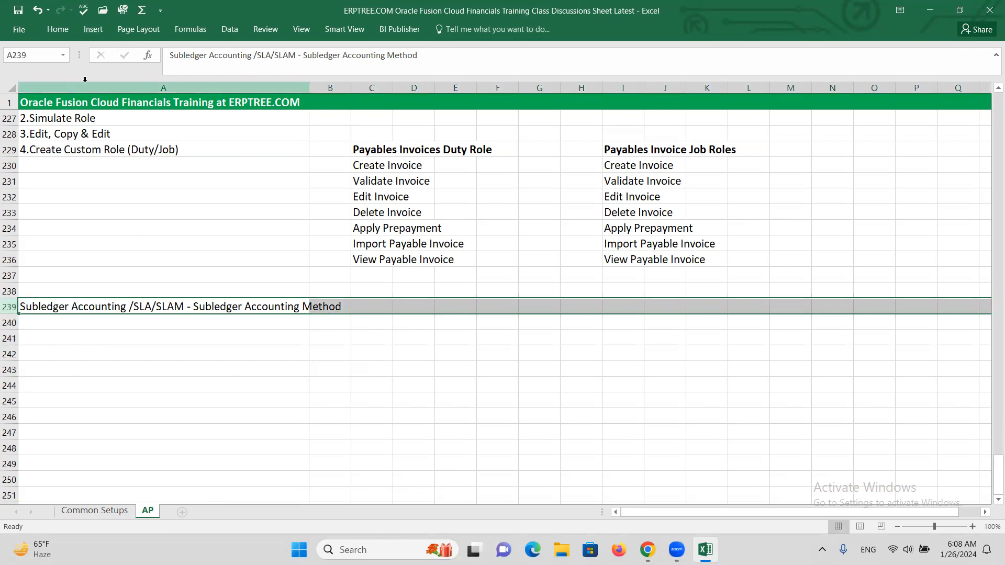
click(59, 29)
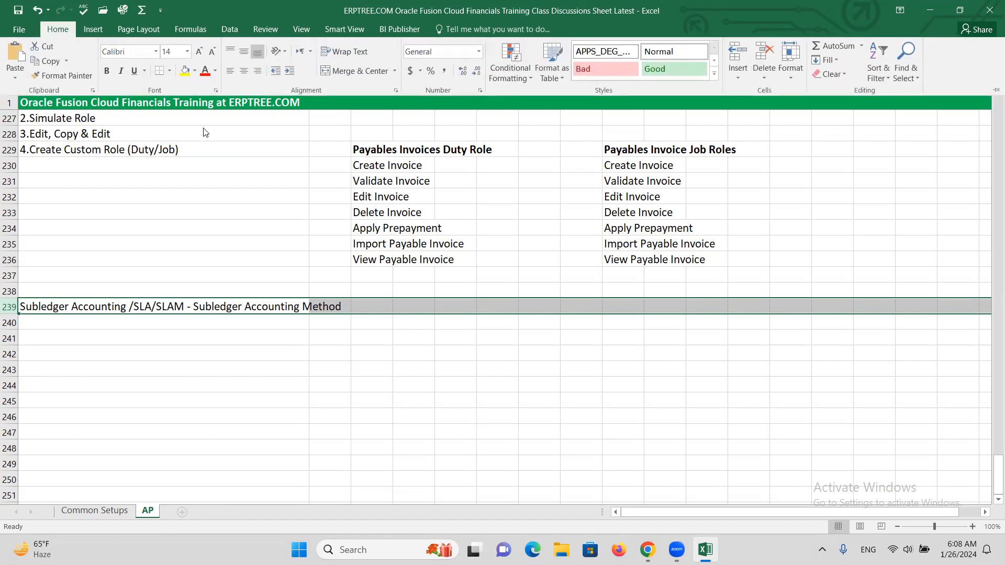
click(185, 74)
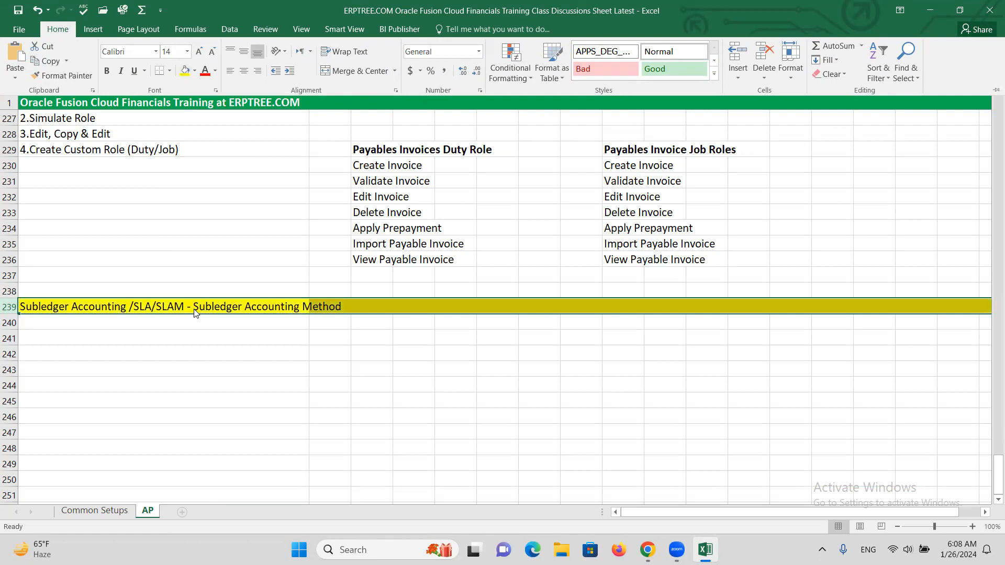
click(147, 325)
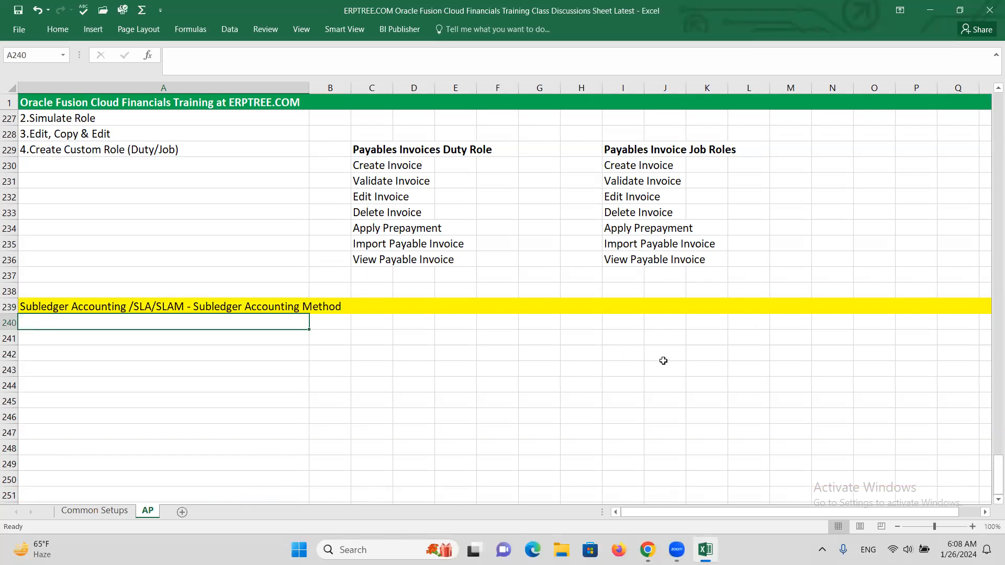
Step: Enter "SLA" in cell G241
click(537, 338)
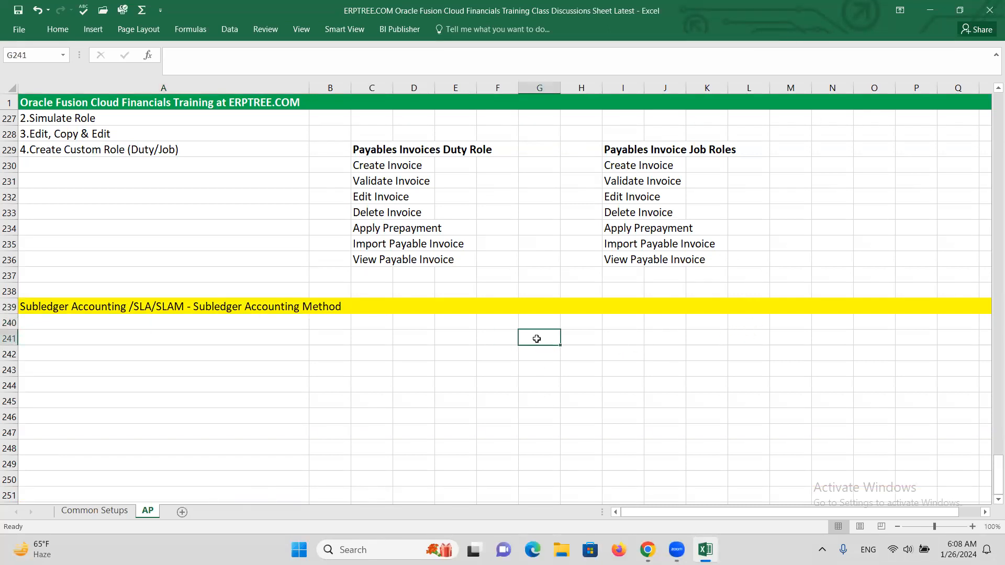
text(s)
text(SLA)
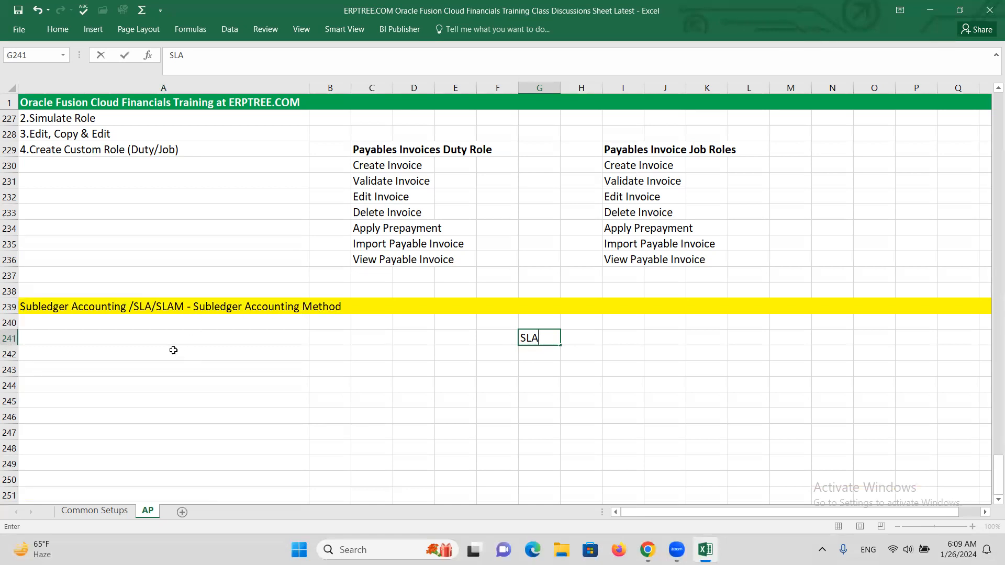
Step: In the A239 heading, delete the slash before "SLA/SLAM" and insert "SLA - " at the beginning
double_click(134, 306)
key(BackSpace)
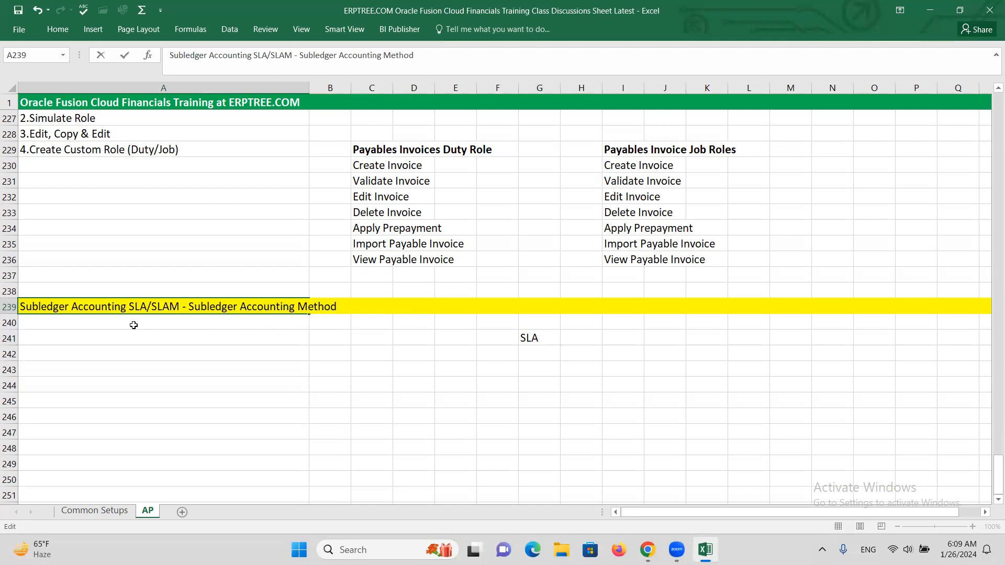
click(21, 305)
text(s)
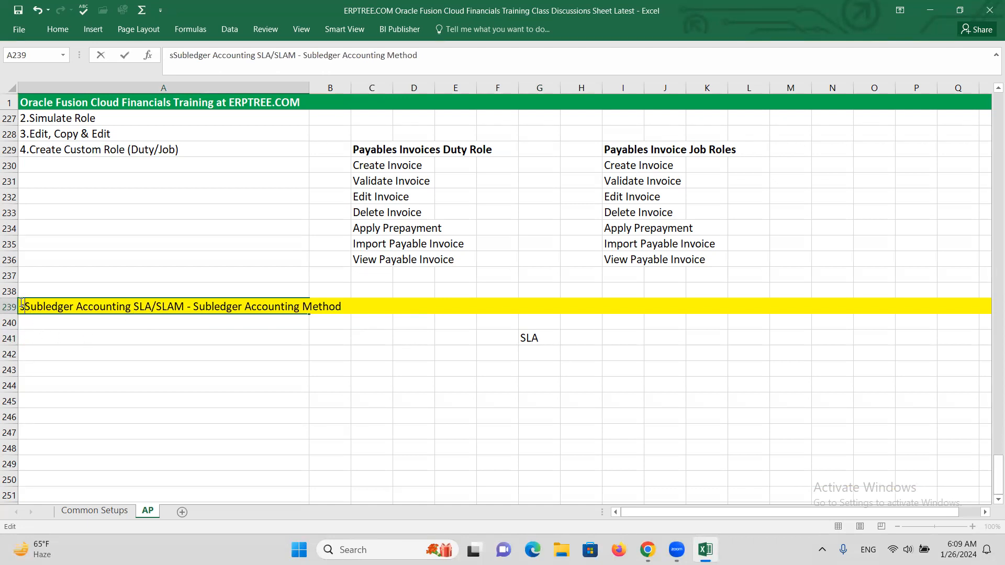
key(BackSpace)
text(SLA )
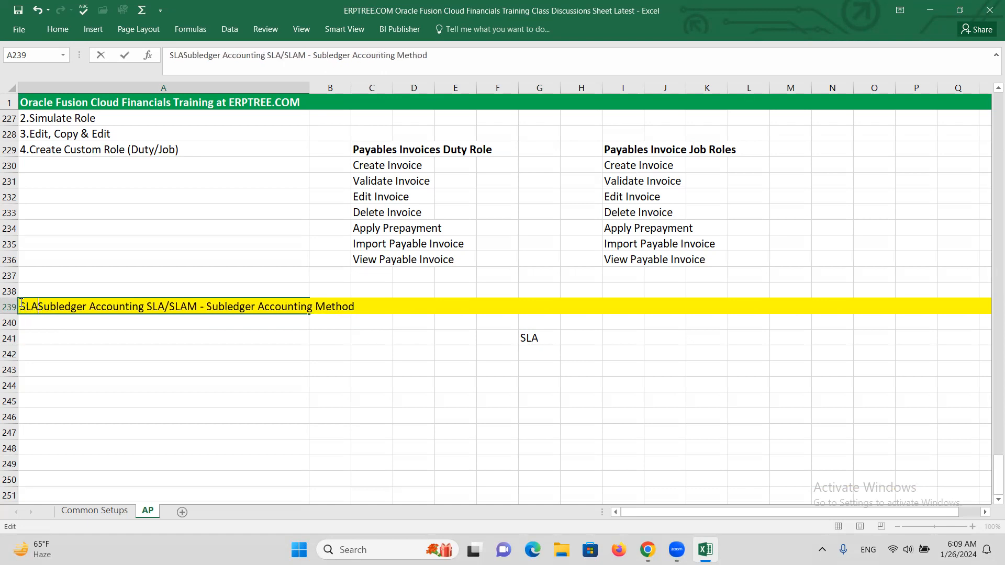
text(-)
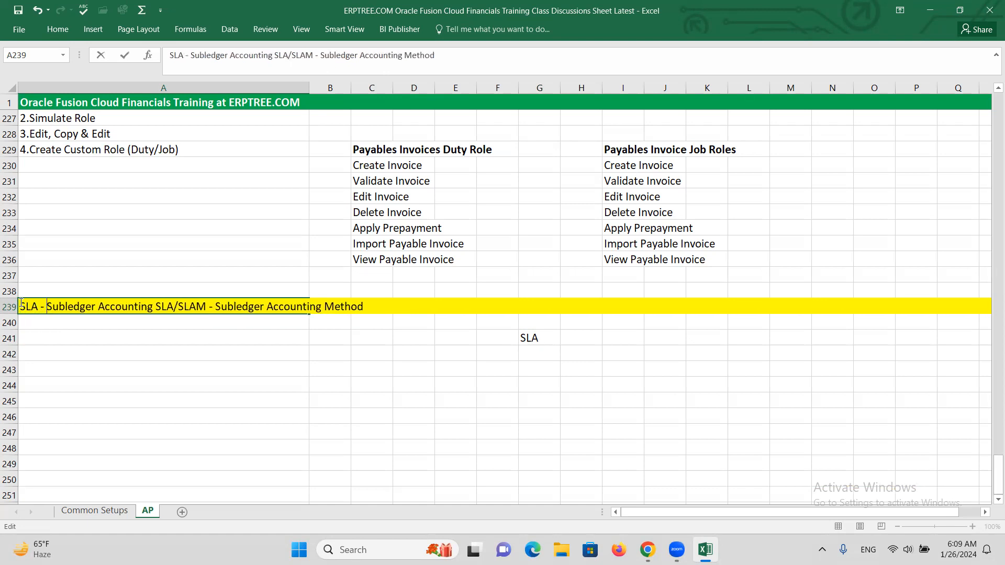
Step: Remove the second "SLA" and the space before the slash so A239 reads "SLA - Subledger Accounting/SLAM - Subledger Accounting Method"
click(173, 308)
key(BackSpace)
key(BackSpace)
key(BackSpace)
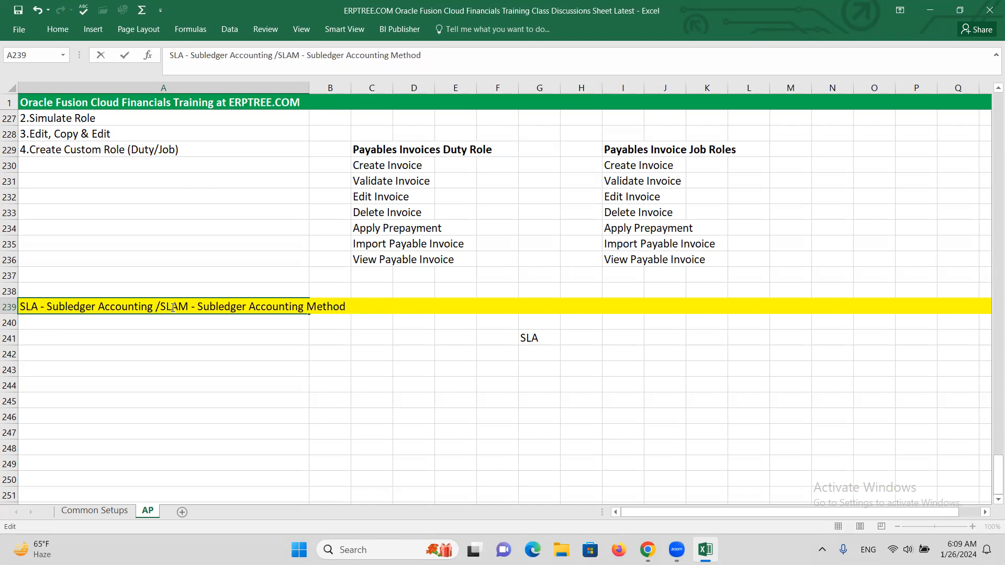
key(BackSpace)
key(ctrl+Return)
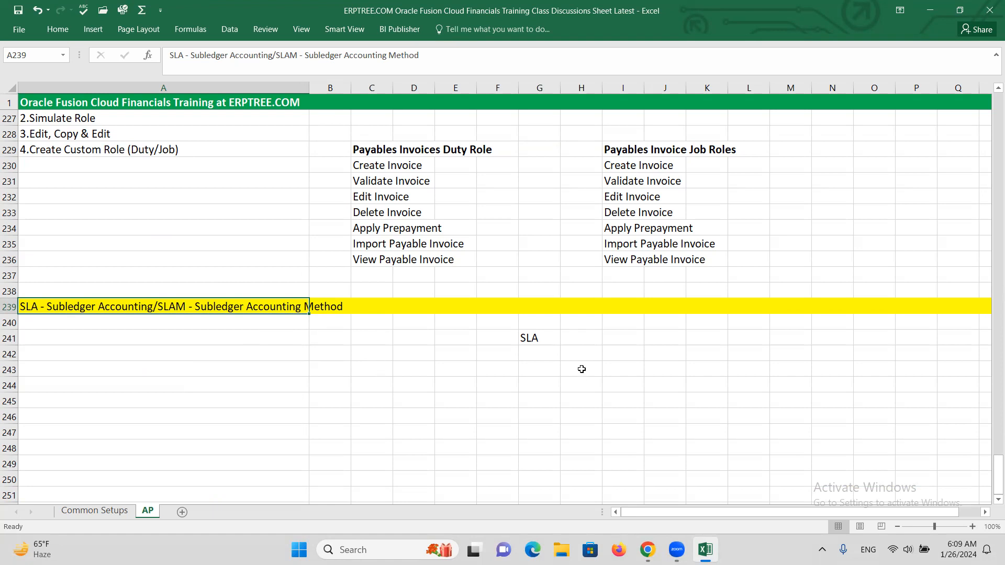
Step: Enter "Payables" in cell G242, directly below SLA
click(547, 333)
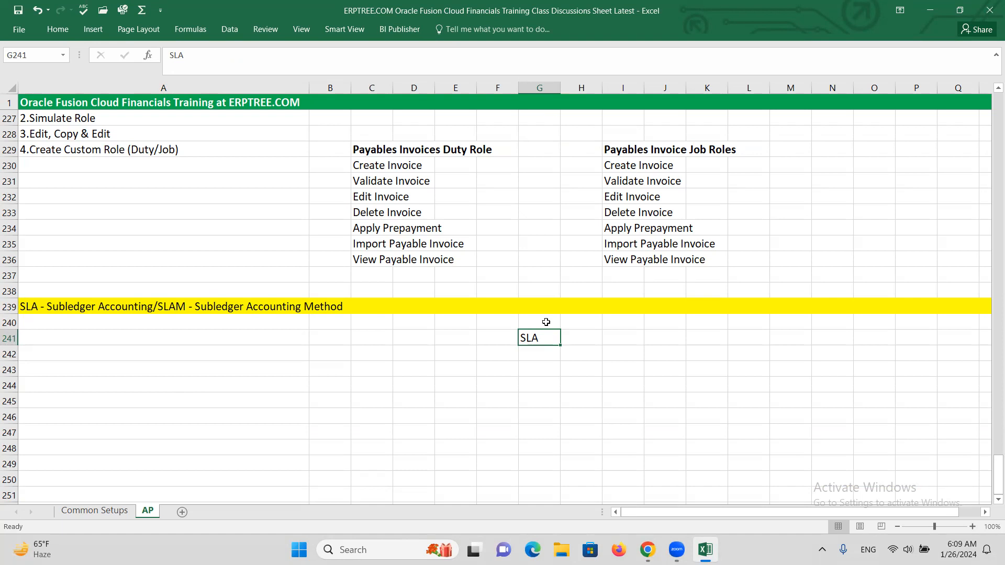
click(538, 356)
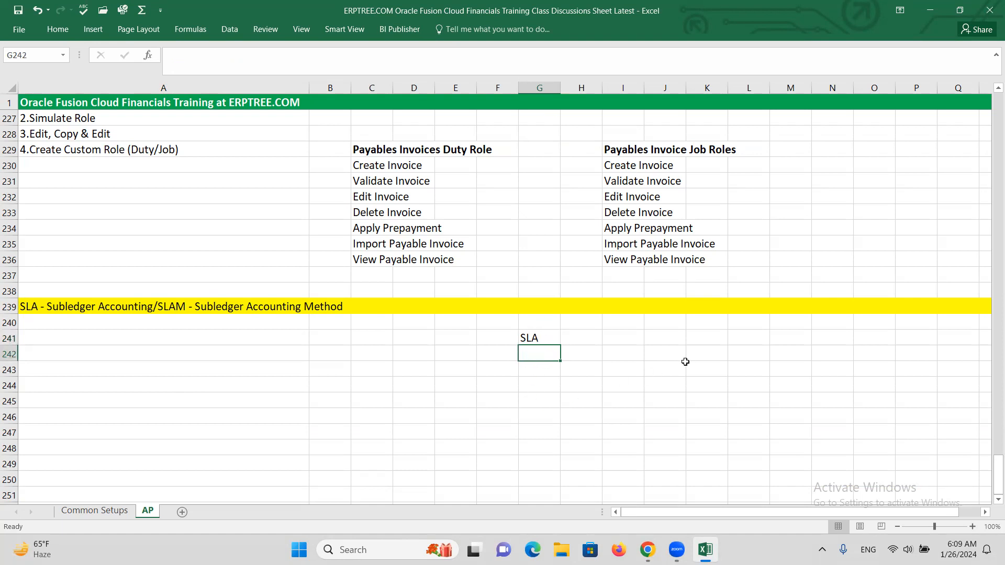
text(PA)
key(BackSpace)
key(BackSpace)
text(Payables)
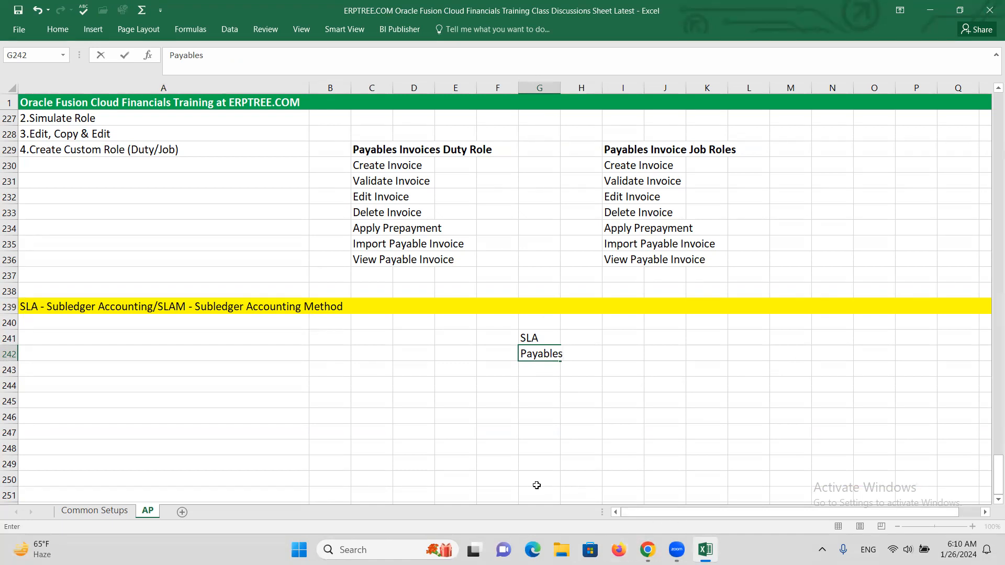
click(538, 359)
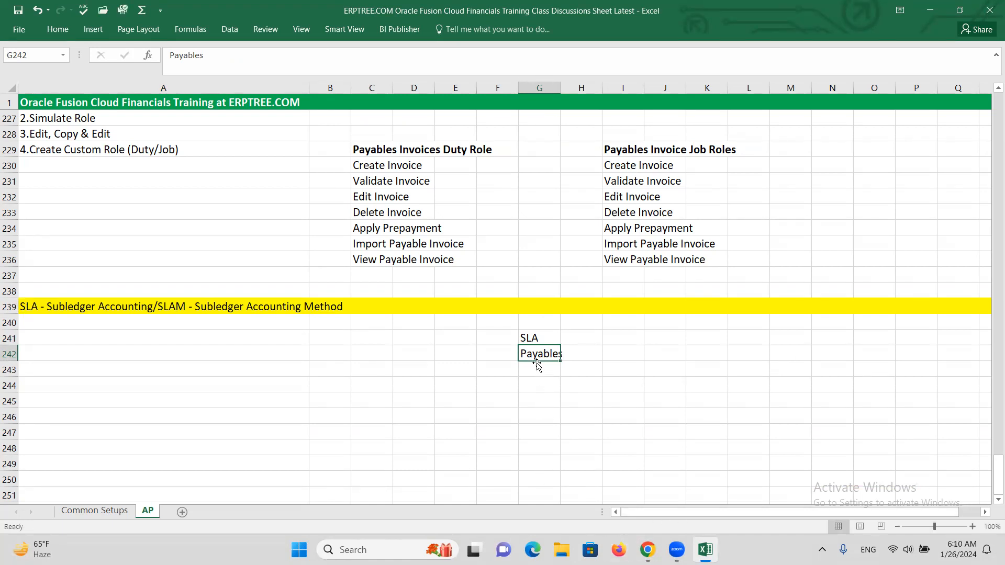
text(S)
key(BackSpace)
text(P)
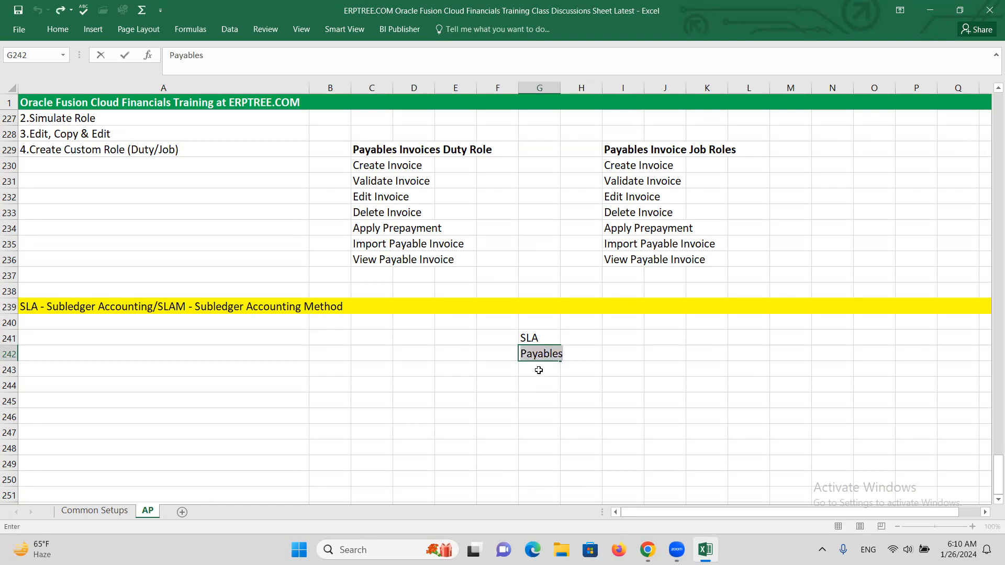
Step: Enter "Event Classes: STD, DM, CM" in cell G243
click(540, 369)
text(Event Classes)
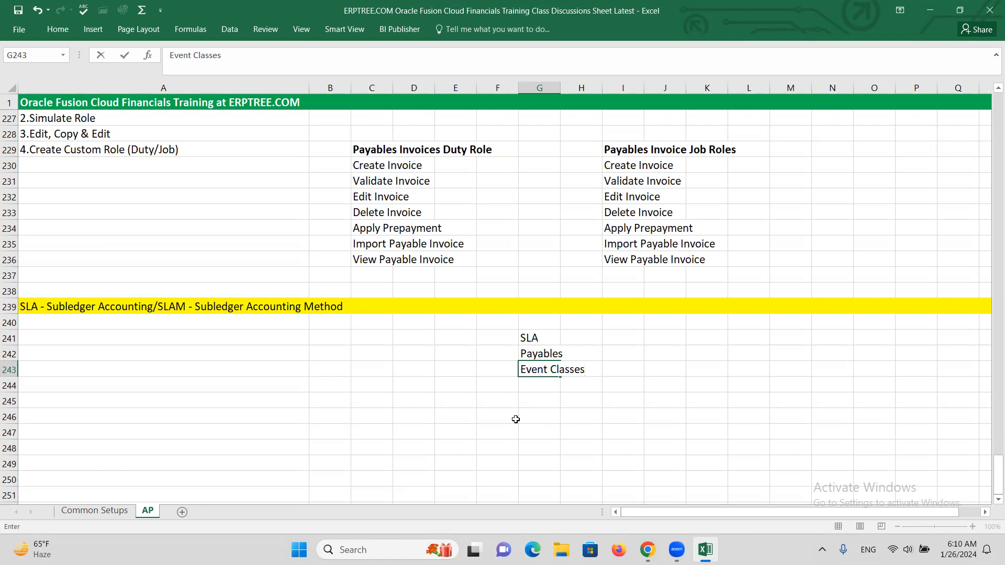
text(: STD, DM, CM)
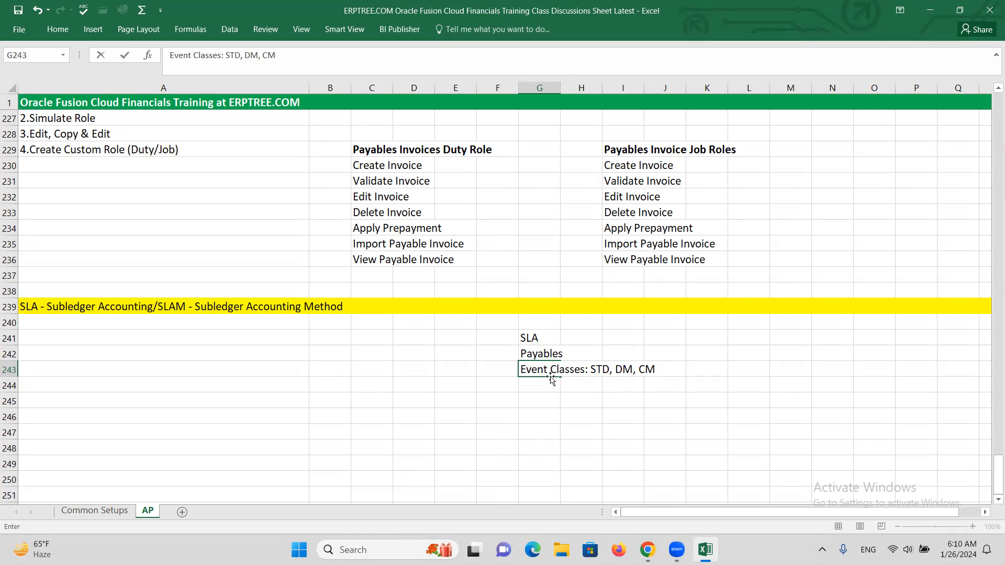
Step: Enter "Journal Entry Rule Set - STD" in cell G244
click(540, 388)
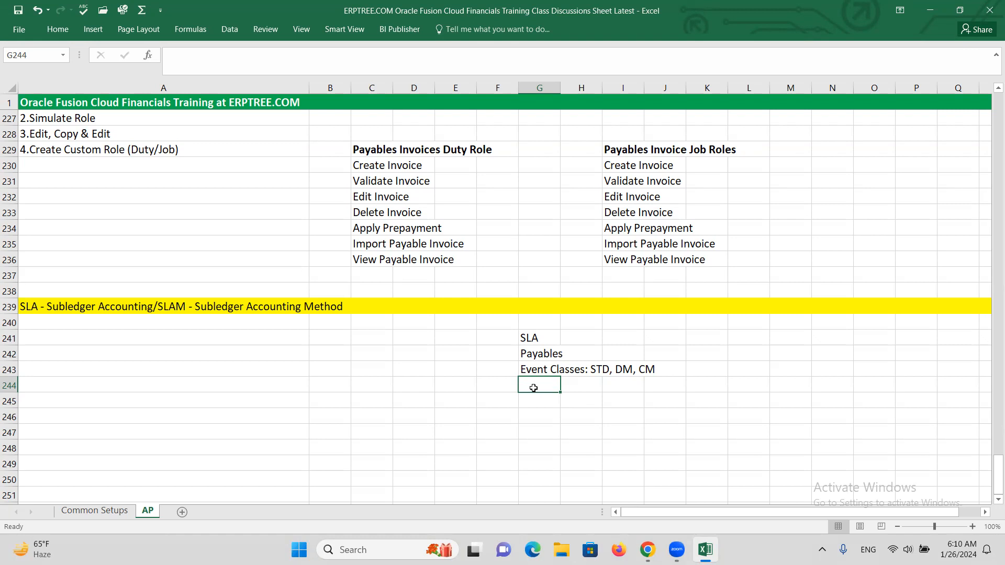
text(Journal En)
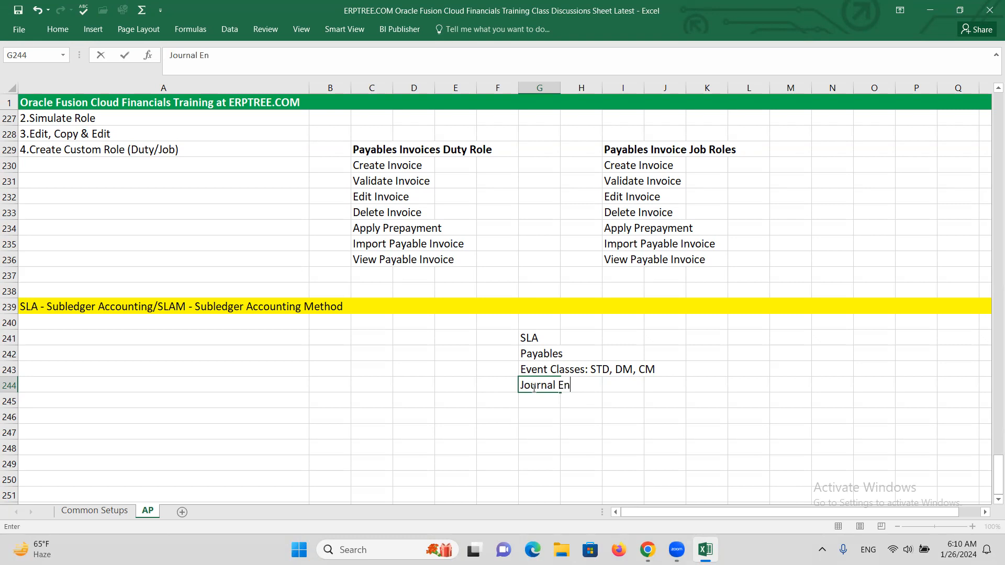
text(try Rule Set - STD)
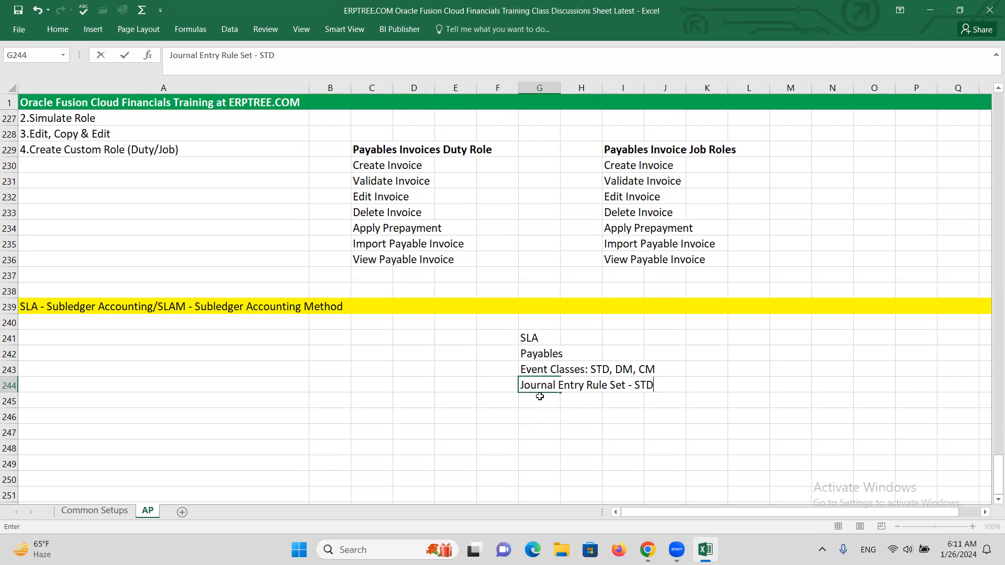
key(Return)
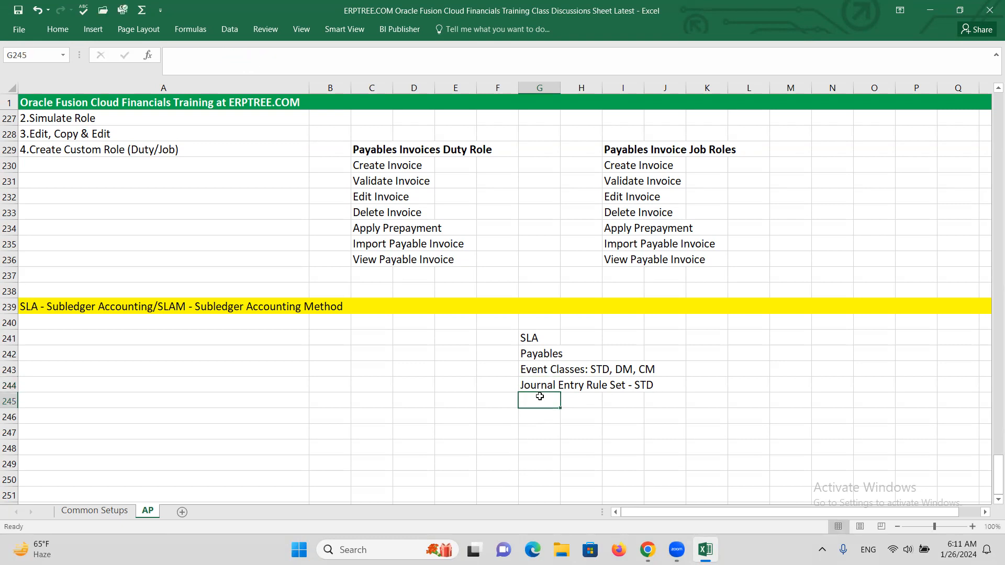
Step: Enter "Journal Line Rules - Dr/Cr" in cell G245
text(Journal L)
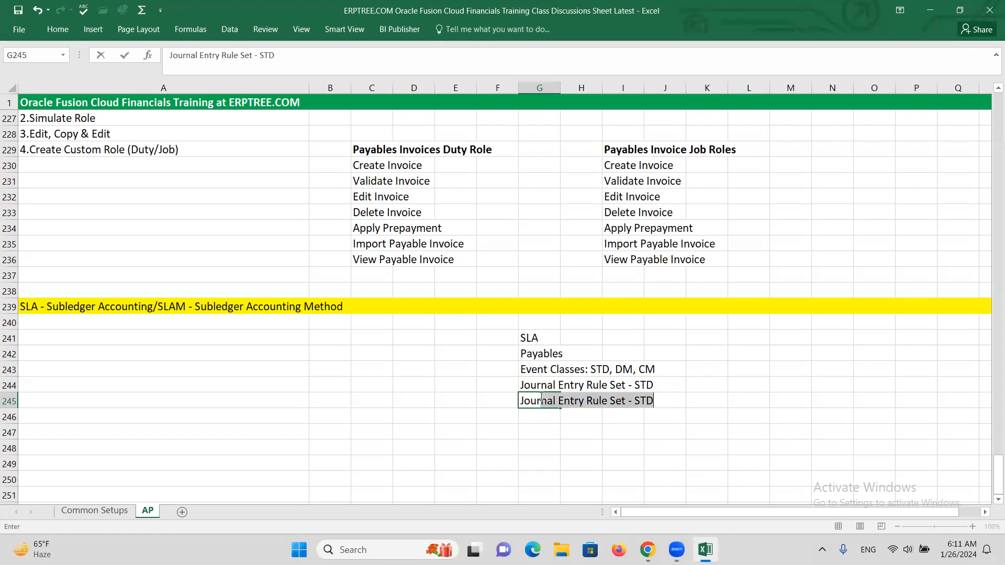
text(ine Rules)
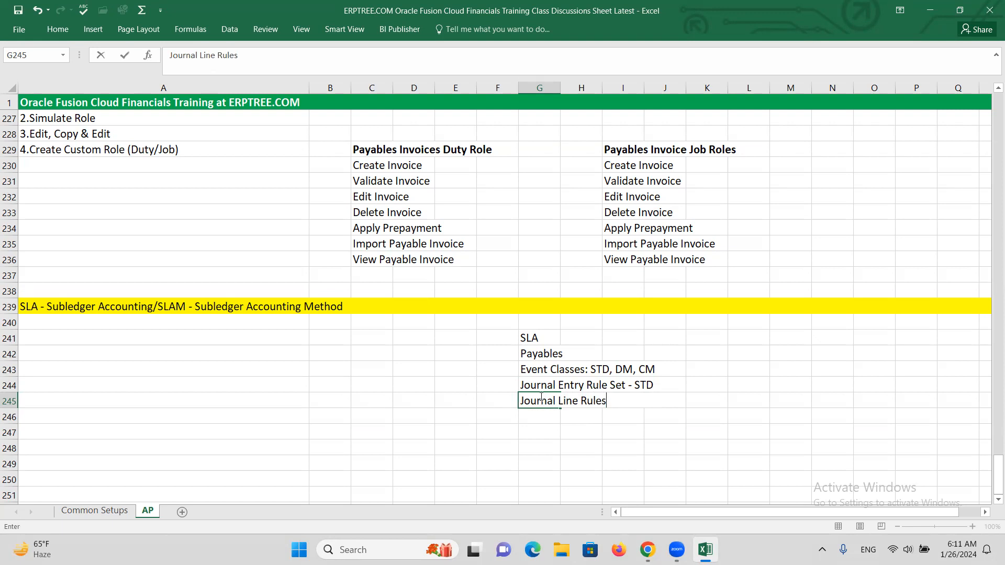
text( - Dr/Cr)
click(540, 413)
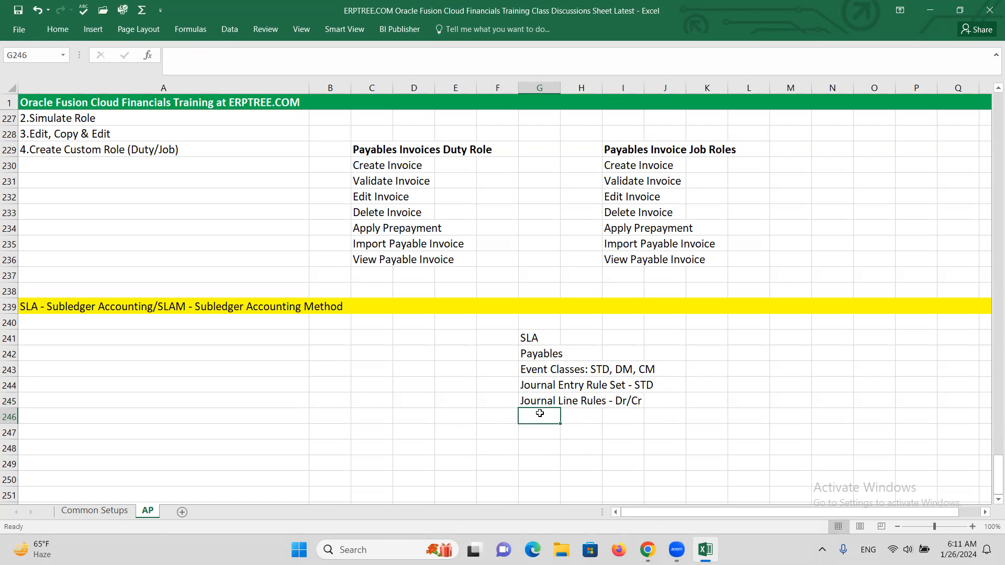
Step: Enter "Account Rule (Account Code Combination)" in cell G246
text(Account Rule)
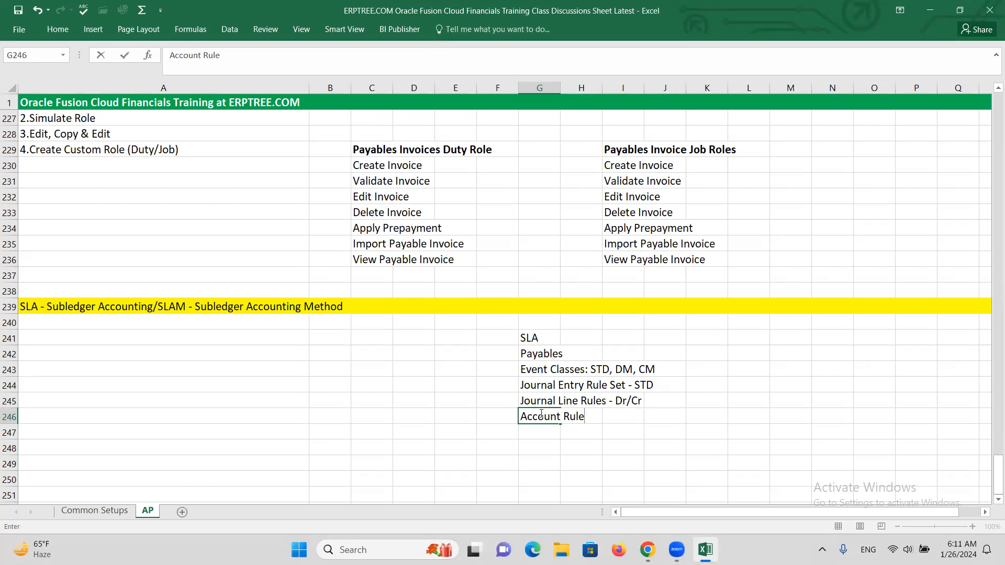
text( (Account Code Combi)
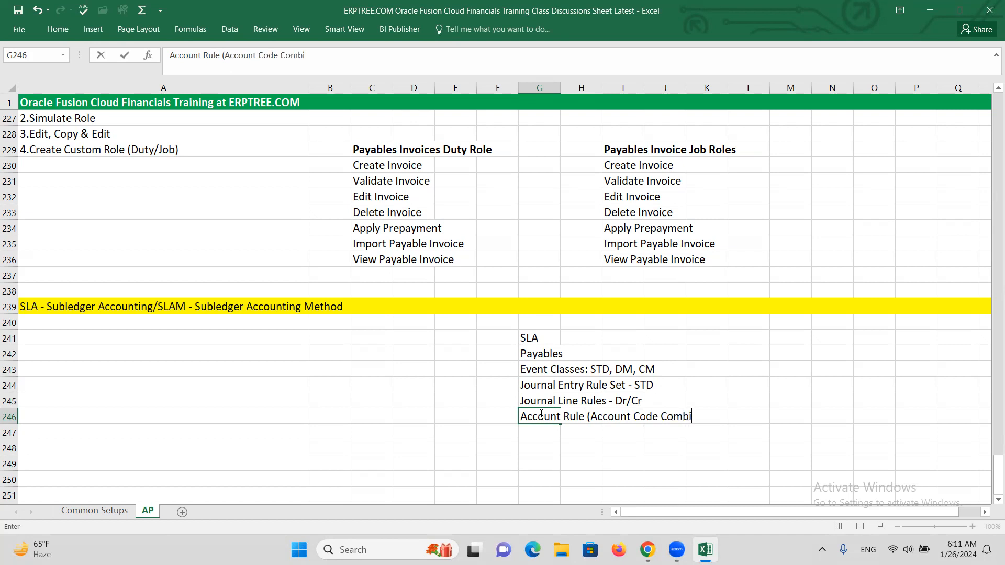
text(nation))
key(Return)
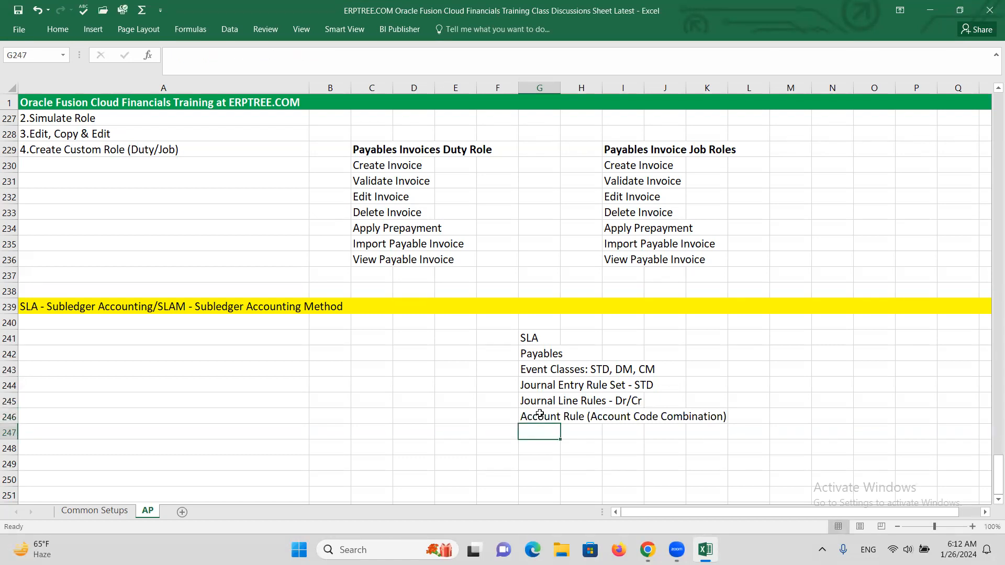
Step: Enter "Mapping Set (Conditions)" in cell G247
text(Map)
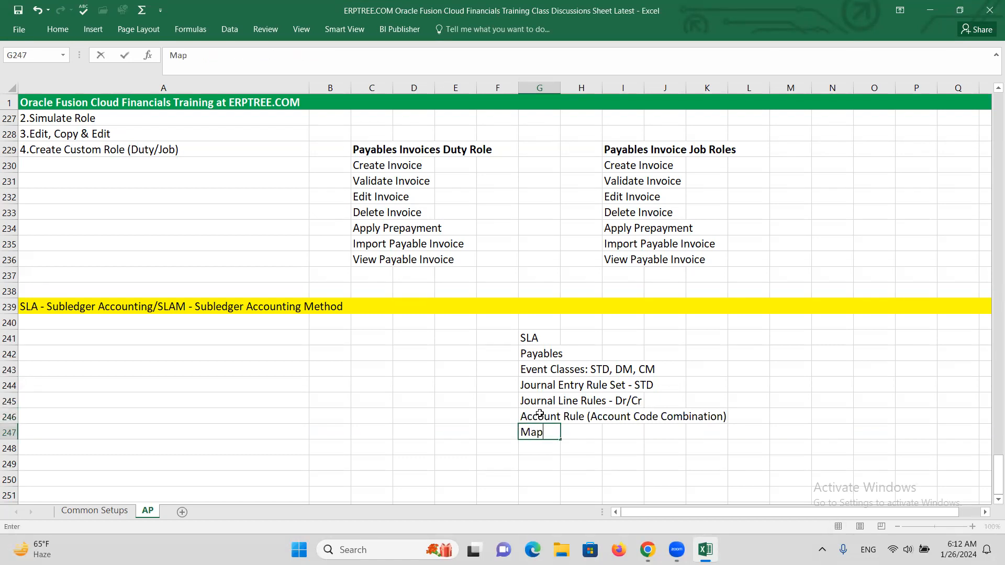
text(ping Set (Condit)
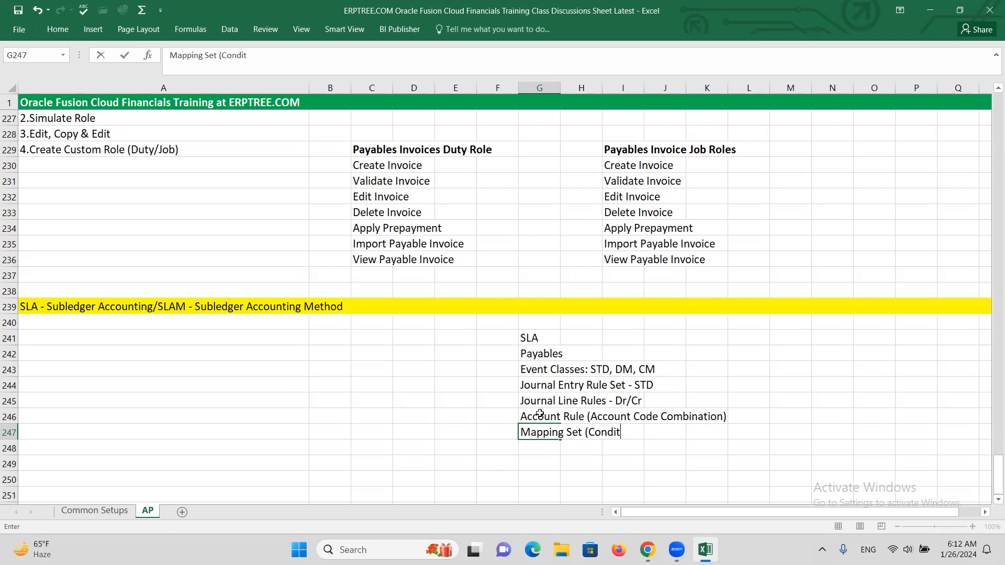
text(ions))
click(532, 448)
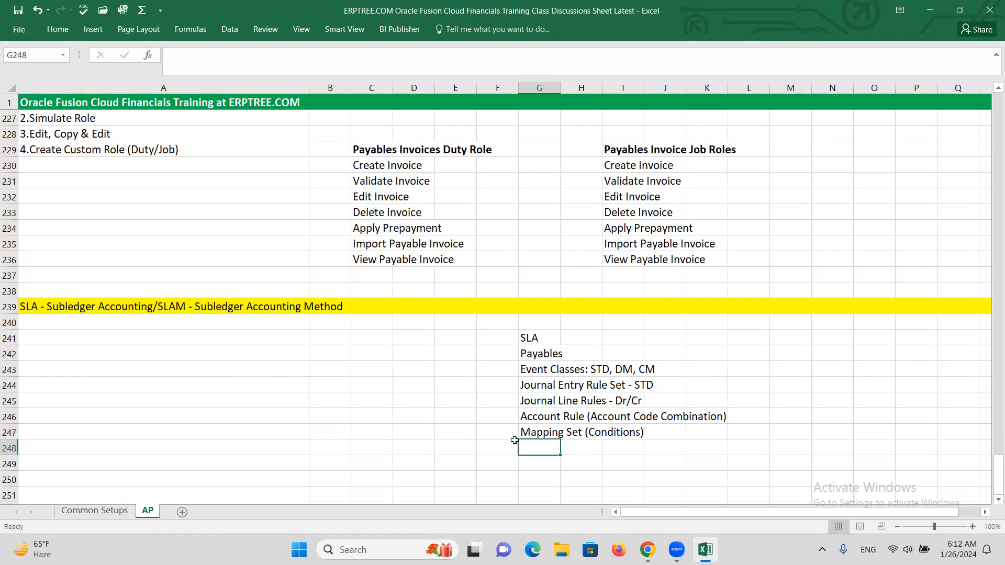
Step: Change the font color of the "Mapping Set (Conditions)" line in row 247 to light gray
drag(533, 430, 639, 443)
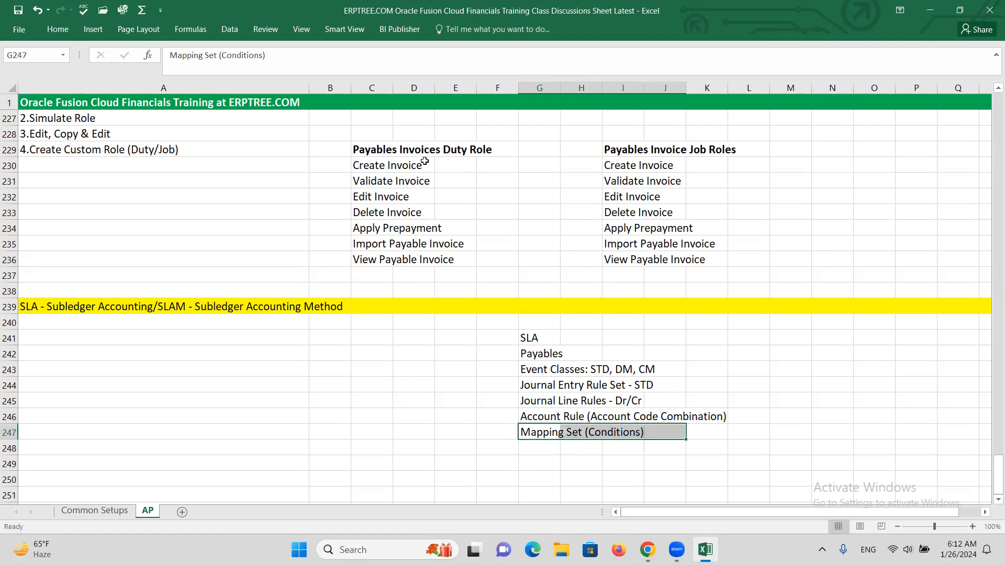
click(65, 32)
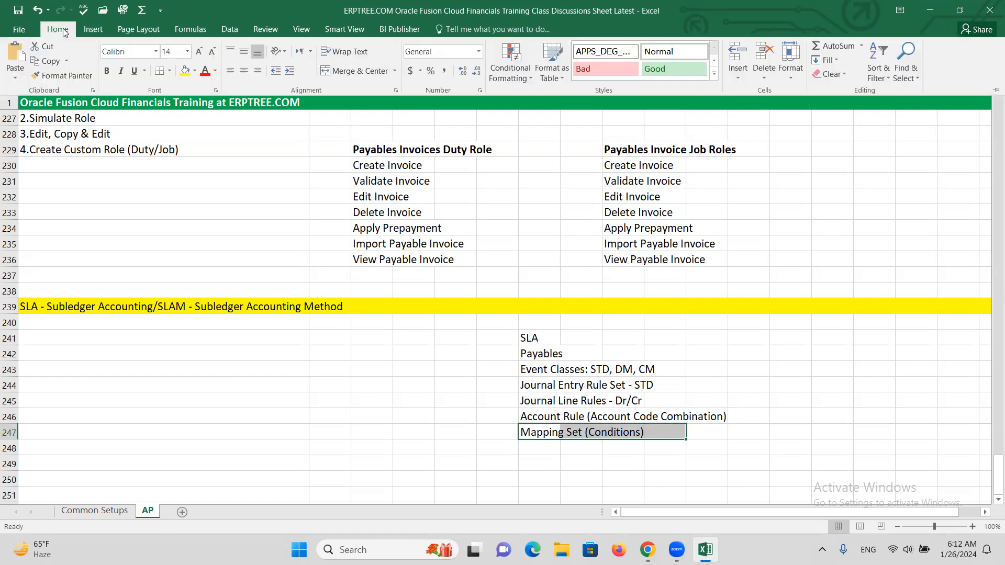
click(215, 72)
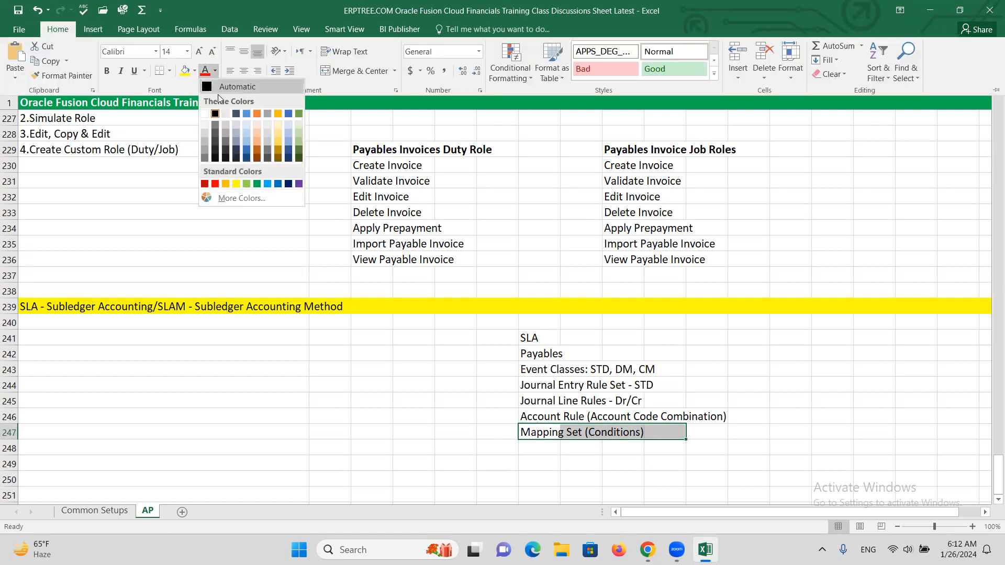
click(227, 133)
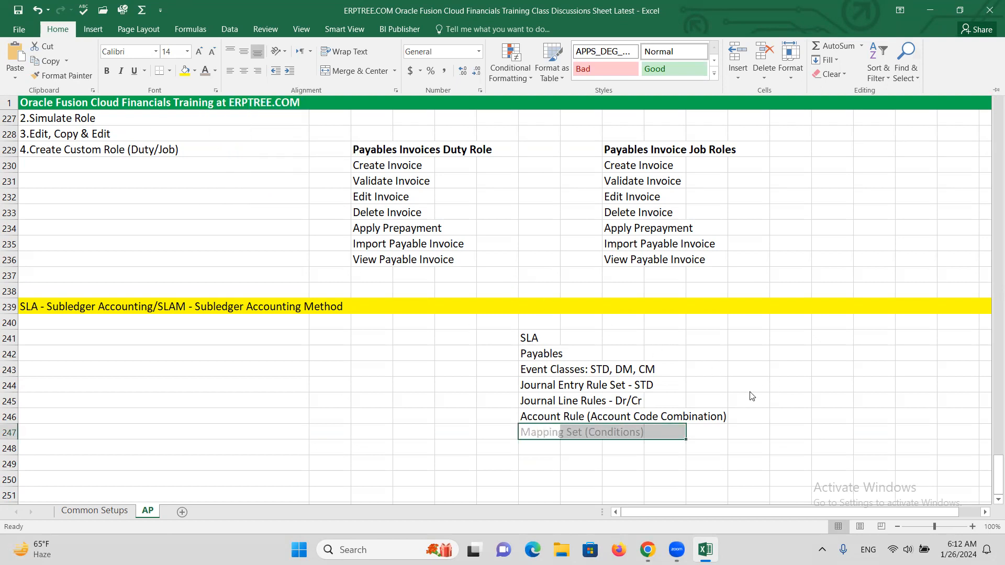
click(727, 393)
click(722, 367)
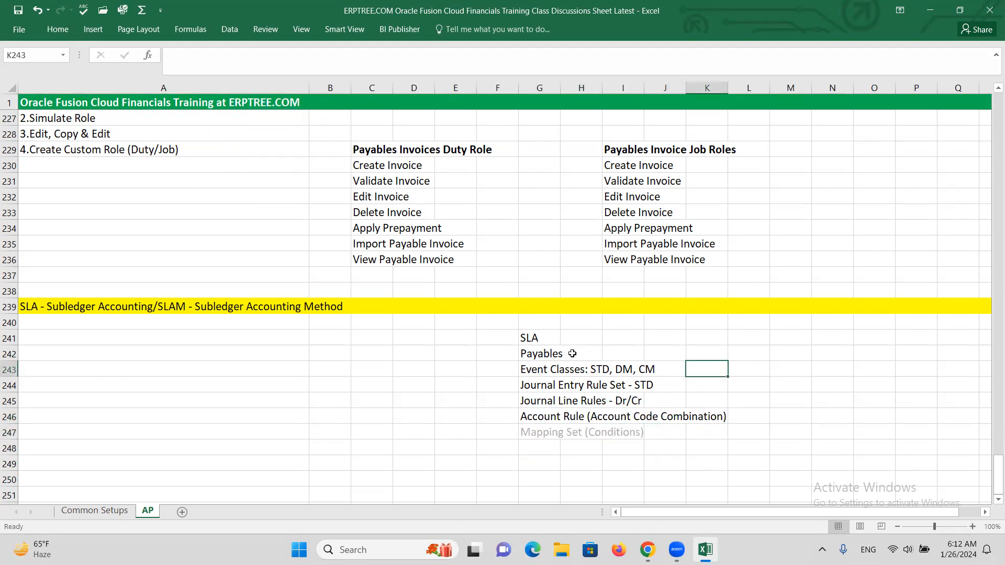
Step: Make the "SLA" heading in cell G241 bold
click(532, 338)
key(ctrl+b)
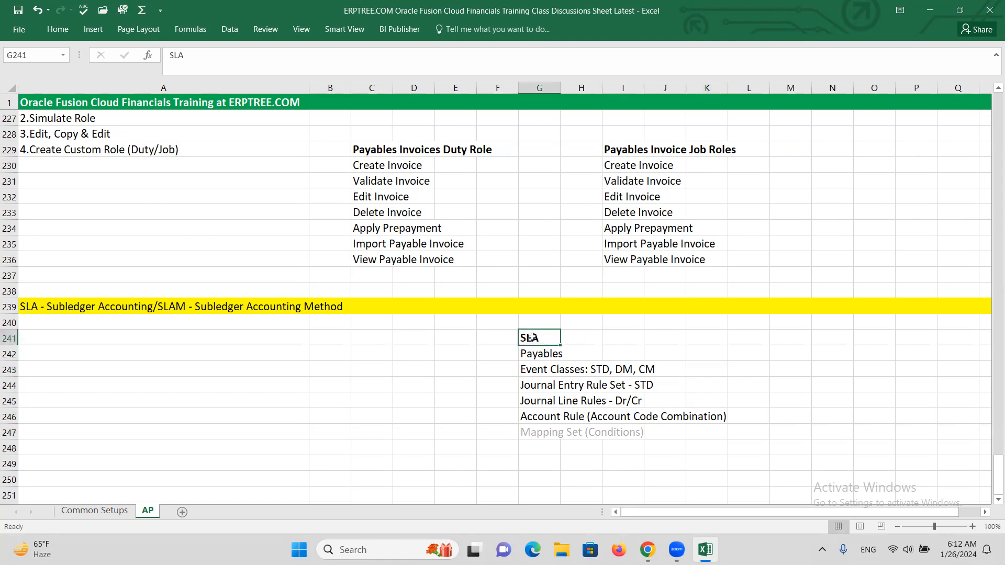
click(538, 356)
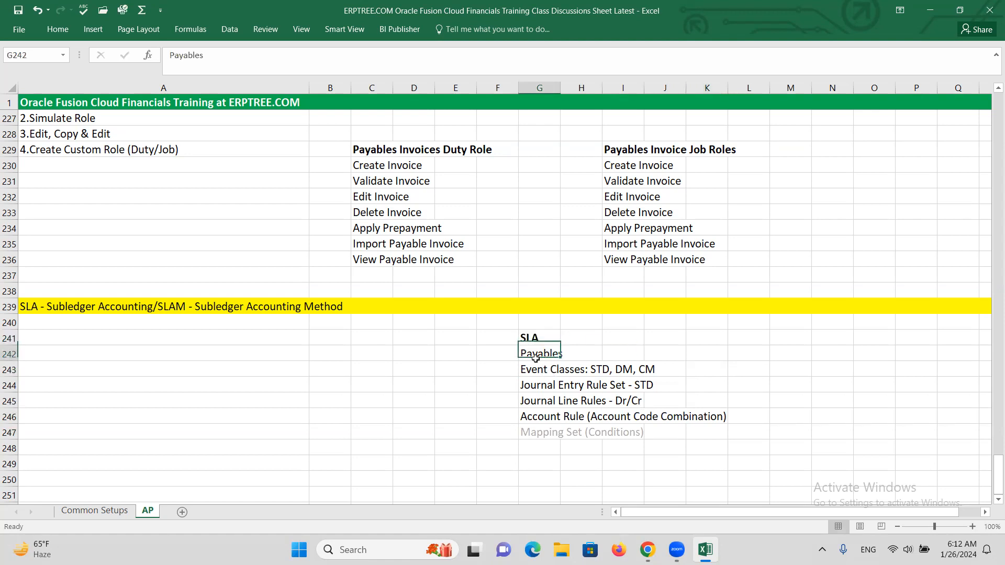
drag(526, 370, 713, 428)
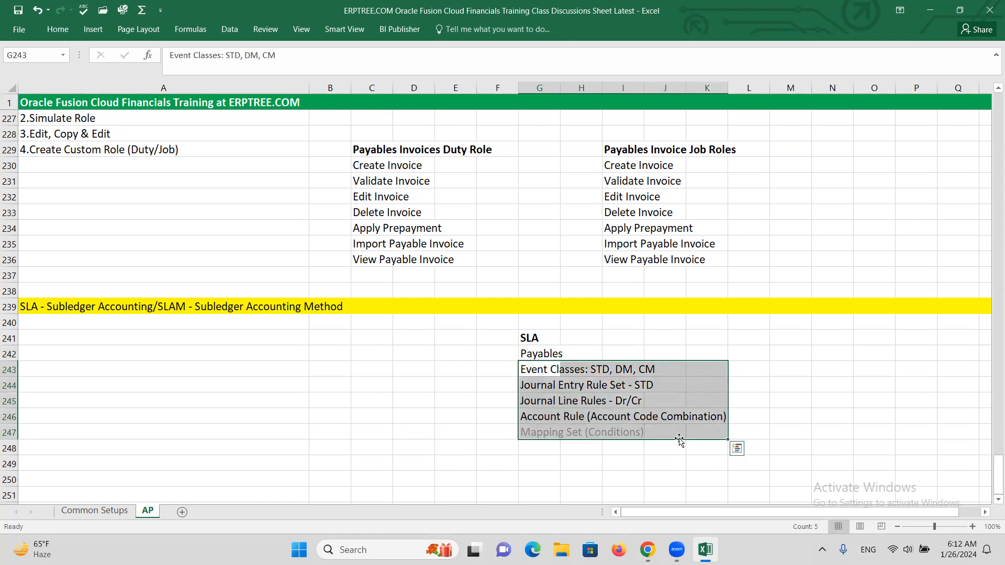
click(537, 358)
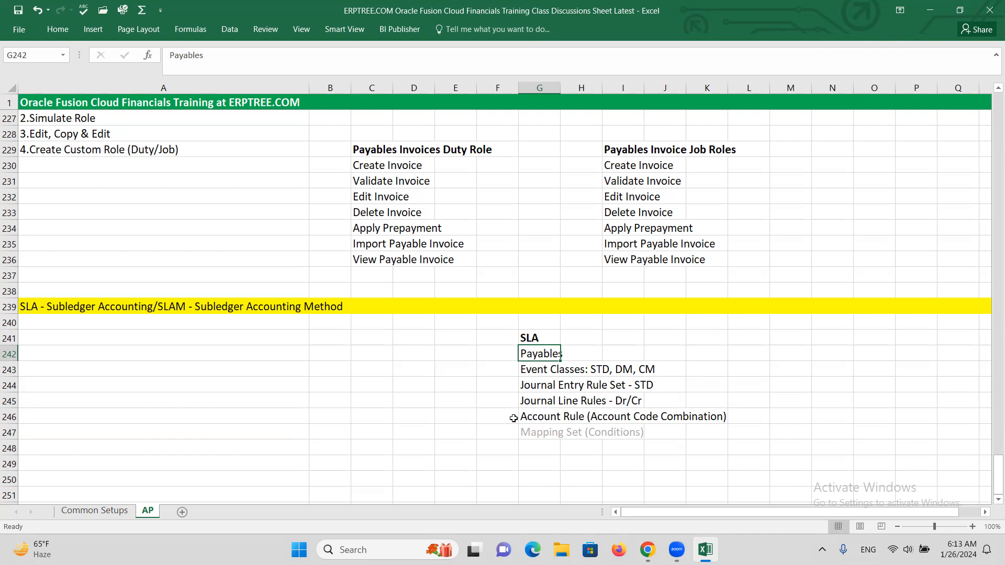
click(533, 401)
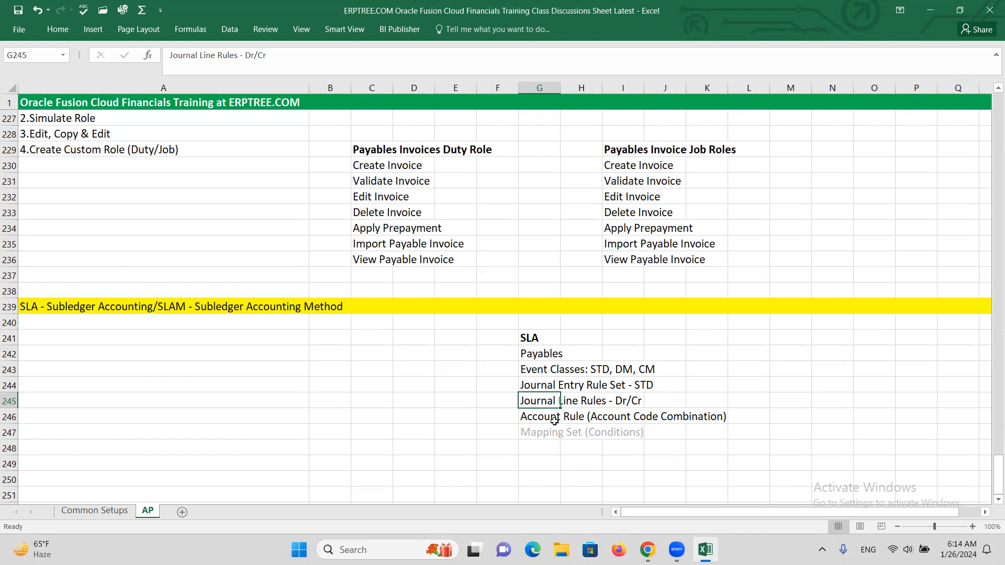
click(540, 418)
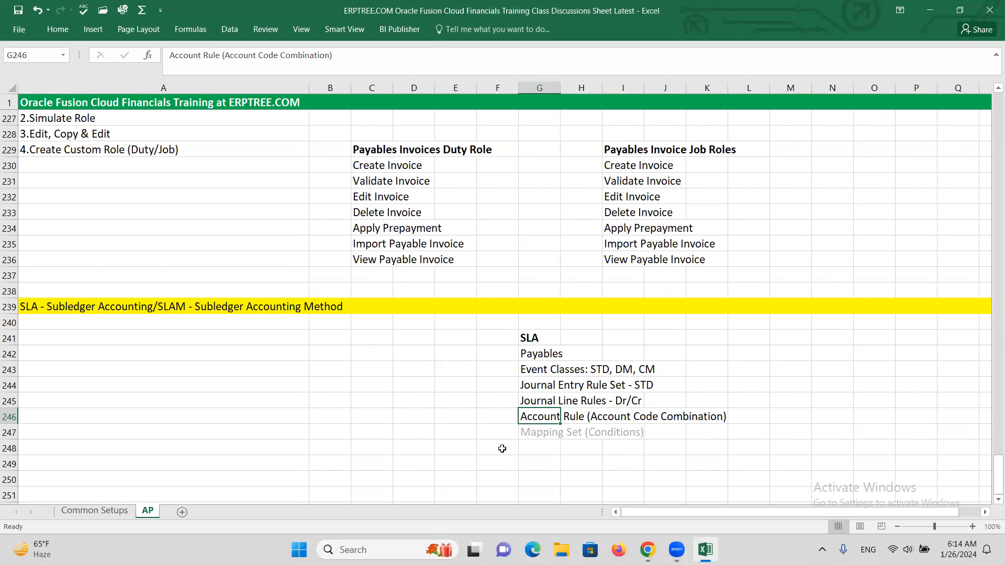
click(546, 434)
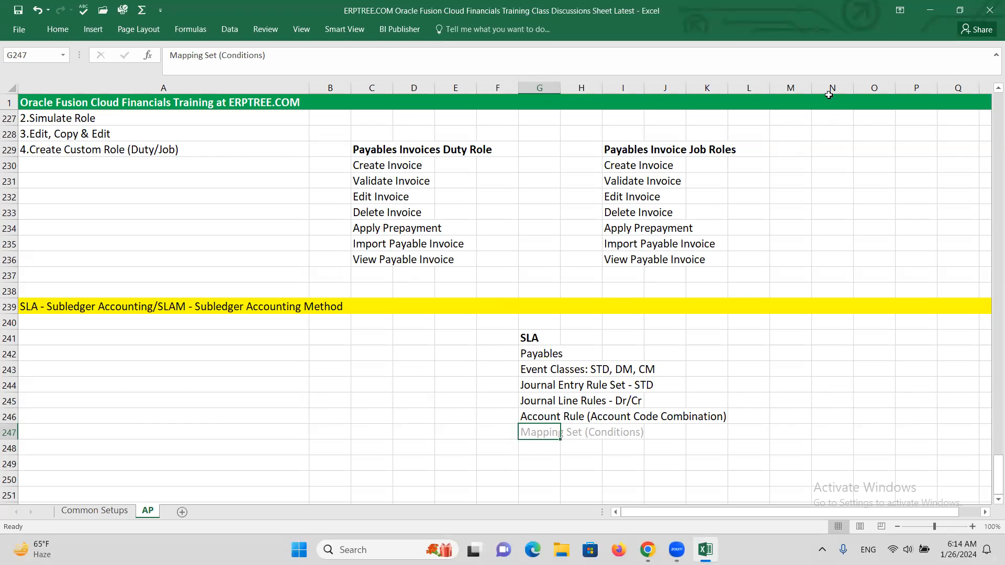
Step: Switch to Oracle Fusion Cloud Applications in Chrome and open Setup and Maintenance
mouse_move(648, 550)
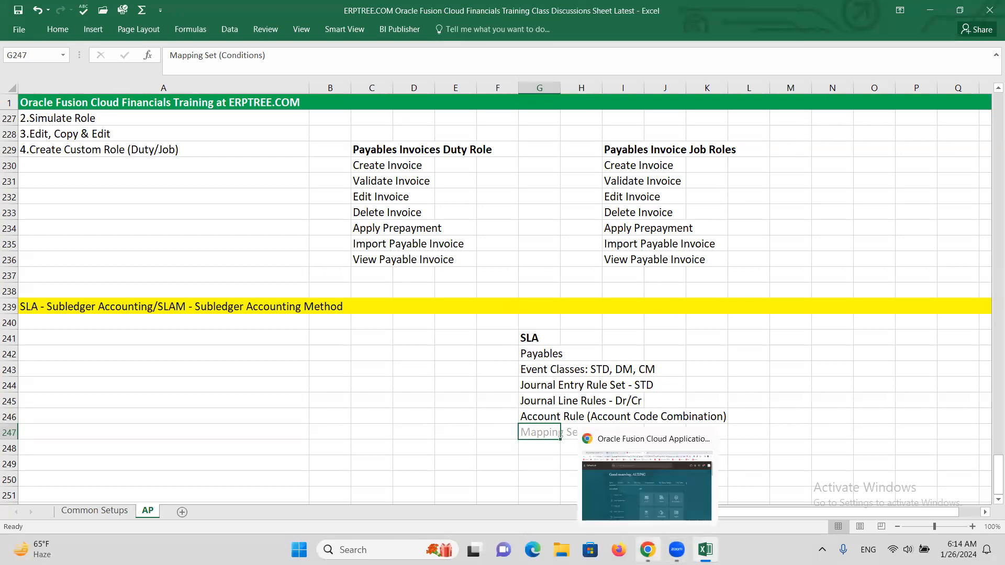
click(636, 505)
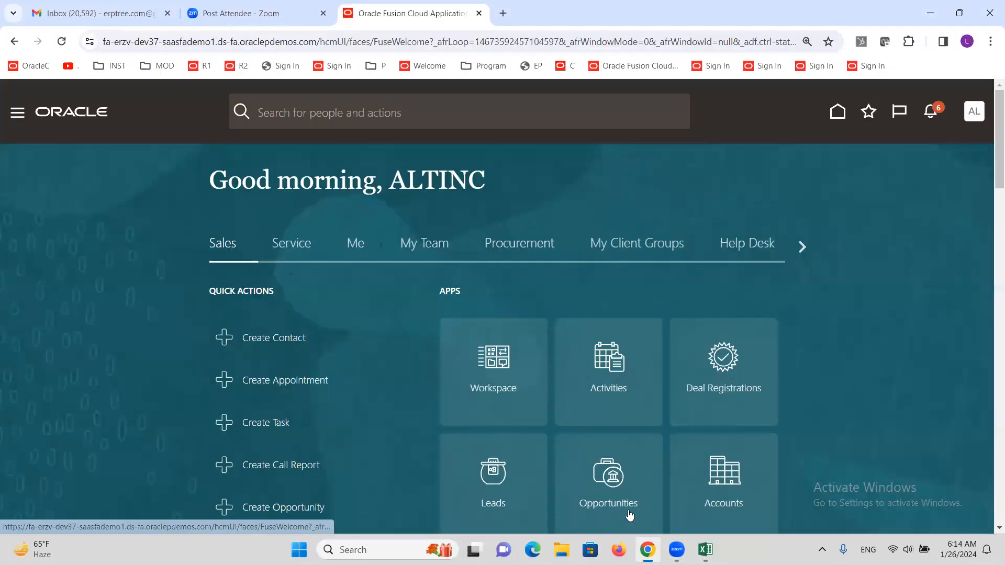
click(976, 113)
click(747, 328)
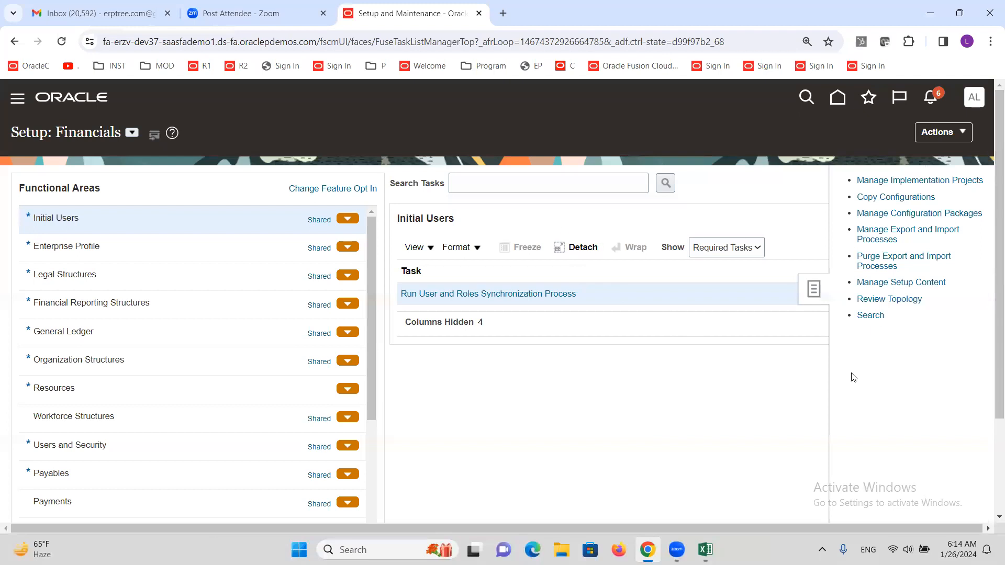
Step: Search the setup tasks for "accounting me" and open Manage Accounting Methods for the Payables functional area
click(493, 185)
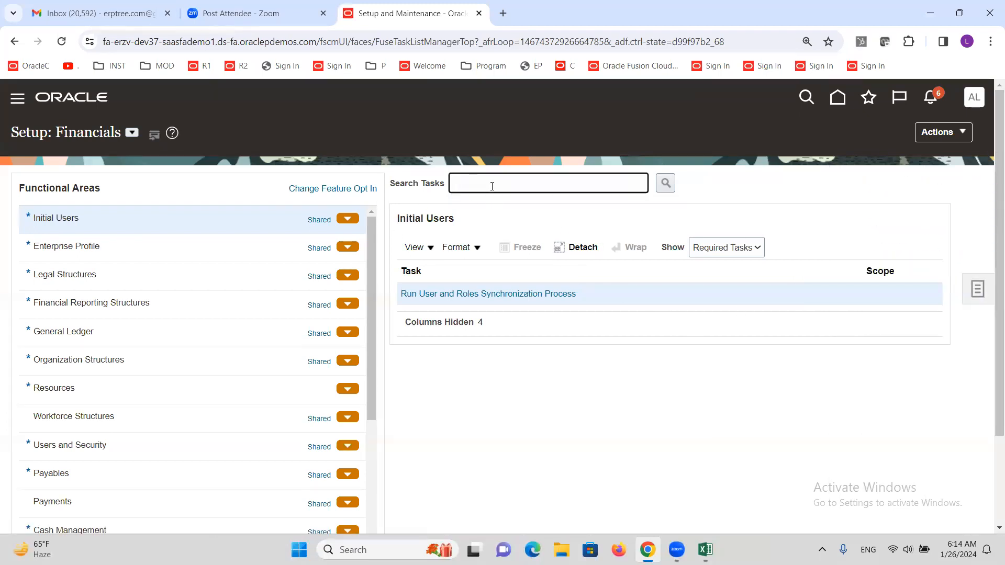
text(accounting me)
key(Return)
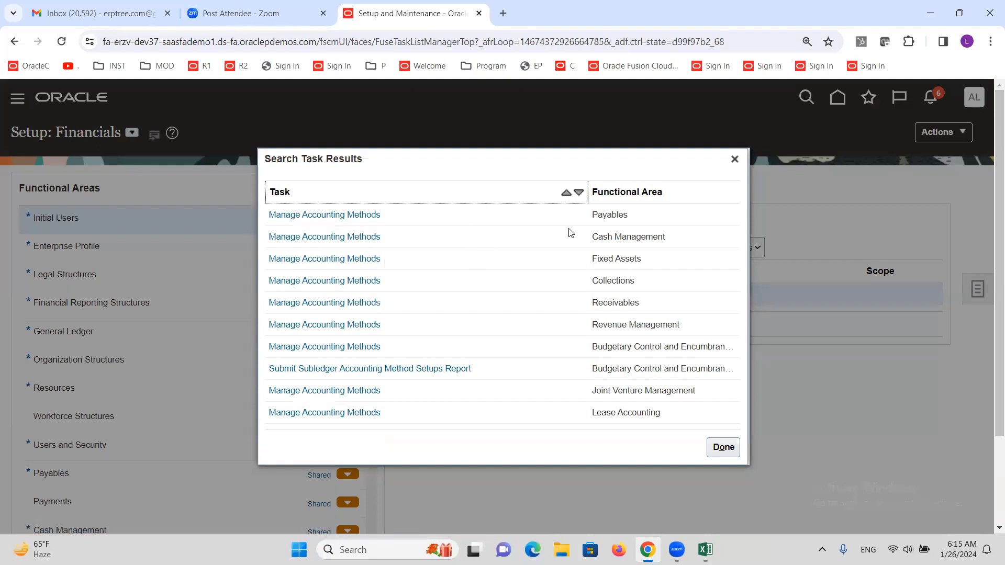
click(306, 218)
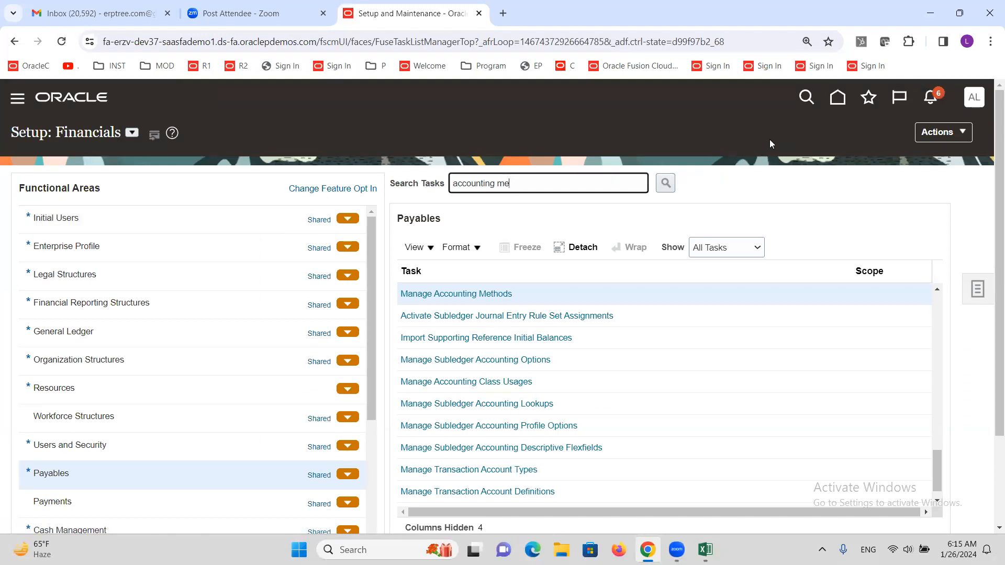
click(479, 295)
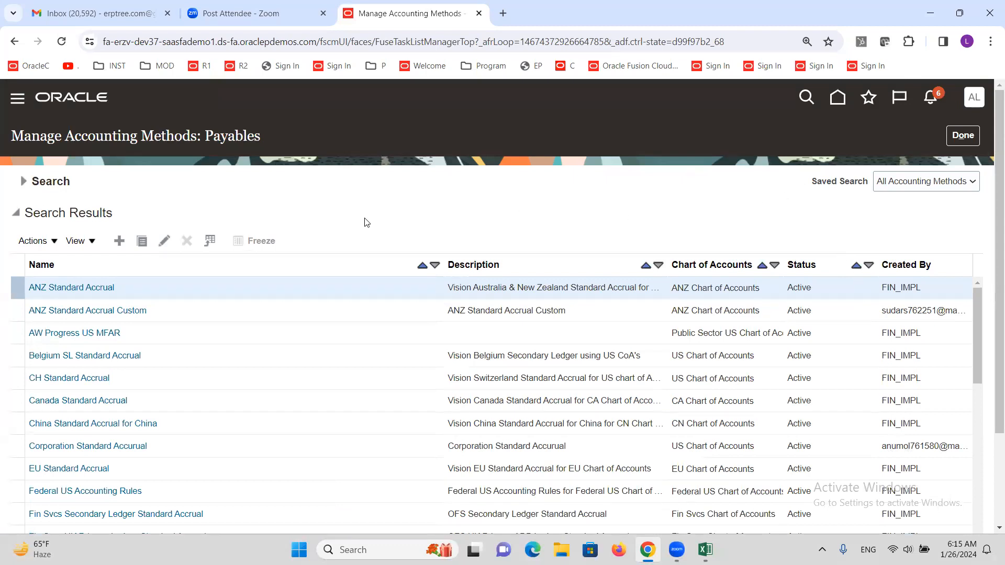
Step: Open the Standard Accrual accounting method and examine its journal entry rule set assignments for Payables
scroll(403, 157, down, 1)
scroll(394, 155, down, 1)
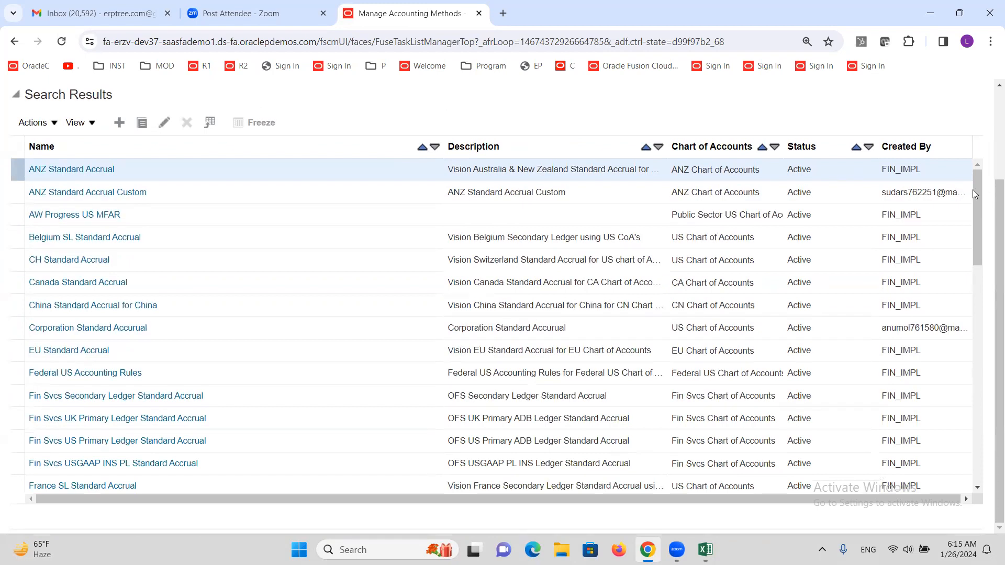
drag(975, 195, 991, 393)
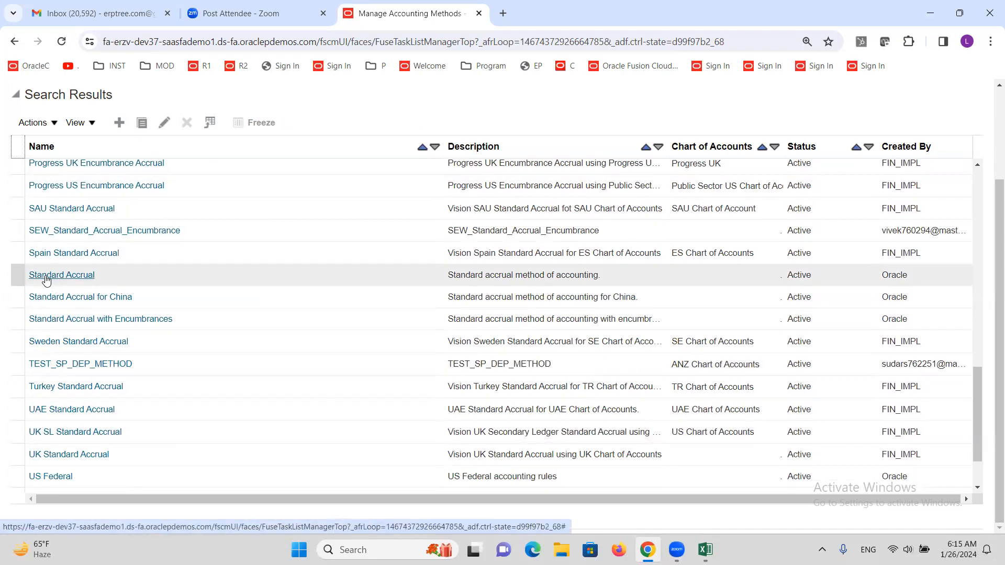
click(77, 276)
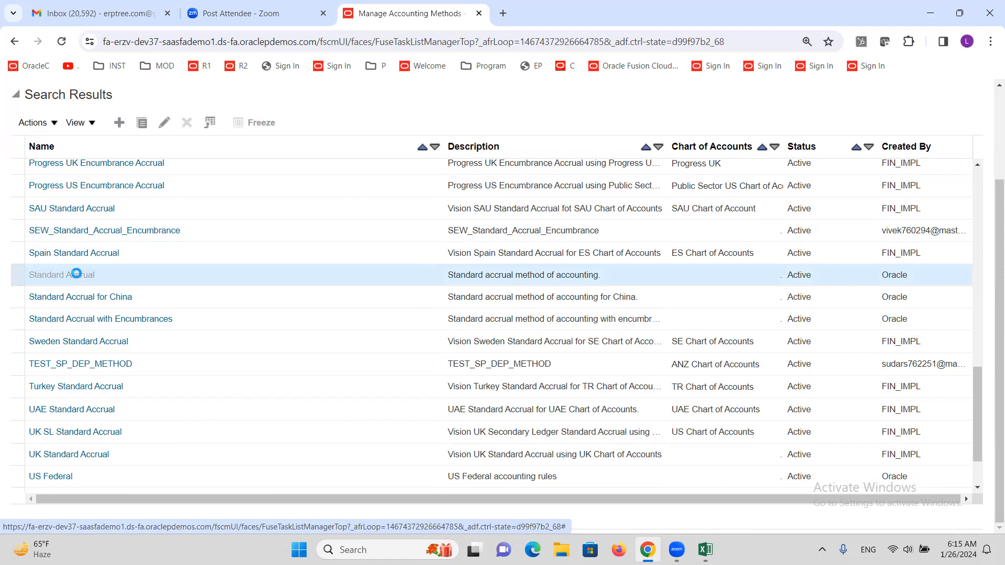
click(75, 301)
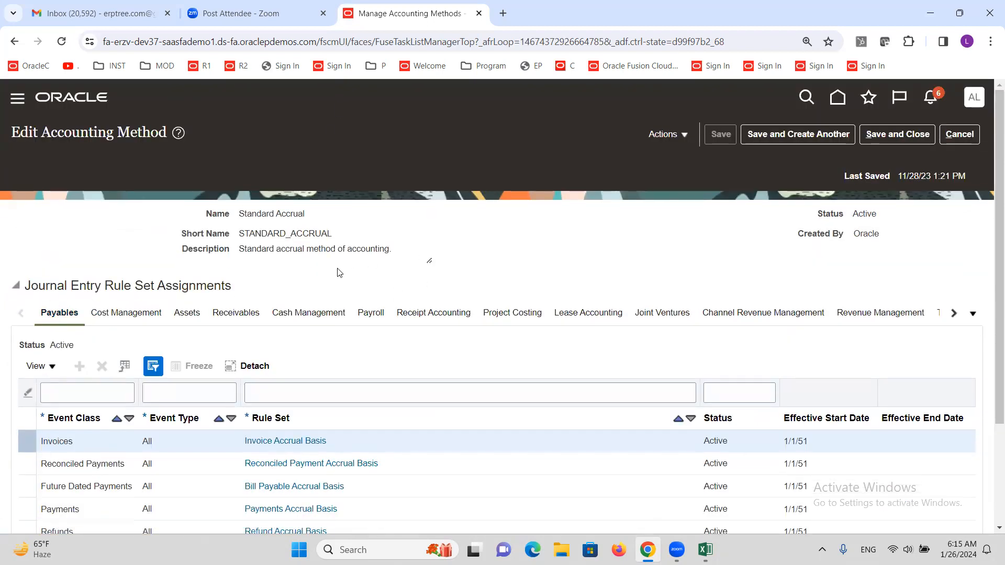
scroll(340, 273, down, 3)
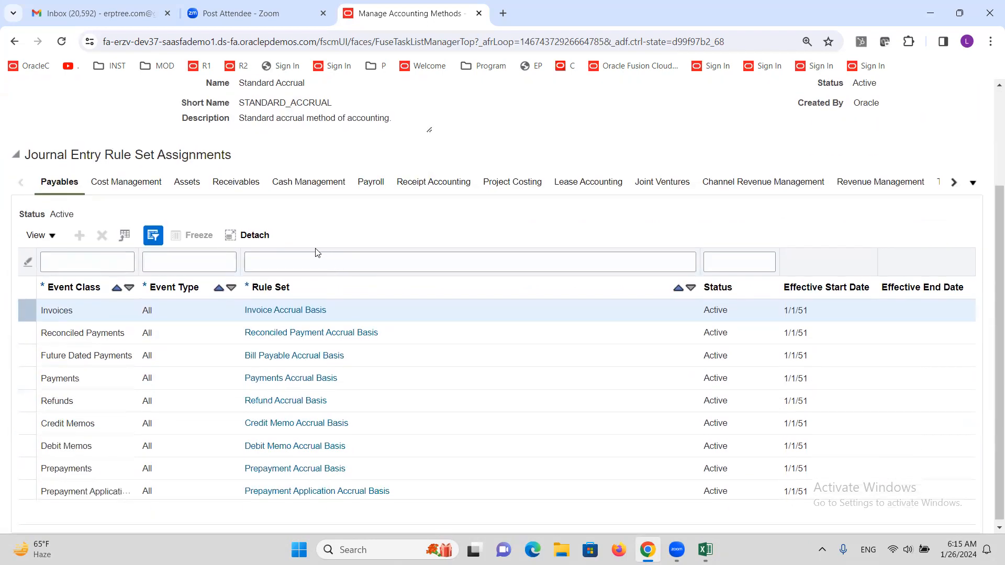
scroll(316, 253, up, 2)
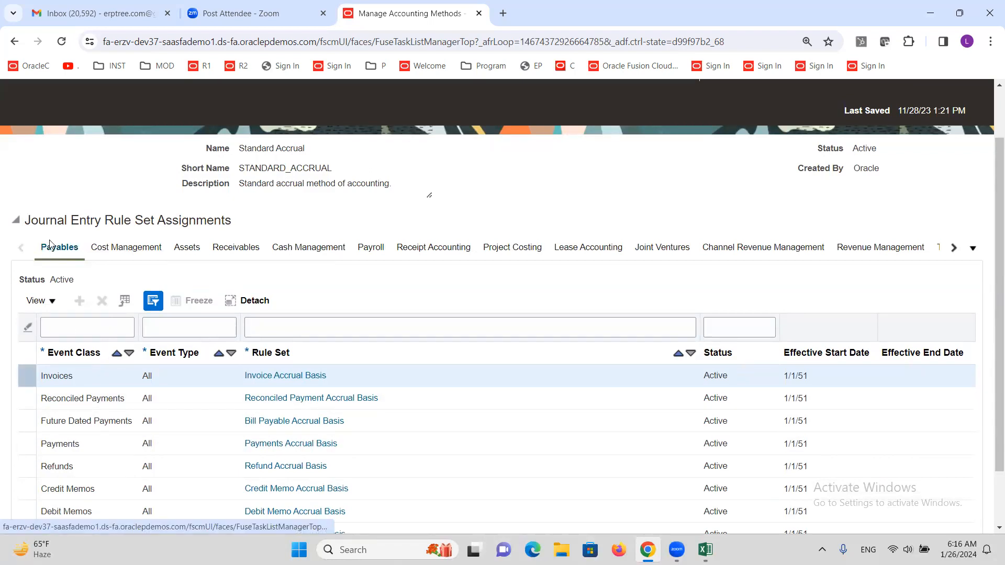
drag(25, 220, 239, 224)
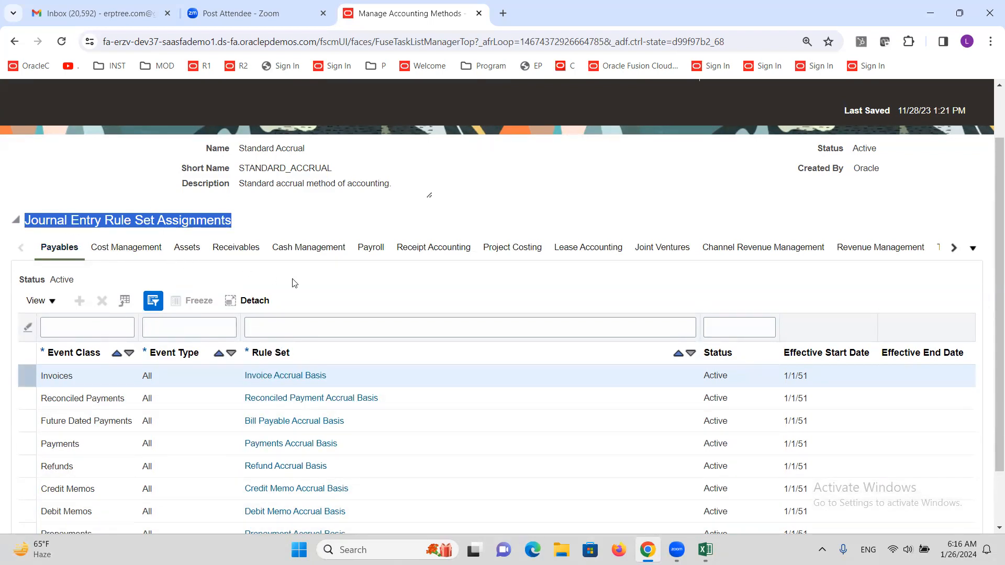
Step: Match the Payables and Event Classes entries in the Excel notes against the Payables event class column of the Standard Accrual method in Chrome
key(alt+Tab)
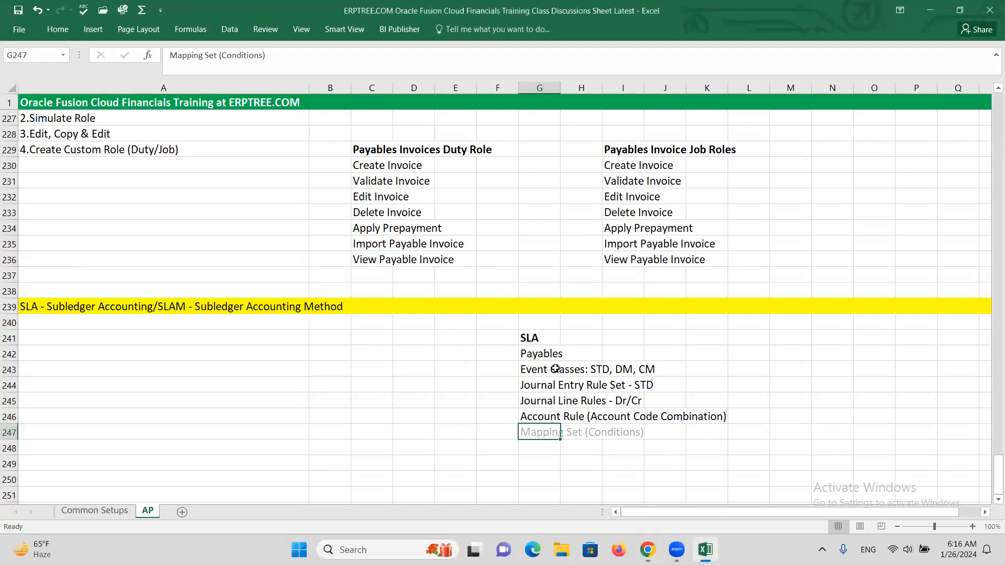
click(530, 358)
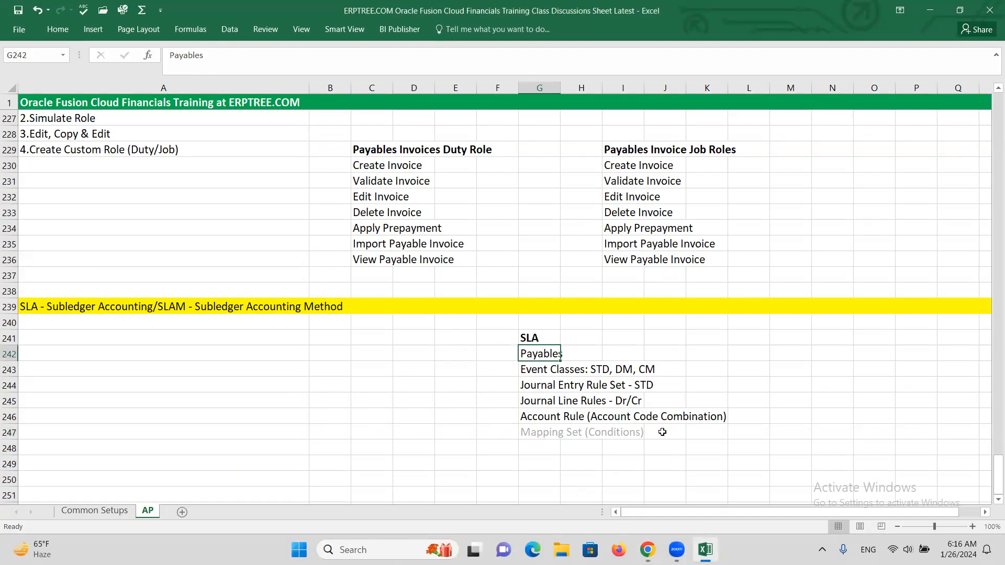
key(alt+Tab)
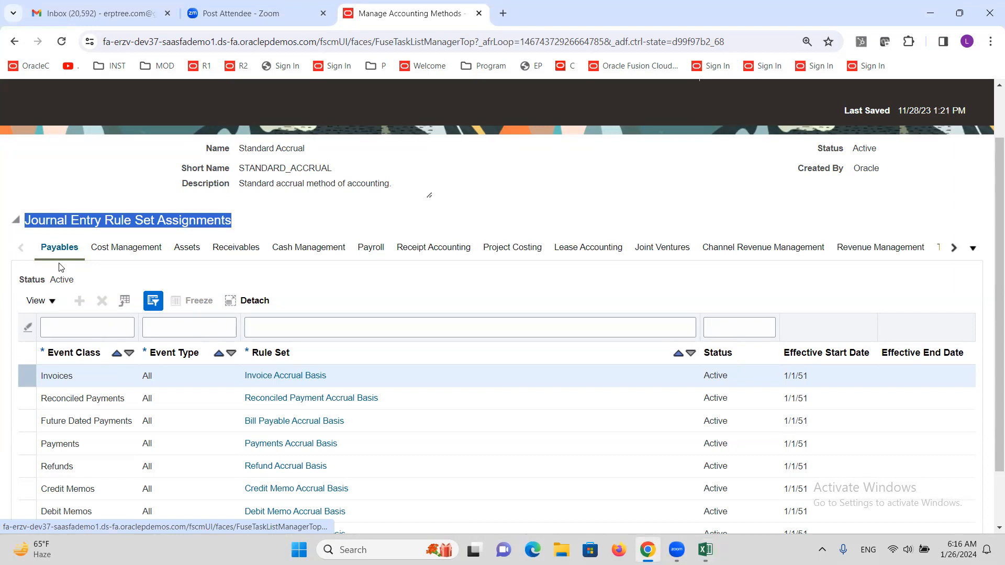
key(alt+Tab)
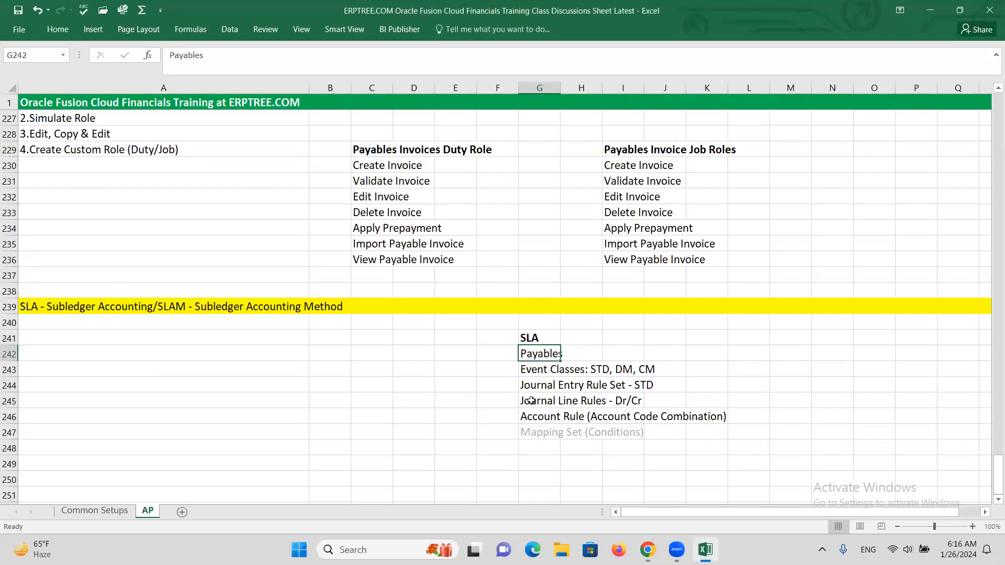
click(548, 372)
drag(548, 372, 663, 372)
key(alt+Tab)
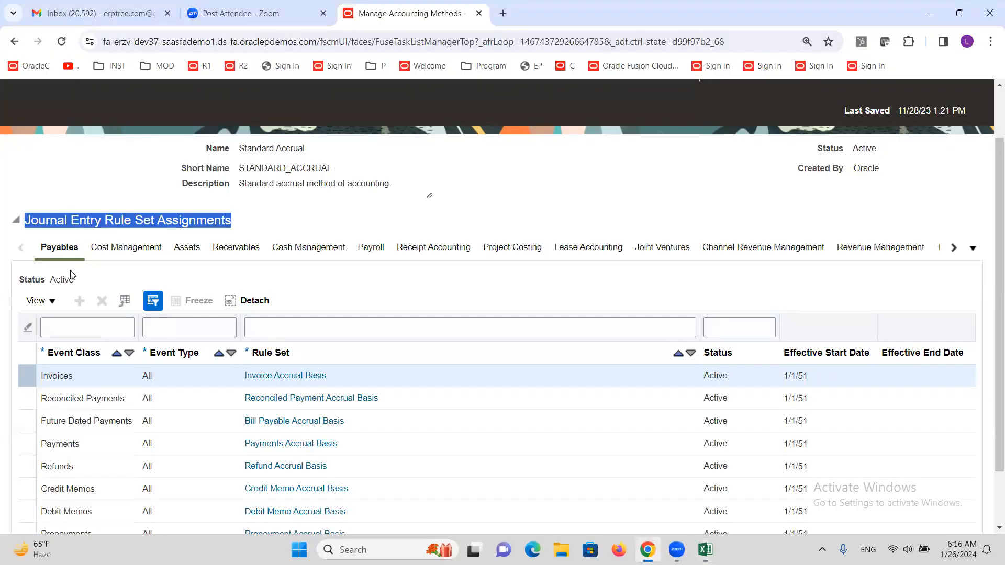
click(65, 354)
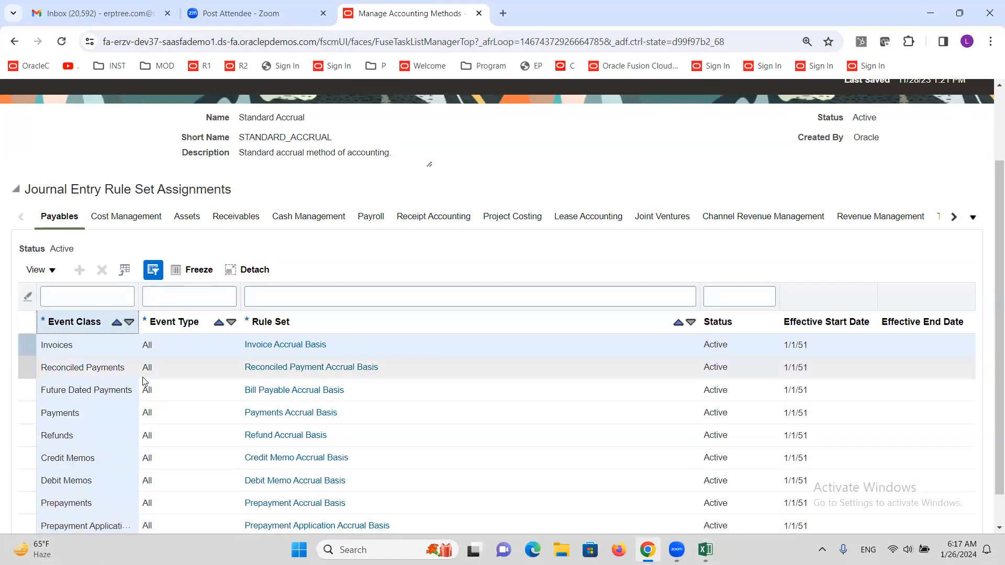
Step: Match the Journal Entry Rule Set note in Excel against the Journal Entry Rule Set Assignments for the Invoices event class in Chrome
key(alt+Tab)
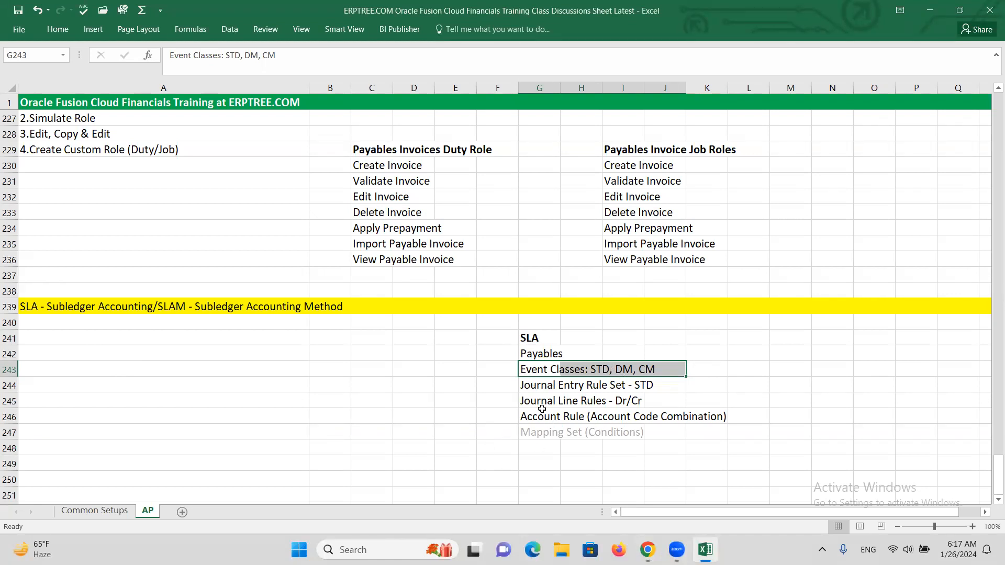
click(530, 385)
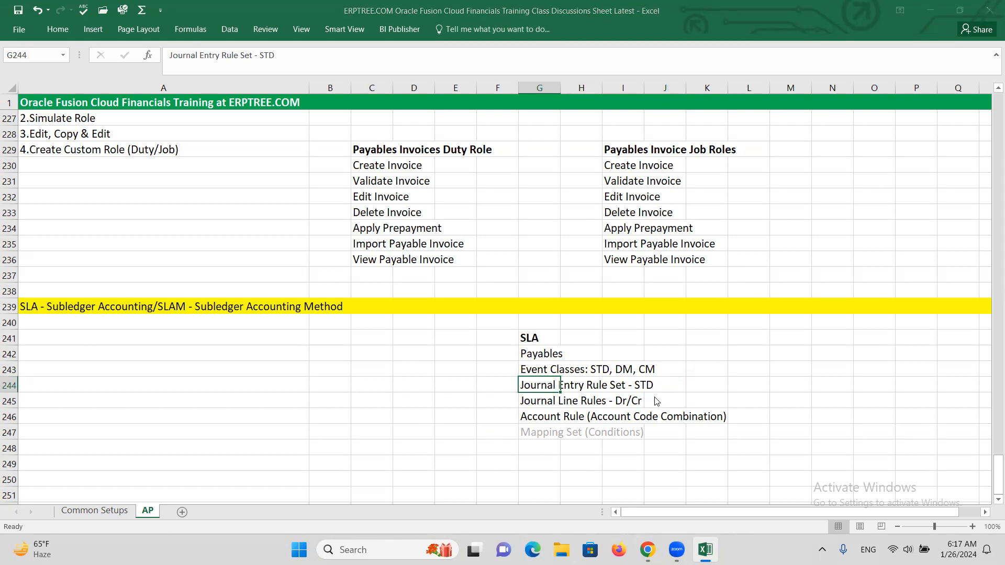
key(alt+Tab)
click(46, 346)
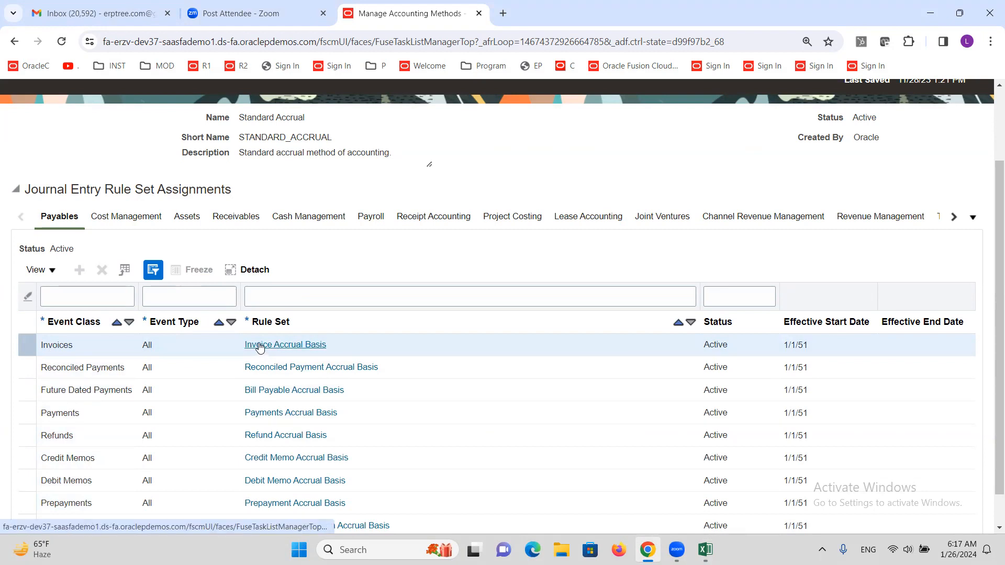
click(30, 187)
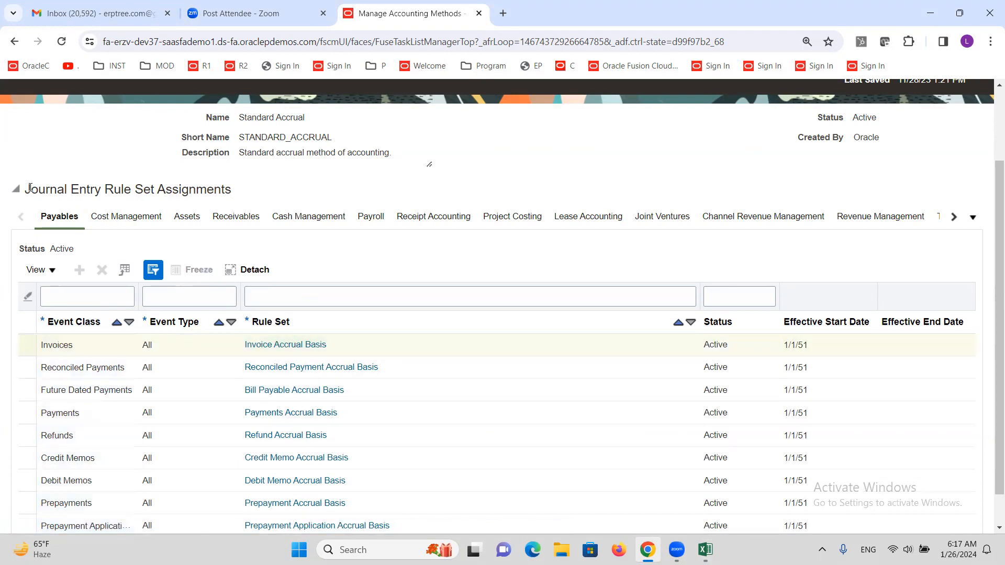
drag(148, 184, 157, 186)
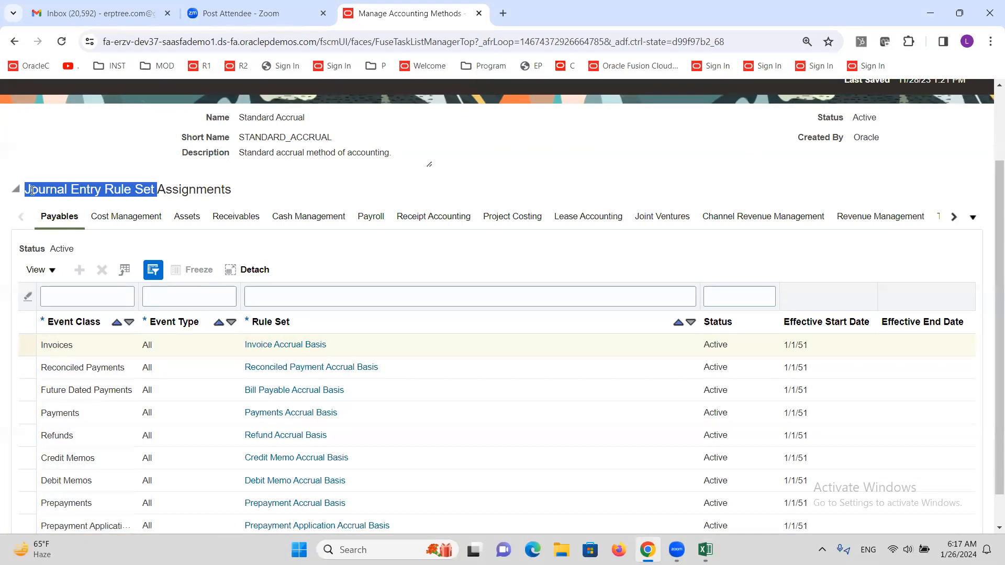
click(160, 190)
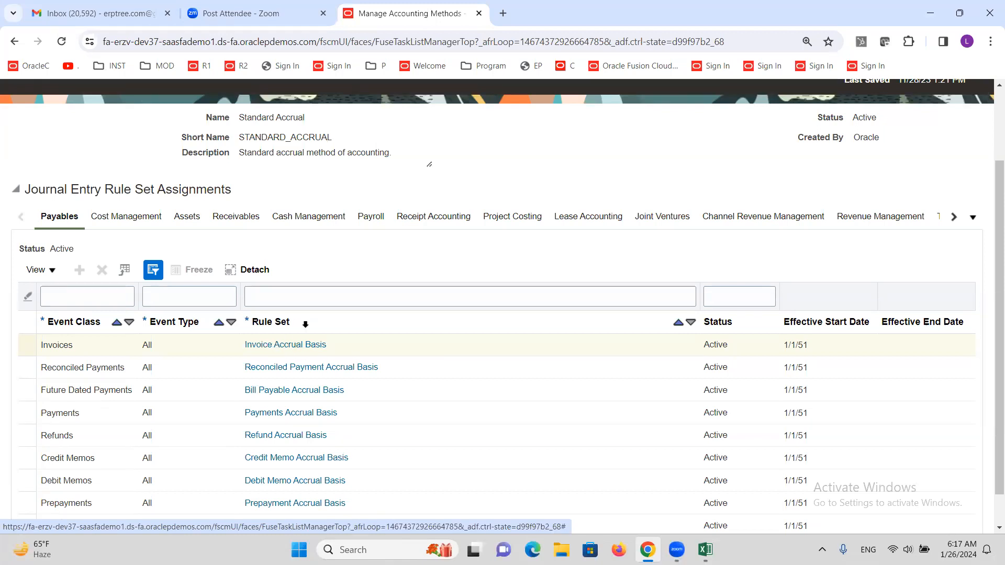
click(384, 80)
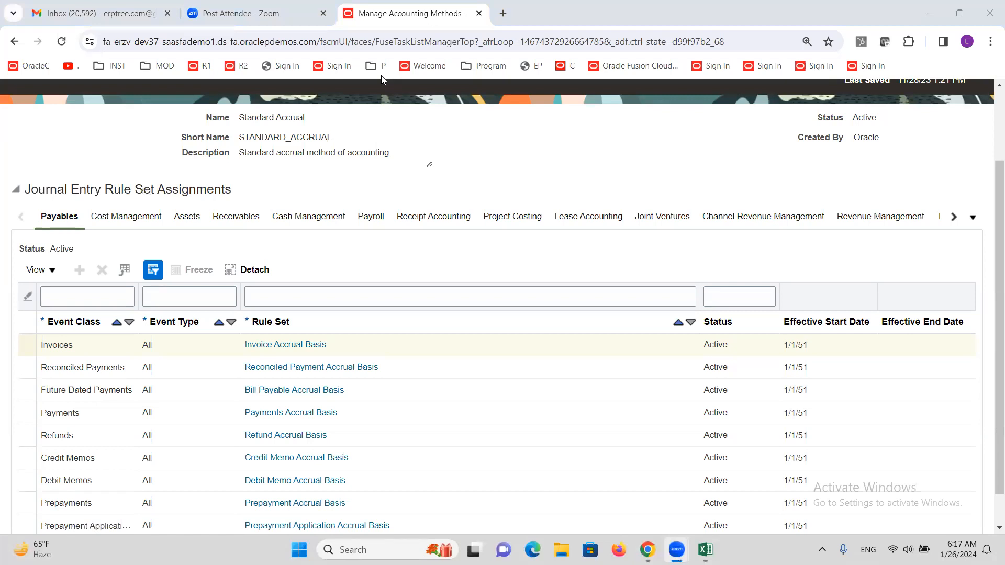
Step: Refer to the Journal Line Rules note in Excel, and open the Invoice Accrual Basis rule set for Invoices in Chrome
key(alt+Tab)
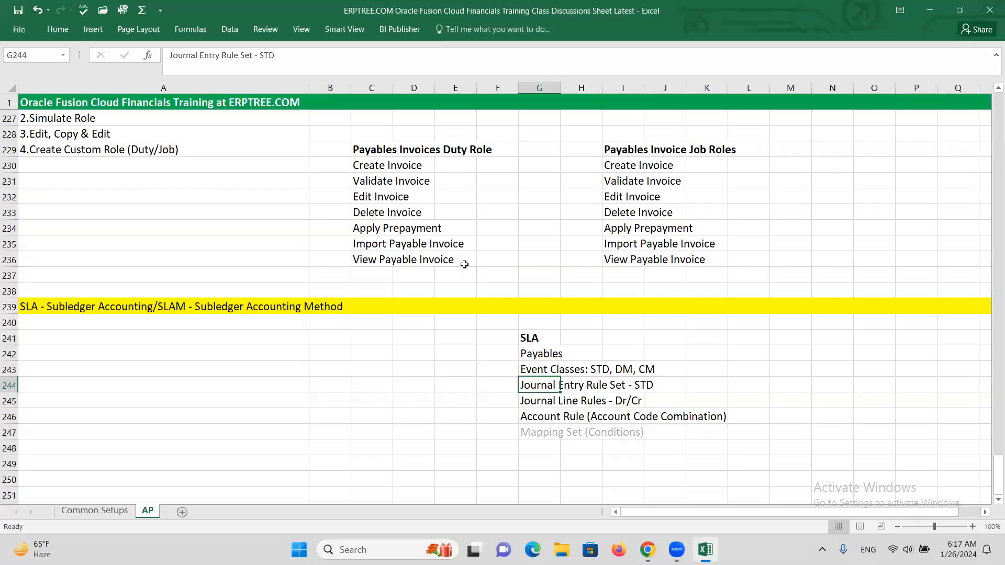
drag(526, 402, 652, 398)
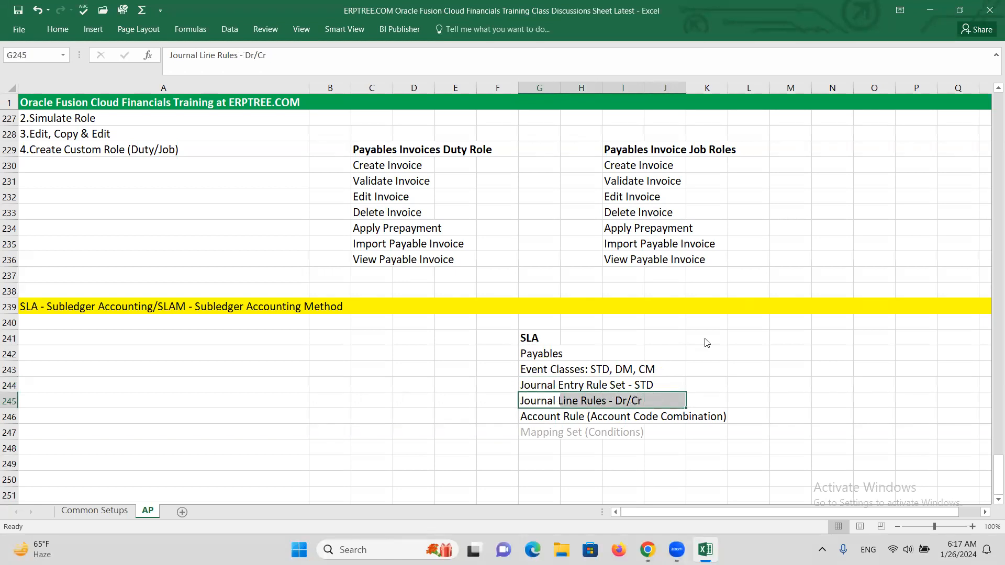
key(alt+Tab)
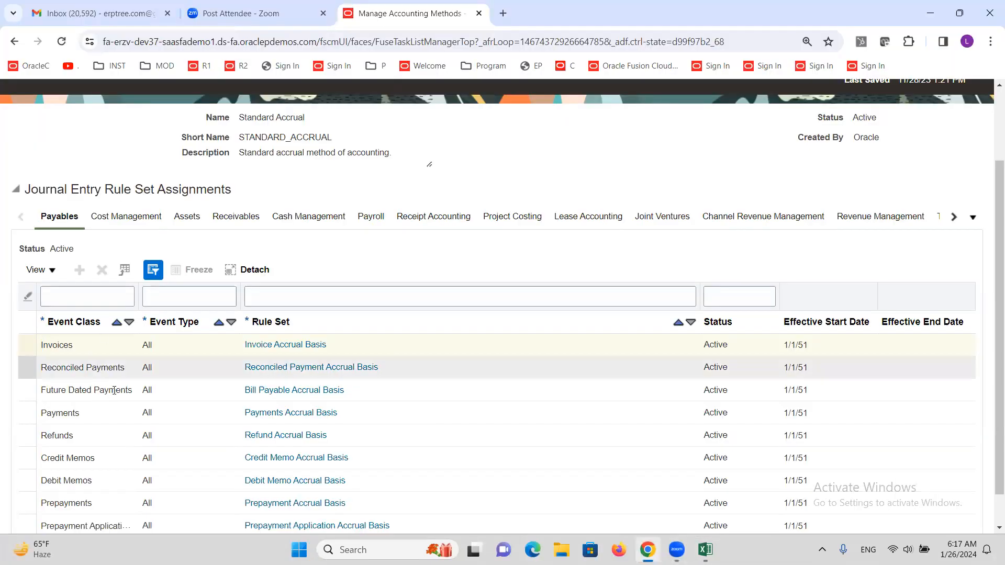
click(271, 346)
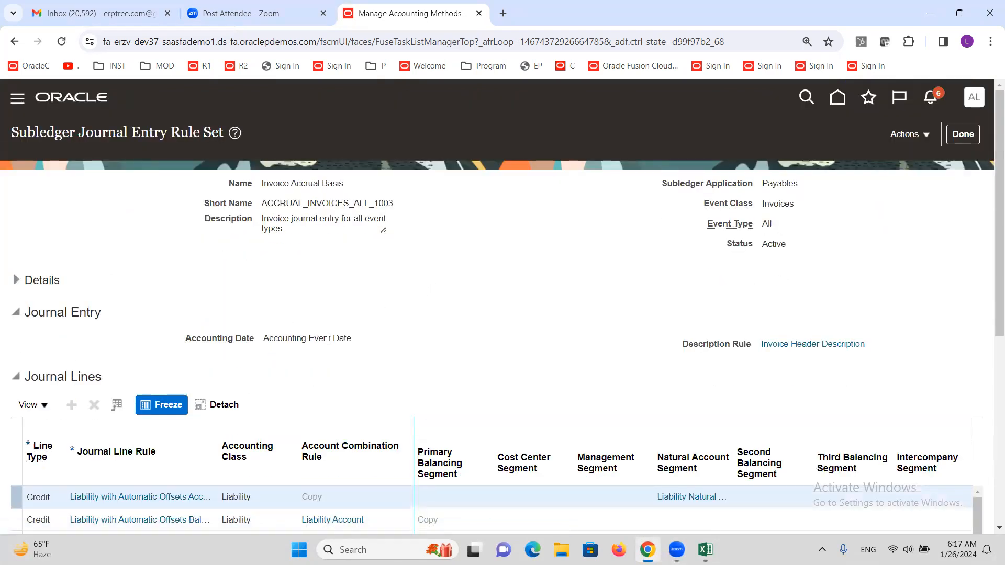
Step: Examine the credit and debit journal line rules in the Invoice Accrual Basis rule set
scroll(329, 324, down, 3)
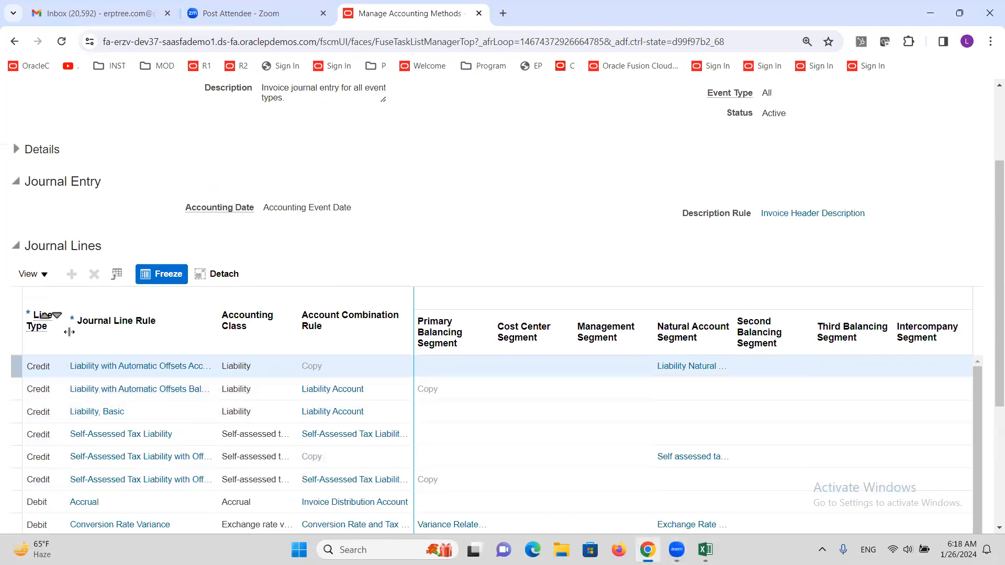
click(96, 322)
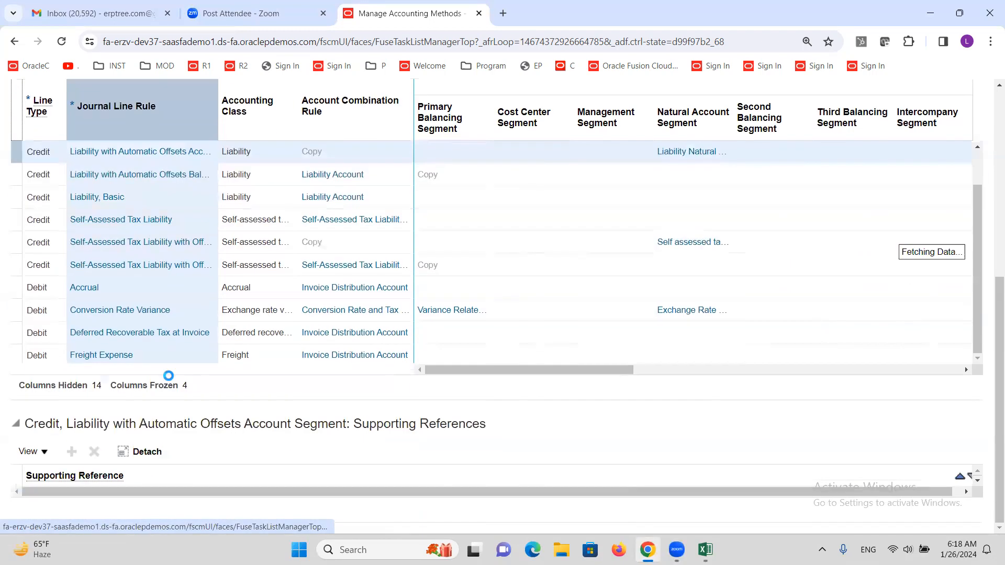
scroll(178, 335, down, 3)
scroll(167, 293, down, 3)
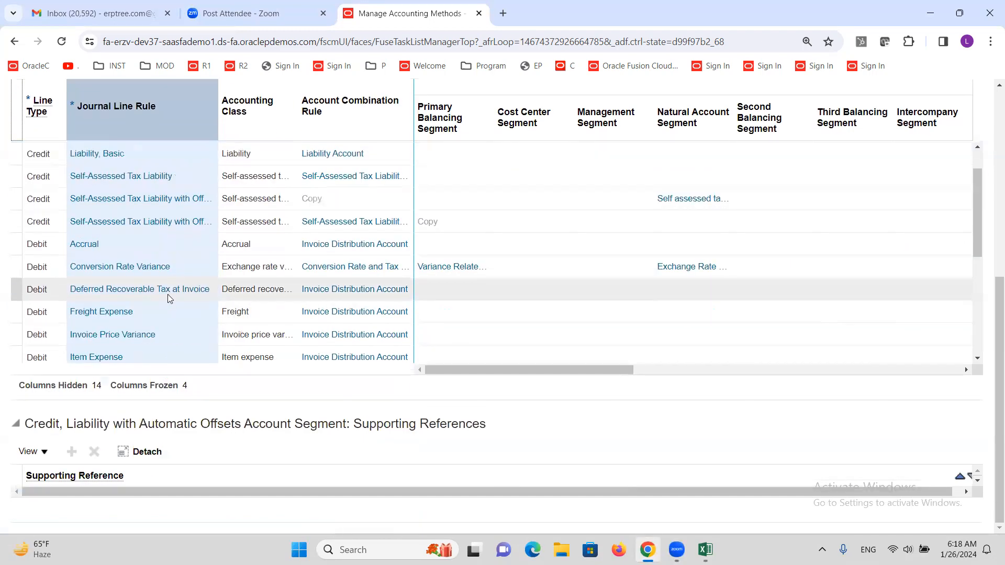
scroll(210, 267, down, 3)
scroll(179, 265, up, 2)
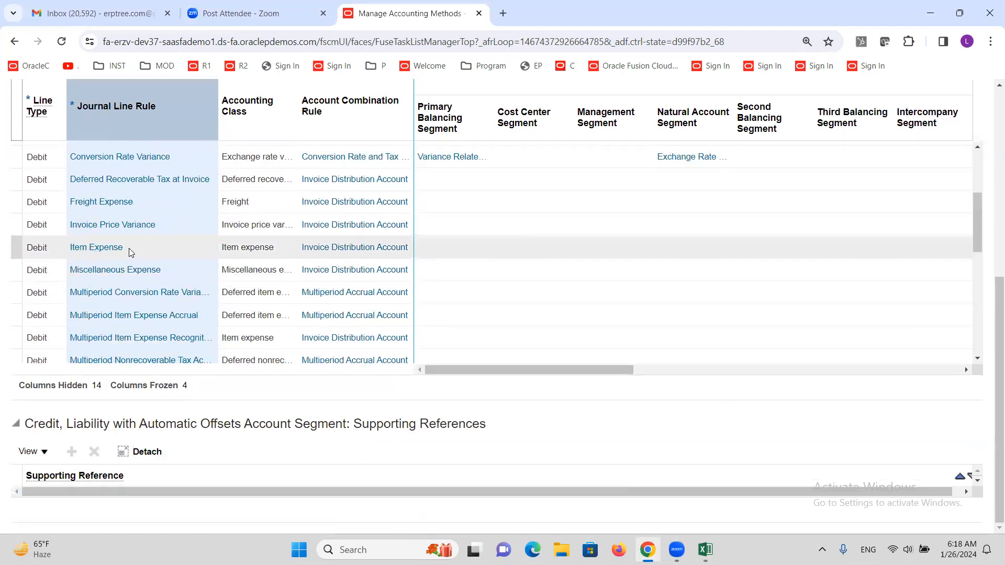
scroll(131, 253, up, 10)
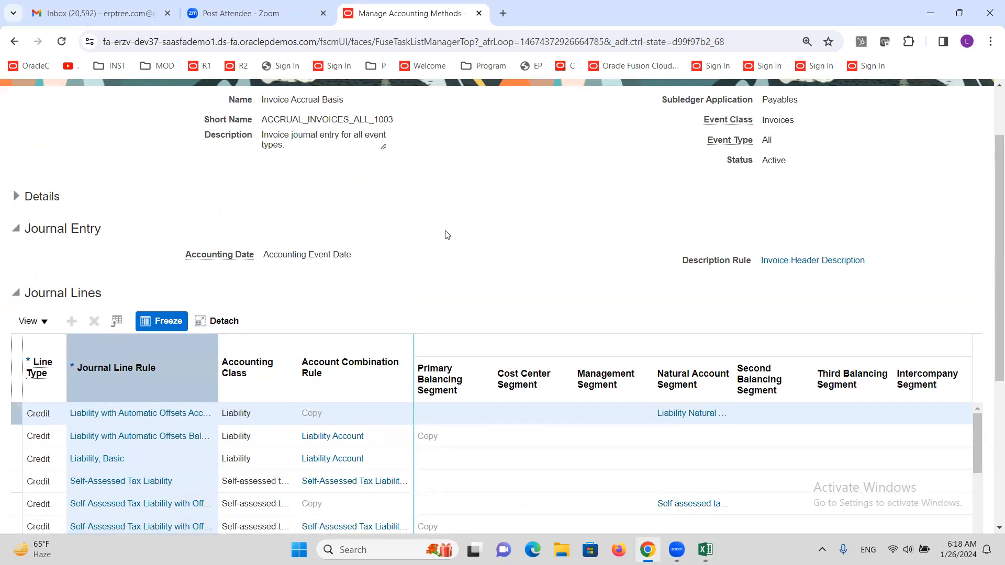
Step: Match the Account Rule note in Excel against the Account Combination Rule column of the journal lines in Chrome
key(alt+Tab)
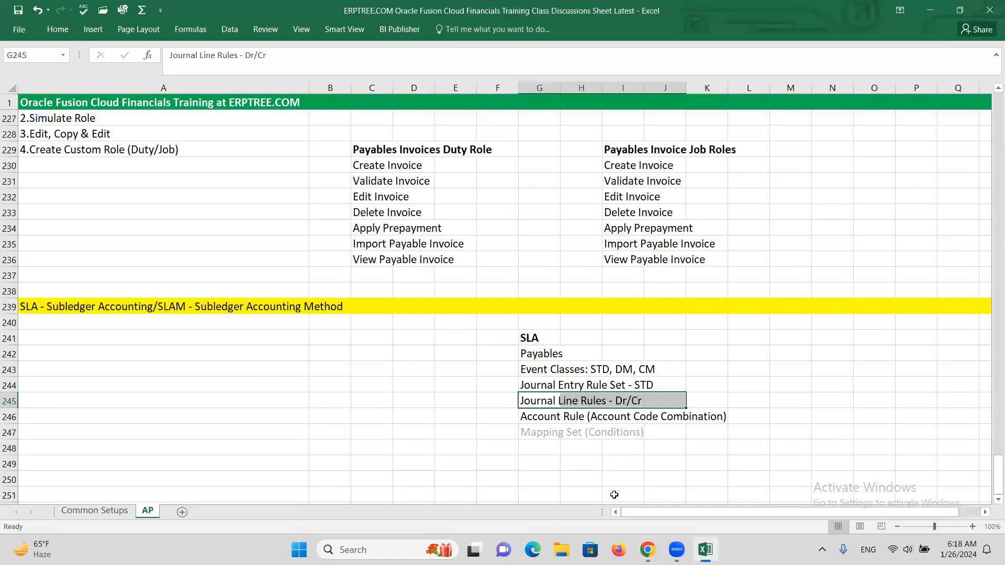
click(531, 417)
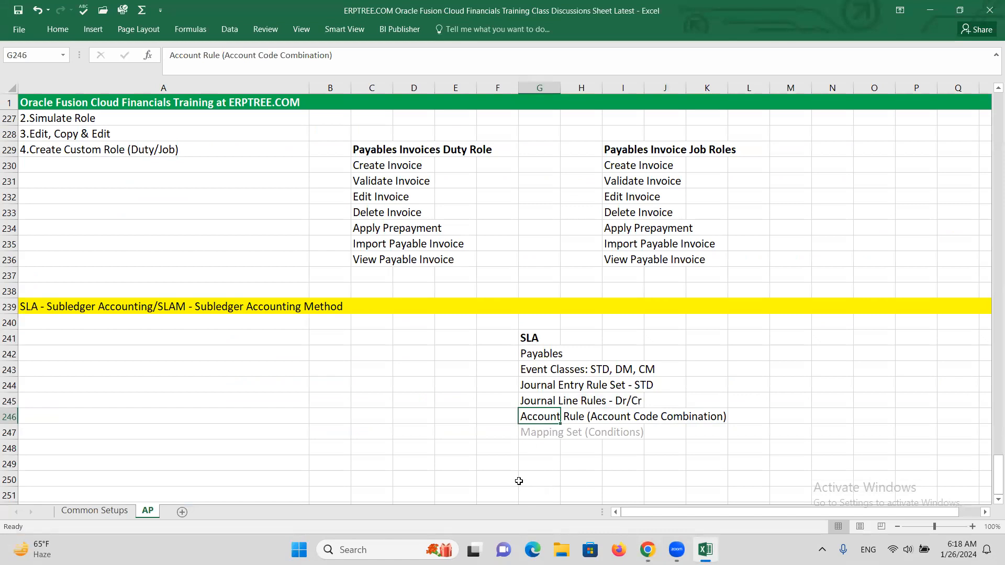
key(alt+Tab)
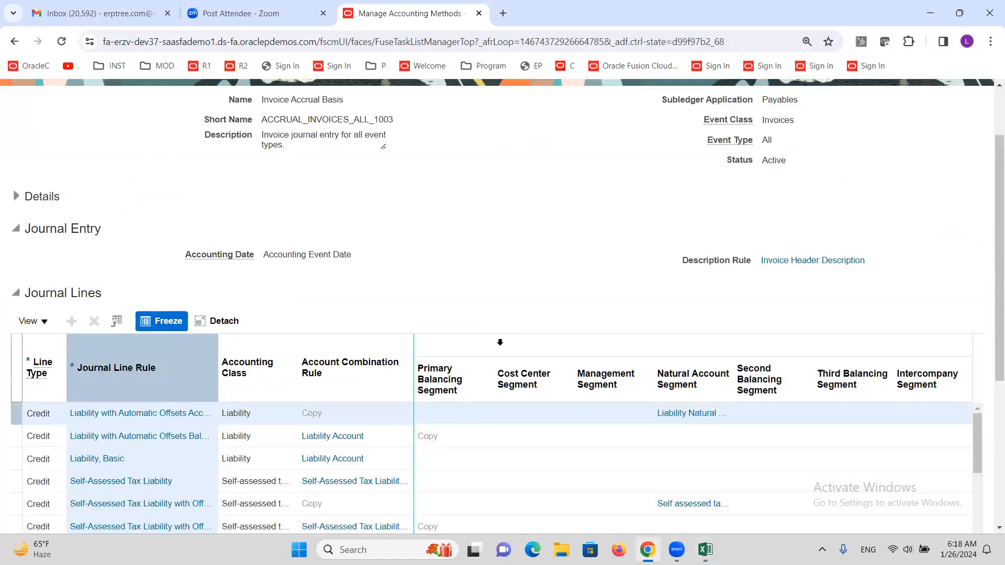
scroll(516, 297, down, 2)
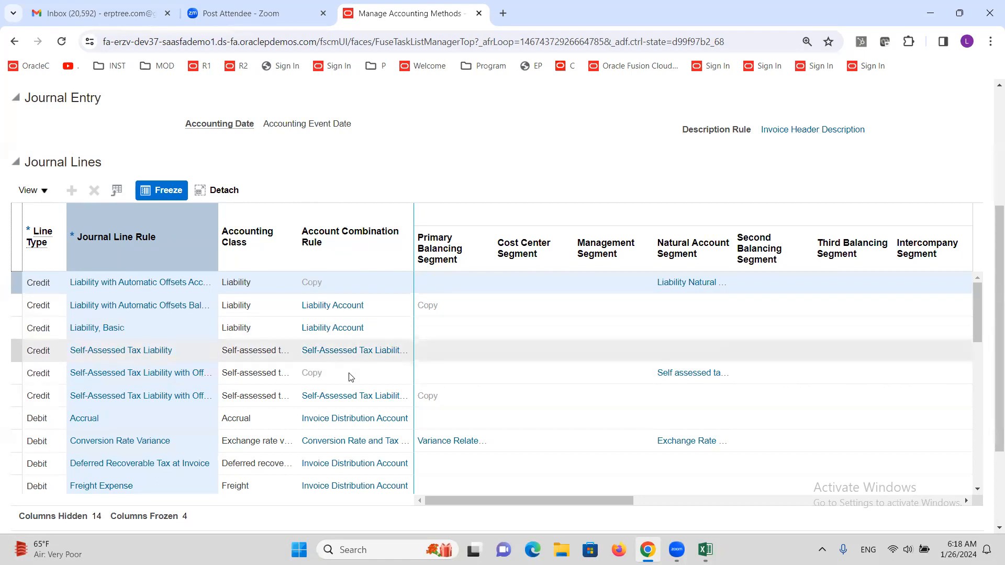
Step: Refer to the Mapping Set note in Excel, and open the Liability Account rule of the Liability, Basic journal line in Chrome
key(alt+Tab)
key(Down)
key(alt+Tab)
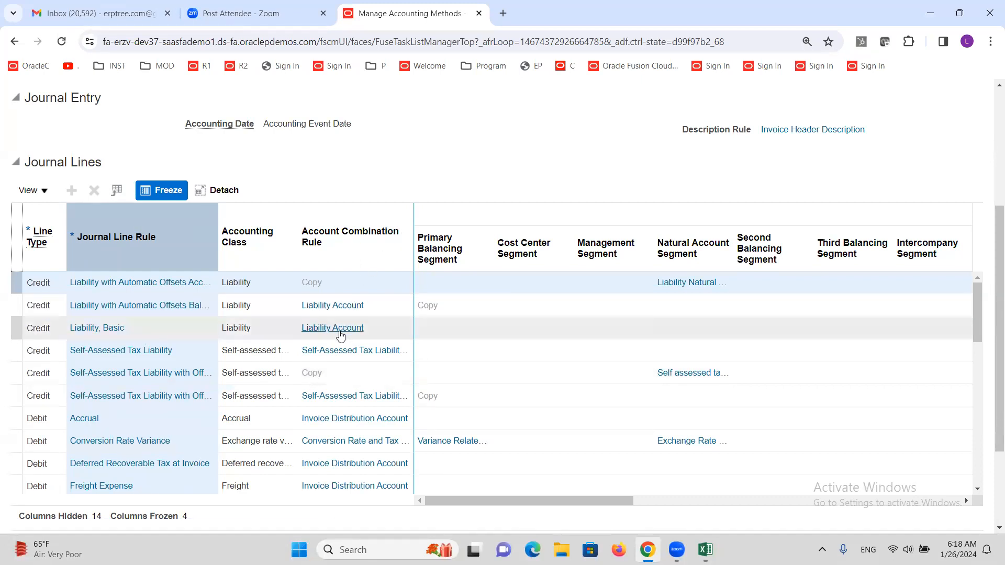
click(322, 329)
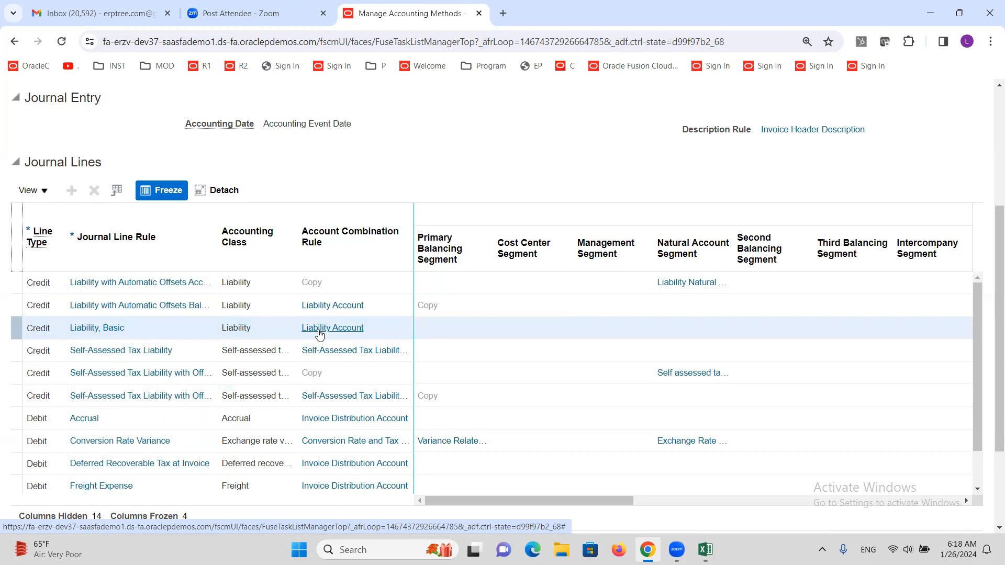
click(319, 331)
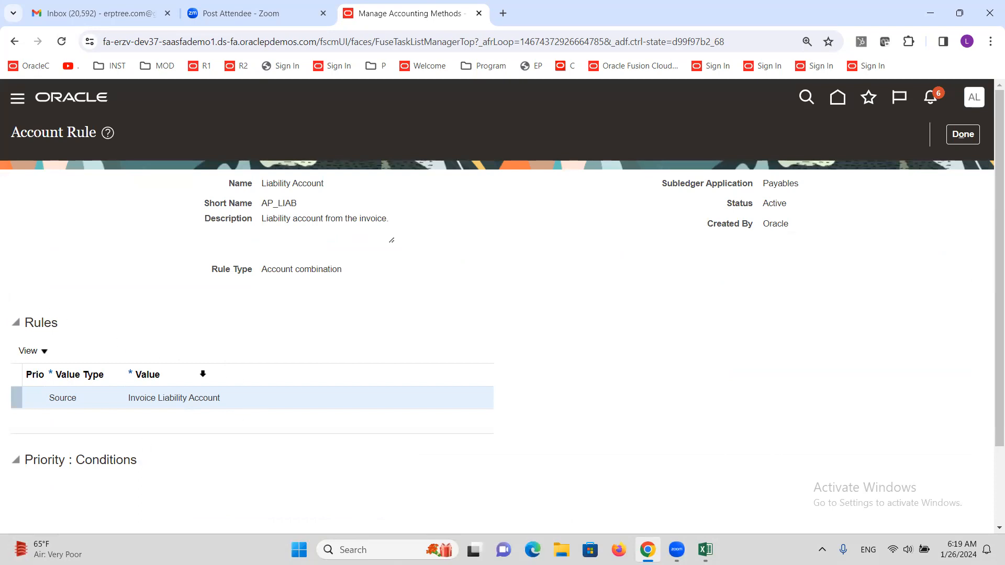
Step: Check the Liability Account rule's source value and priority conditions against the Mapping Set (Conditions) note in Excel
key(alt+Tab)
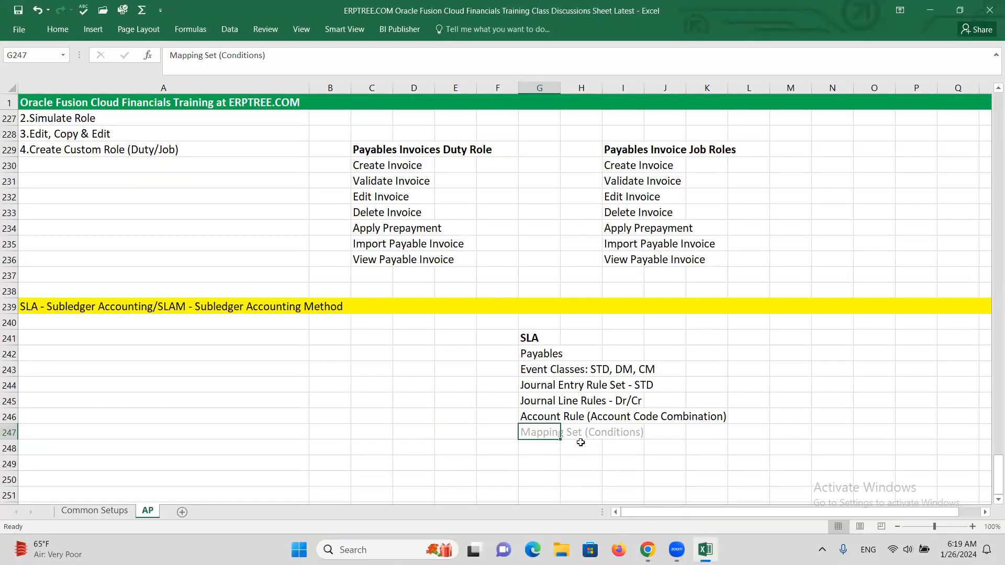
key(alt+Tab)
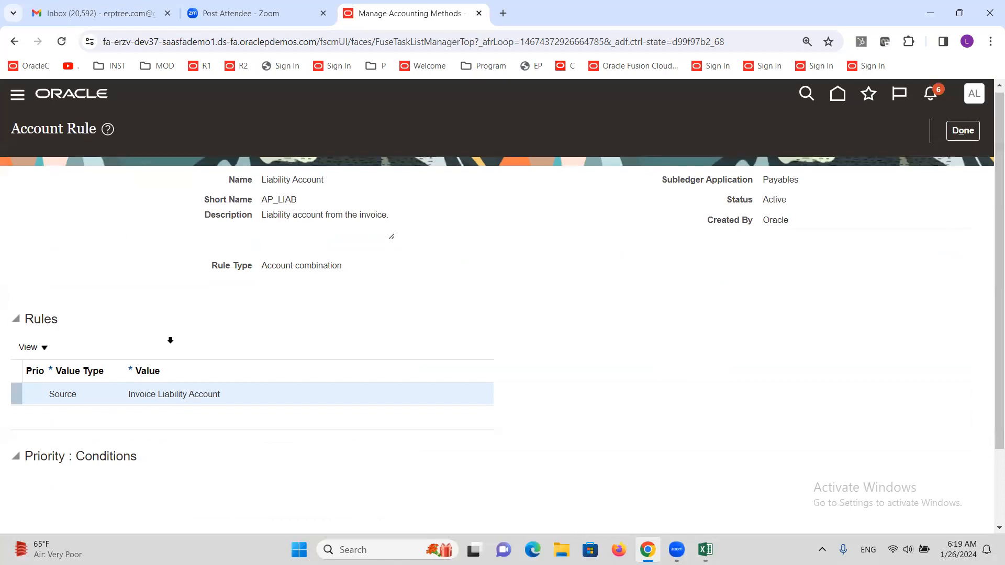
scroll(171, 340, down, 2)
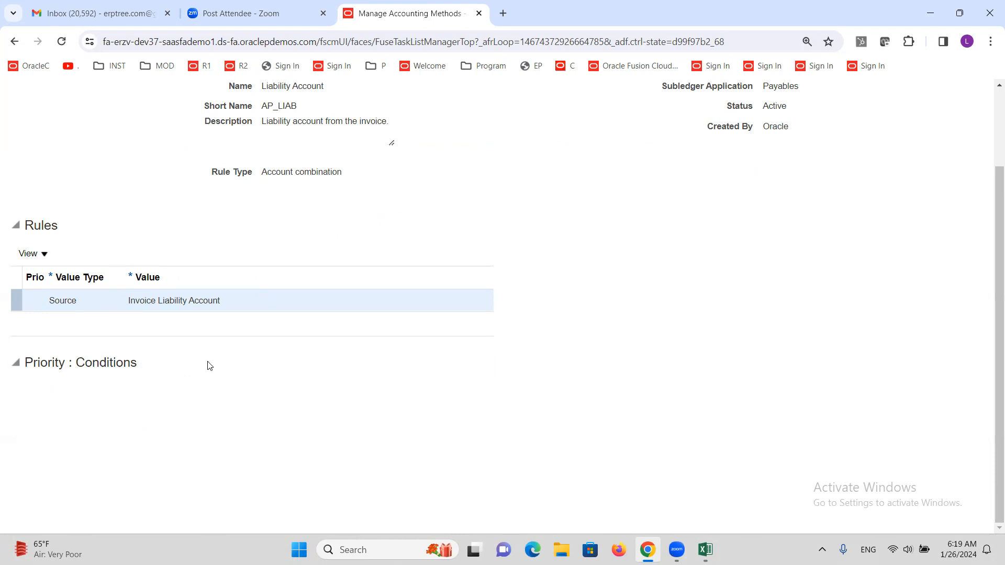
scroll(206, 364, up, 2)
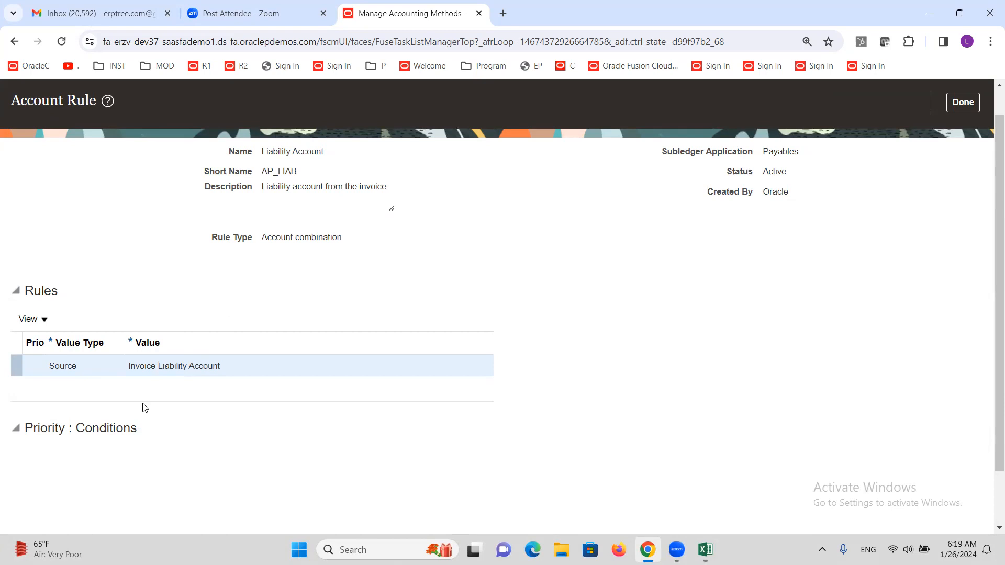
scroll(158, 383, up, 1)
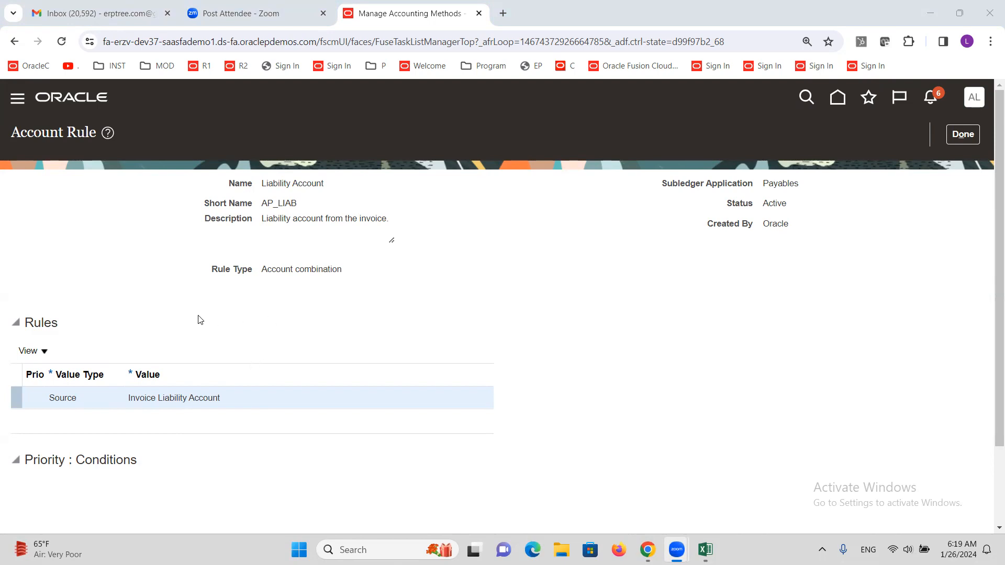
triple_click(145, 398)
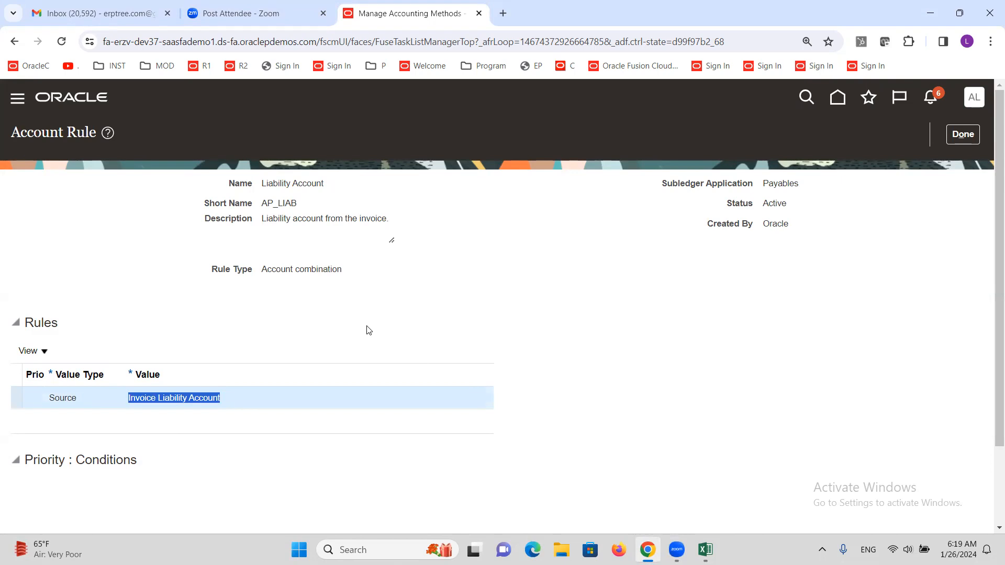
Step: Duplicate the Manage Accounting Methods browser tab and open the Payables Invoices work area in the copy
click(988, 15)
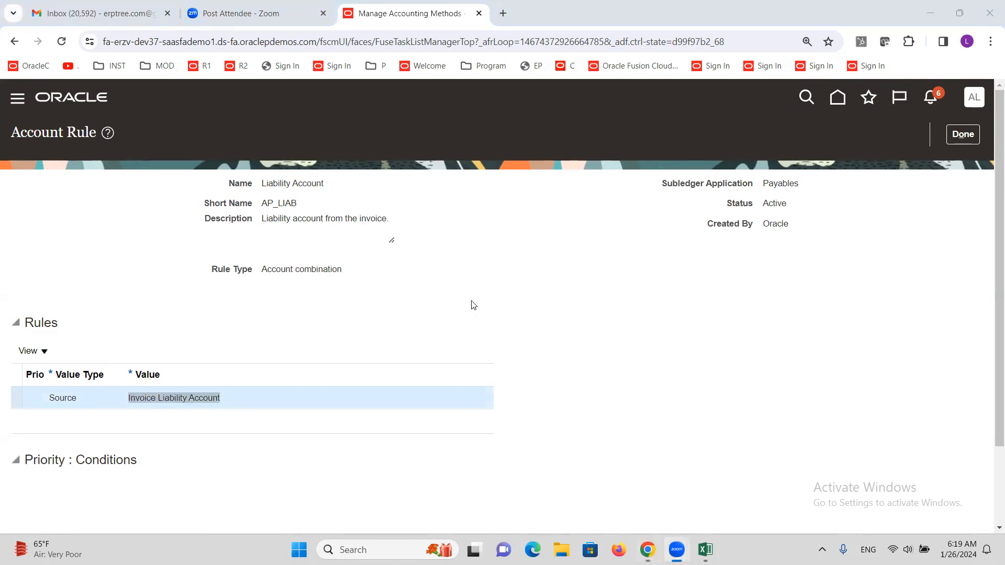
click(419, 13)
right_click(419, 12)
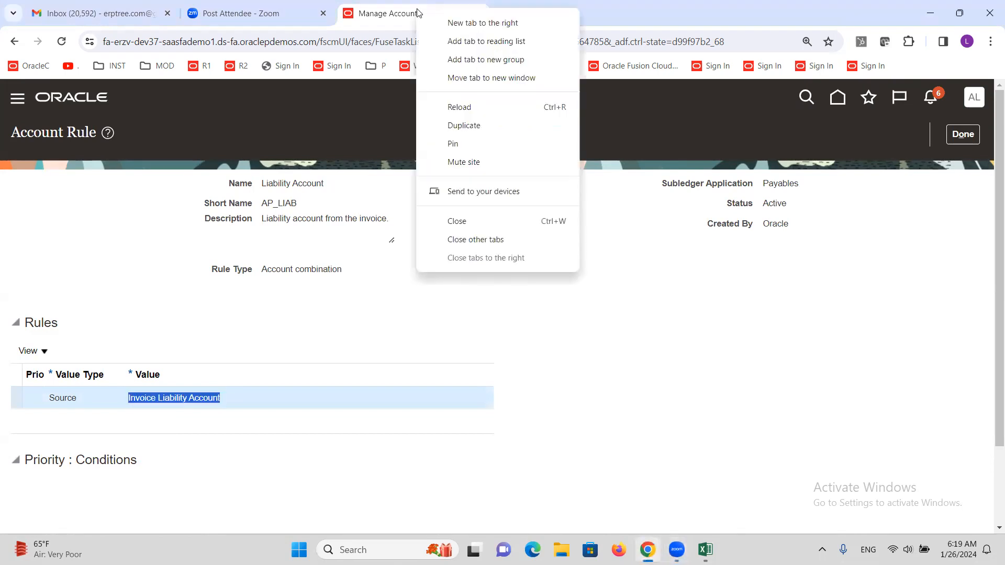
click(466, 125)
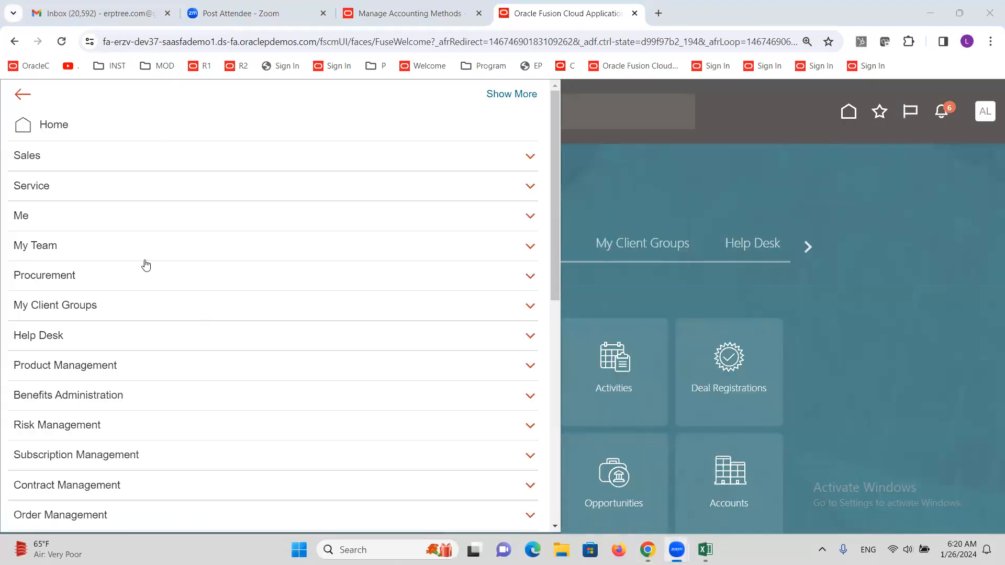
scroll(128, 314, down, 5)
scroll(105, 313, down, 1)
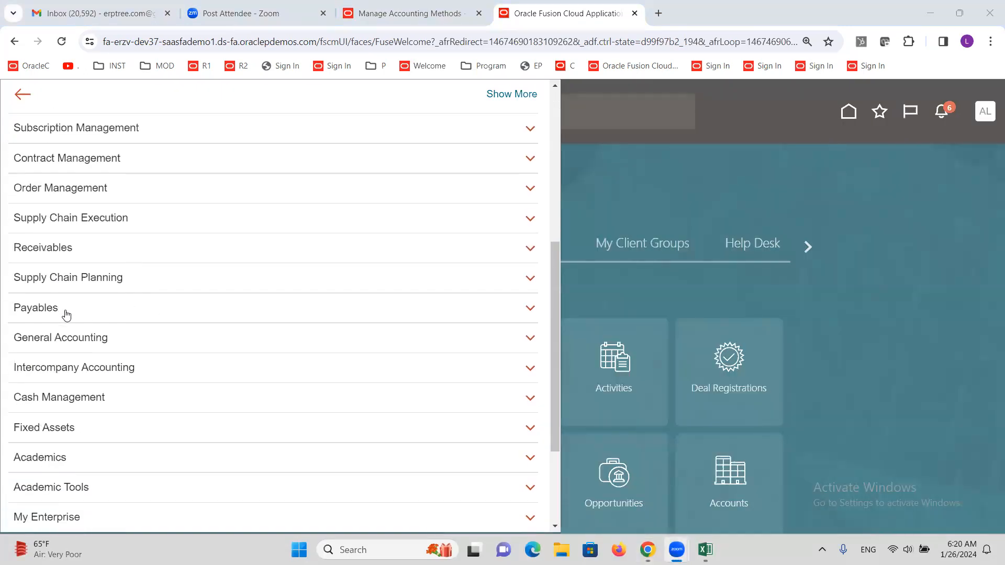
click(32, 308)
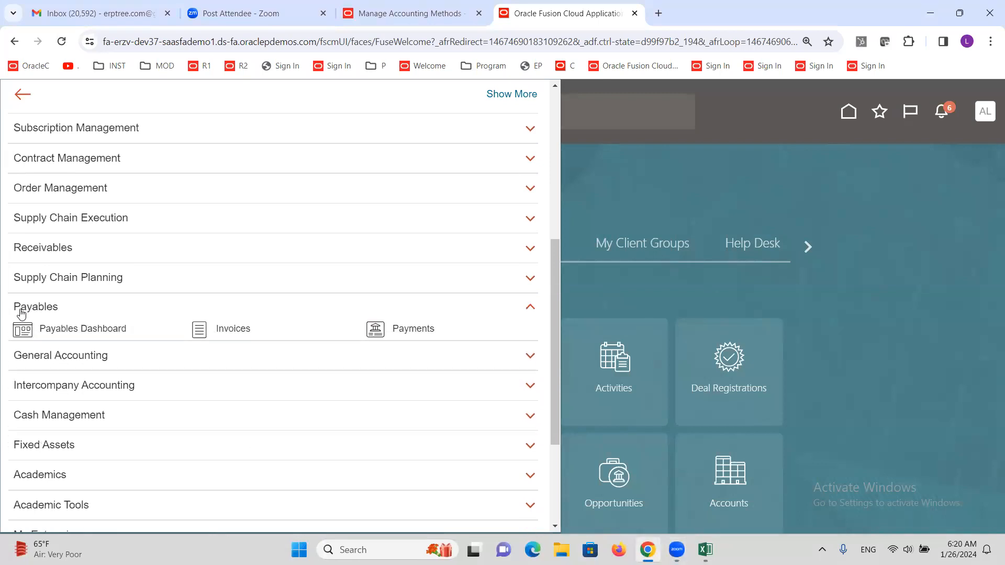
click(225, 333)
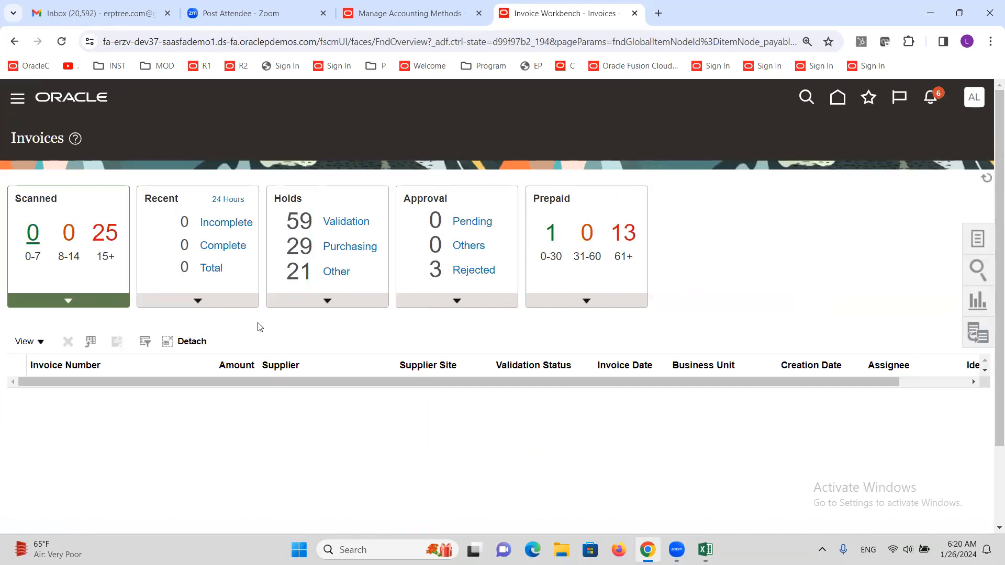
Step: List the recent invoices of the last 5 days and show the header accounting details of invoice C3333
click(229, 200)
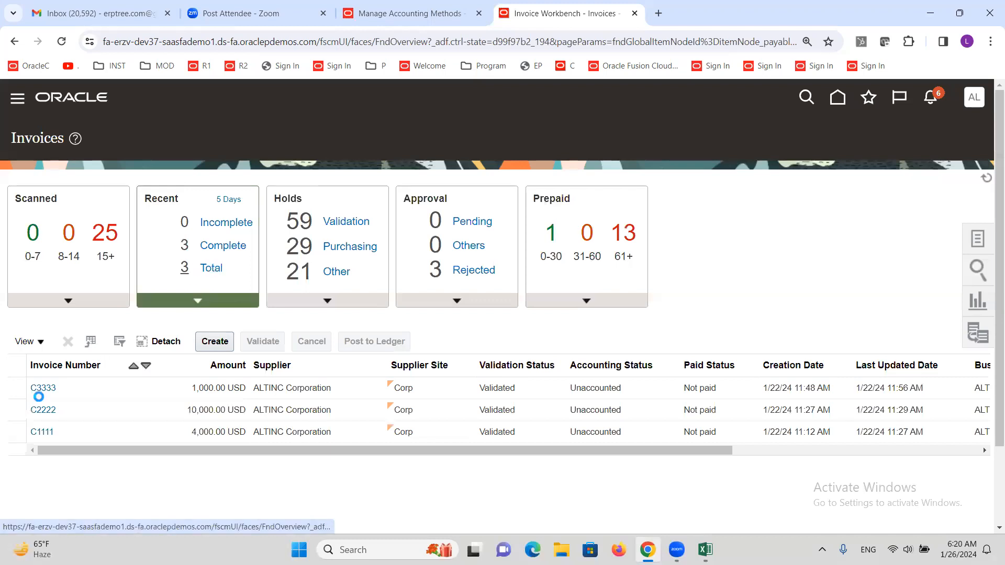
click(40, 388)
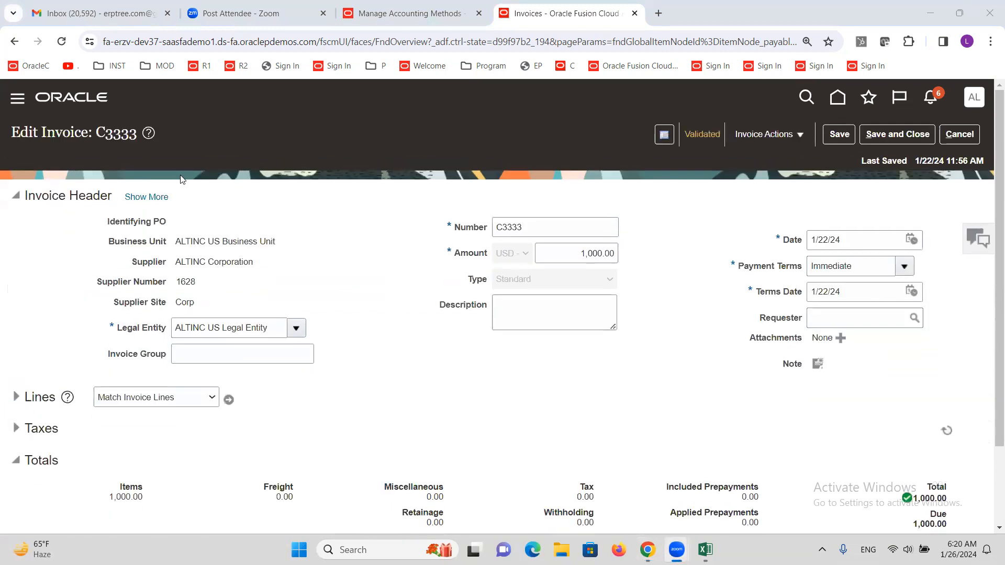
click(147, 197)
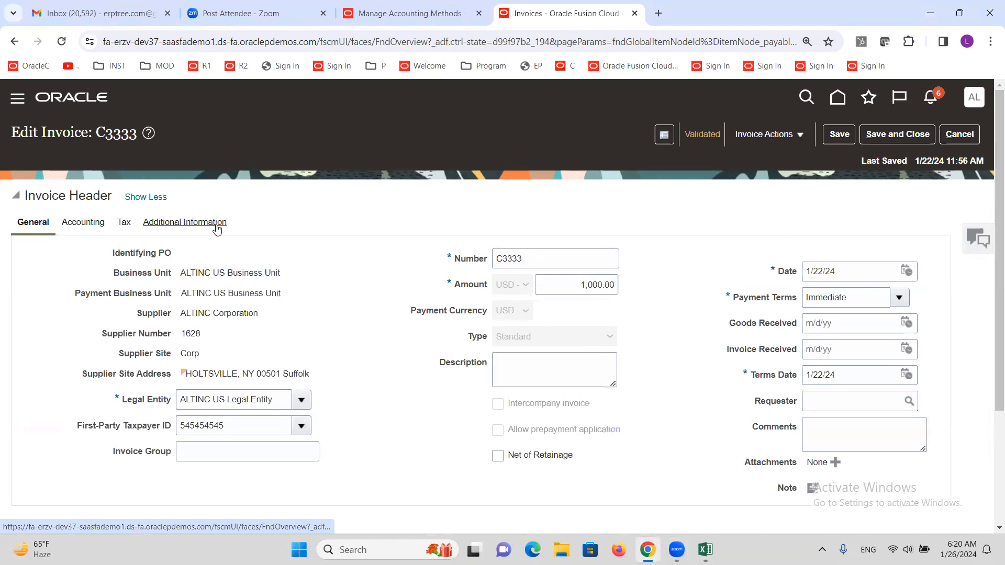
click(85, 223)
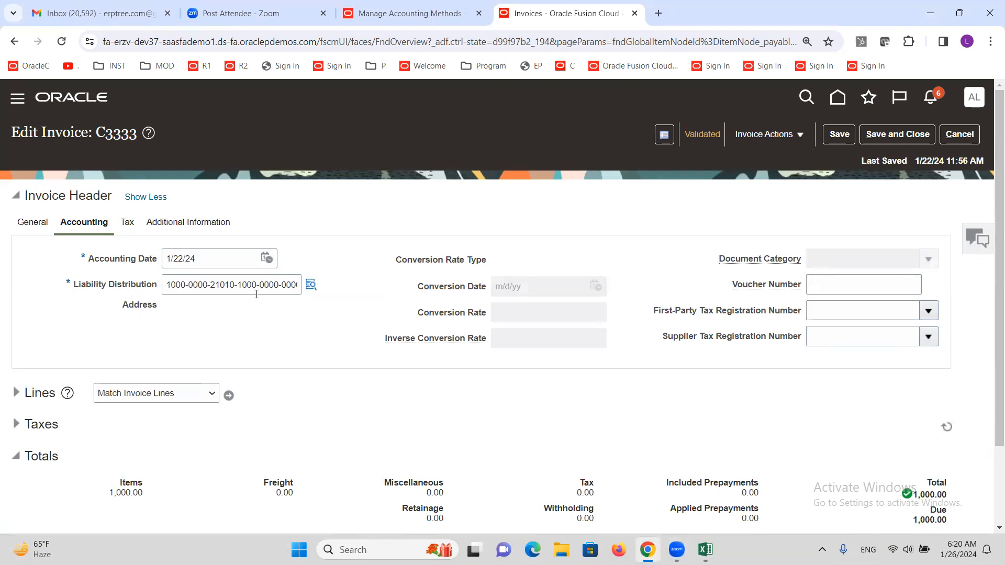
Step: Compare the Liability Account rule's source value with the invoice's Liability Distribution, and close the account rule
click(382, 12)
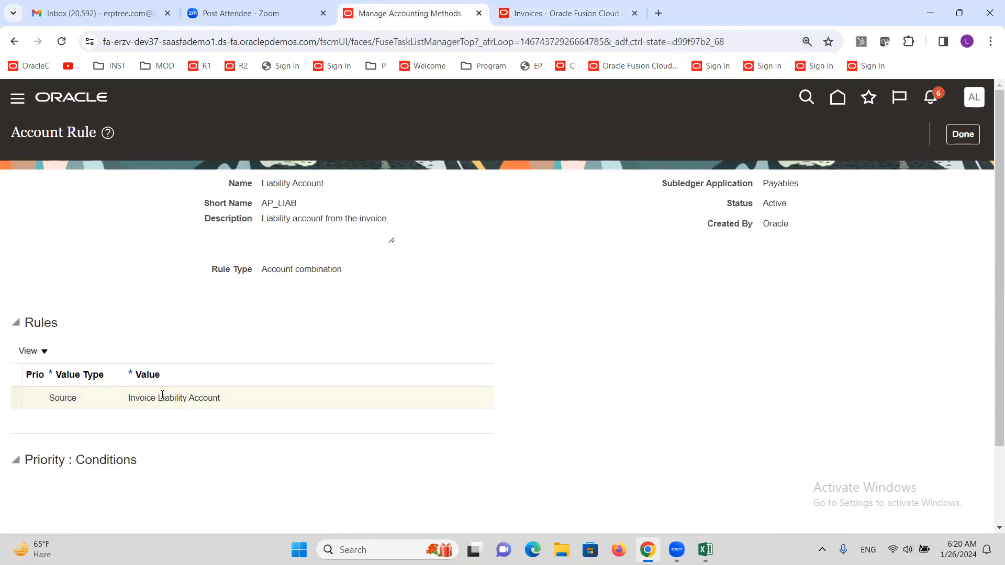
click(576, 6)
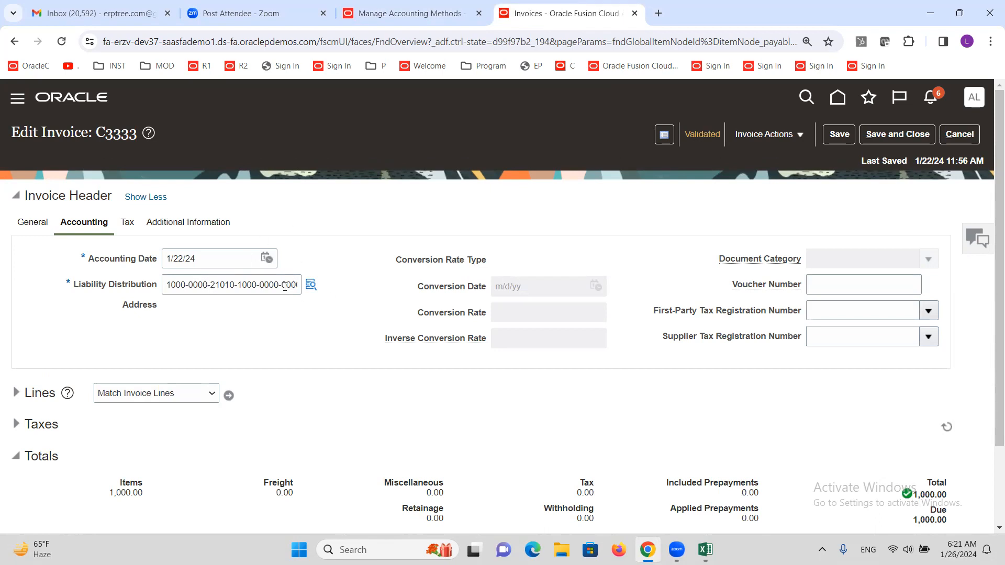
click(399, 7)
click(619, 5)
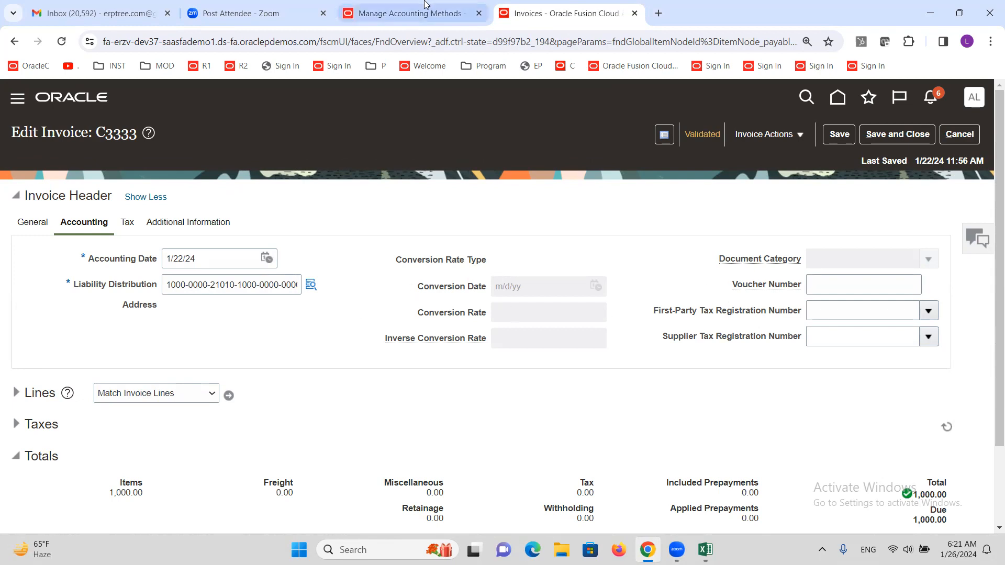
click(343, 14)
click(963, 135)
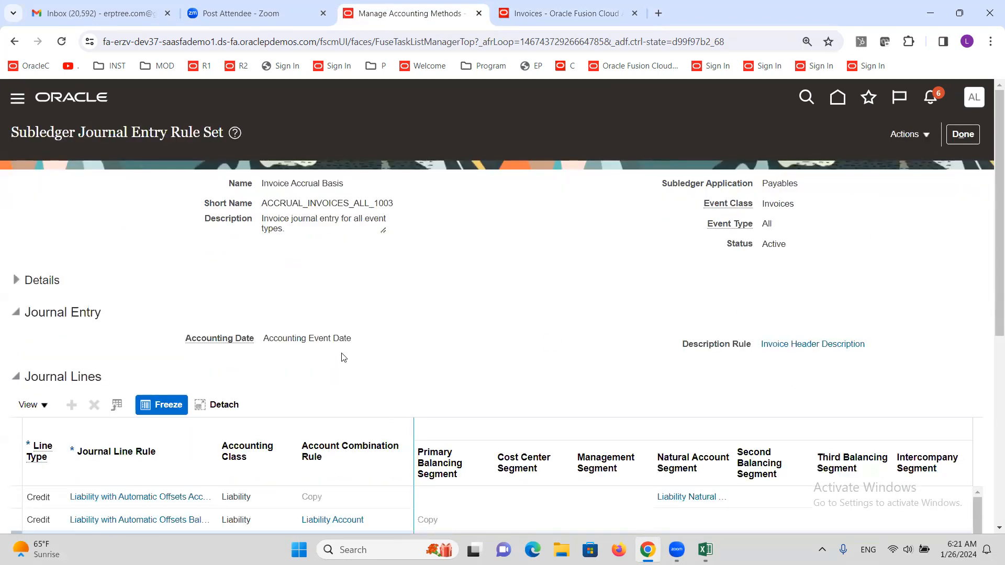
Step: Check the conditions of the Item Expense debit journal line rule, and return to the rule set
scroll(346, 309, down, 6)
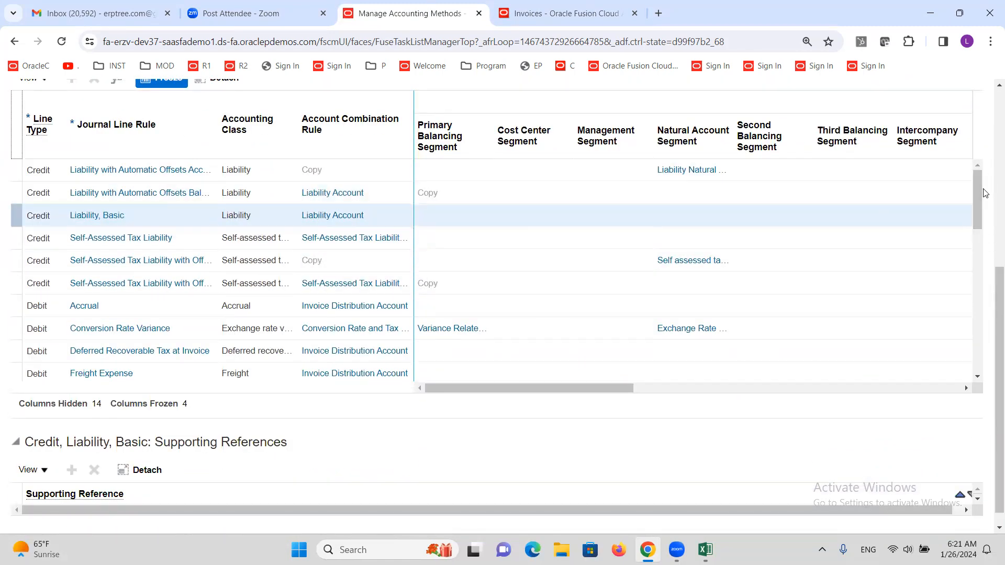
drag(980, 209, 978, 234)
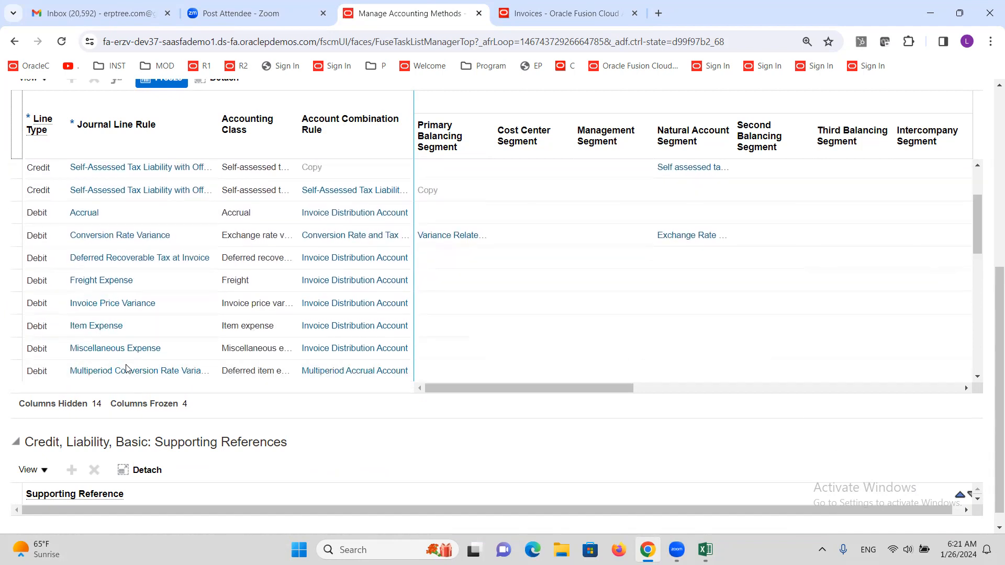
click(106, 327)
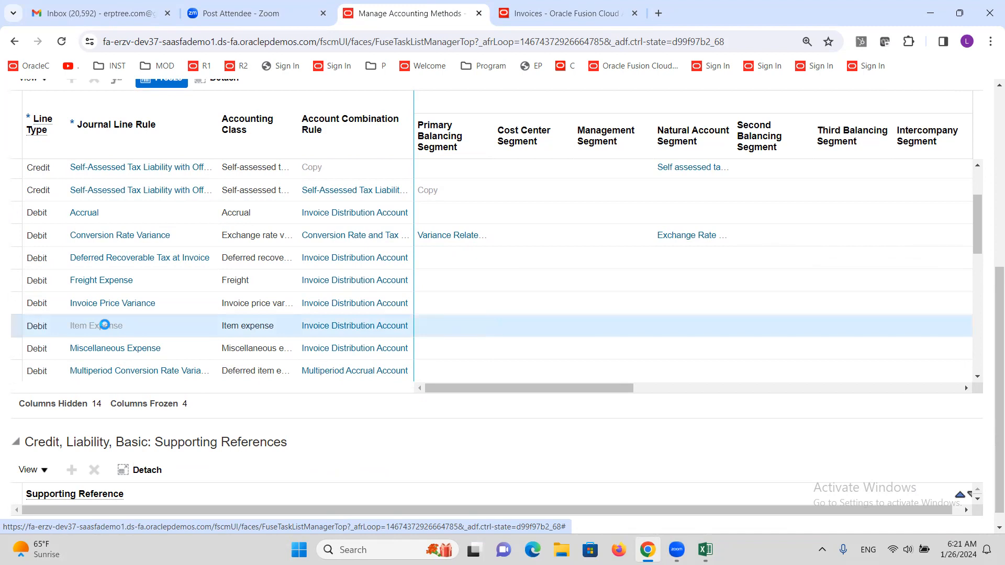
click(106, 330)
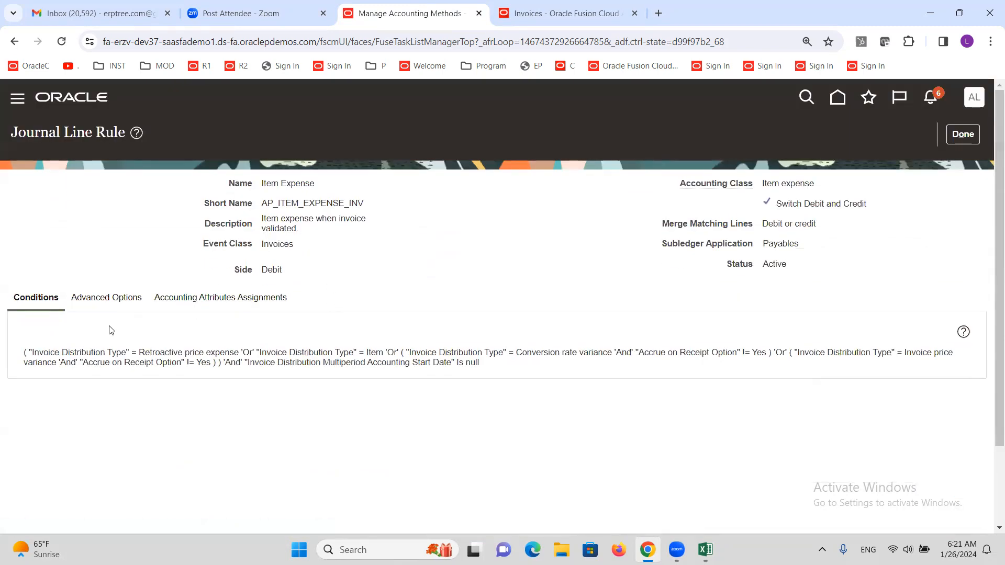
click(963, 134)
Step: Open the Invoice Distribution Account rule of the Item Expense journal line and examine its source value
scroll(341, 311, down, 5)
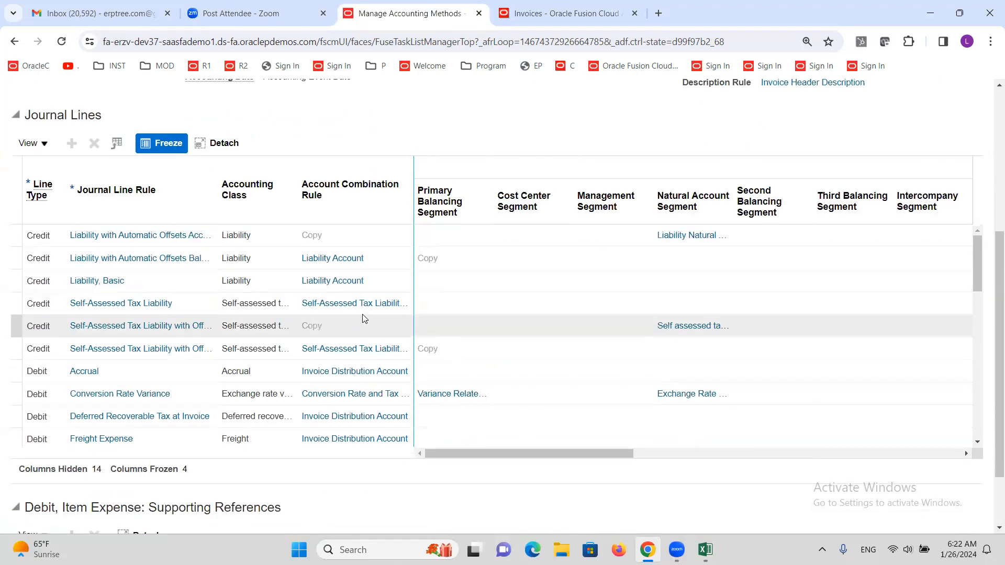
scroll(195, 377, down, 3)
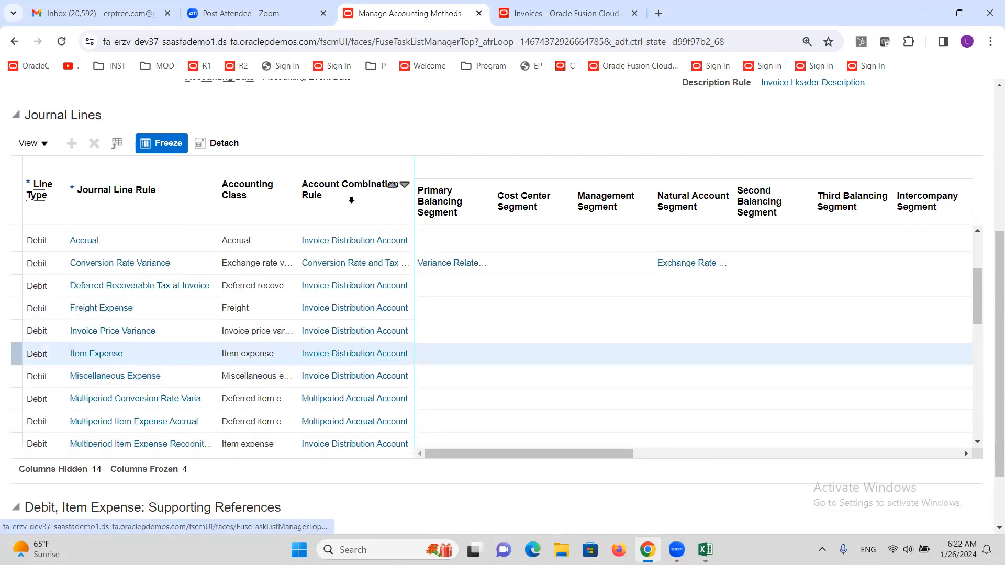
click(347, 353)
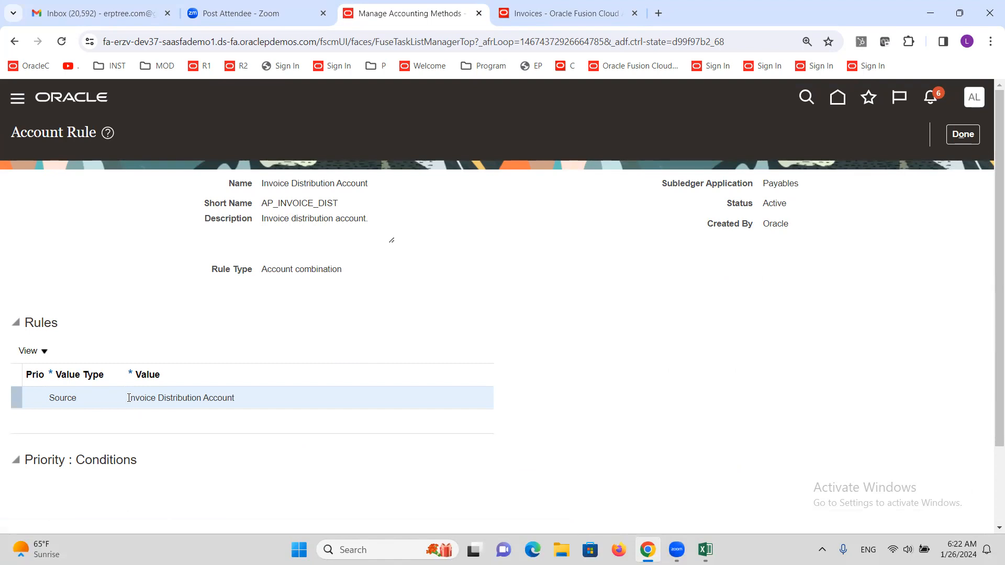
drag(131, 397, 257, 400)
Step: Collapse the extra header details of invoice C3333 and display the distributions of its invoice lines
click(564, 5)
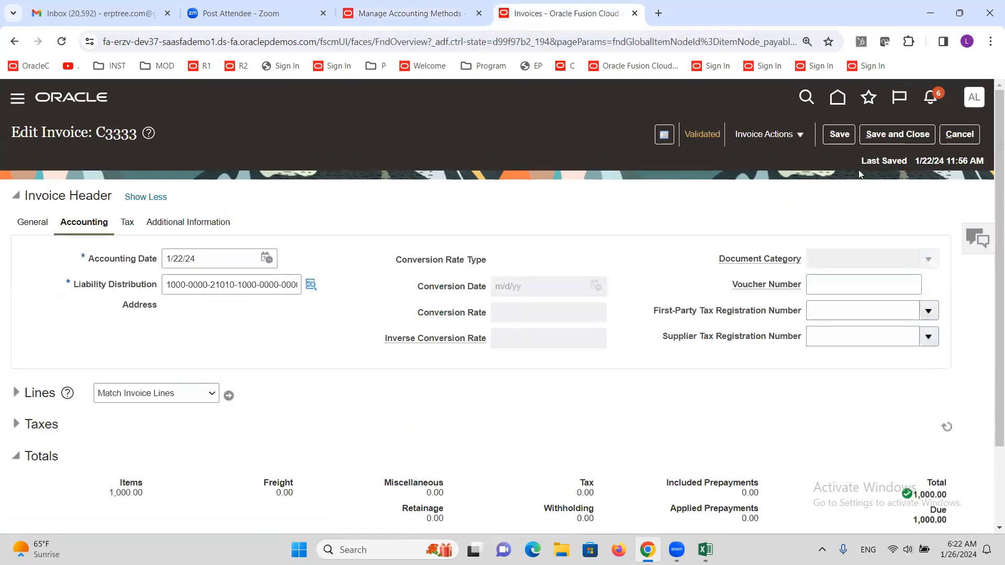
click(146, 197)
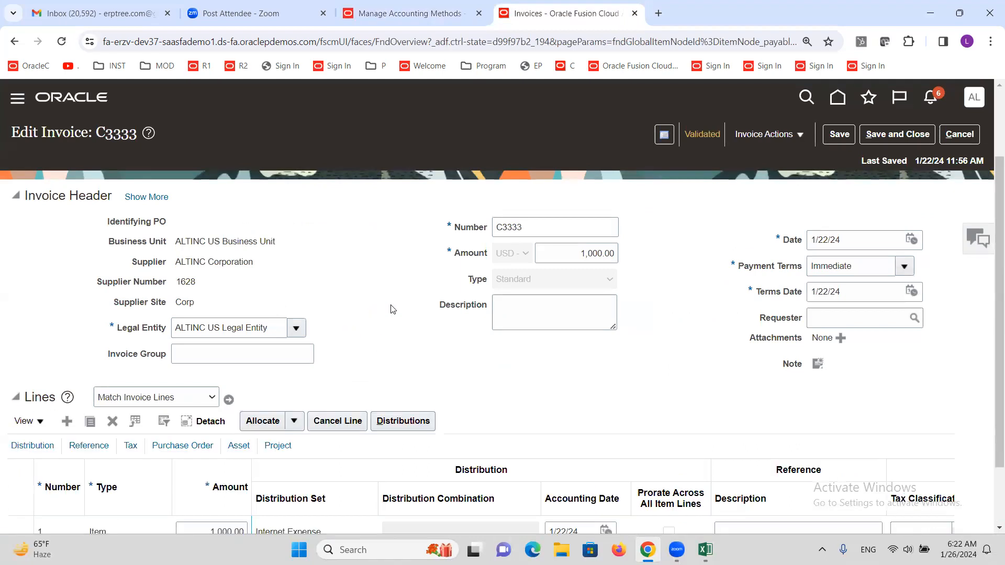
scroll(393, 308, down, 2)
click(404, 325)
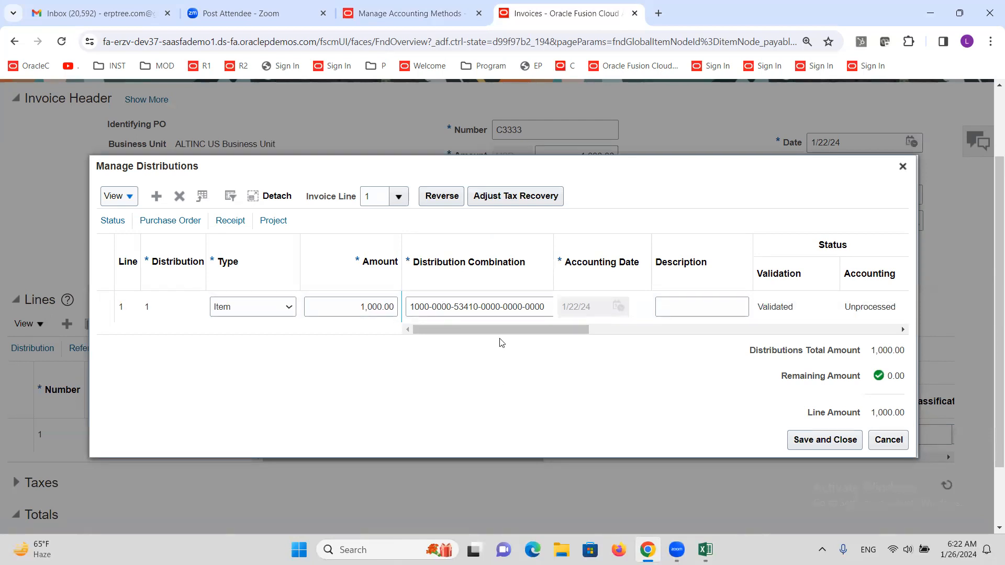
Step: Match the invoice's distribution combination against the Invoice Distribution Account rule's source value, and close the account rule
click(431, 15)
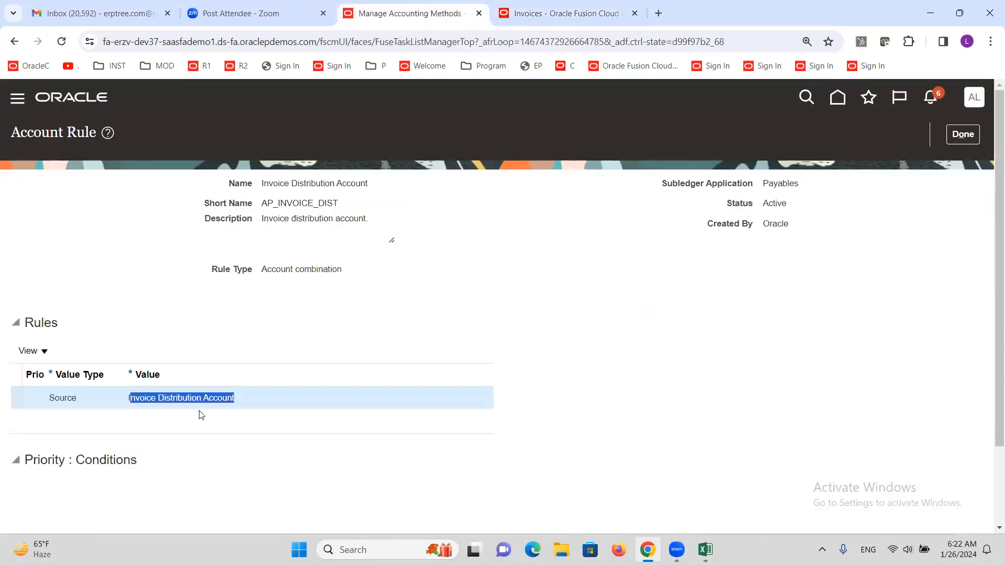
click(138, 416)
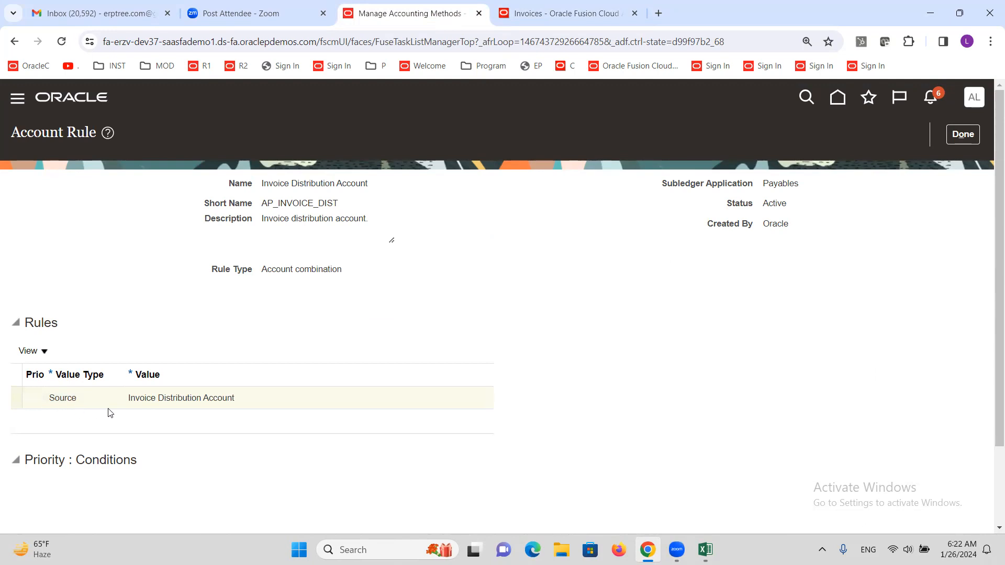
drag(130, 399, 242, 402)
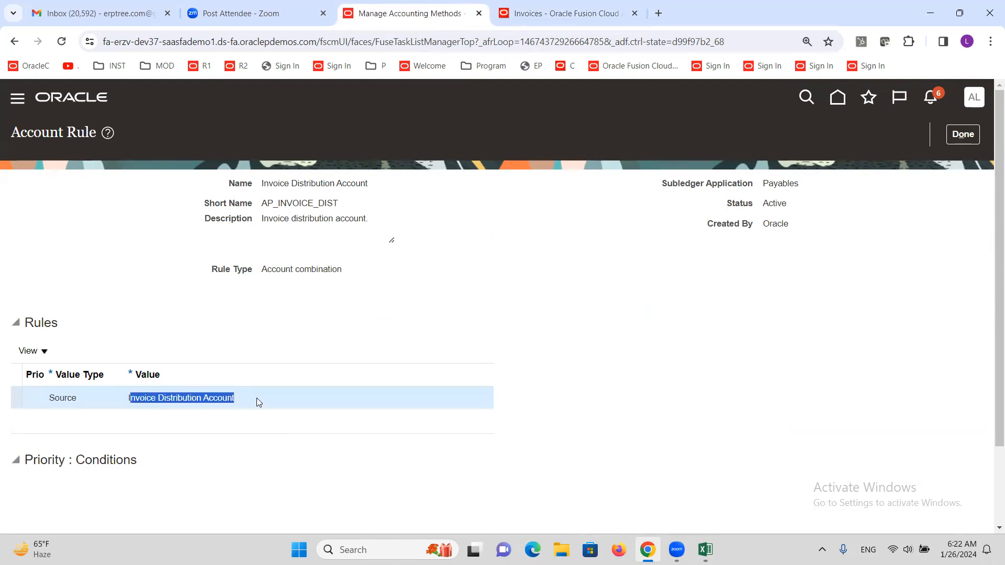
click(275, 341)
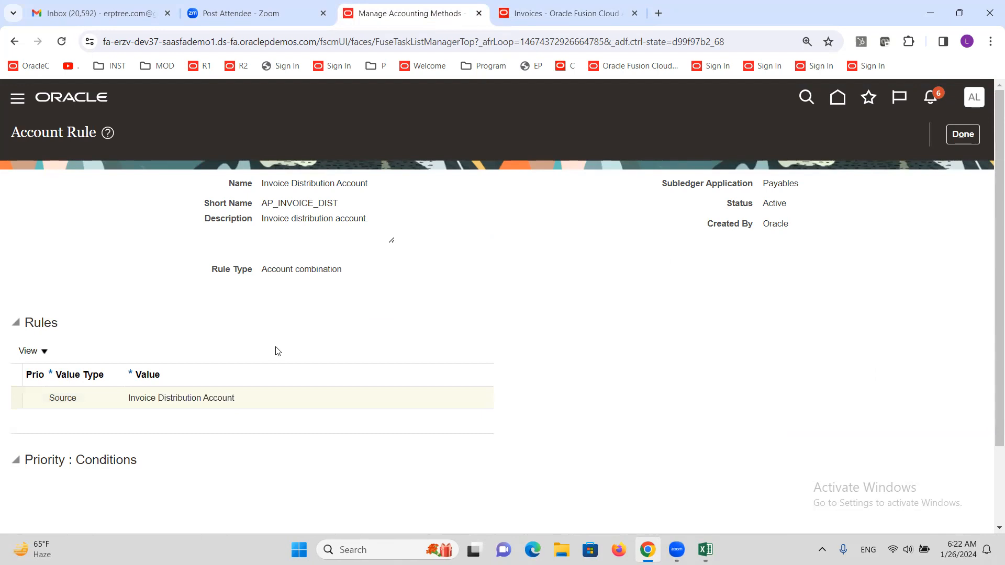
triple_click(47, 132)
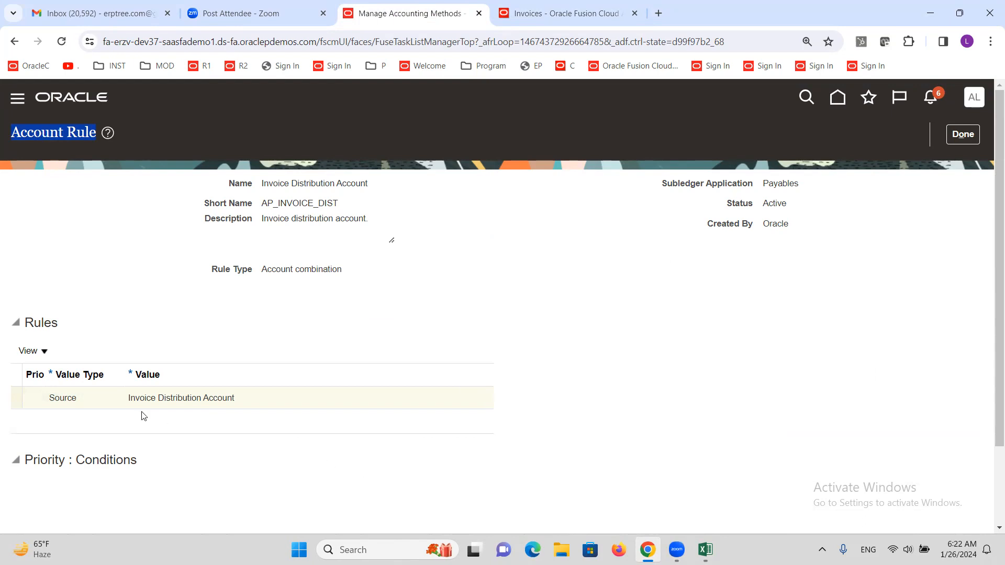
drag(130, 397, 258, 411)
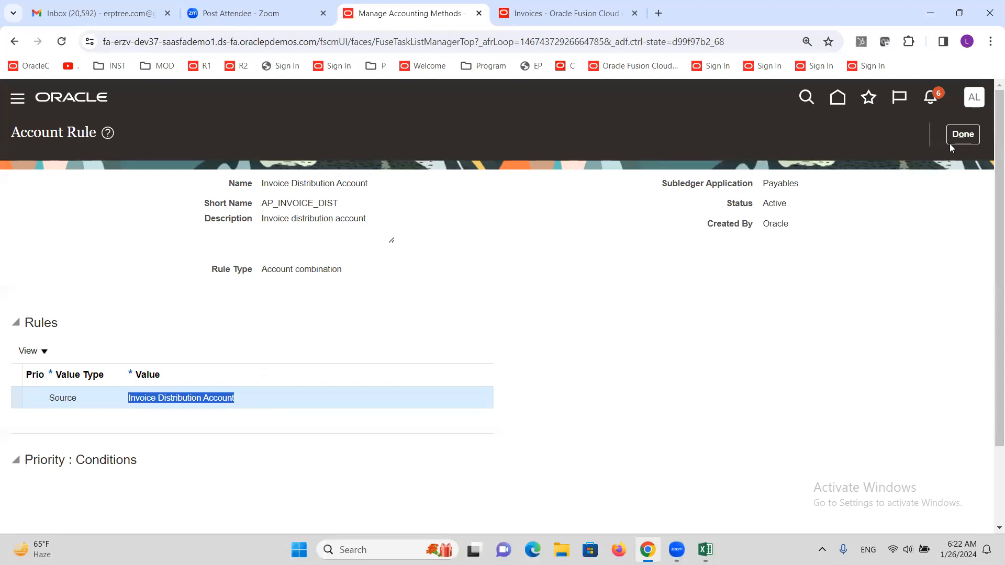
click(967, 142)
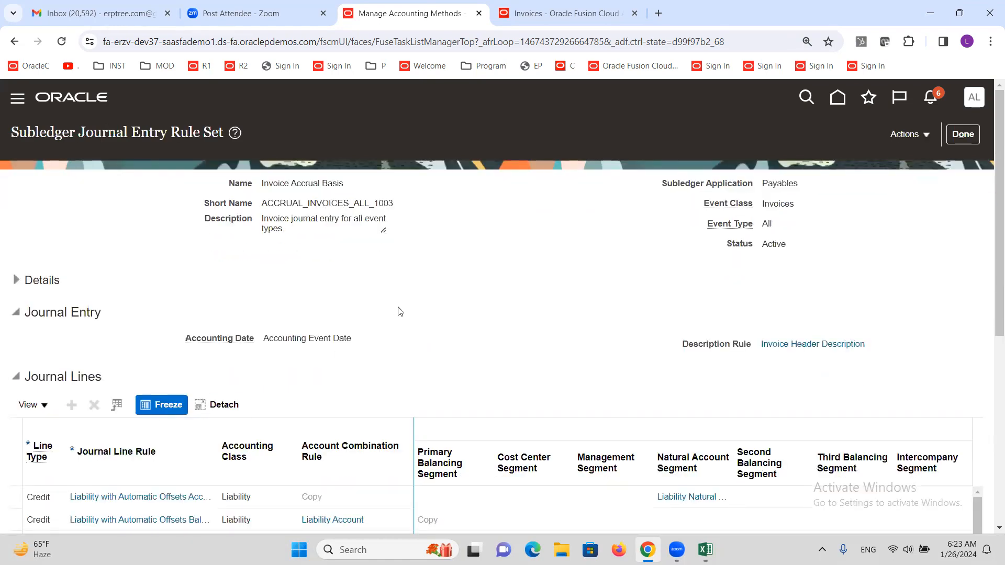
Step: Review the Item Expense line in the Invoice Accrual Basis rule set, and refer to the SLA heading in the Excel notes
scroll(400, 293, down, 6)
scroll(314, 361, down, 3)
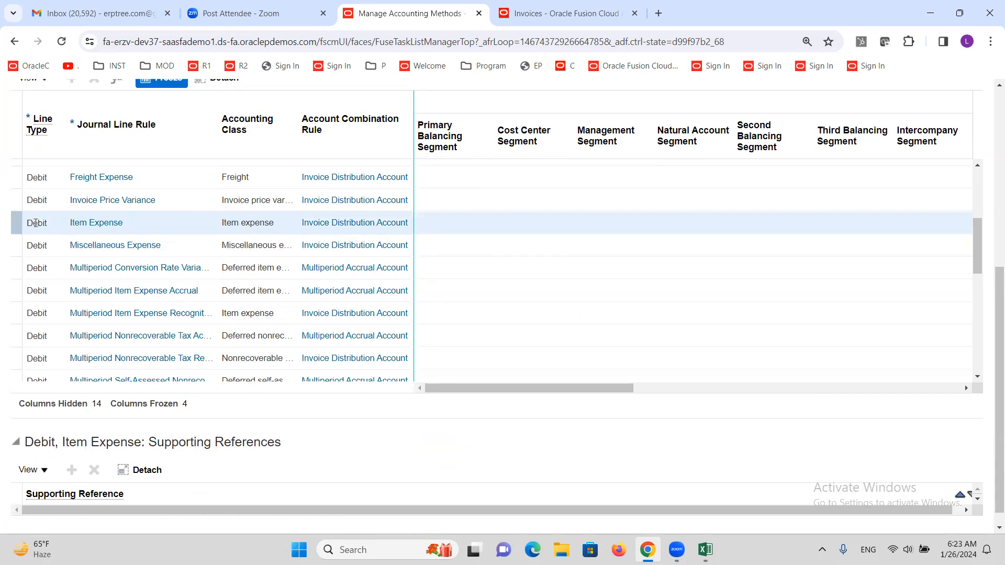
scroll(675, 398, up, 5)
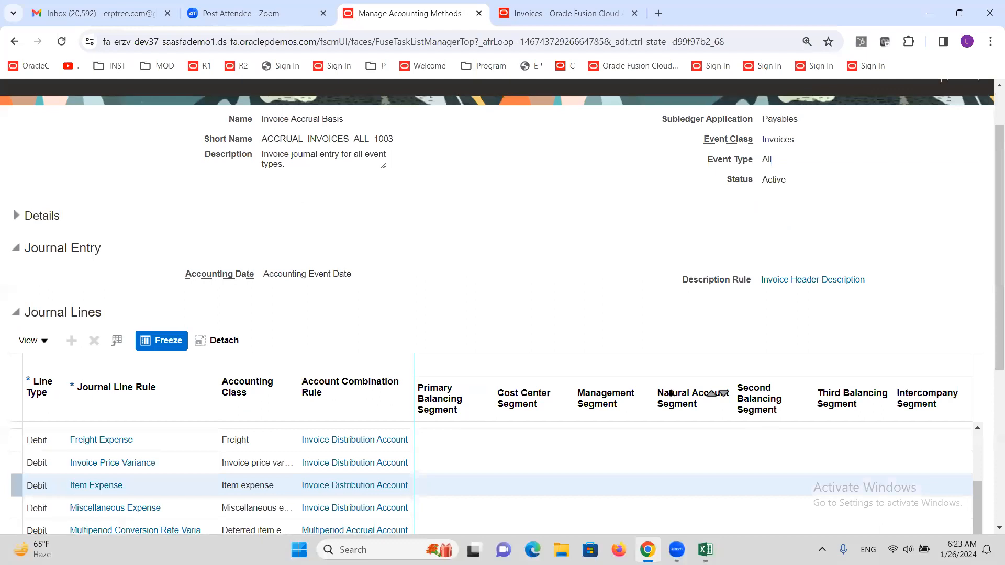
click(705, 550)
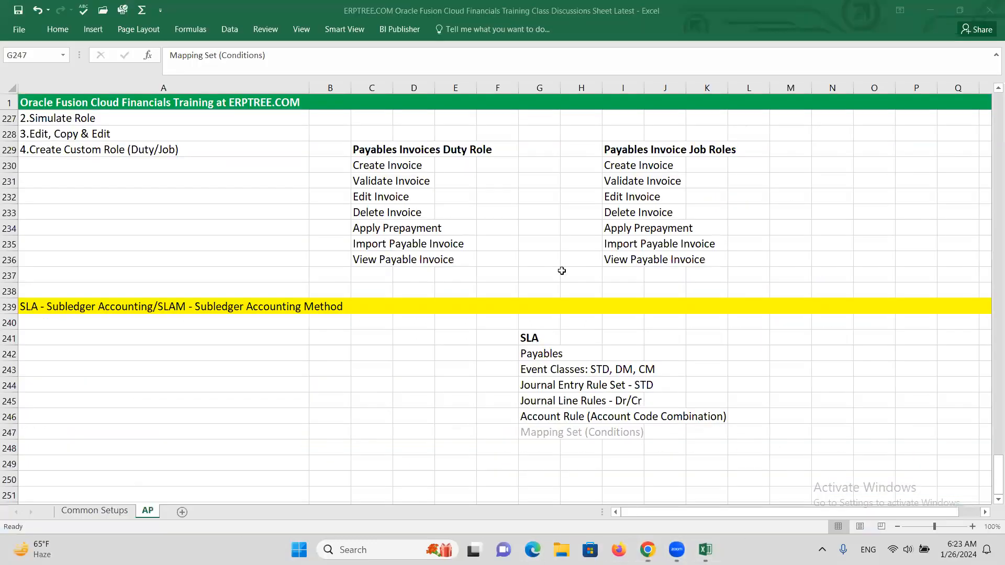
click(530, 343)
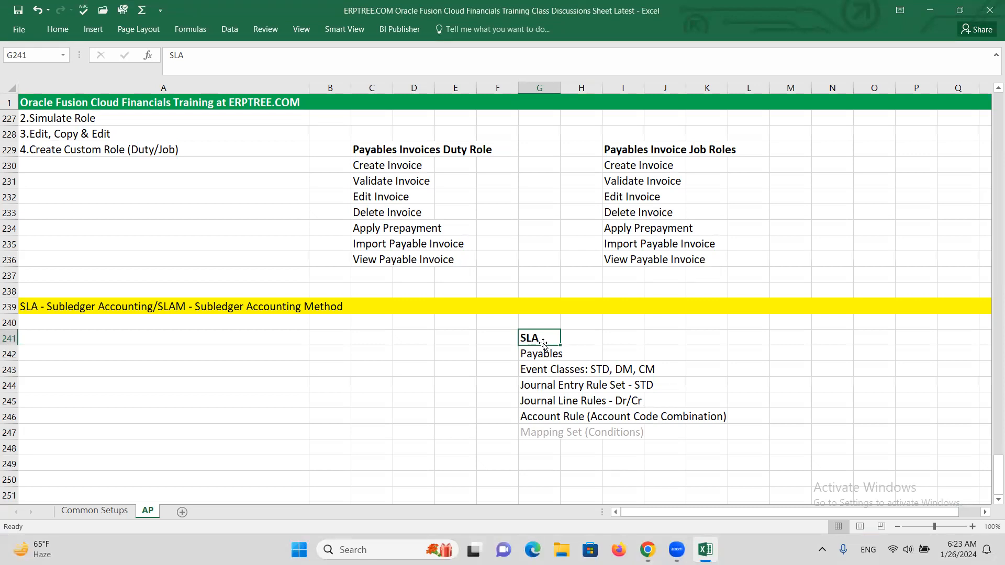
Step: Review the SLA component list in the notes, from Payables and Event Classes through Account Rule to Mapping Set (Conditions)
click(545, 353)
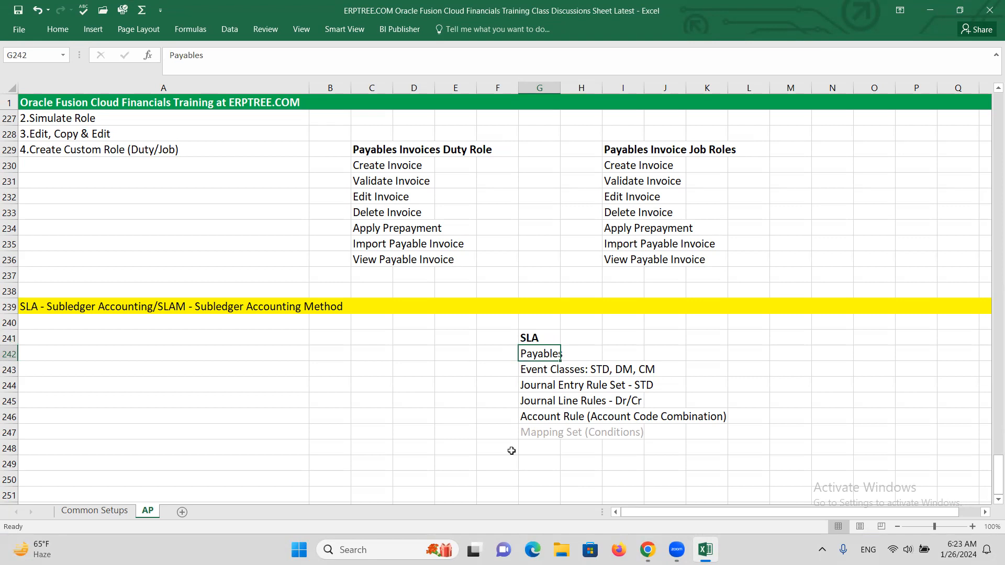
click(548, 372)
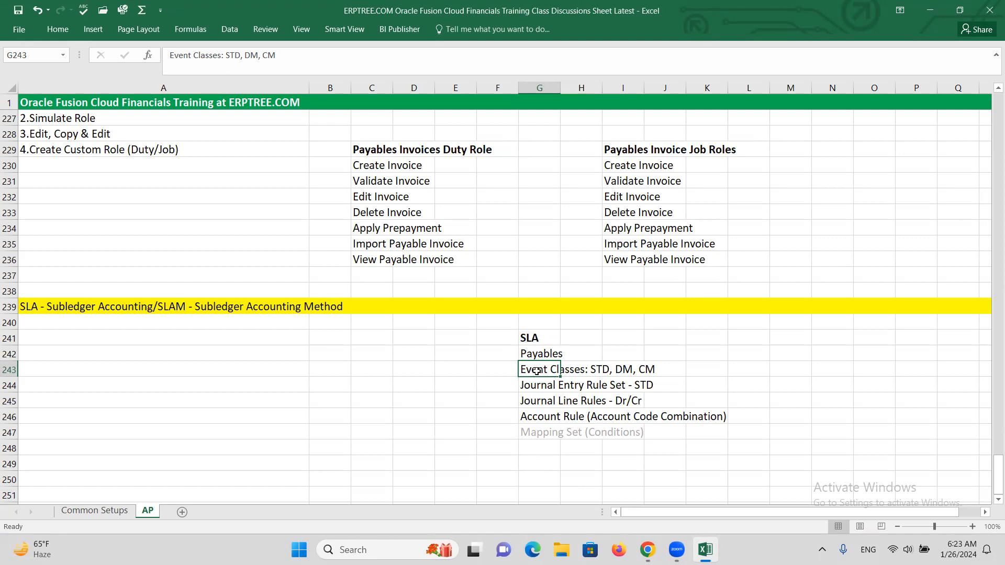
click(543, 387)
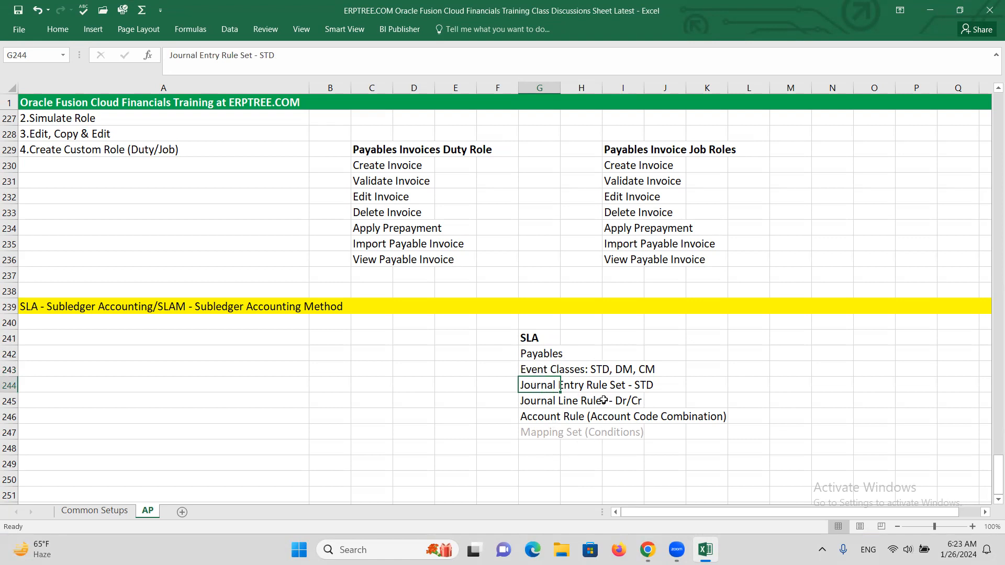
click(530, 399)
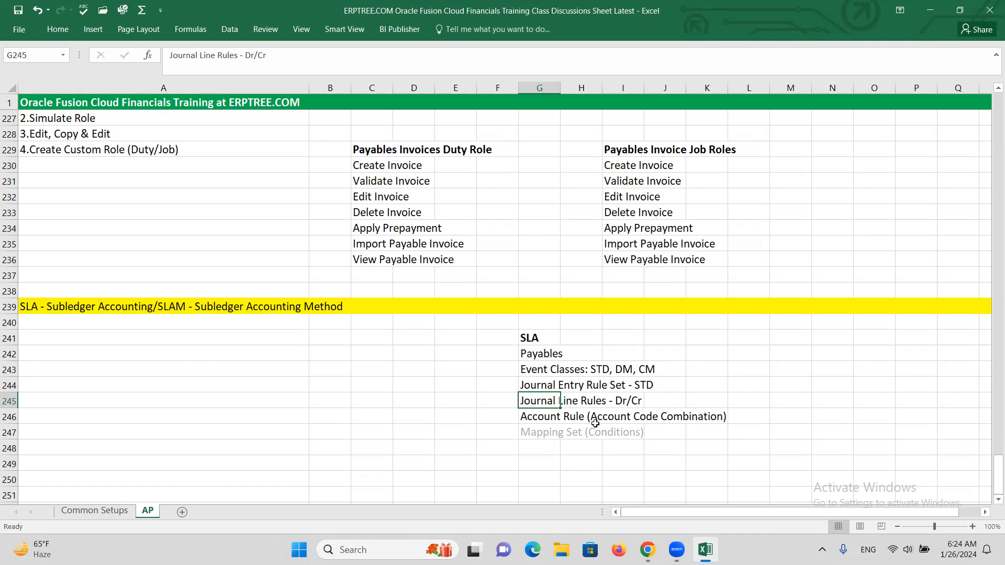
drag(535, 419, 736, 416)
drag(535, 433, 647, 445)
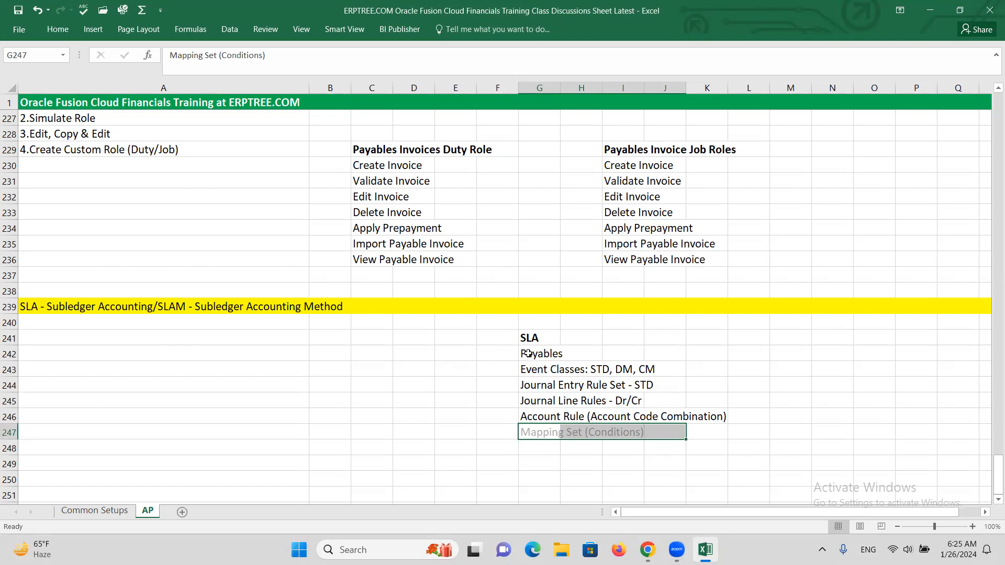
drag(527, 354, 726, 437)
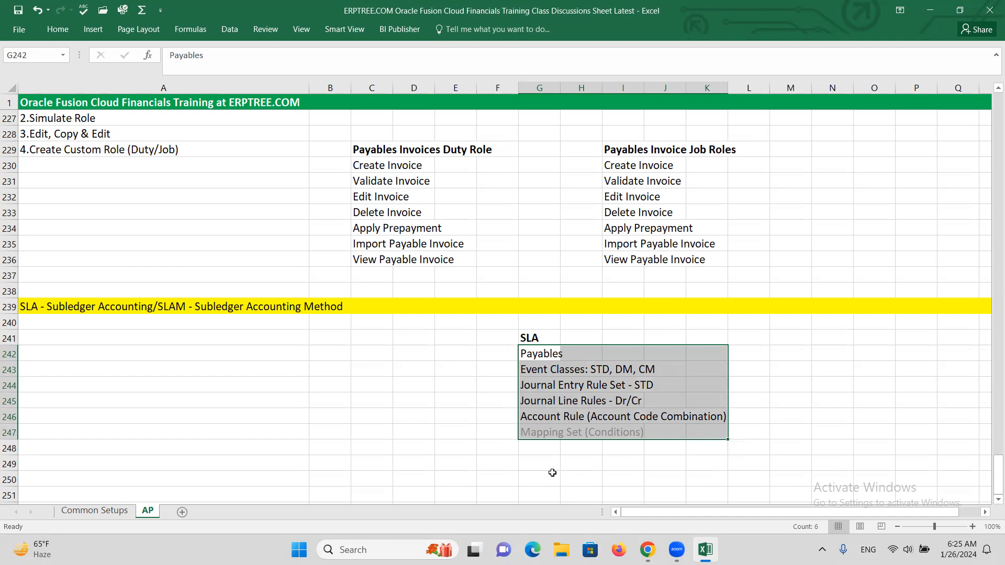
Step: Switch to Oracle Fusion in Chrome, close the Invoice Accrual Basis rule set, and review the Standard Accrual method's Payables assignments
key(alt+Tab)
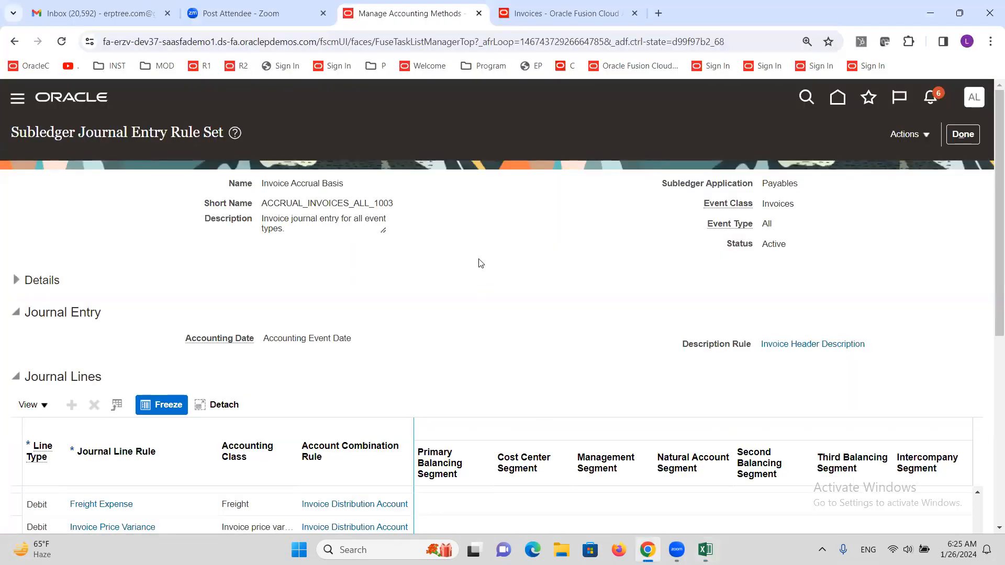
click(963, 134)
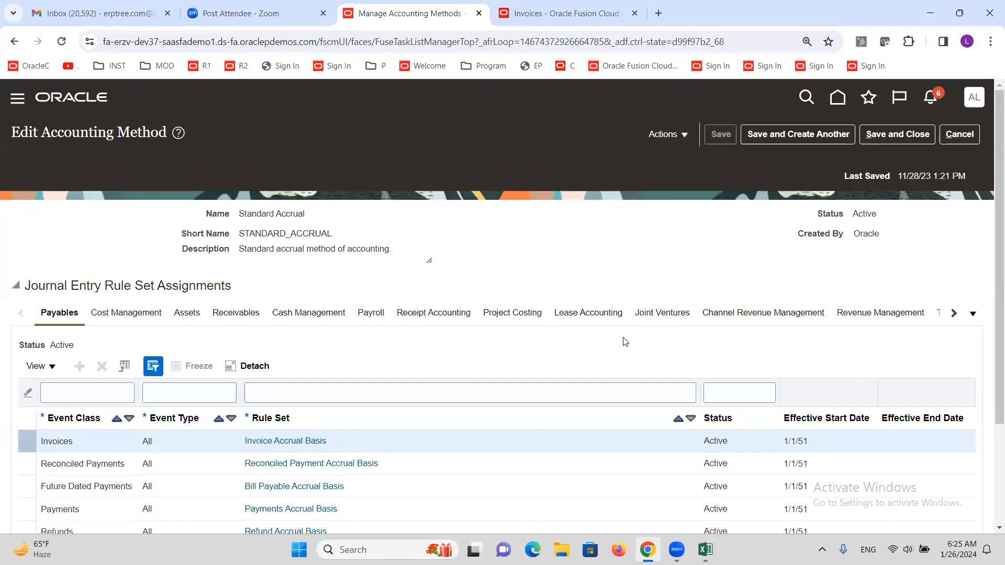
triple_click(250, 211)
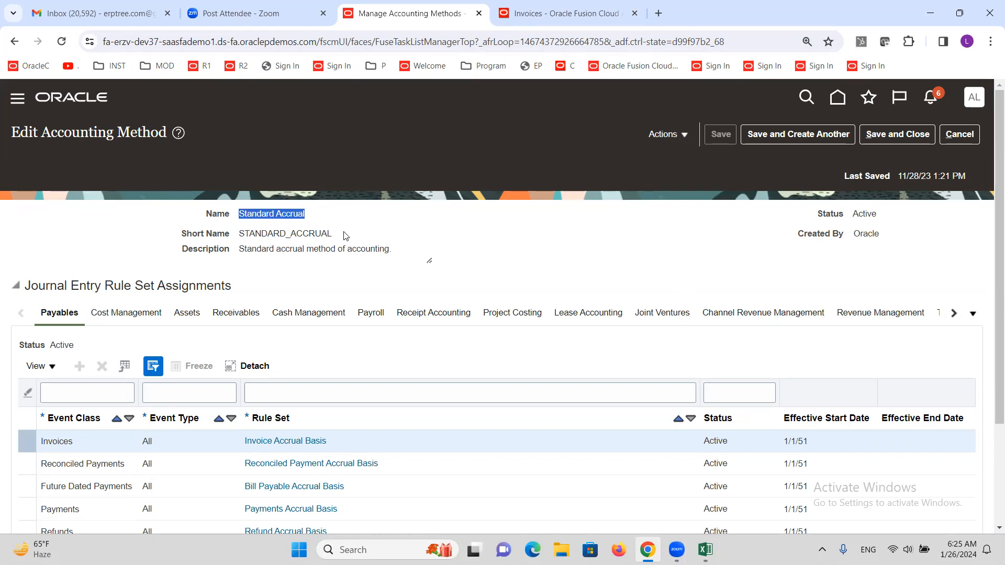
scroll(242, 309, down, 1)
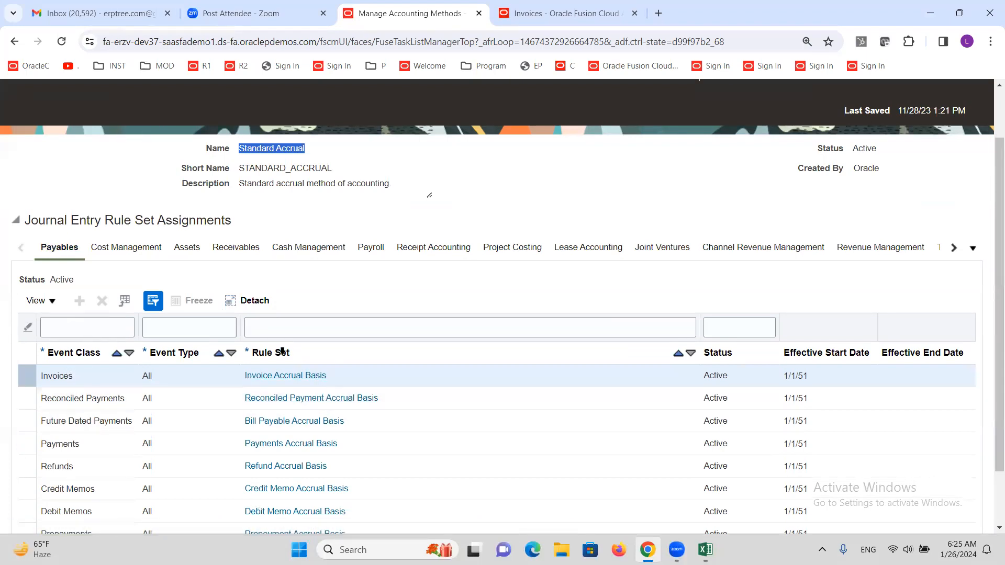
Step: Reopen the Invoice Accrual Basis rule set and examine the source value of the Liability, Basic line's Liability Account rule
click(281, 376)
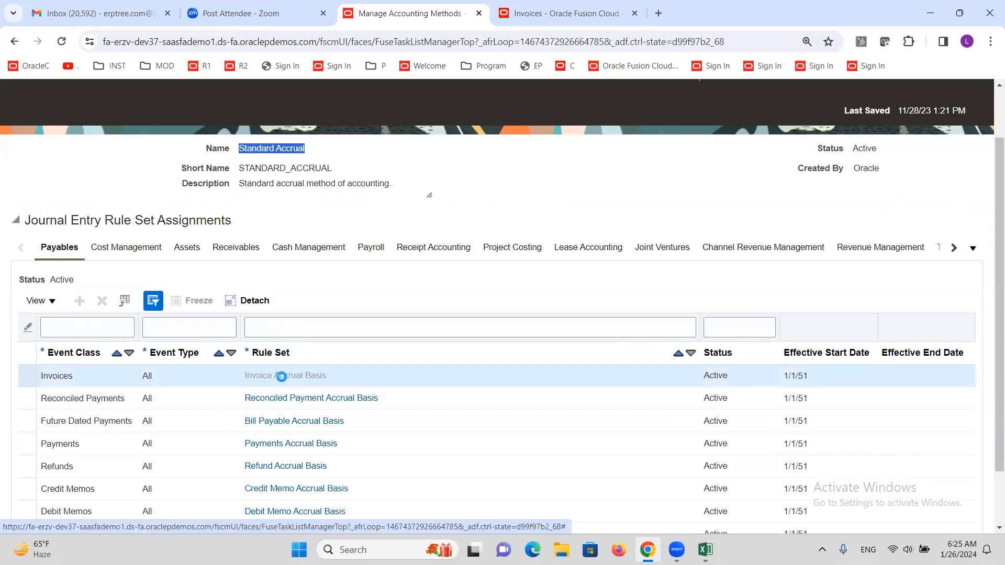
scroll(234, 333, down, 1)
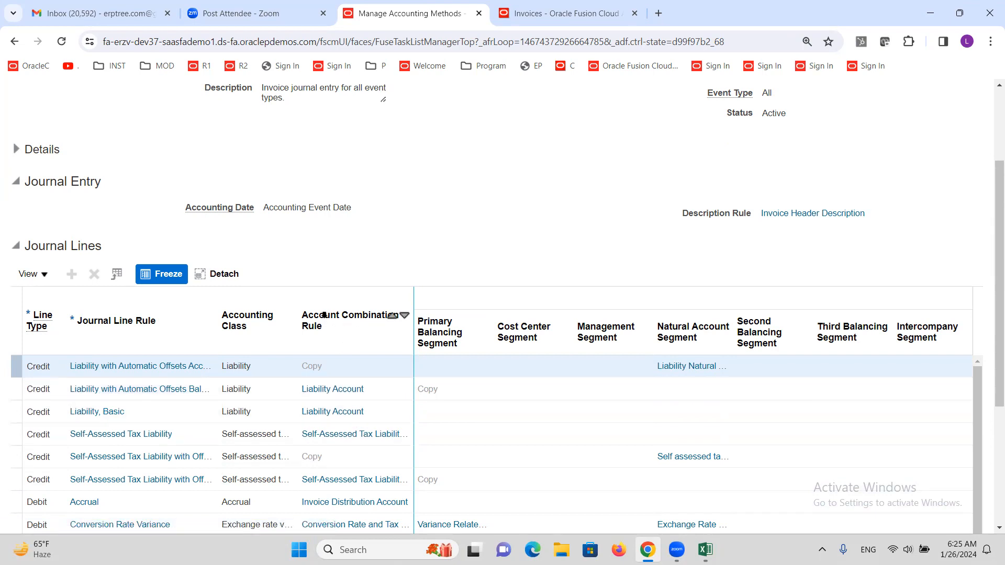
click(340, 412)
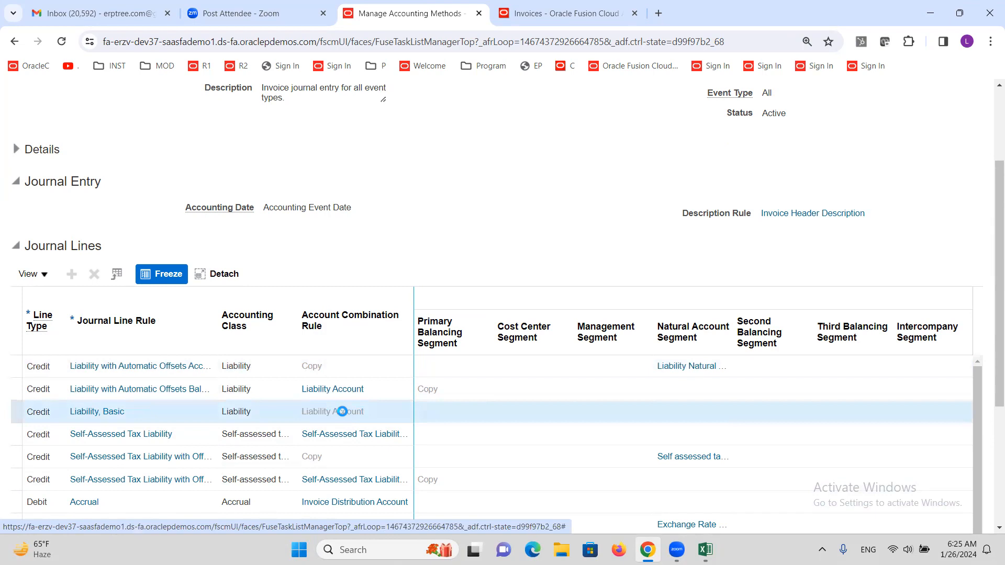
click(343, 414)
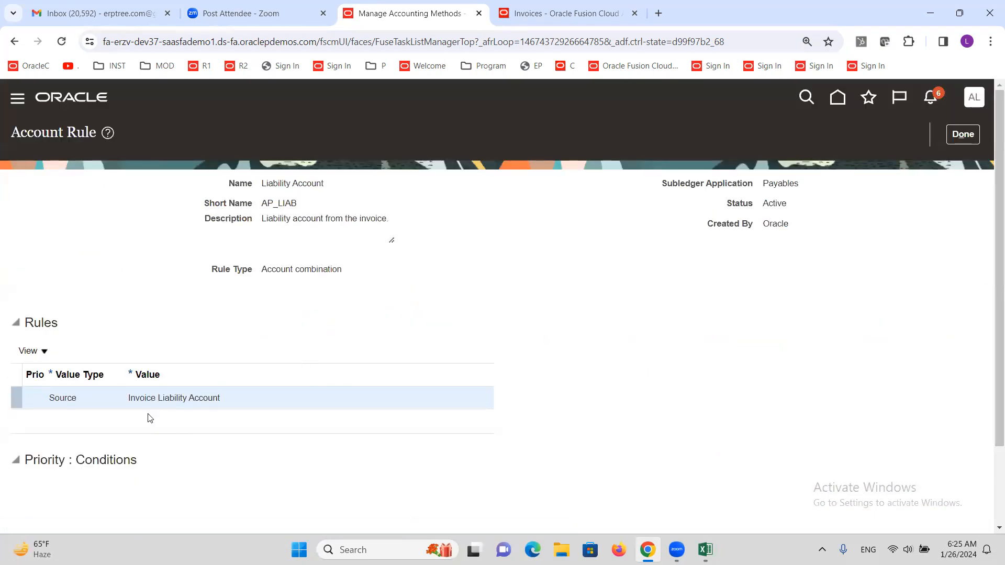
triple_click(150, 401)
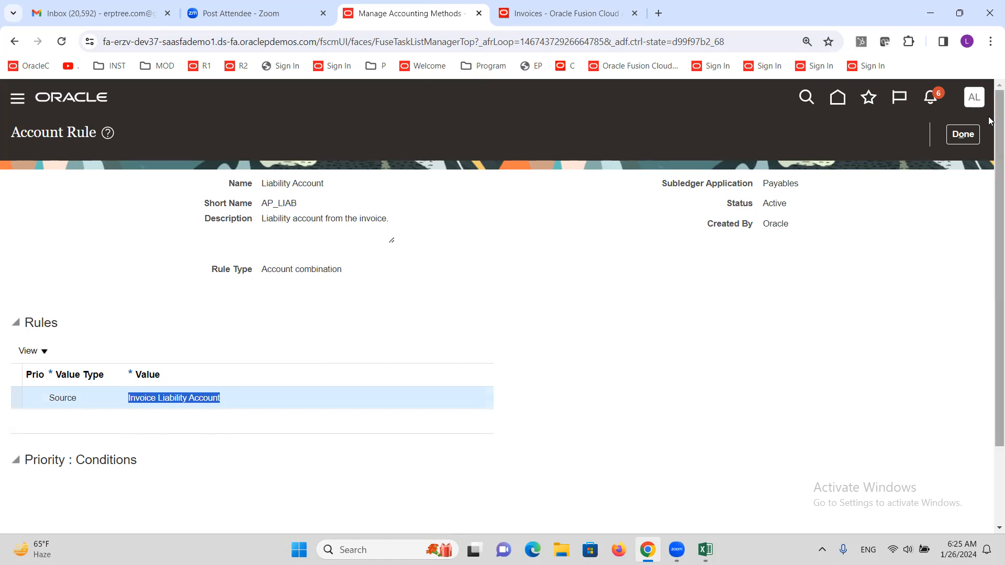
click(967, 138)
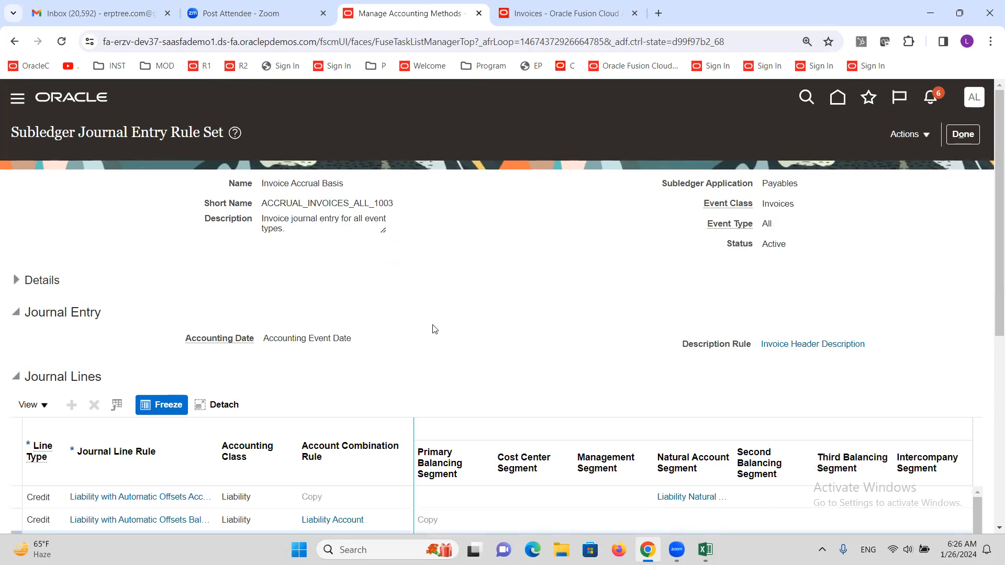
Step: Review the debit and credit journal lines of the Invoice Accrual Basis rule set, and return to the accounting method
scroll(432, 329, down, 2)
scroll(434, 321, up, 2)
scroll(402, 280, down, 1)
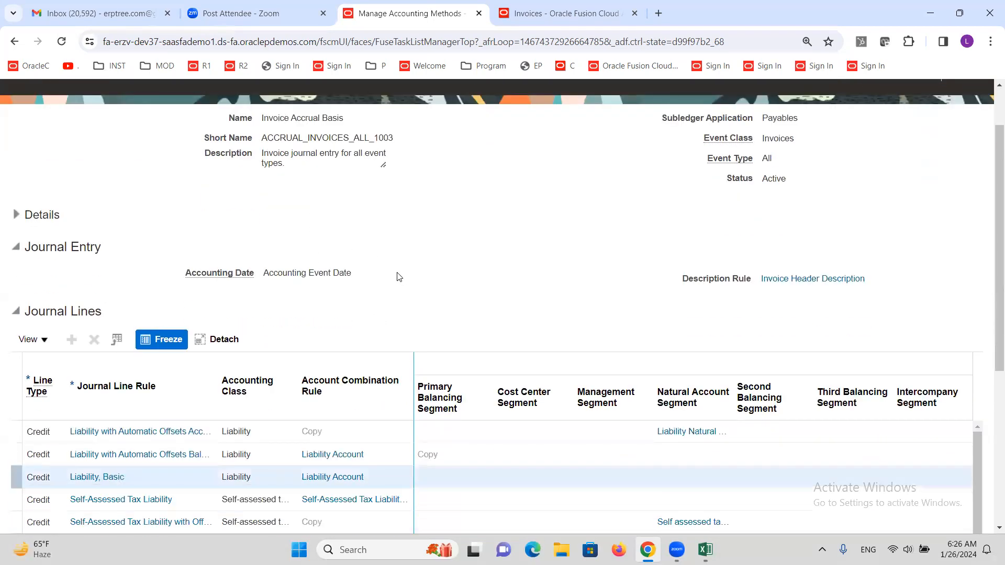
scroll(452, 333, down, 2)
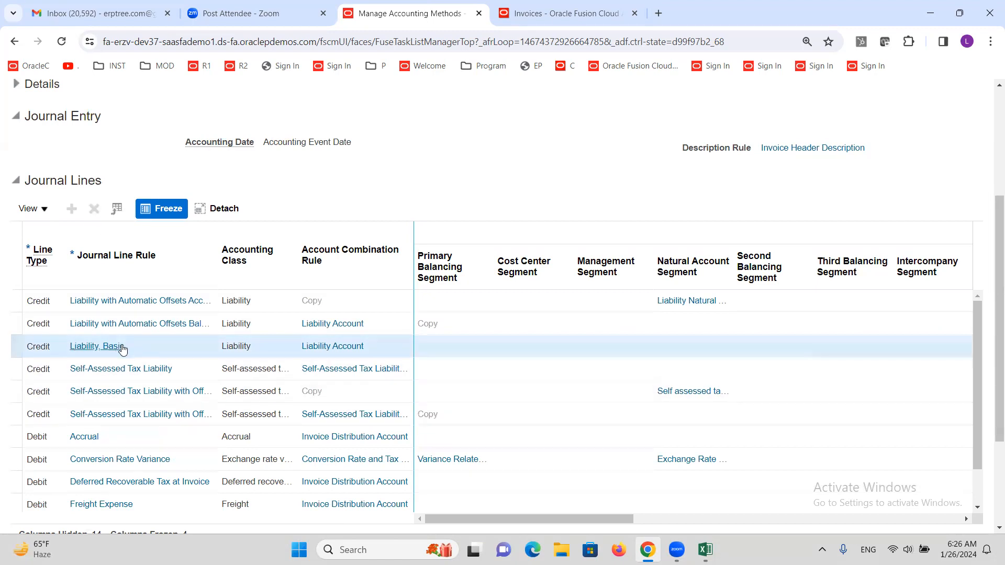
scroll(241, 411, up, 5)
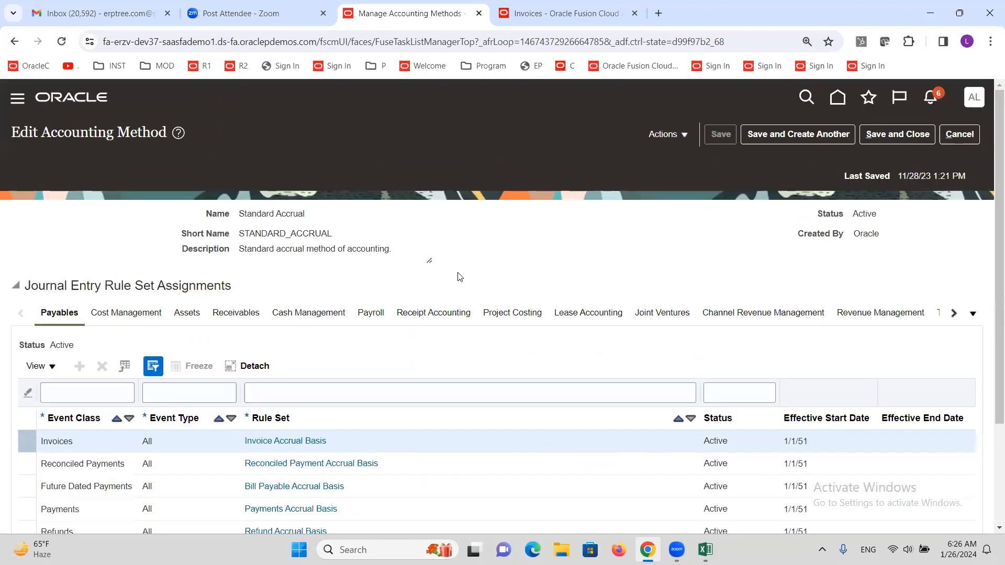
Step: Examine the Payables event classes with their rule sets and the name of the Standard Accrual accounting method
scroll(438, 296, down, 3)
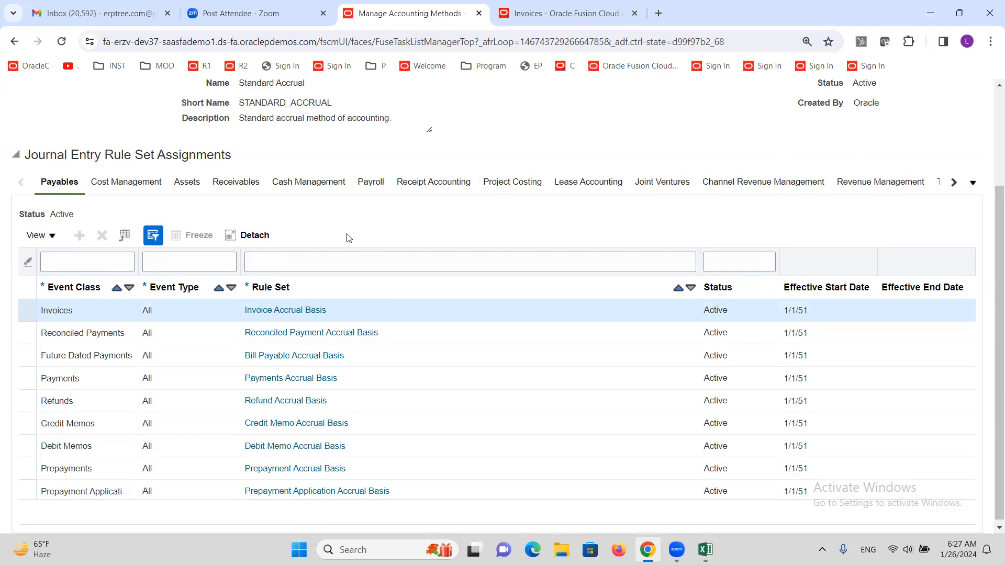
scroll(330, 232, up, 3)
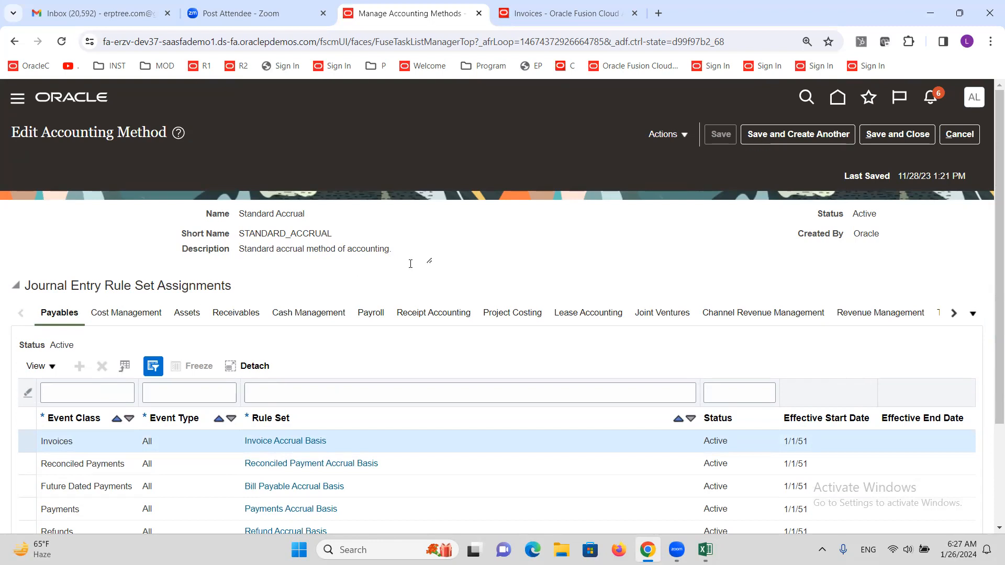
triple_click(285, 214)
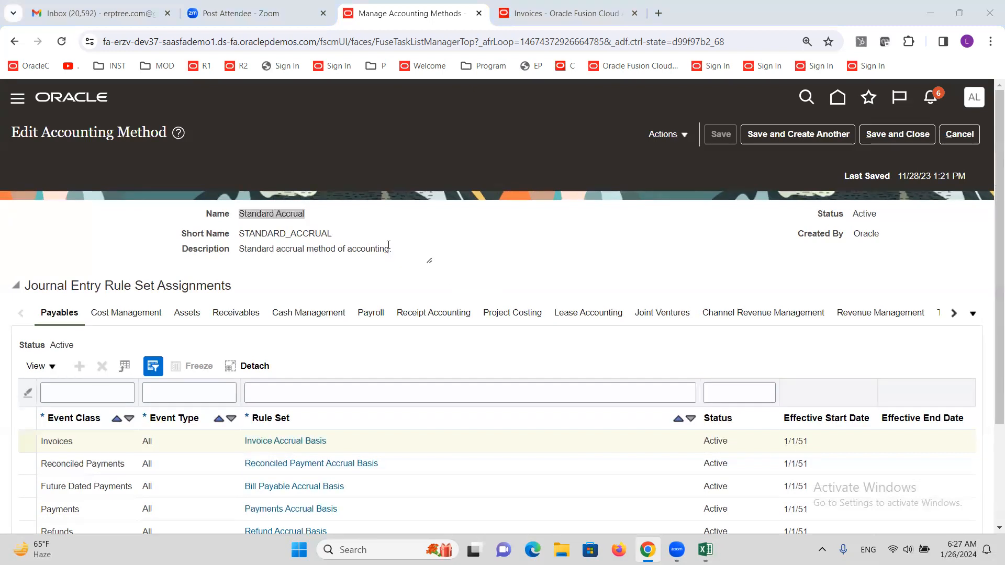
Step: In the Excel notes, enter "Pick Liability account based on supplier" in G250 and relate it to the Mapping Set (Conditions) line
key(alt+Tab)
scroll(456, 350, down, 3)
scroll(456, 349, up, 2)
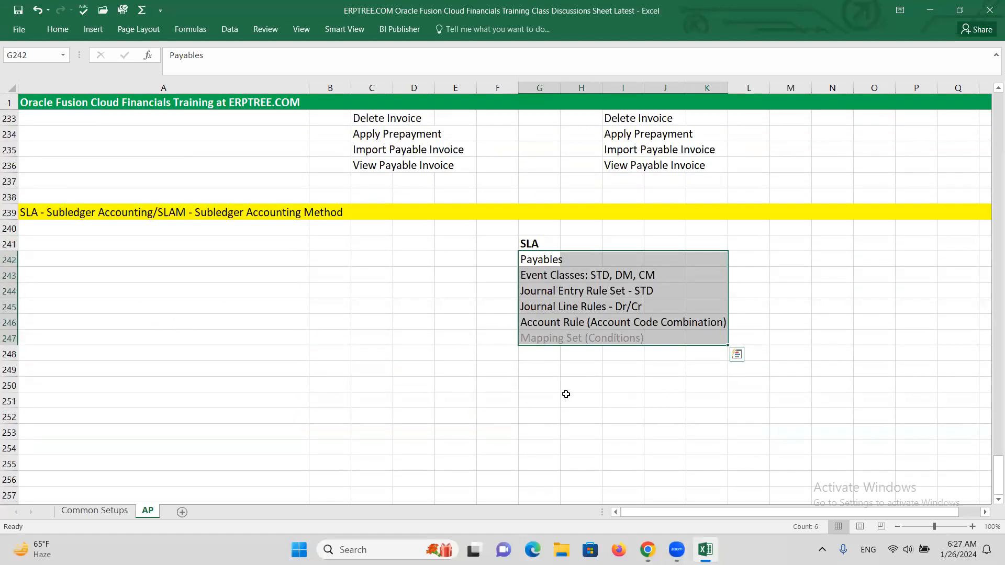
click(541, 385)
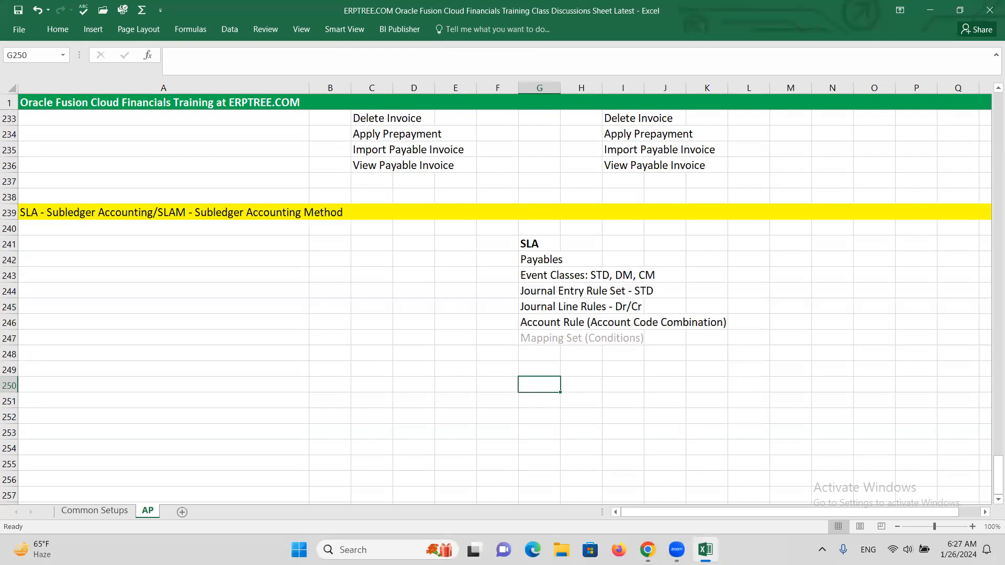
text(Pick)
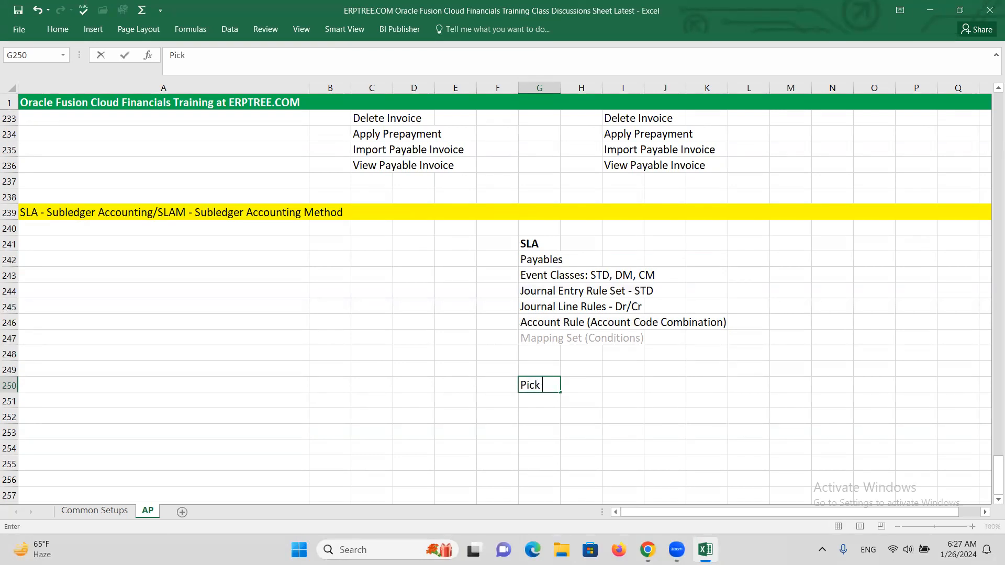
text( Liability accou)
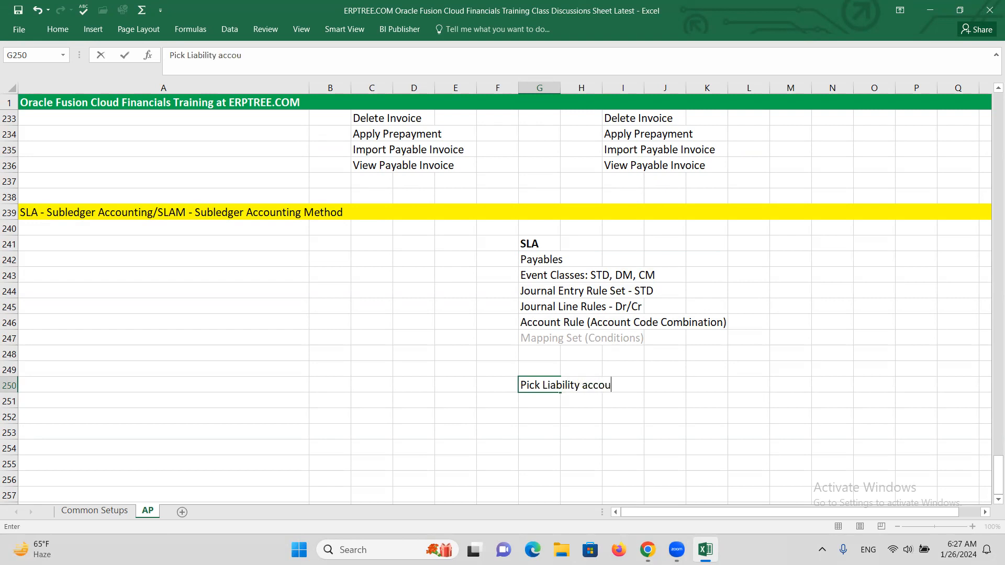
text(nt based on supplier)
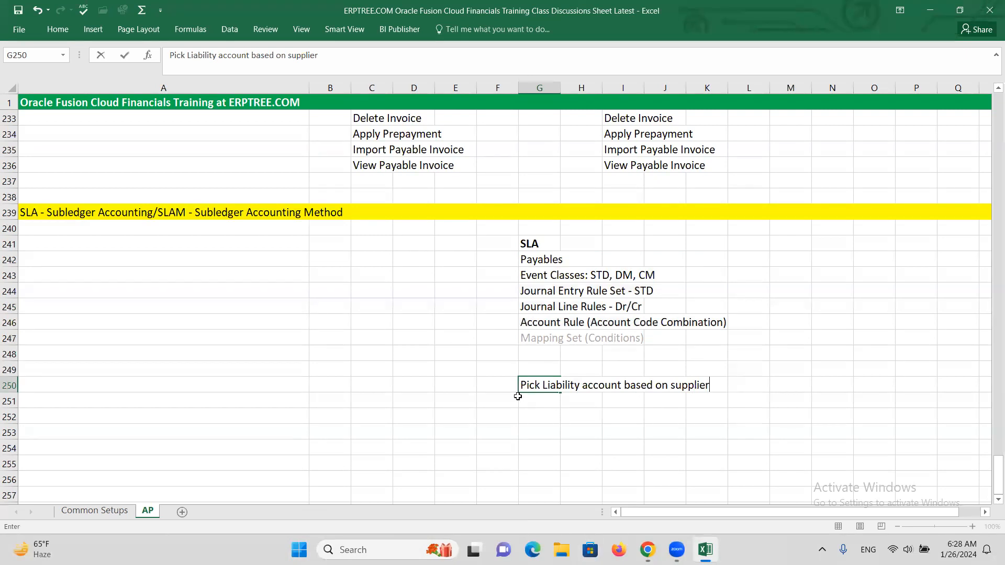
click(540, 402)
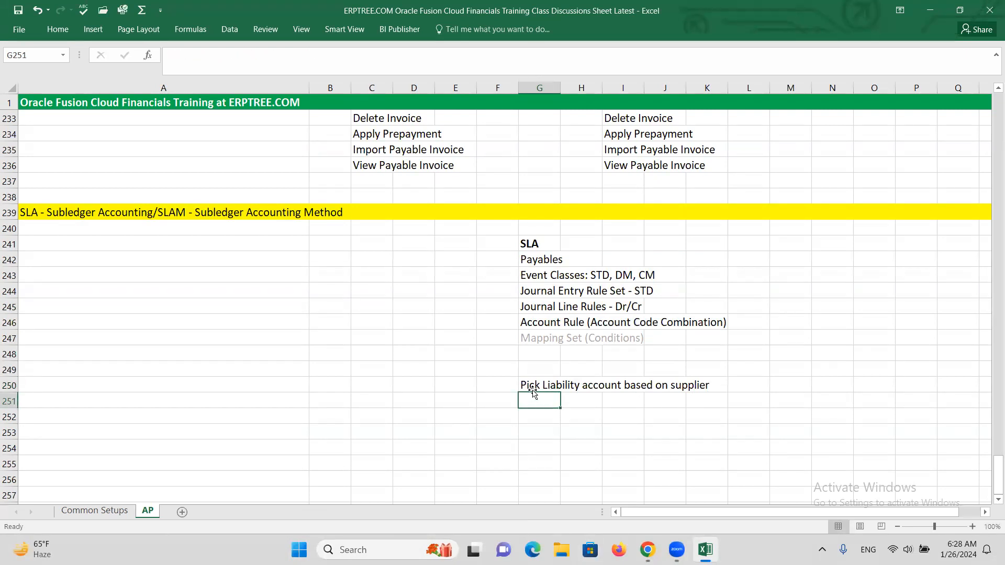
drag(529, 386, 696, 386)
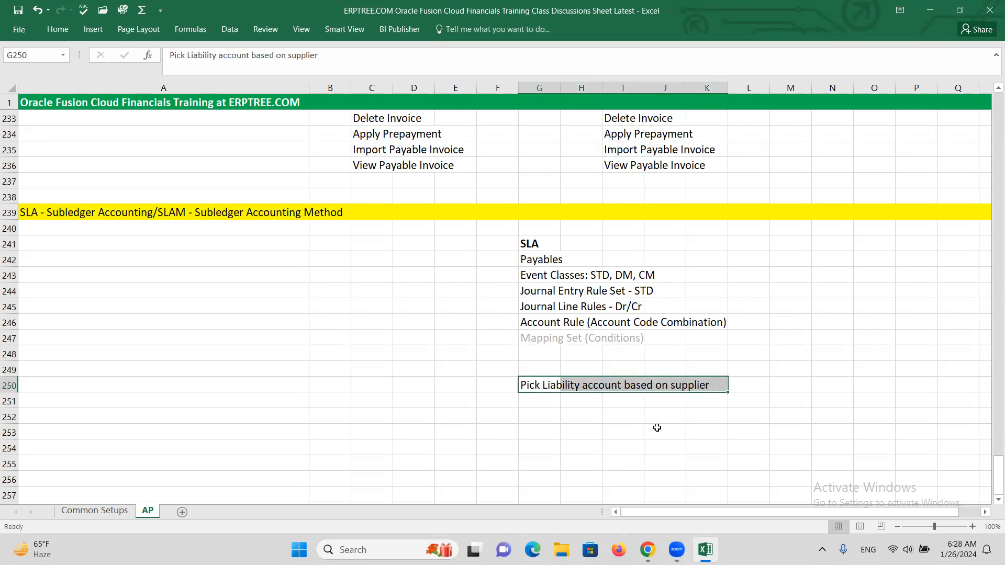
drag(525, 338, 648, 341)
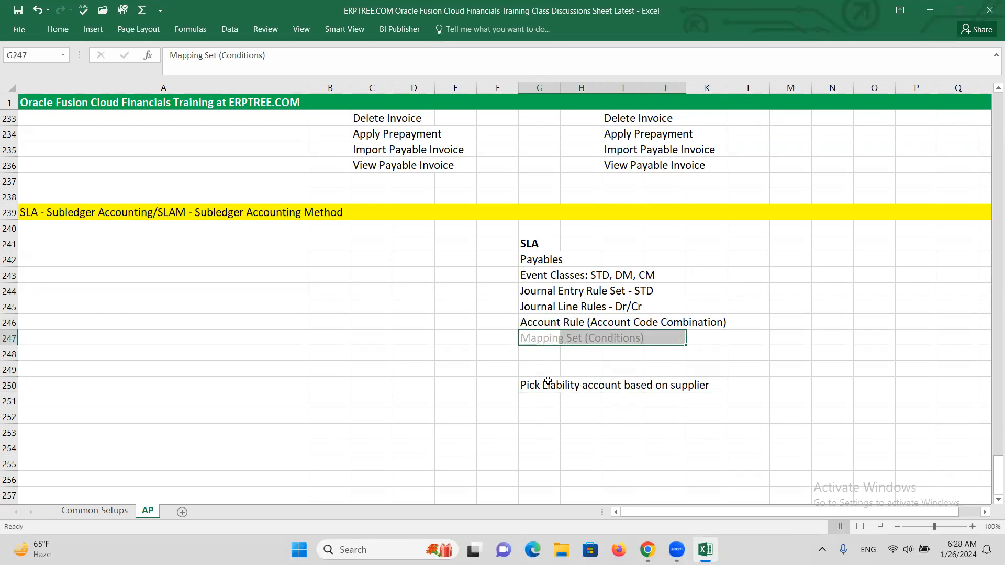
Step: Add the first supplier example below the liability account note, with X in G251 and XXXXX in H251
click(546, 407)
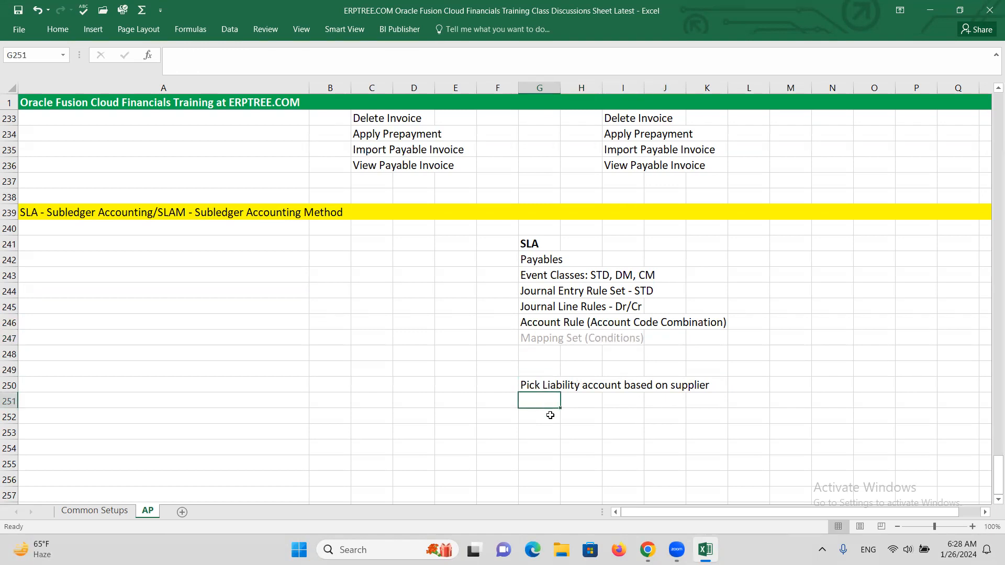
text(X)
key(Tab)
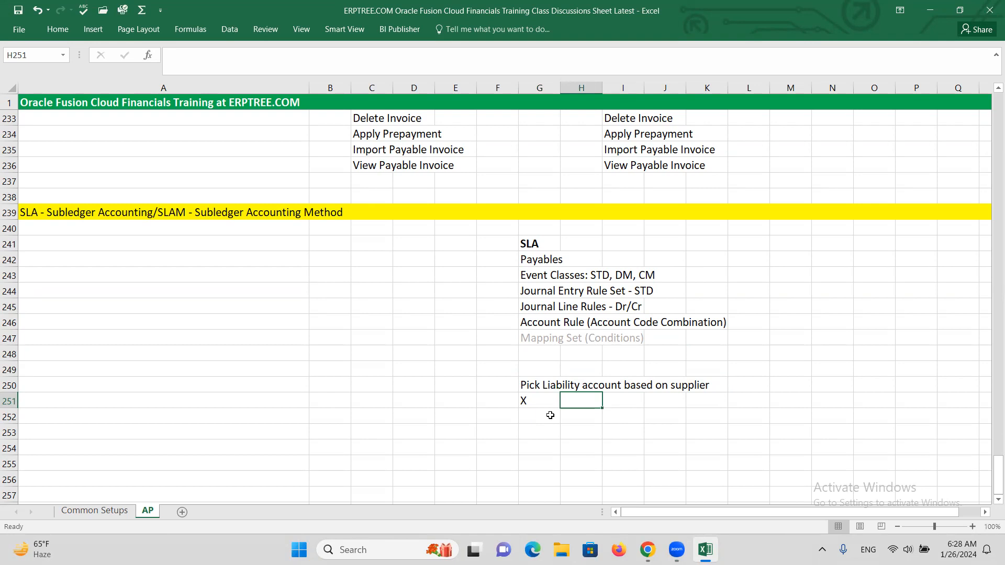
text(XXXXX)
key(Return)
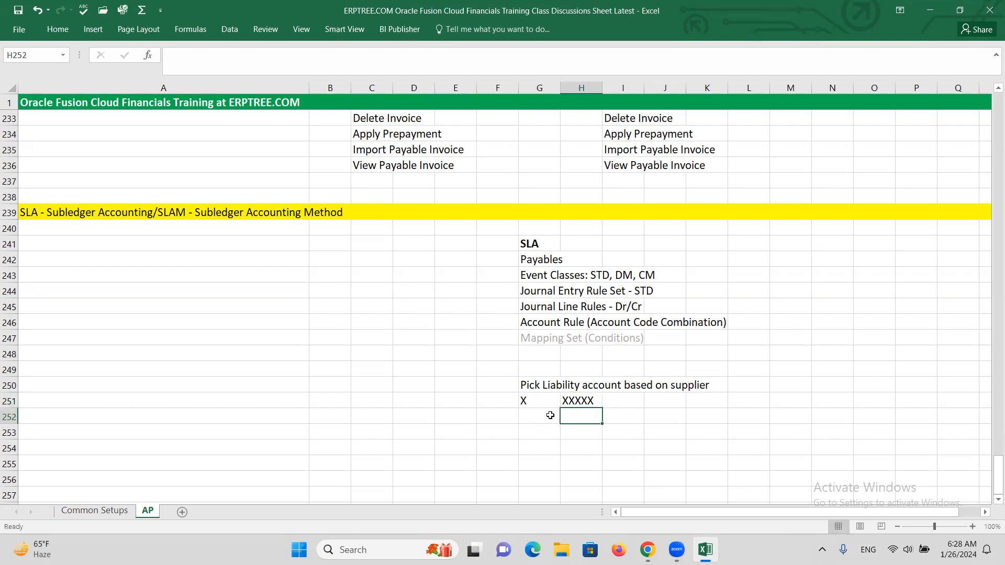
Step: Add the second supplier example with Y in G252 and AAAAA in H252, and compare it with the X row
click(550, 416)
text(y)
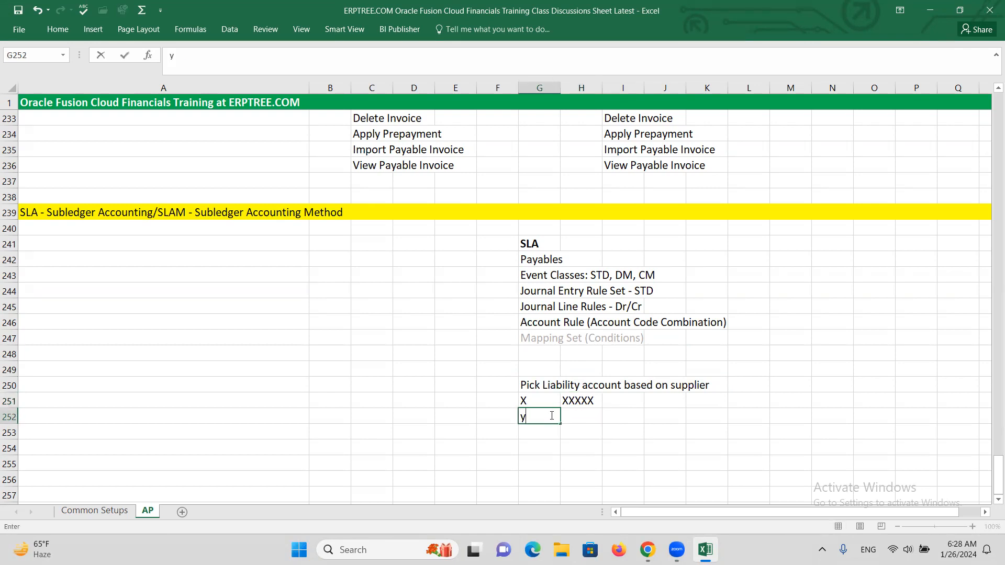
text(Y)
key(Tab)
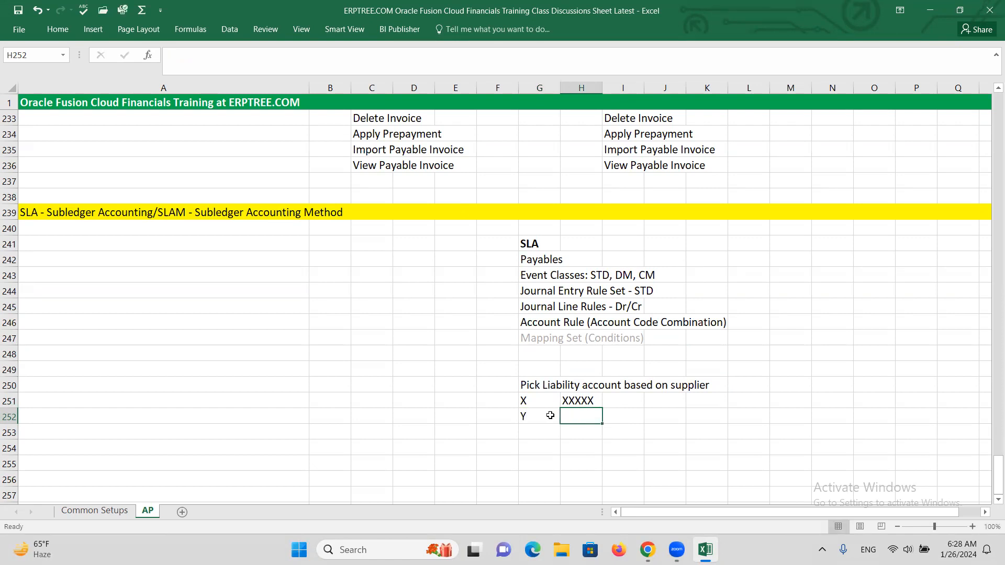
text(AAAAA)
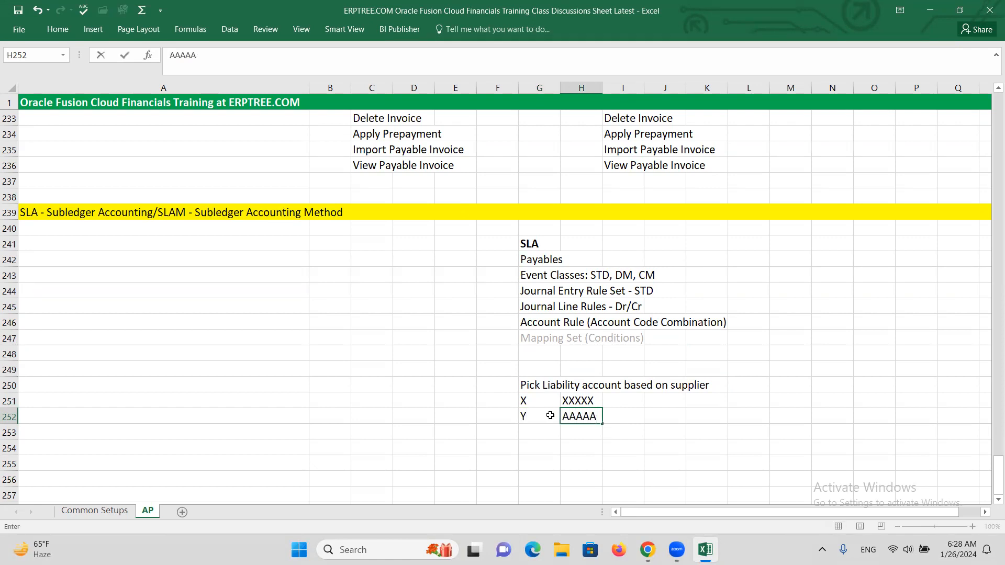
click(526, 402)
click(574, 402)
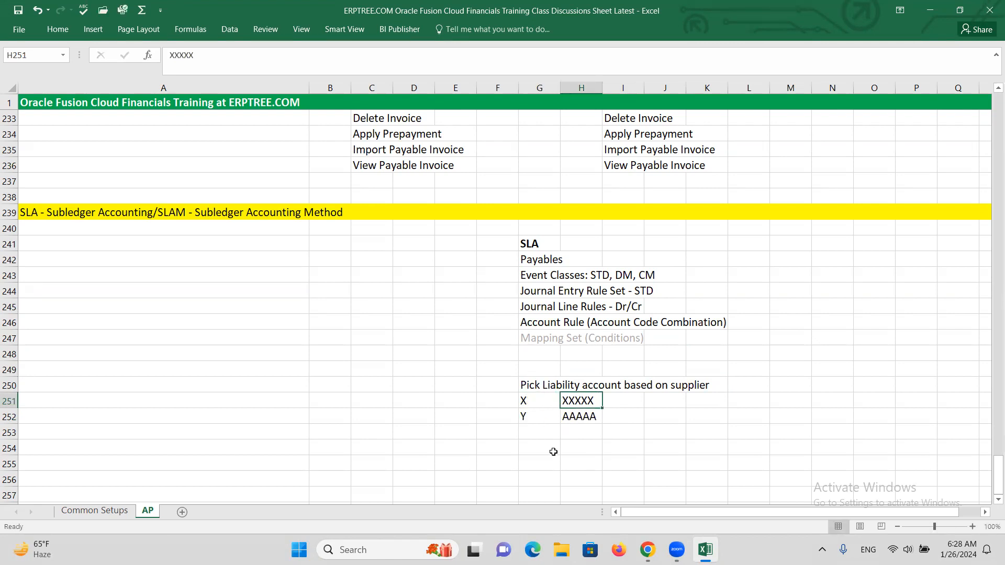
click(528, 419)
click(579, 419)
Step: Add the third supplier example with Z in G253 and SSSSSS in H253
click(537, 432)
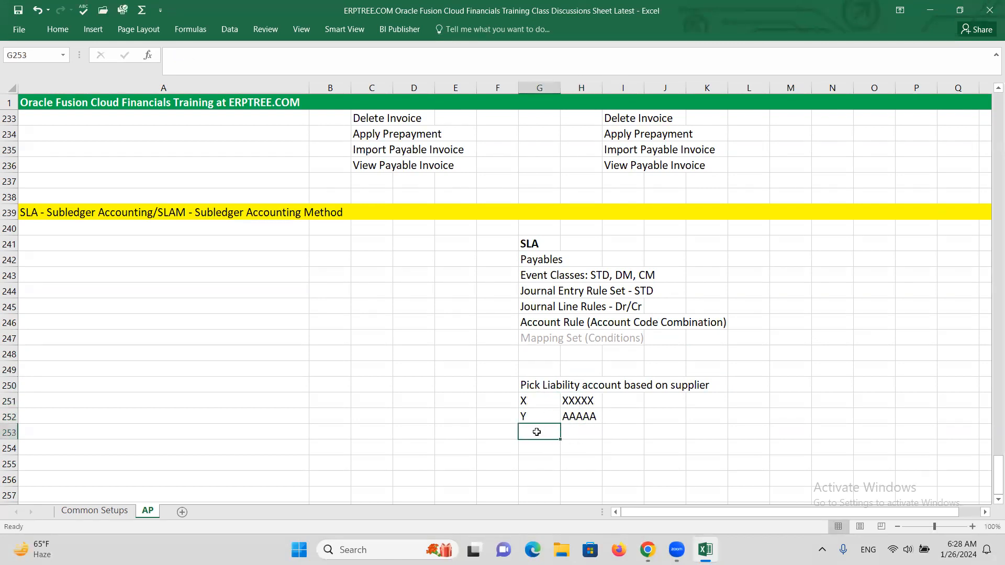
text(Z)
key(Tab)
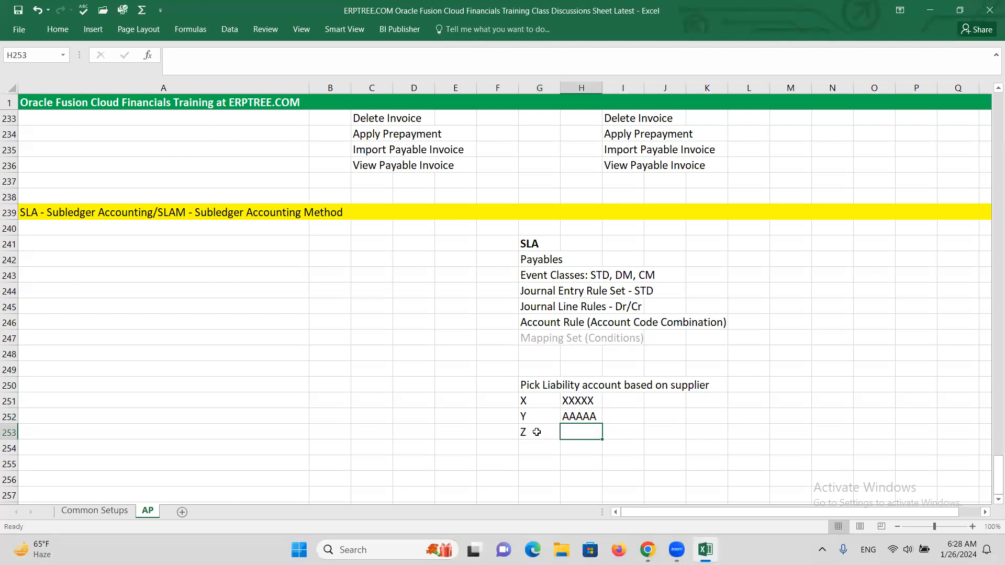
text(SSSSSS)
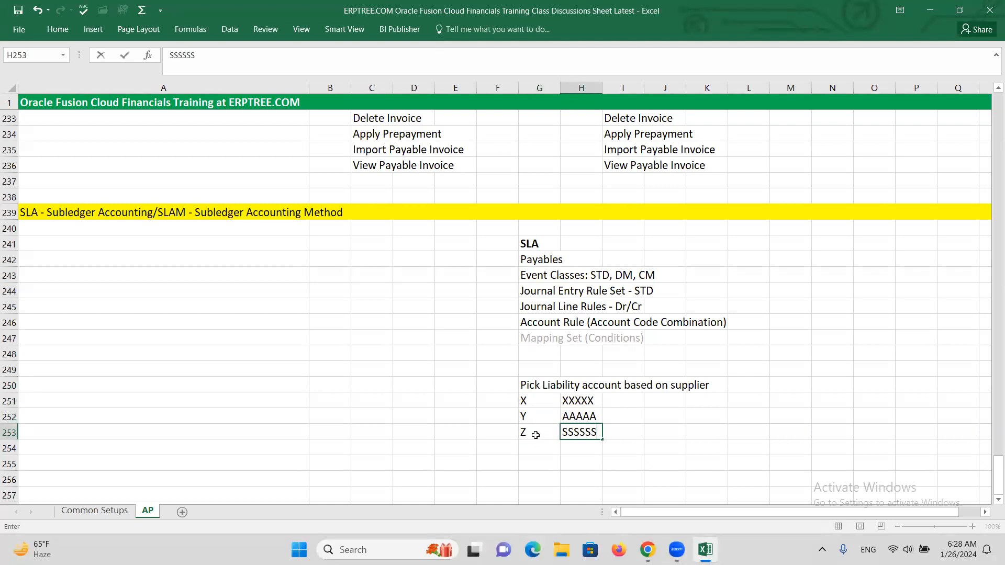
key(Tab)
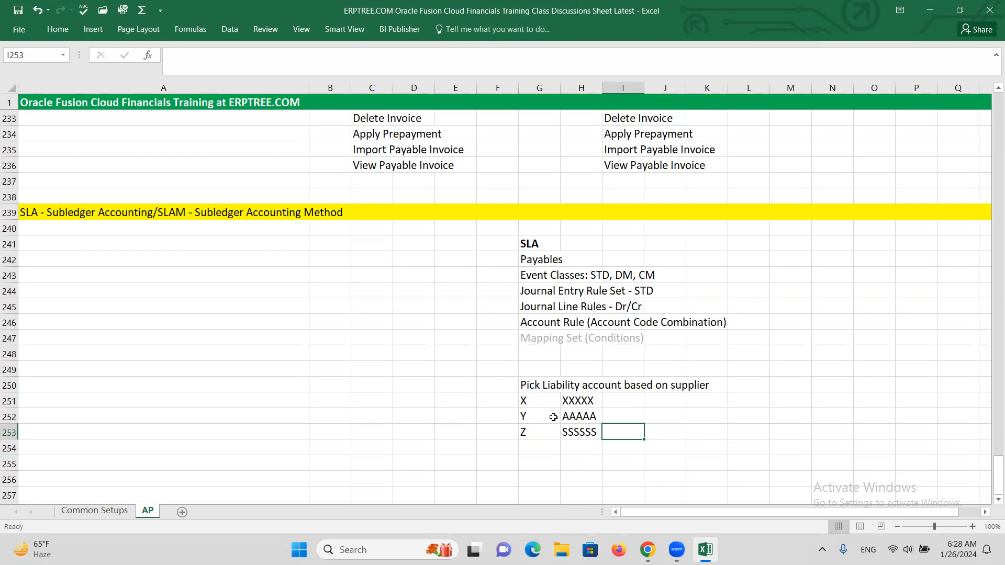
Step: Relate the example suppliers in G251:G253 and their accounts in H251:H253 to the Mapping Set (Conditions) line
drag(530, 401, 536, 427)
drag(586, 402, 587, 433)
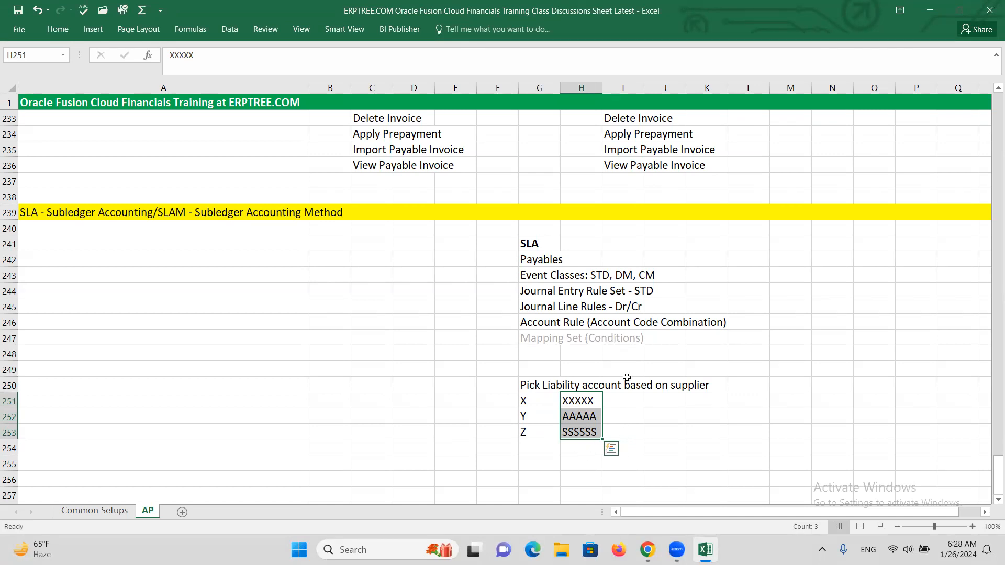
drag(539, 340, 623, 345)
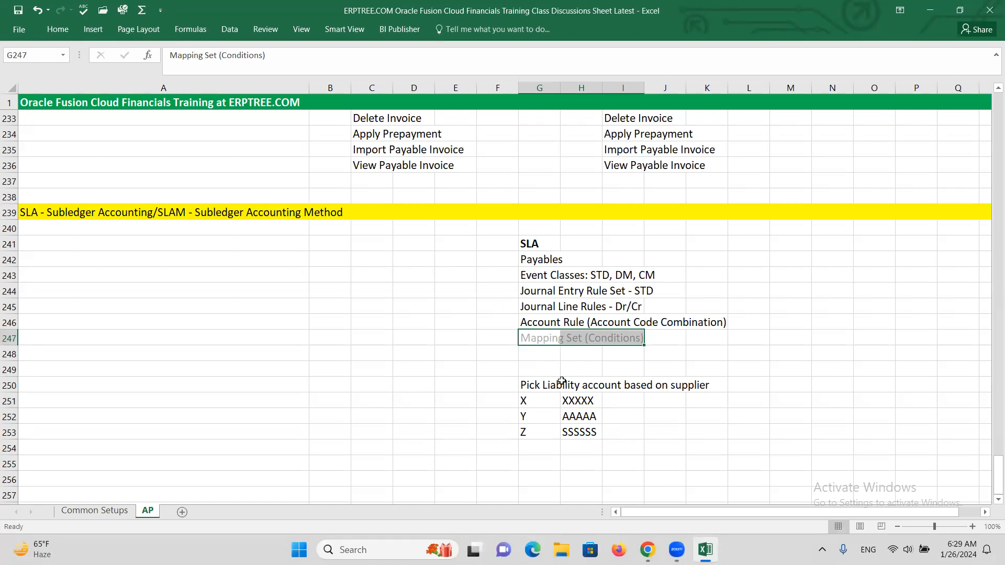
click(538, 352)
click(554, 344)
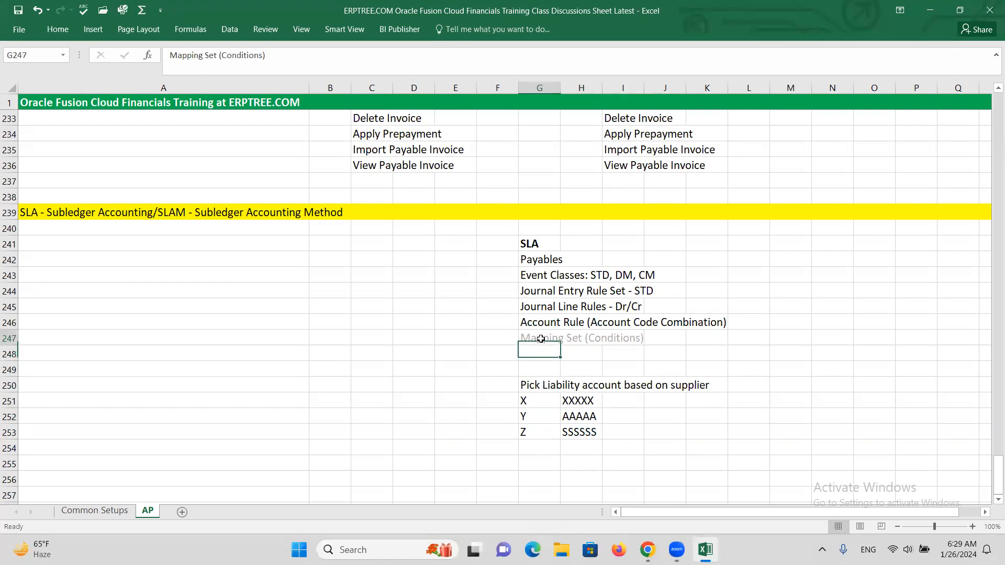
Step: List the first two setup steps under the SLA heading: "Create Mapping Set" in A240 and "Create Account Rule" in A241
click(80, 235)
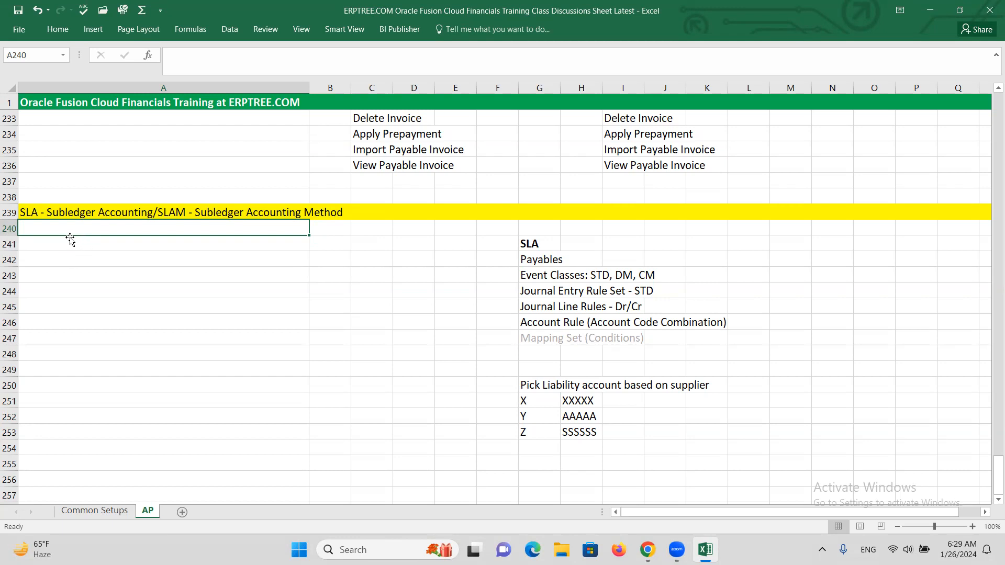
text(Create Mapping Set)
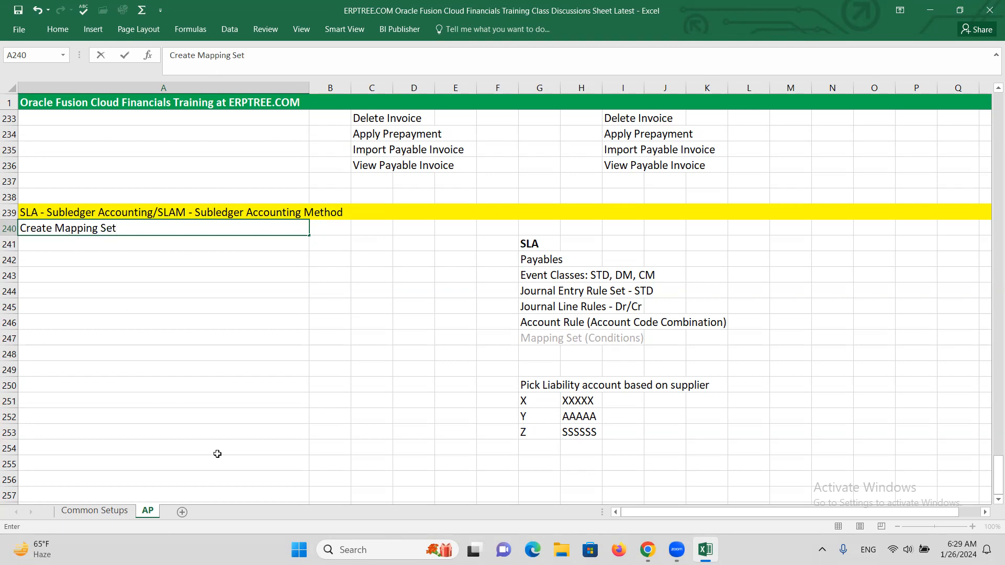
click(540, 338)
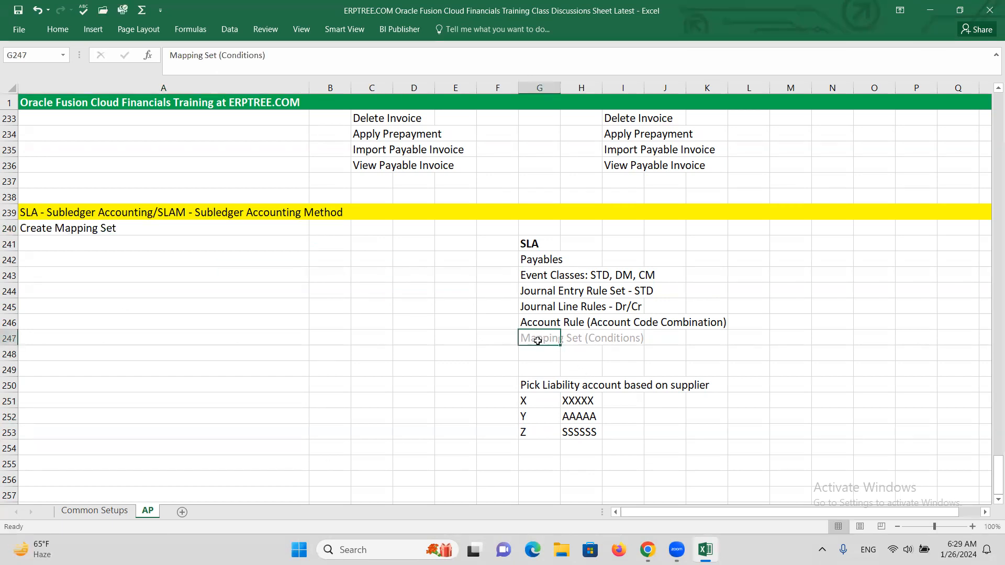
click(531, 321)
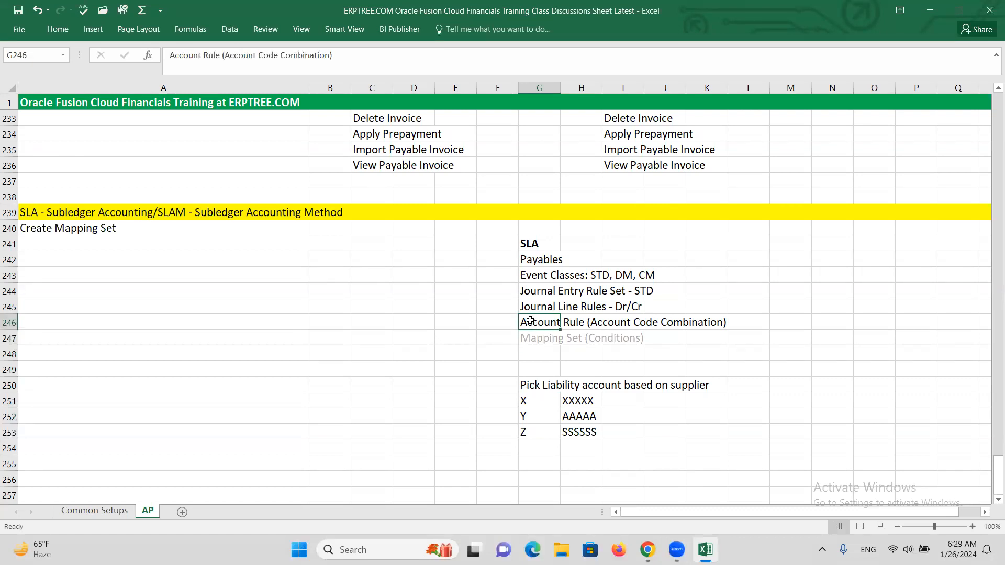
click(126, 240)
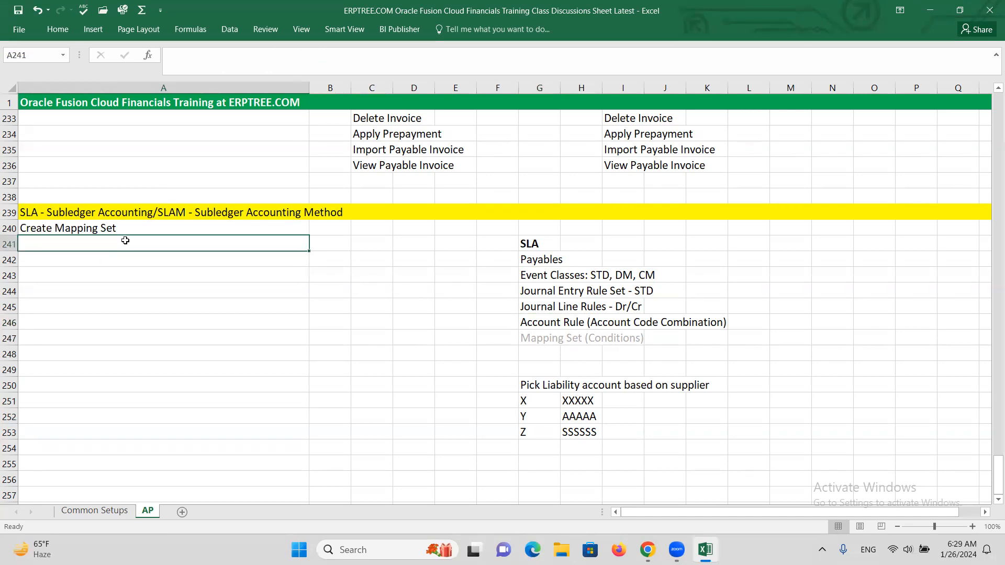
text(Create )
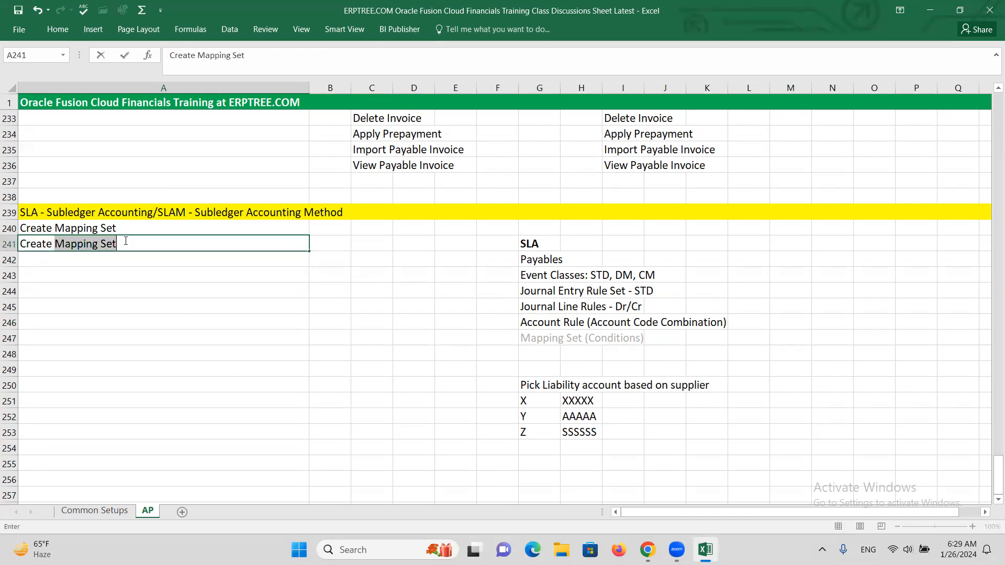
text(Account Rule)
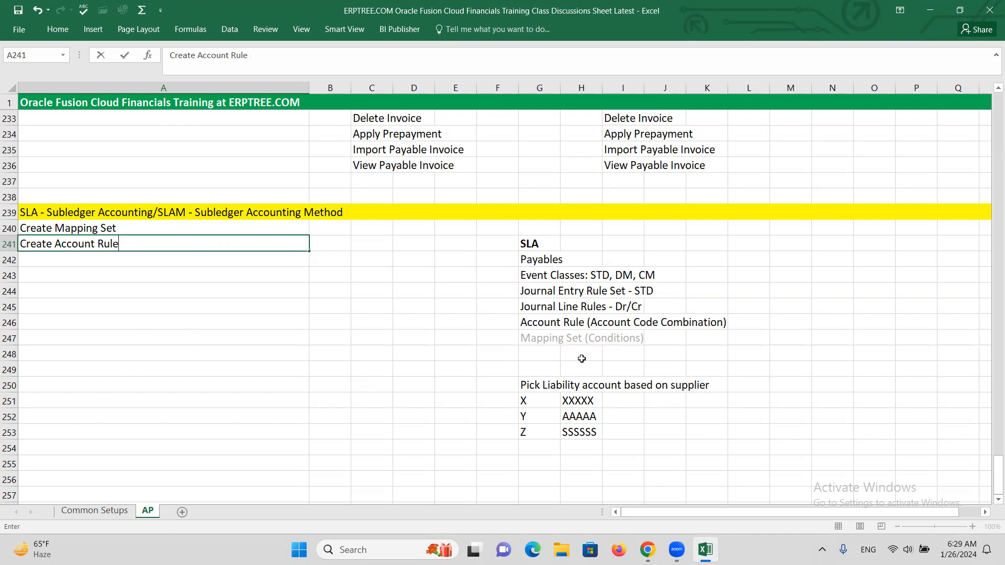
Step: Review how the Account Rule, Journal Line Rules and Journal Entry Rule Set lines of the SLA outline relate to each other
click(535, 326)
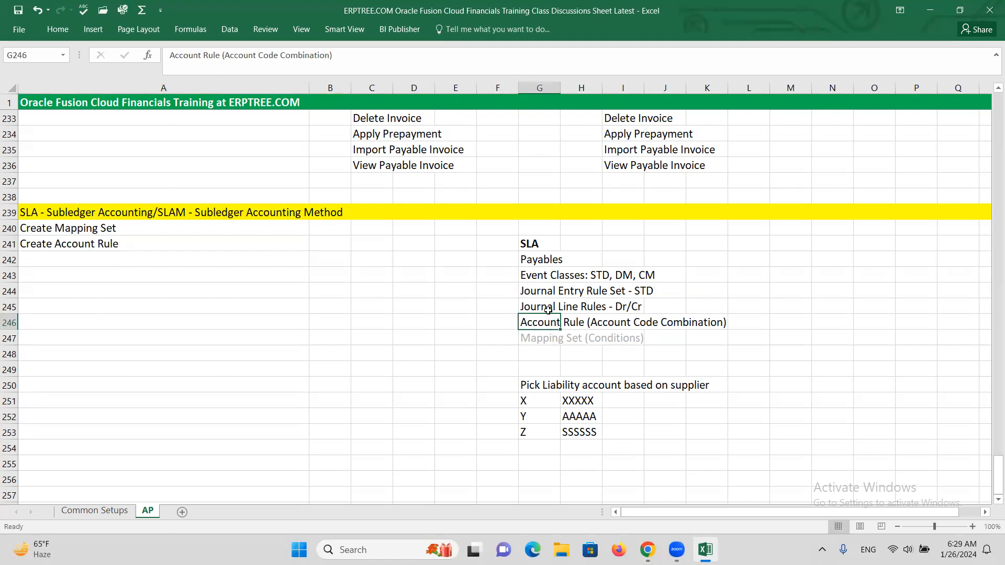
click(546, 307)
click(548, 324)
click(543, 307)
click(544, 290)
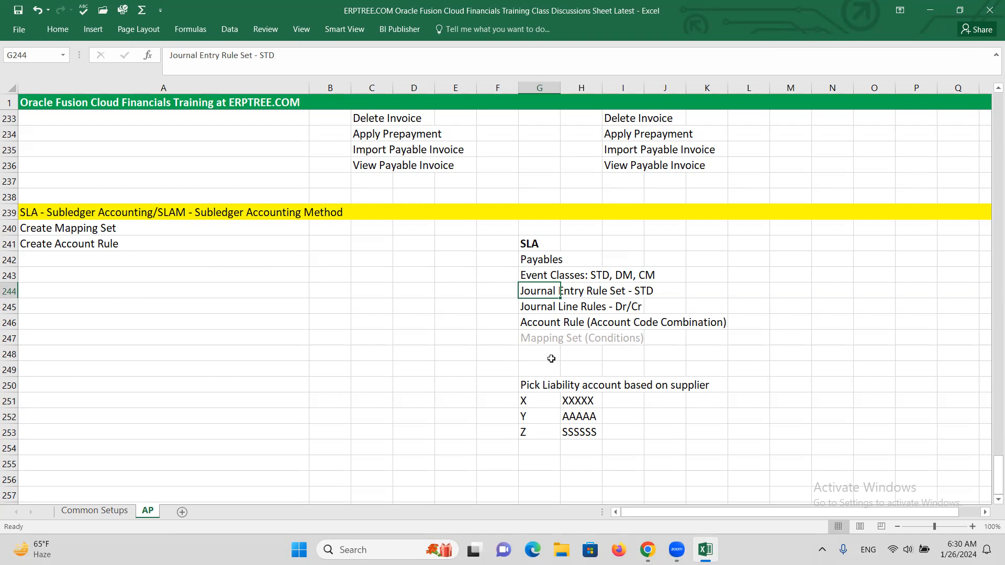
click(533, 317)
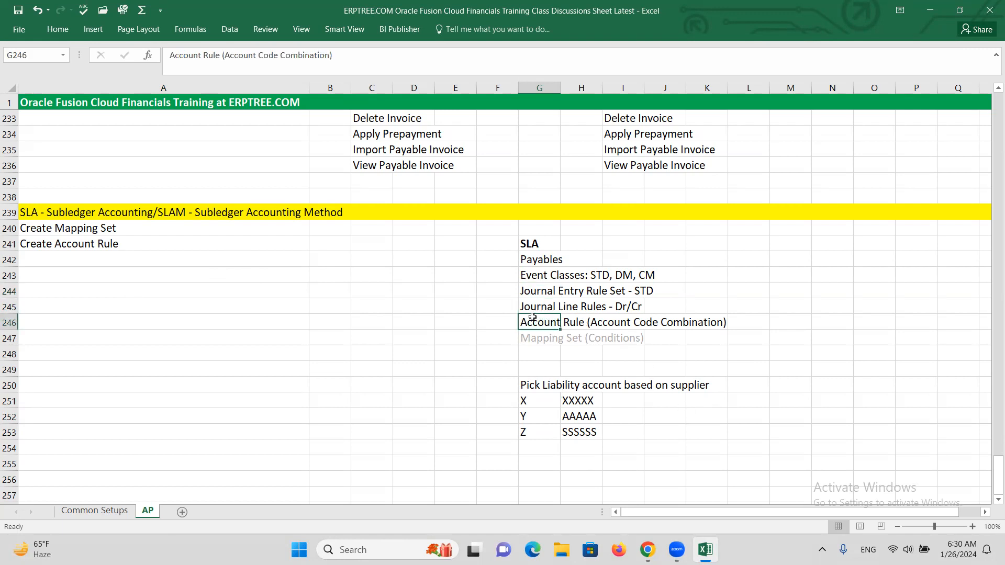
click(533, 307)
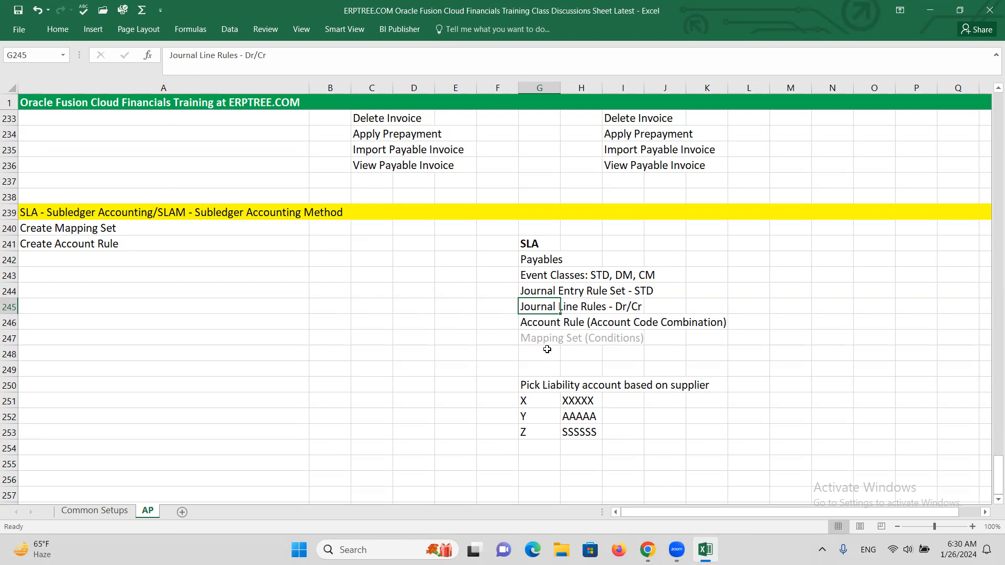
drag(537, 286, 657, 292)
drag(536, 305, 757, 324)
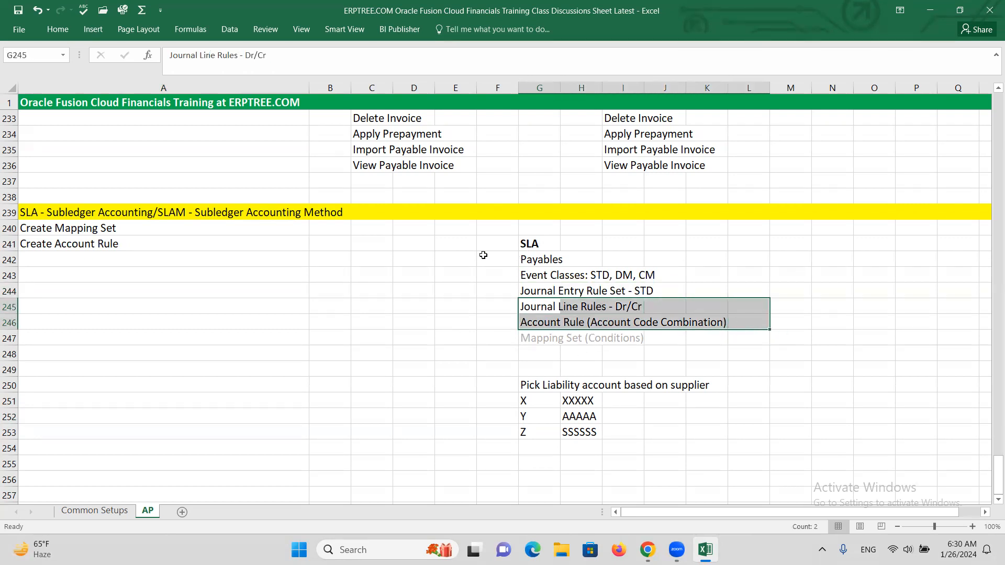
Step: Enter the third setup step "Copy Journal Entry Rule Set, Assign Account Rule" in A242
click(70, 257)
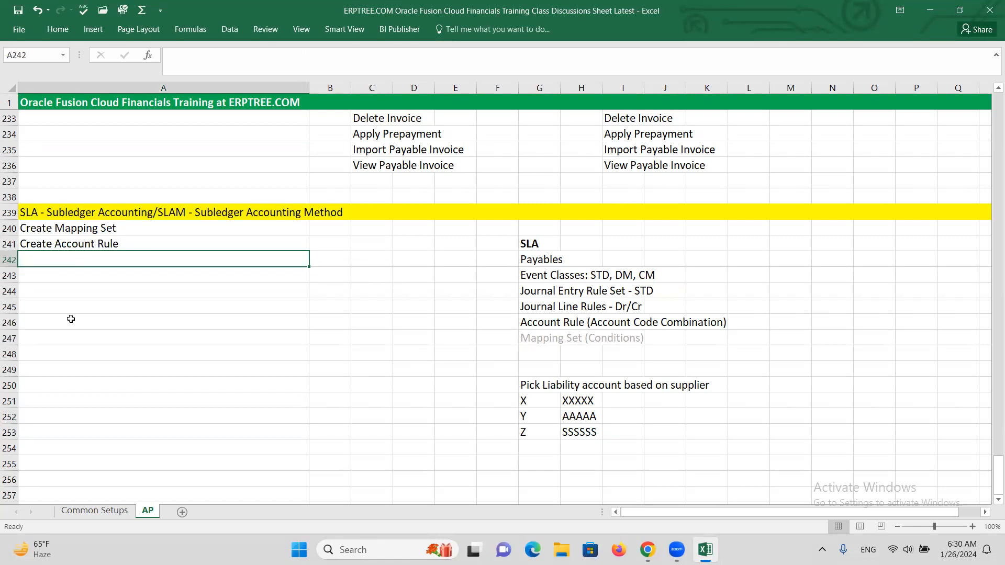
text(Copy Journal E)
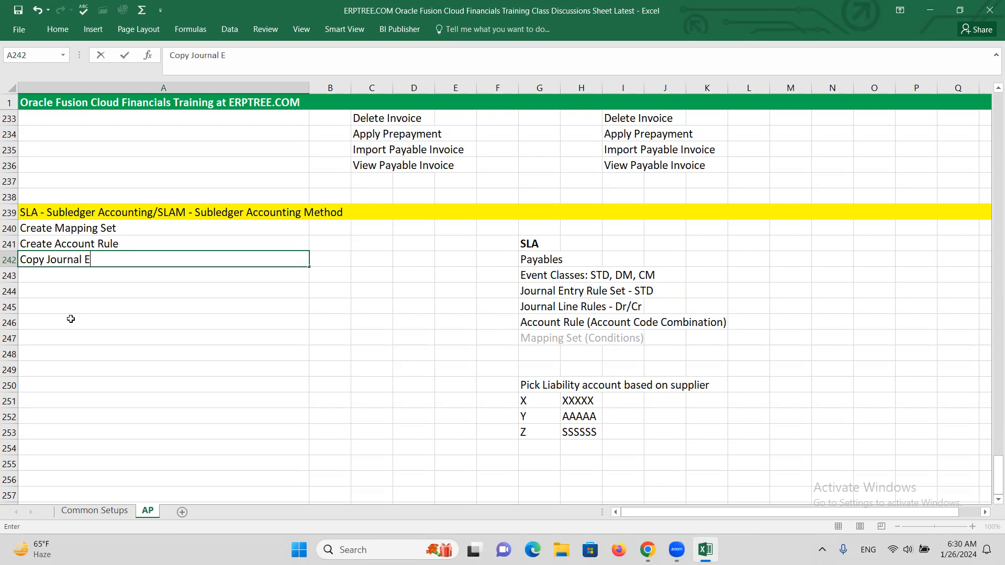
text(ntry Rule SET)
key(BackSpace)
key(BackSpace)
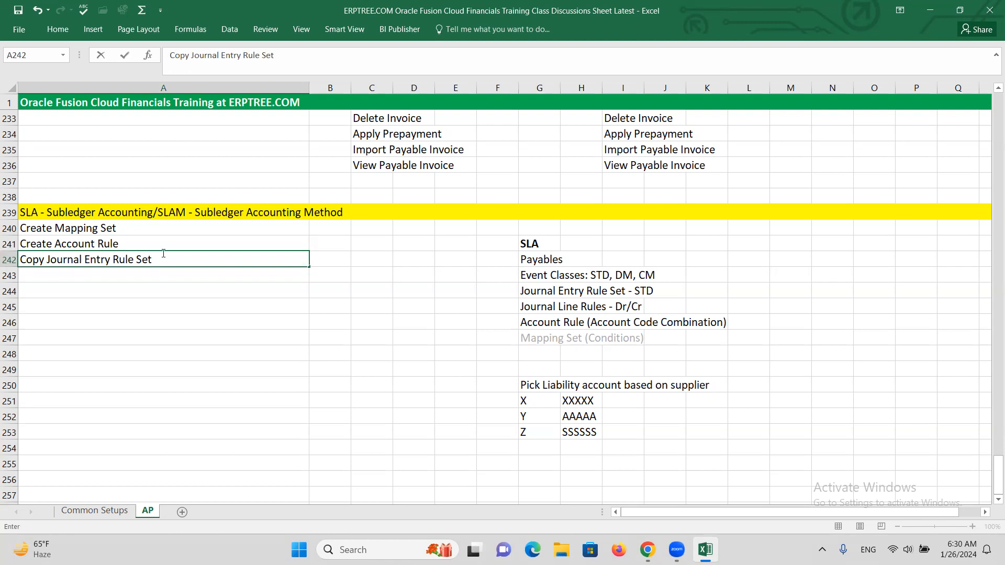
text(Assign Account Rule)
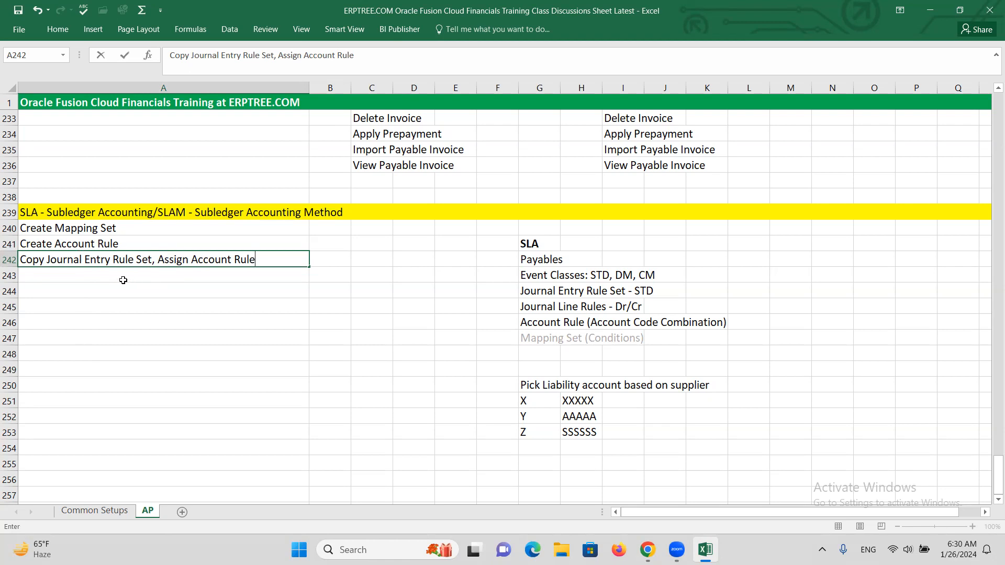
Step: Enter the fourth setup step "Copy Seeded SLA, Add Custom Journal Entry Rule Set" in A243
click(542, 244)
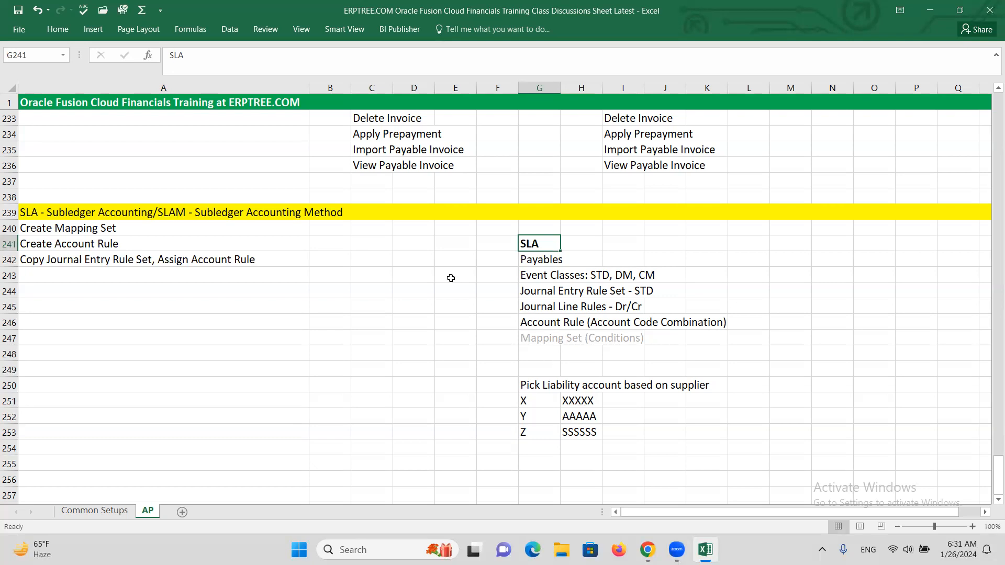
click(78, 272)
text(C)
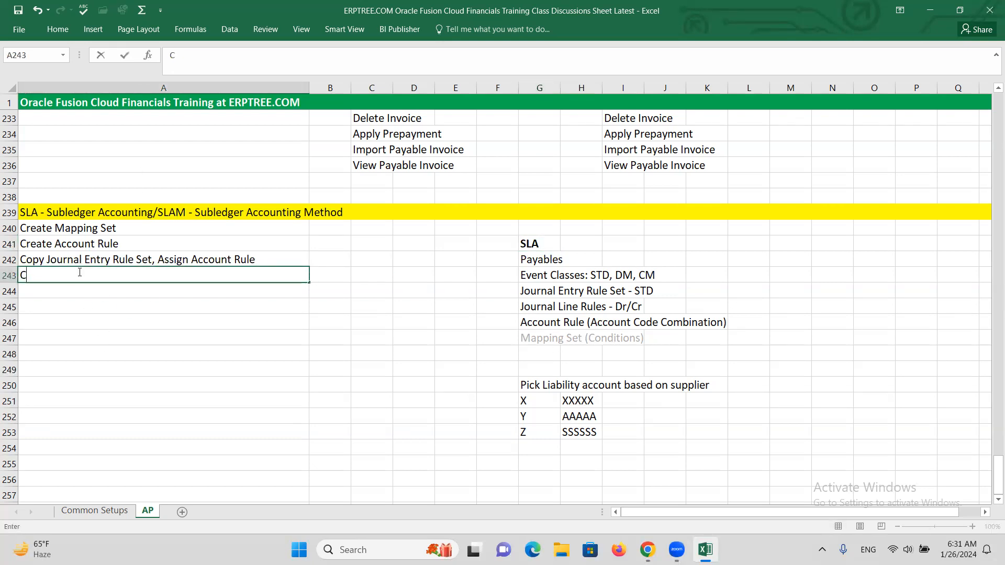
text(opy Seeded SLA)
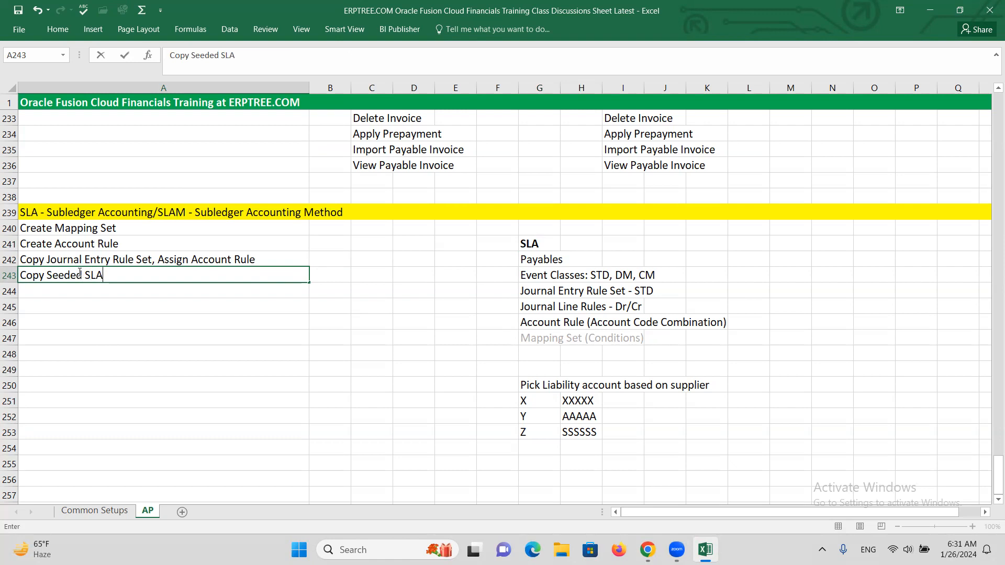
text(, a)
key(BackSpace)
key(BackSpace)
text(Add)
text(Custom J)
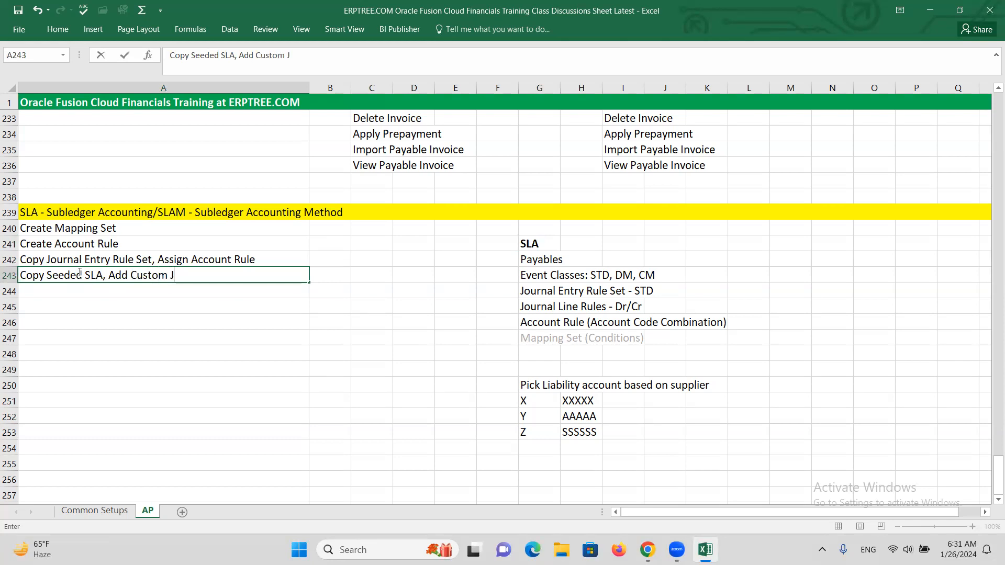
text(ournal Entr)
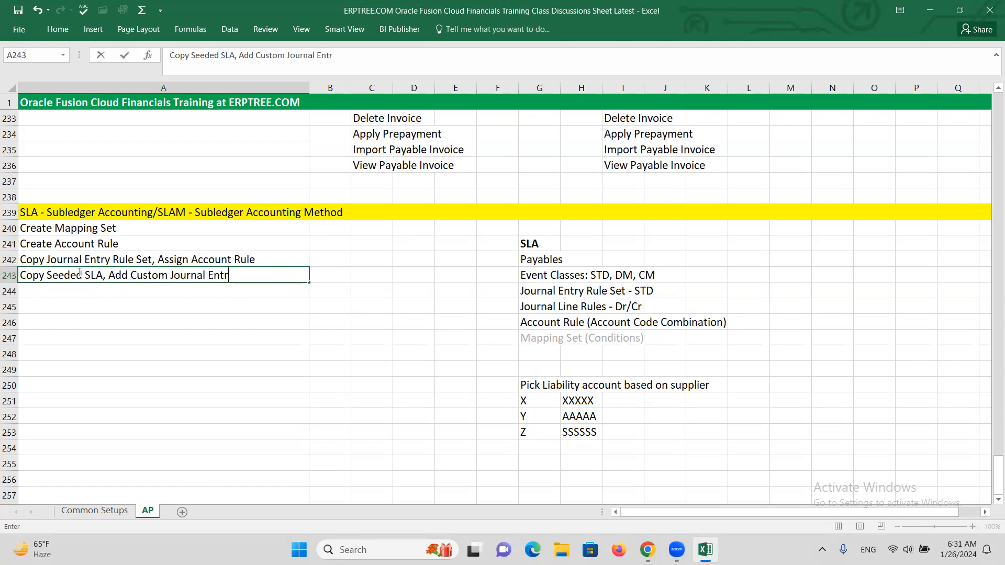
text(y Rule Set)
key(Return)
Step: Enter the last two setup steps: "Validate" in A244 and "Assign Custom SLA to Primary Ledger" in A245
text(Va)
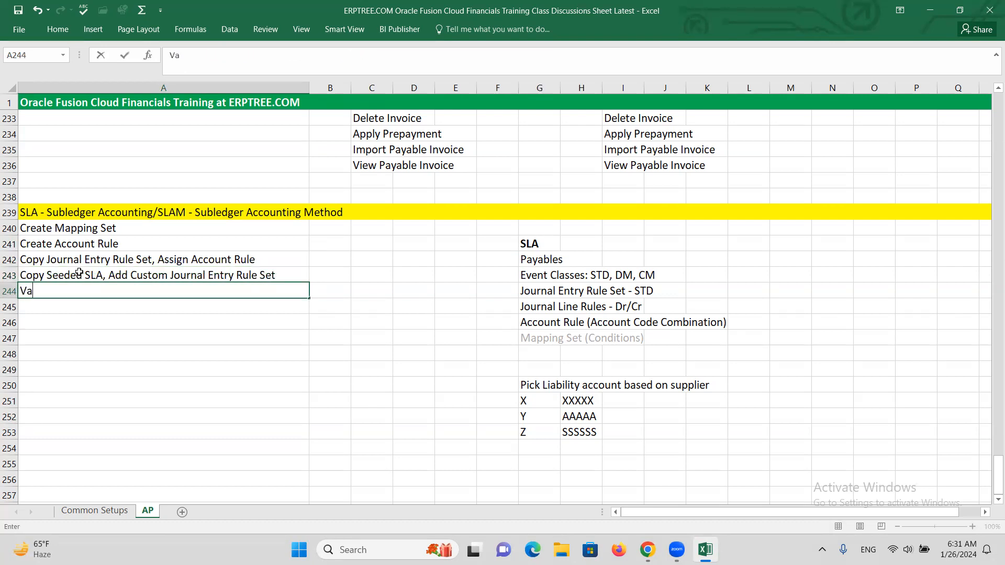
text(lidate)
key(Return)
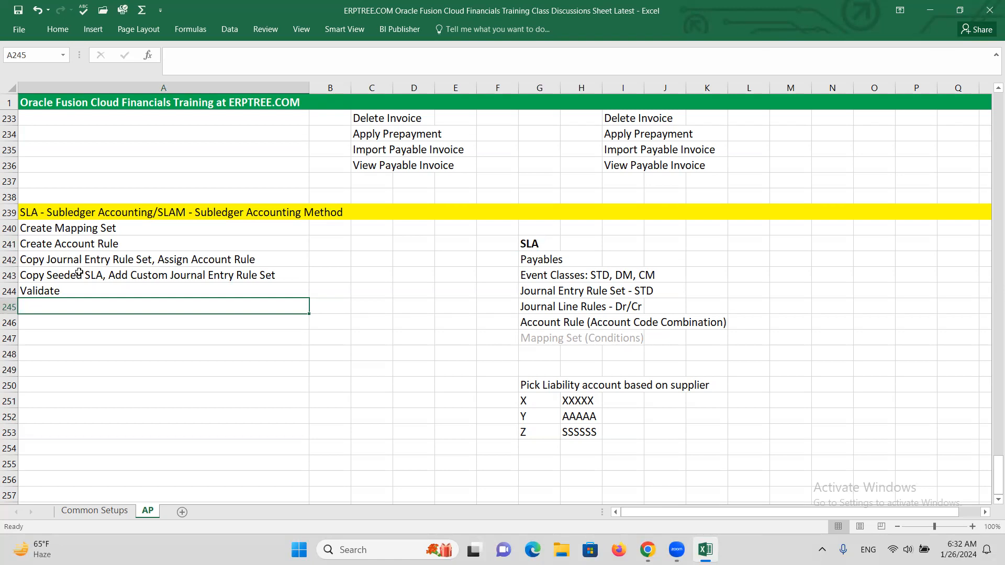
text(As)
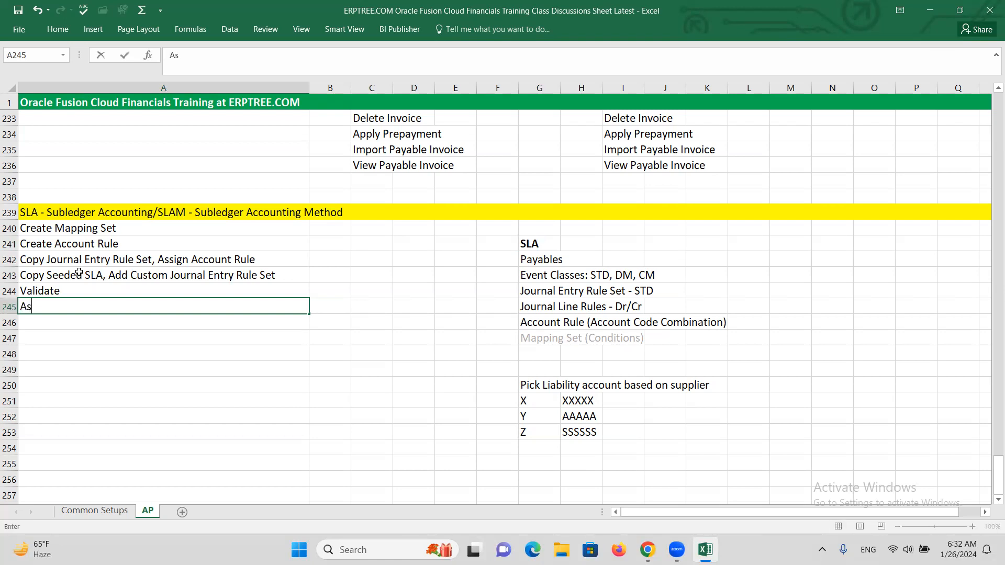
text(sign Custom SLA to Primary Ledger)
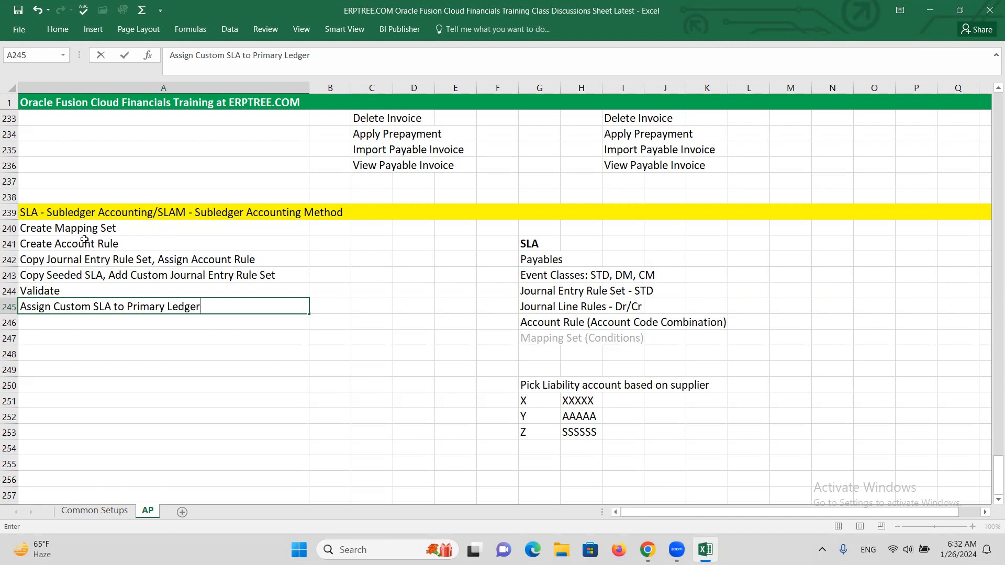
Step: Go through the SLA setup steps in A240:A245 one by one and save the workbook
click(70, 221)
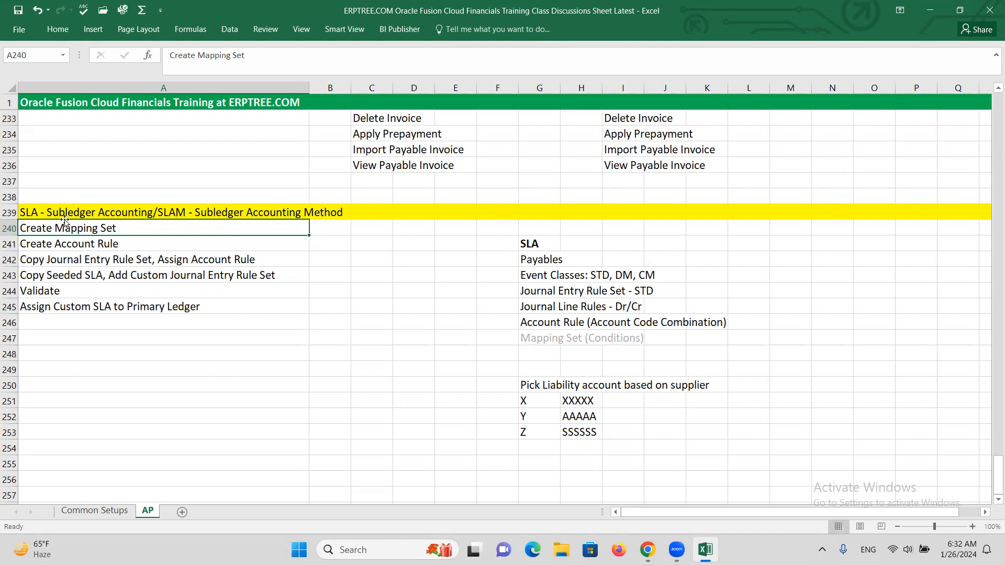
click(65, 246)
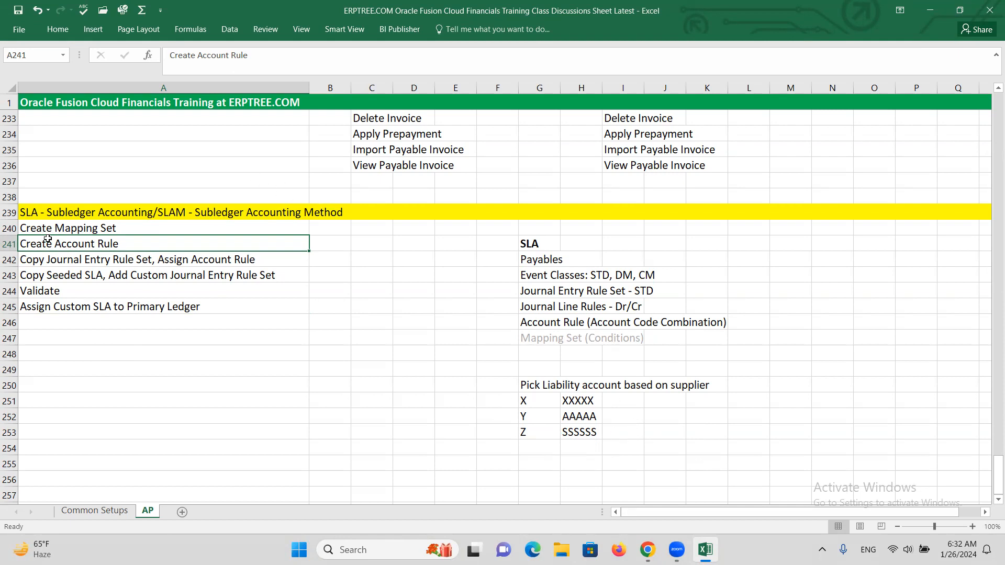
click(83, 263)
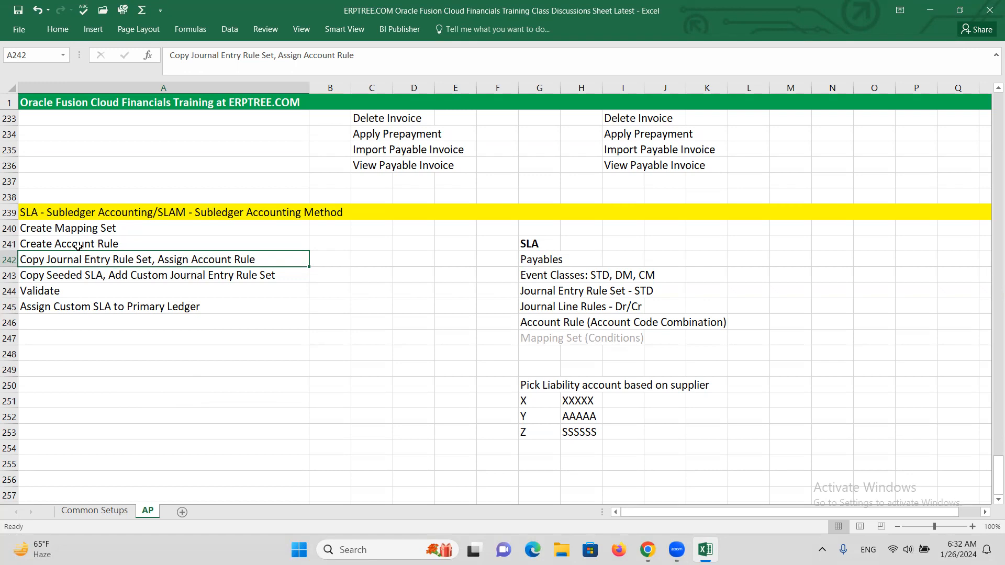
click(89, 276)
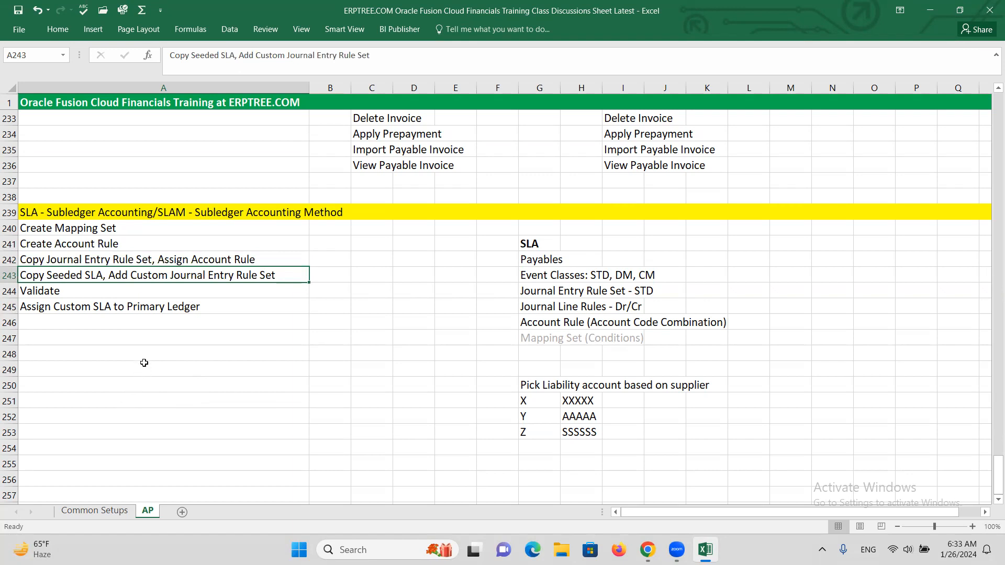
click(76, 291)
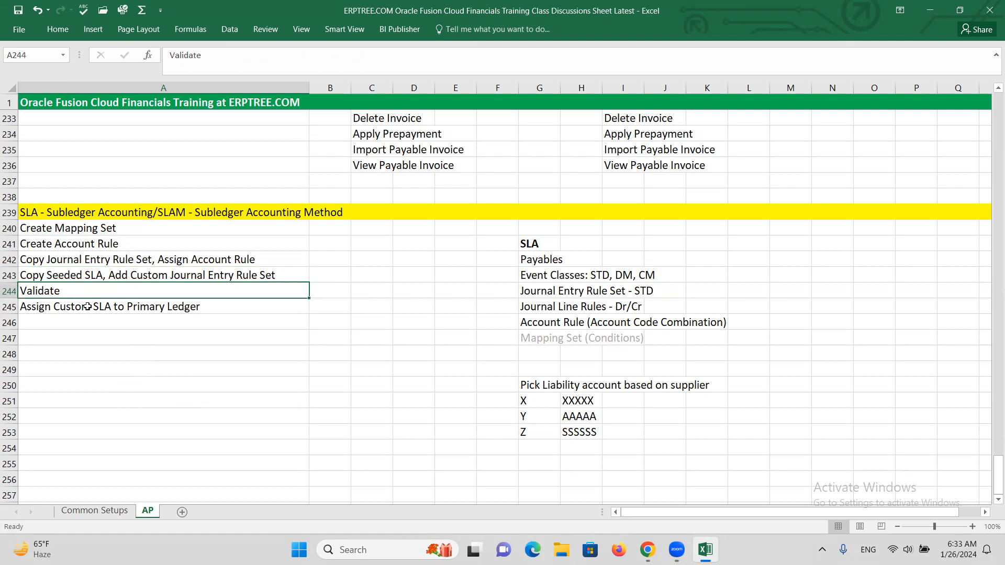
click(87, 307)
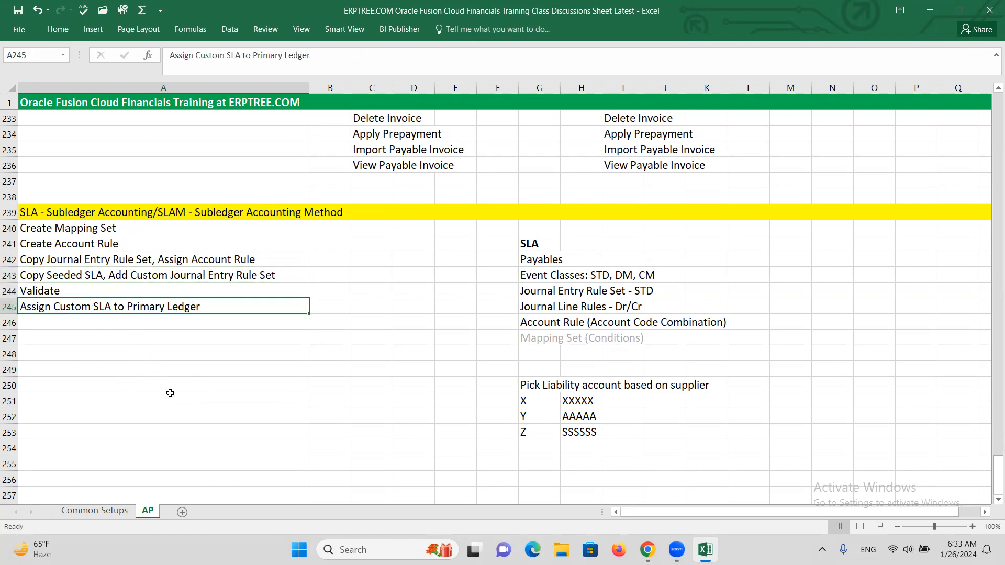
key(ctrl+s)
Step: Switch to Oracle Fusion in Chrome and leave the Standard Accrual accounting method without saving
click(118, 229)
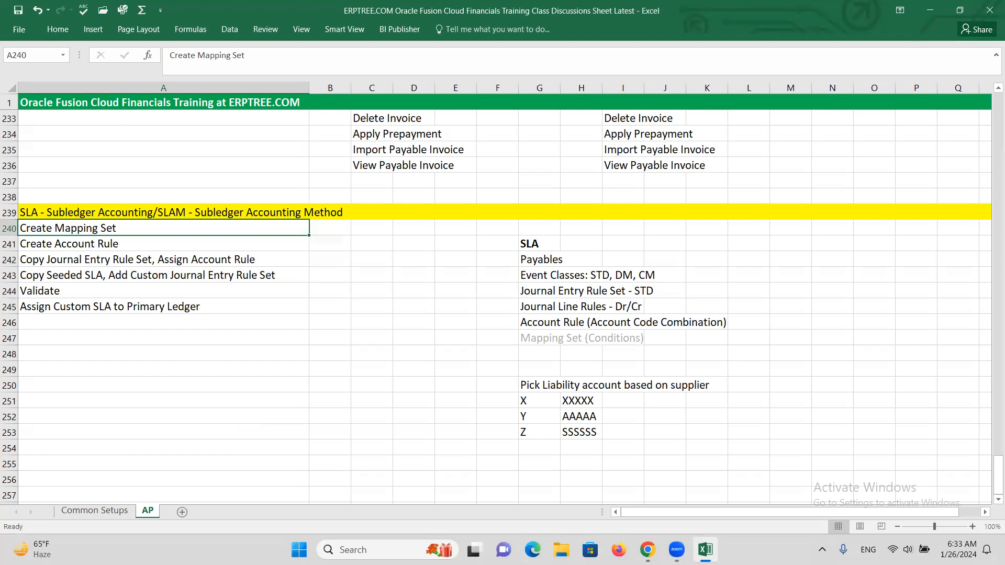
click(483, 512)
key(alt+Tab)
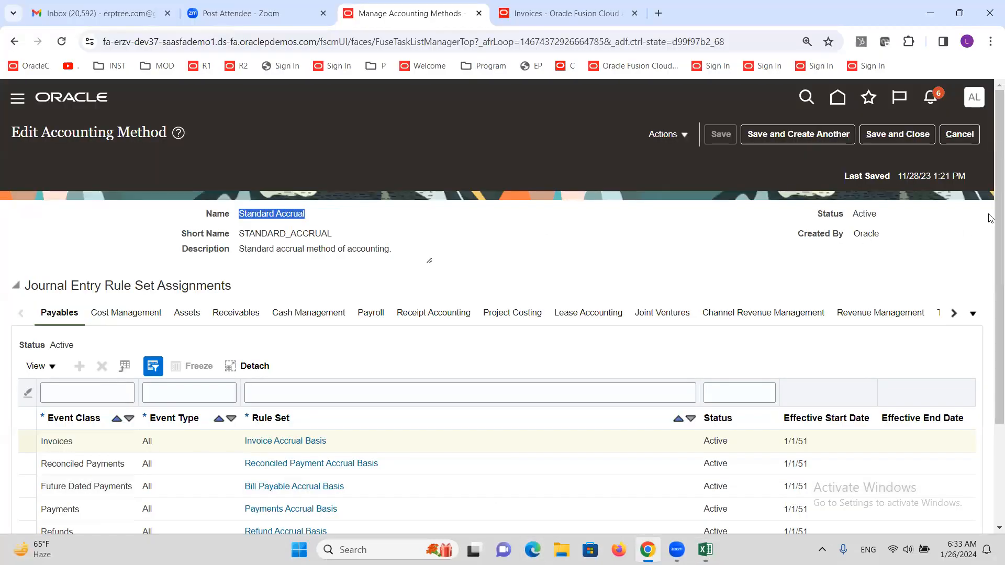
click(962, 139)
click(963, 135)
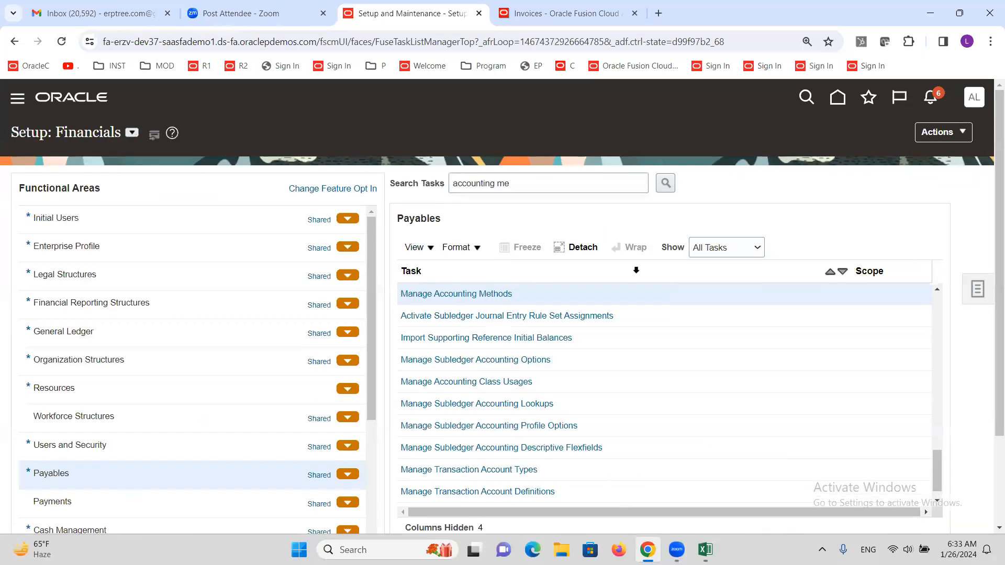
Step: Search the setup tasks for "mapping sets" and open Manage Mapping Sets for the Payables functional area
click(519, 191)
double_click(519, 191)
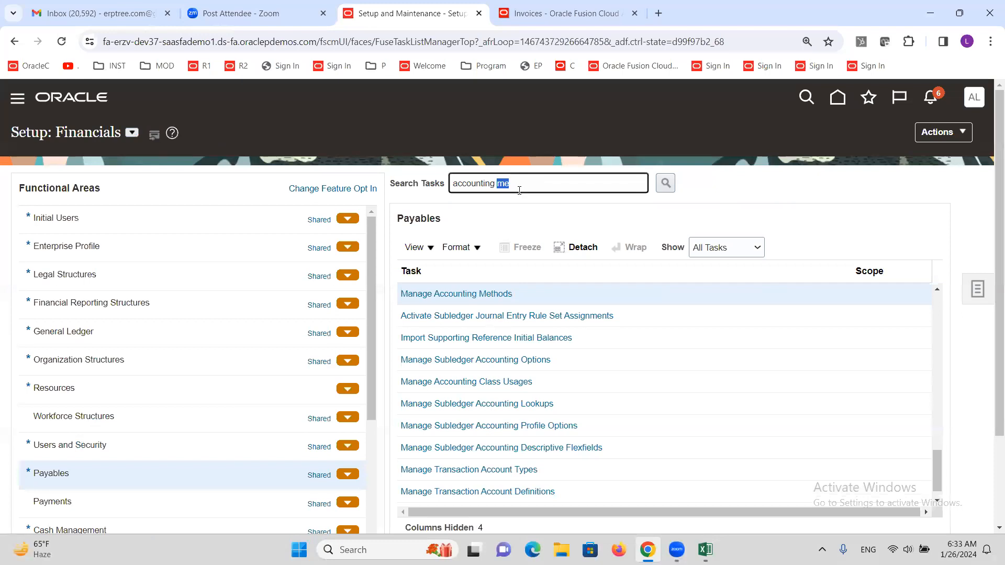
triple_click(517, 183)
text(mapping sets)
key(Return)
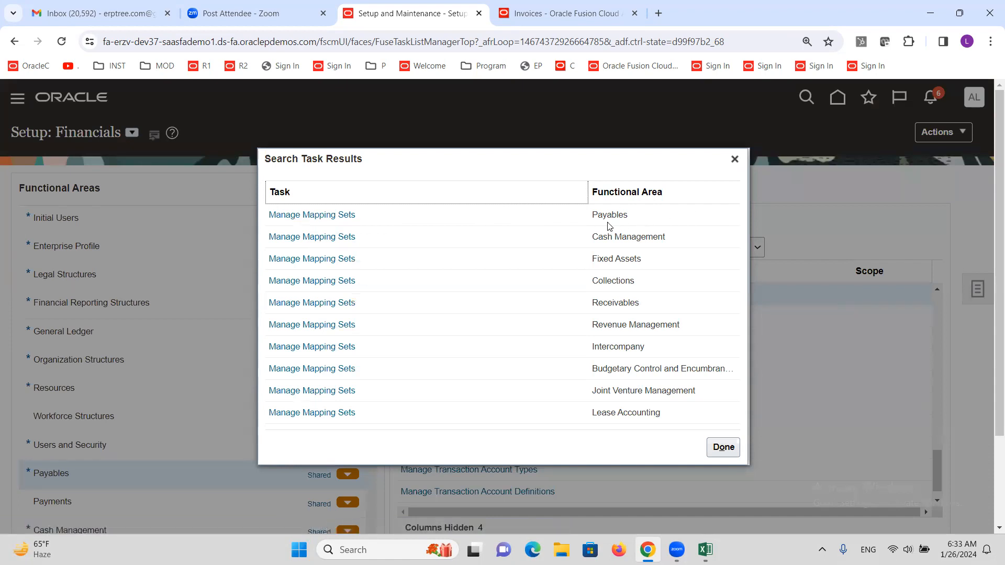
click(312, 215)
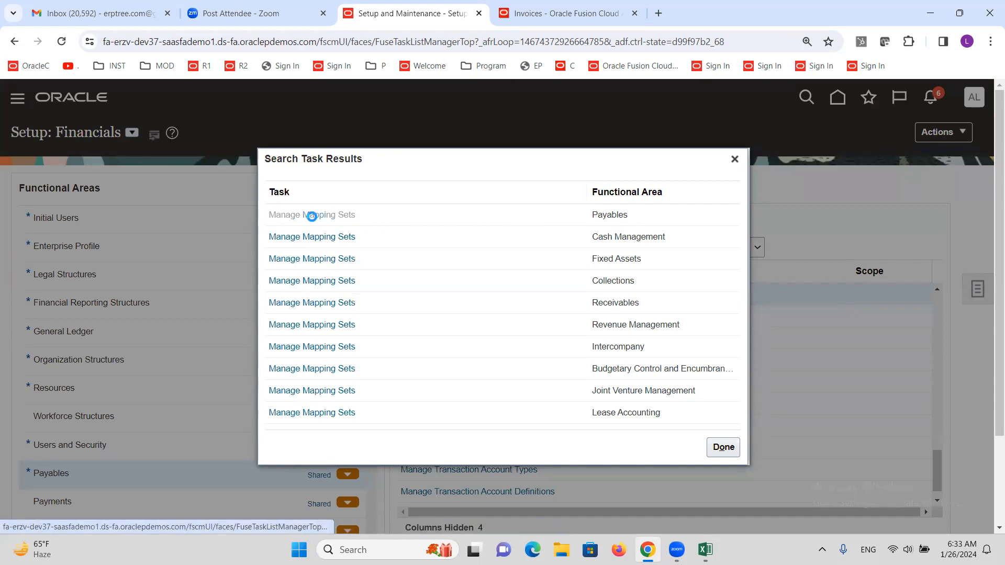
click(447, 295)
click(446, 295)
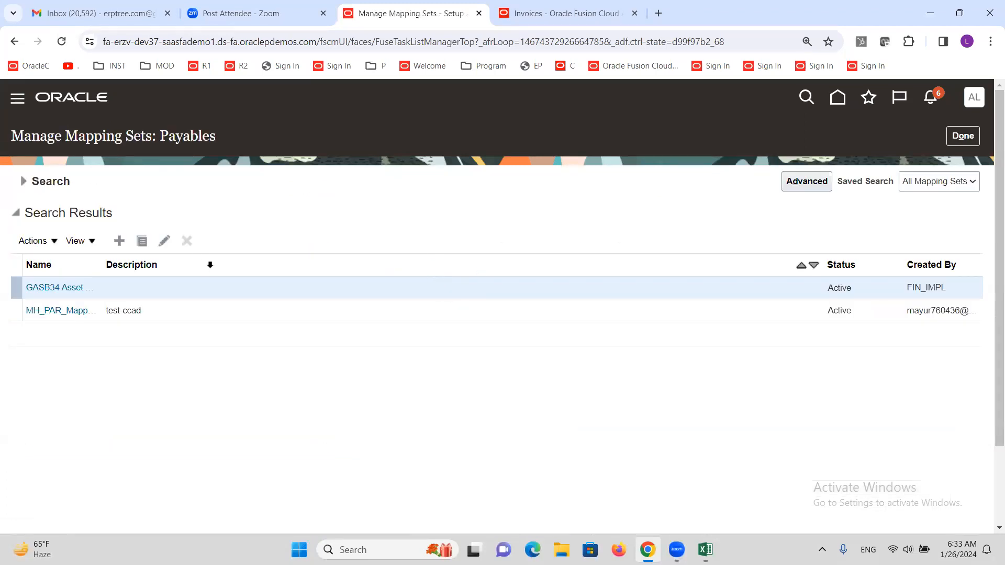
Step: Start a new Payables mapping set and name it "XX Supplier Liability Mapping Set"
click(118, 241)
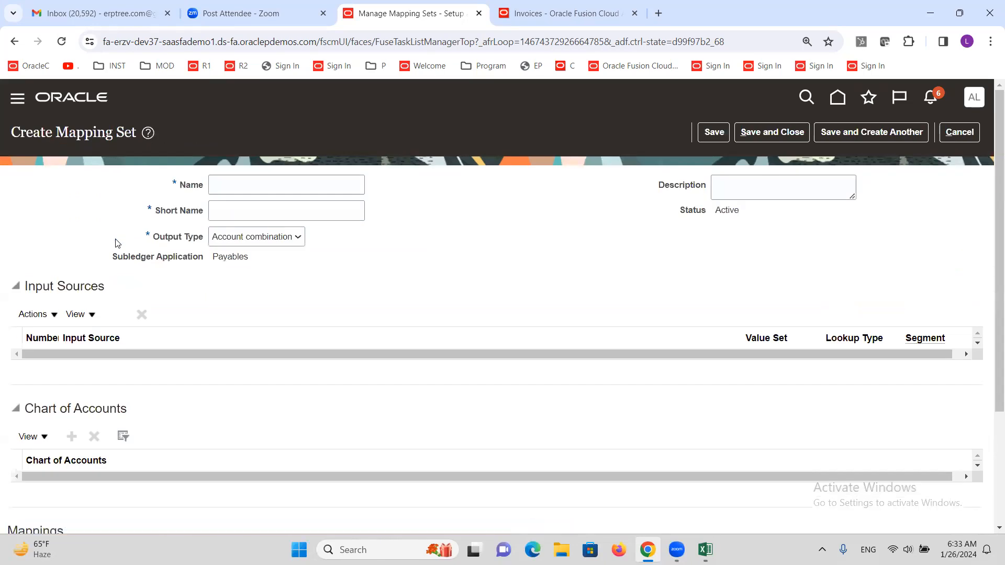
click(281, 185)
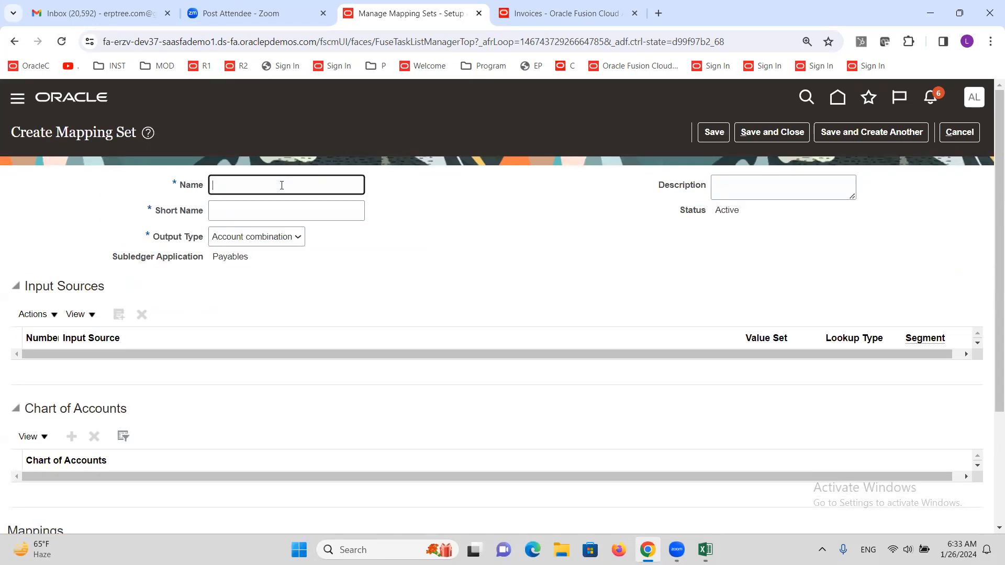
text(Supplier Liability Mapping Set)
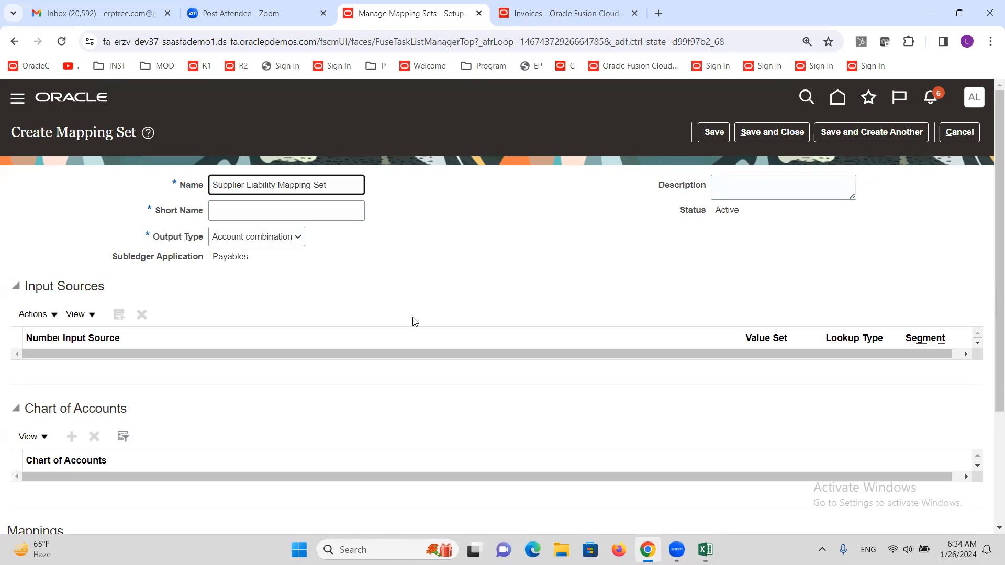
key(Home)
text(XX)
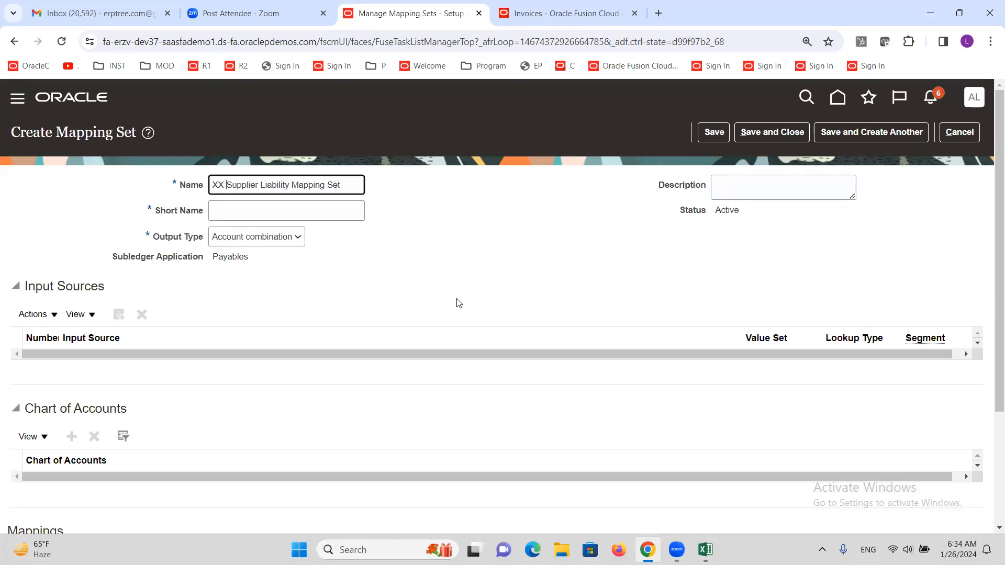
click(469, 221)
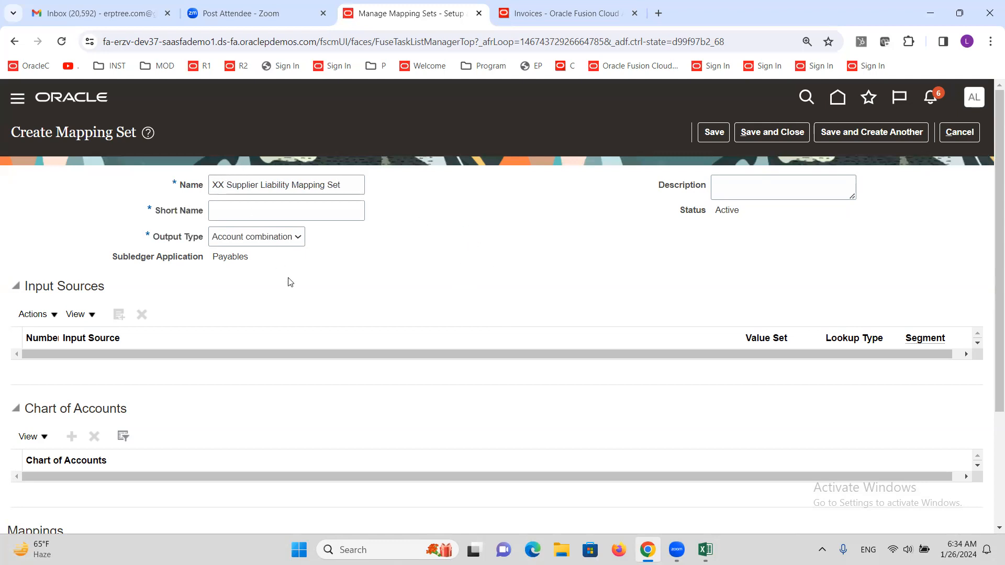
Step: Try to reuse the mapping set's name as its short name
drag(354, 188, 178, 179)
key(ctrl+c)
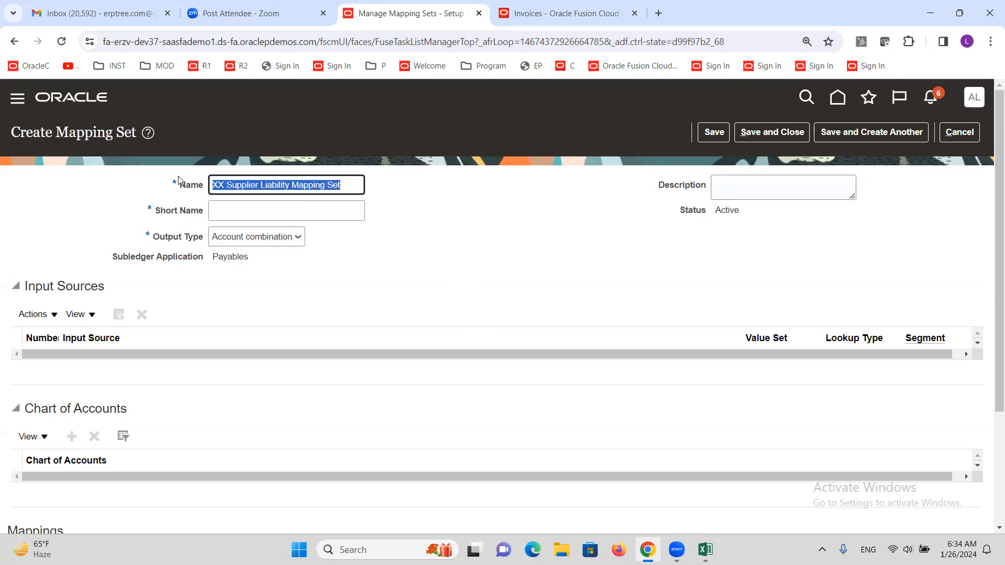
click(279, 218)
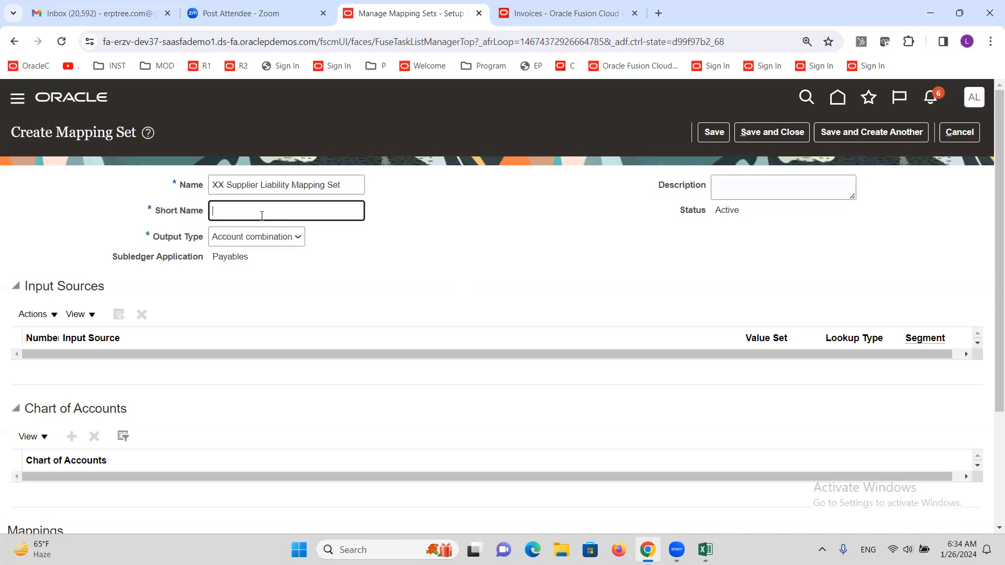
key(ctrl+v)
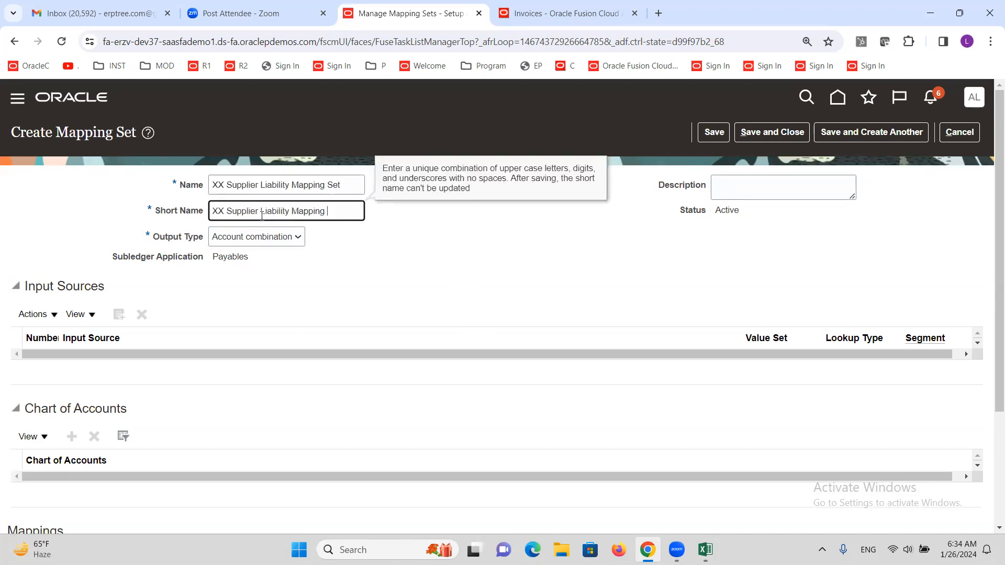
click(359, 185)
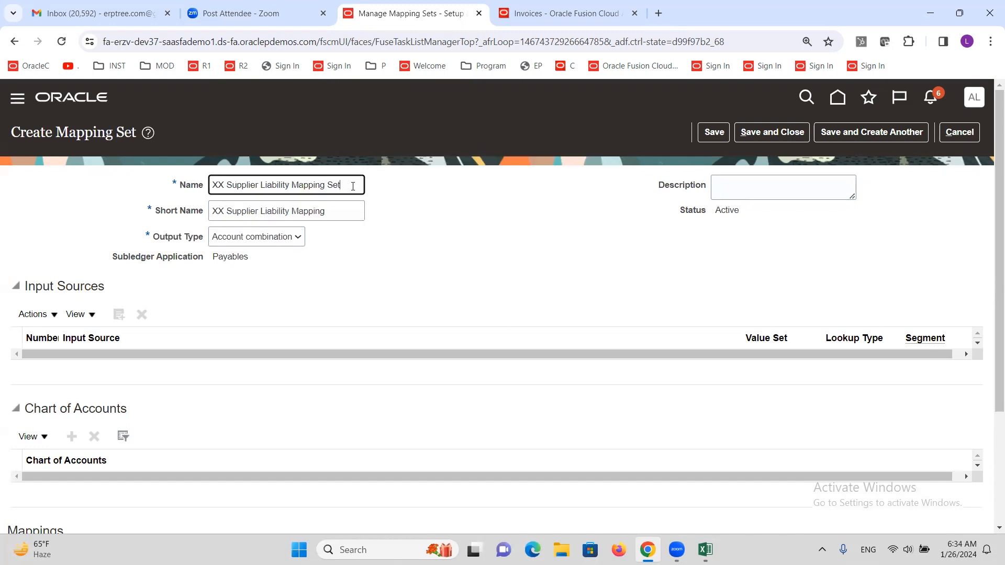
Step: Set the mapping set's short name to XX_SUPPLIER
drag(344, 218, 165, 219)
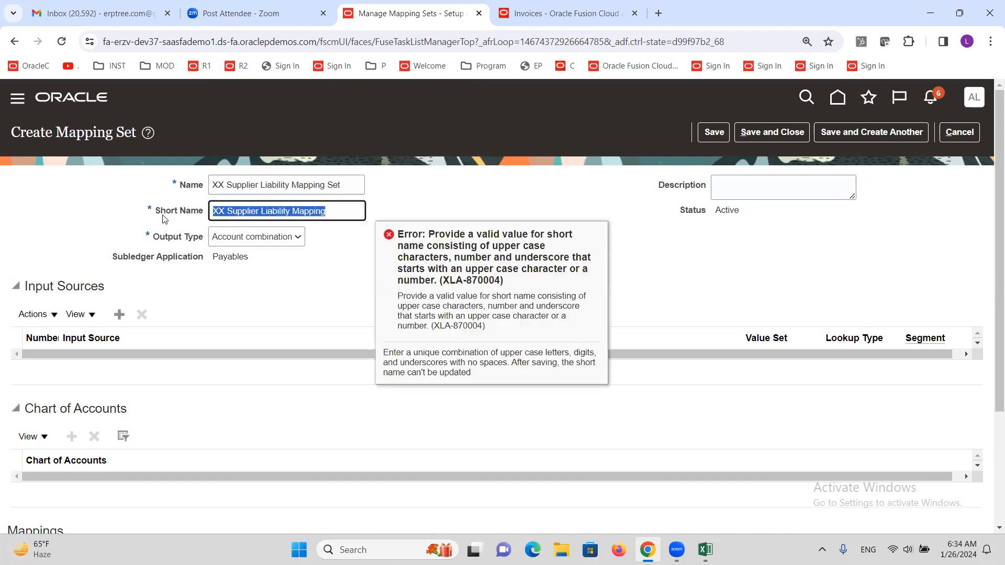
text(x)
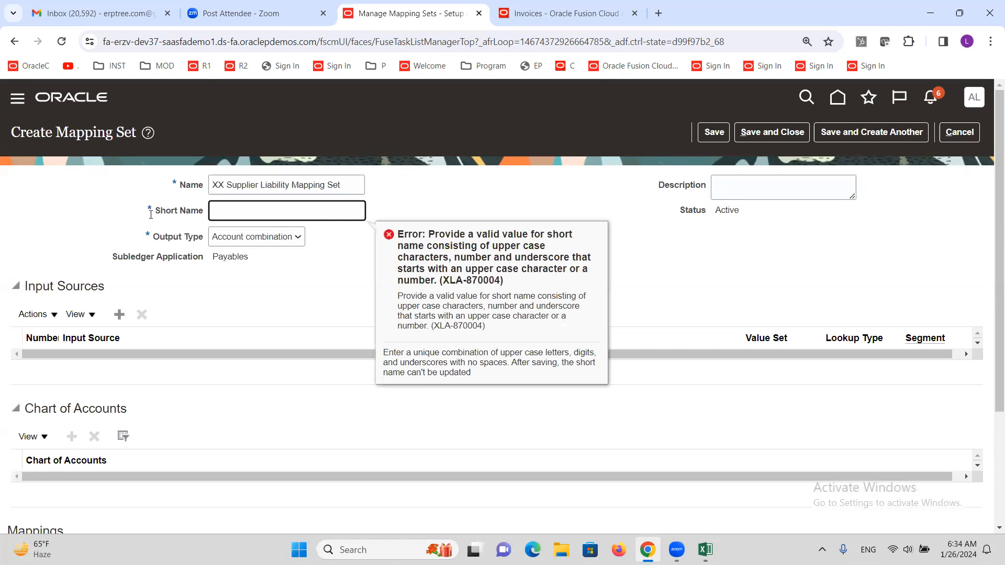
text(X_SUPPLIER)
key(Tab)
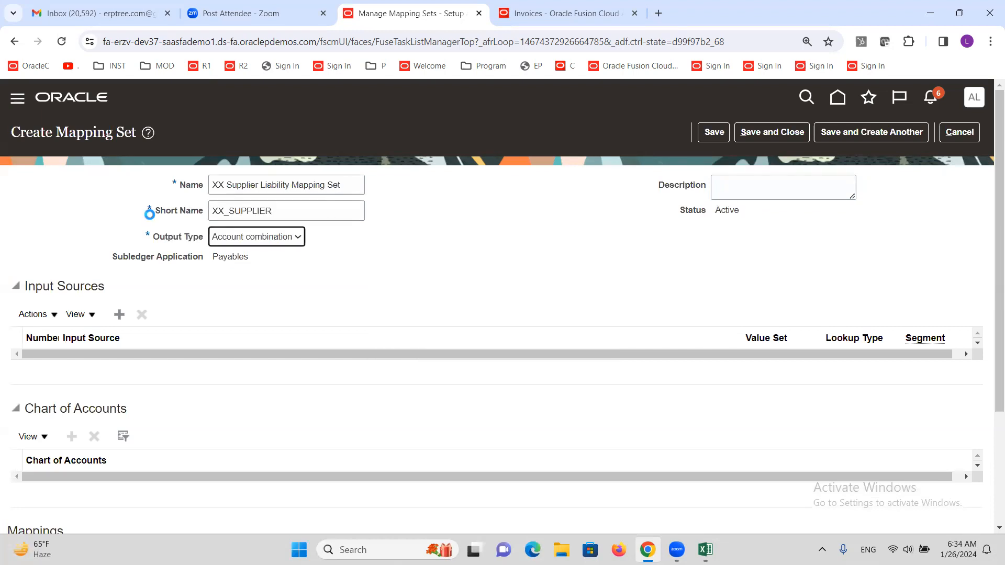
click(445, 256)
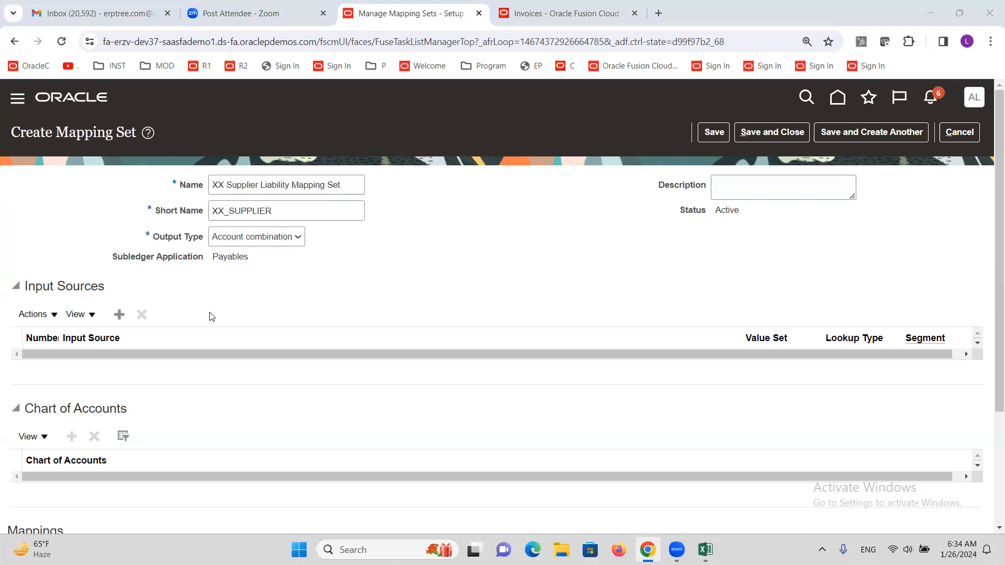
Step: Check the supplier-based liability account example for X, Y and Z in the Excel sheet and return to the mapping set in the browser
key(alt+Tab)
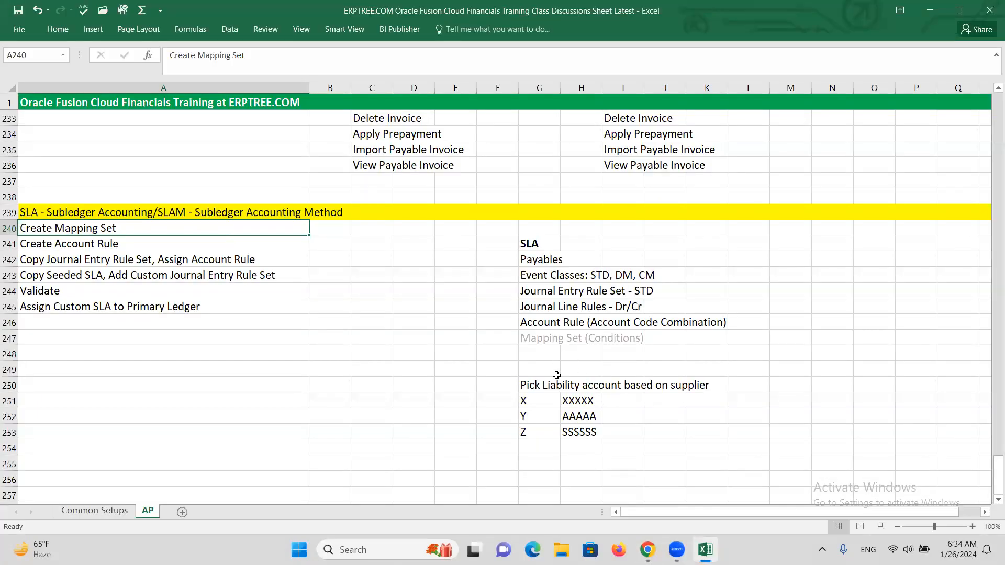
drag(533, 401, 533, 434)
key(alt+Tab)
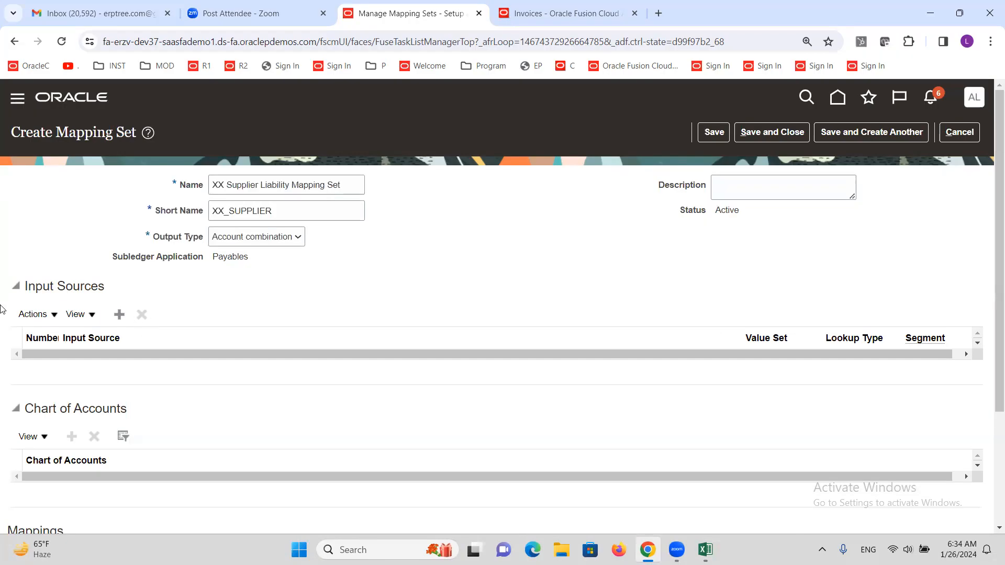
Step: Search for Payables input sources with the Invoices event class and widen the Source column of the results
click(120, 314)
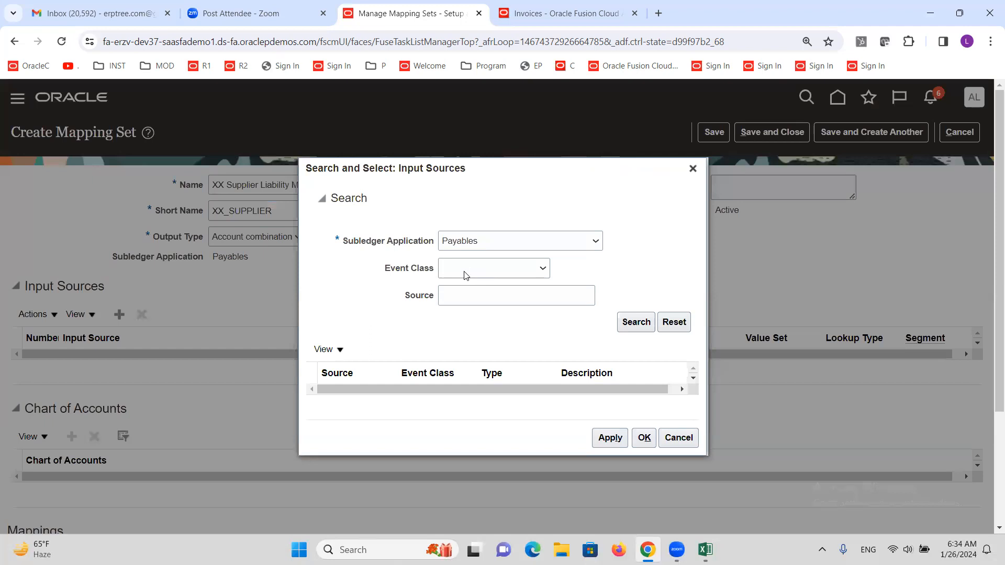
click(486, 296)
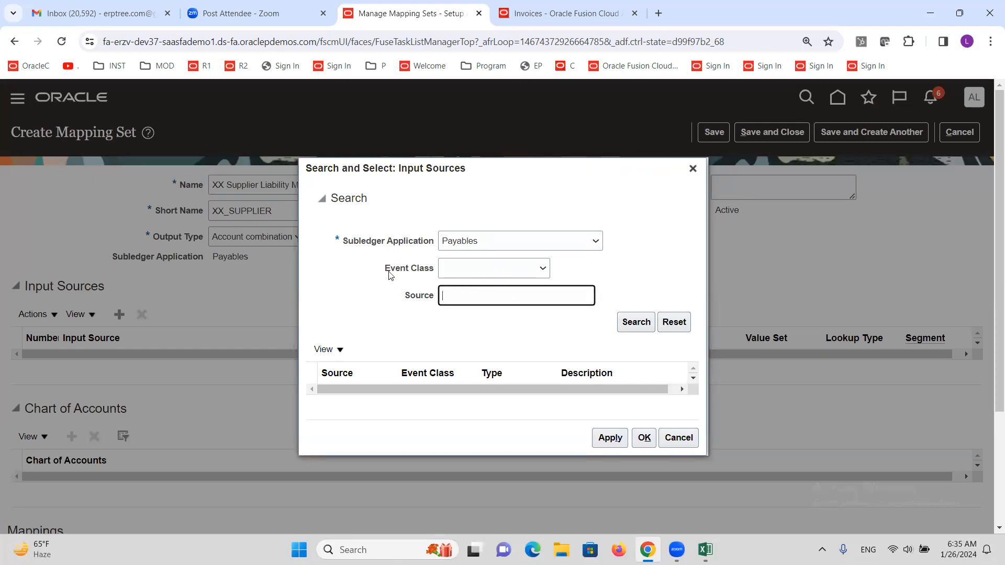
click(511, 269)
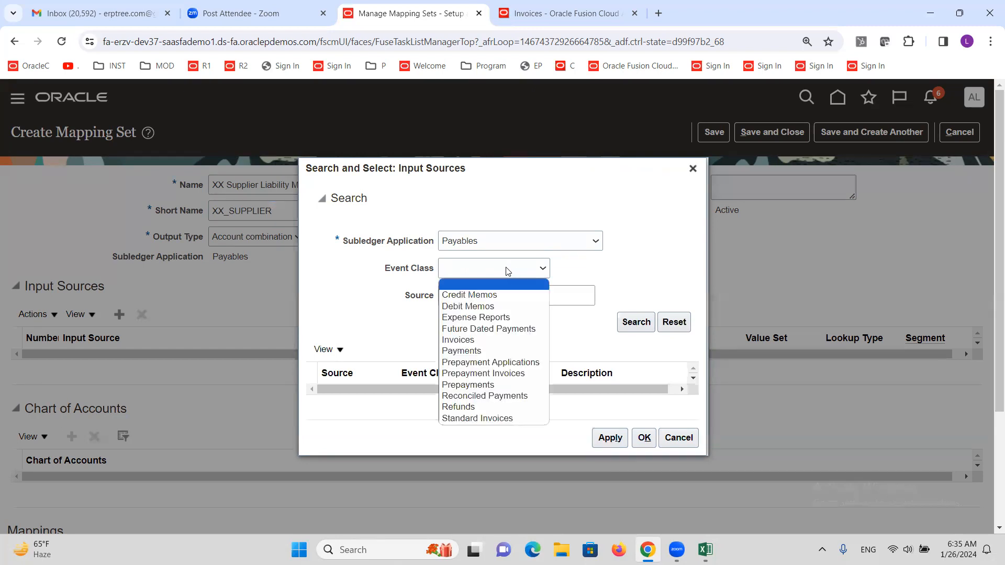
click(479, 340)
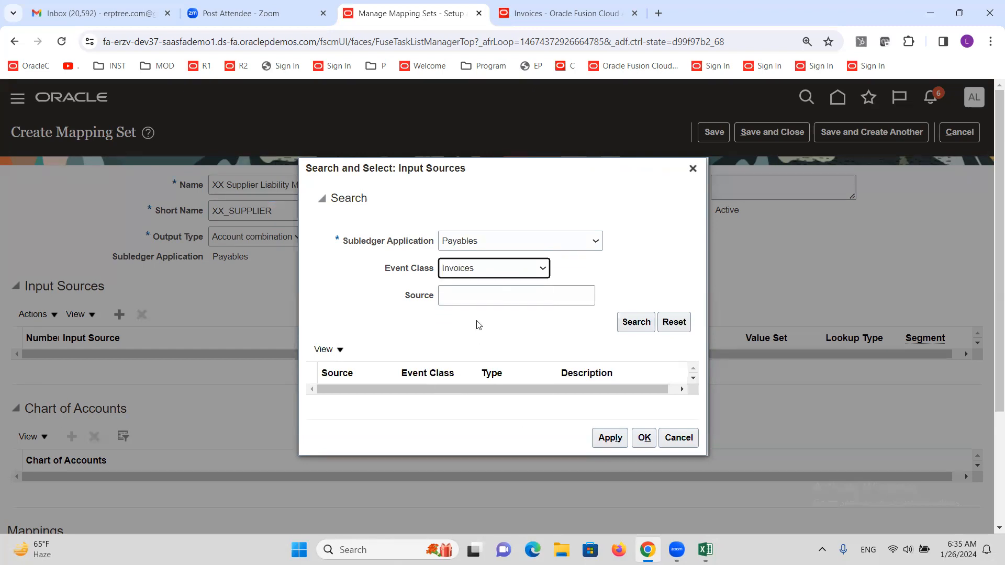
click(636, 322)
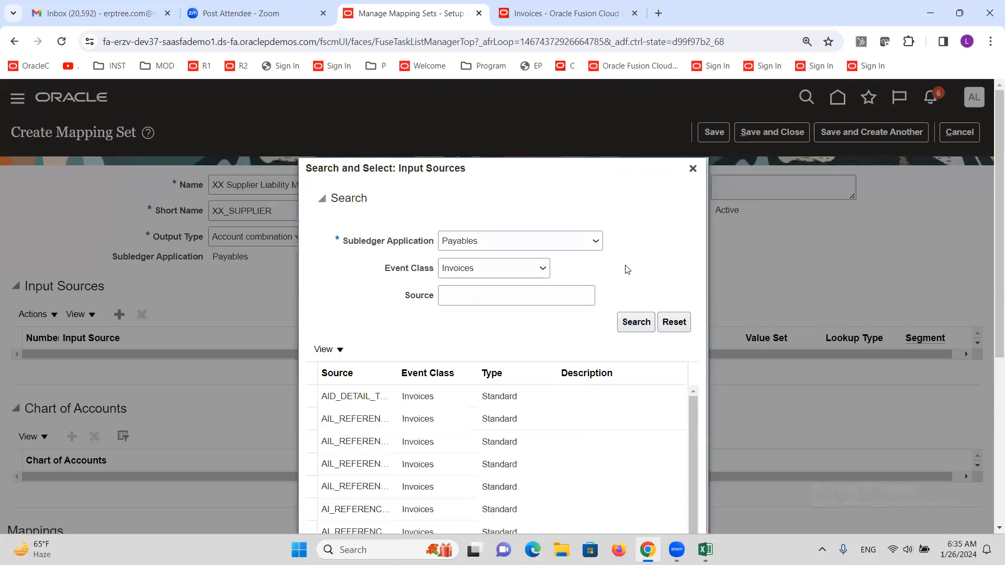
scroll(576, 273, down, 4)
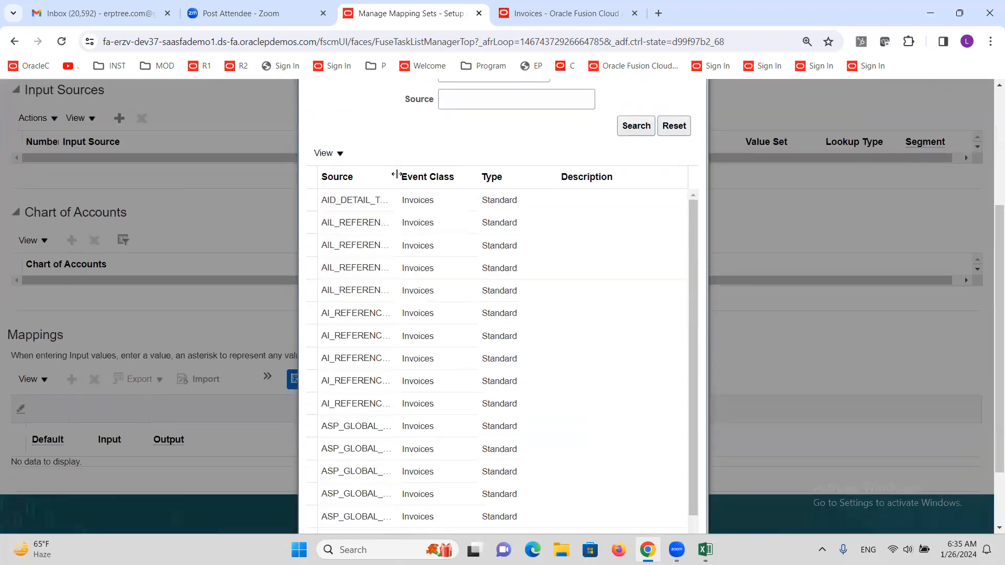
drag(397, 175, 479, 177)
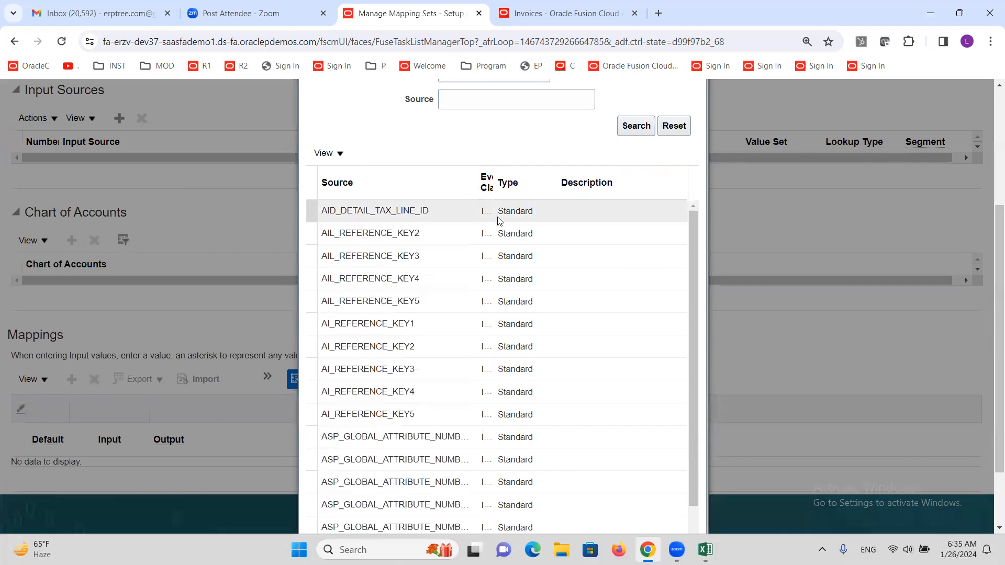
Step: Look through the Invoices input sources for one that identifies the supplier, examining the Invoice Supplier entries
scroll(408, 314, down, 2)
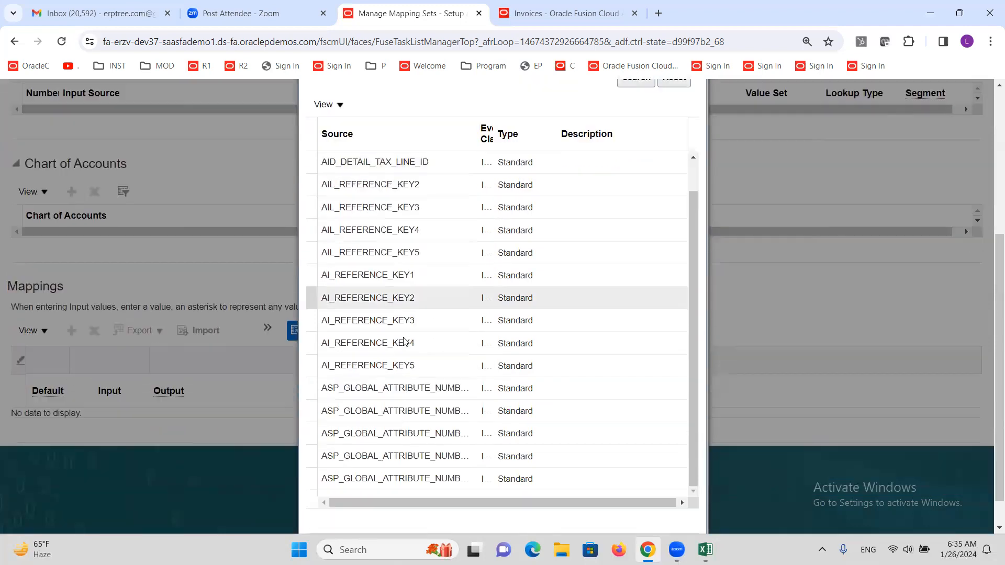
scroll(419, 325, down, 8)
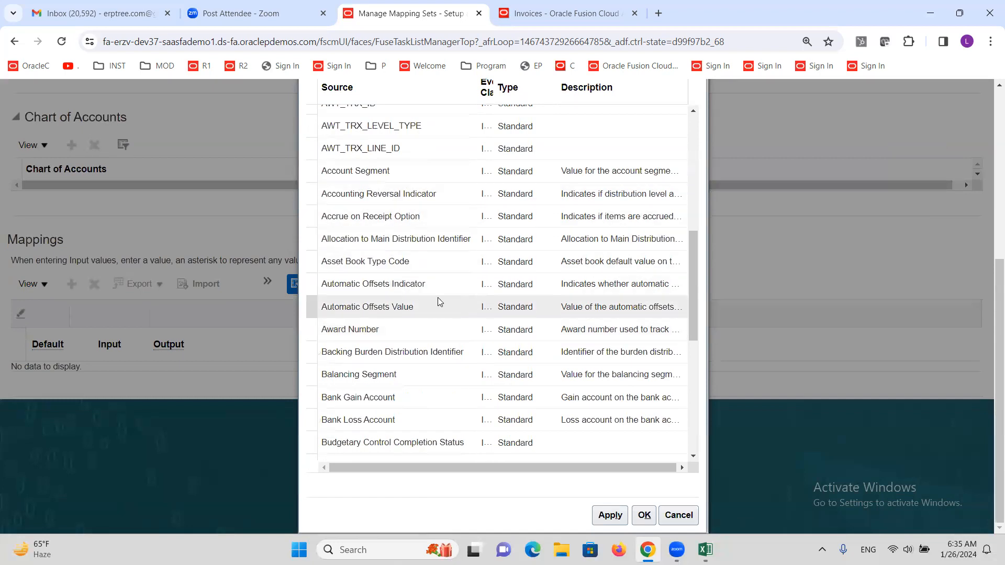
scroll(410, 192, down, 3)
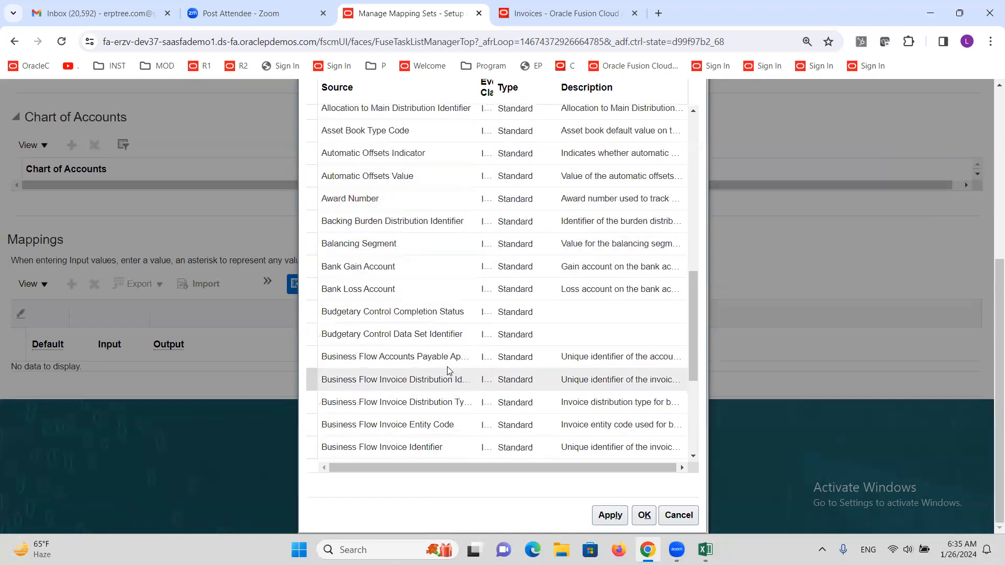
scroll(436, 367, down, 4)
scroll(436, 352, down, 5)
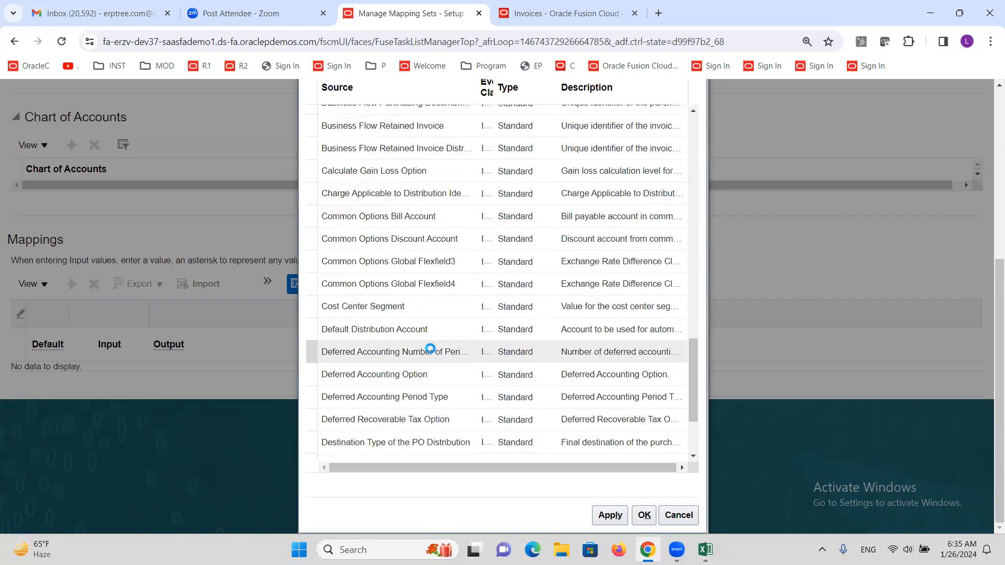
scroll(431, 350, down, 4)
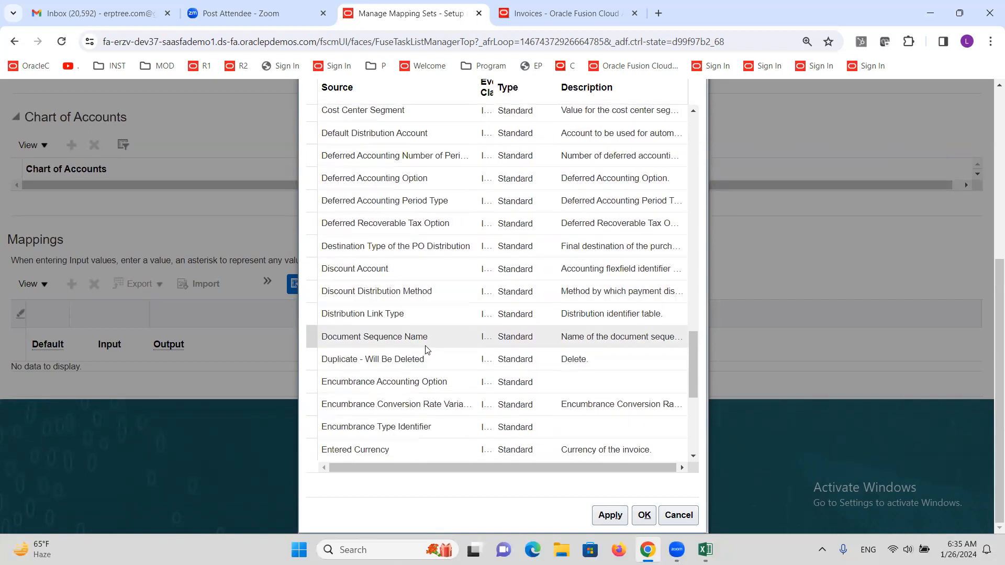
scroll(425, 350, down, 4)
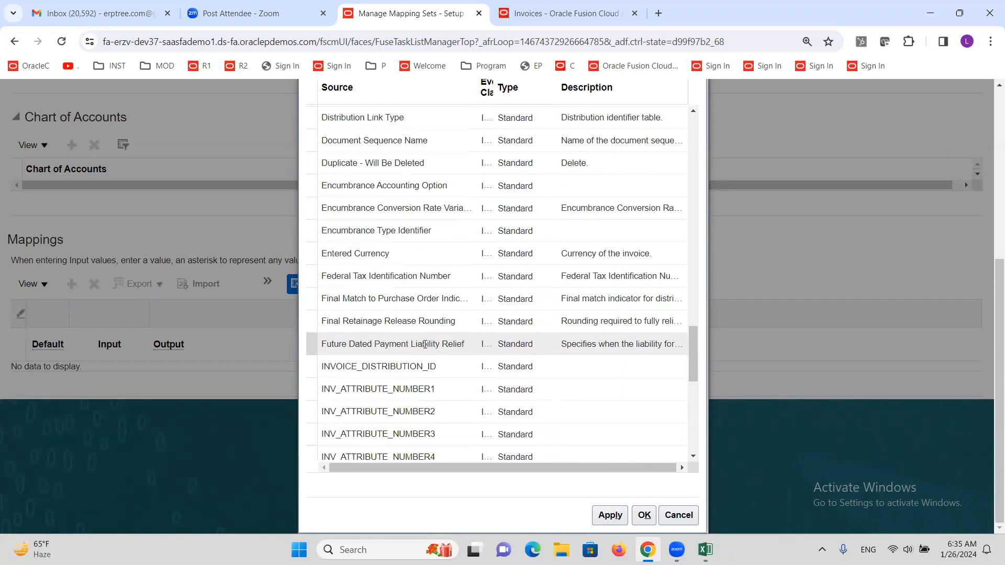
scroll(425, 344, down, 6)
scroll(424, 343, down, 3)
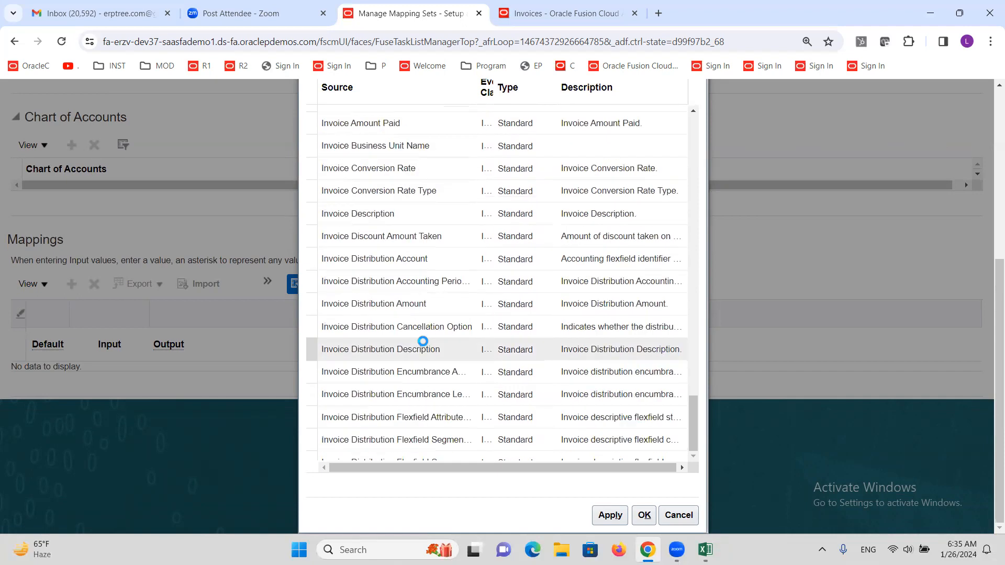
scroll(424, 343, down, 4)
scroll(425, 345, down, 4)
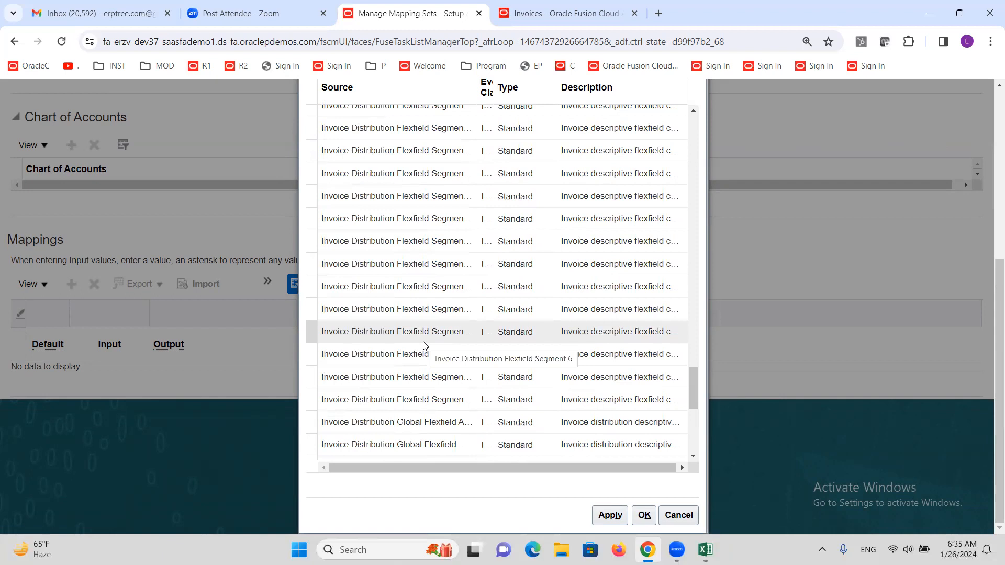
scroll(425, 344, down, 4)
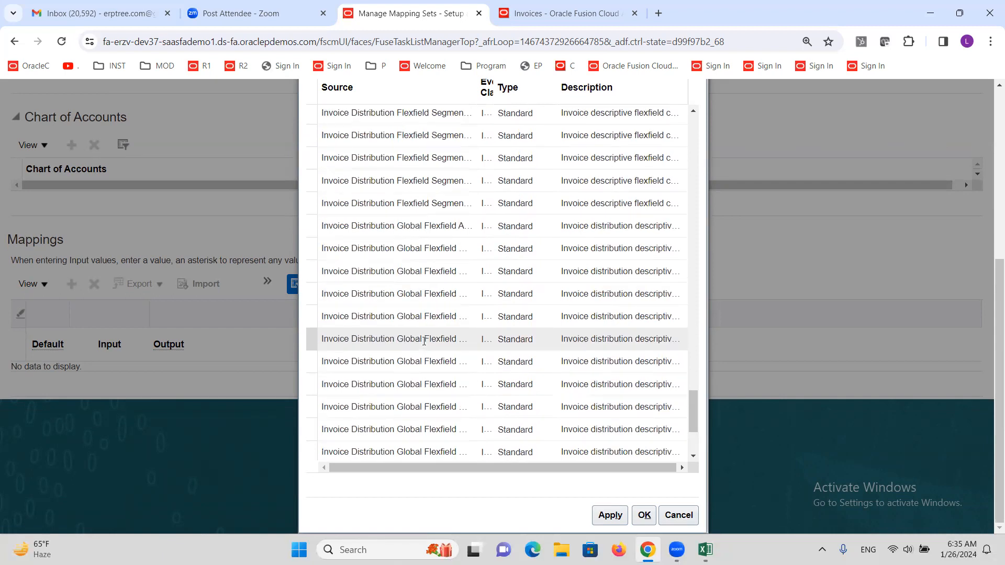
scroll(425, 342, down, 1)
scroll(424, 341, down, 4)
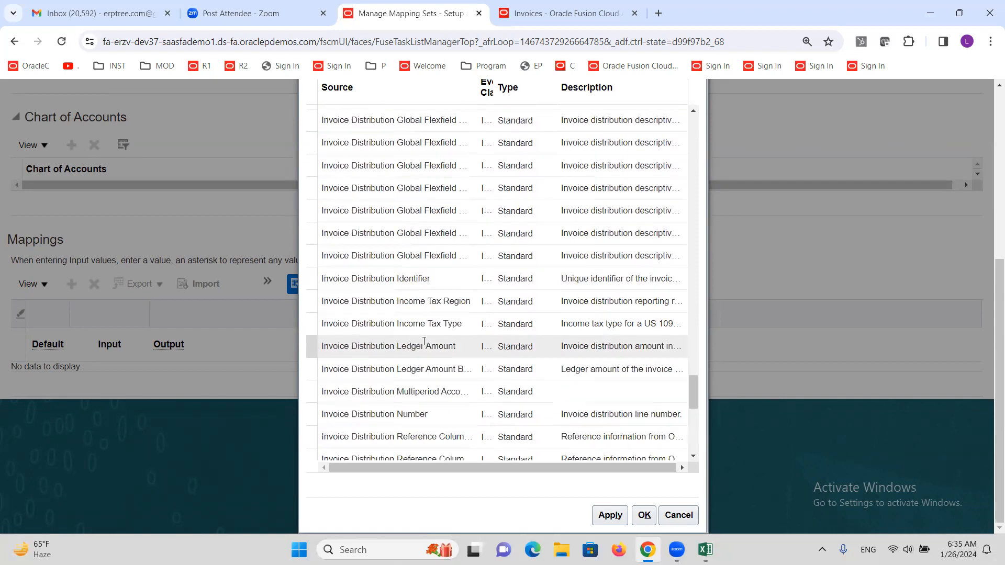
scroll(424, 342, down, 11)
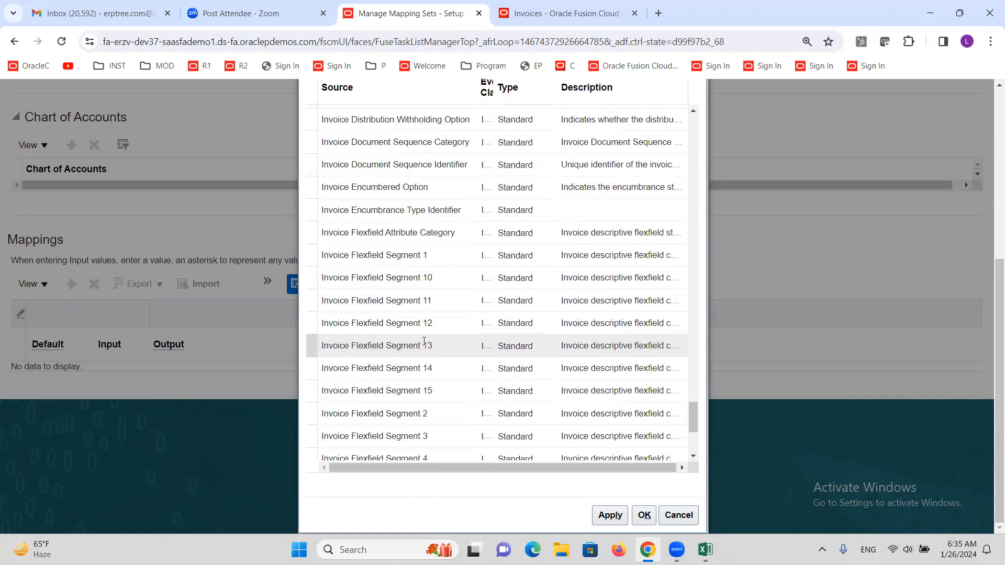
scroll(424, 341, down, 15)
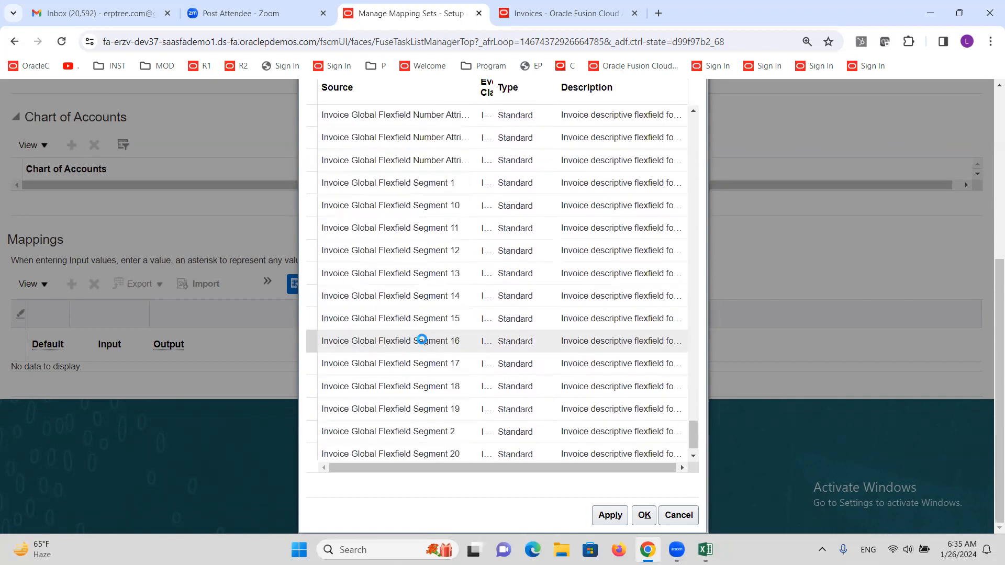
scroll(424, 341, down, 1)
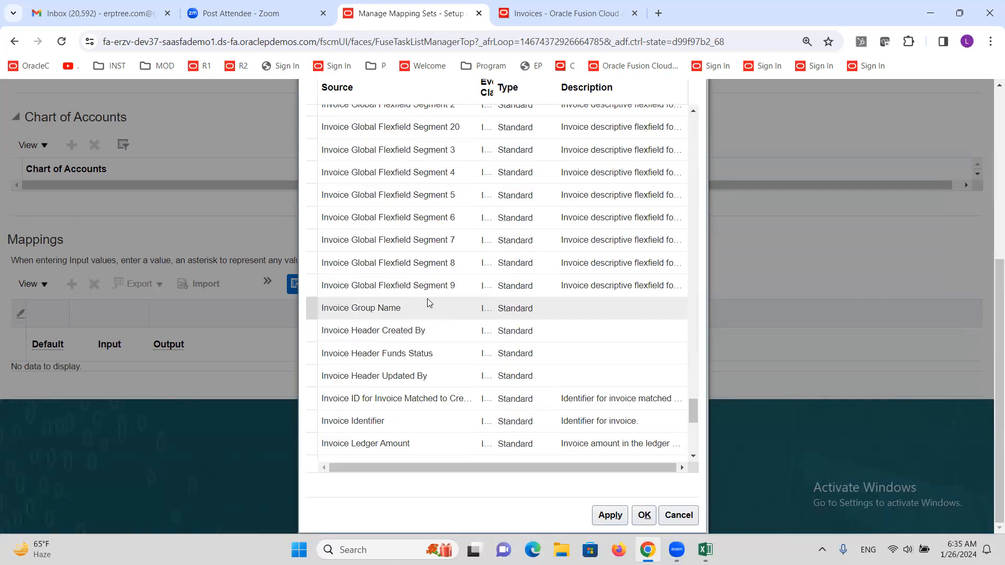
scroll(405, 306, down, 5)
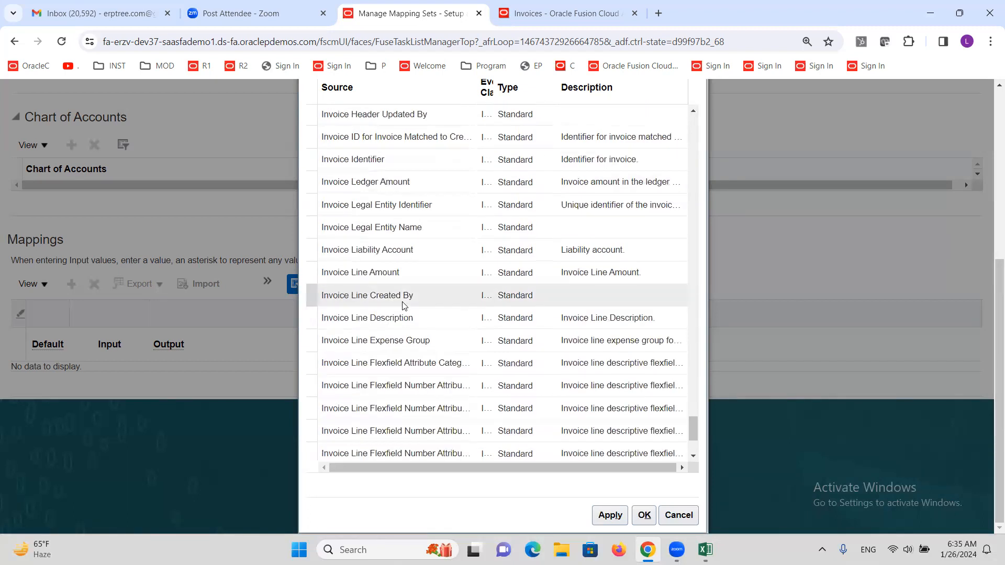
scroll(402, 304, down, 3)
scroll(398, 295, down, 5)
scroll(397, 294, down, 10)
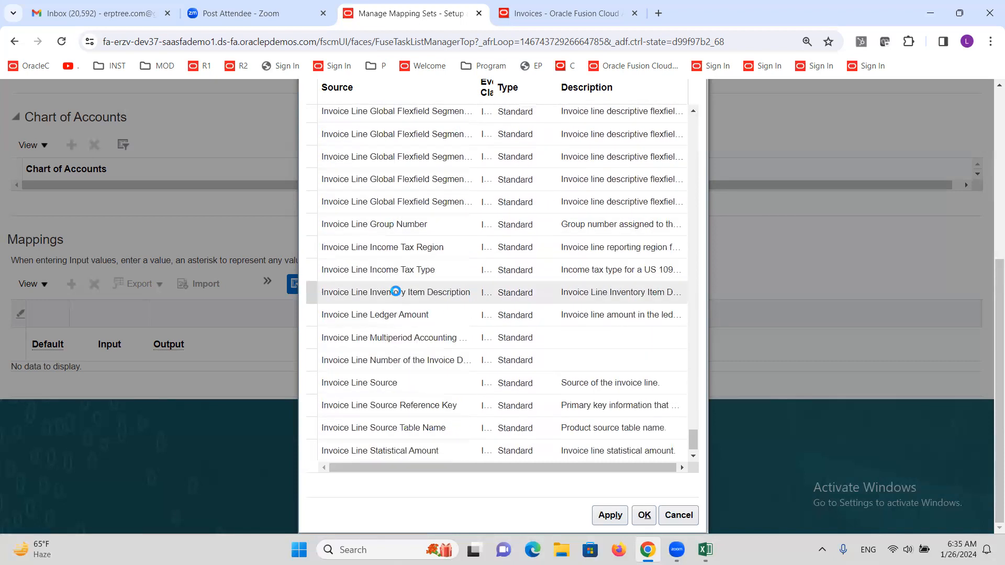
scroll(396, 296, down, 6)
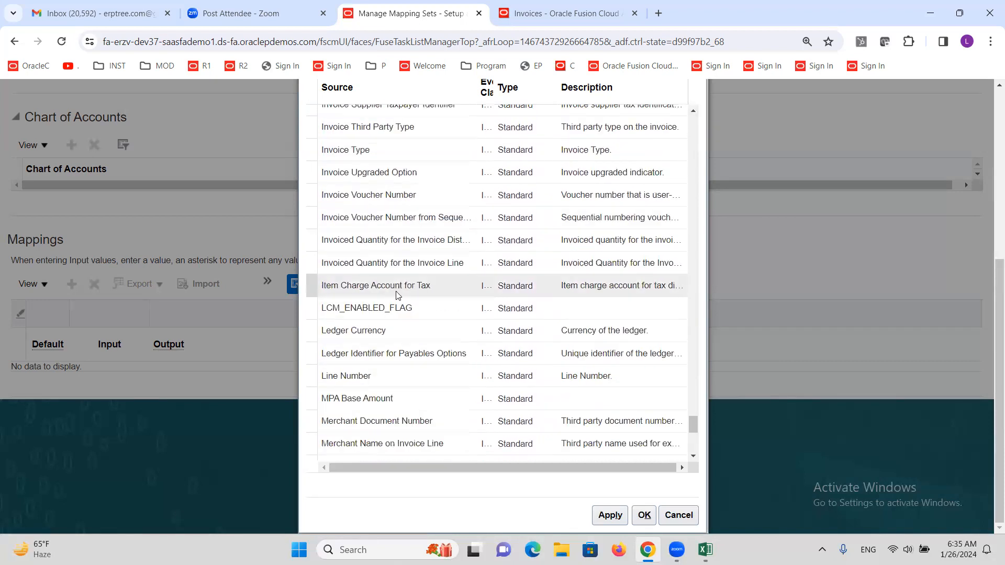
scroll(396, 296, up, 1)
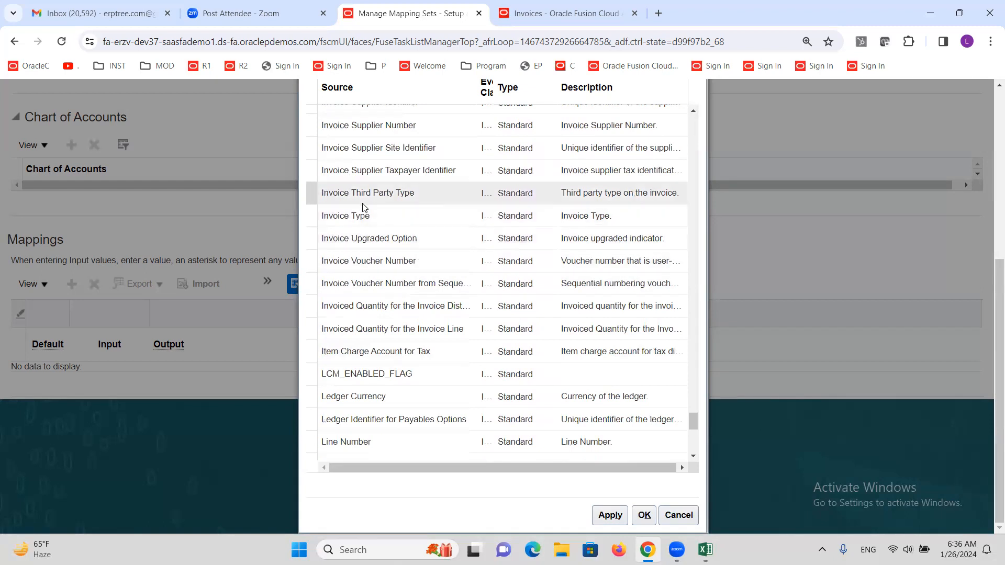
scroll(370, 241, up, 1)
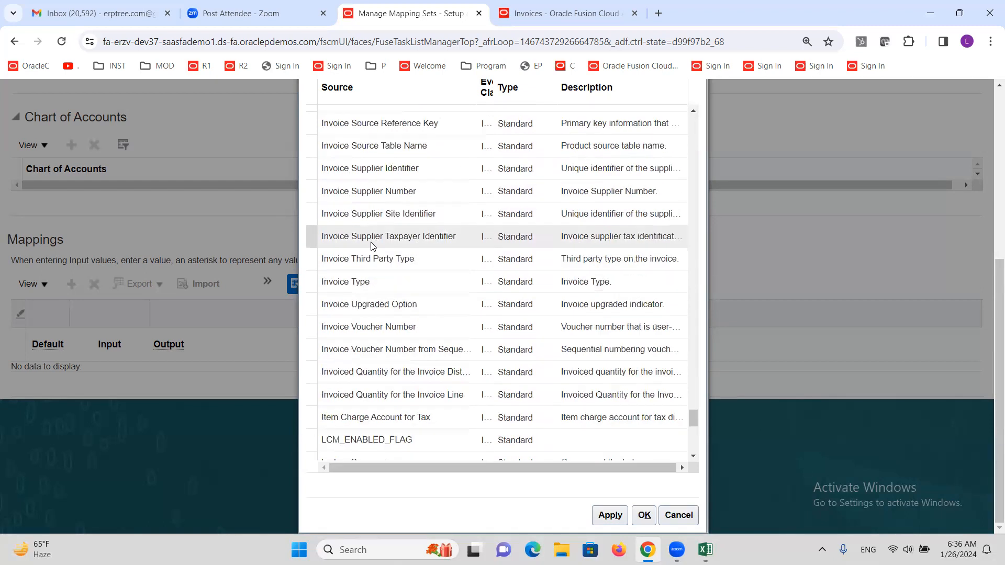
scroll(364, 309, up, 1)
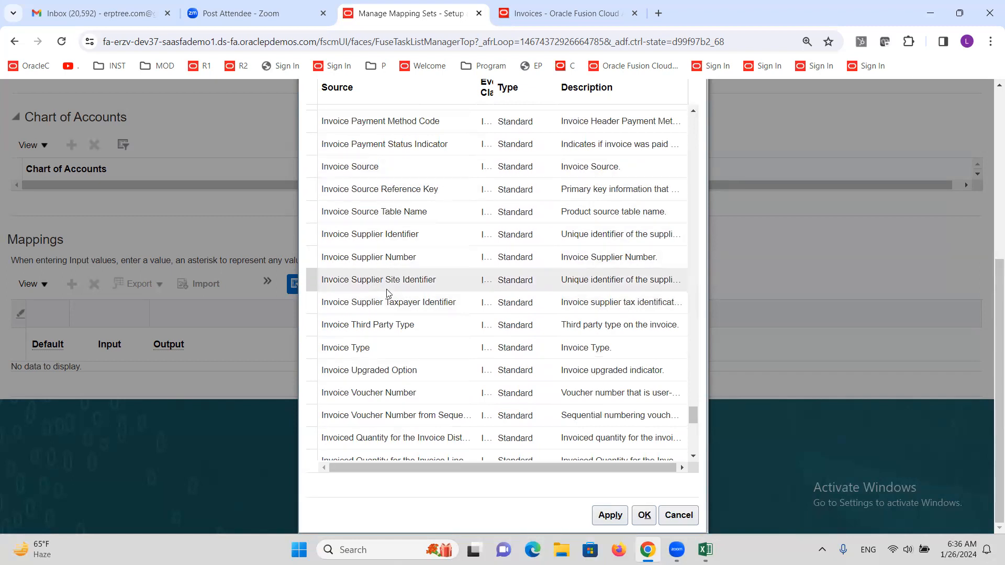
Step: Look through the remaining input sources, past the purchase order entries to those for the supplier, and dismiss the warning
scroll(387, 289, down, 3)
scroll(387, 290, down, 9)
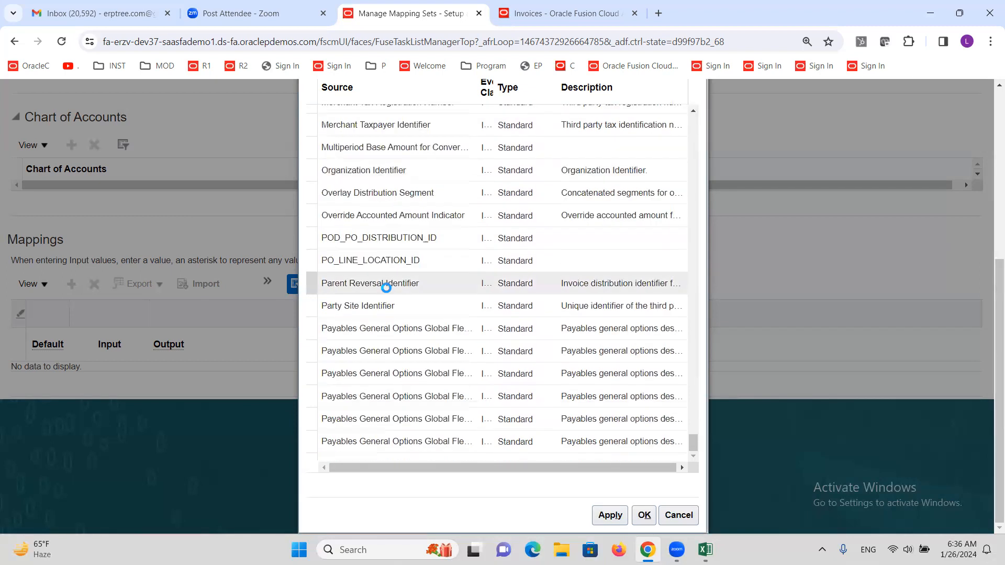
scroll(387, 289, down, 12)
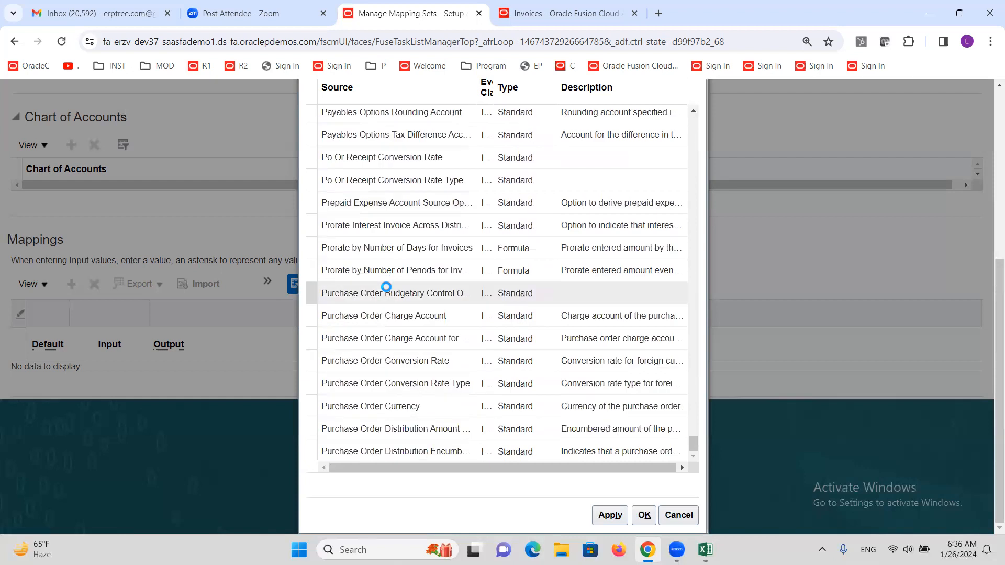
scroll(387, 288, down, 10)
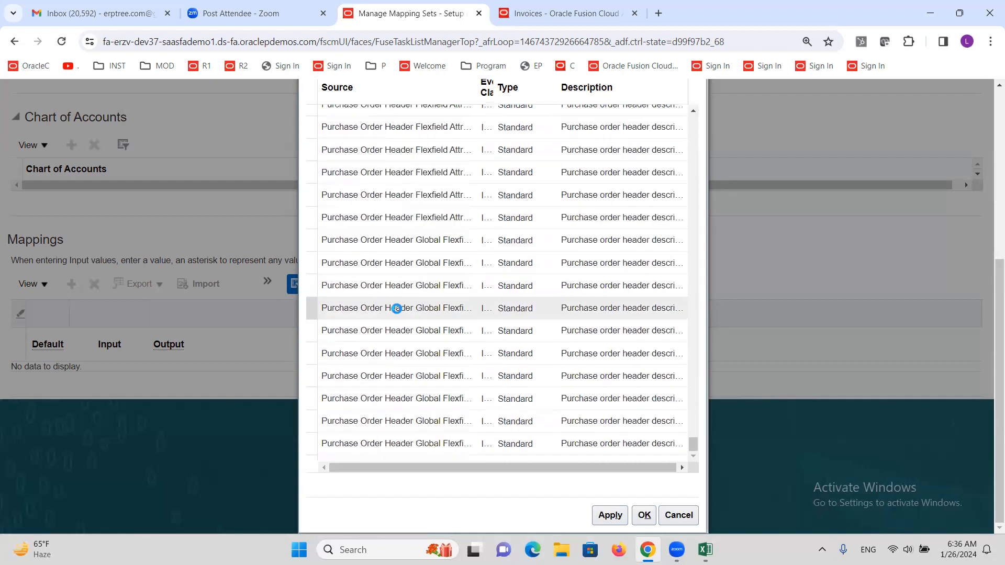
scroll(397, 309, down, 10)
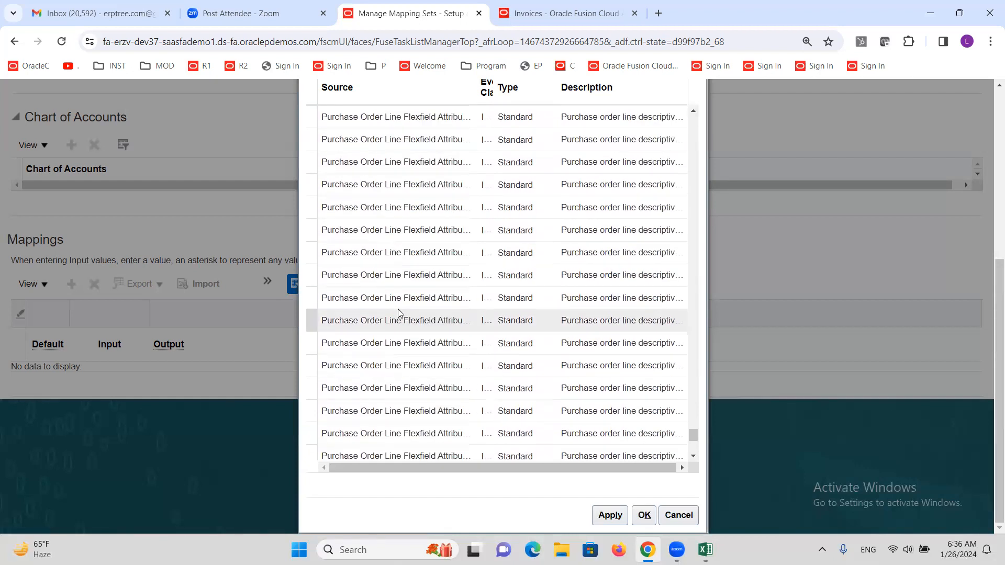
scroll(419, 324, down, 6)
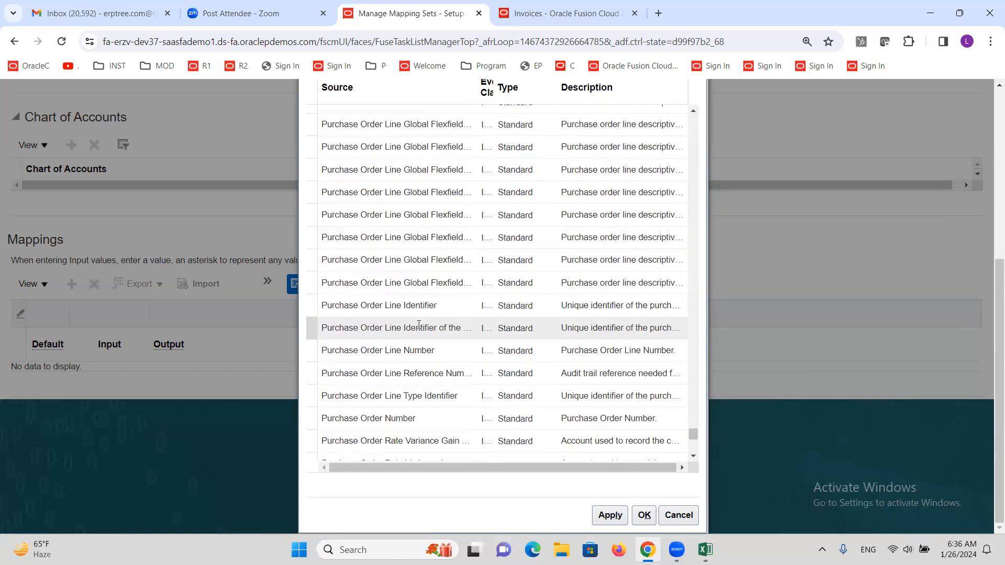
scroll(417, 322, down, 8)
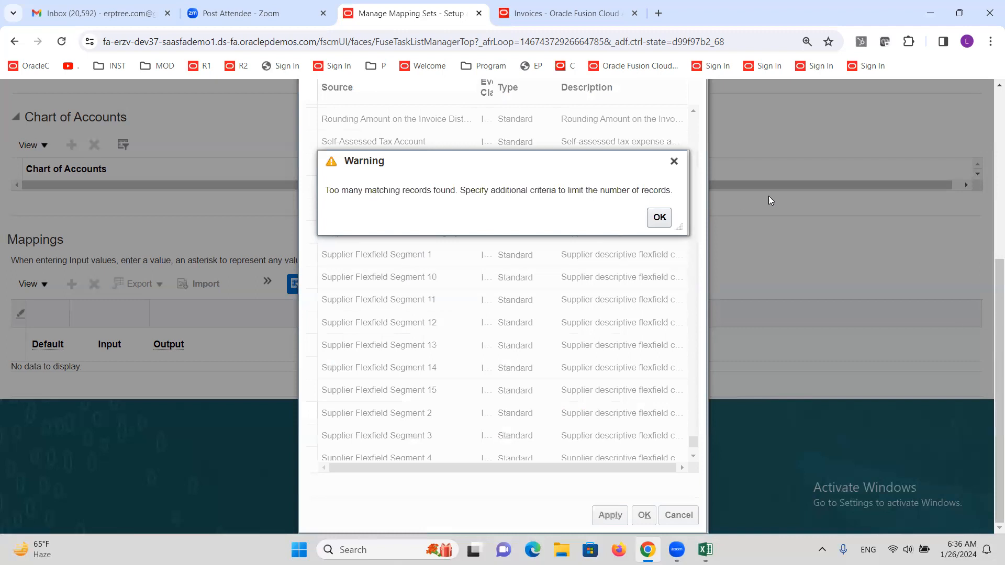
click(674, 161)
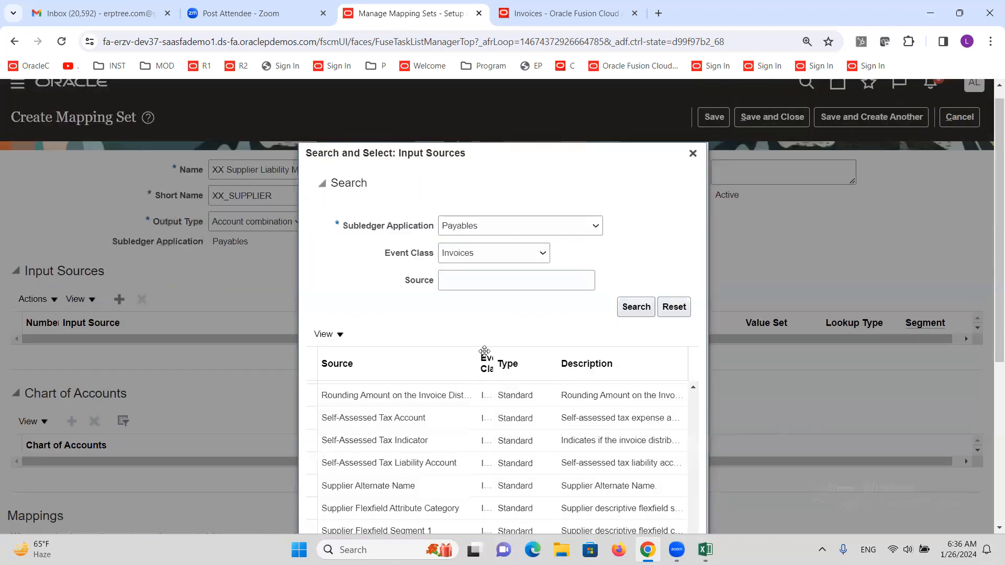
Step: Search the Payables input sources of the Invoices event class for the source "Supplier"
scroll(483, 386, down, 3)
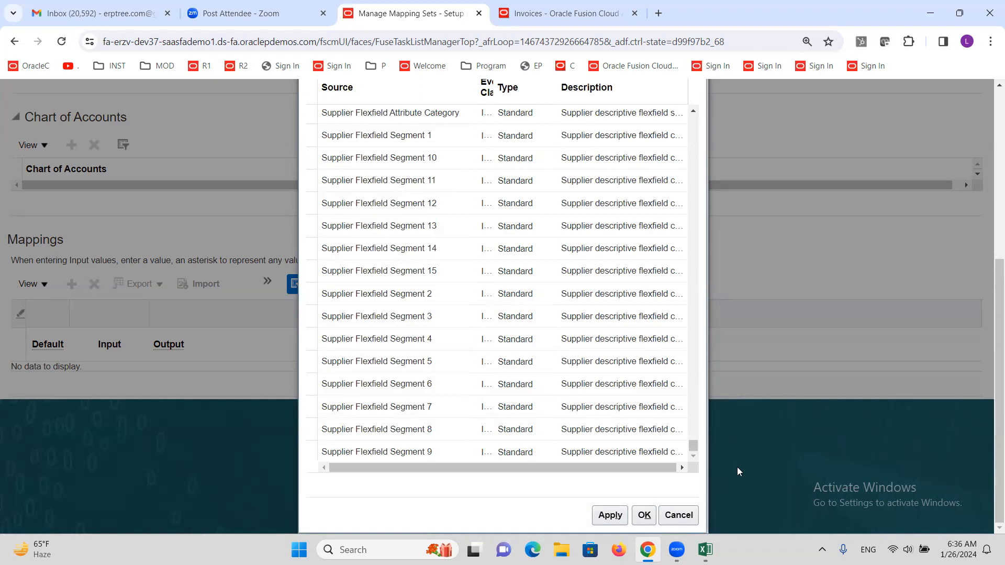
scroll(661, 403, up, 15)
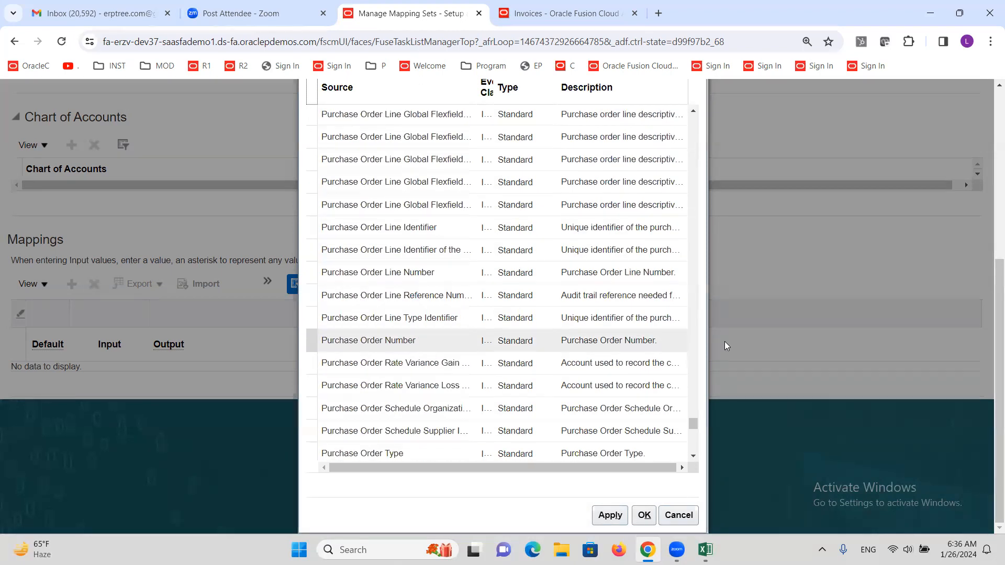
click(487, 301)
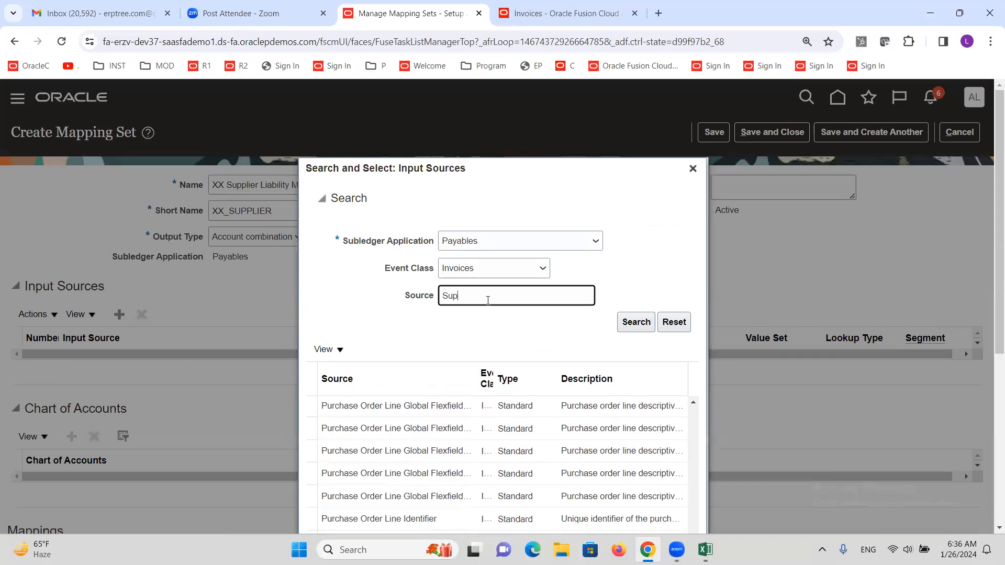
click(618, 326)
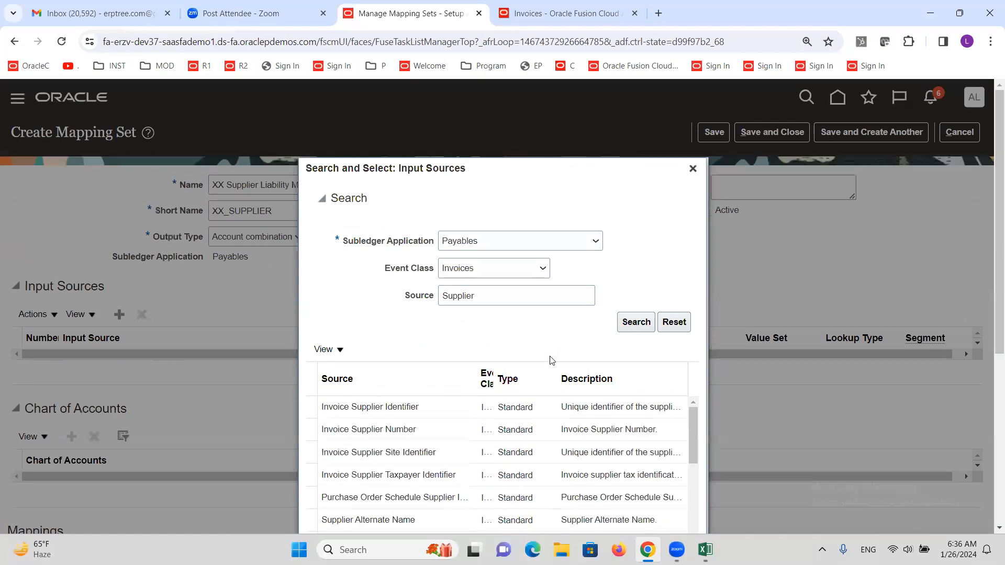
Step: Find Supplier Name among the matching sources and add it as the mapping set's input source
scroll(487, 332, down, 3)
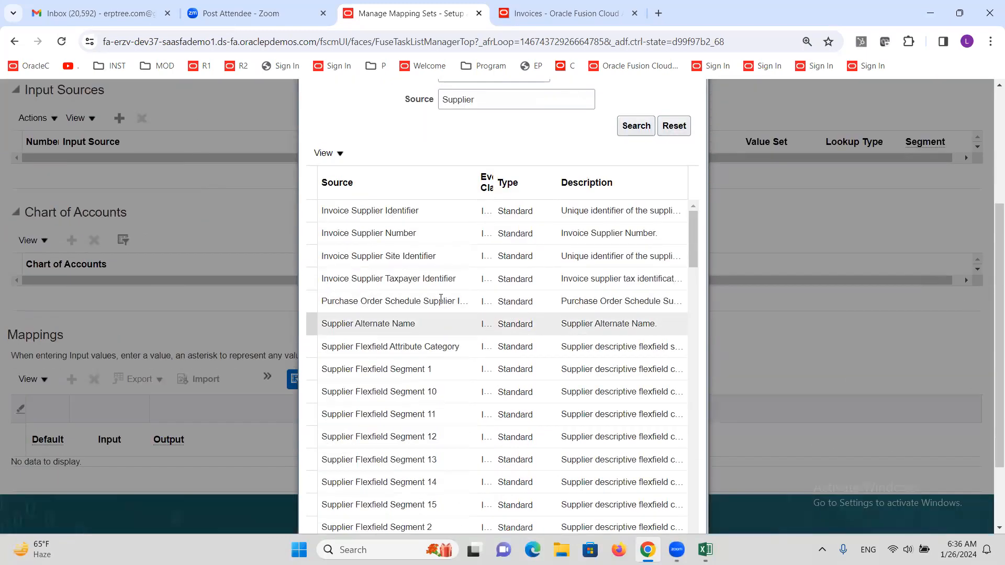
scroll(460, 288, down, 5)
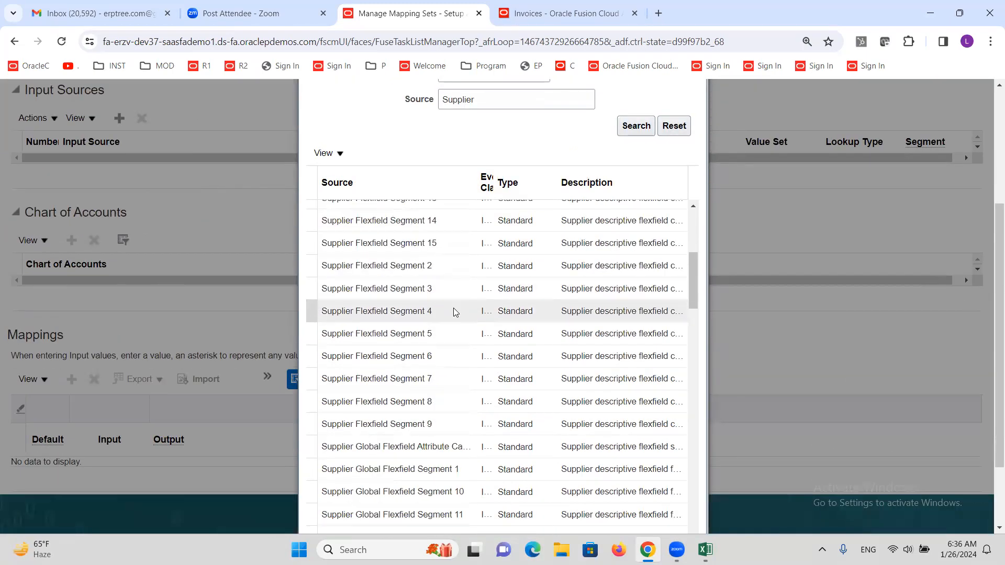
scroll(454, 312, down, 6)
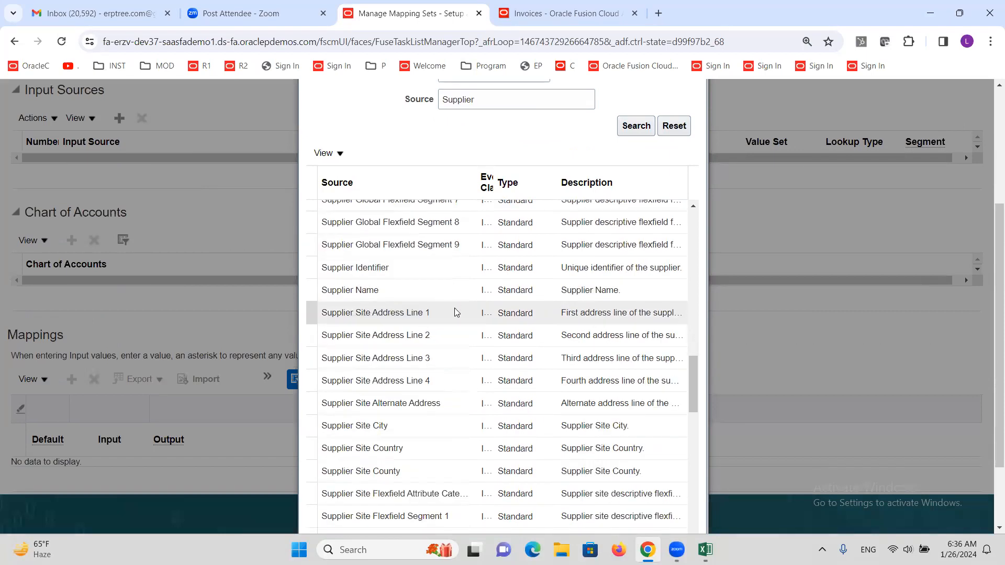
scroll(454, 312, down, 4)
scroll(455, 310, down, 8)
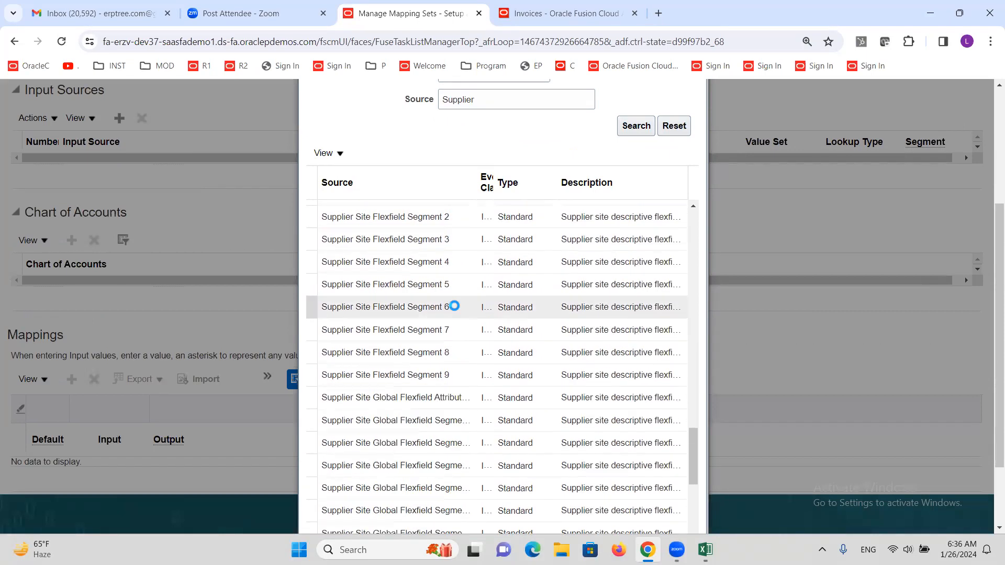
scroll(455, 306, down, 3)
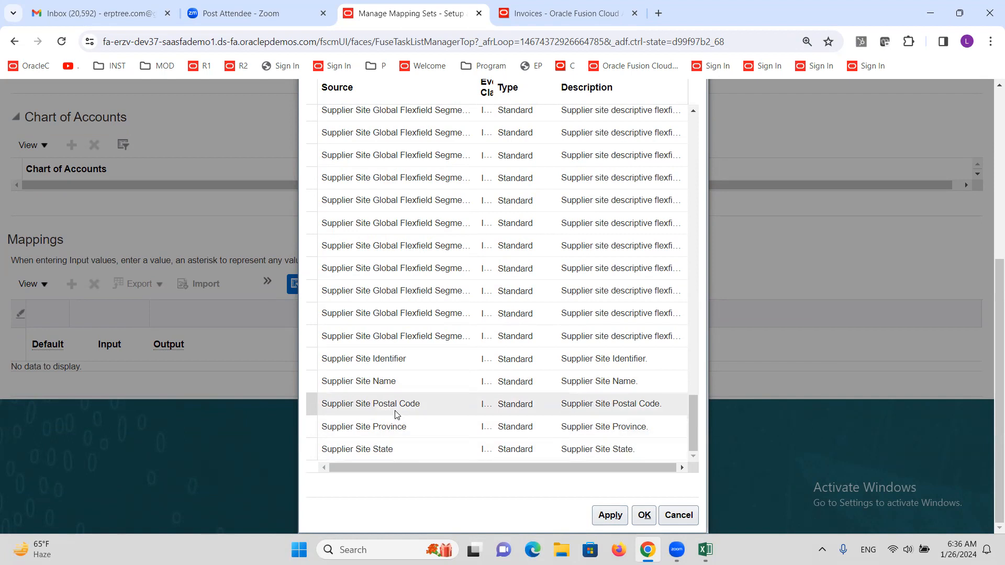
click(391, 382)
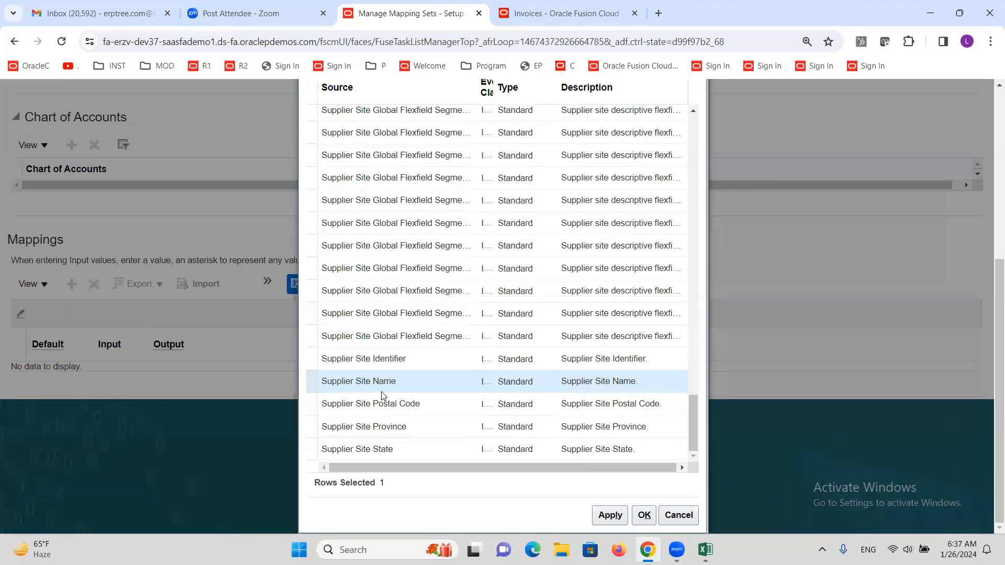
drag(693, 439, 679, 289)
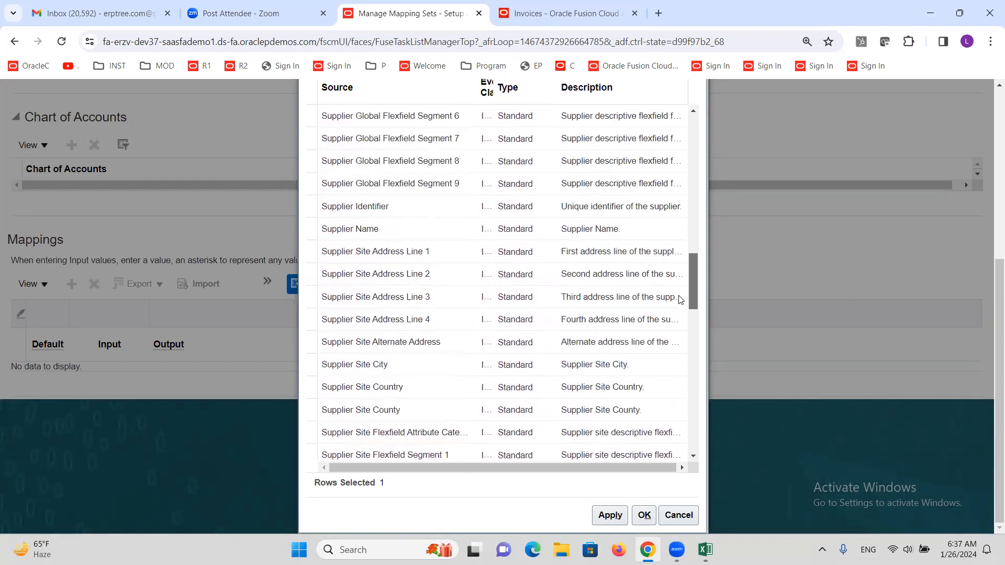
click(345, 227)
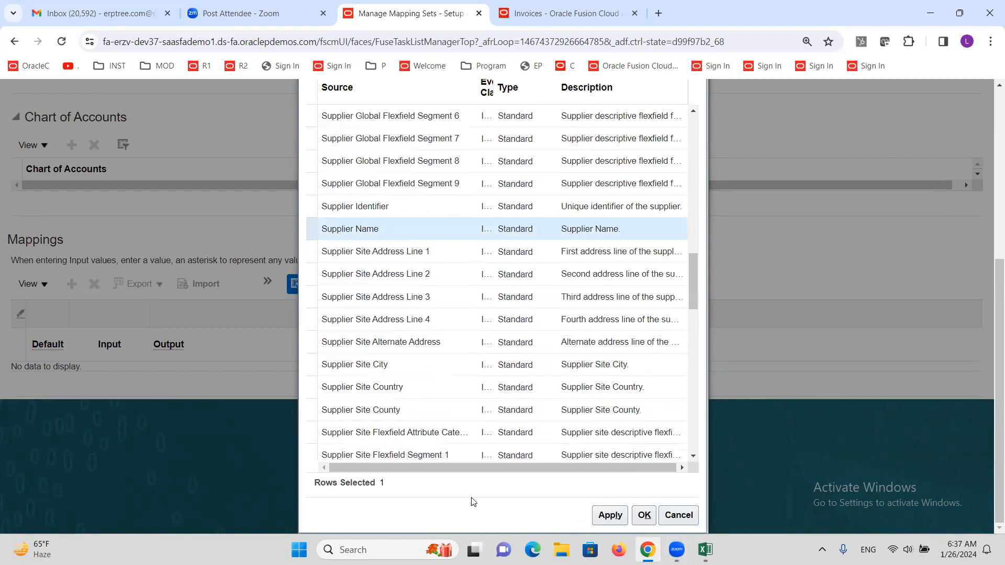
click(645, 518)
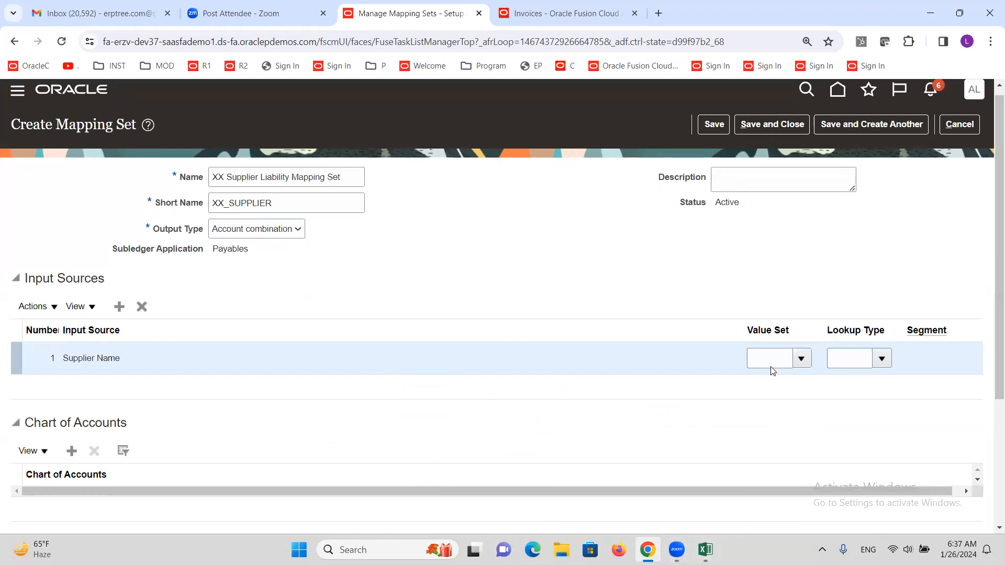
Step: Run an advanced search for value sets containing "SUPPLIER" for the Supplier Name input source
click(771, 361)
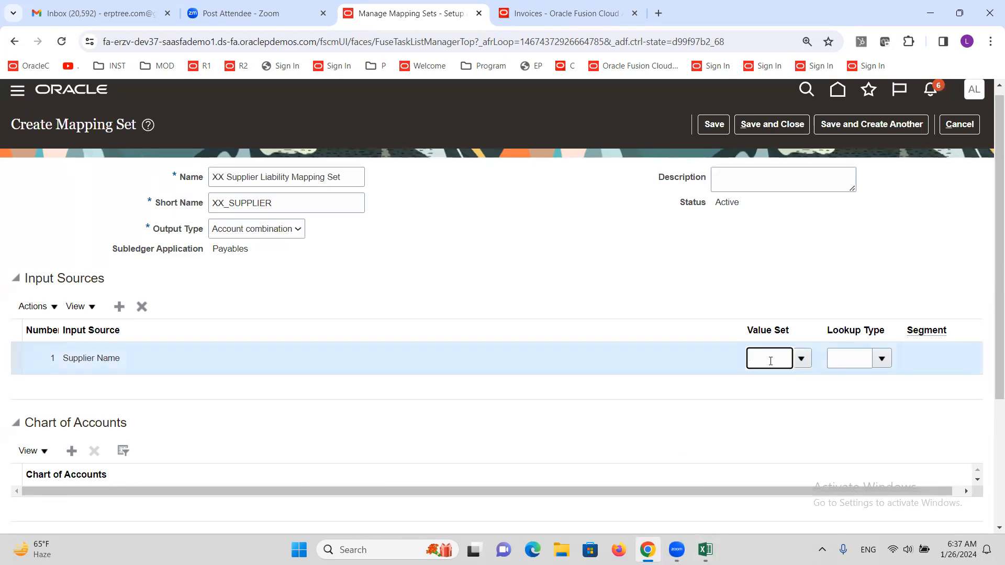
click(801, 360)
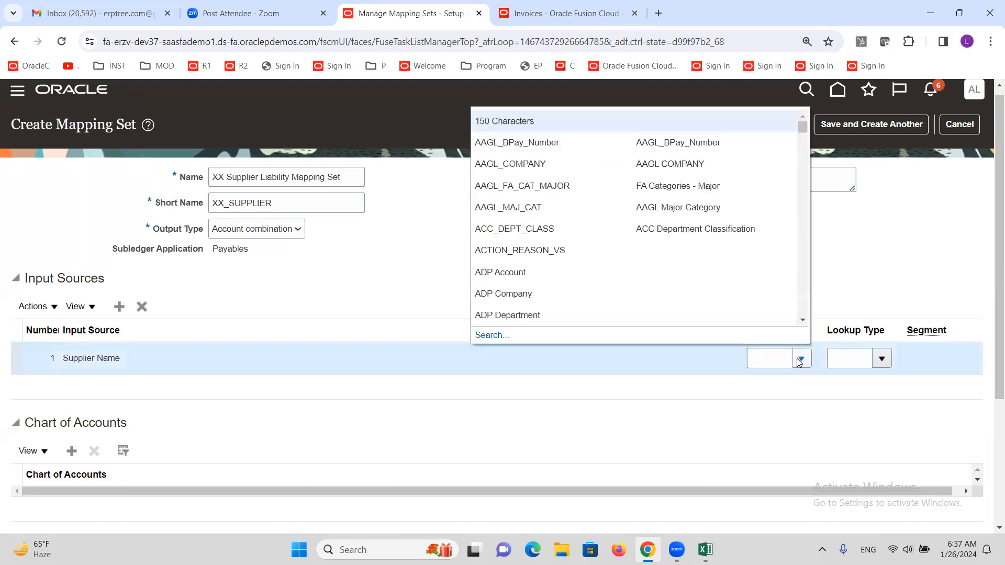
click(492, 335)
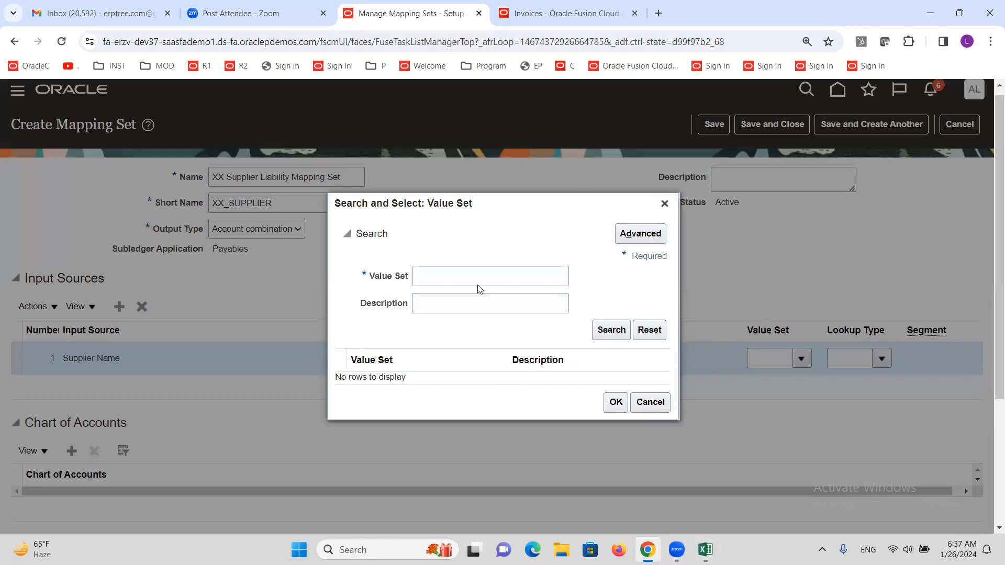
click(645, 242)
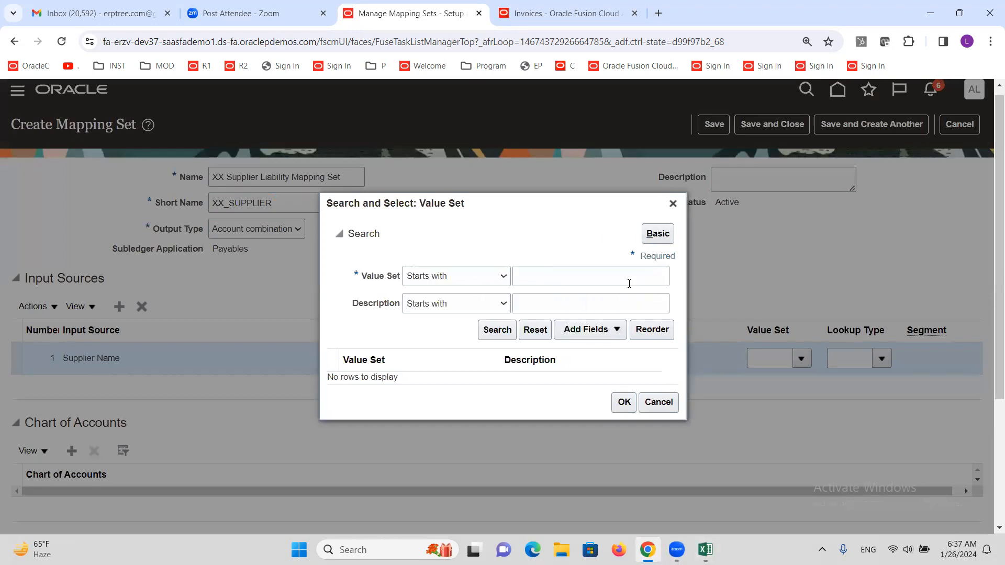
click(502, 276)
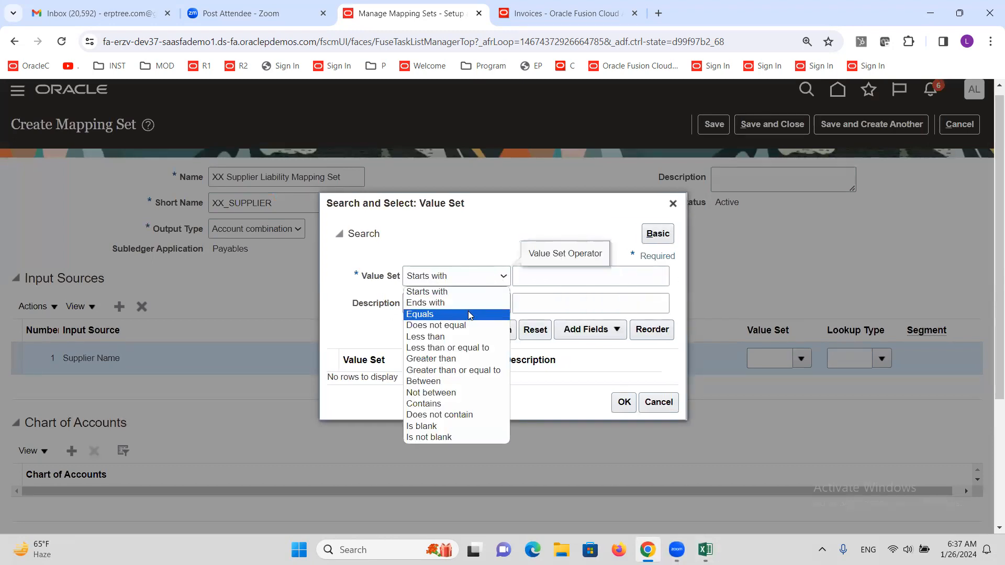
click(468, 404)
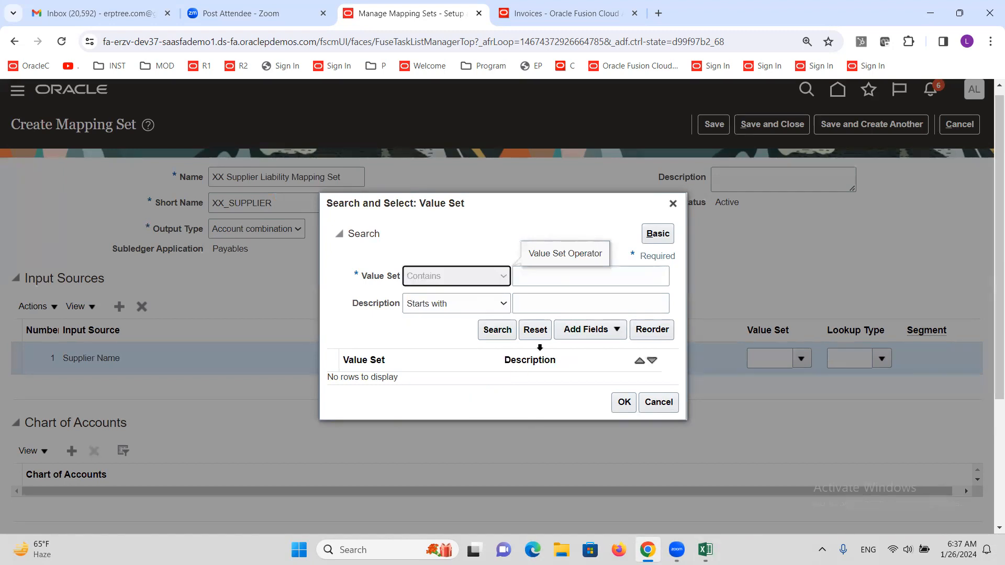
click(558, 280)
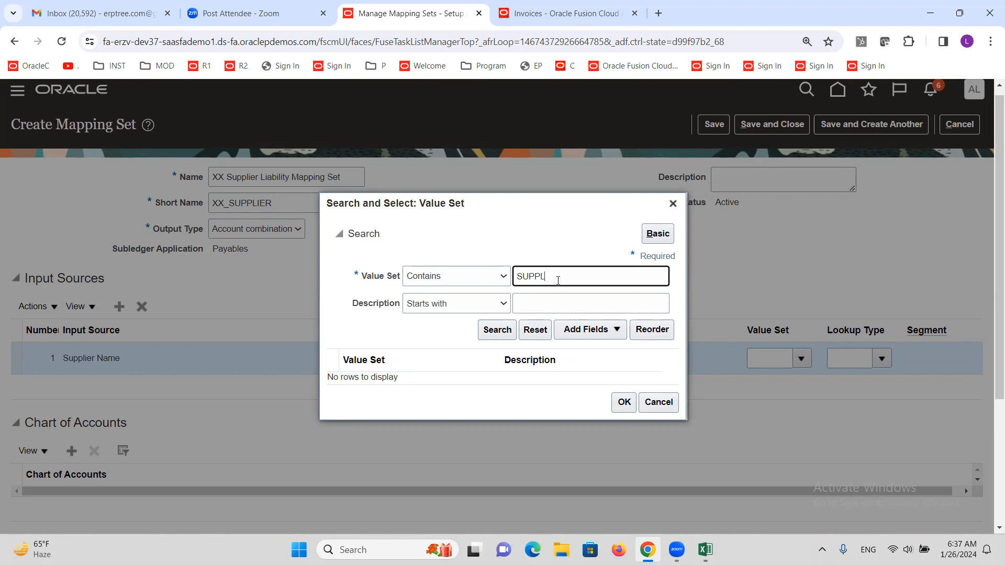
click(504, 329)
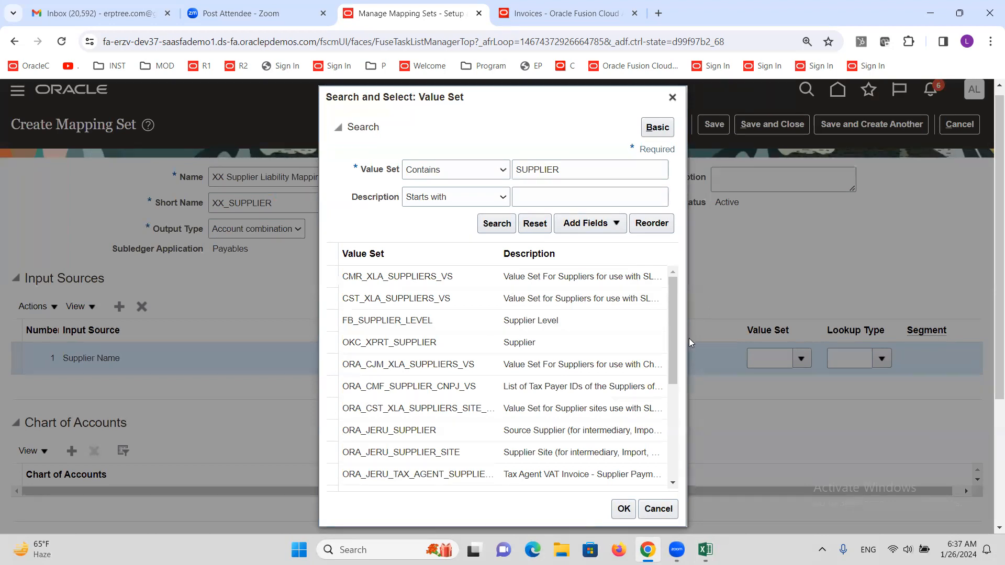
Step: Assign the value set ORA_PO_TAB_SUPPLIER_VS to the Supplier Name input source and accept its use
drag(673, 333, 697, 450)
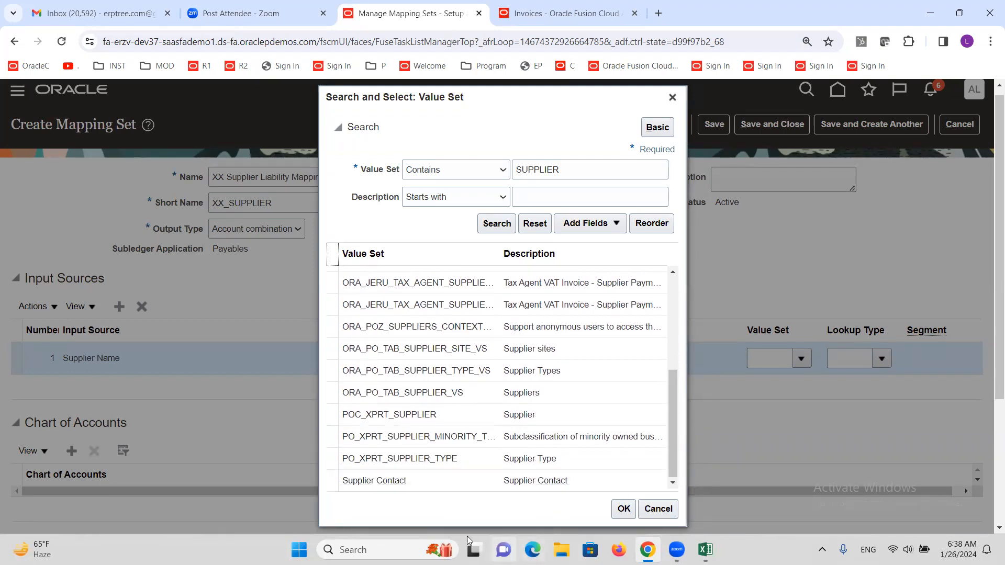
click(413, 392)
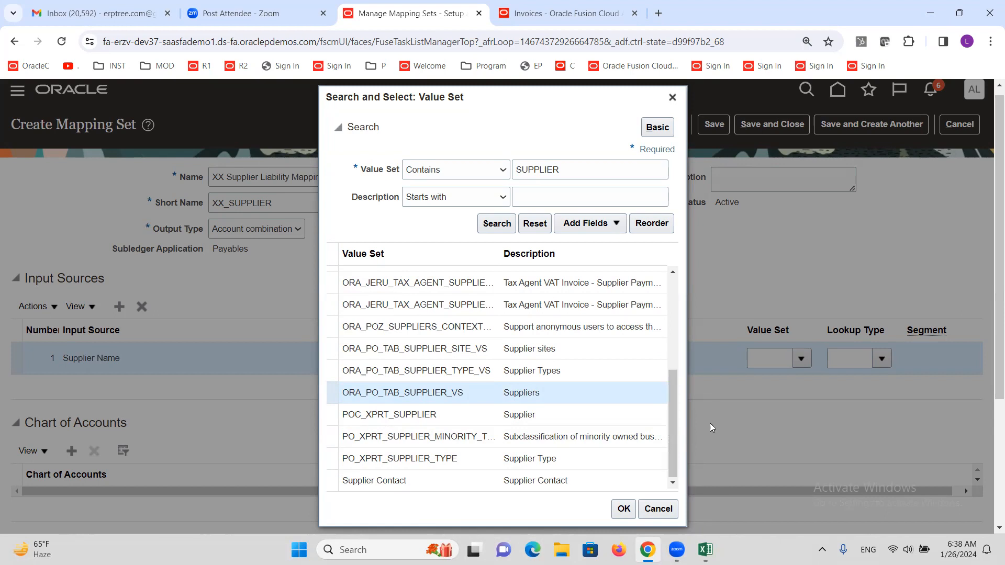
click(388, 414)
click(621, 512)
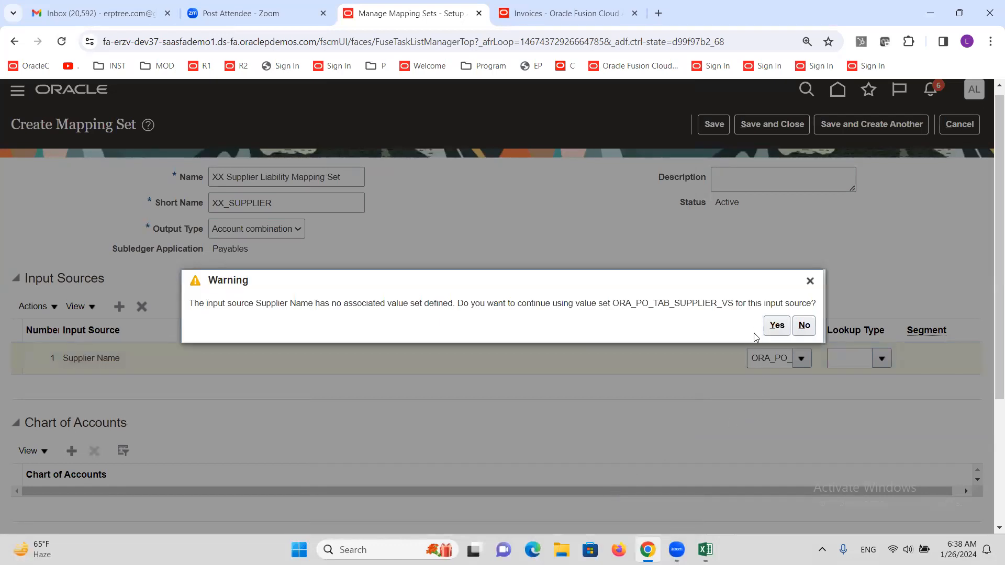
click(777, 327)
click(526, 299)
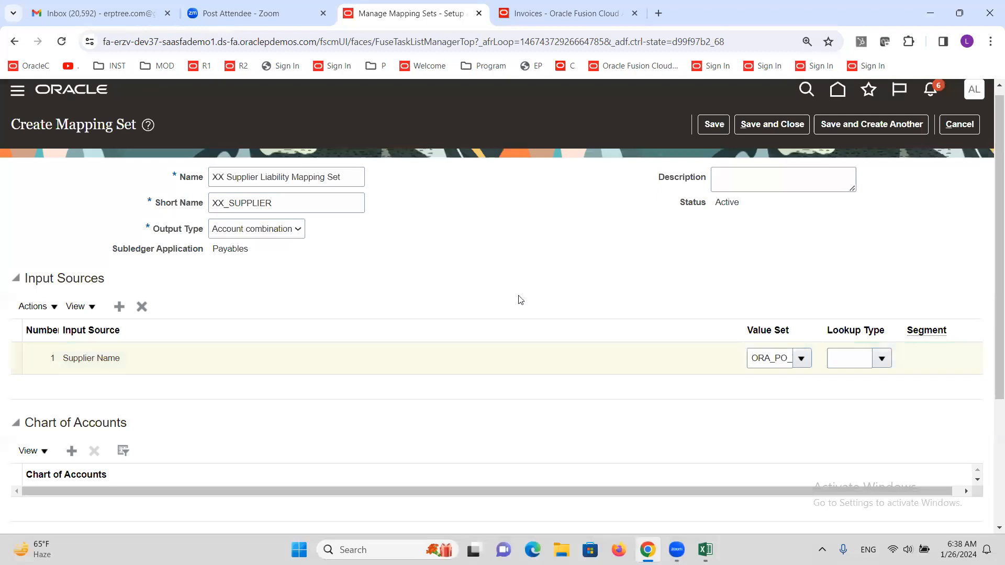
Step: Add the ALTINC chart of accounts to the mapping set
scroll(498, 288, down, 4)
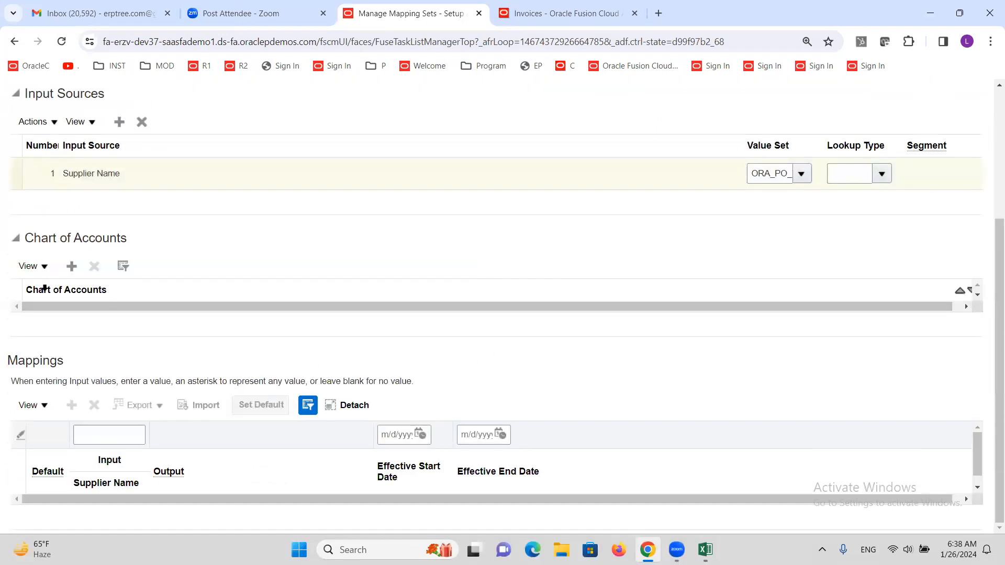
click(72, 266)
click(228, 320)
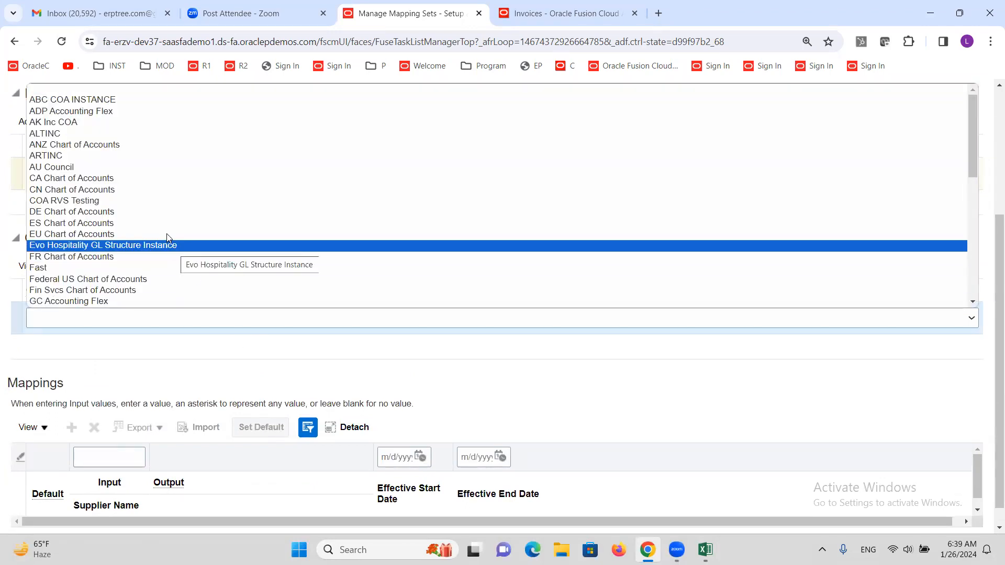
click(75, 134)
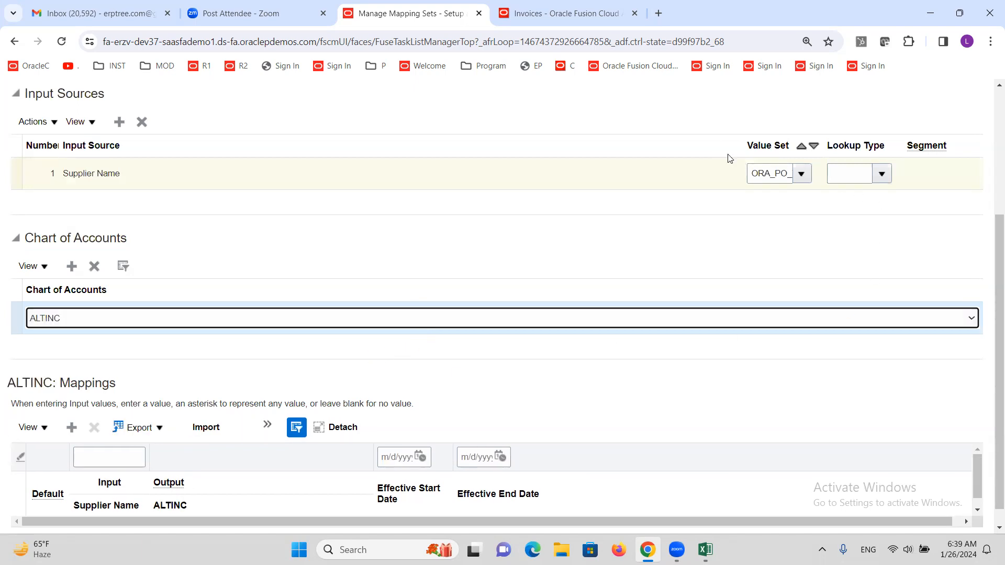
Step: Add a new row to the ALTINC mappings and open its list of supplier names
scroll(536, 268, down, 1)
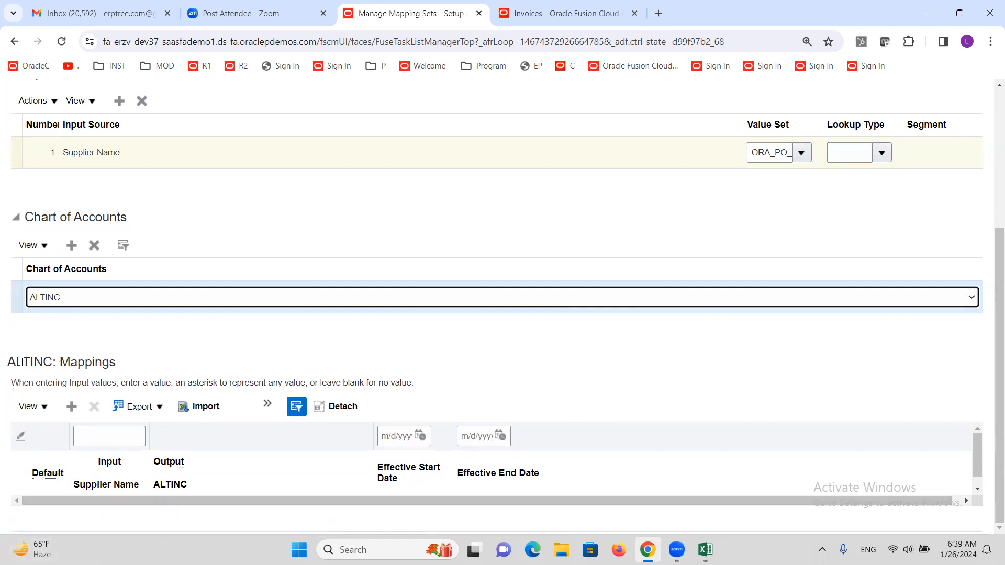
click(72, 408)
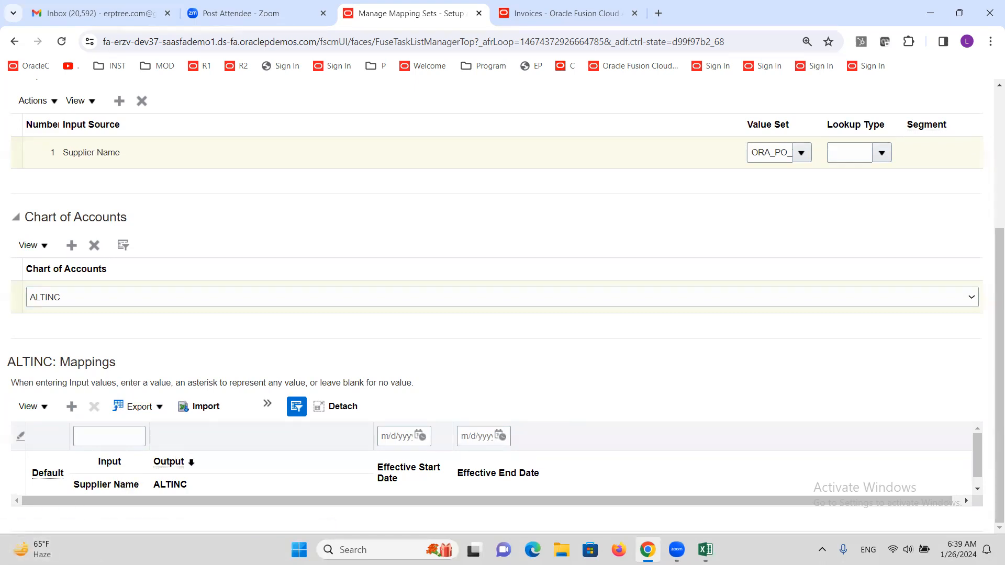
click(128, 488)
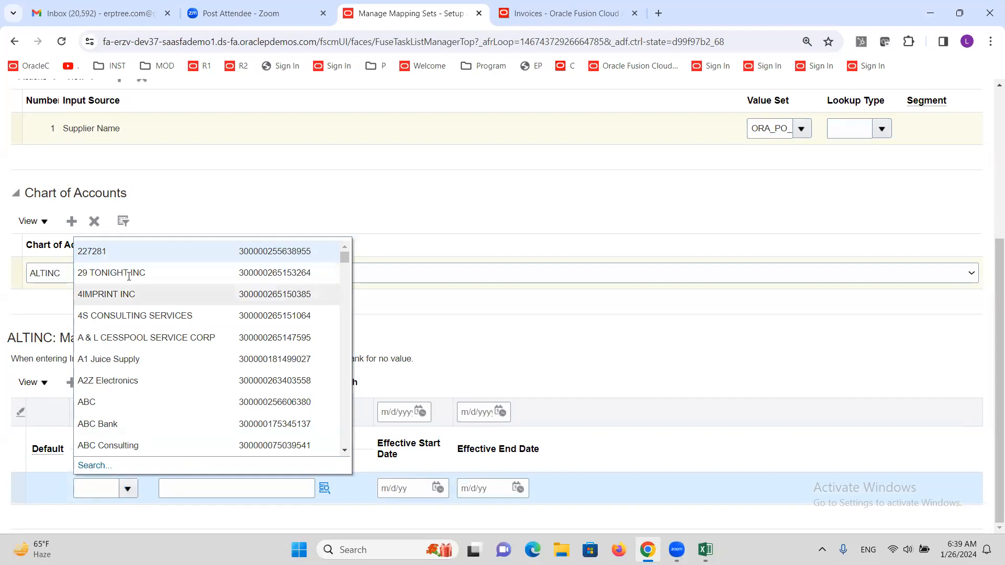
Step: Search the supplier names for "ALT" and set ALTINC Corporation as the input of the first ALTINC mapping row
scroll(498, 385, up, 4)
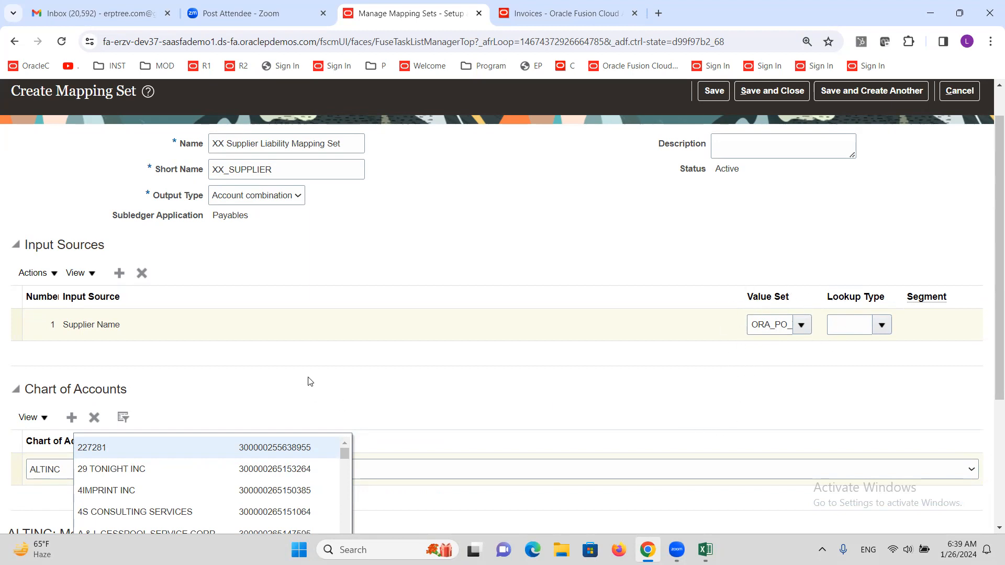
scroll(309, 381, down, 3)
click(93, 466)
click(479, 278)
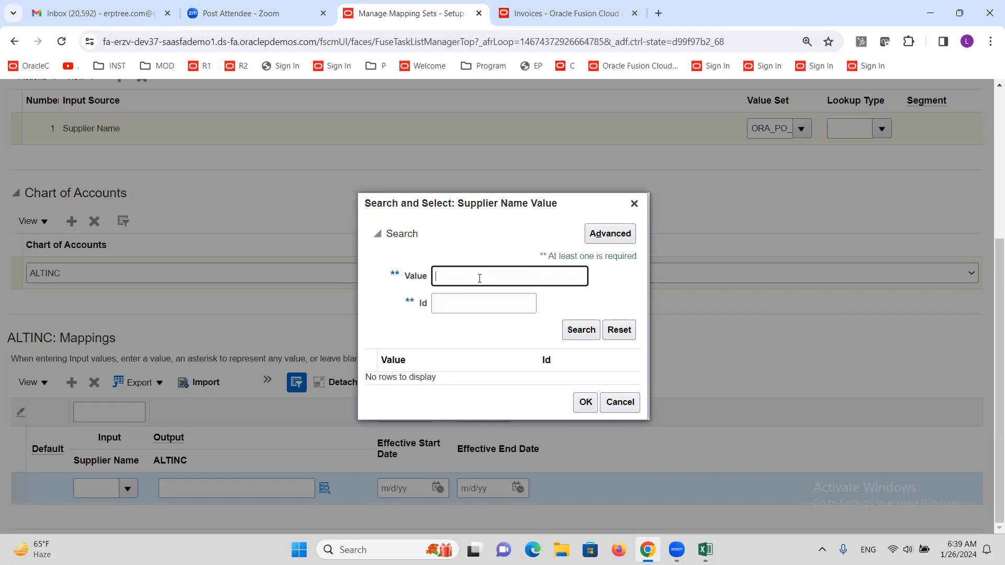
click(581, 330)
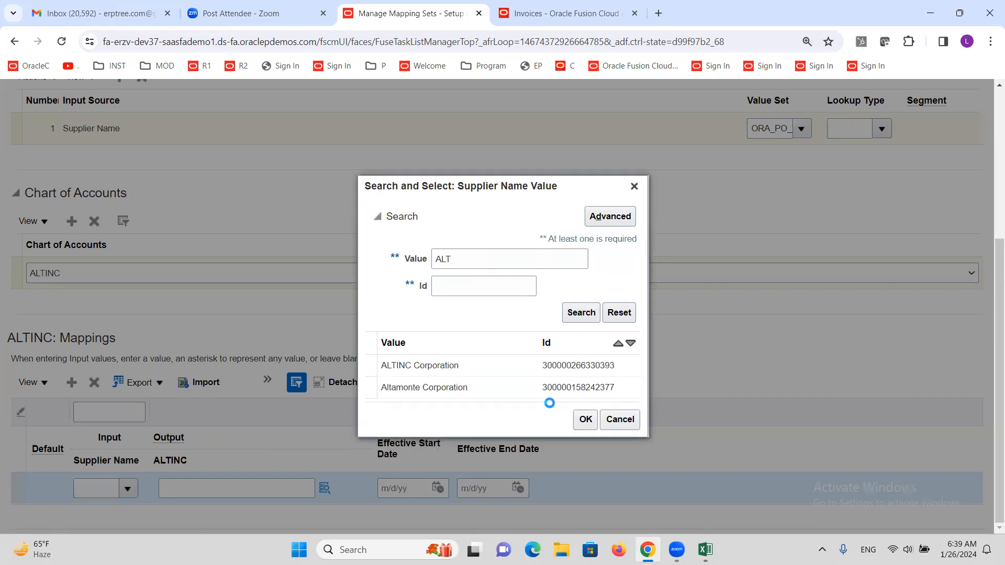
click(401, 369)
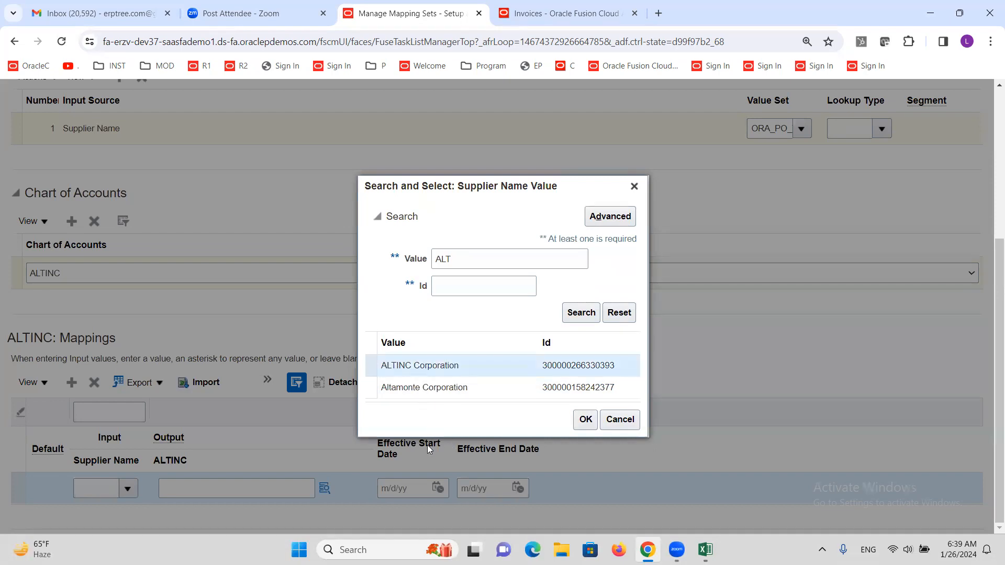
click(585, 425)
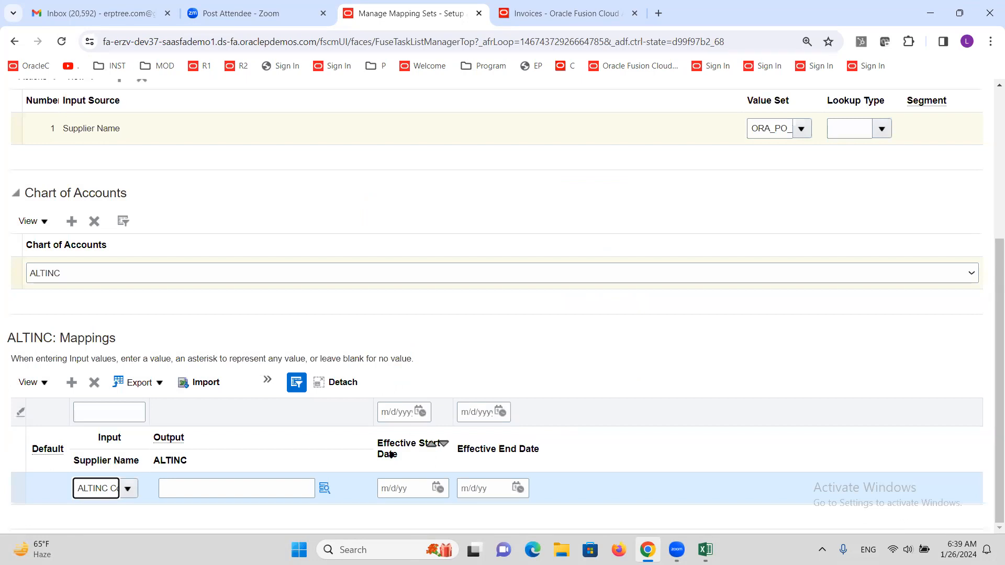
Step: Open the output account combination for the ALTINC Corporation row and set Company to 1000 and Cost Center to 0000
click(324, 489)
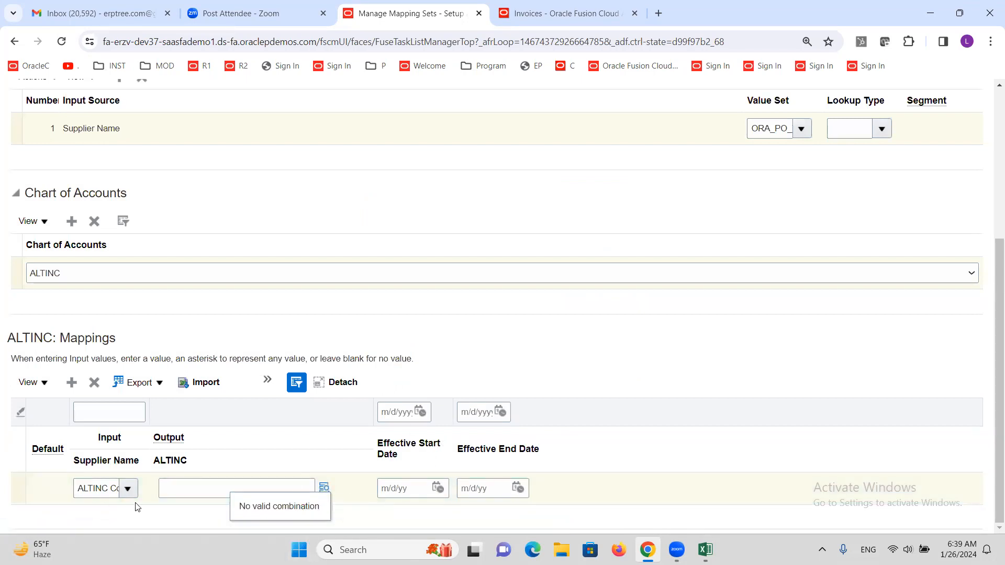
click(324, 484)
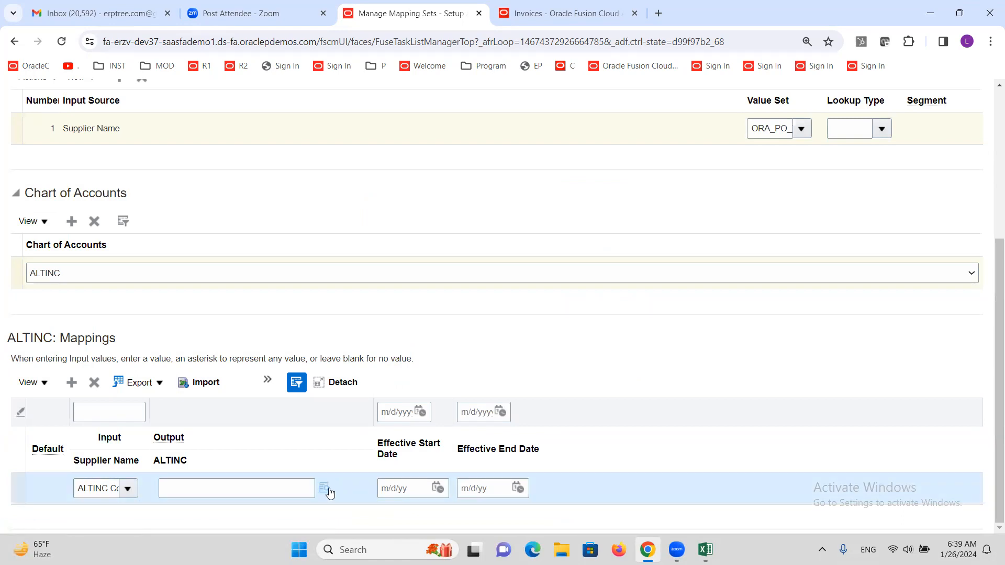
click(324, 490)
click(325, 489)
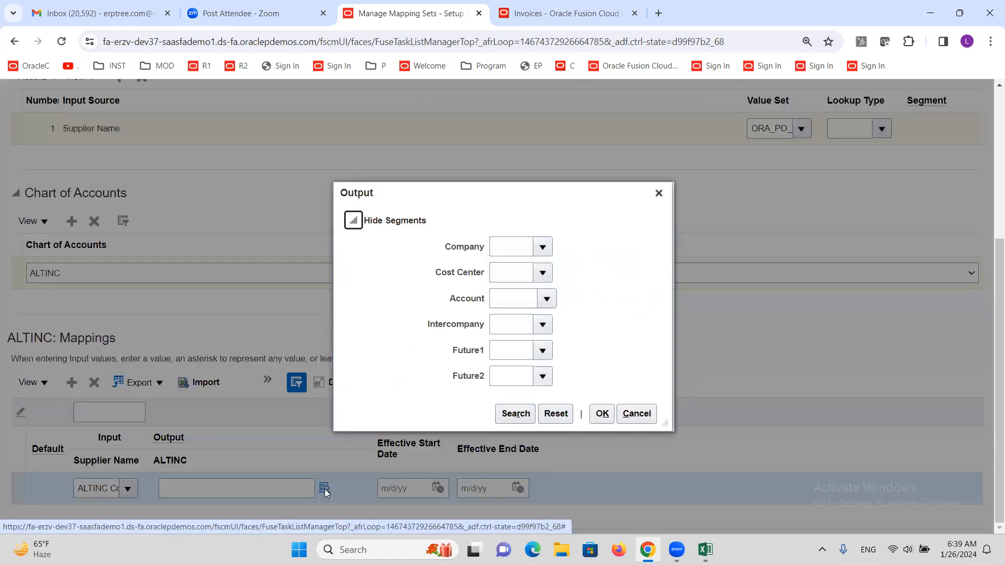
click(543, 247)
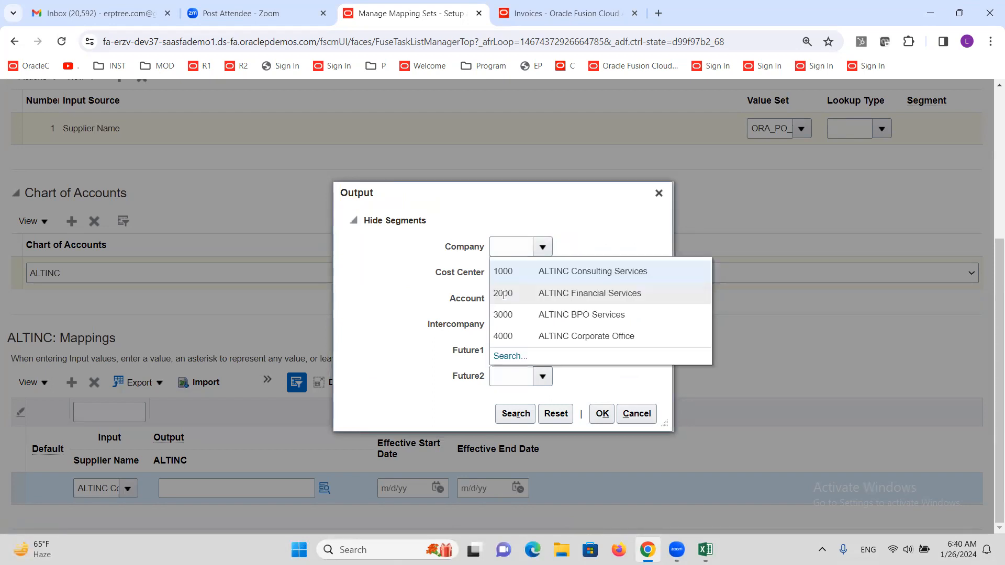
click(536, 275)
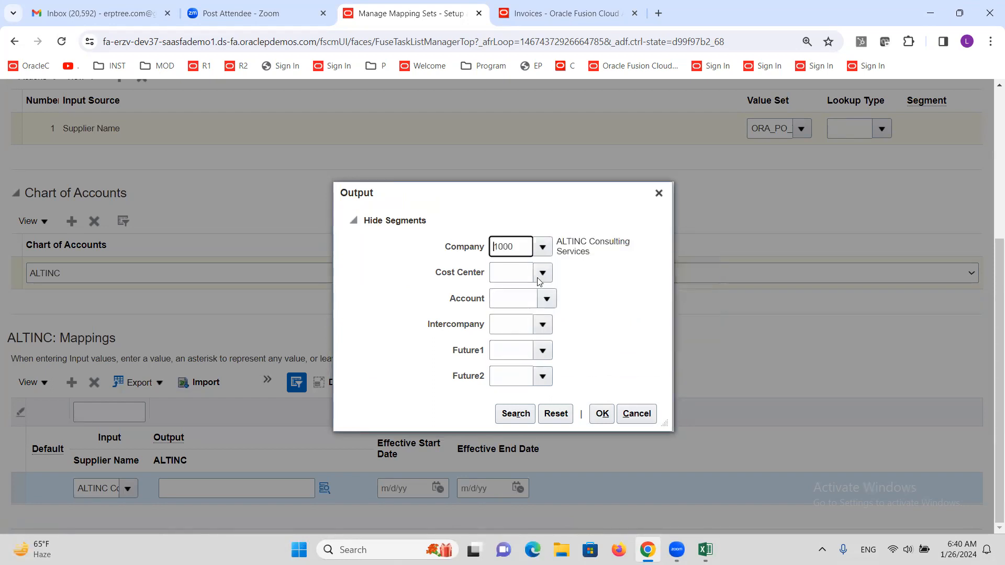
click(542, 273)
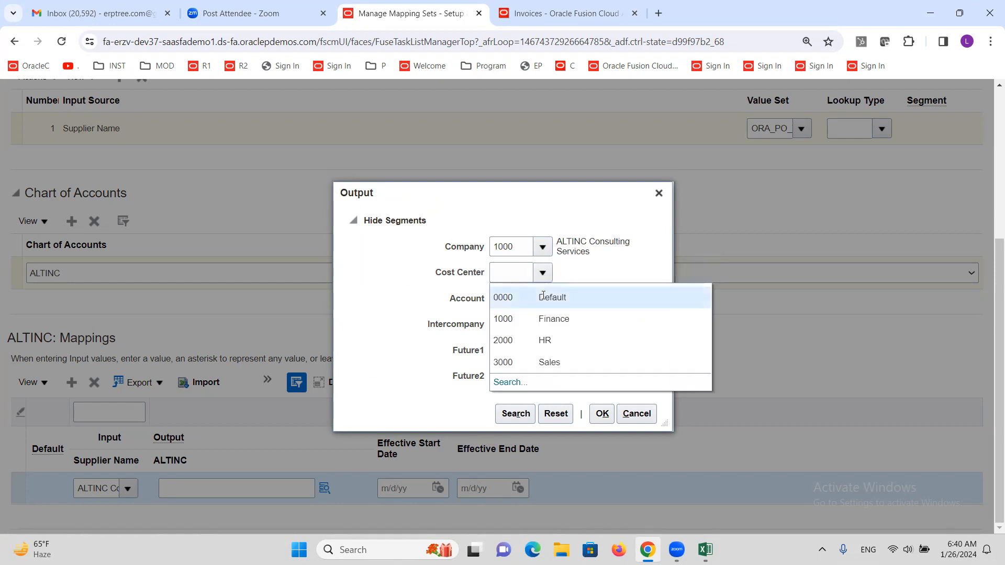
click(541, 272)
click(543, 298)
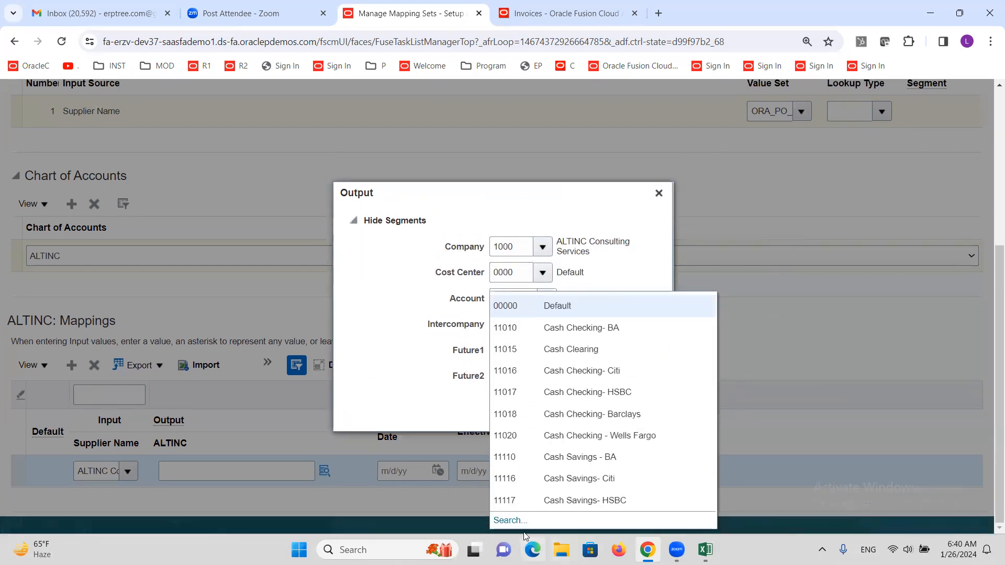
Step: Search the Account segment by the description "Accounts P" and choose 21010 Accounts Payable
click(512, 521)
click(495, 309)
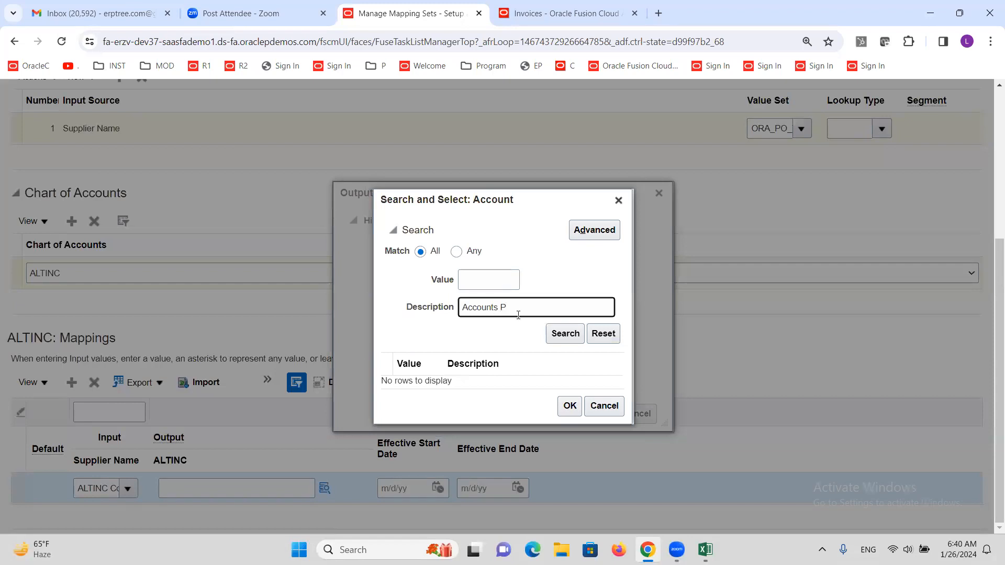
click(572, 338)
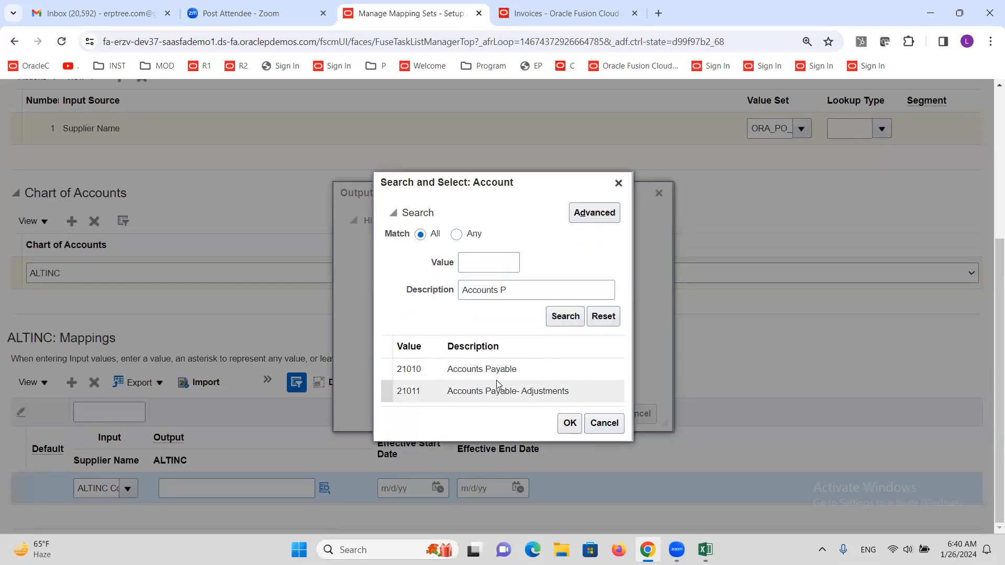
click(489, 371)
click(570, 423)
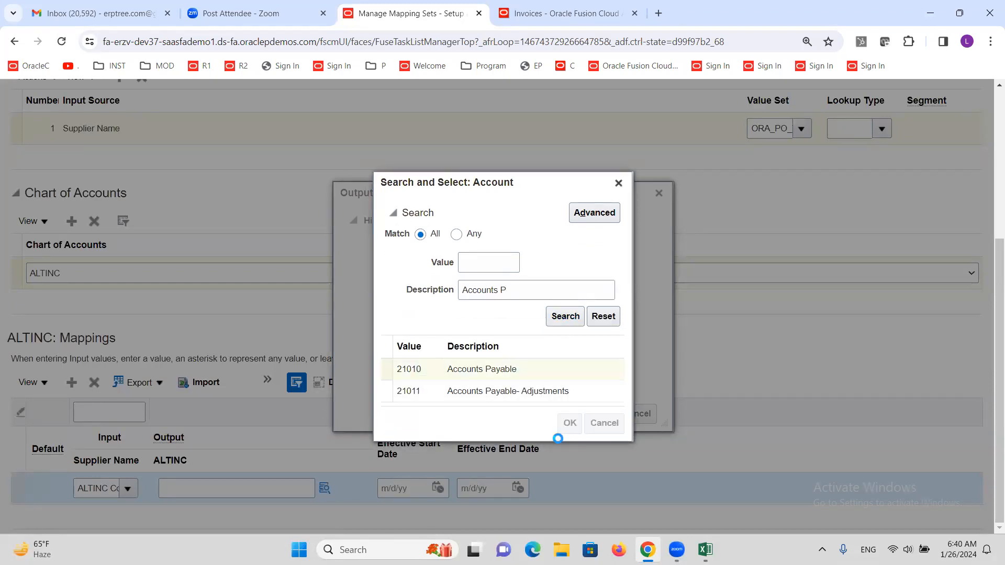
Step: Set the Intercompany, Future1 and Future2 segments to 0000 and accept the output account combination
click(541, 330)
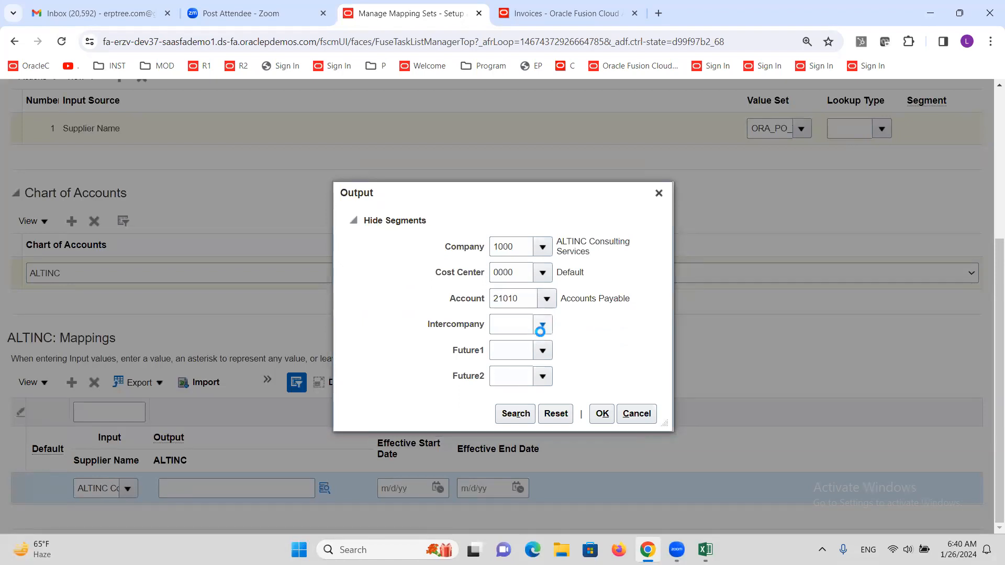
click(523, 351)
click(543, 351)
click(541, 375)
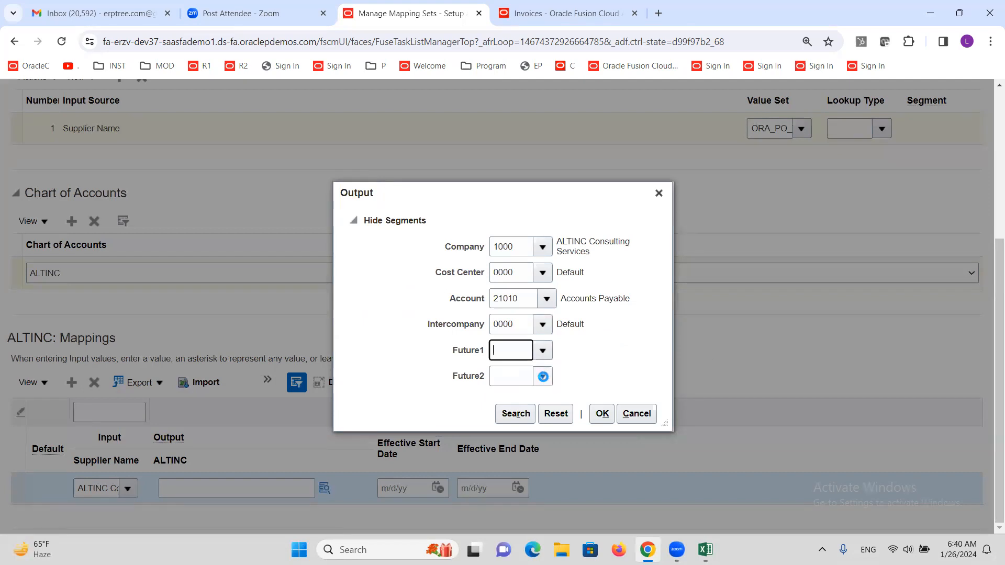
click(544, 376)
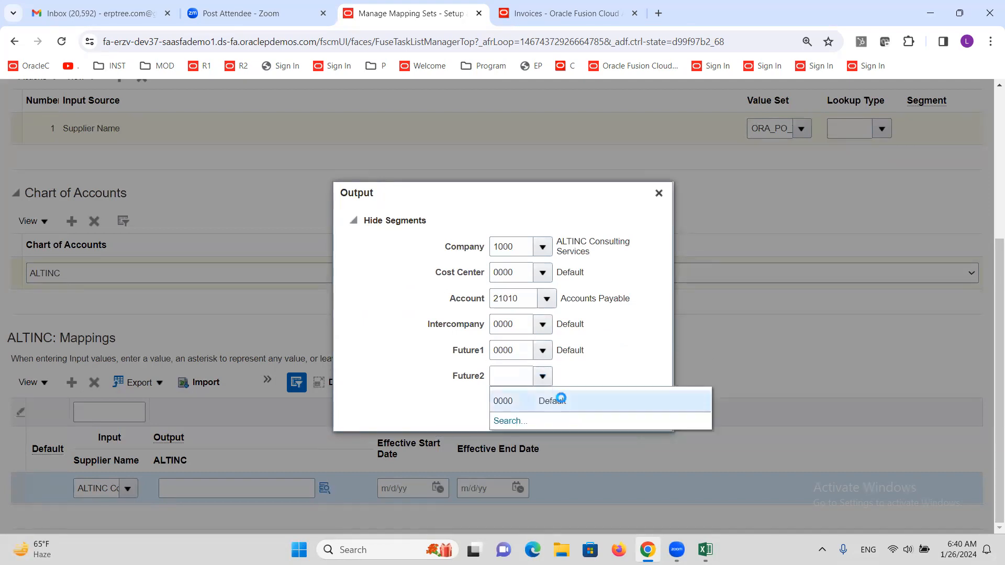
click(559, 398)
click(602, 414)
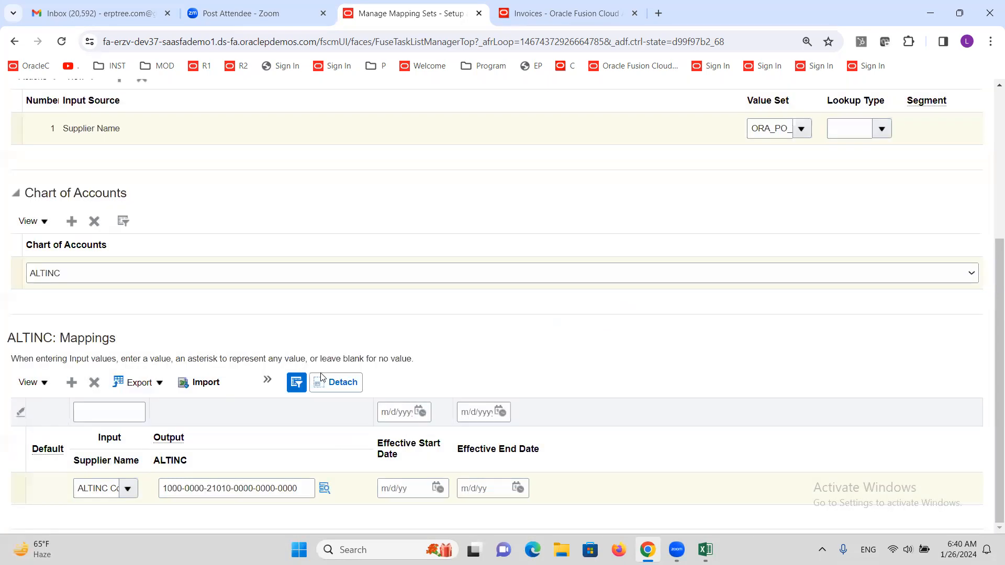
click(72, 383)
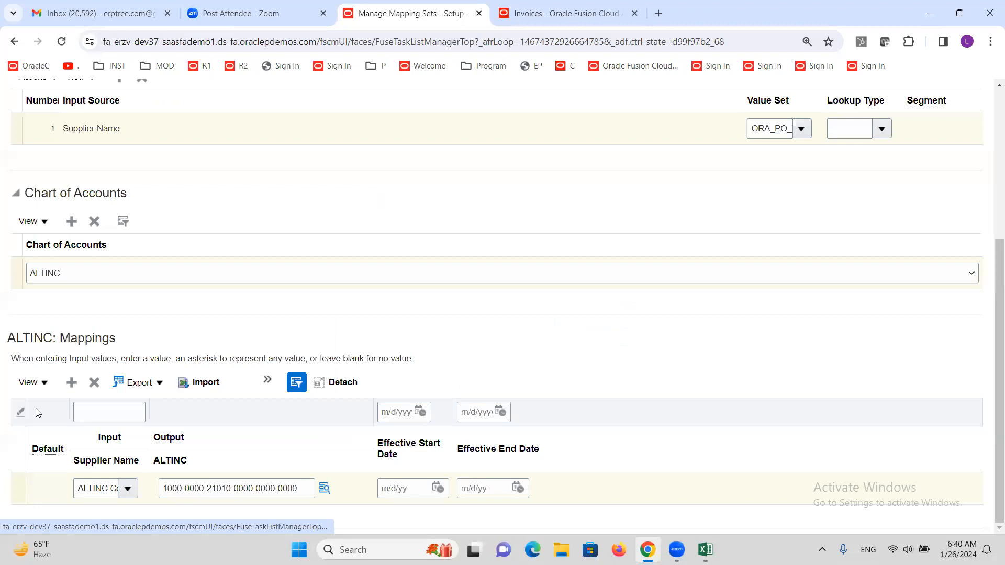
click(134, 512)
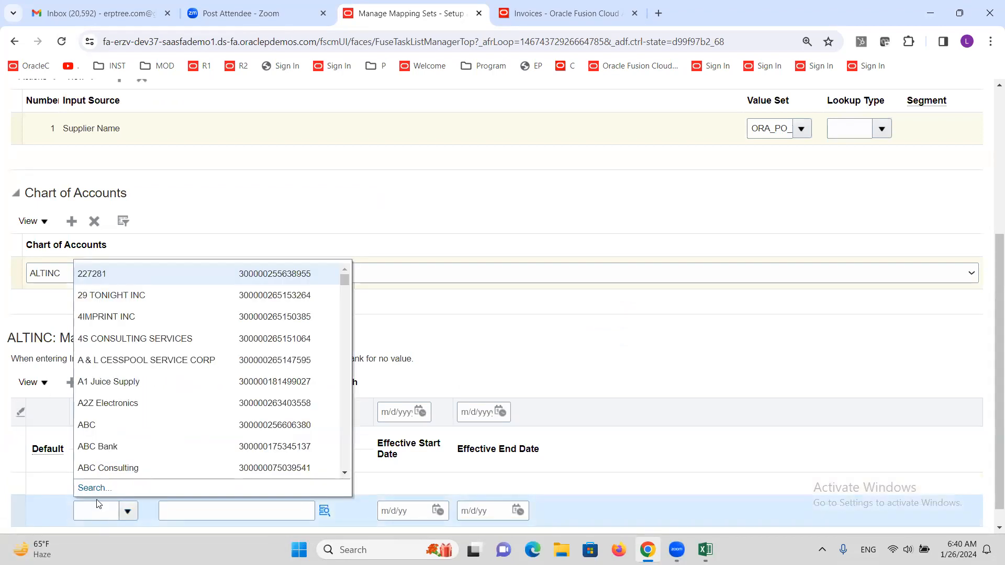
click(106, 468)
click(324, 506)
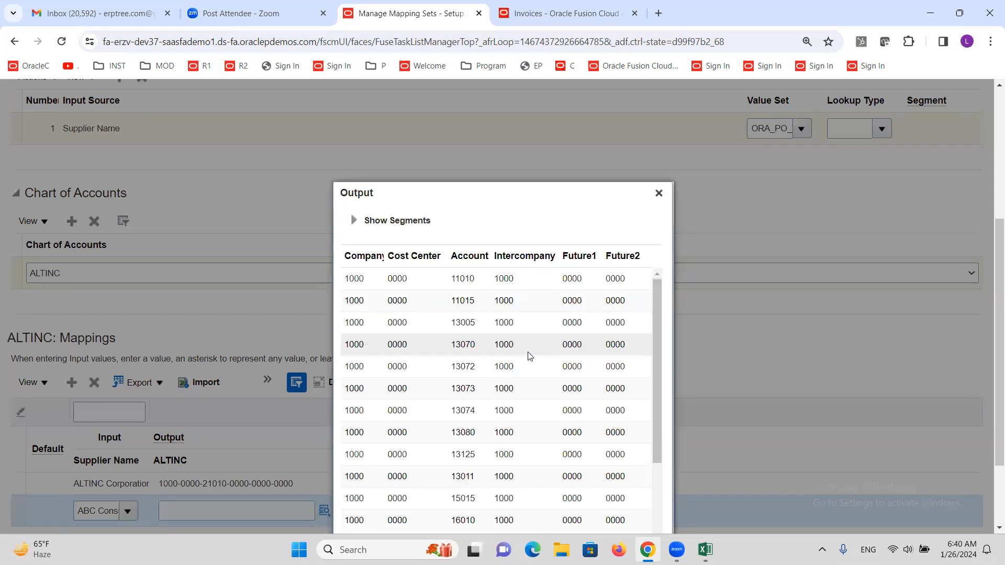
scroll(744, 330, down, 2)
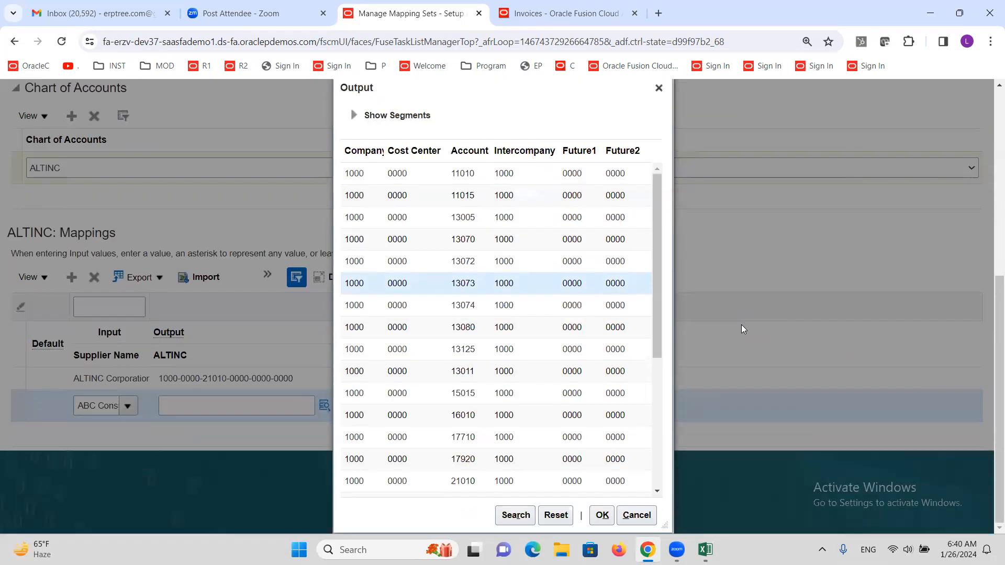
click(602, 515)
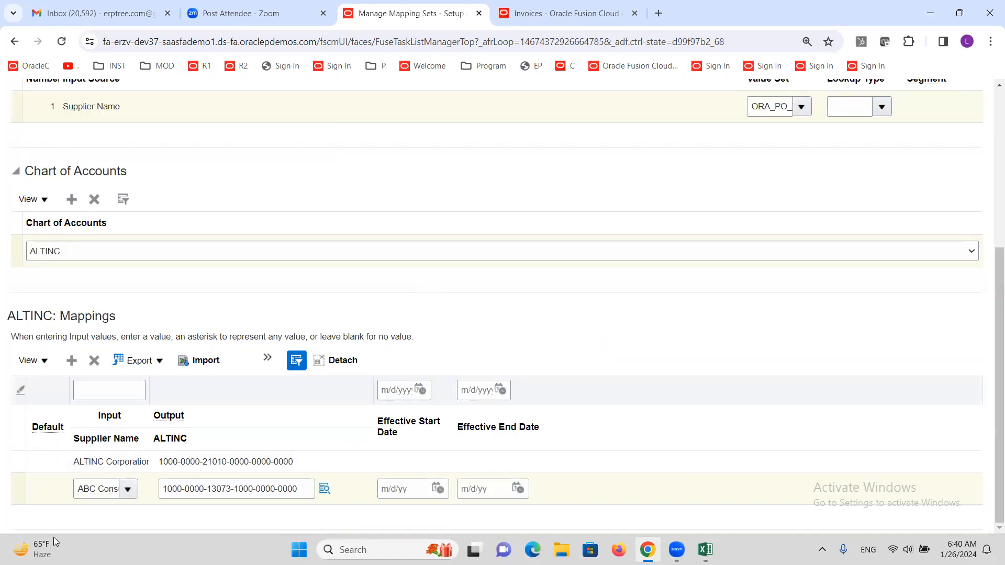
click(72, 360)
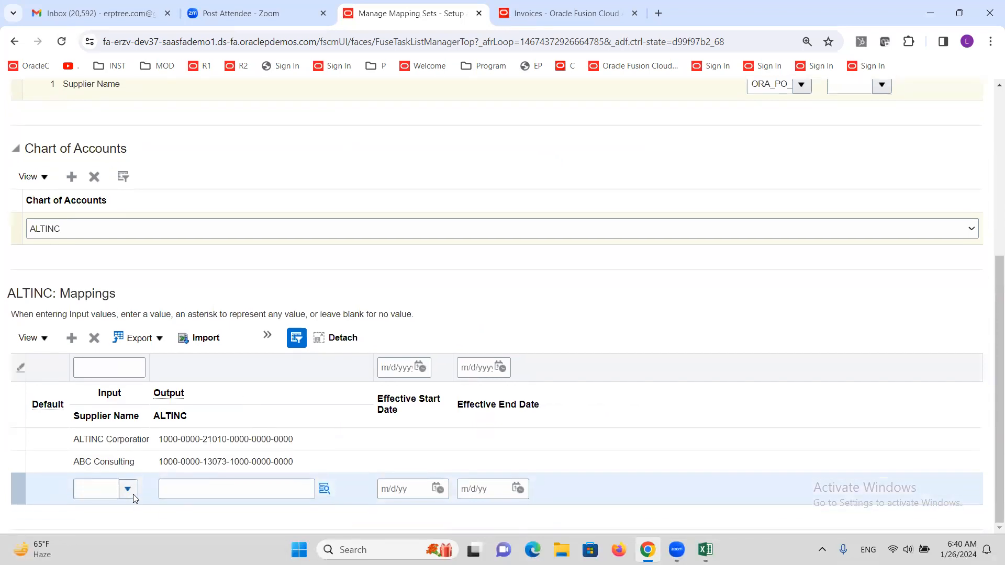
click(133, 495)
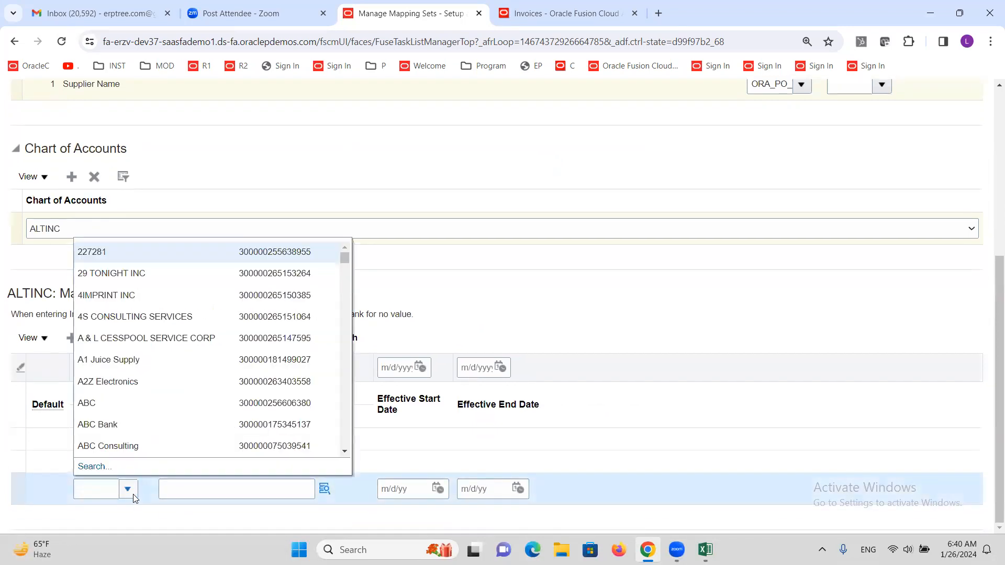
click(119, 411)
click(325, 489)
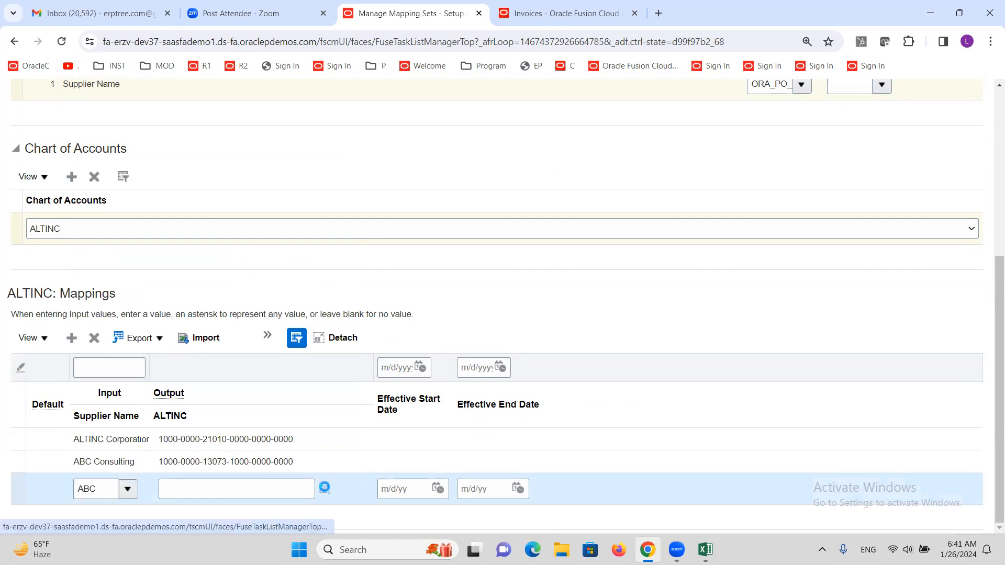
click(507, 414)
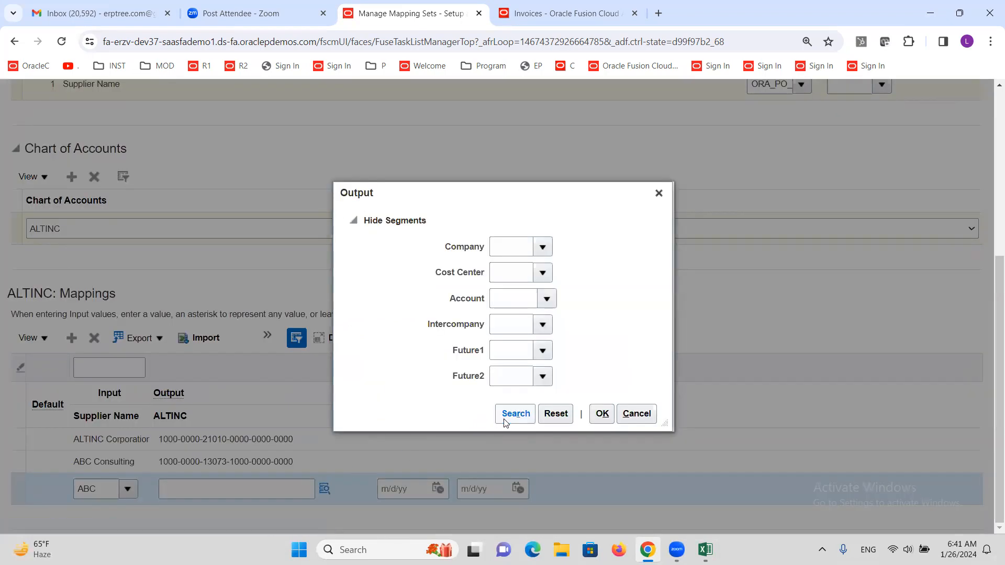
click(505, 410)
scroll(870, 305, down, 2)
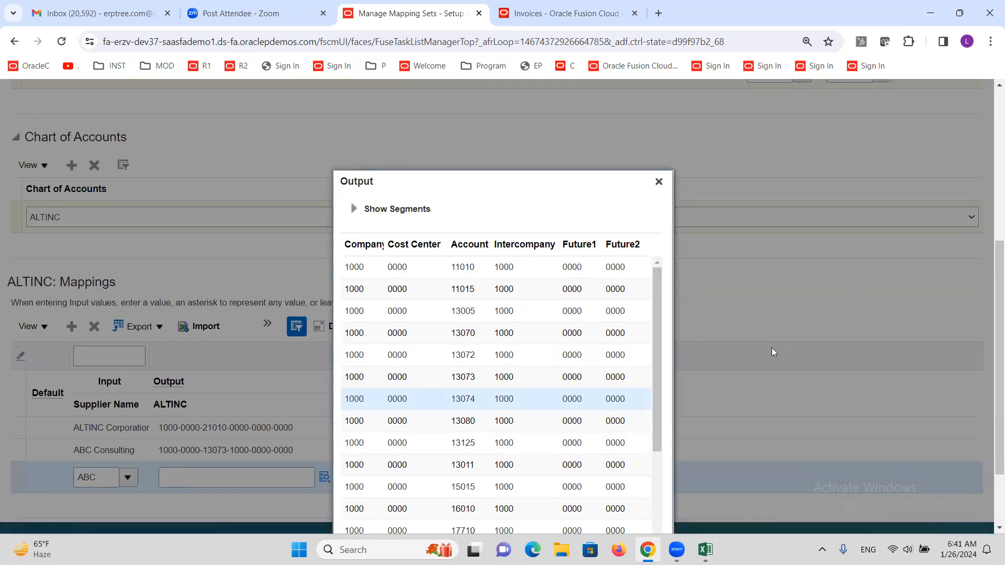
click(602, 515)
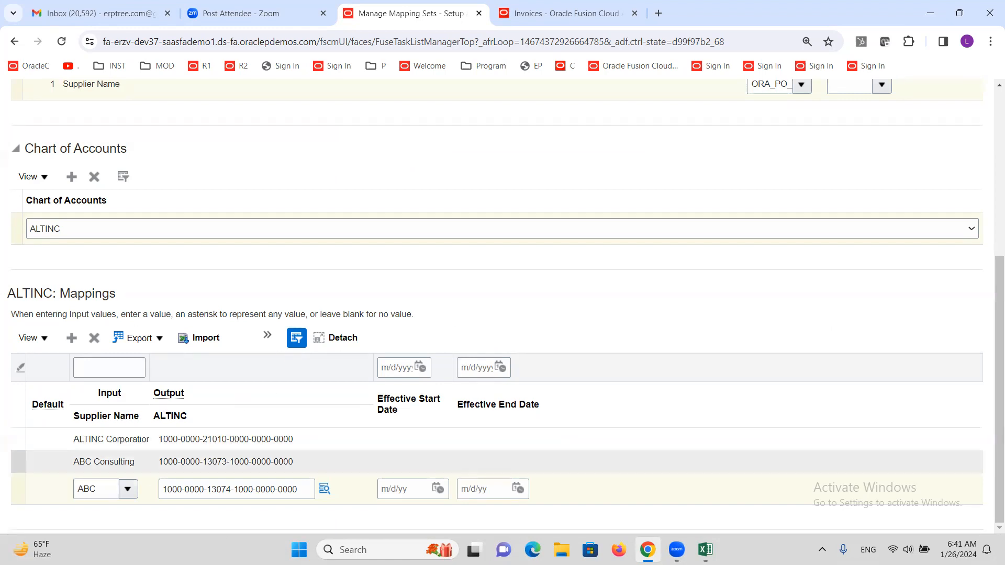
Step: Save and close the XX Supplier Liability Mapping Set, and leave the Payables mapping sets page
scroll(590, 427, up, 5)
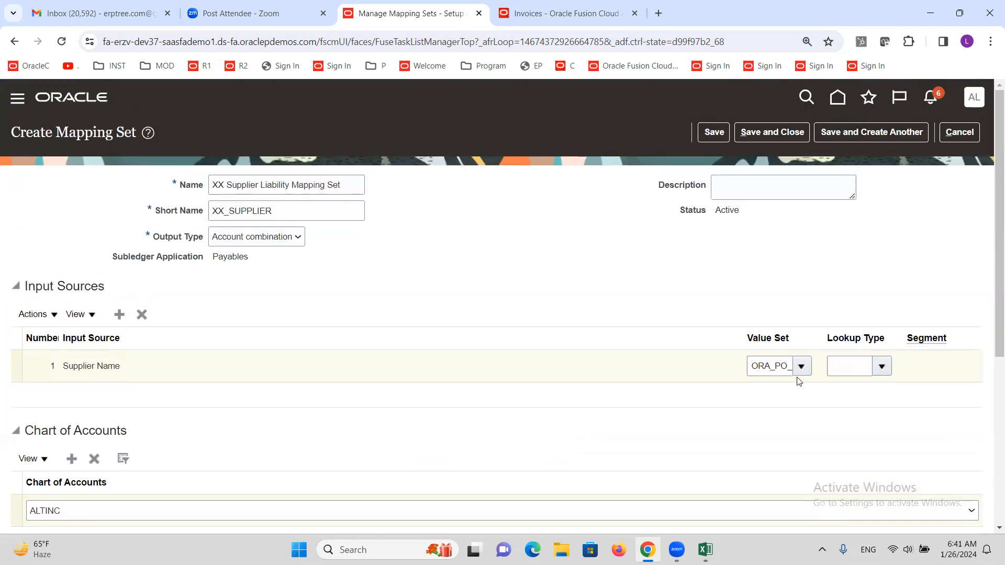
click(775, 134)
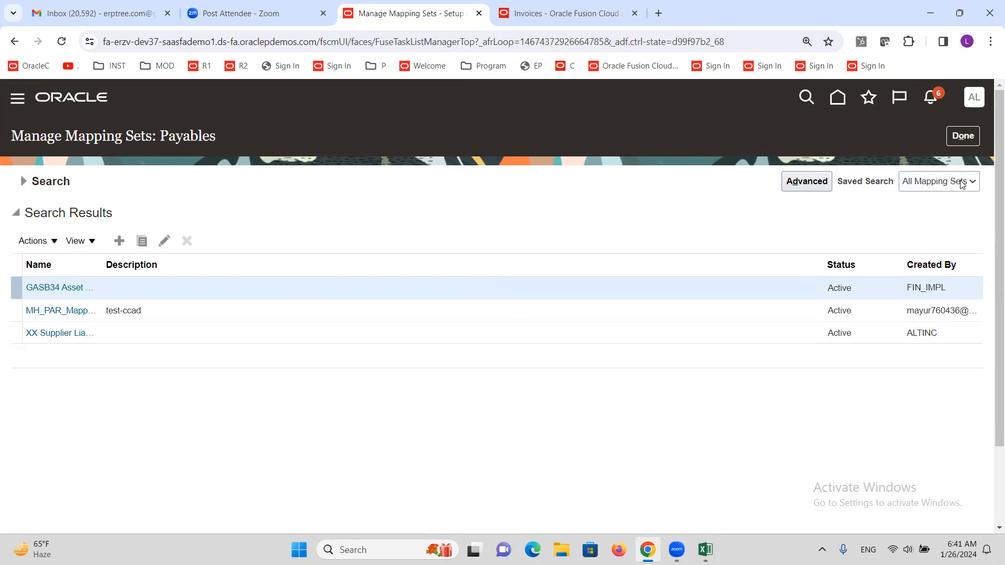
click(963, 136)
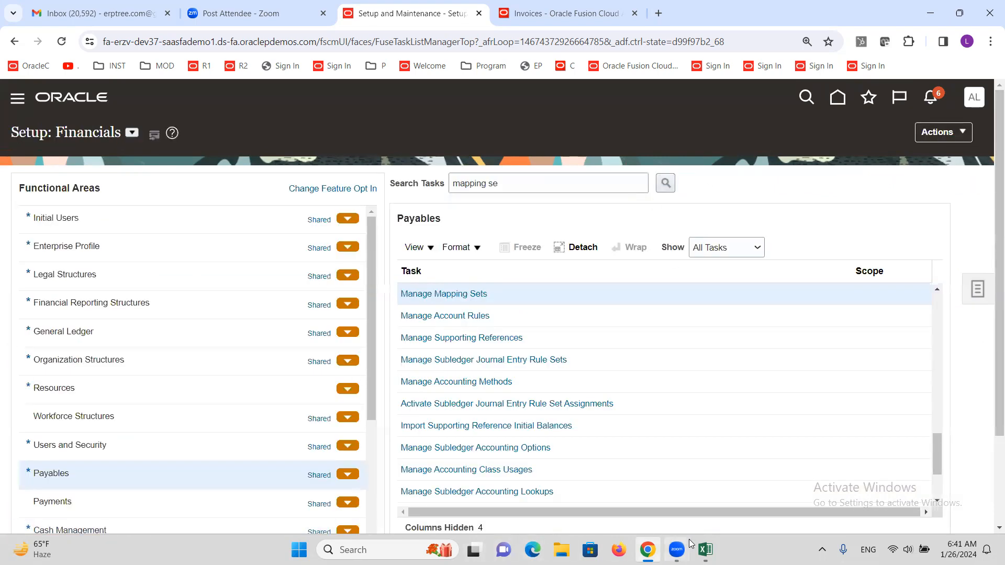
Step: Switch to the training discussion sheet in Excel and select empty cell G254 below the supplier liability example
click(705, 550)
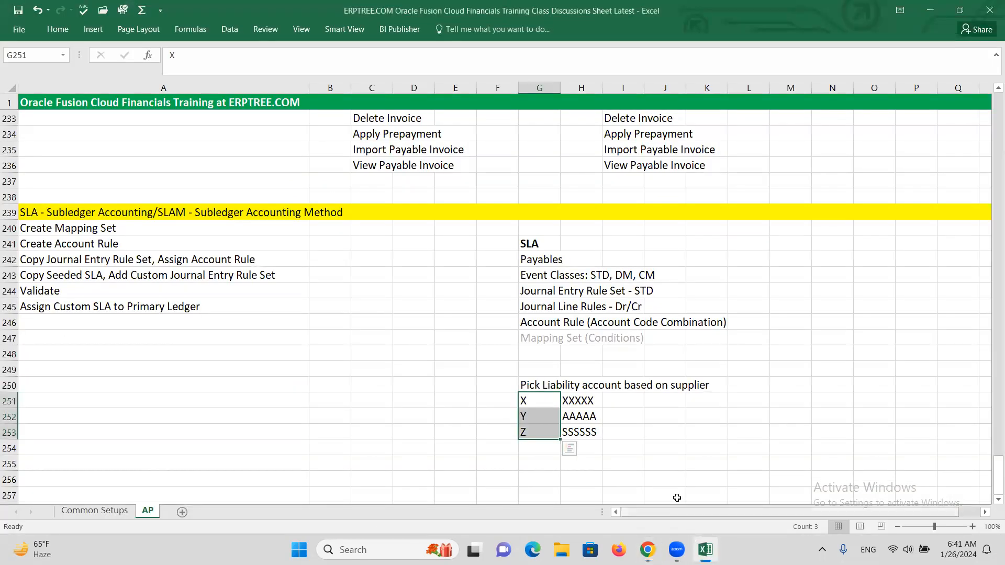
click(542, 445)
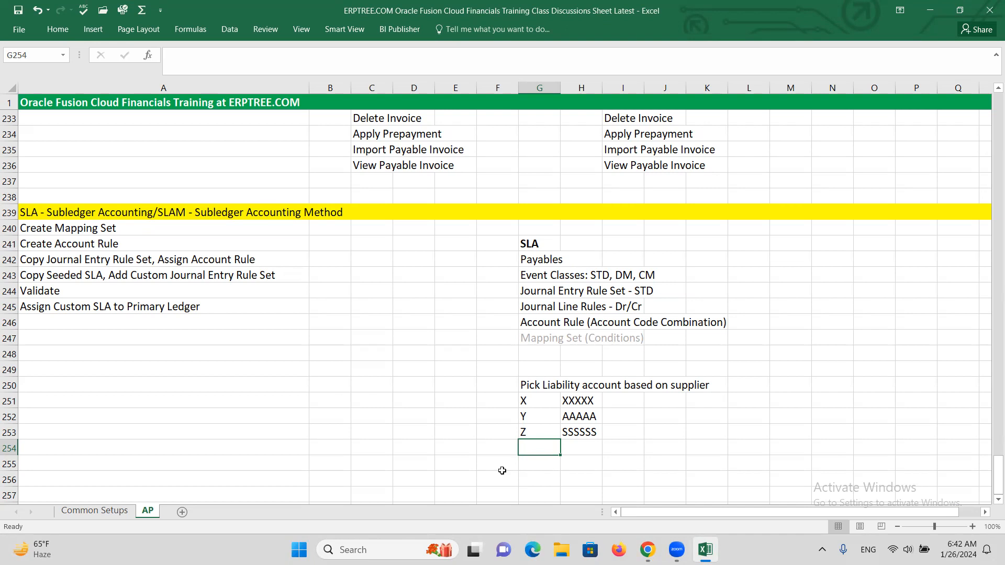
Step: Review the supplier liability account example and the Create Account Rule entry in the SLA setup list
key(alt+Tab)
key(alt+Tab)
click(534, 340)
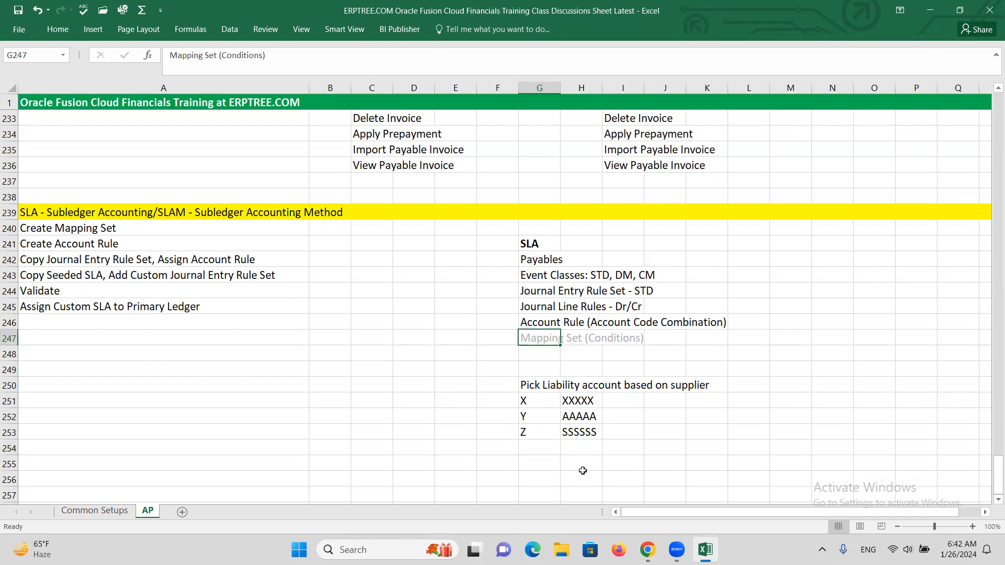
drag(524, 399, 523, 433)
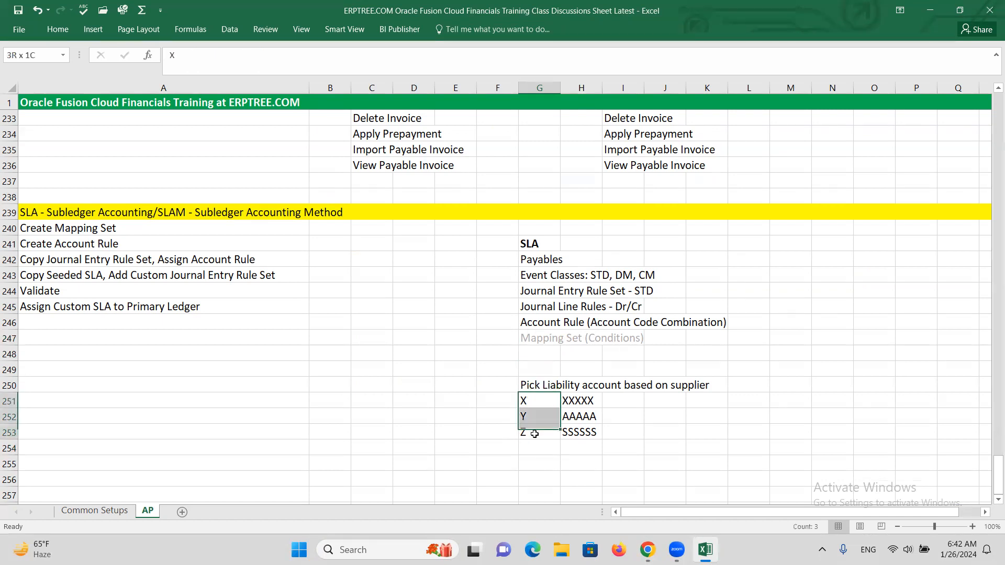
drag(580, 402, 579, 434)
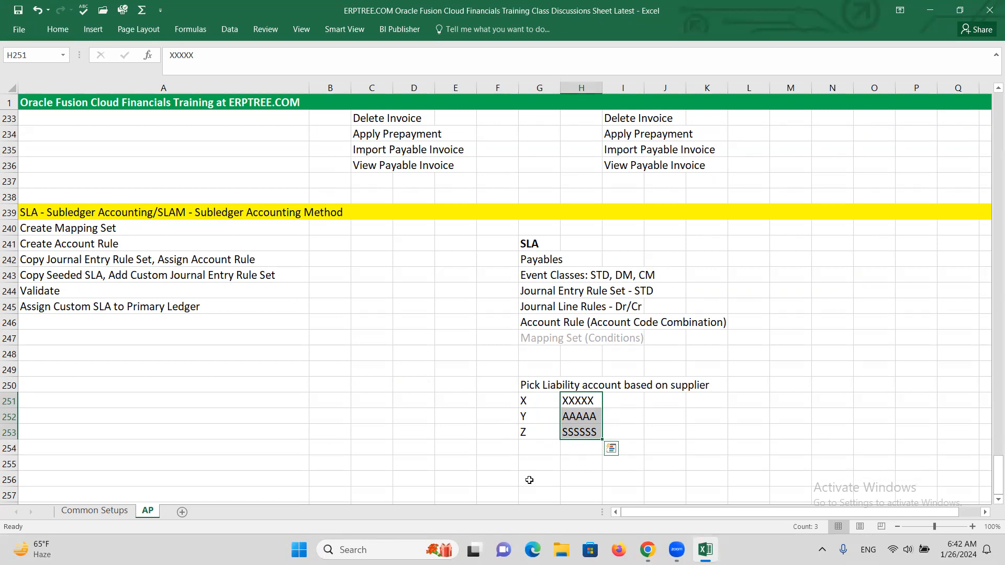
click(534, 451)
drag(533, 403, 605, 434)
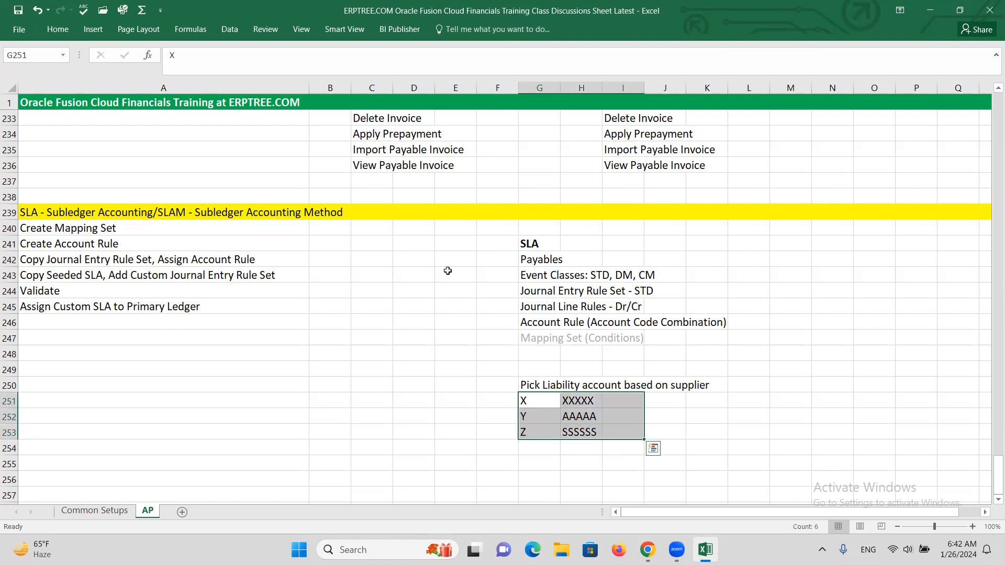
drag(34, 248, 118, 263)
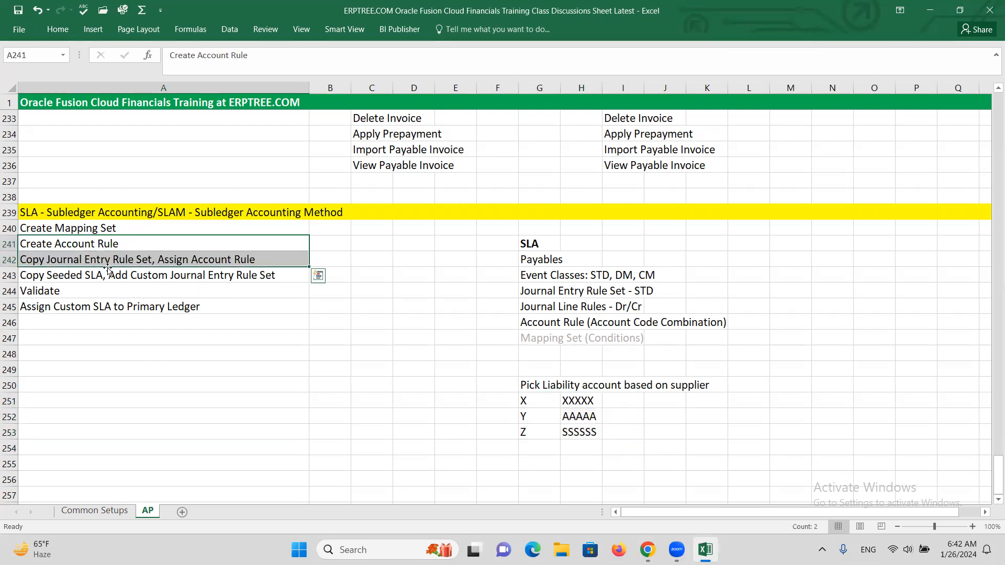
click(96, 230)
click(99, 246)
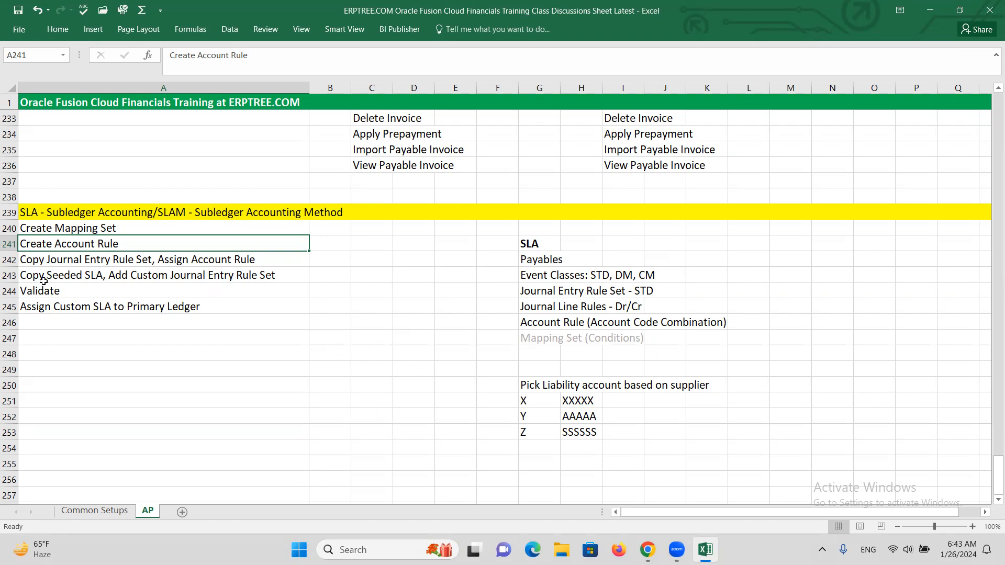
Step: Switch to Oracle Fusion in Chrome and start a new Payables account rule from Manage Account Rules
key(alt+Tab)
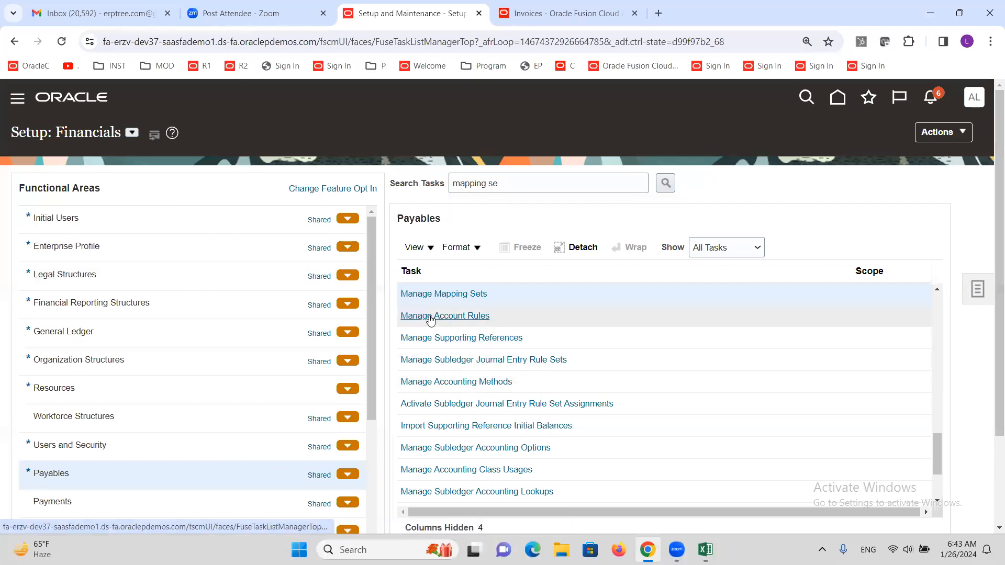
click(450, 316)
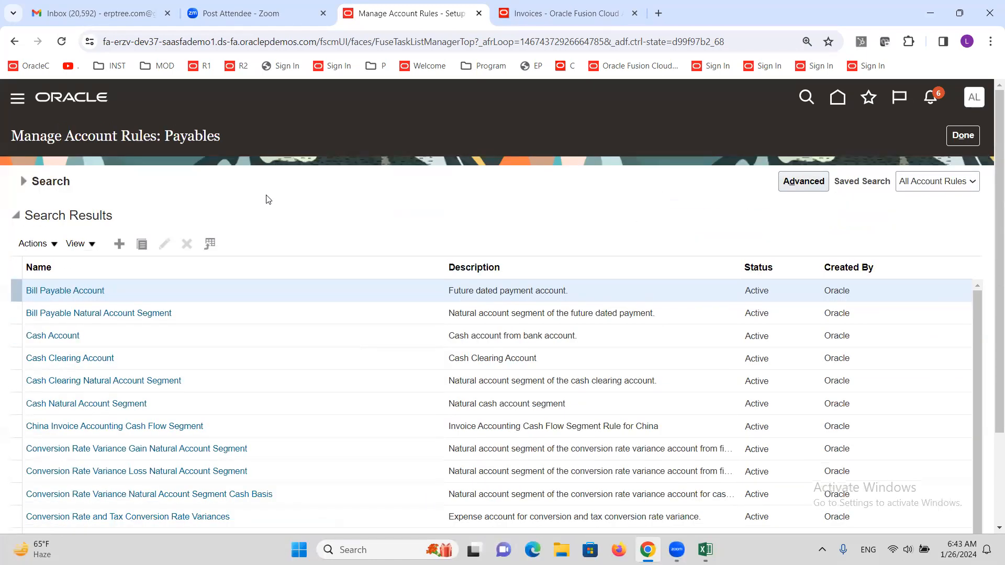
click(119, 244)
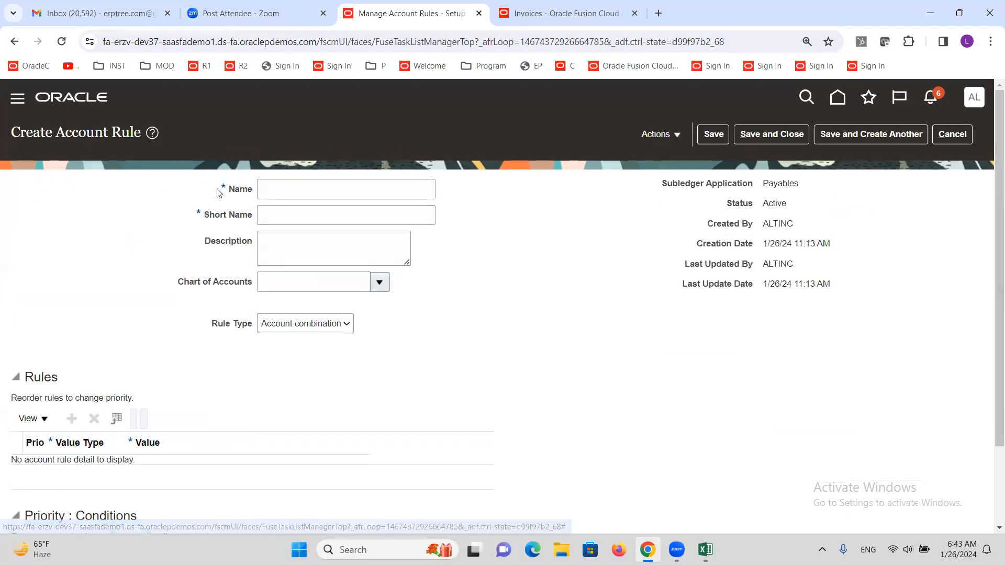
Step: Name the account rule XX Liability Rule with short name XXL and choose the ALTINC chart of accounts
click(289, 189)
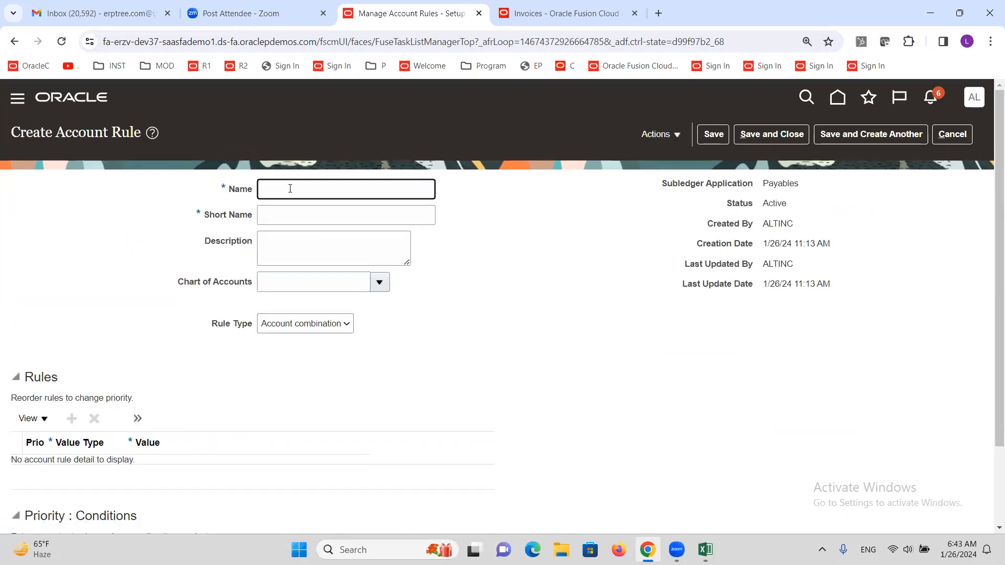
text(XX Liability Rule)
key(Tab)
text(XXL)
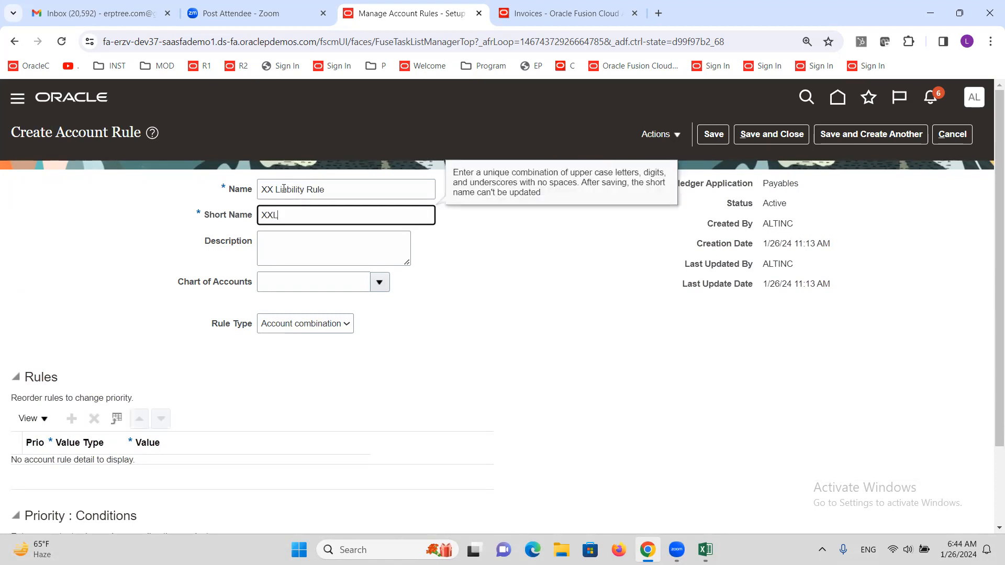
key(Tab)
click(339, 284)
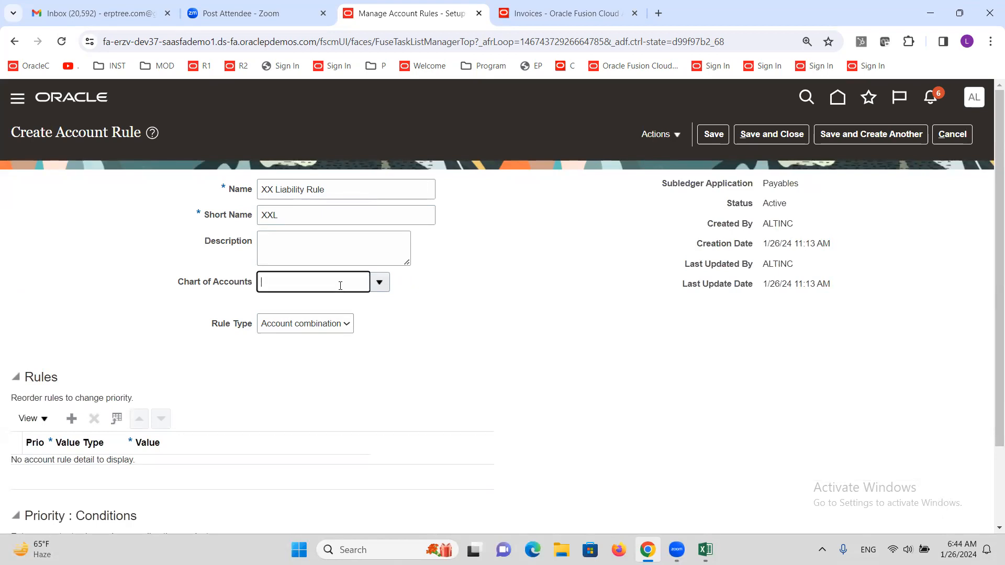
click(380, 283)
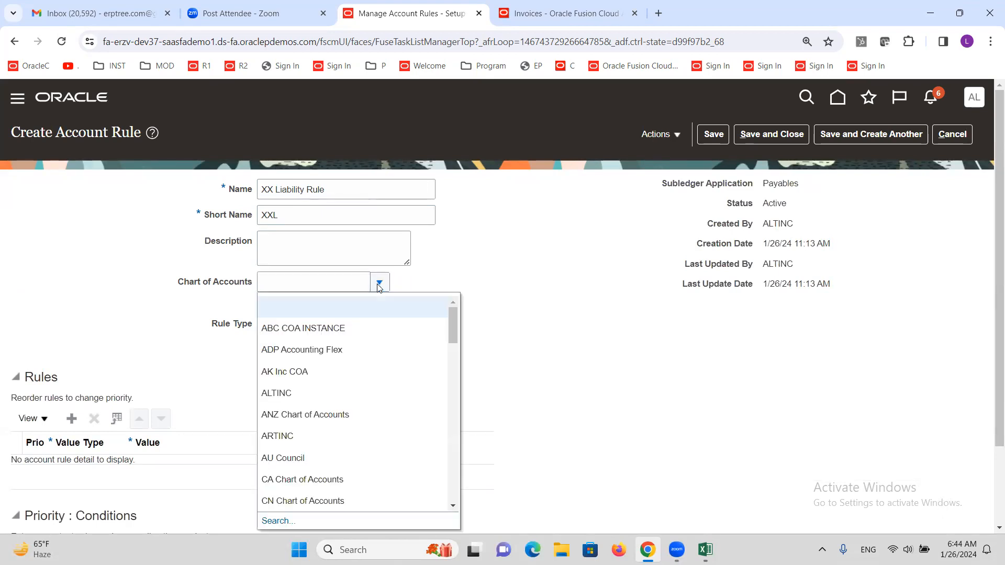
click(298, 393)
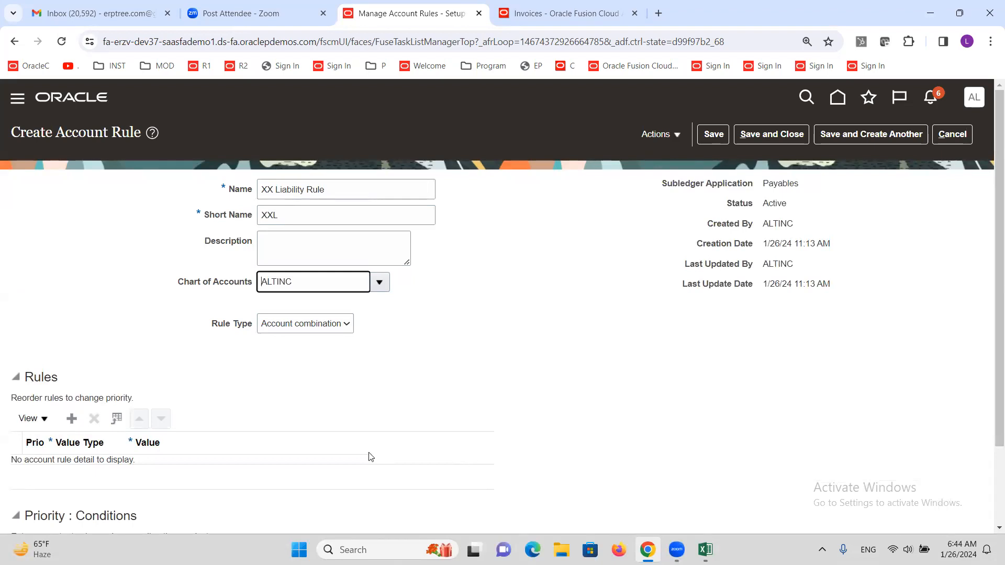
Step: Add a first line to the Rules section with the value type Mapping set
scroll(94, 329, down, 2)
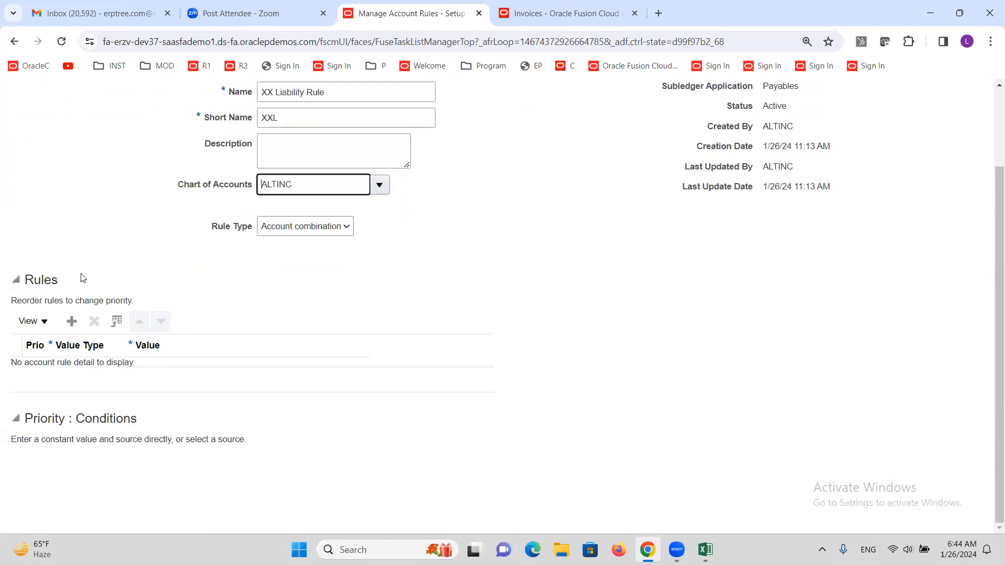
click(72, 322)
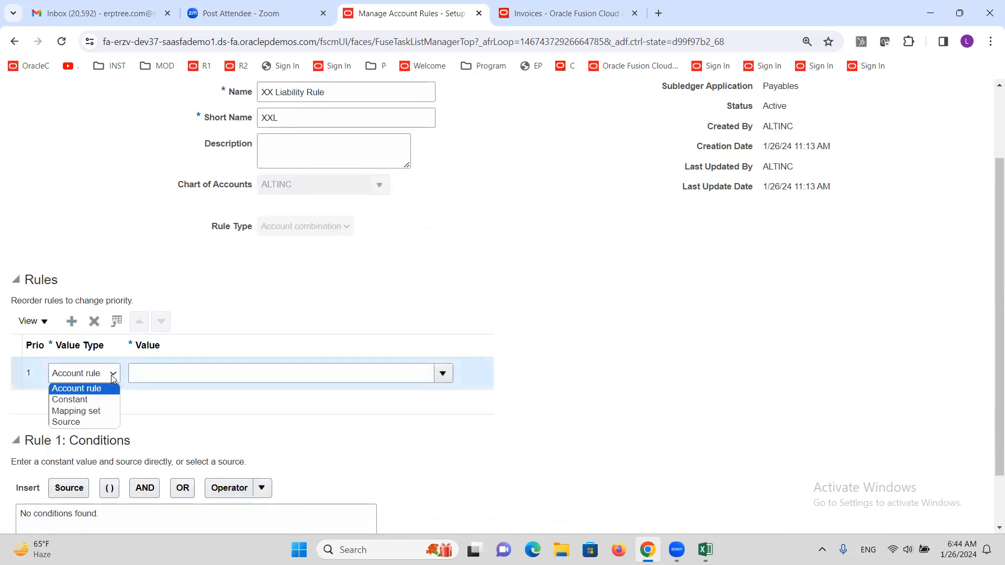
click(103, 411)
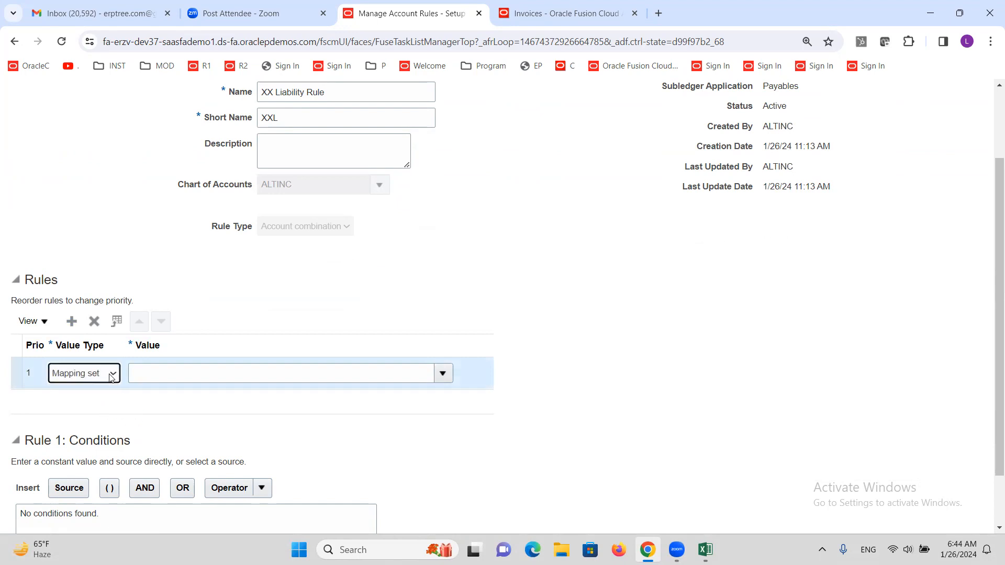
Step: Change the first rule line's value type to Source and choose Invoice Liability Account as its value
click(112, 374)
click(79, 427)
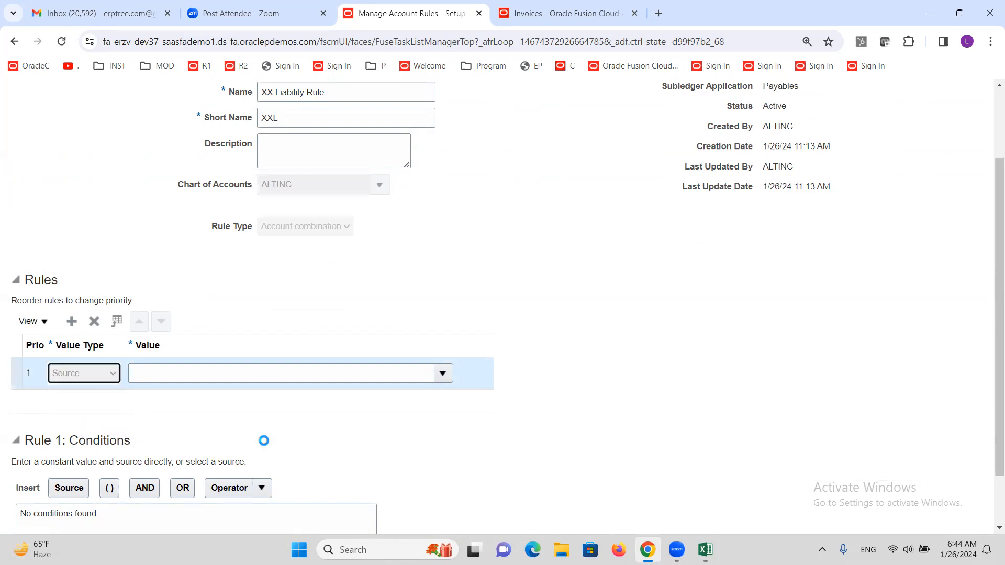
click(444, 376)
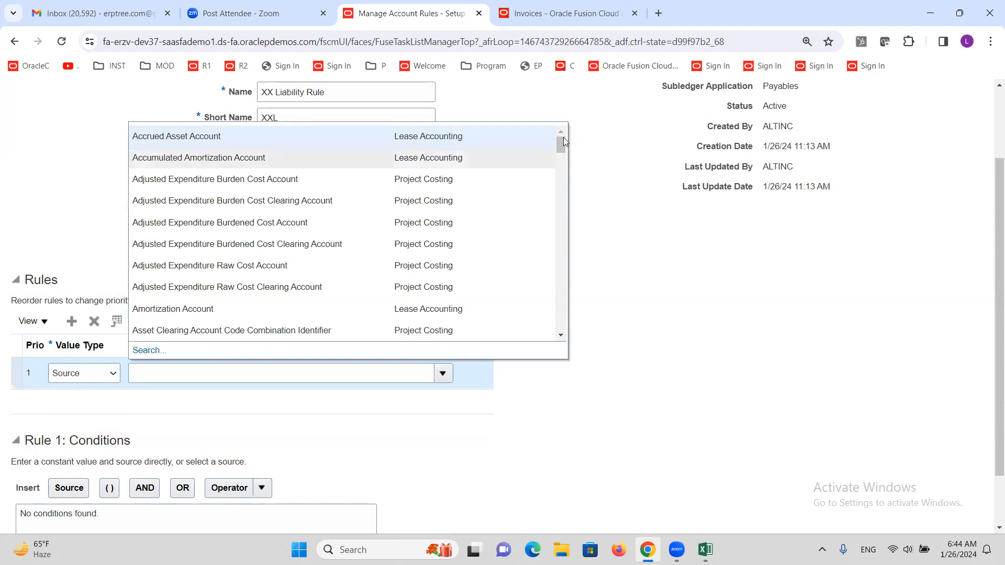
drag(563, 147, 567, 224)
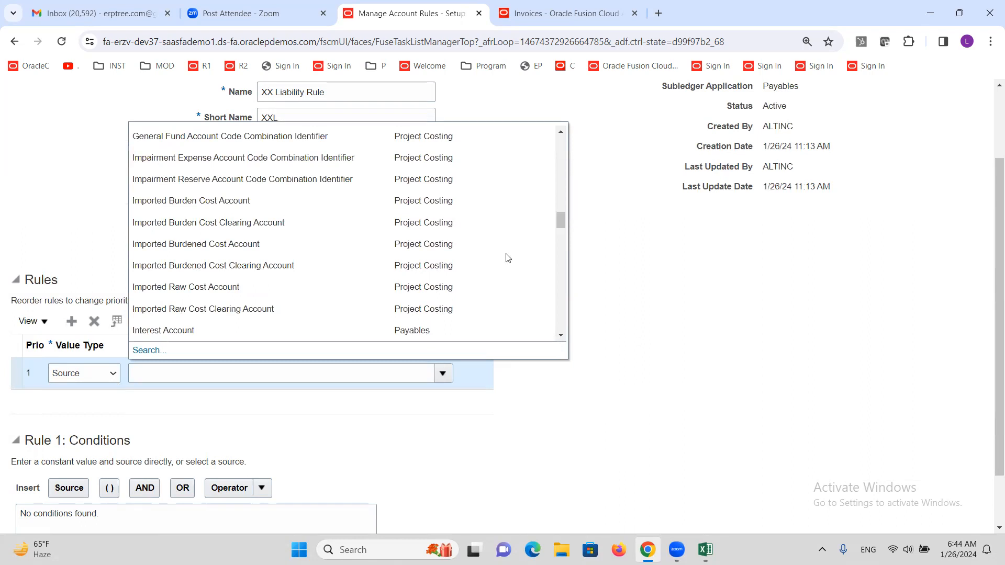
scroll(354, 264, down, 2)
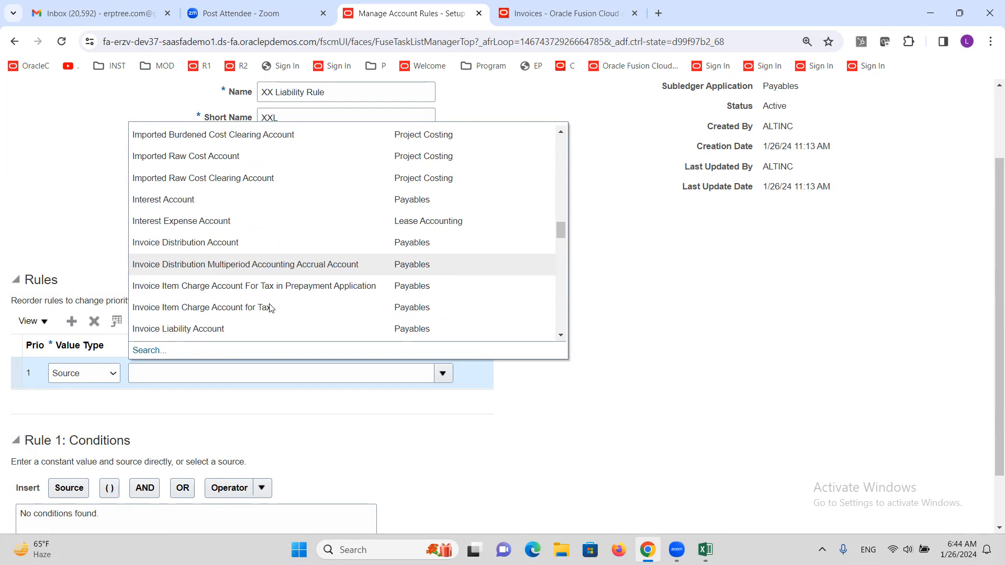
click(222, 330)
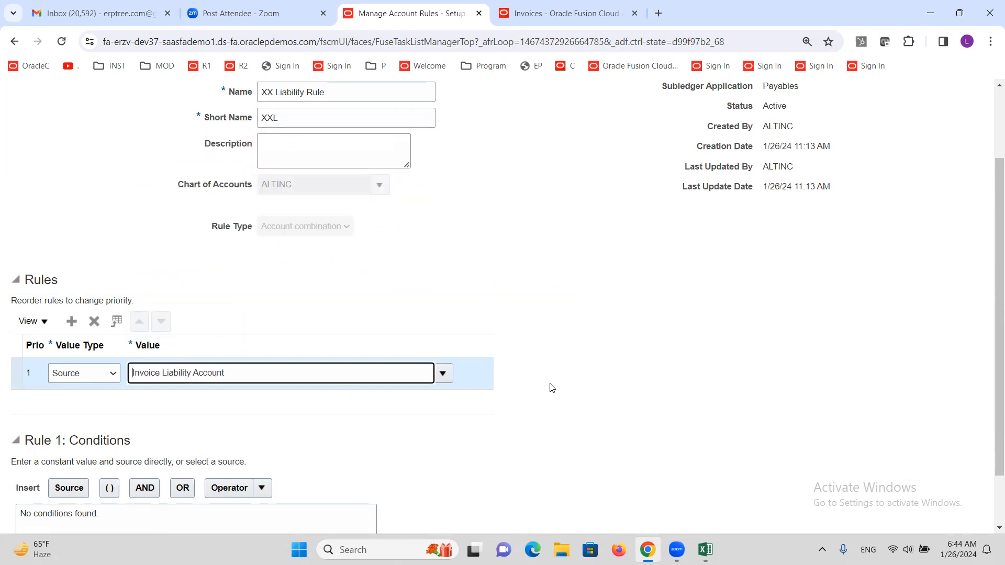
scroll(540, 361, up, 1)
scroll(542, 356, up, 2)
scroll(554, 352, down, 3)
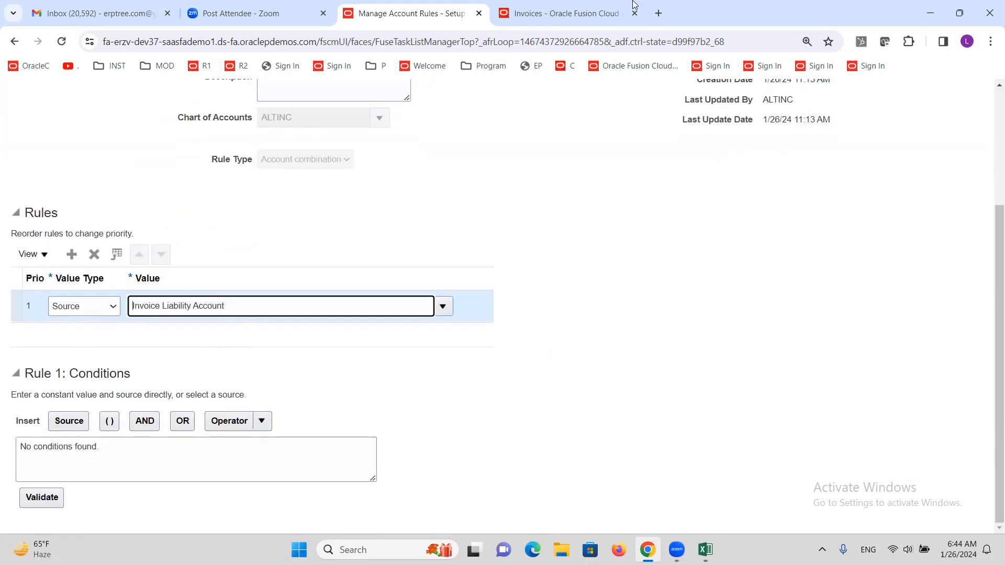
Step: Check the liability distribution in the open invoice's header accounting details, closing its Manage Distributions dialog, and return to the account rule
click(571, 11)
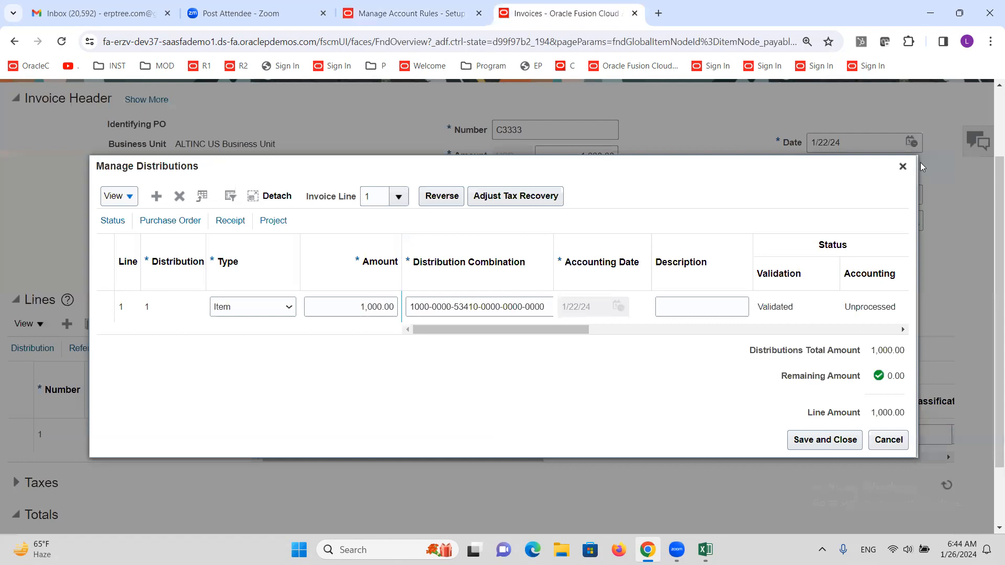
click(903, 166)
scroll(143, 216, up, 2)
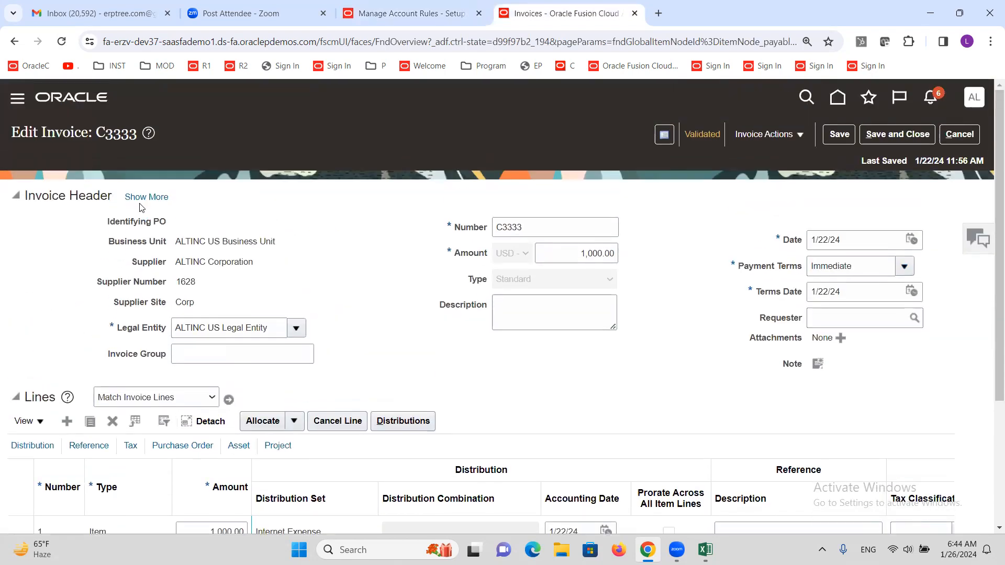
click(139, 199)
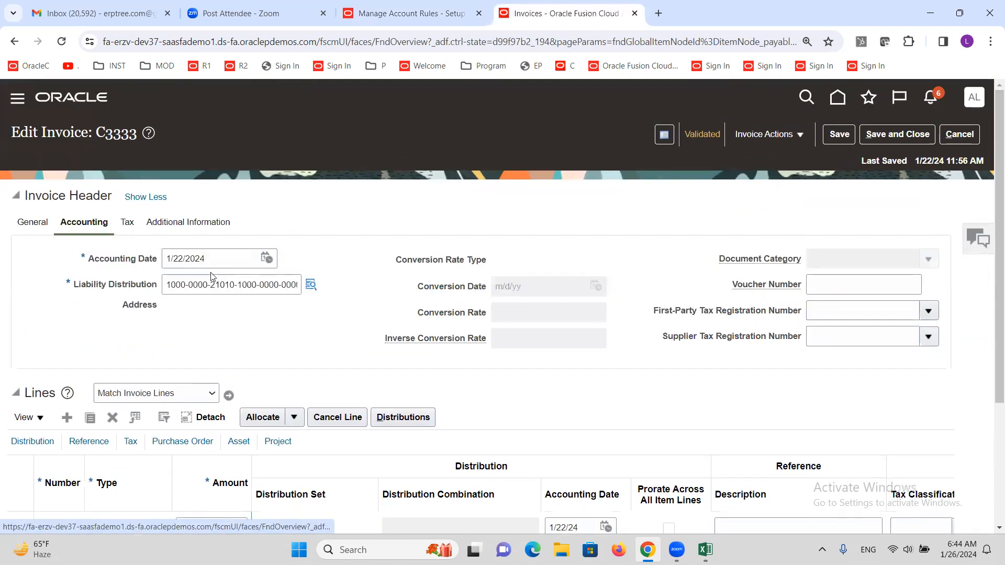
click(377, 13)
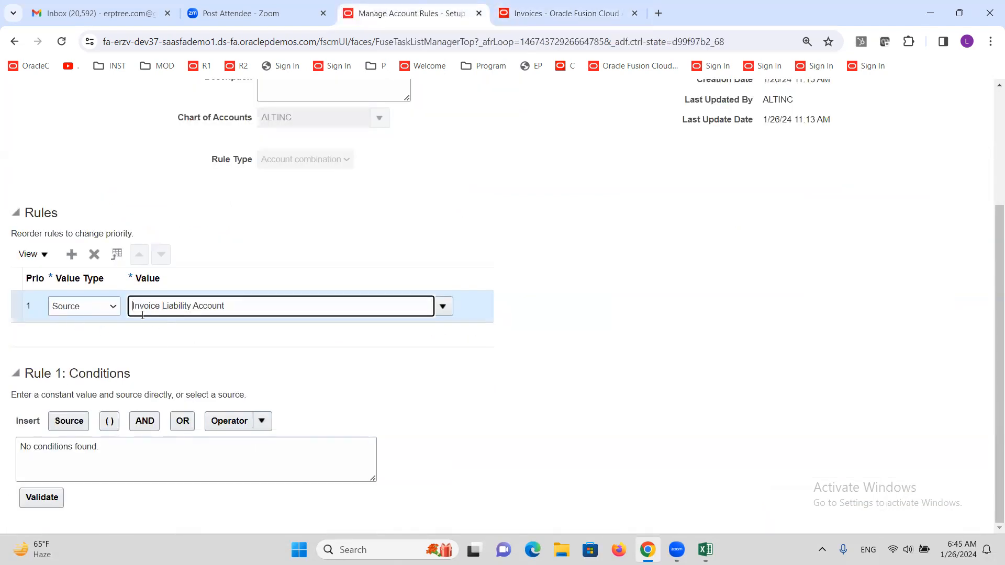
Step: Set the first rule line's value type to Mapping set and choose XX Supplier Liability Mapping Set as its value
click(109, 306)
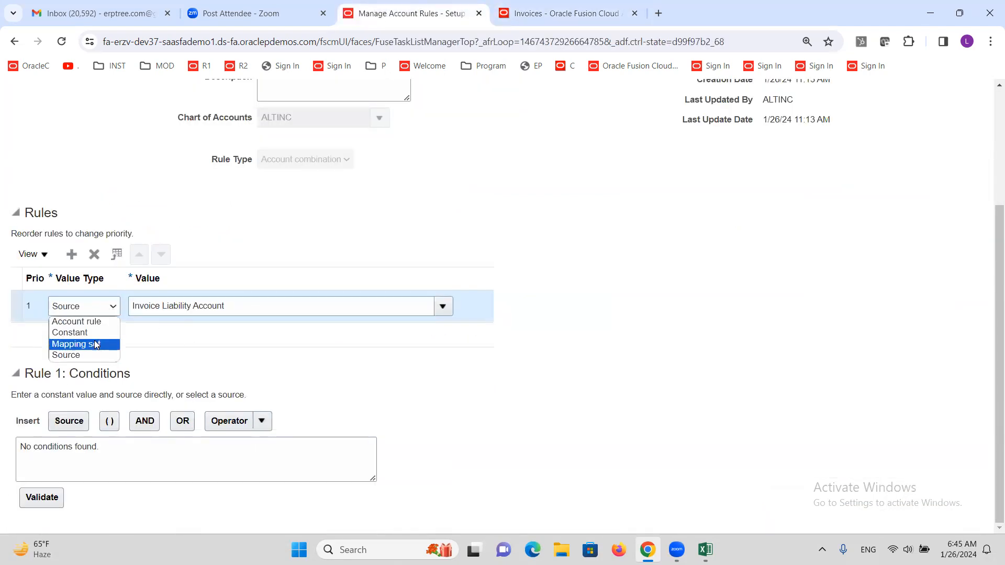
click(95, 345)
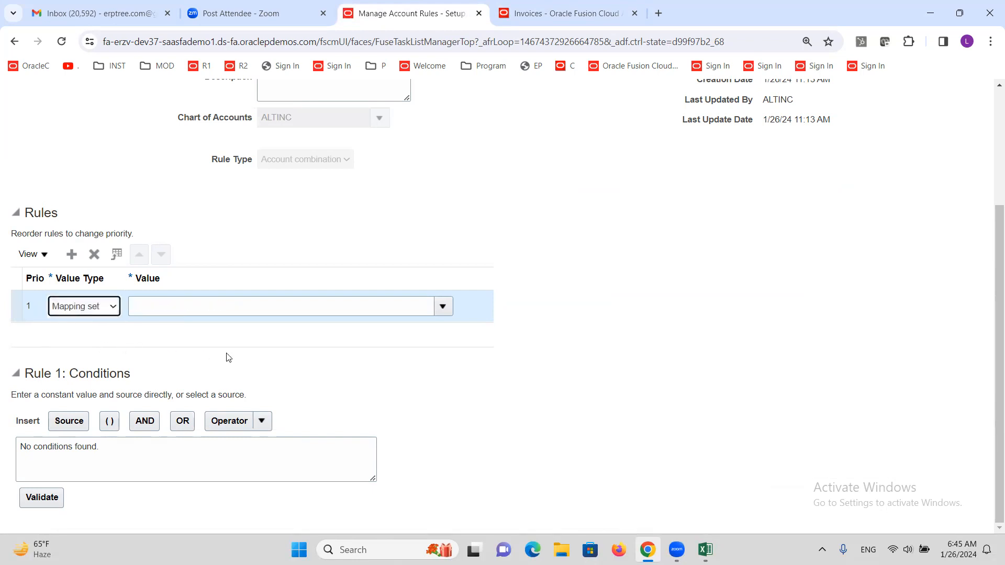
click(331, 306)
text(XX)
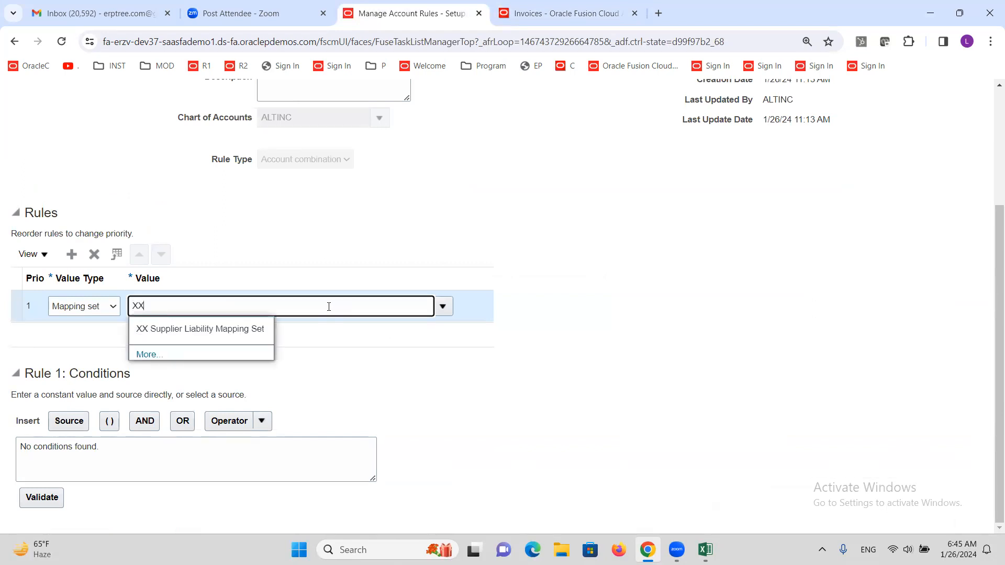
click(243, 329)
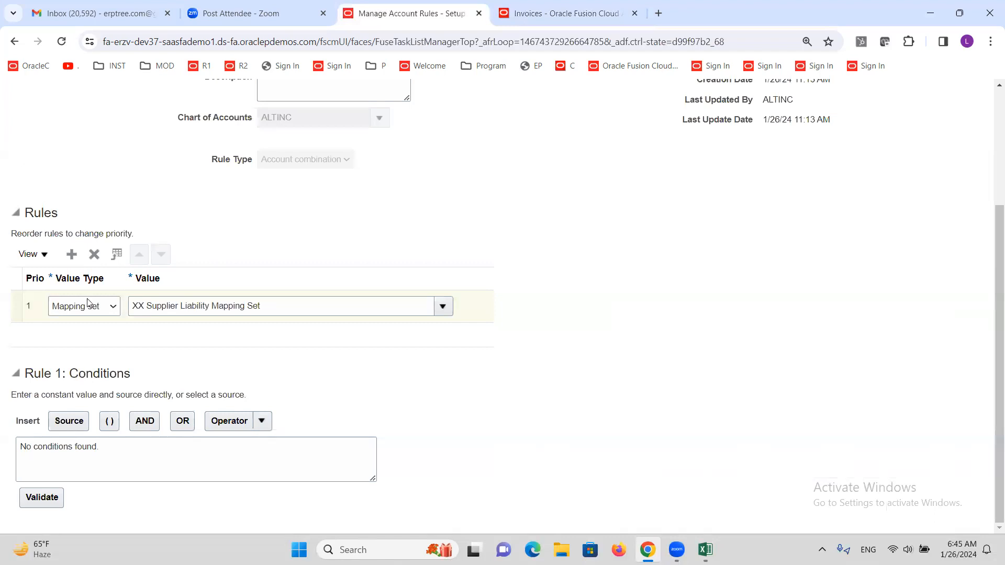
click(71, 255)
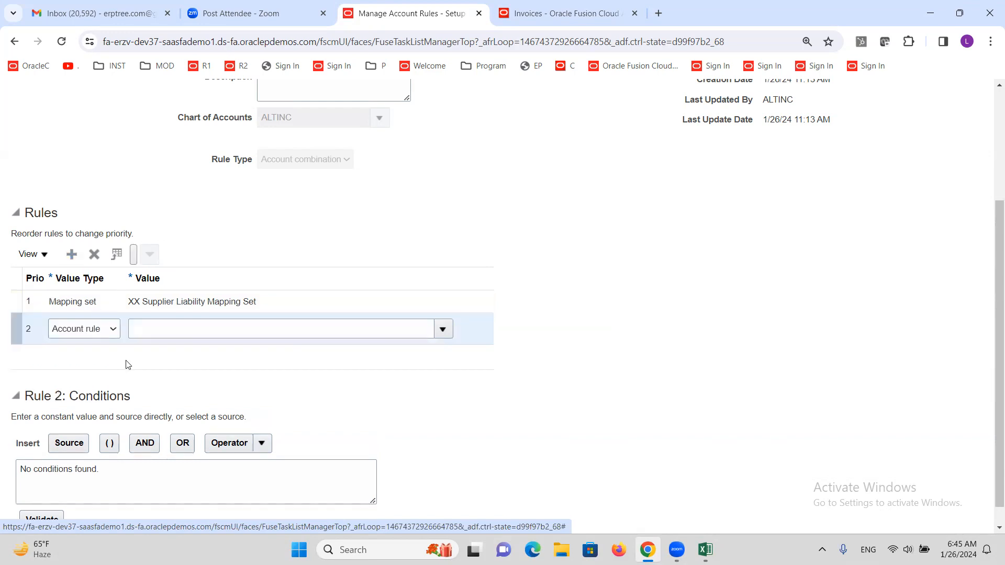
click(112, 333)
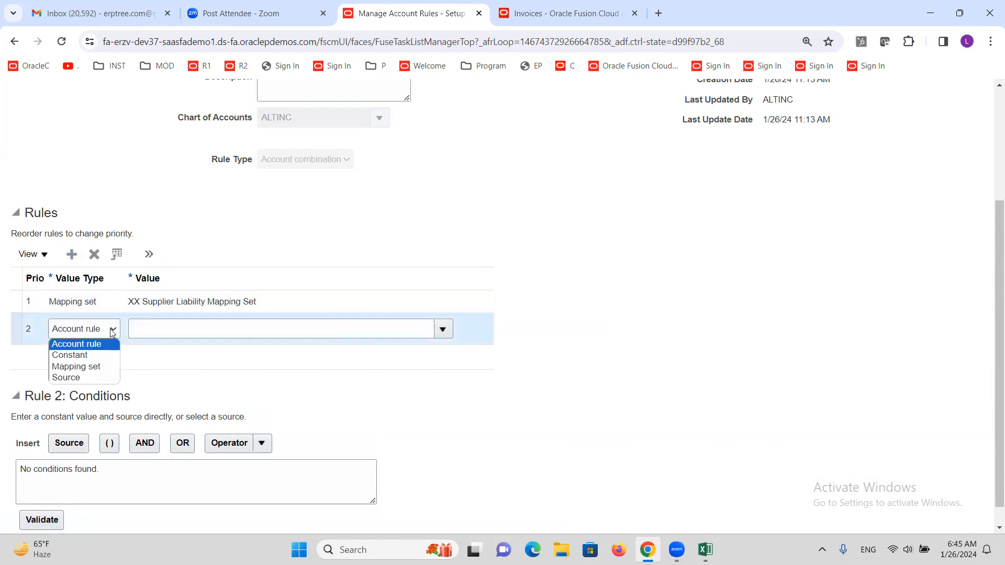
click(89, 353)
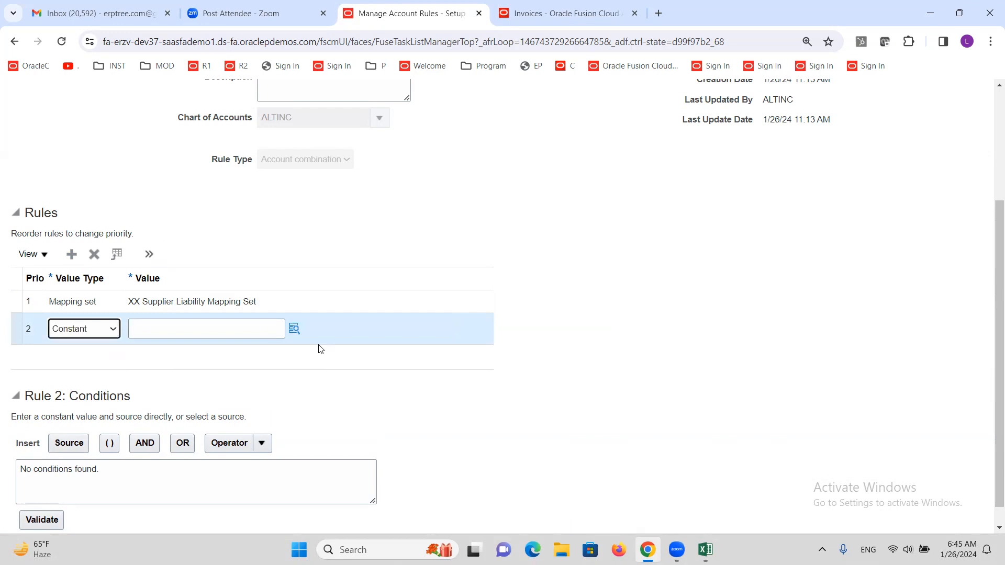
click(291, 331)
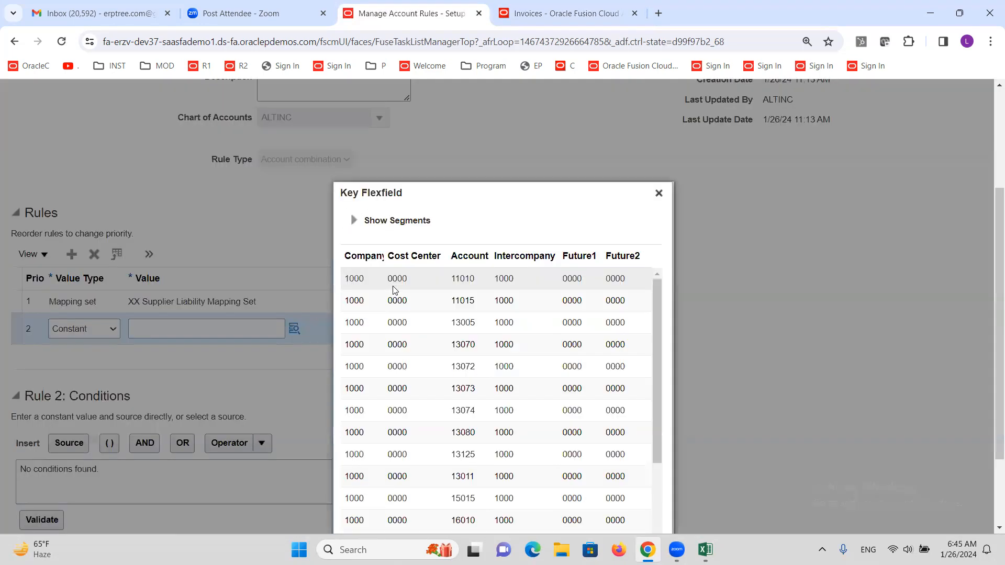
click(521, 369)
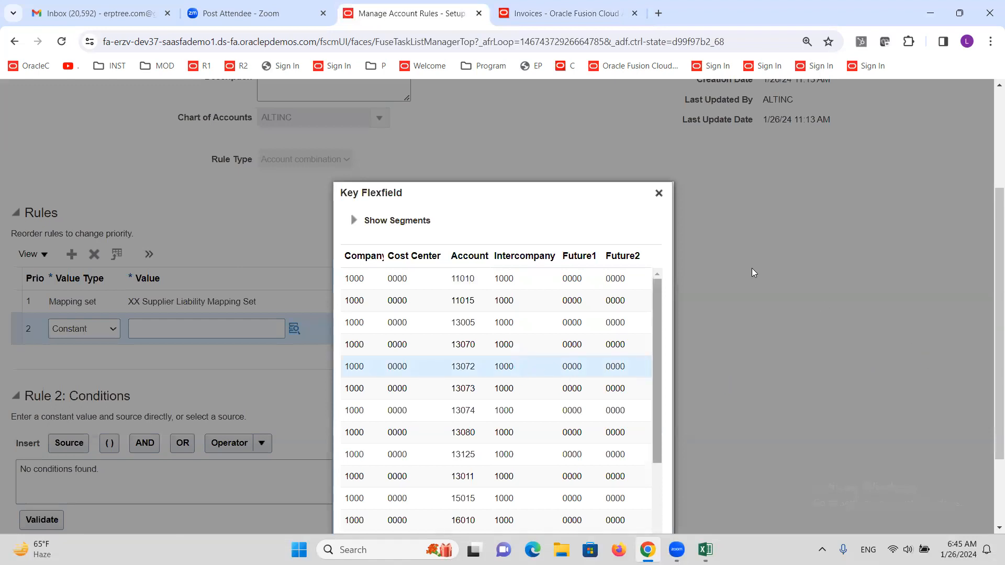
scroll(752, 268, down, 2)
click(602, 515)
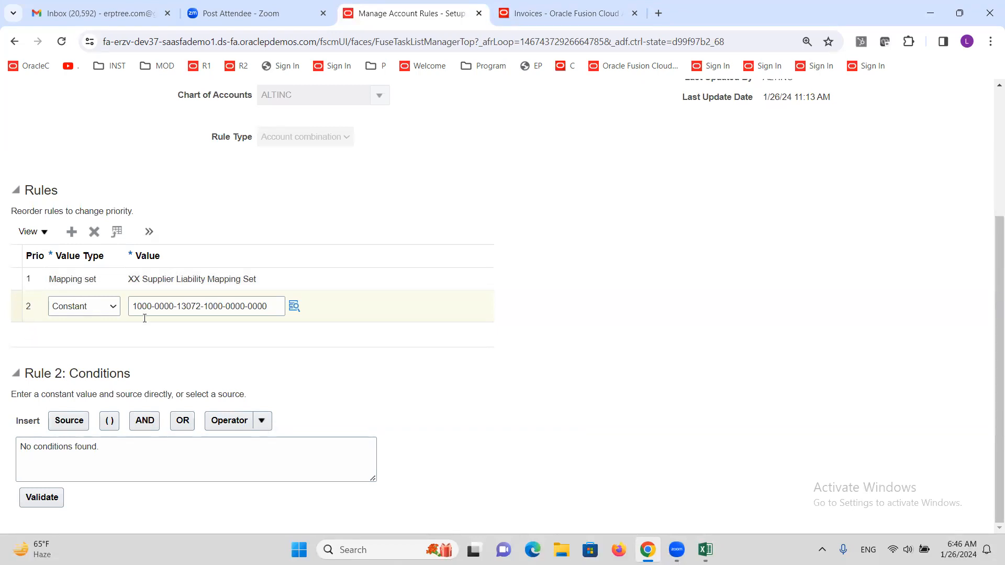
drag(271, 309, 31, 320)
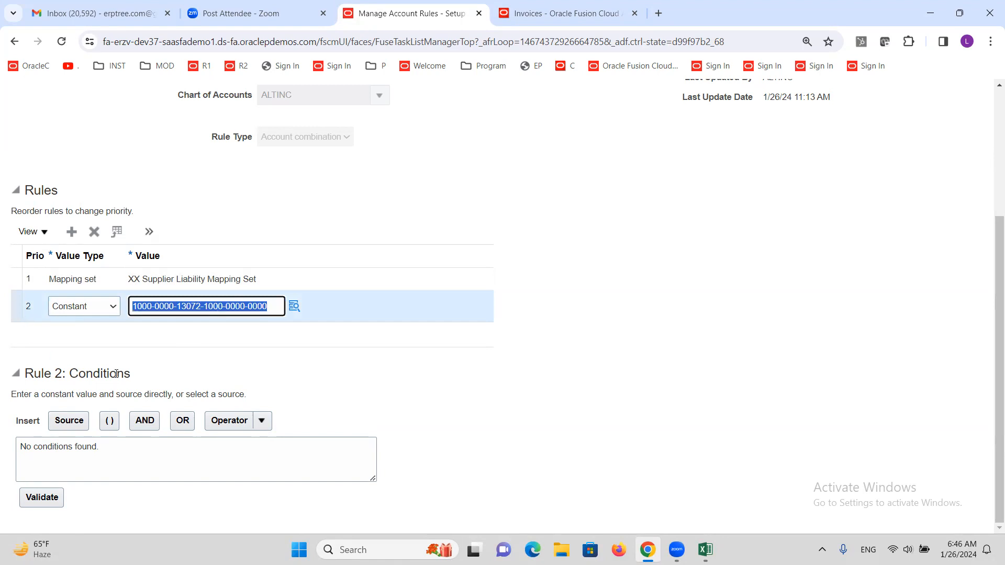
click(614, 241)
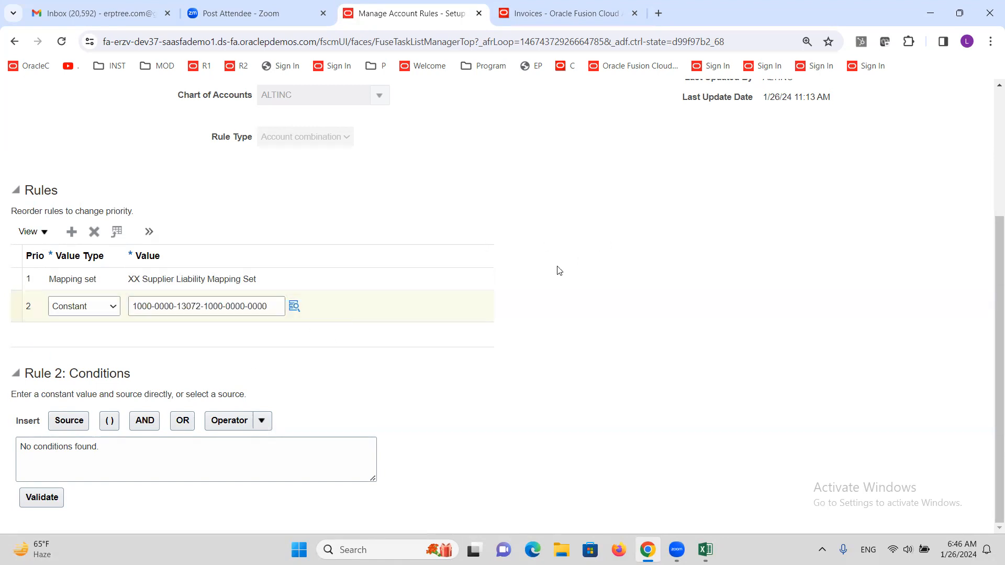
Step: Review the XX Liability Rule's name and two rule lines, and save and close the account rule
scroll(563, 328, up, 1)
scroll(563, 331, up, 1)
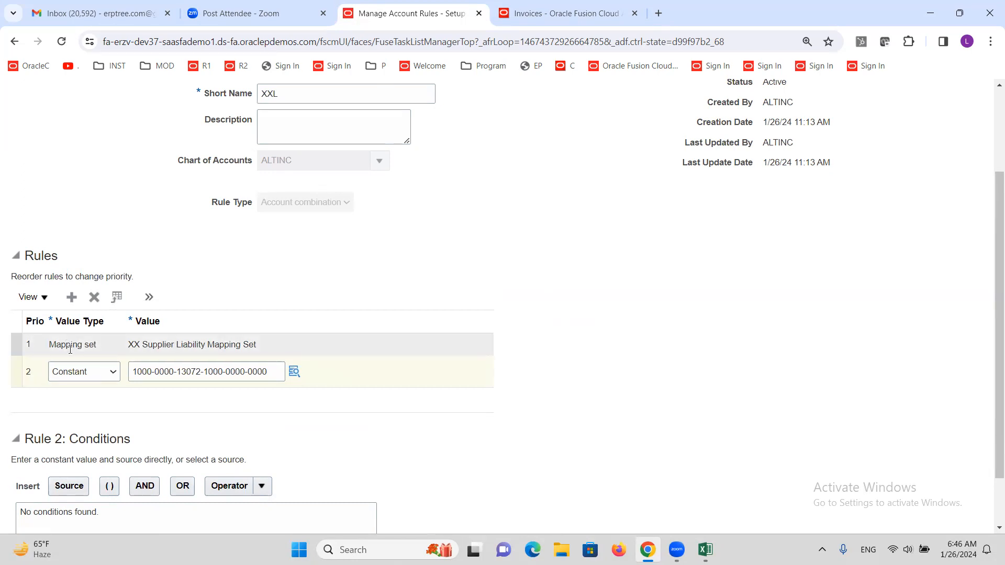
scroll(68, 356, up, 3)
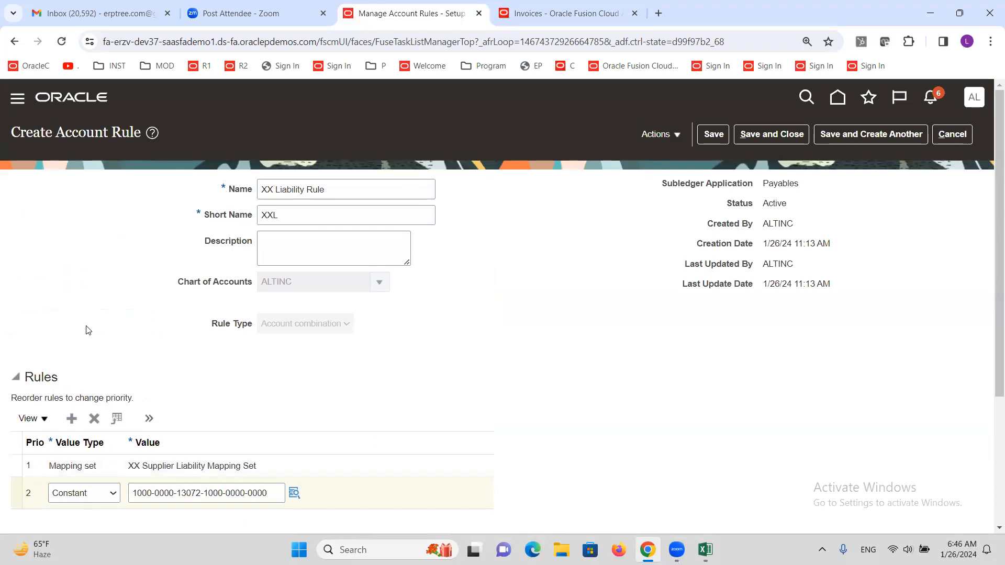
click(361, 196)
key(ctrl+a)
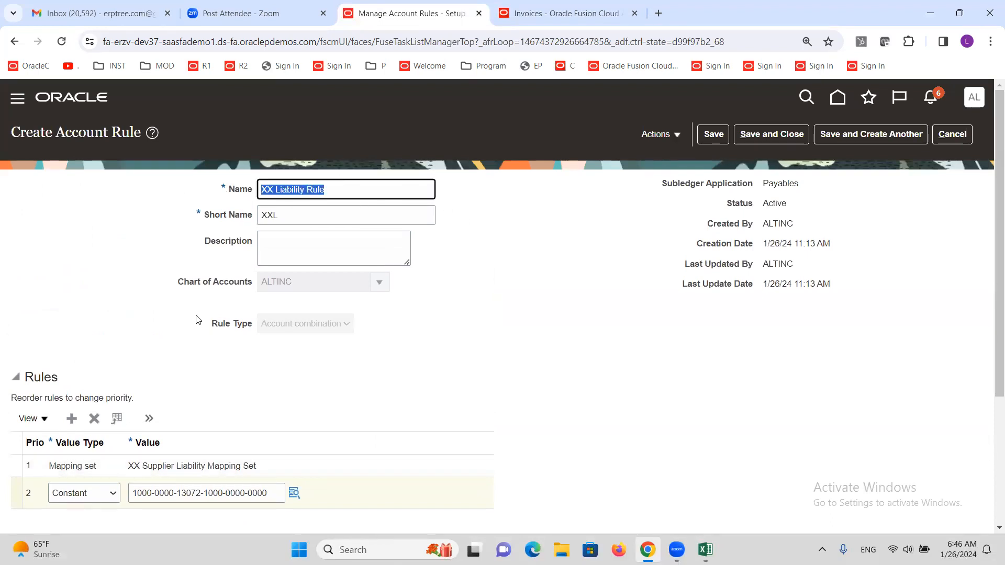
scroll(196, 320, down, 1)
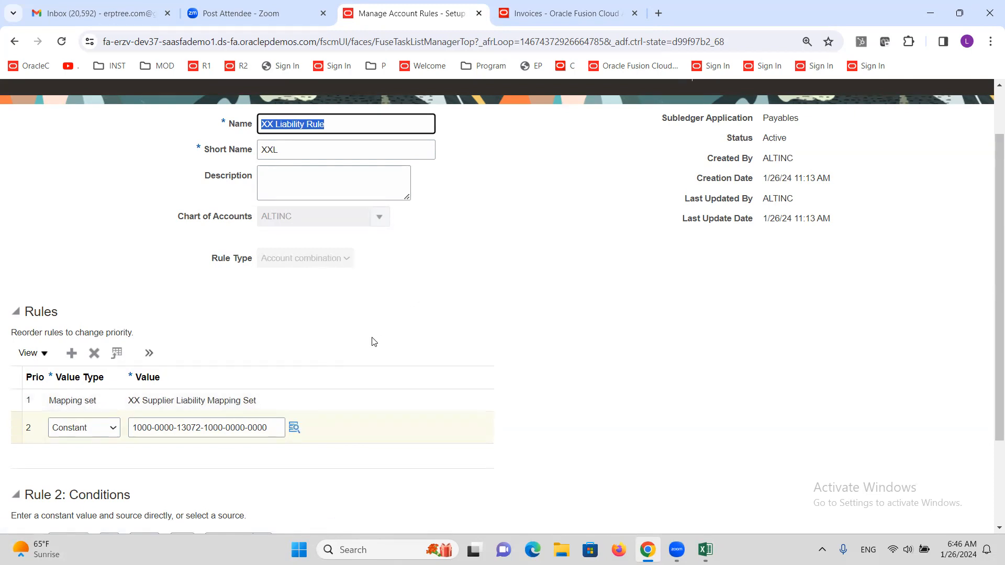
click(222, 406)
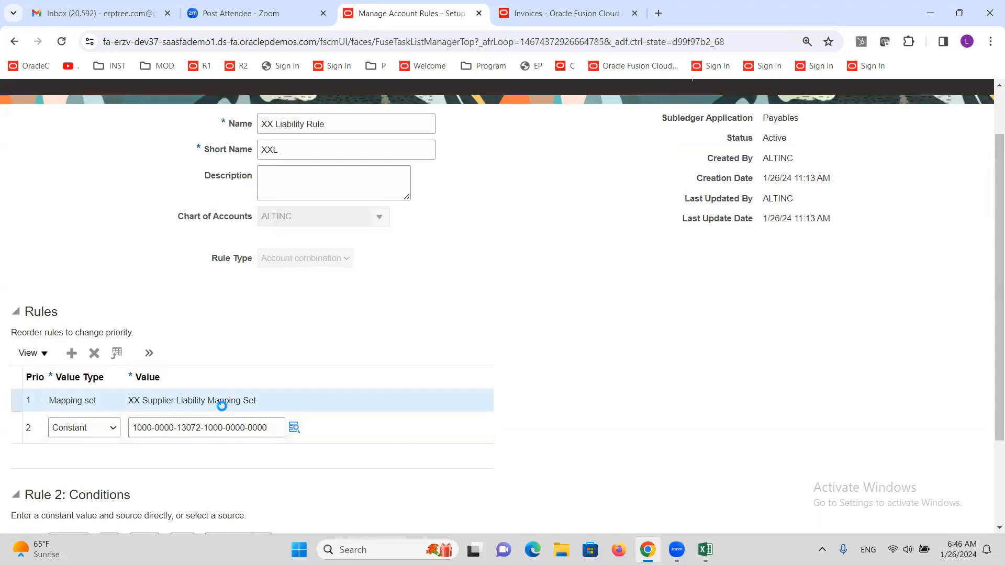
click(36, 439)
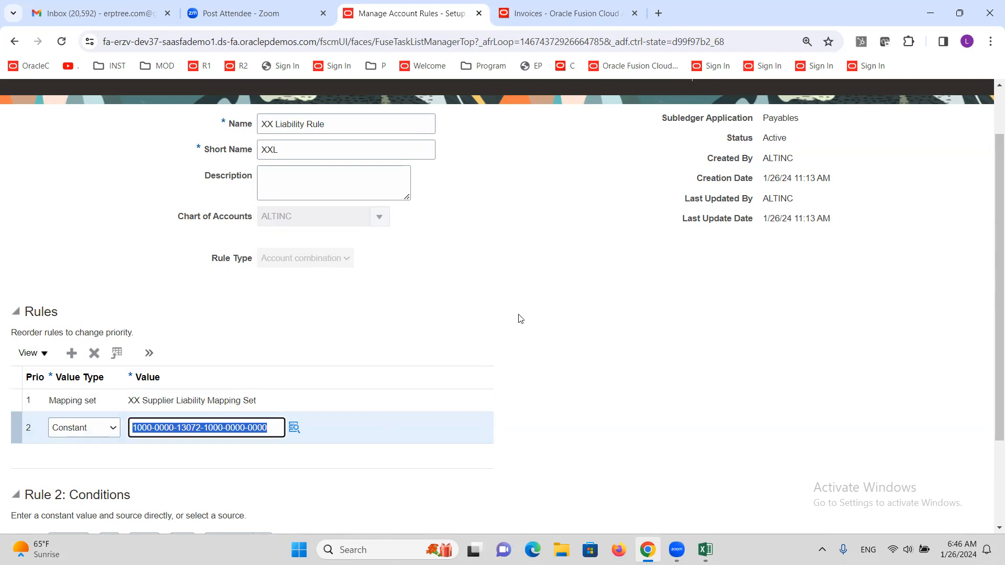
scroll(503, 309, up, 2)
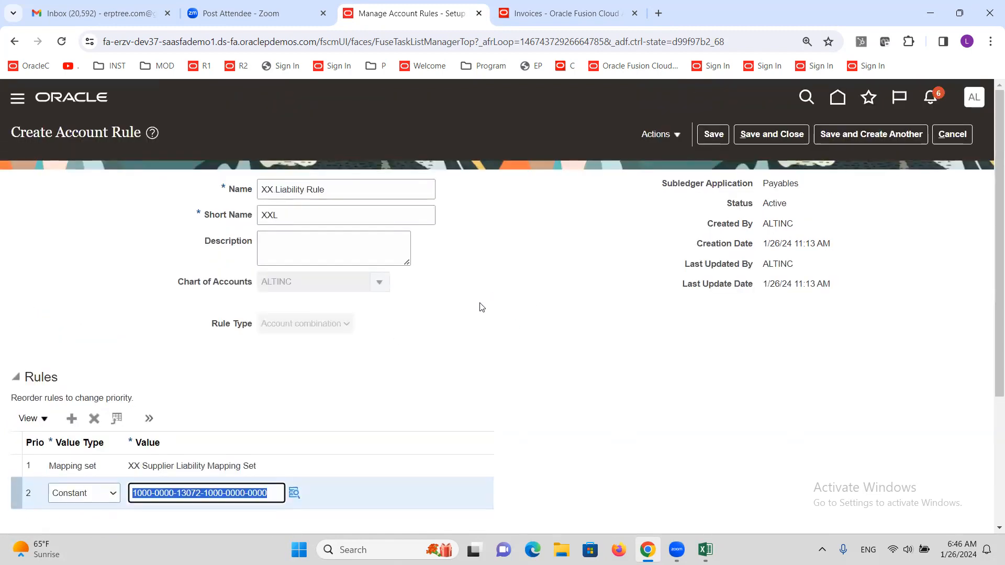
click(775, 139)
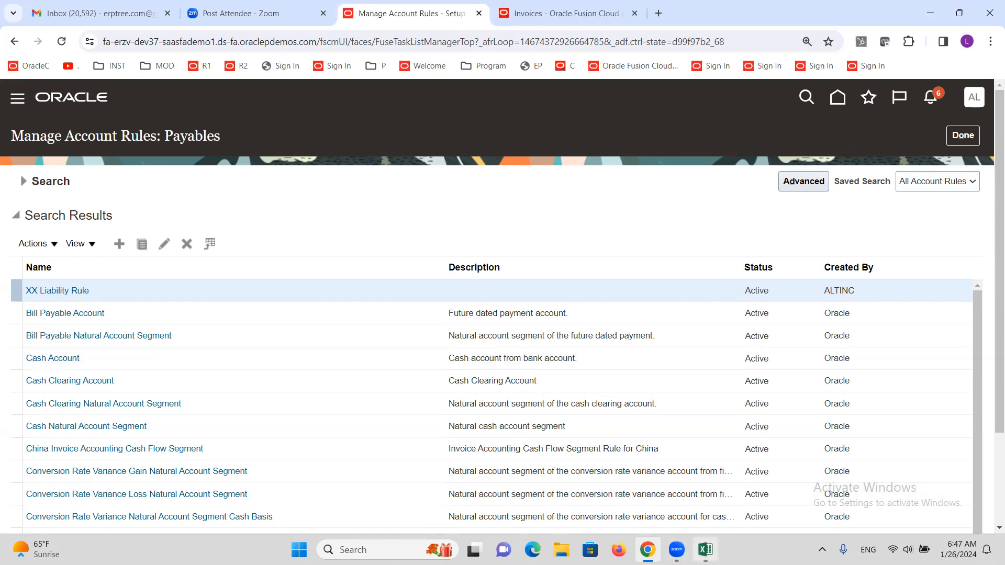
Step: Consult the SLA setup checklist in Excel and reopen XX Liability Rule for editing in Oracle Fusion
click(705, 550)
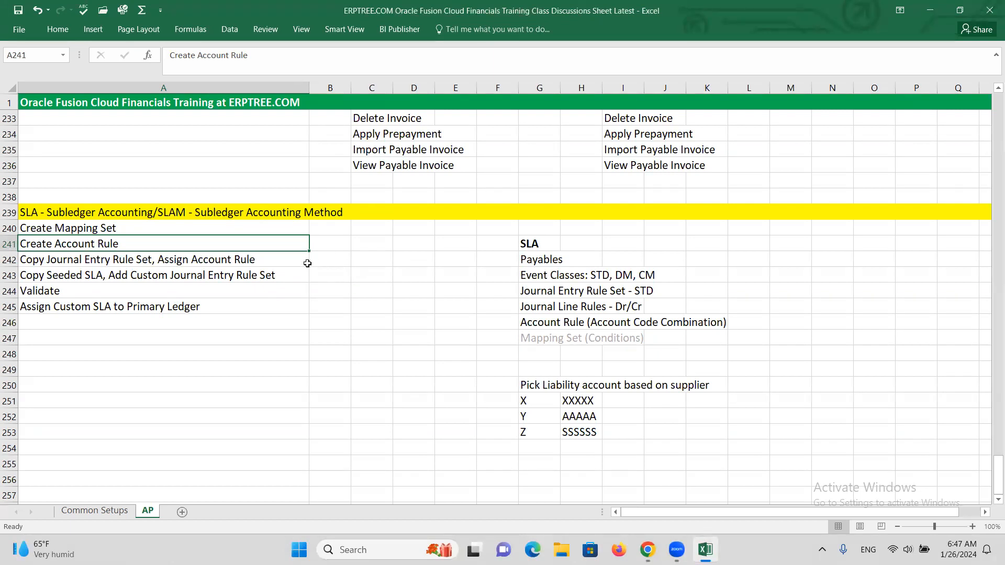
key(alt+Tab)
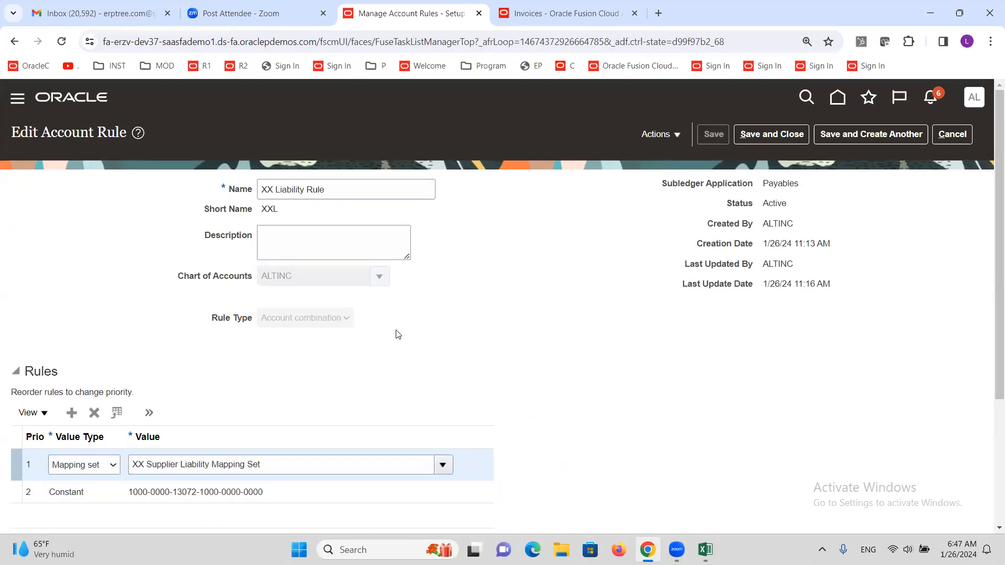
scroll(325, 380, down, 1)
scroll(341, 382, up, 1)
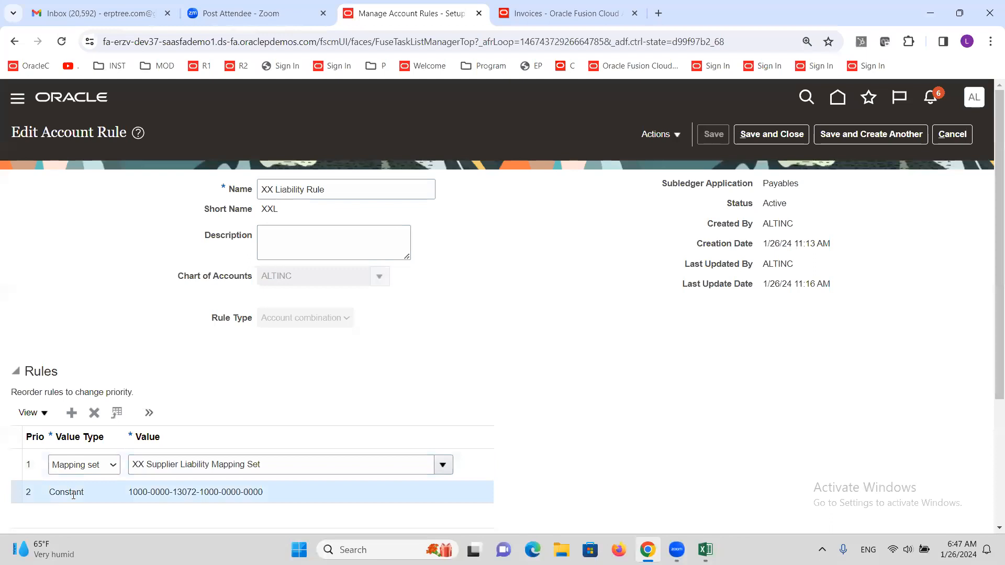
Step: Change the second rule line's value type to Source and choose Invoice Liability Account as its value
click(87, 489)
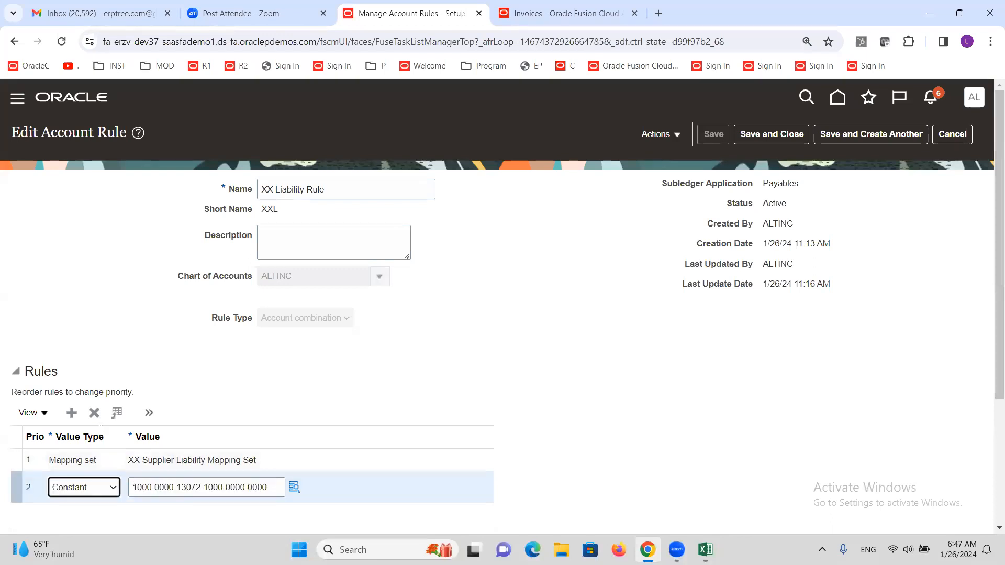
click(115, 492)
click(79, 470)
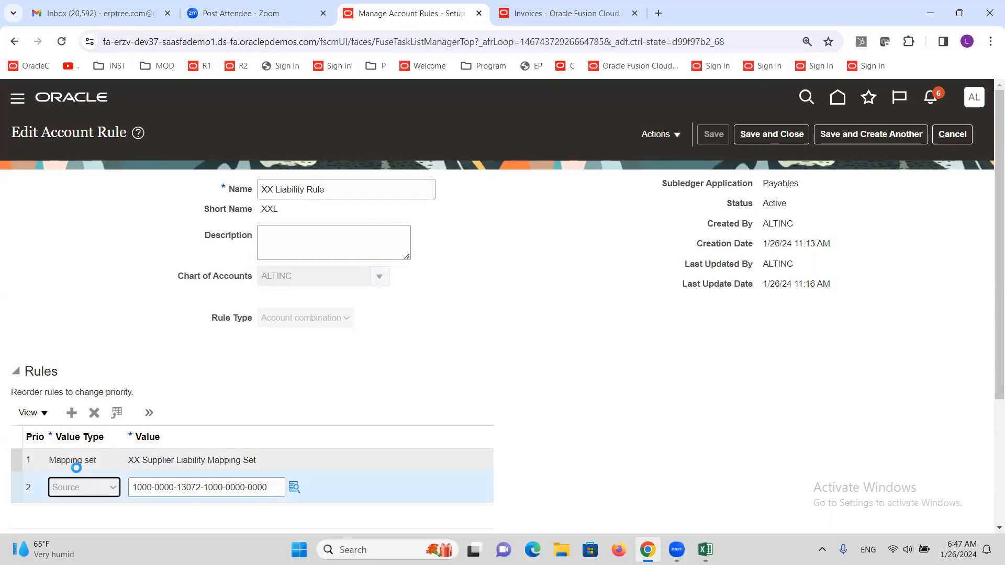
click(443, 488)
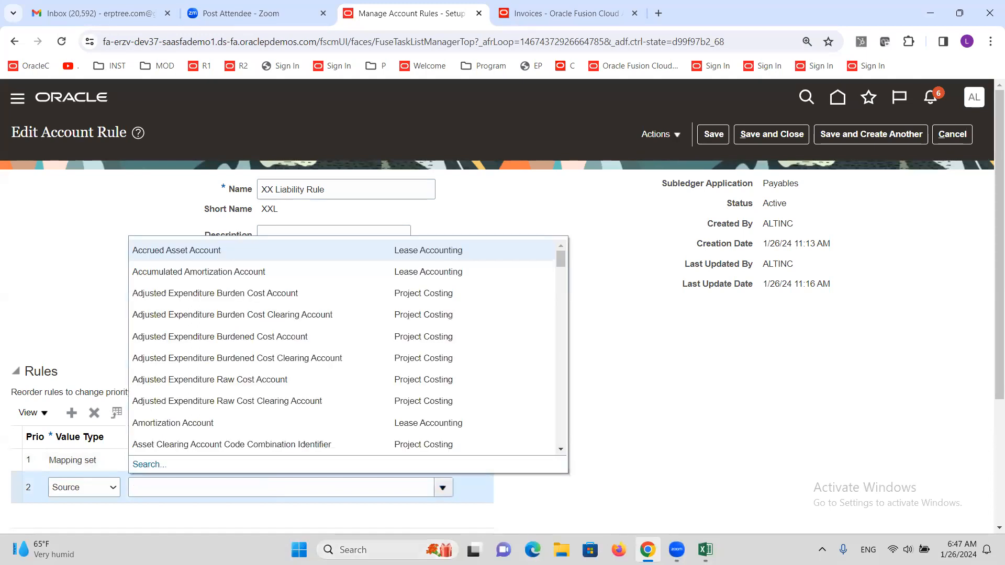
scroll(285, 323, down, 3)
scroll(285, 366, down, 2)
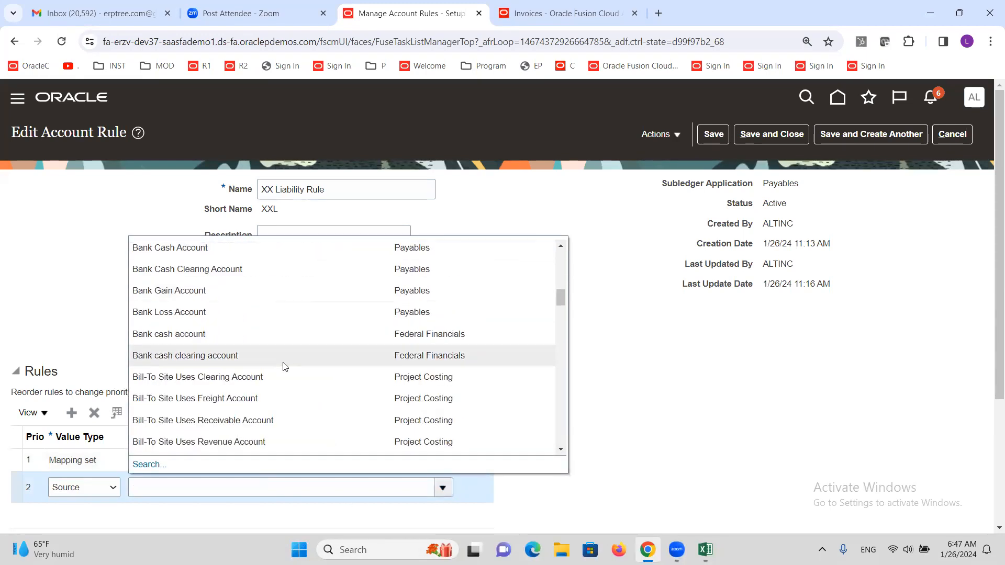
scroll(282, 363, down, 10)
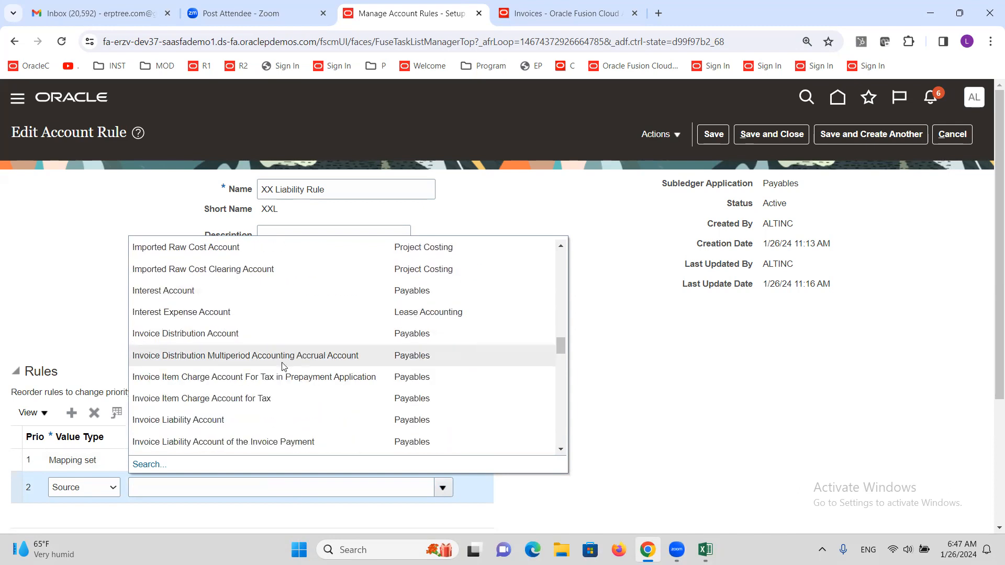
click(218, 420)
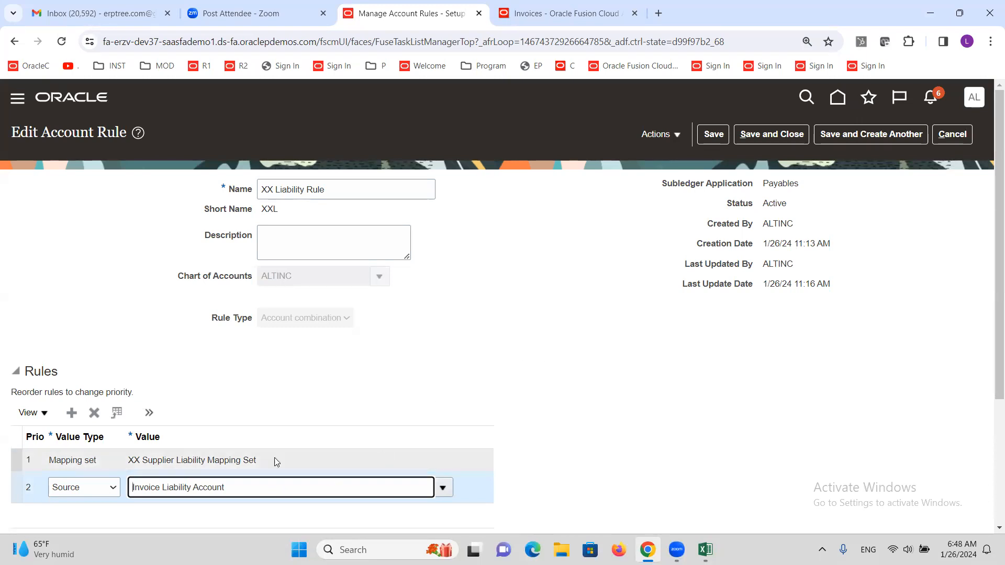
drag(230, 486, 116, 490)
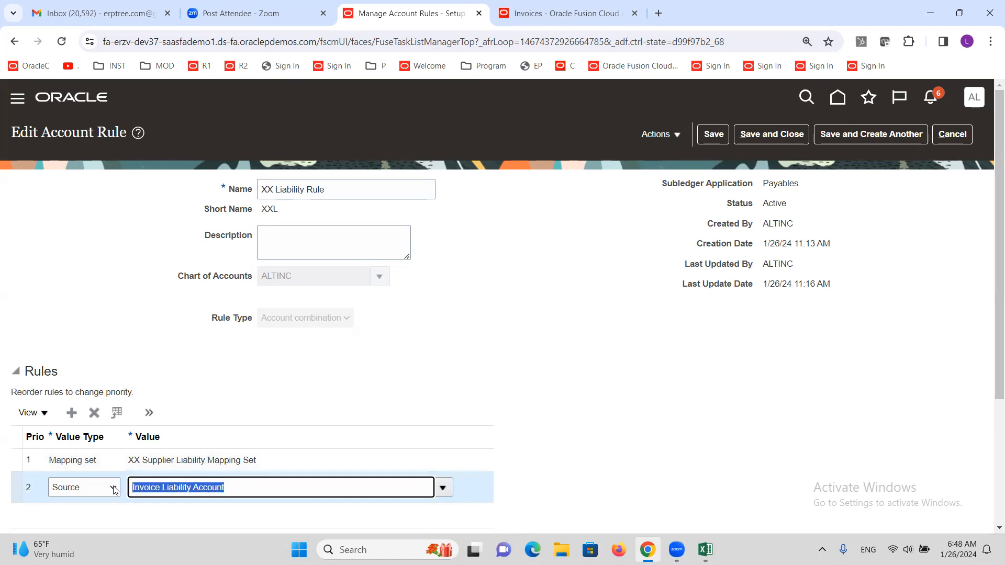
Step: Check the liability distribution on the open invoice, save and close the account rule, and leave the account rules page
click(567, 13)
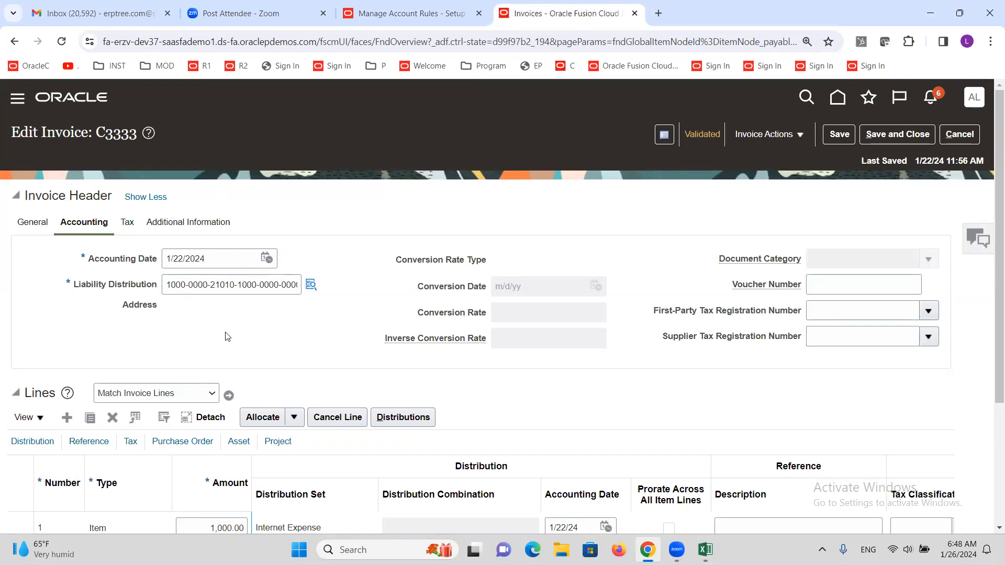
click(417, 11)
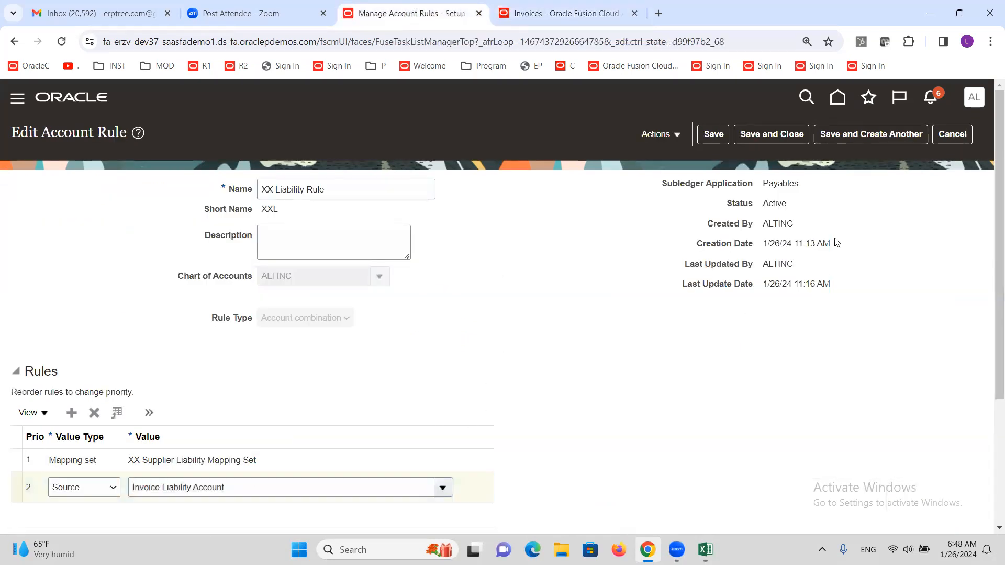
click(778, 136)
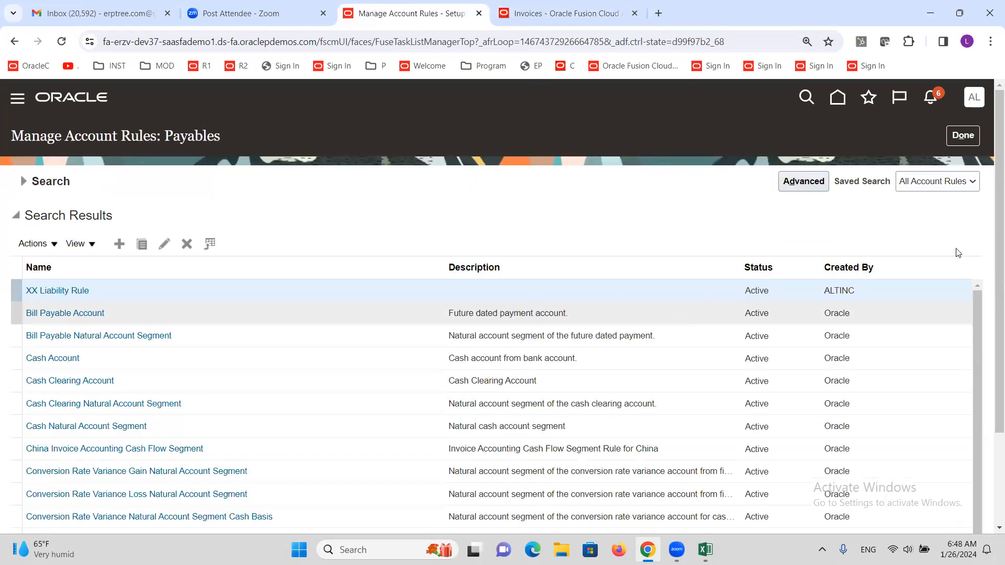
click(964, 136)
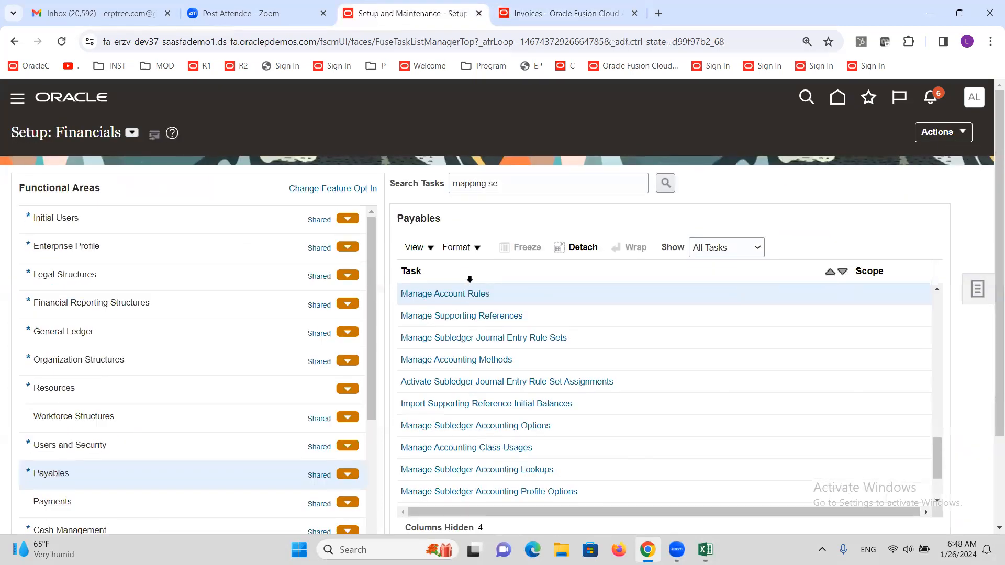
Step: Review the SLA setup checklist in Excel and open the Manage Subledger Journal Entry Rule Sets task in Oracle Fusion
click(705, 550)
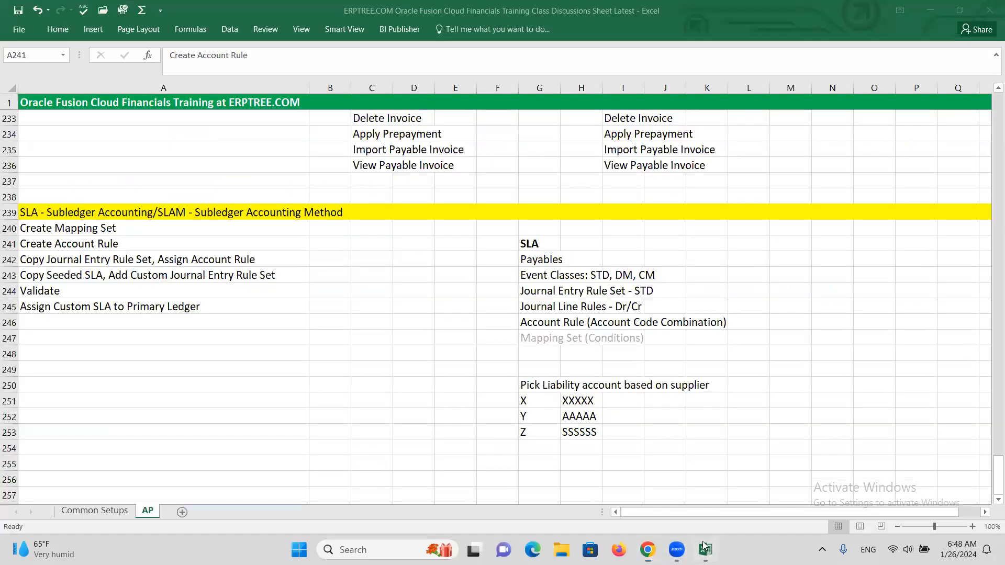
click(66, 231)
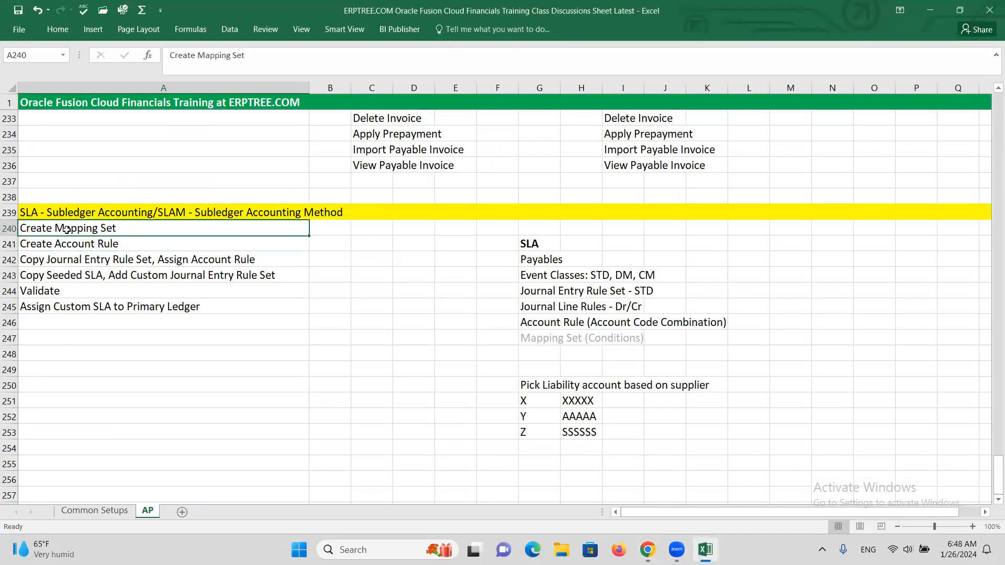
click(73, 244)
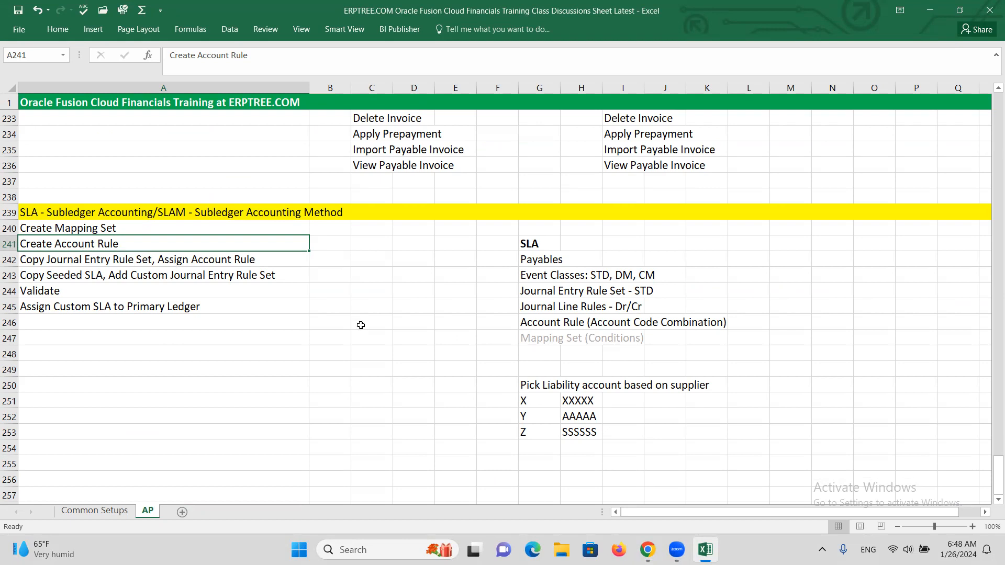
key(alt+Tab)
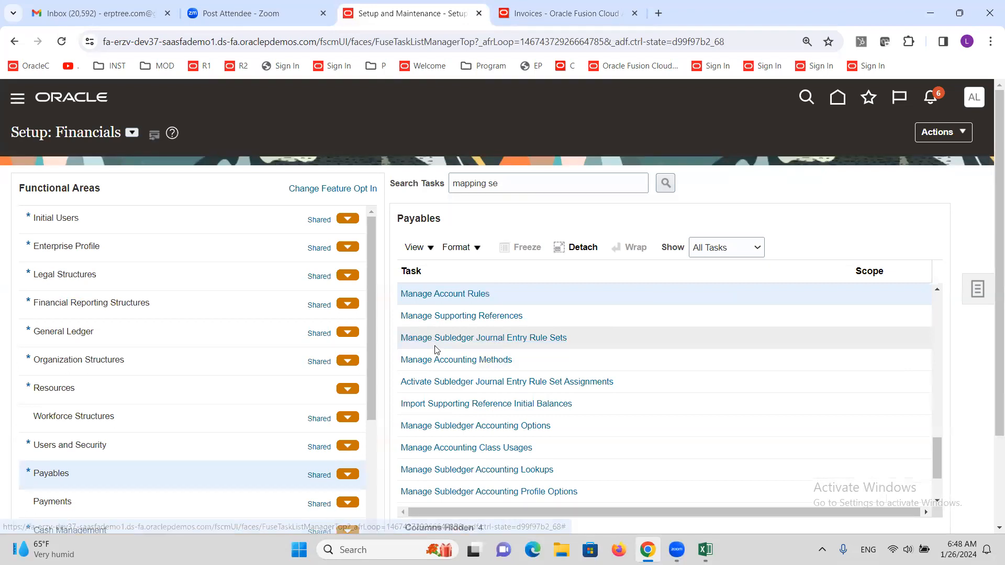
click(498, 343)
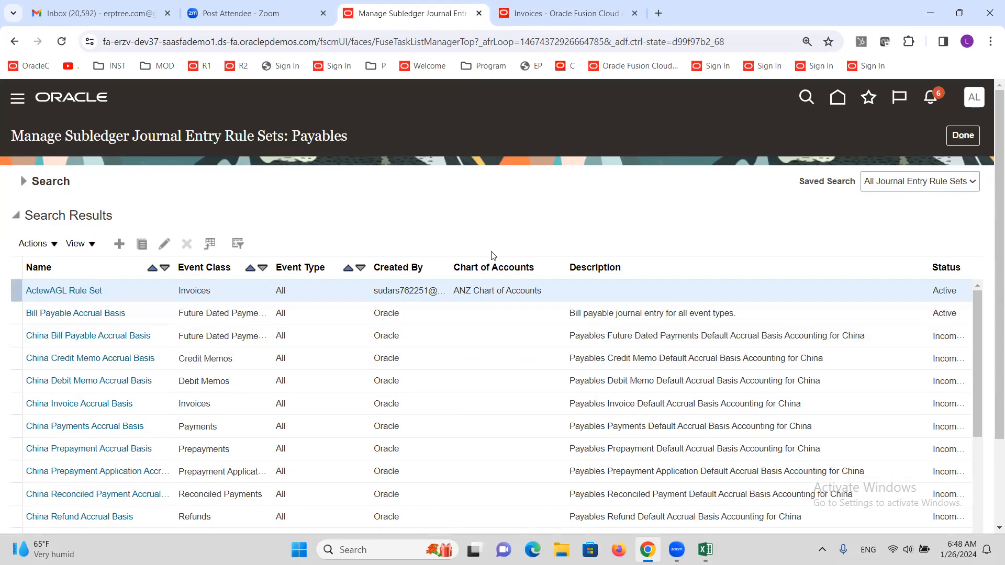
Step: Examine the journal lines of the predefined Invoice Accrual Basis rule set, particularly Liability, Basic, and return to the rule sets list
scroll(360, 208, down, 2)
scroll(361, 208, down, 1)
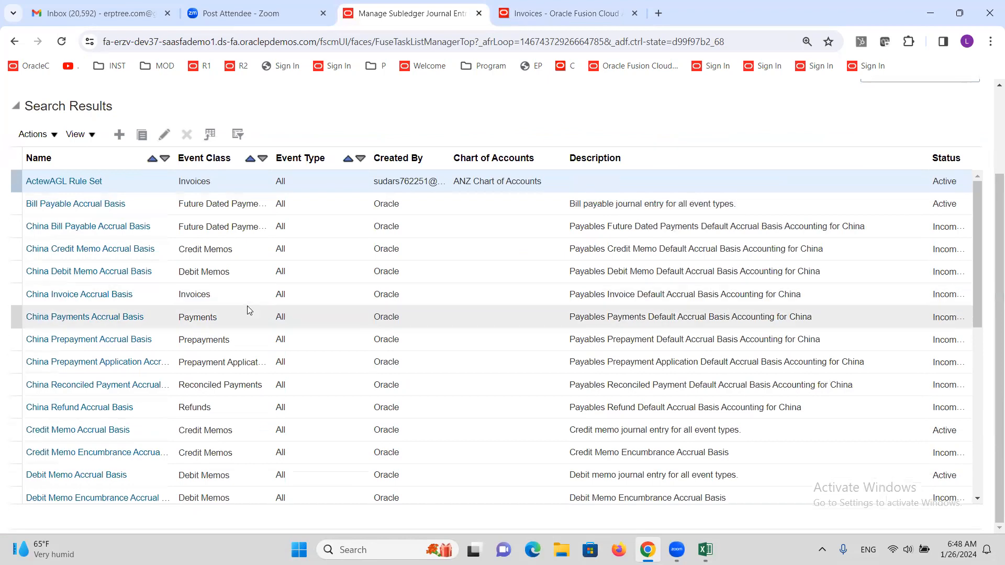
scroll(247, 306, down, 3)
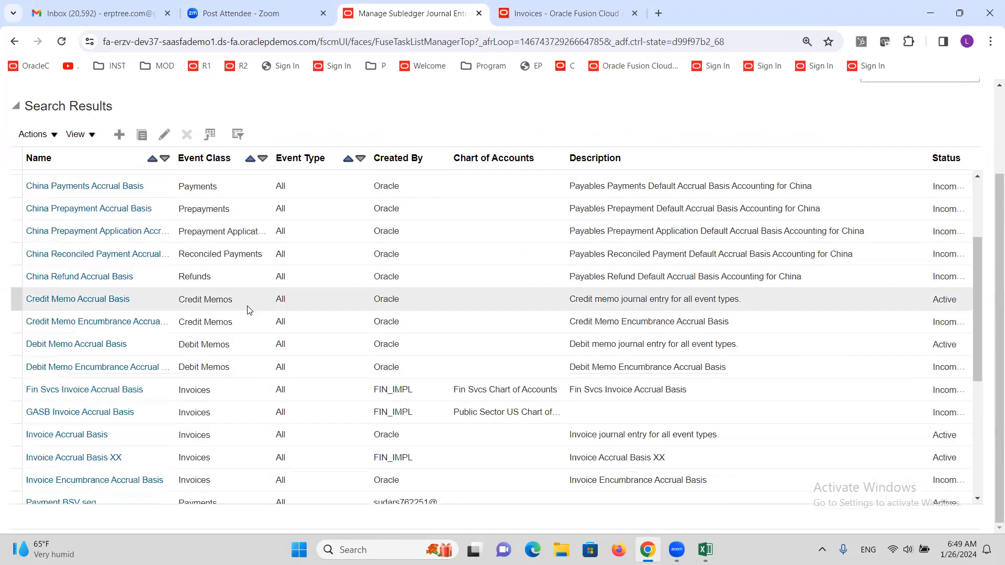
scroll(248, 309, down, 2)
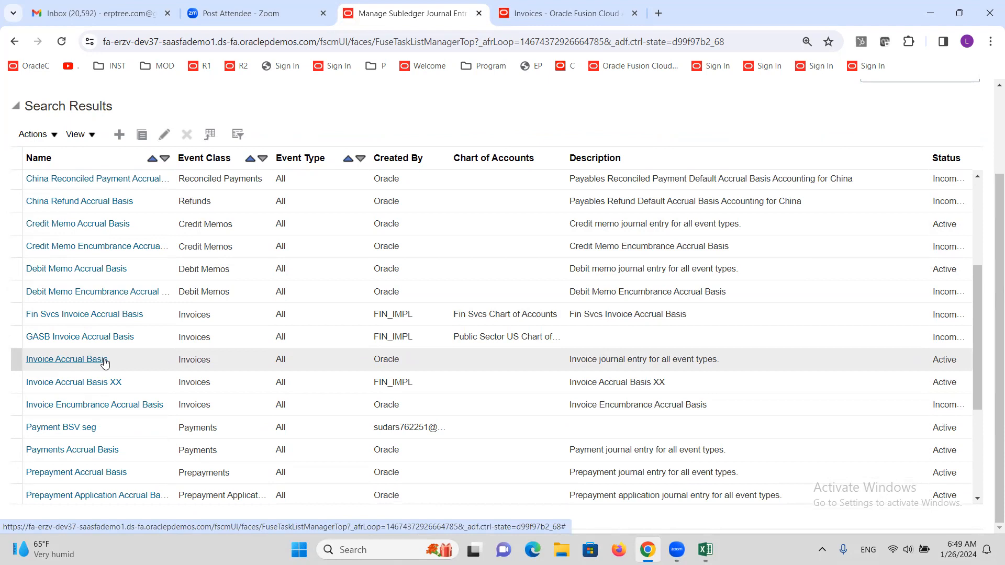
click(72, 359)
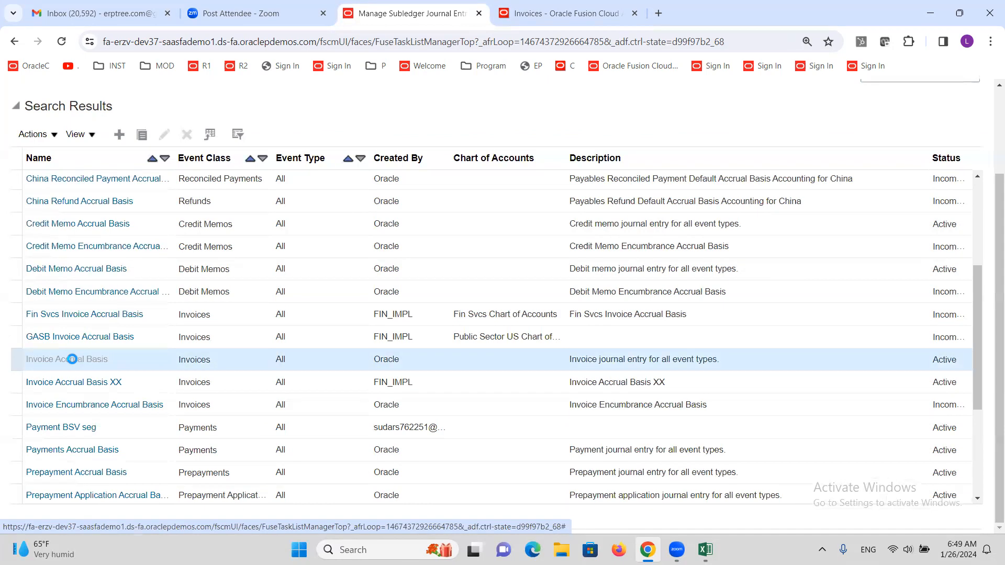
scroll(298, 237, down, 3)
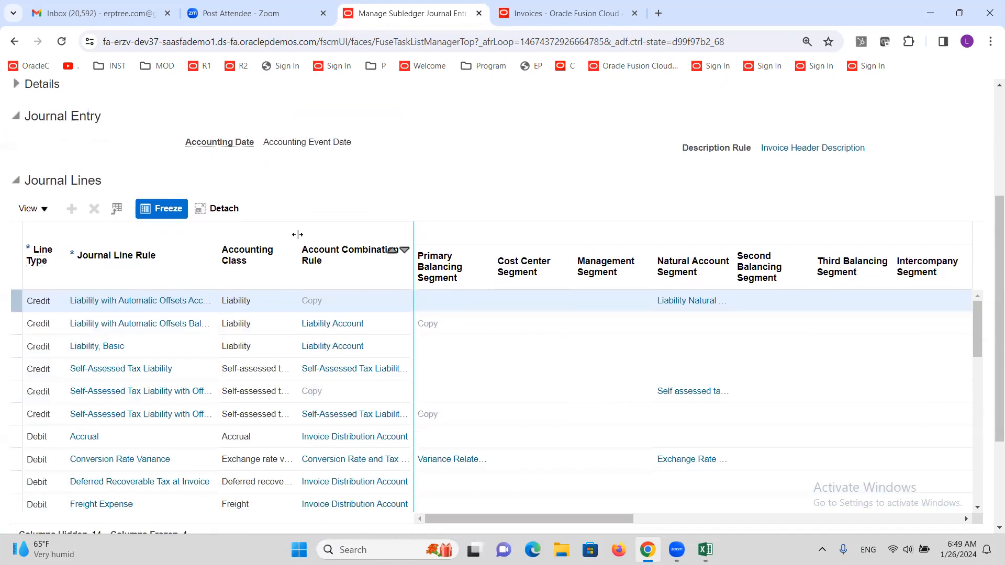
click(134, 343)
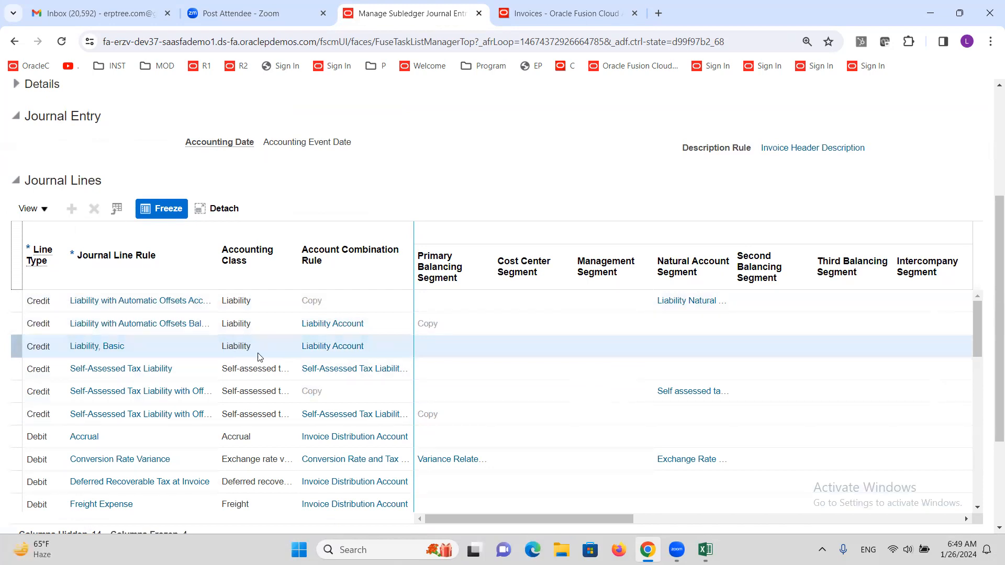
scroll(258, 358, up, 4)
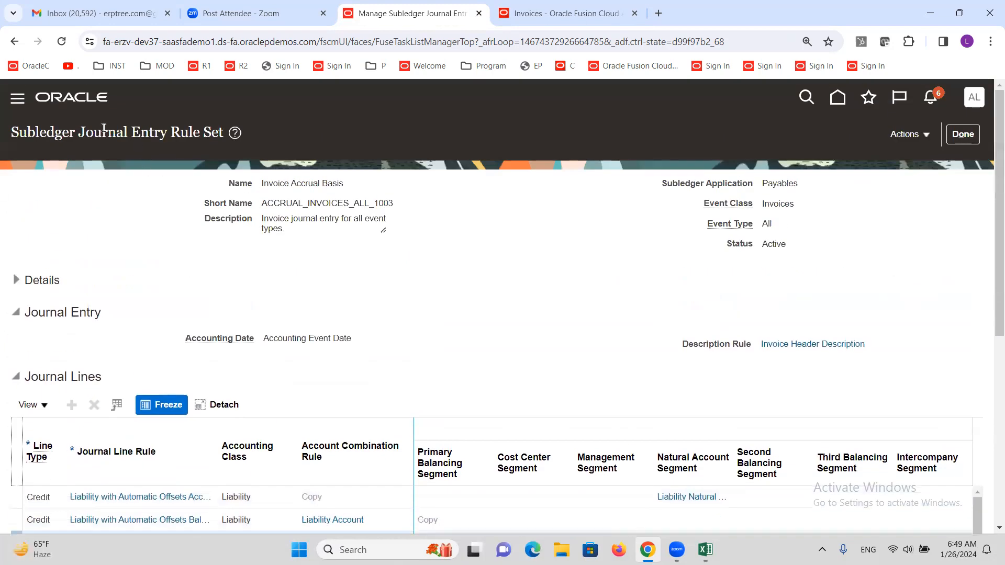
click(961, 135)
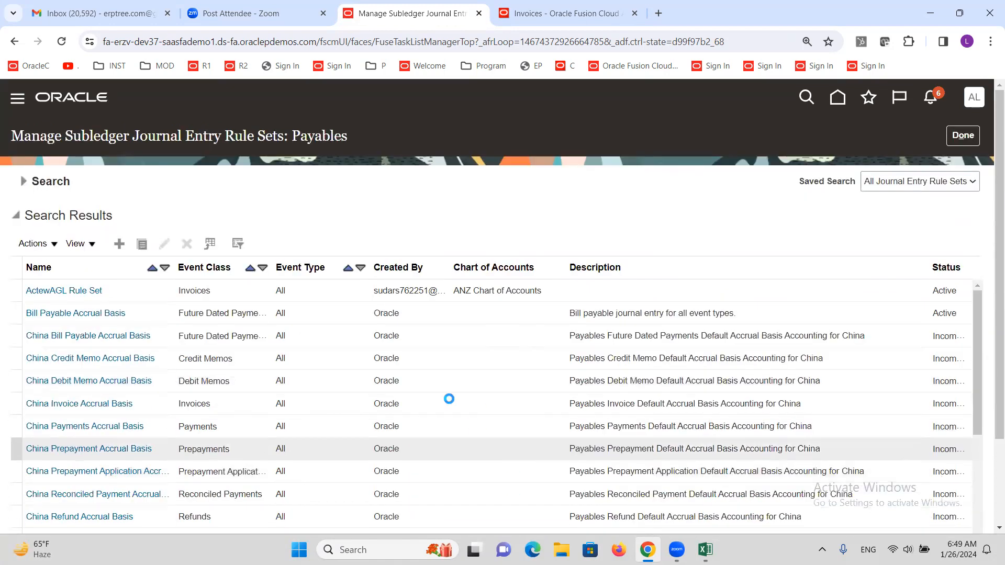
Step: Duplicate the Invoice Accrual Basis rule set as XX Invoice Accrual Basis with short name XXINV and chart of accounts ALTINC
scroll(279, 352, down, 3)
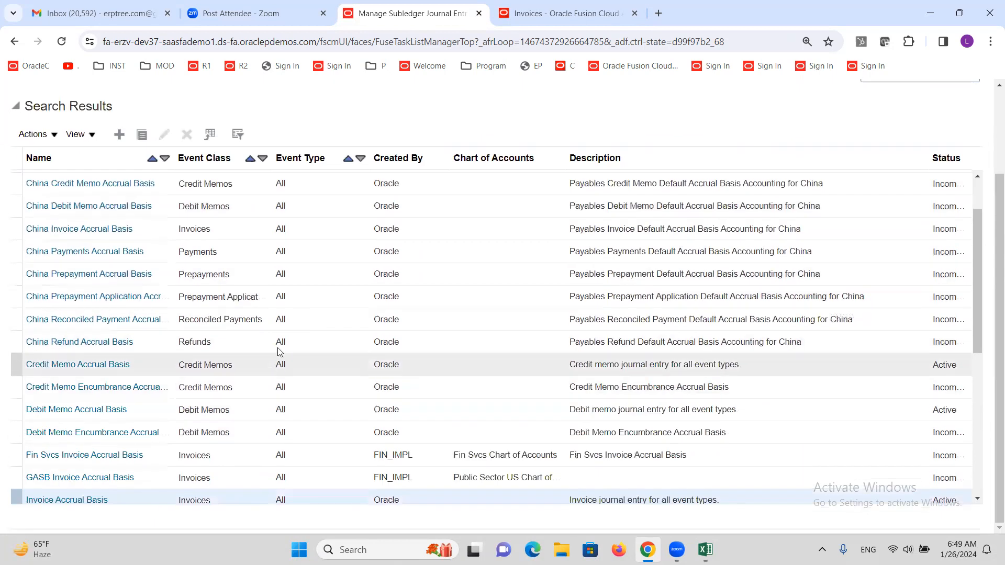
scroll(294, 278, down, 3)
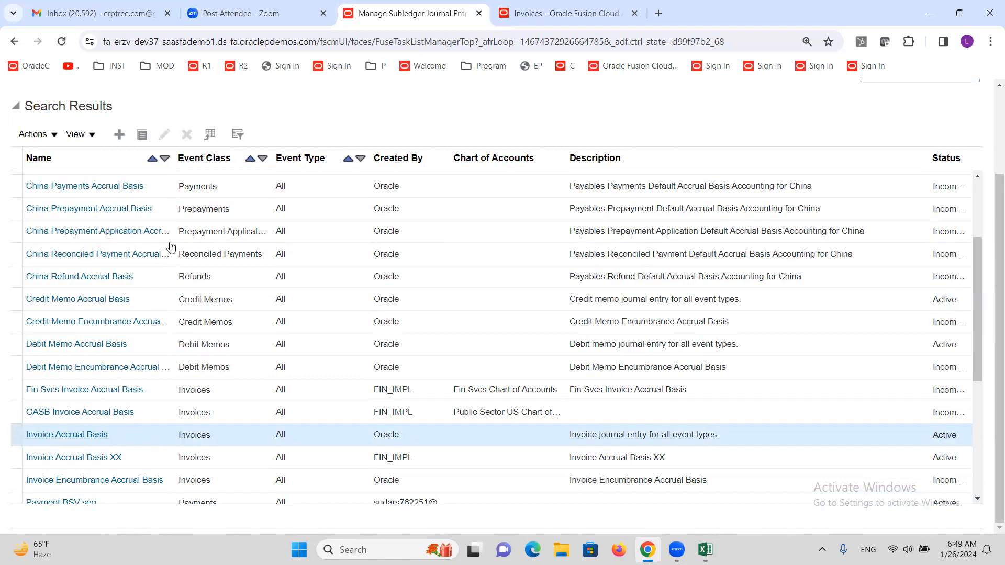
click(143, 135)
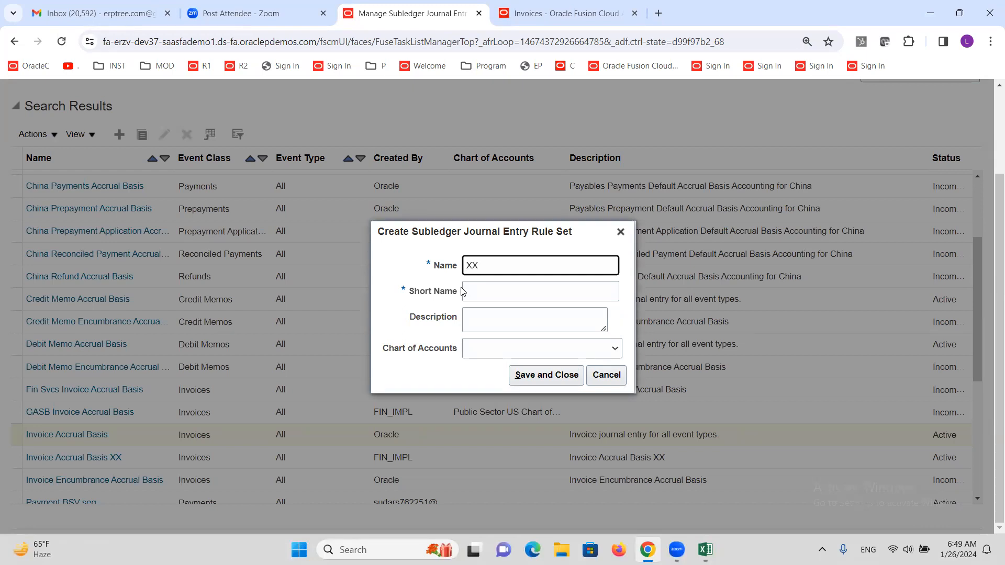
text(XX Invoice Accrual Basis)
click(524, 296)
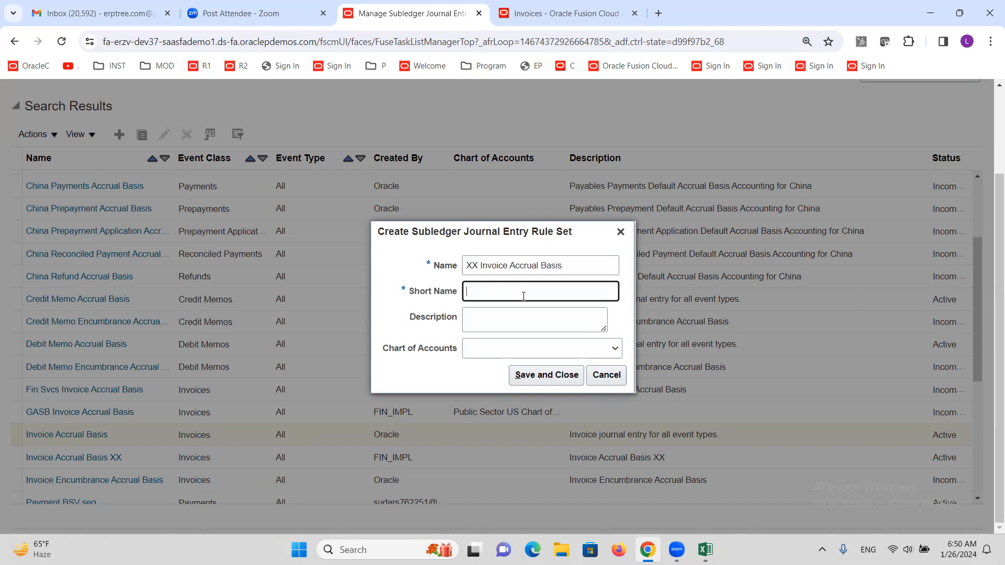
text(XXINV)
key(Tab)
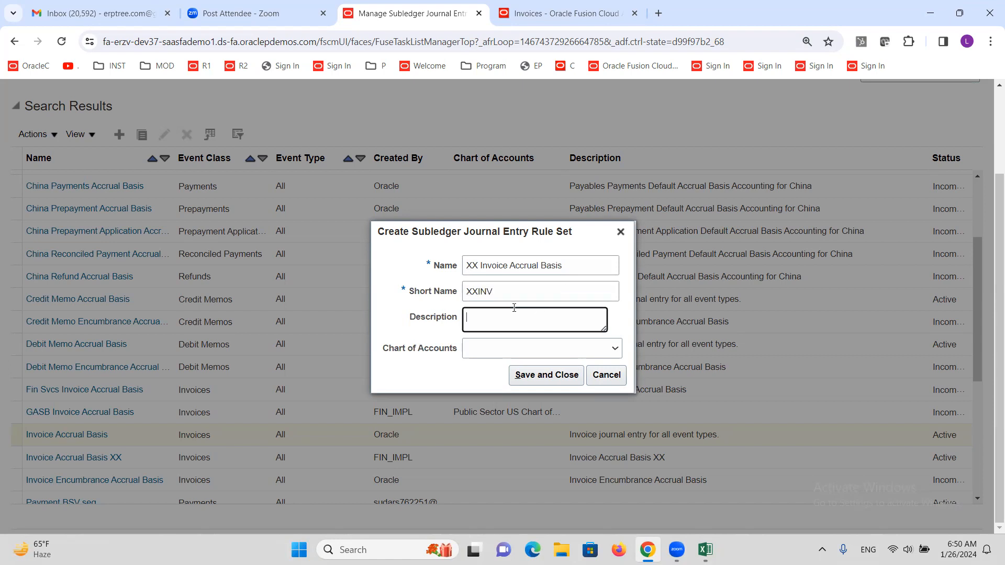
click(516, 349)
scroll(519, 304, down, 1)
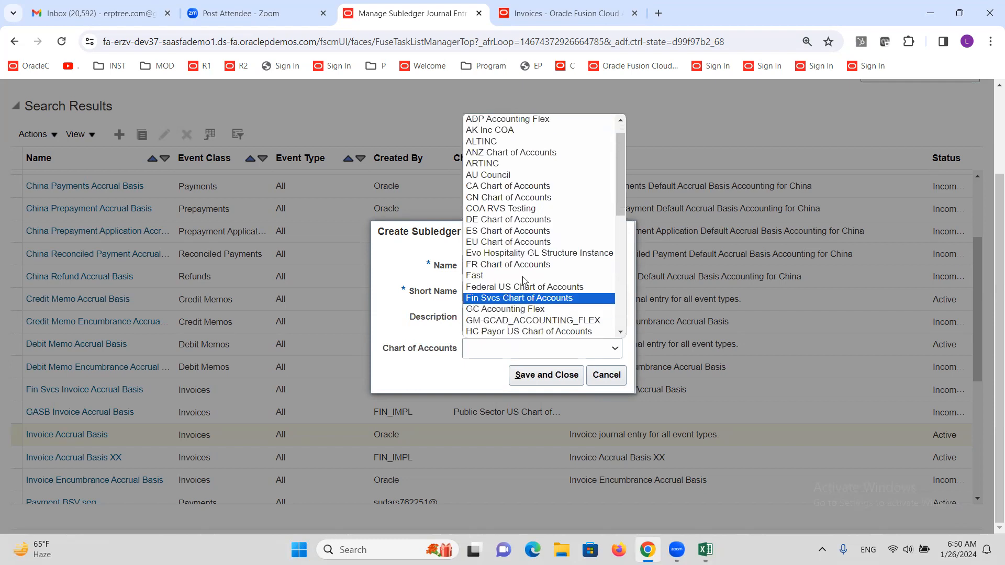
click(509, 142)
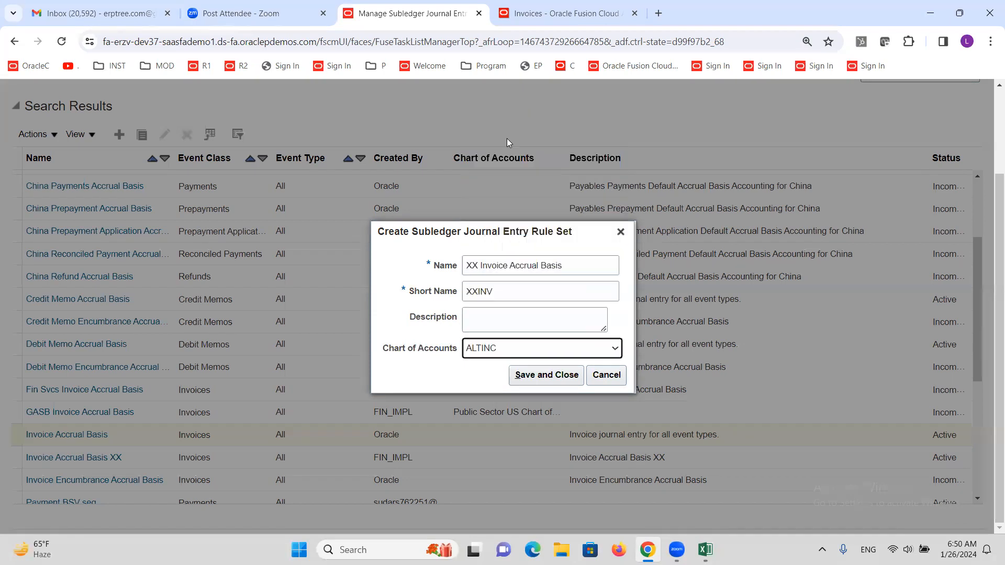
click(551, 375)
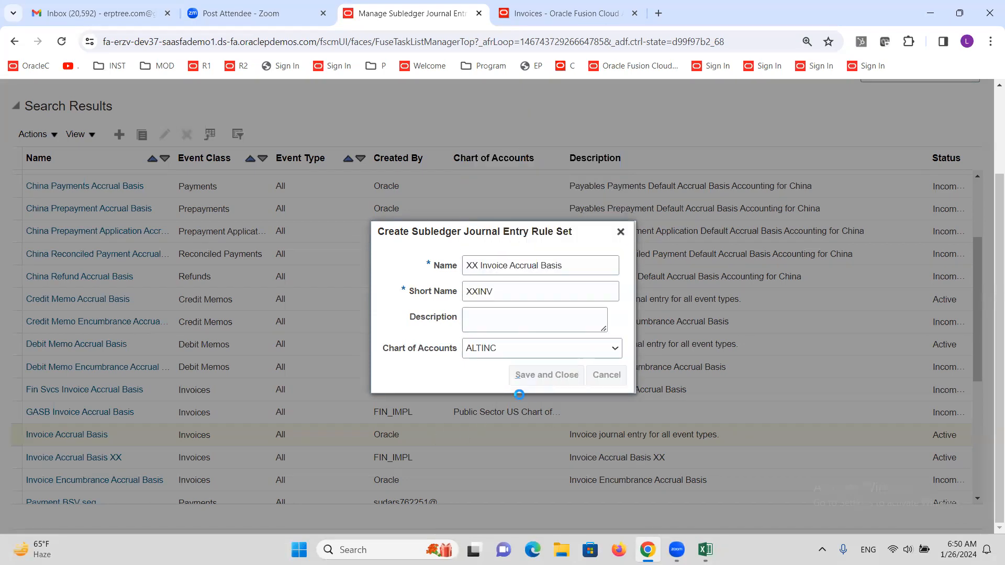
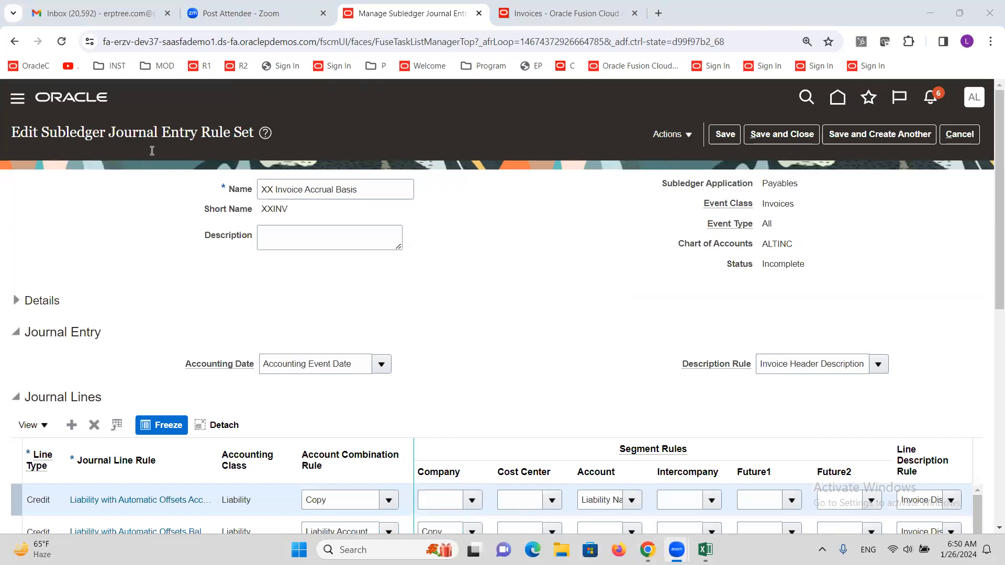
Step: Assign XX Liability Rule as the account combination rule of the Liability, Basic journal line and save the rule set
click(510, 289)
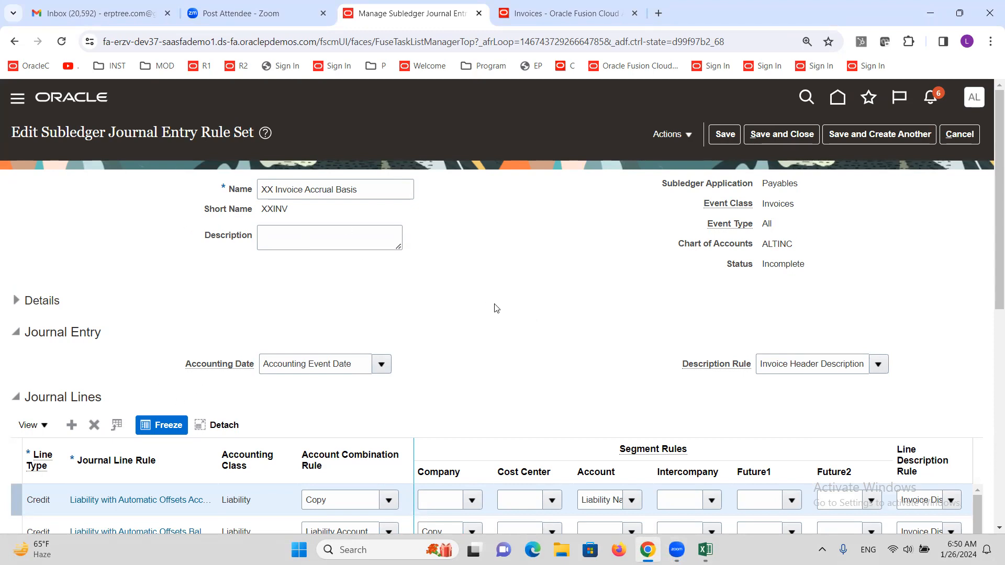
scroll(470, 264, down, 1)
scroll(468, 240, down, 1)
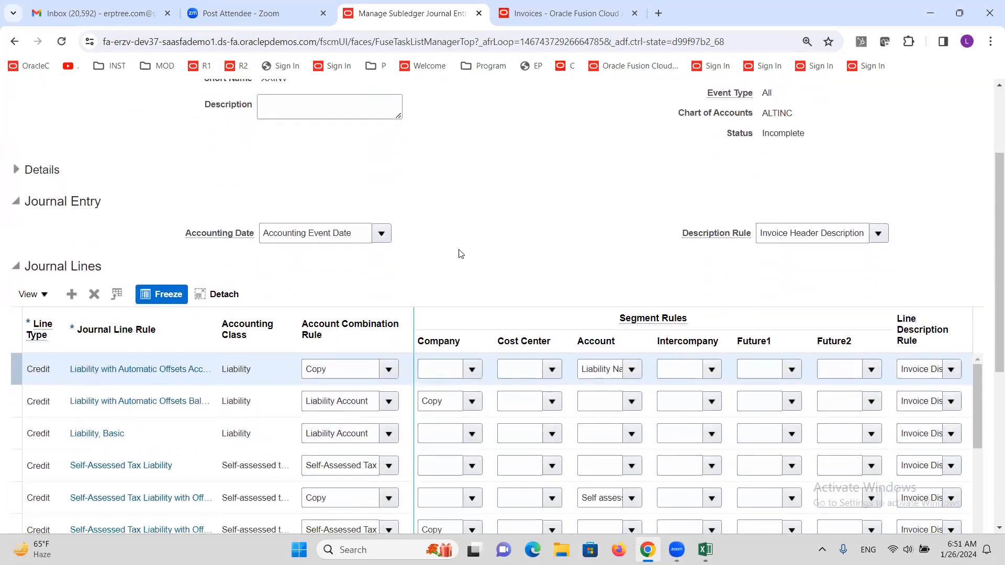
click(144, 430)
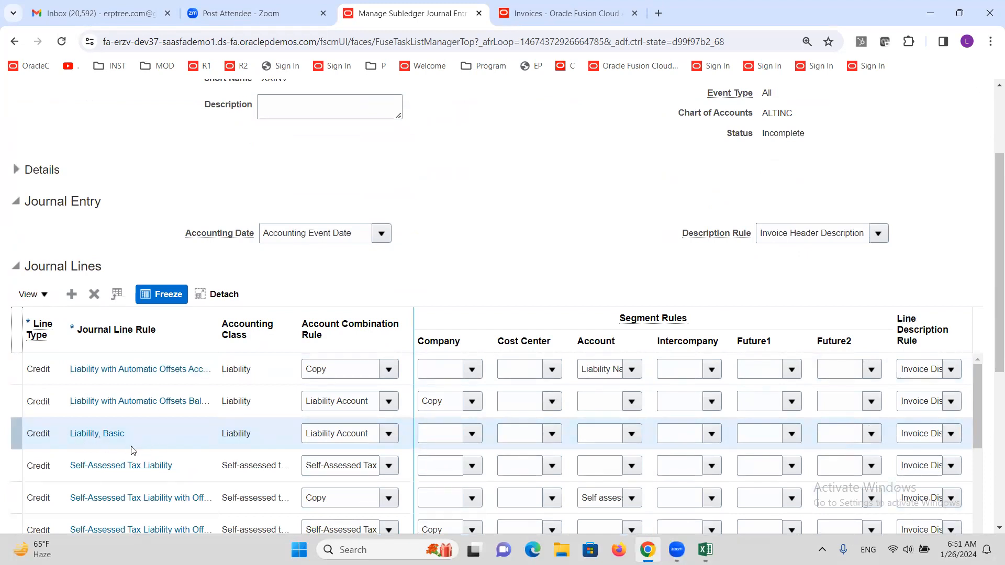
click(370, 434)
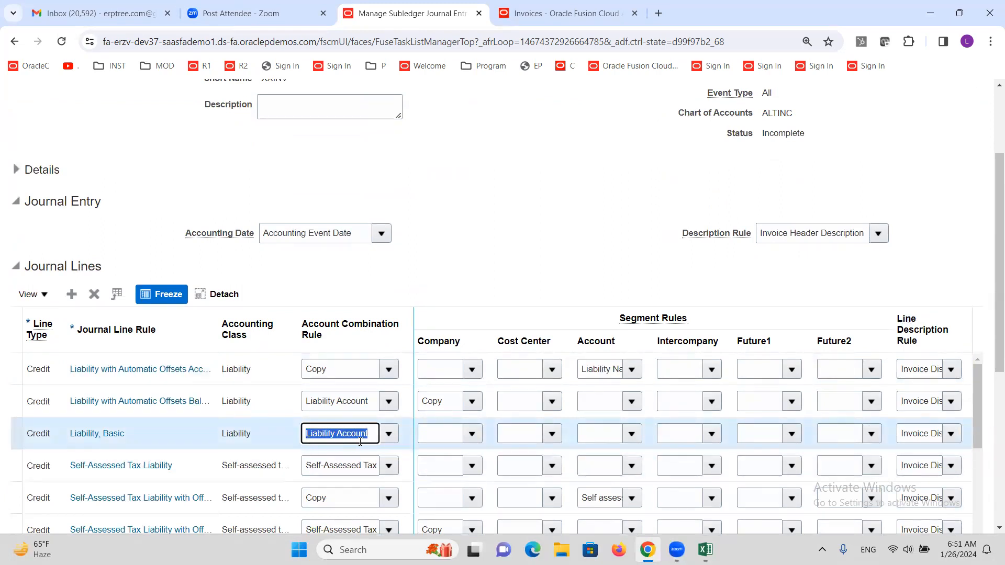
key(BackSpace)
click(388, 435)
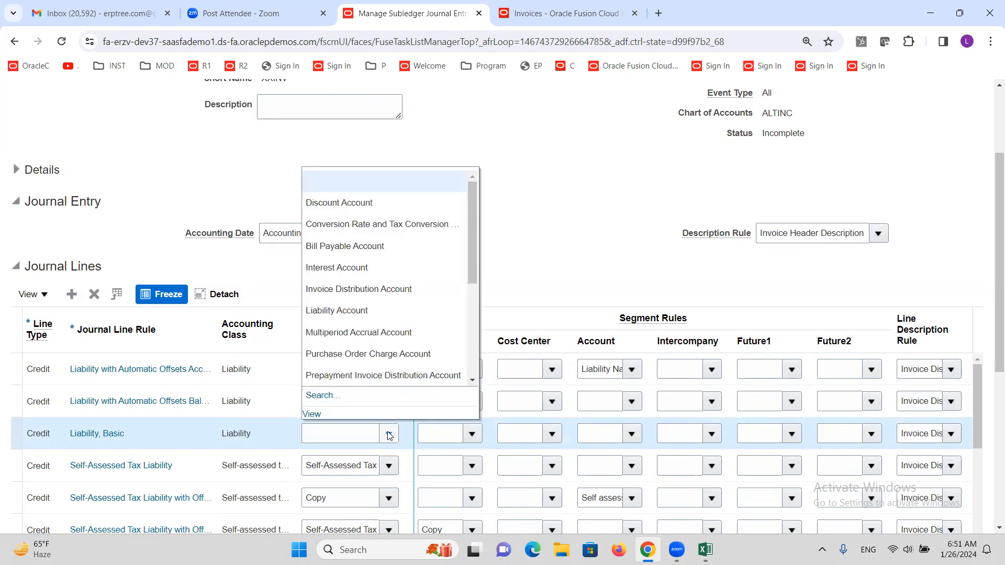
click(344, 430)
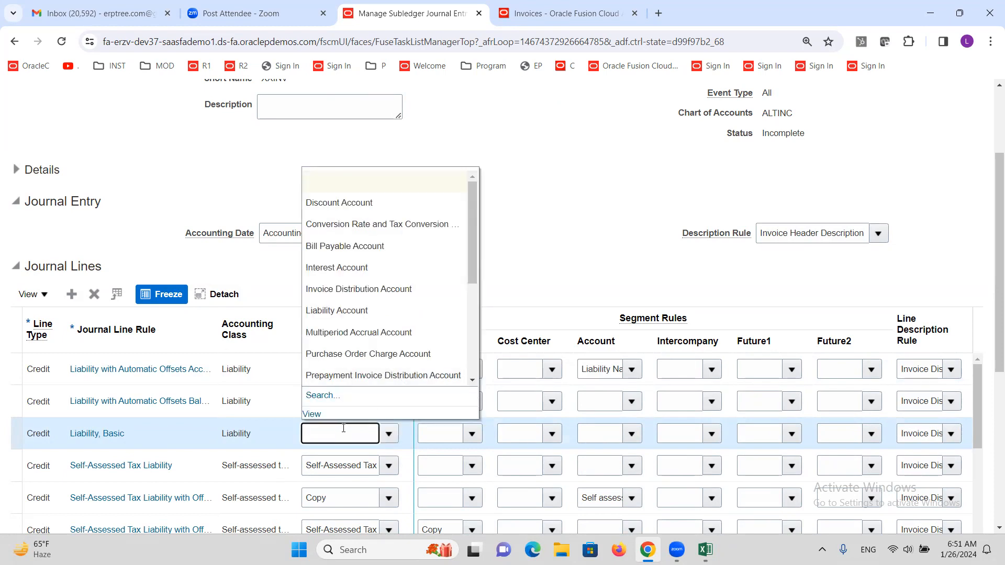
text(xx)
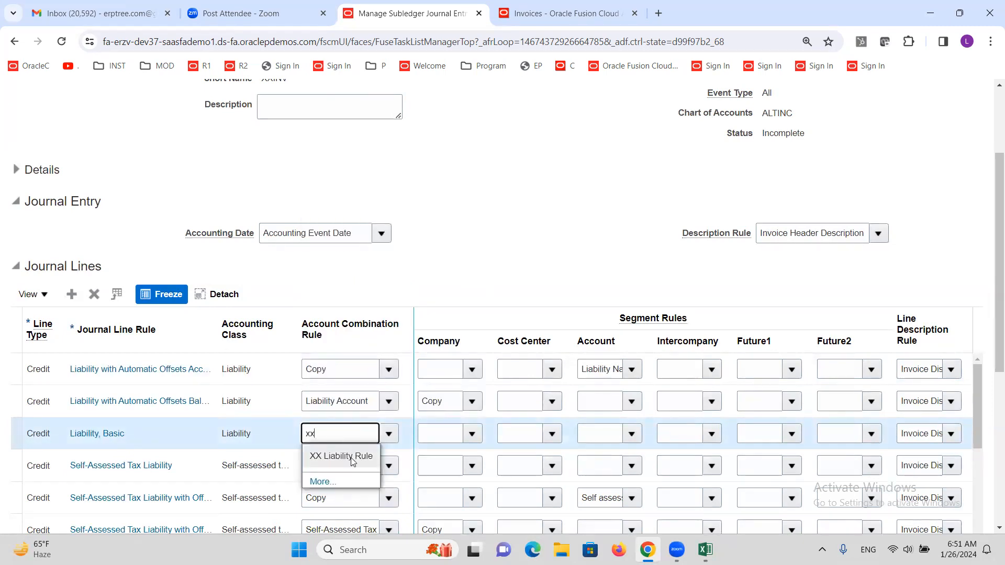
click(352, 458)
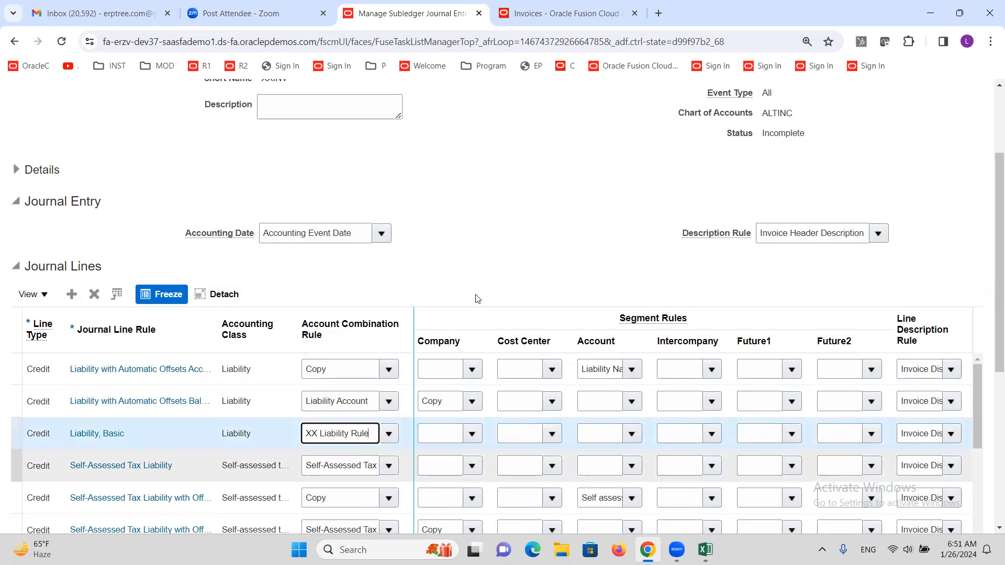
click(519, 208)
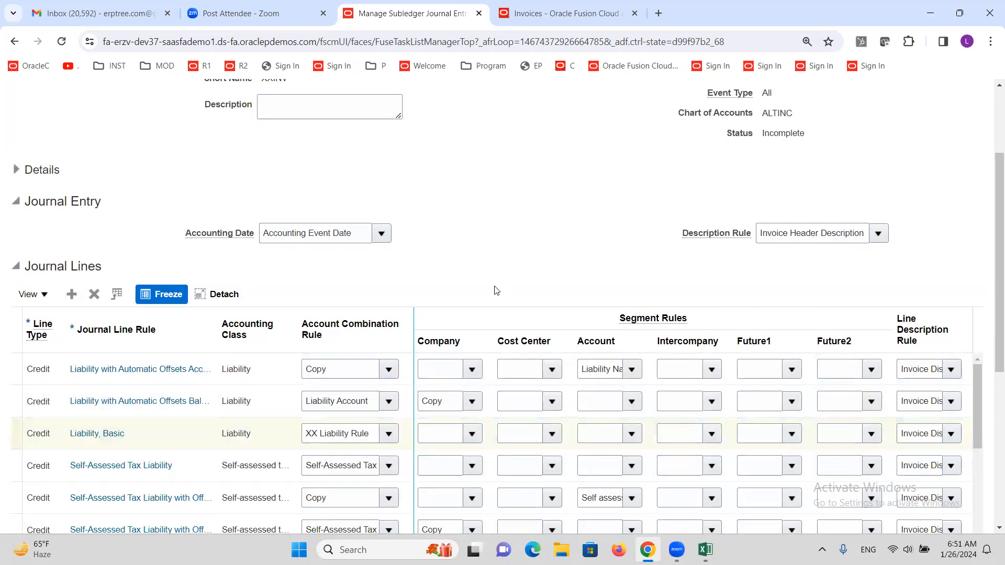
scroll(496, 291, up, 3)
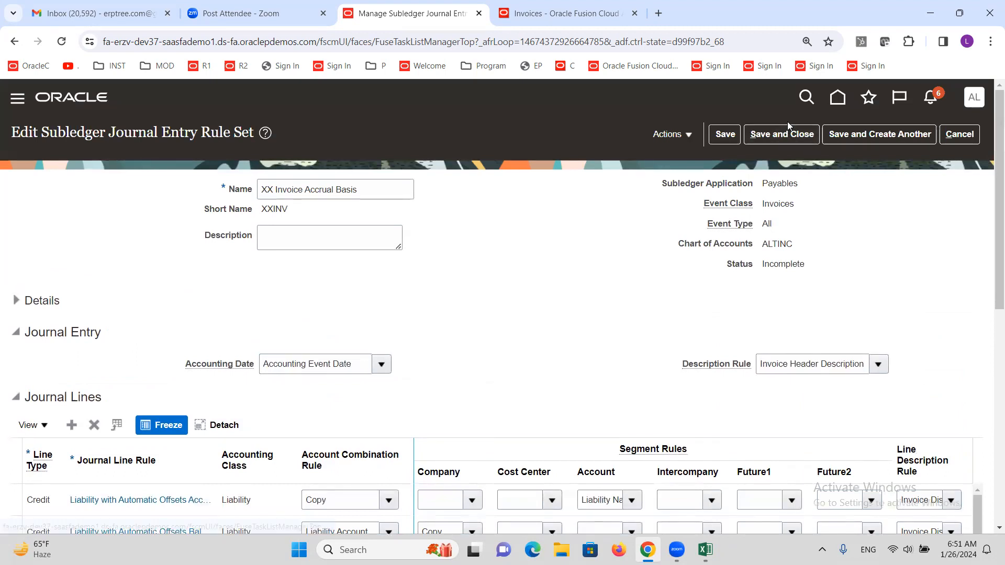
click(728, 138)
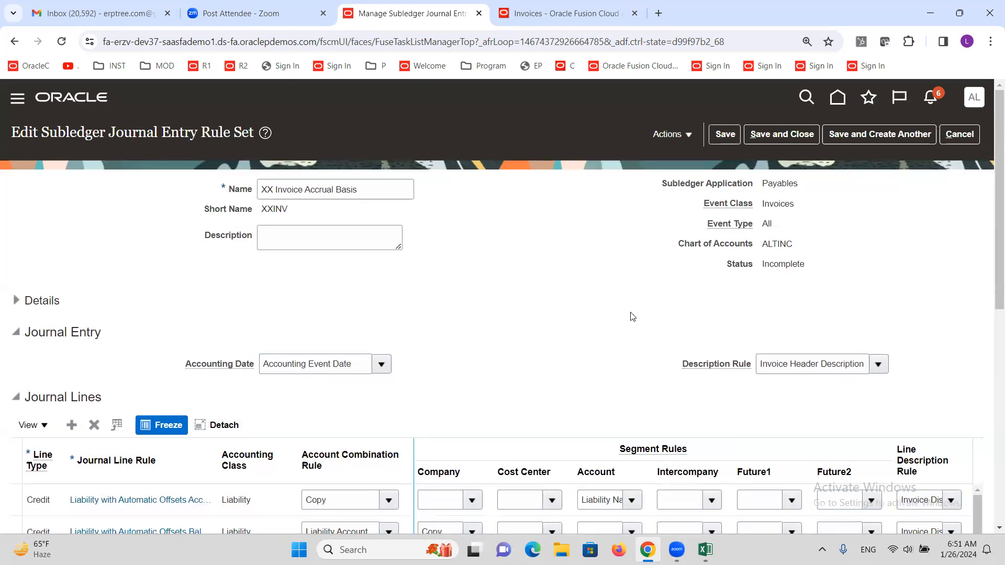
Step: Change the XX Invoice Accrual Basis rule set's status to active, then save and close it
double_click(786, 267)
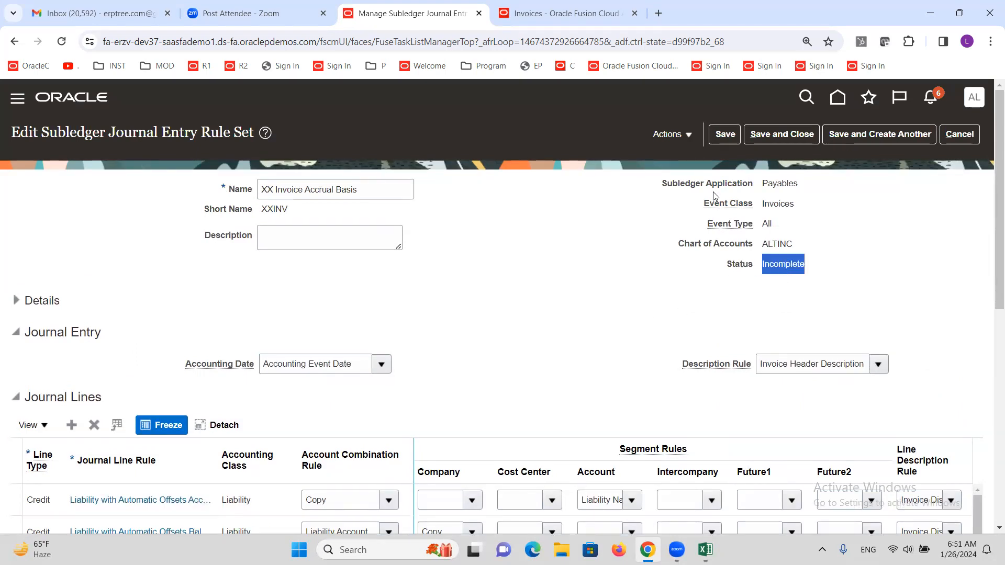
click(690, 136)
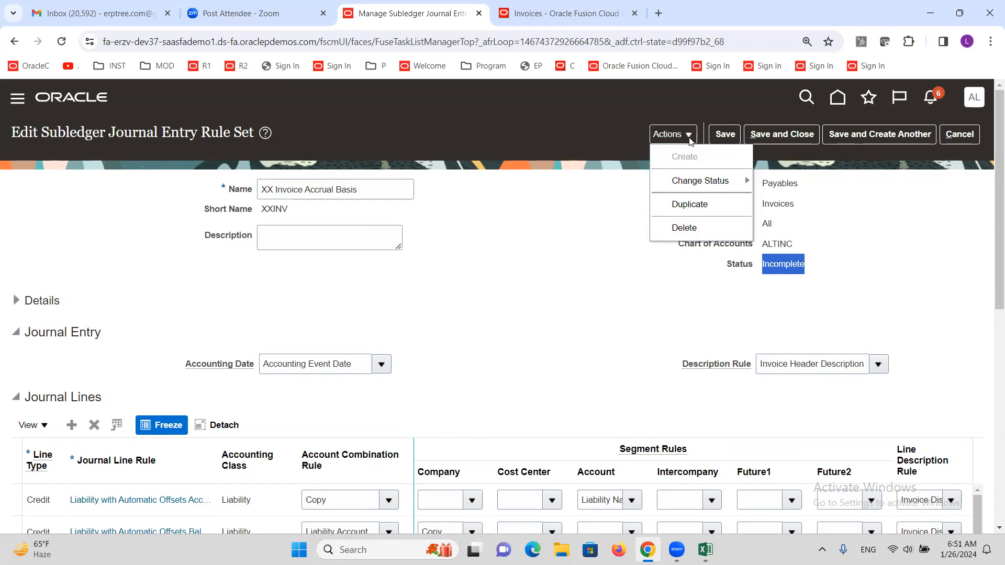
mouse_move(690, 186)
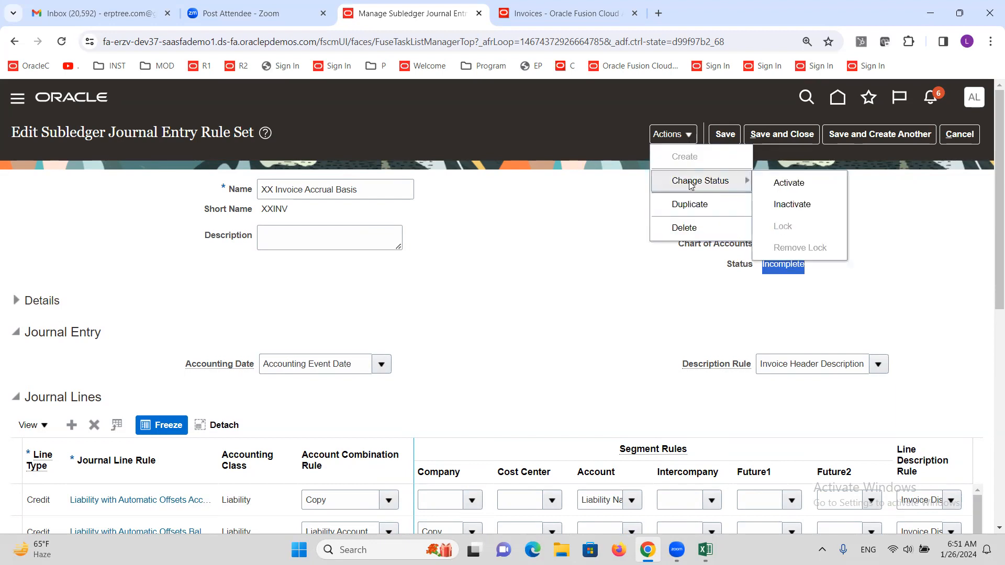
click(790, 185)
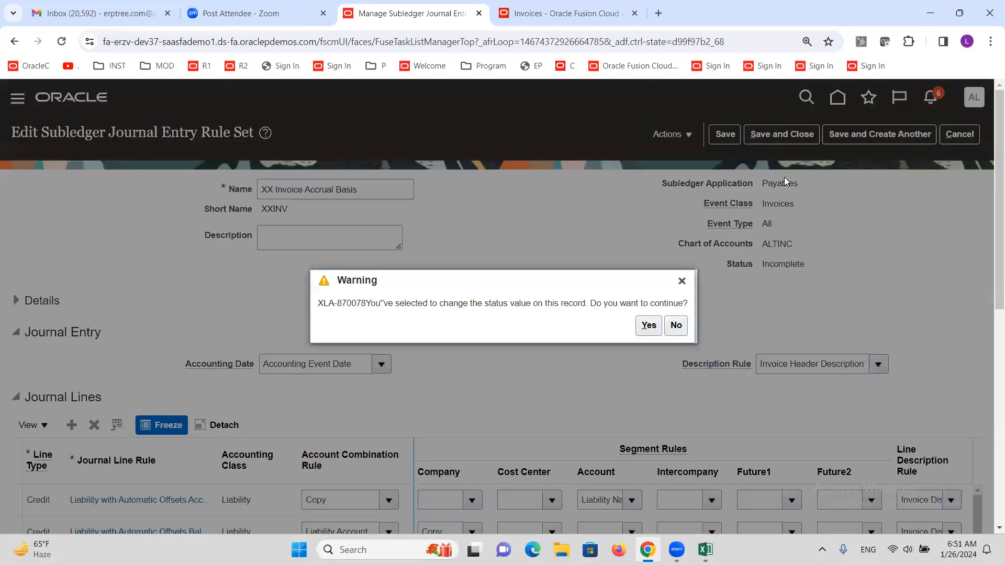
click(649, 325)
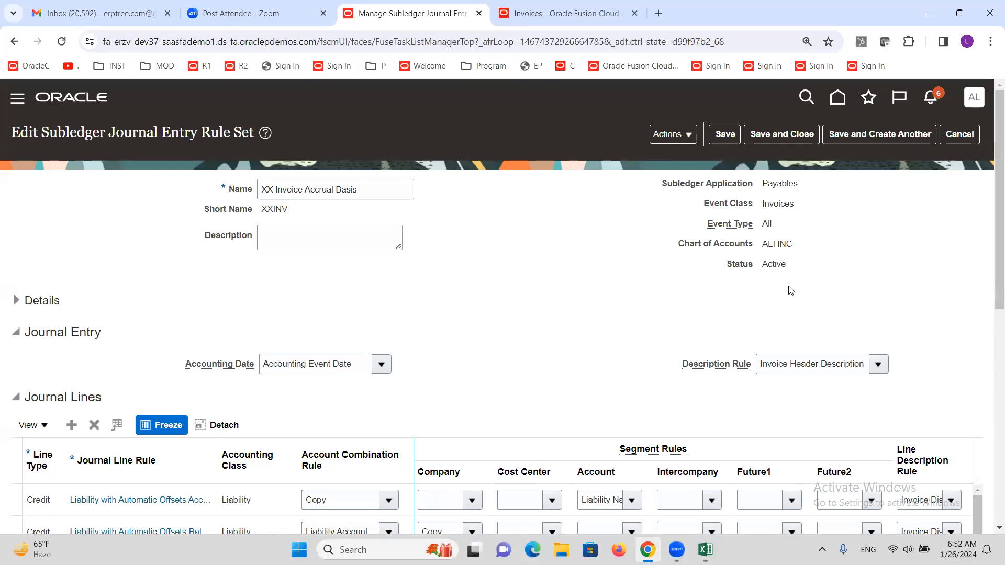
double_click(774, 264)
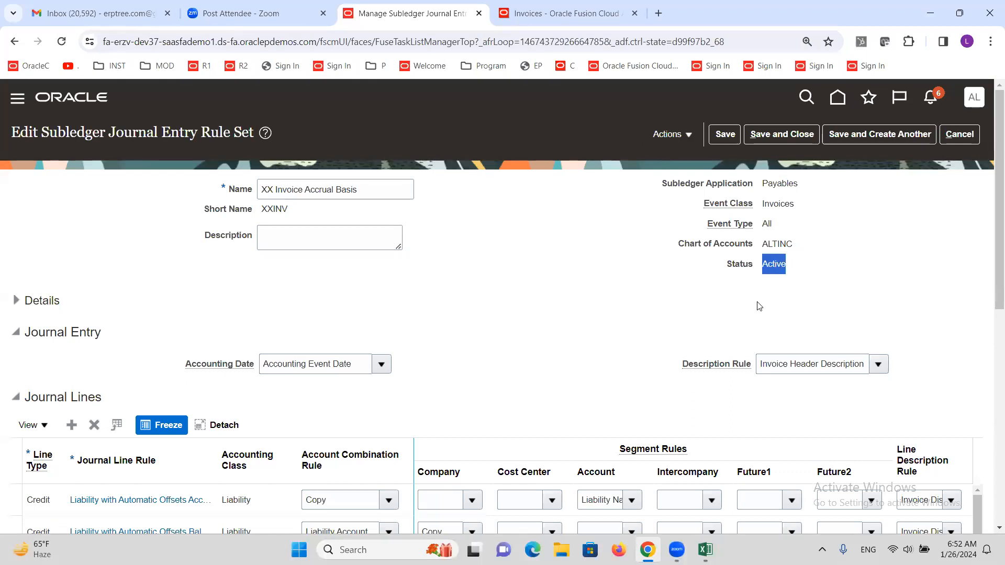
click(777, 135)
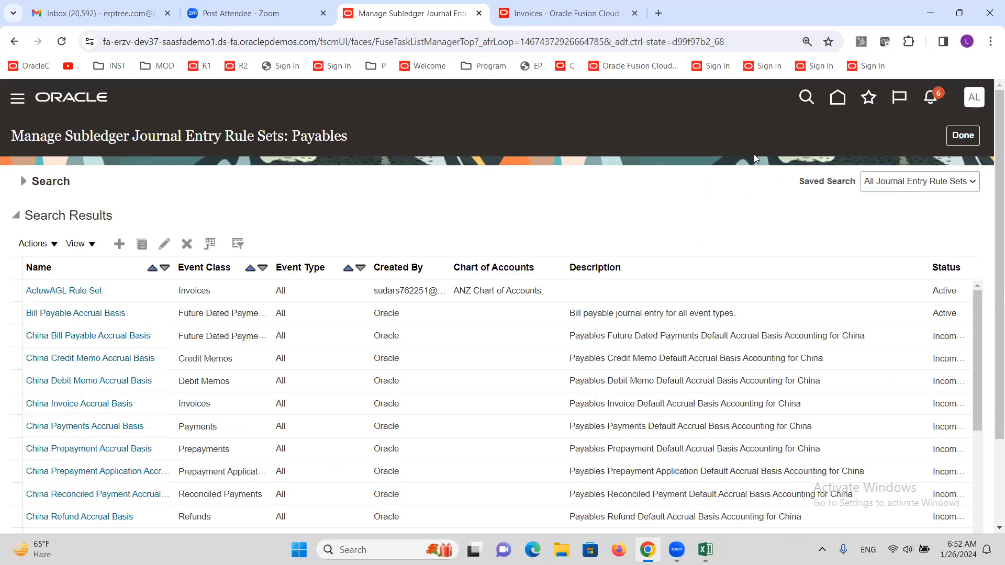
Step: Close the rule sets list, review the journal entry rule set line of the SLA checklist in Excel, and return to Oracle setup
click(963, 136)
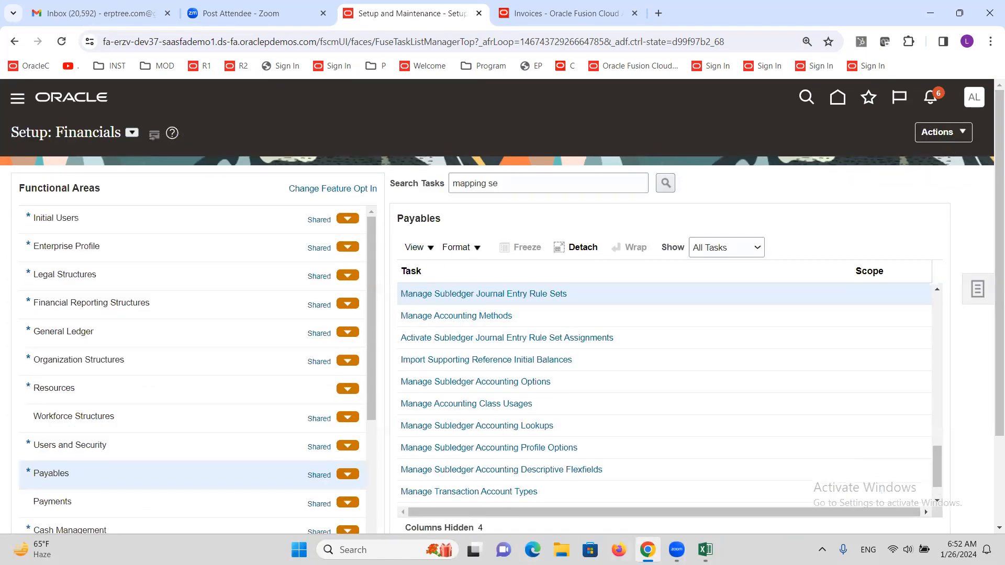
click(706, 550)
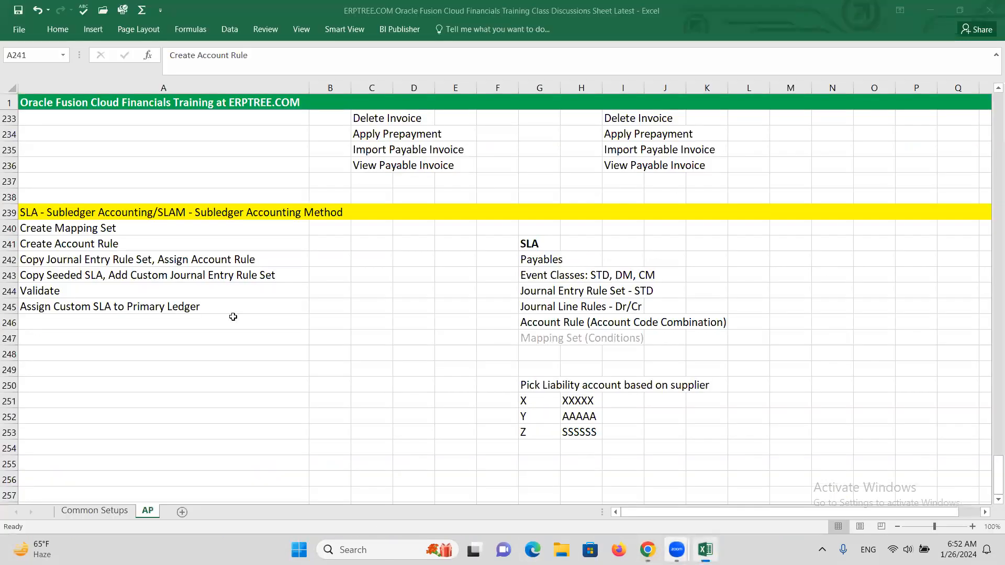
click(34, 262)
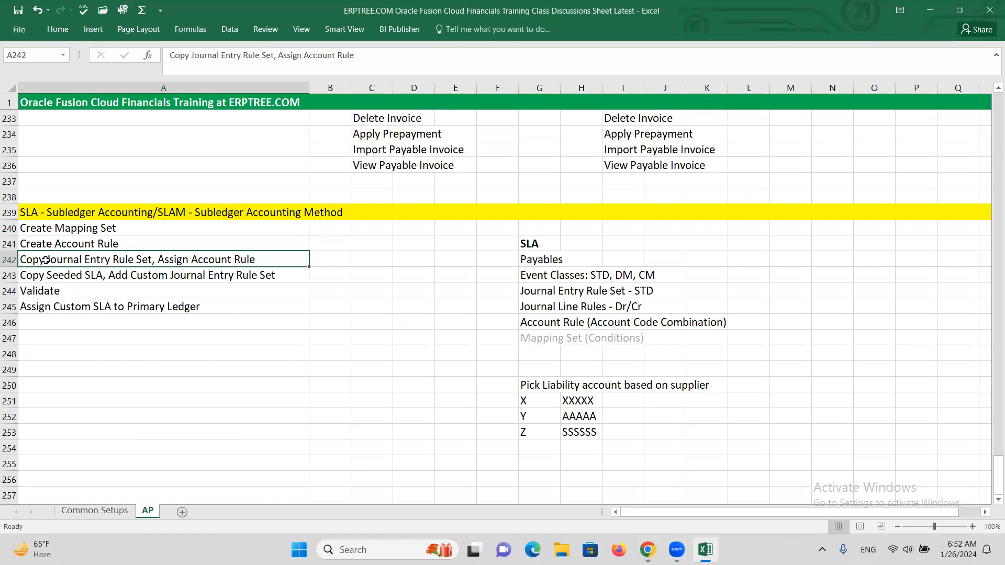
double_click(48, 260)
drag(48, 260, 255, 260)
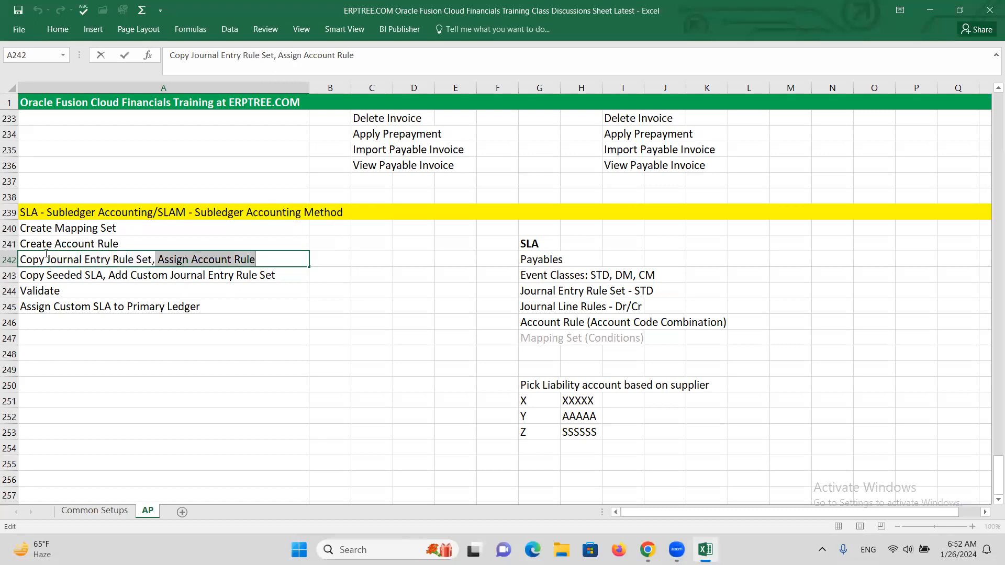
drag(47, 261, 155, 257)
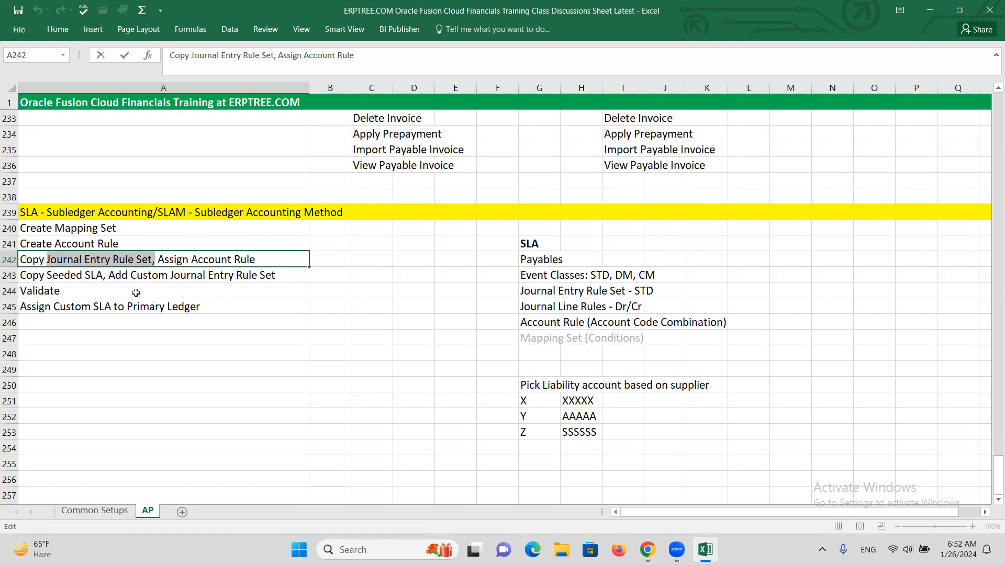
key(alt+Tab)
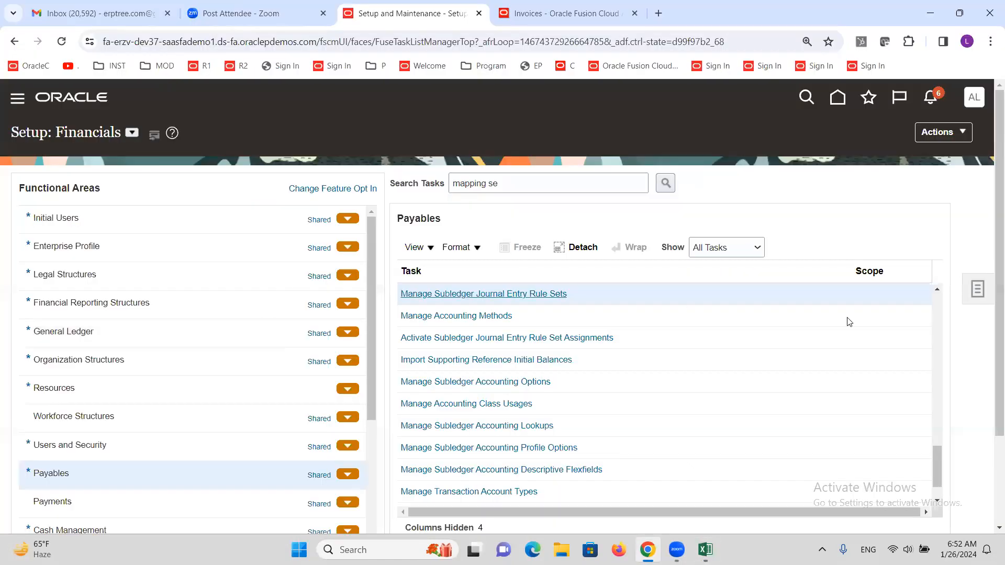
Step: Open the Manage Accounting Methods task for Payables and open the predefined Standard Accrual method
click(453, 317)
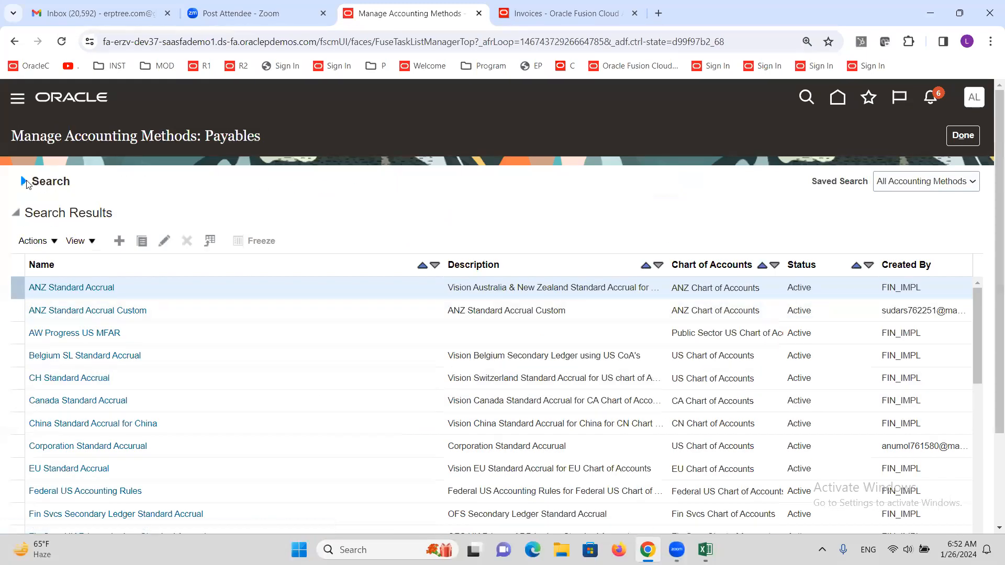
scroll(225, 351, down, 3)
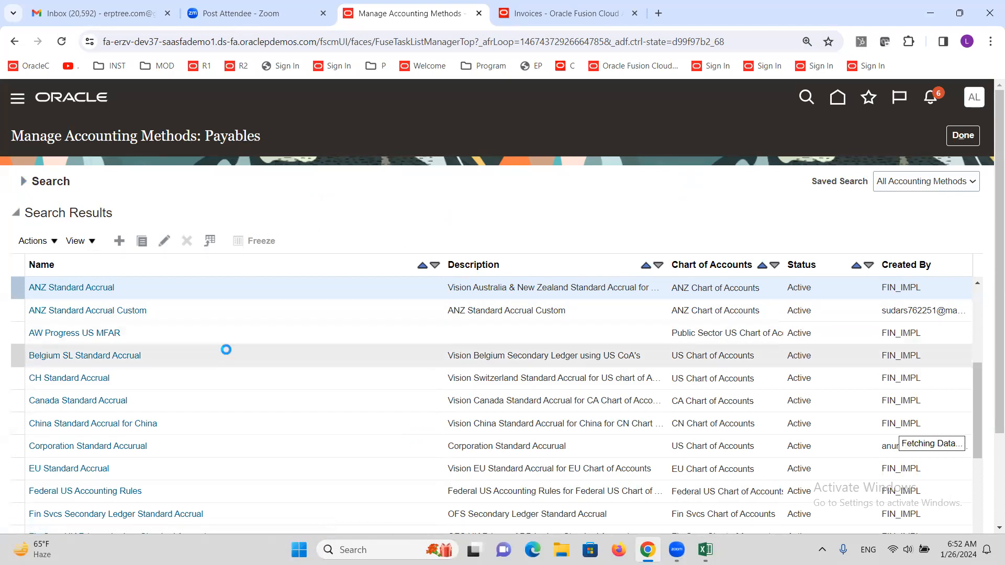
scroll(226, 351, down, 3)
scroll(226, 350, down, 5)
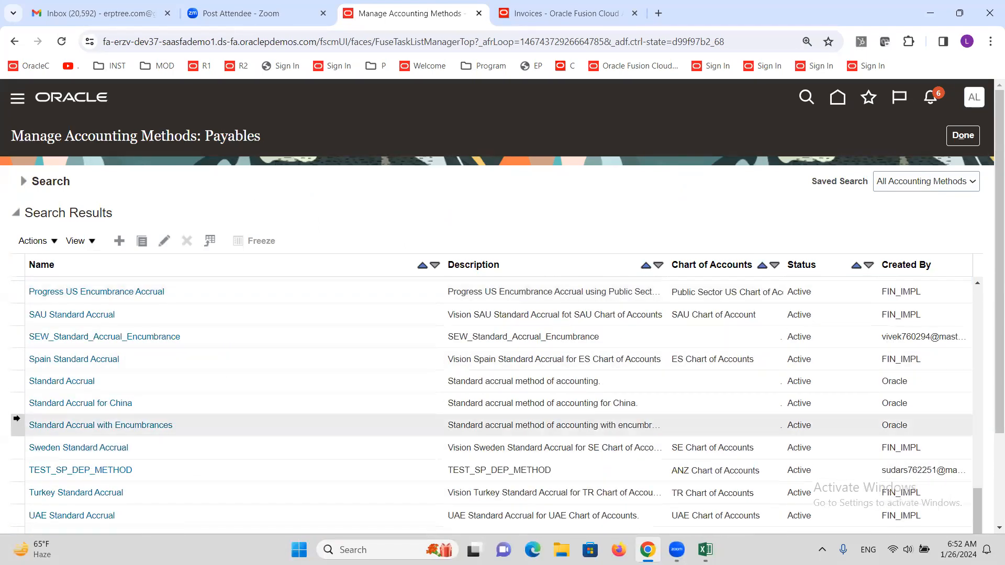
click(43, 386)
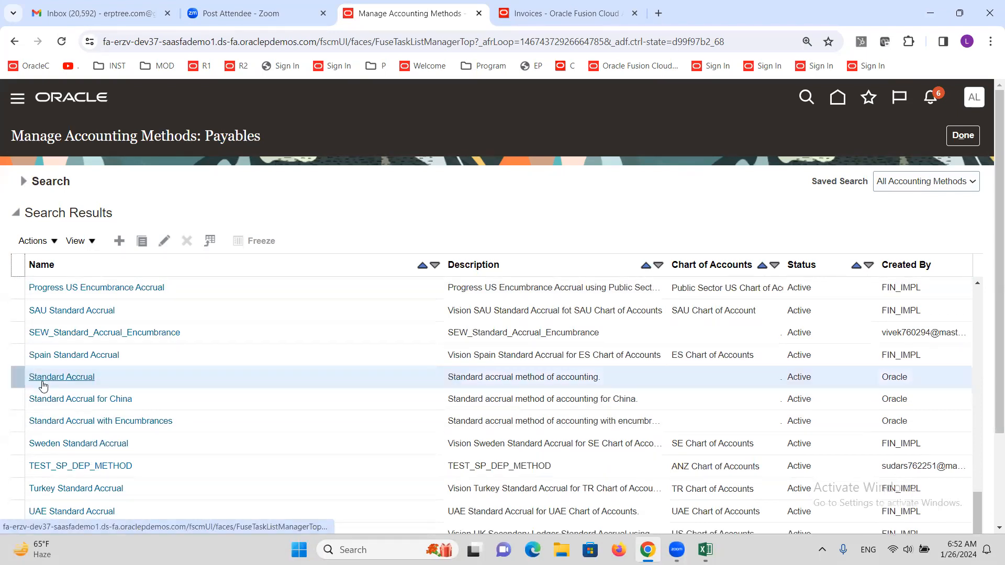
click(43, 382)
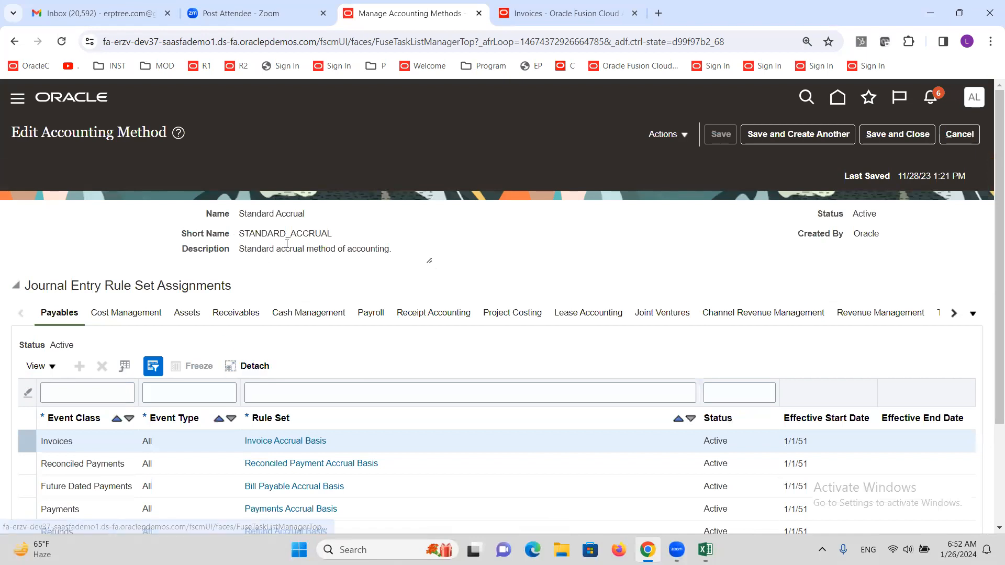
Step: Examine Standard Accrual's Payables rule set assignments, particularly the Invoices event class, and return to the accounting methods list without saving
scroll(114, 238, down, 1)
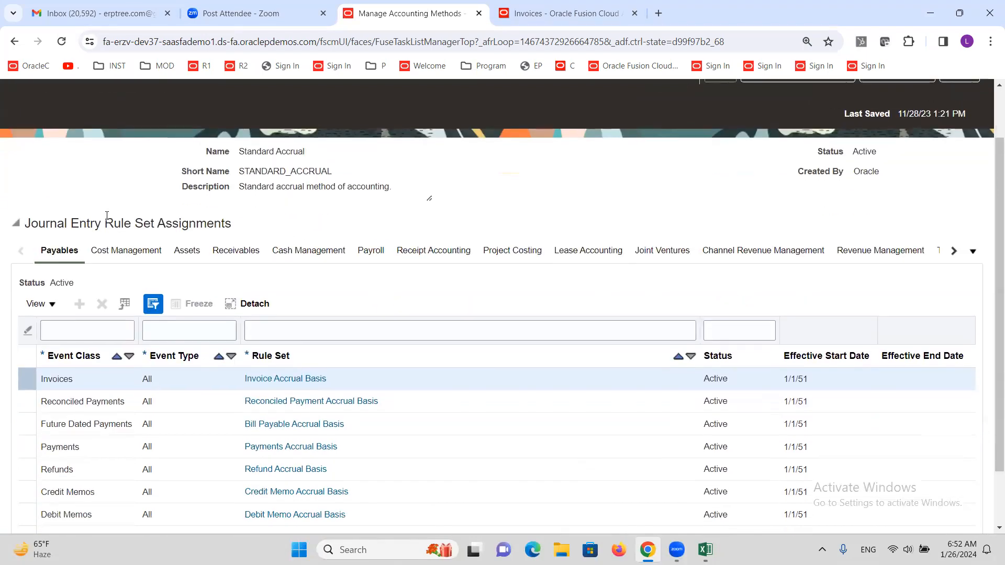
scroll(320, 236, down, 1)
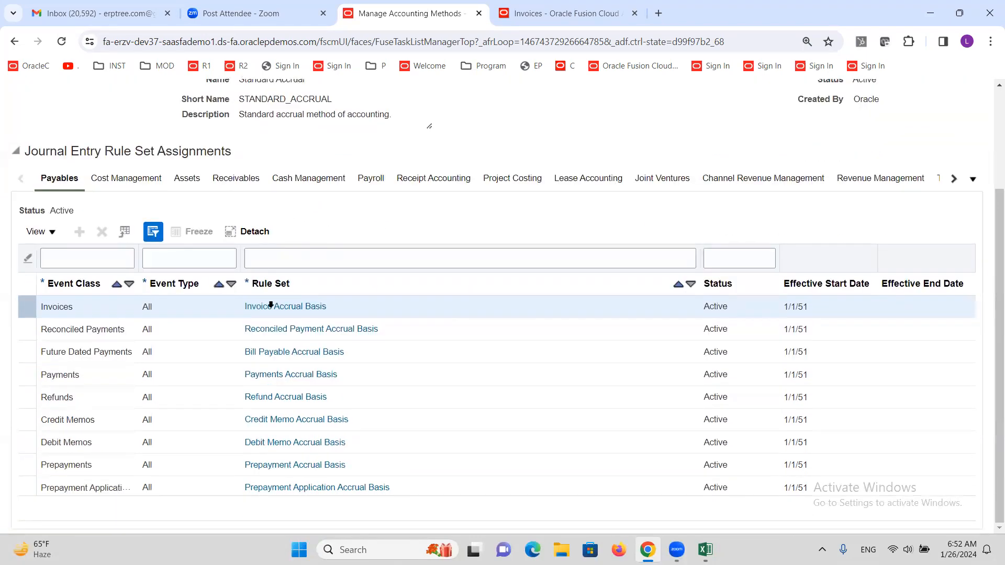
double_click(61, 306)
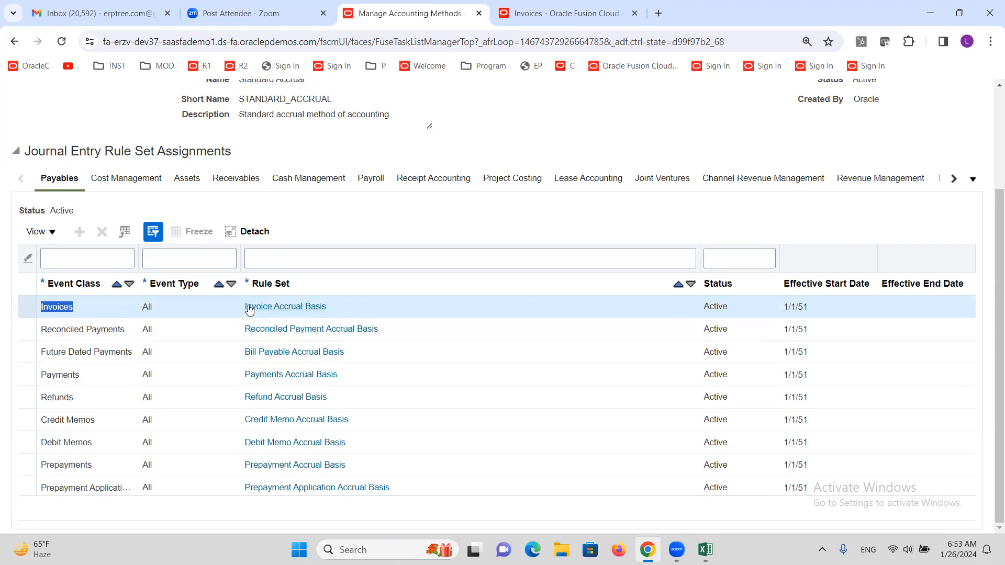
click(336, 313)
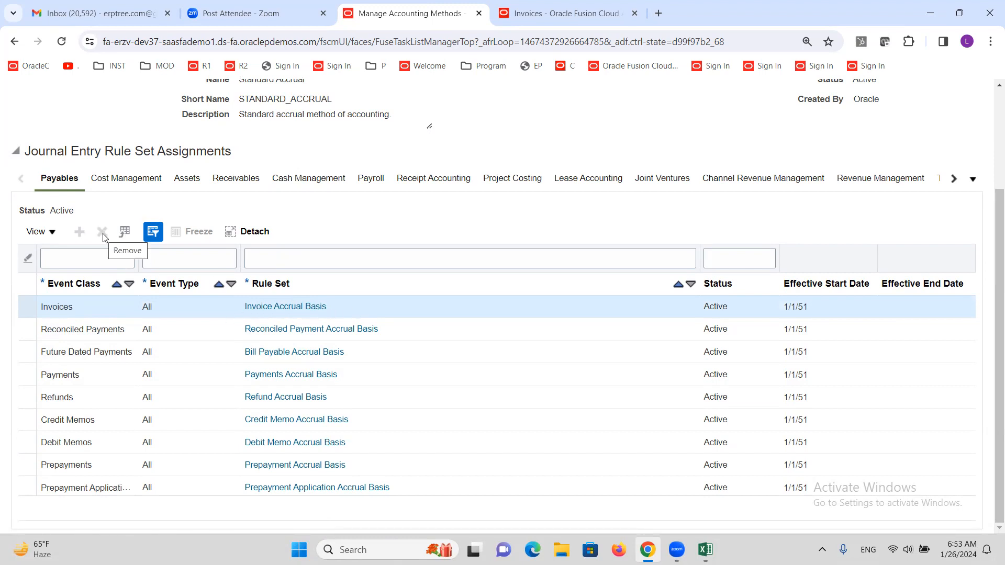
drag(242, 306, 332, 311)
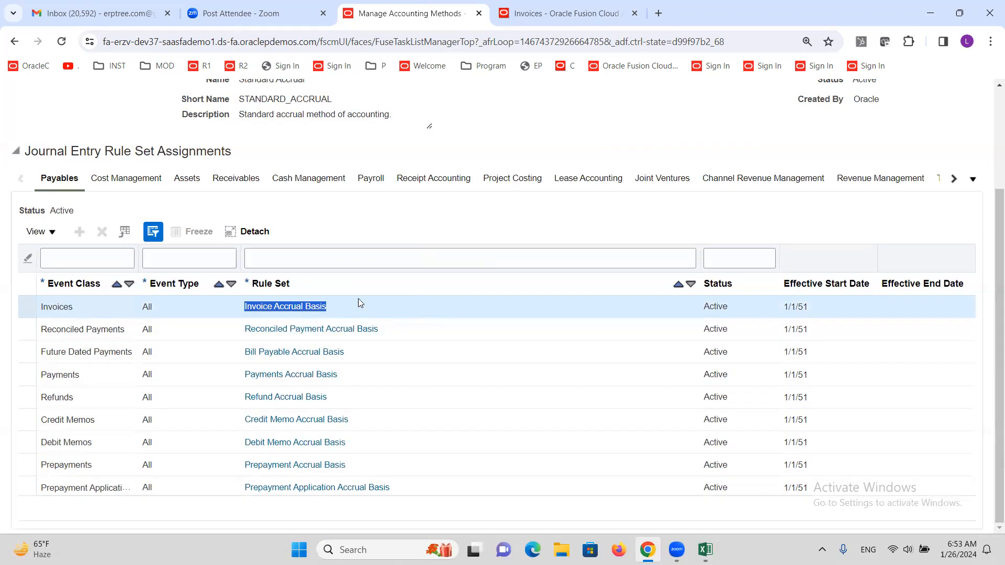
scroll(321, 276, up, 3)
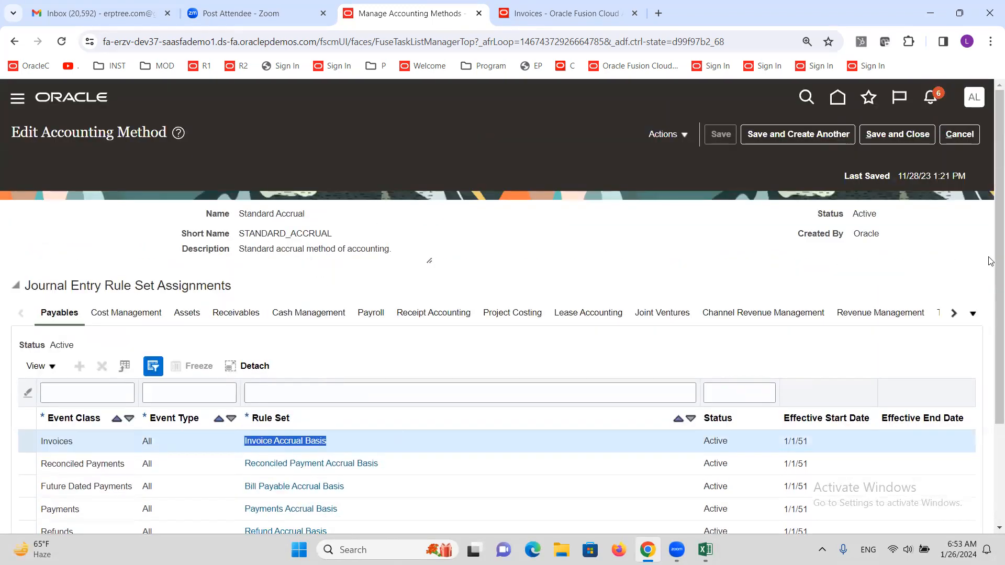
click(961, 138)
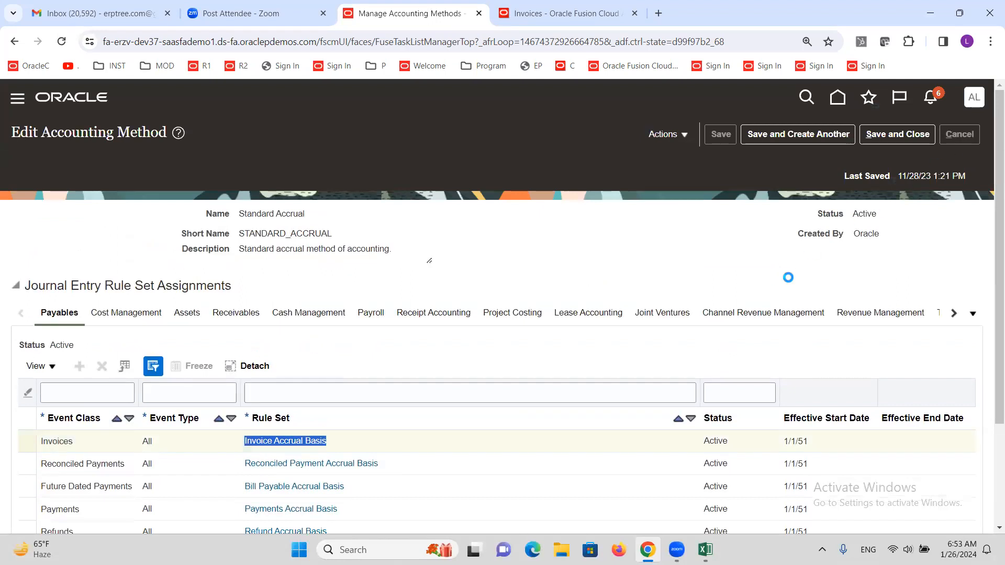
Step: Duplicate the Standard Accrual method as XX Standard Accrual with short name XX_STD_ACC and chart of accounts ALTINC, and save it
scroll(226, 393, down, 5)
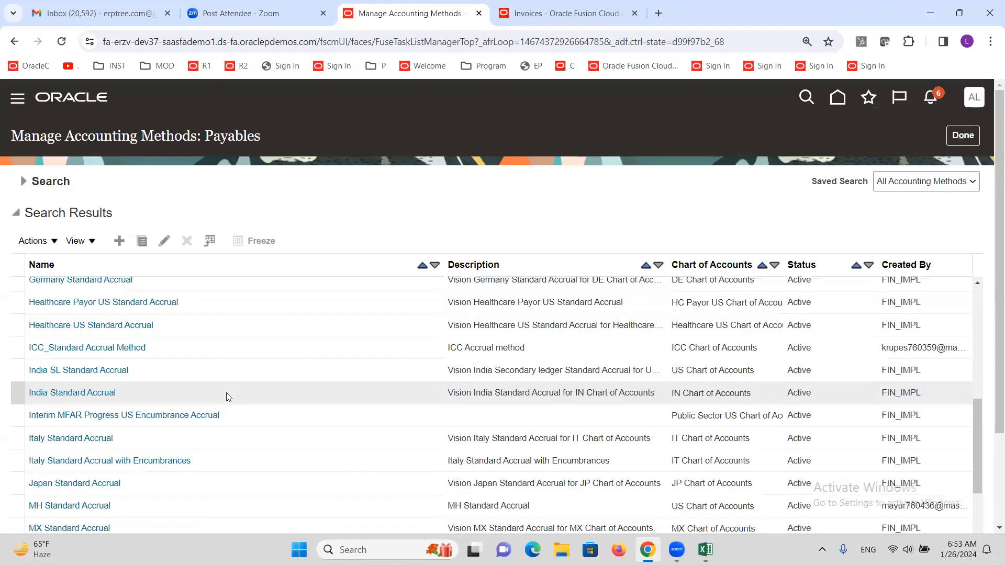
scroll(267, 385, down, 4)
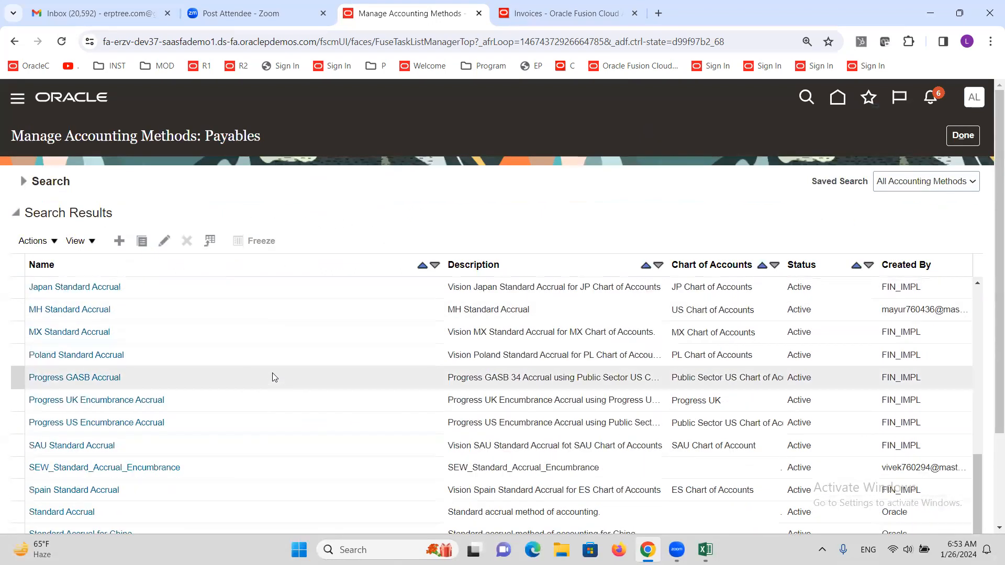
scroll(272, 378, down, 3)
click(112, 446)
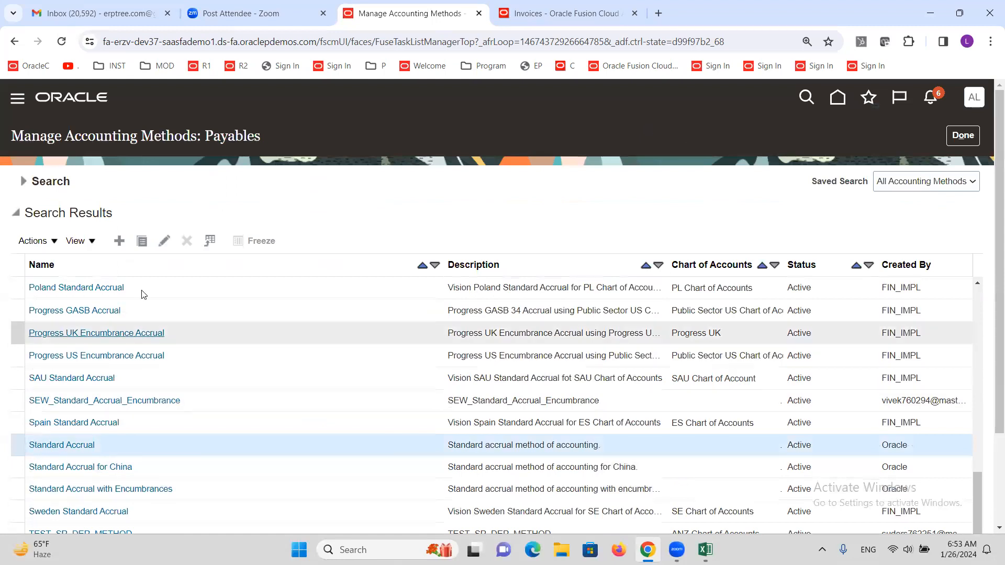
click(141, 242)
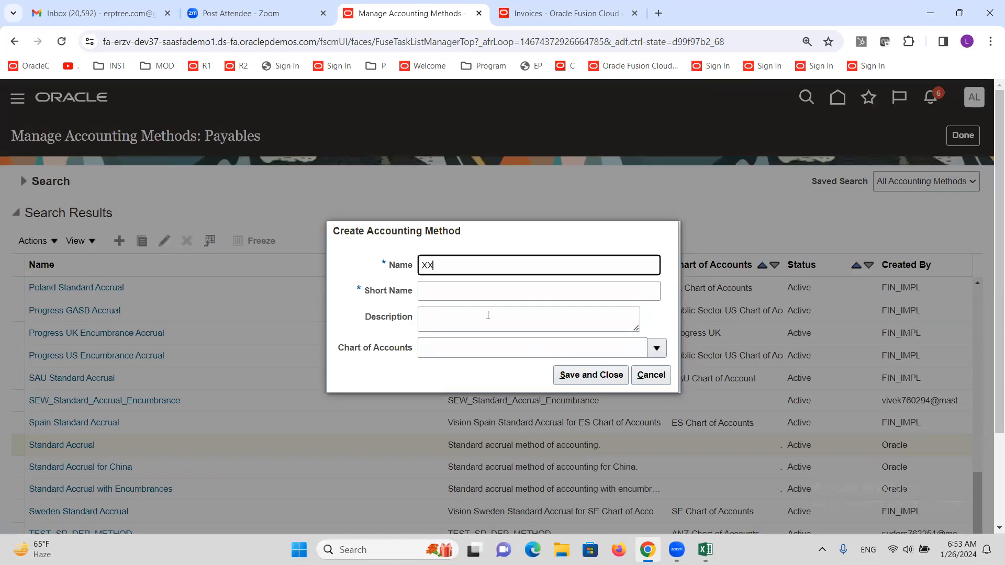
text(XX Standard Accrual)
key(Tab)
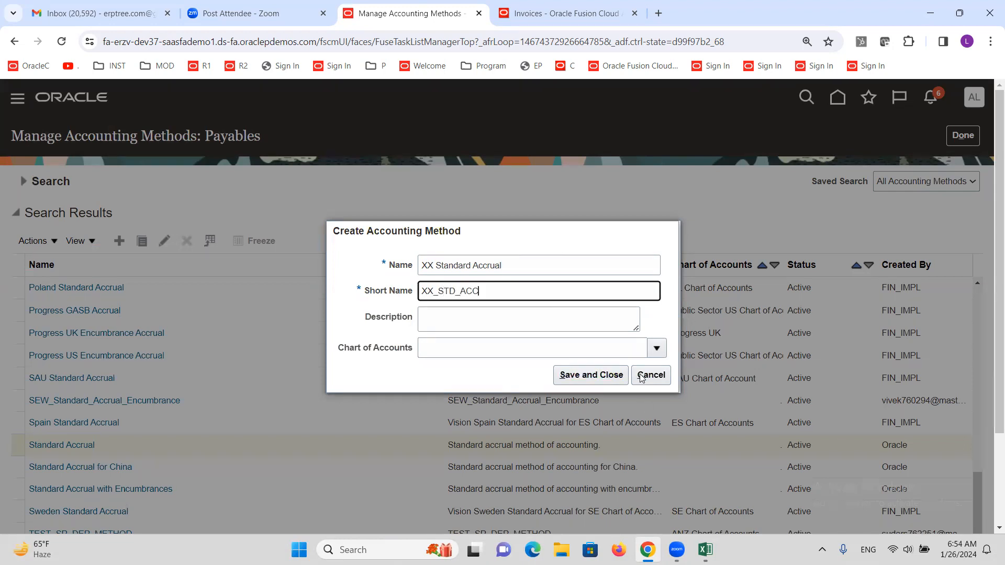
click(599, 345)
text(ALT)
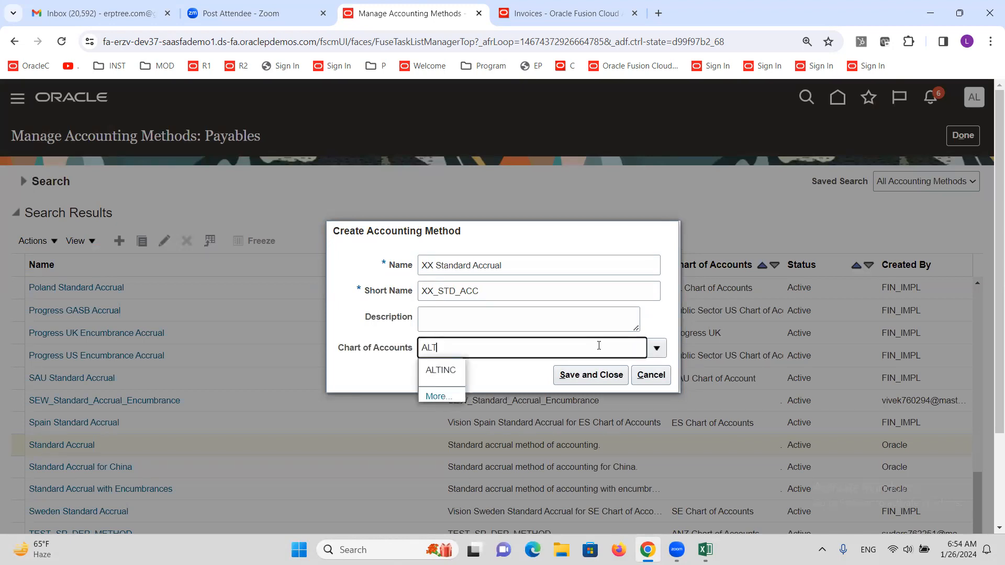
click(449, 373)
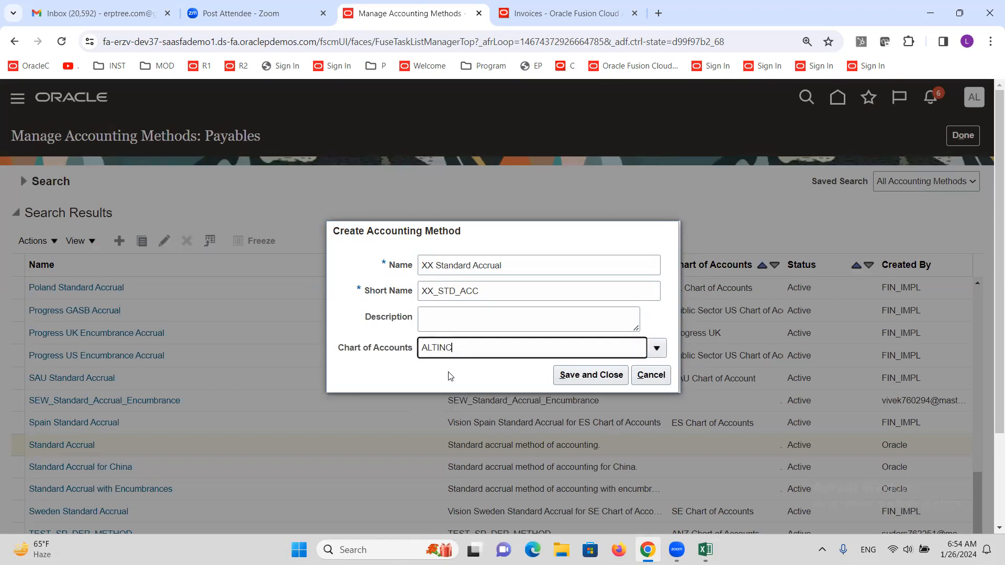
click(590, 378)
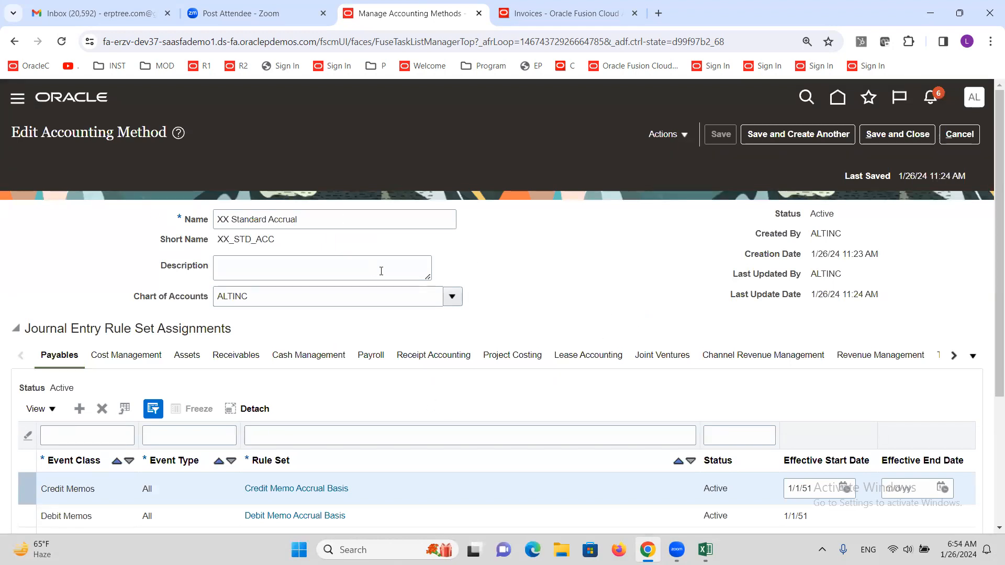
Step: Set the effective end date of the Invoices event class's Invoice Accrual Basis assignment to 1/25/24
scroll(529, 246, down, 3)
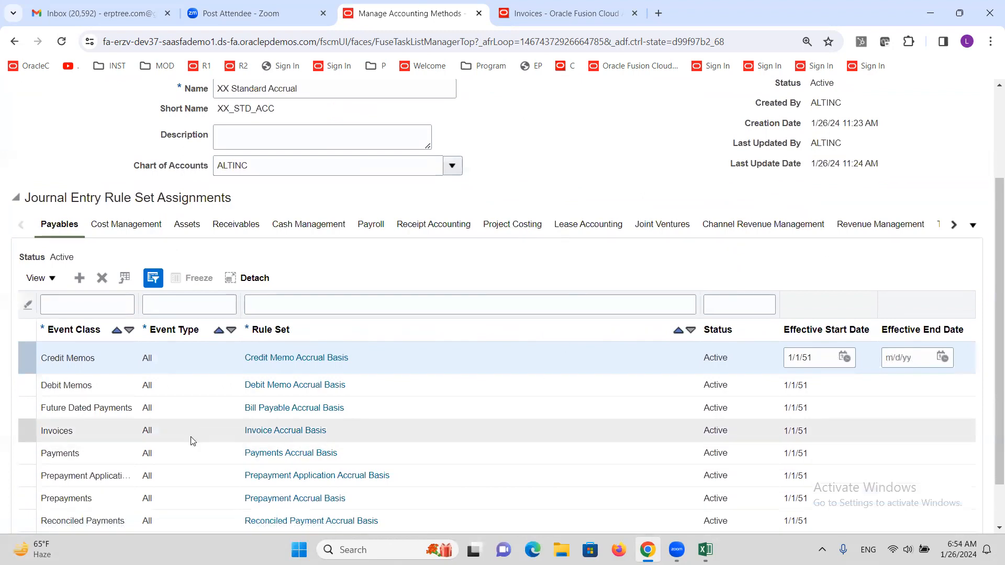
click(101, 433)
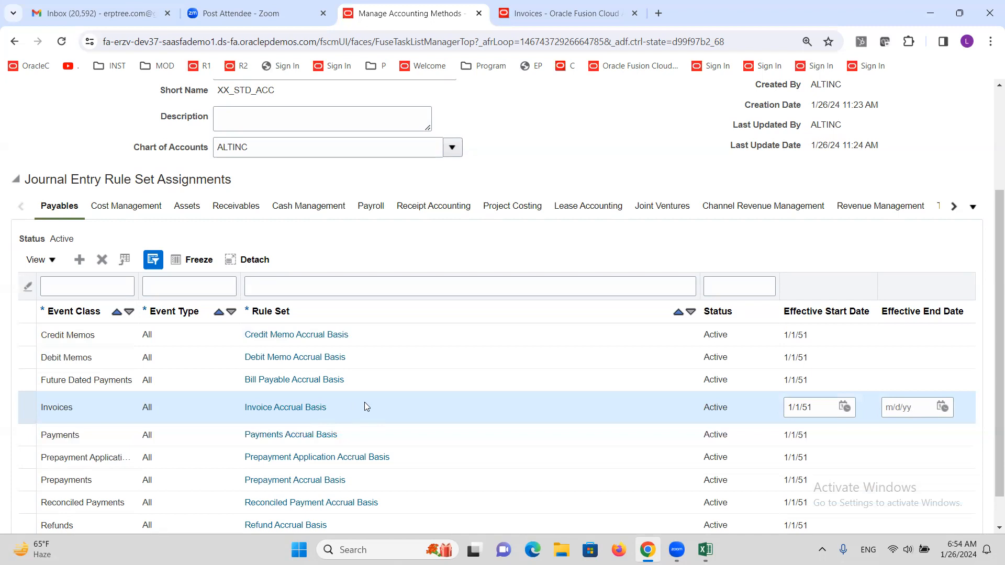
click(943, 408)
click(870, 353)
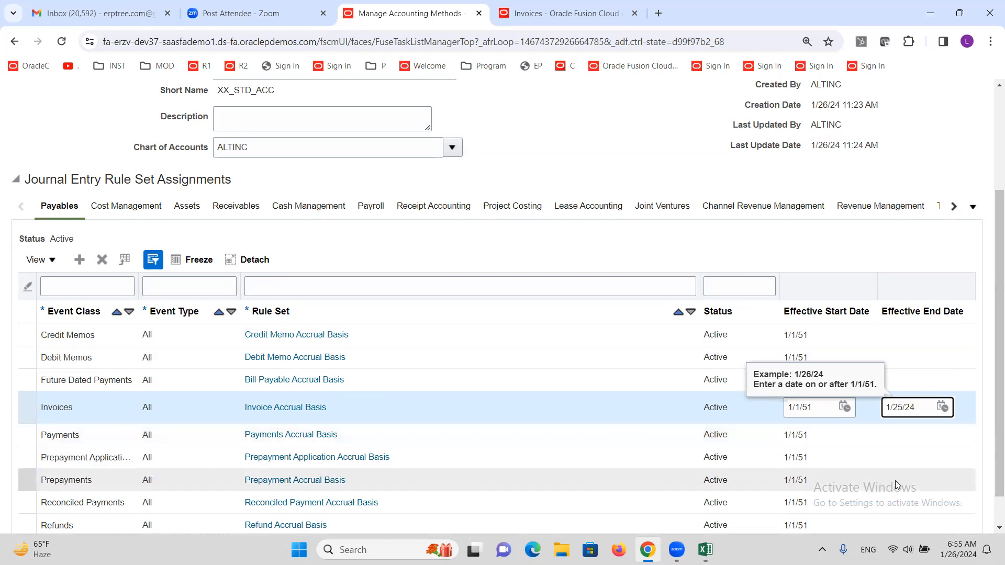
click(94, 402)
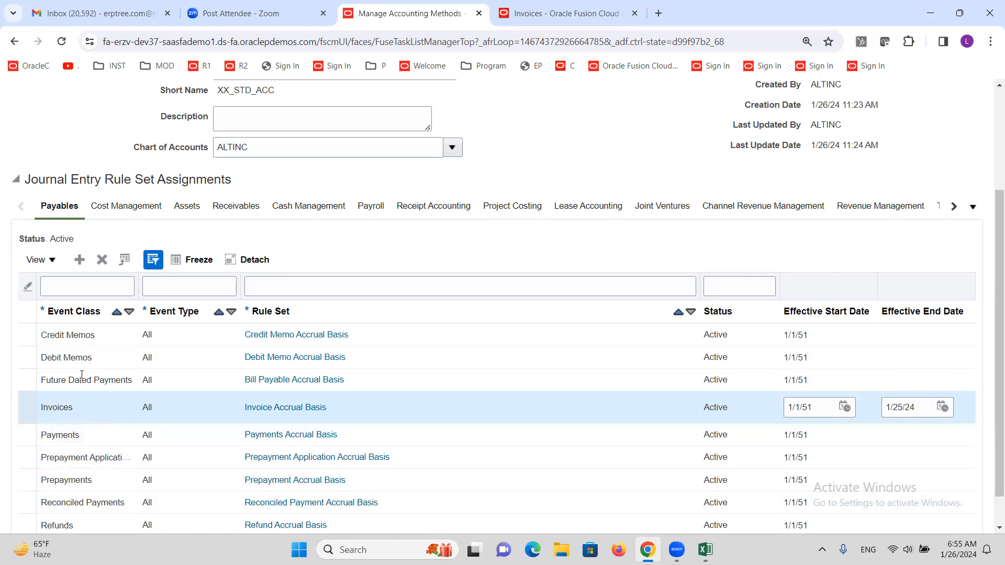
Step: Add a Payables assignment for the Invoices event class, event type All, with rule set XX Invoice Accrual Basis starting 1/26/24, and save
click(76, 261)
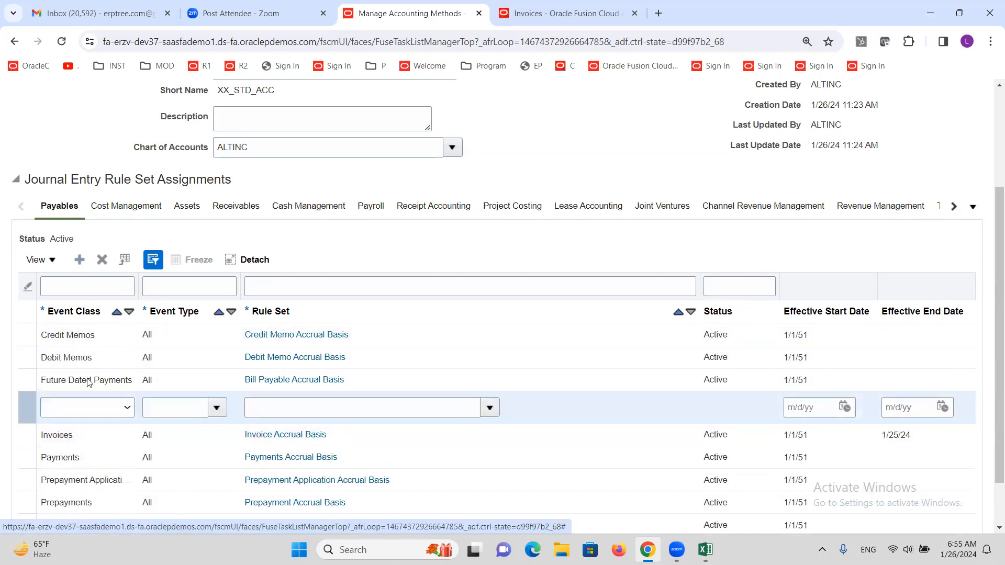
click(129, 408)
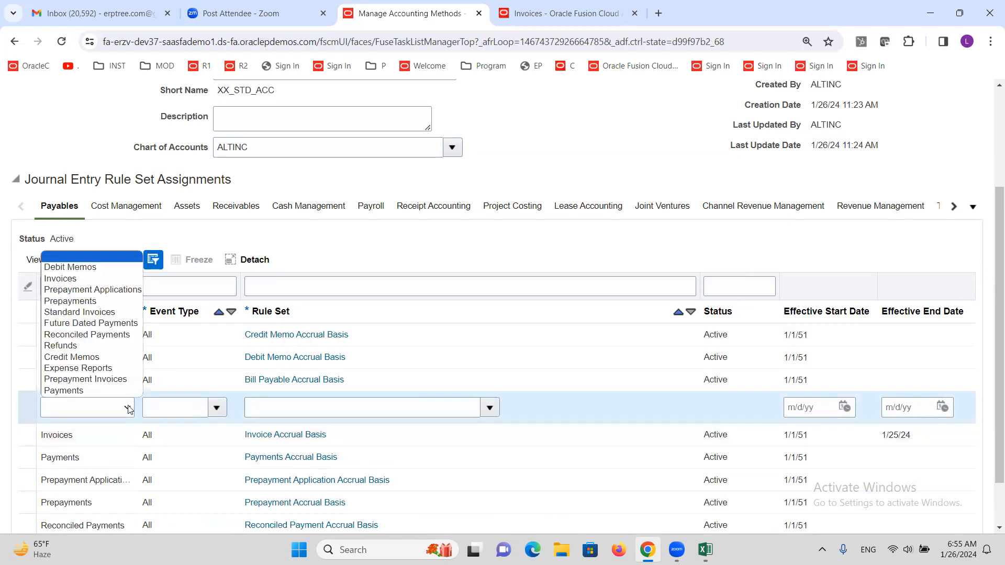
click(60, 279)
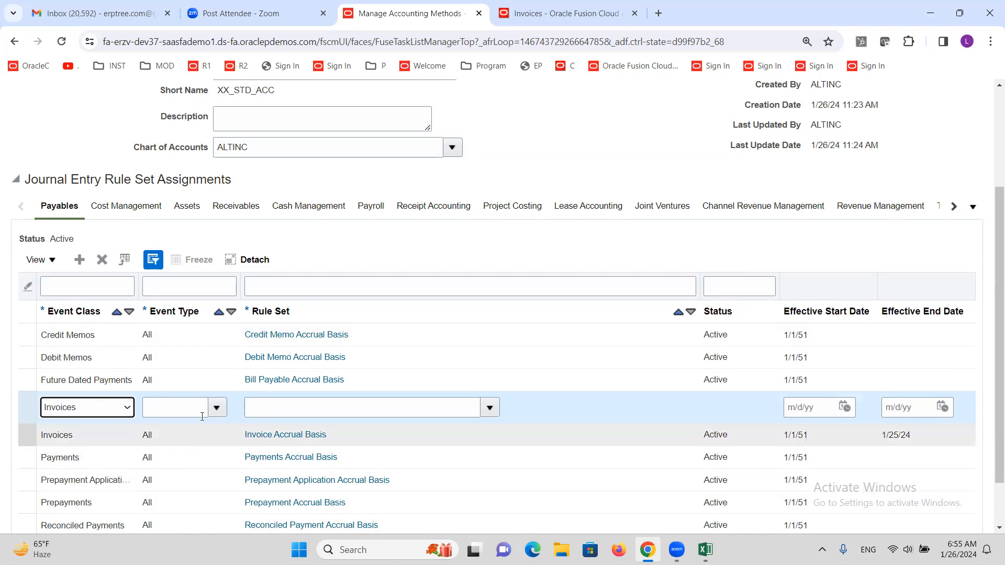
click(216, 409)
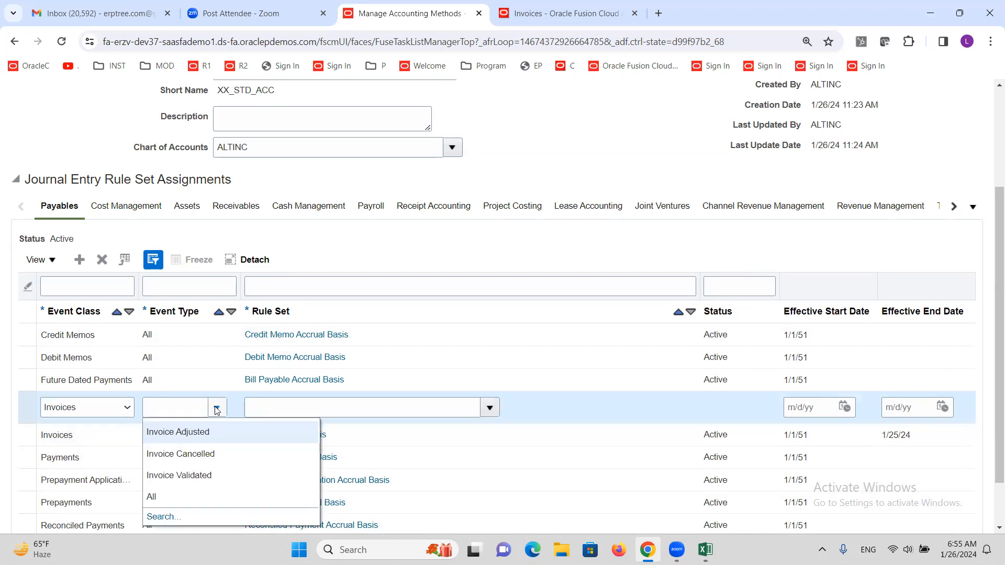
click(162, 497)
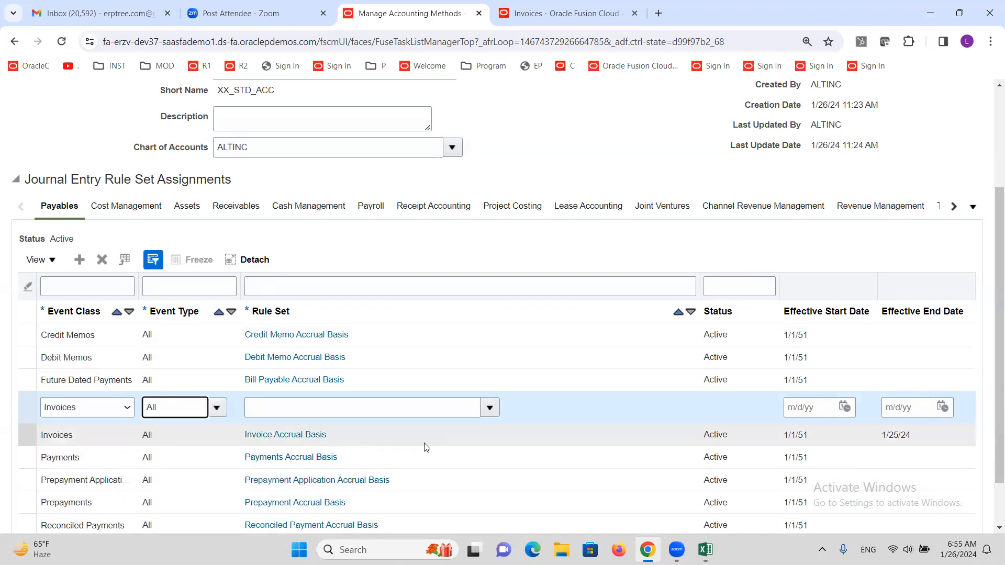
click(353, 409)
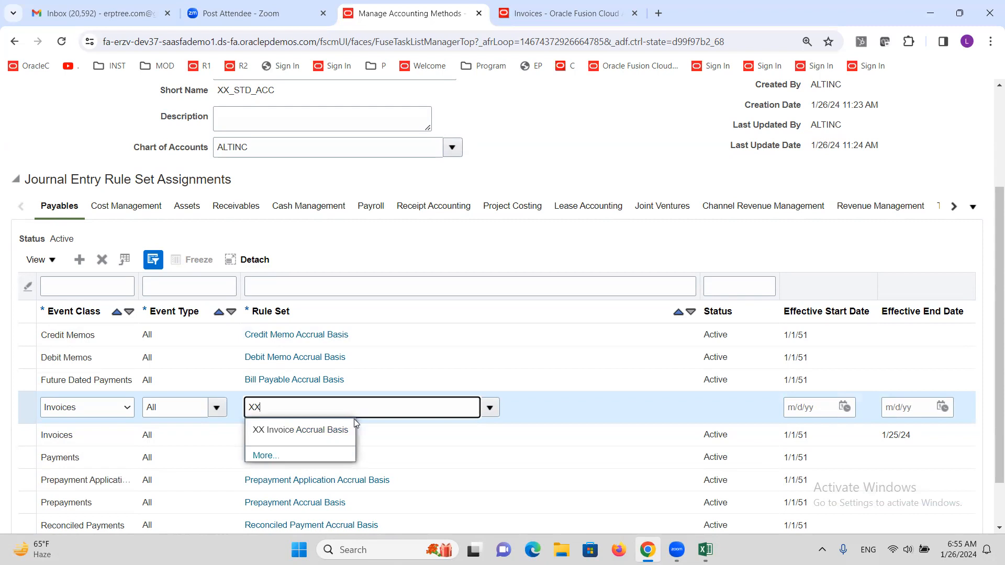
click(330, 428)
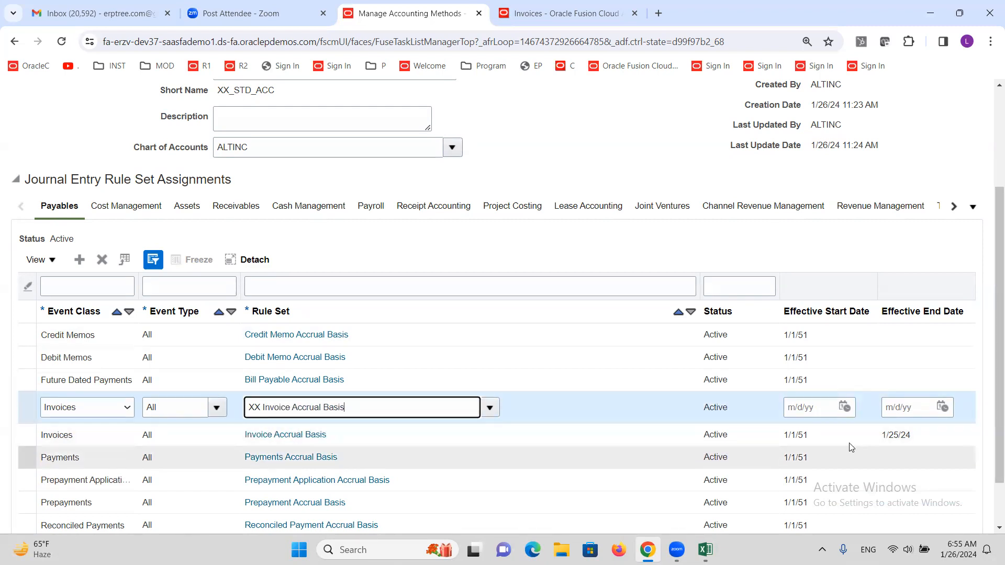
click(846, 407)
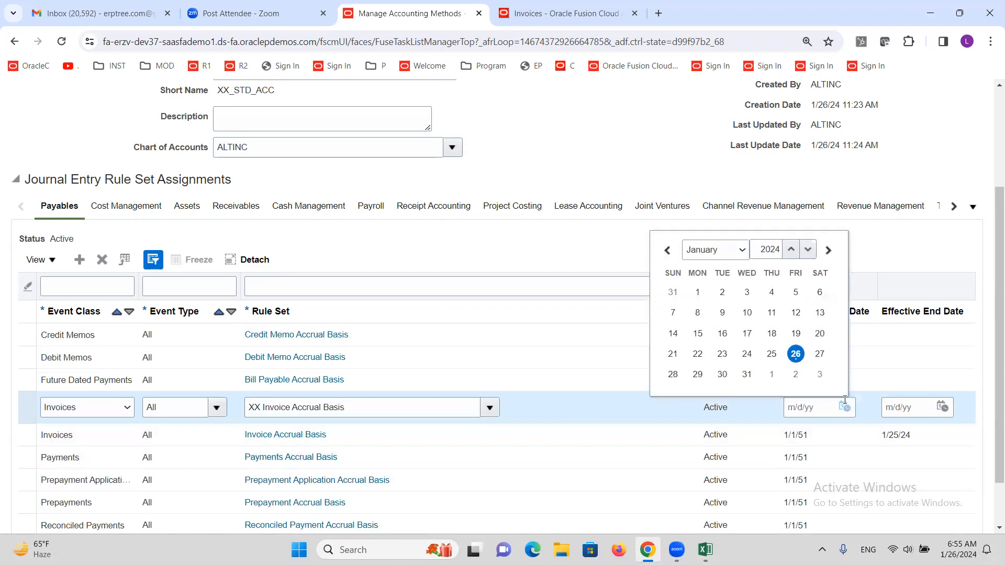
click(799, 357)
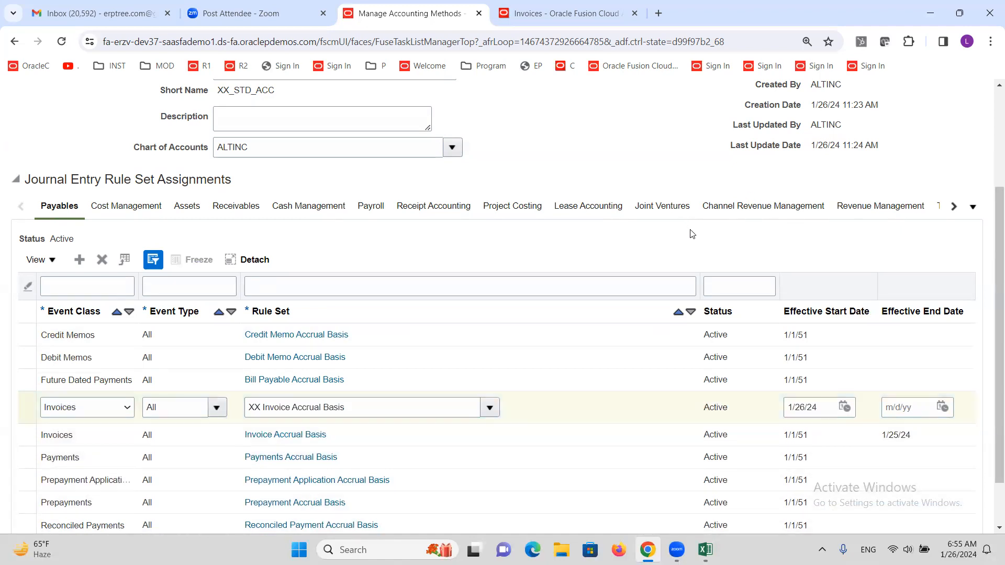
scroll(691, 233, up, 3)
click(719, 135)
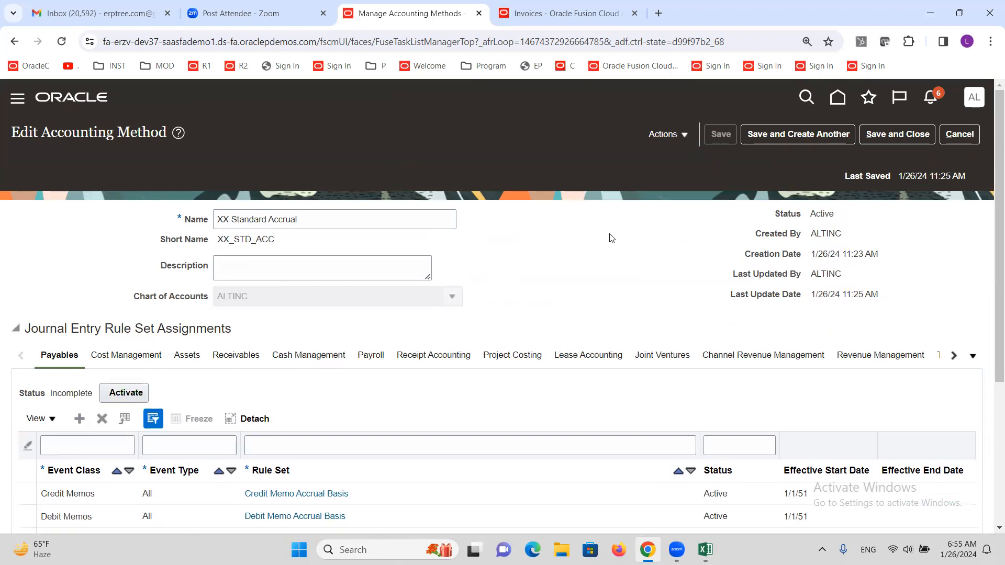
Step: Review the Payables rule set assignments and their status, and activate them for the XX Standard Accrual method
scroll(576, 259, down, 4)
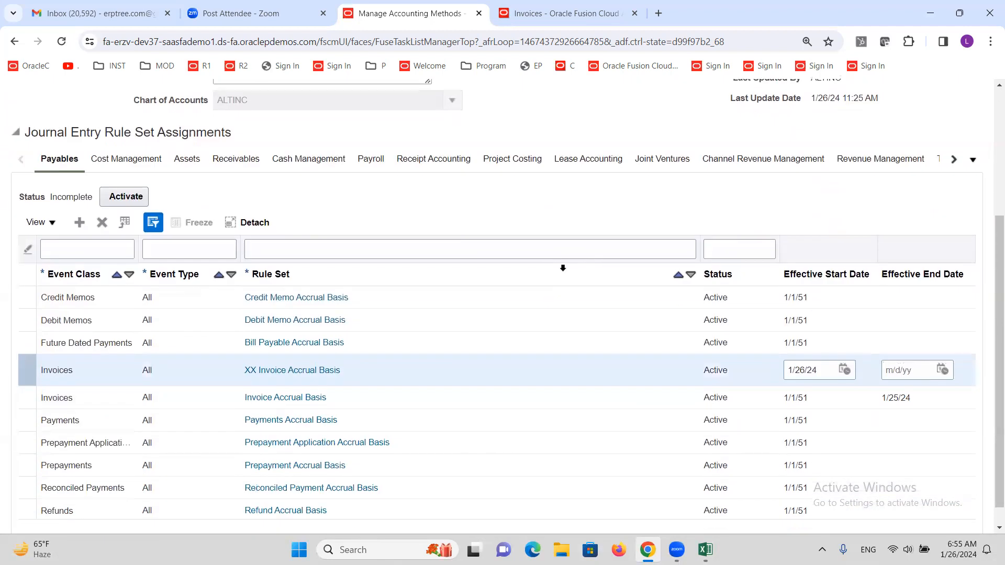
scroll(565, 267, up, 3)
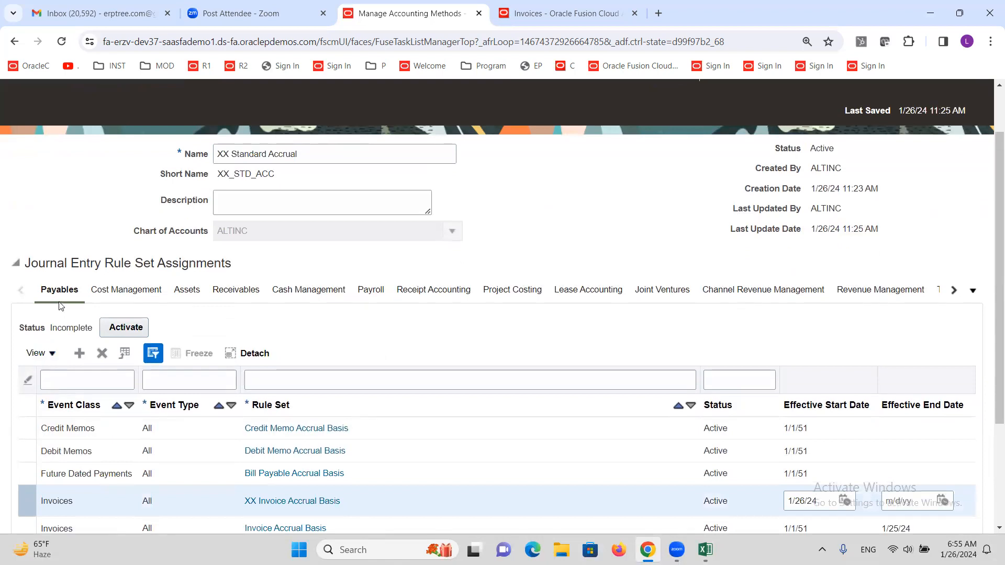
double_click(74, 329)
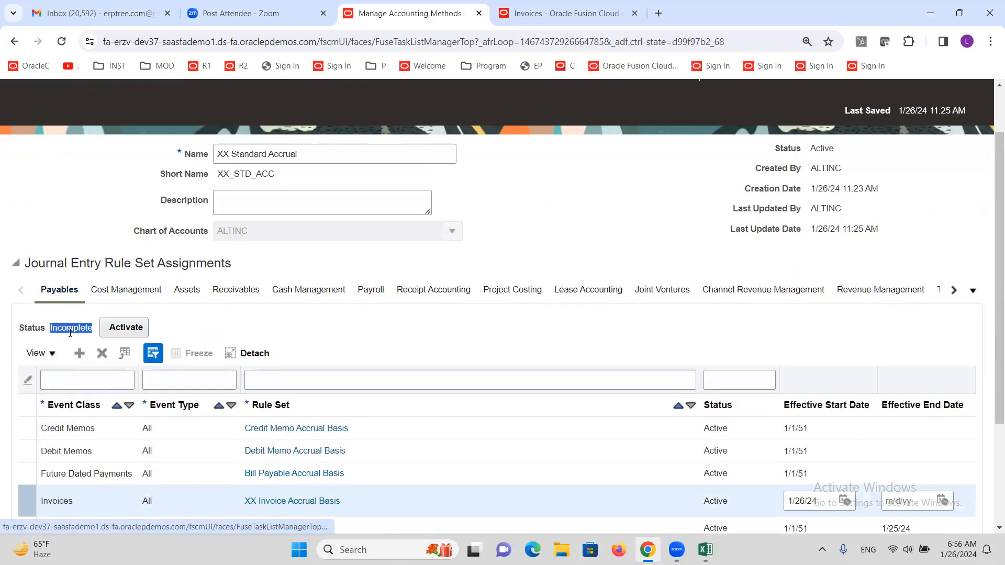
click(64, 325)
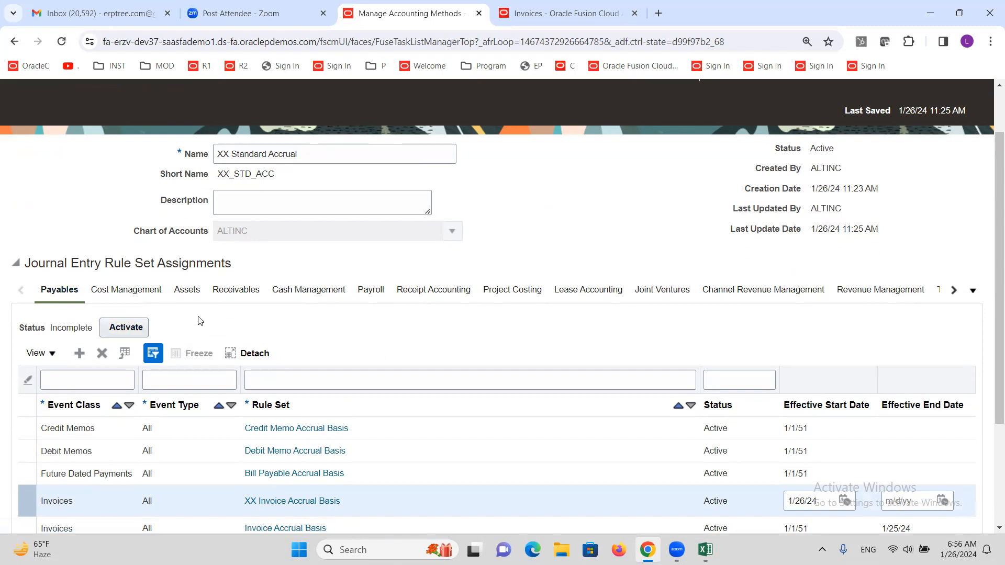
scroll(235, 301, down, 3)
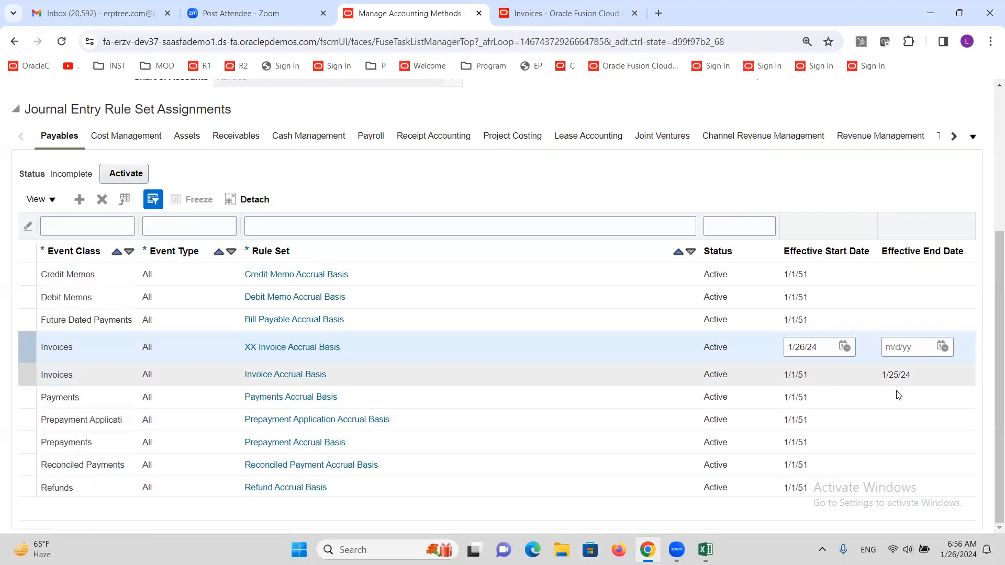
scroll(855, 406, up, 4)
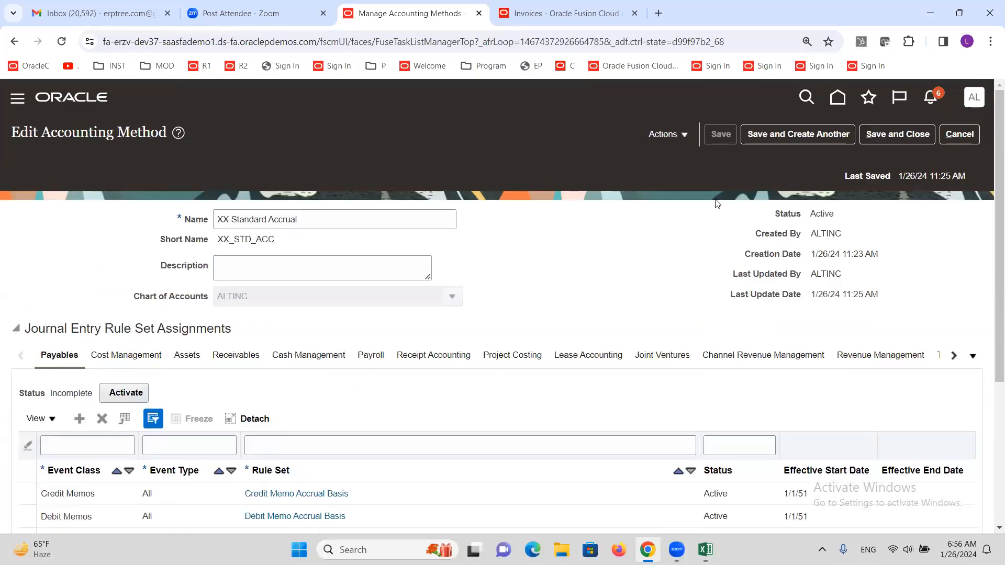
click(125, 393)
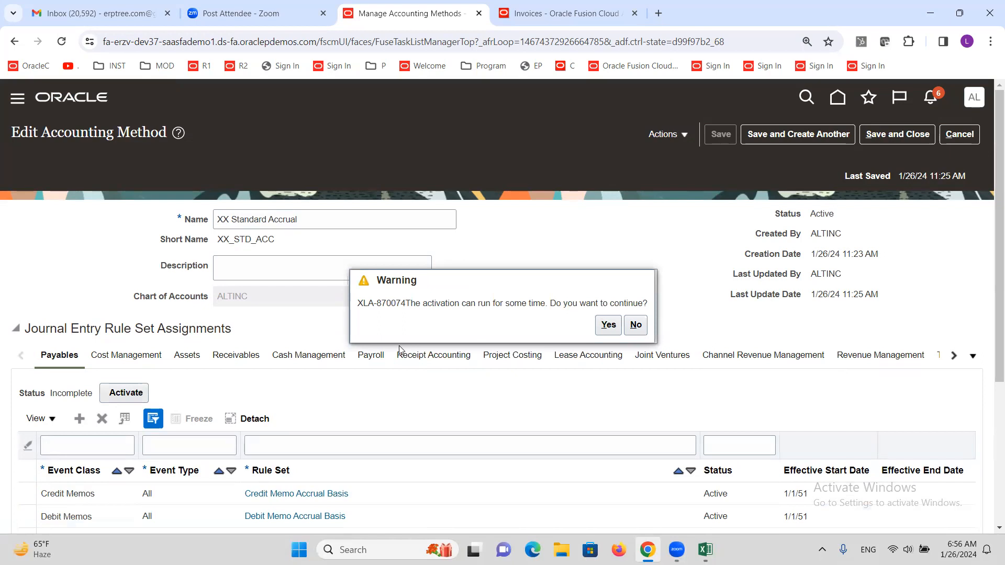
click(609, 326)
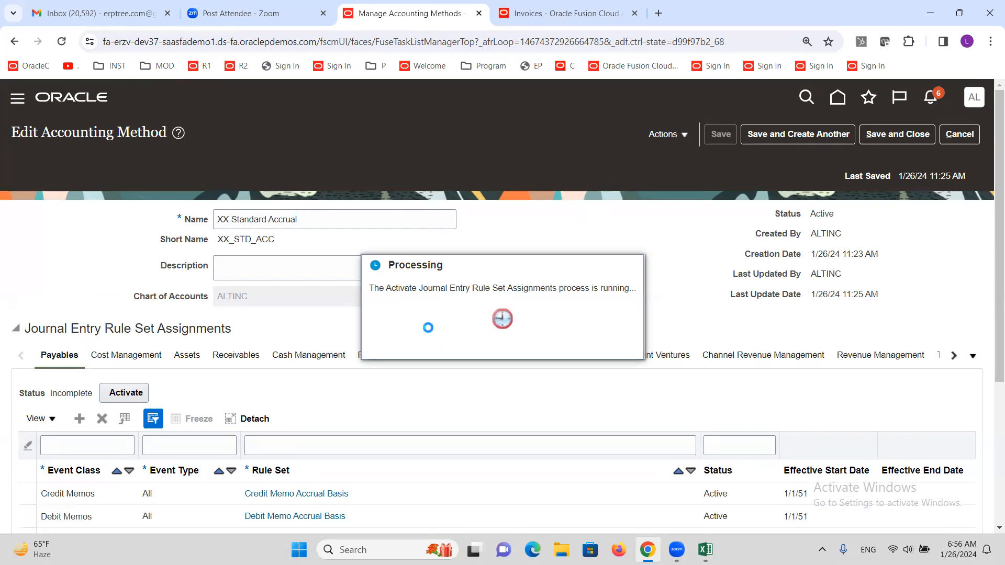
scroll(429, 329, down, 1)
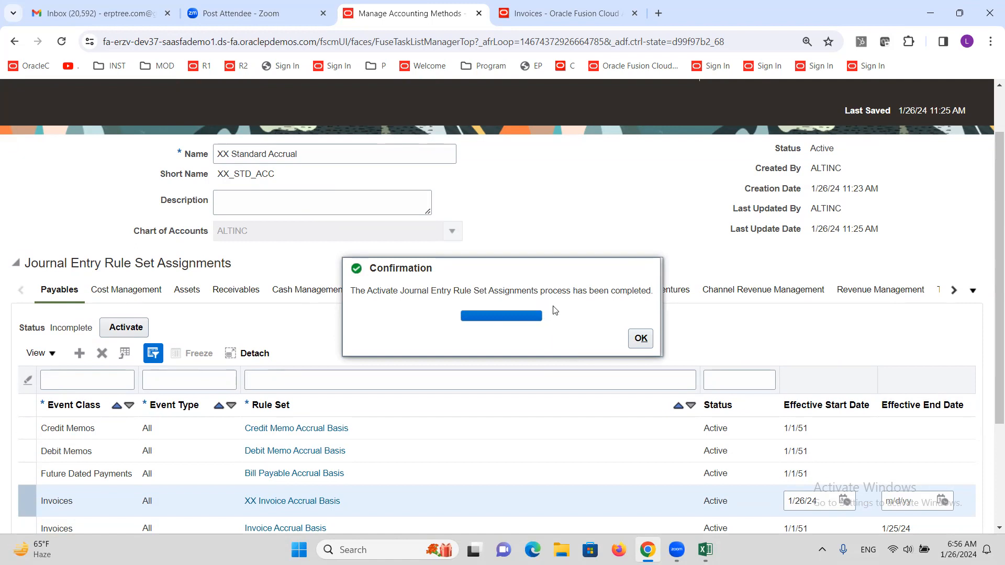
click(641, 338)
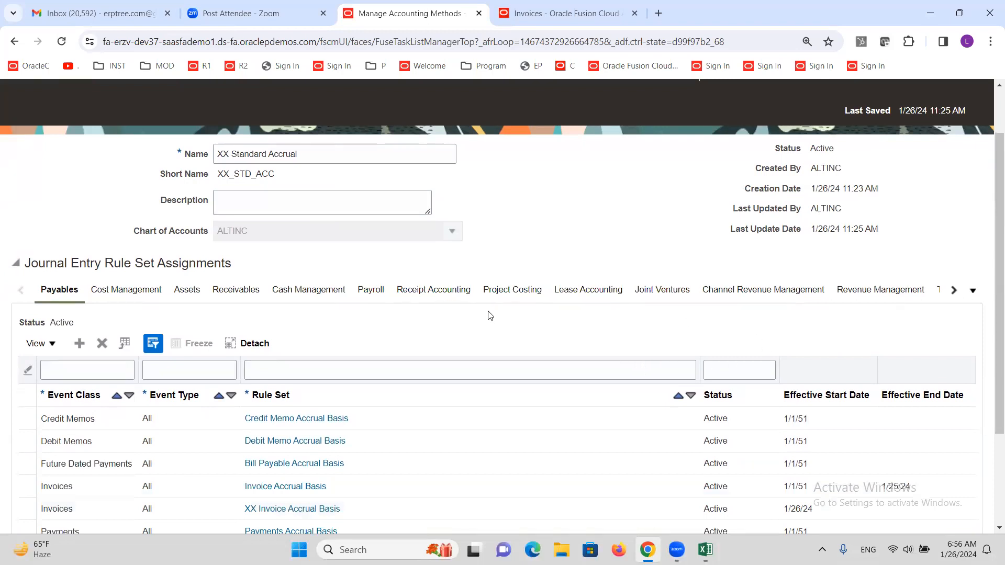
Step: Check the Payables activation status and assignment dates, and save and close the accounting method to return to the Financials setup tasks
double_click(61, 321)
scroll(344, 320, down, 2)
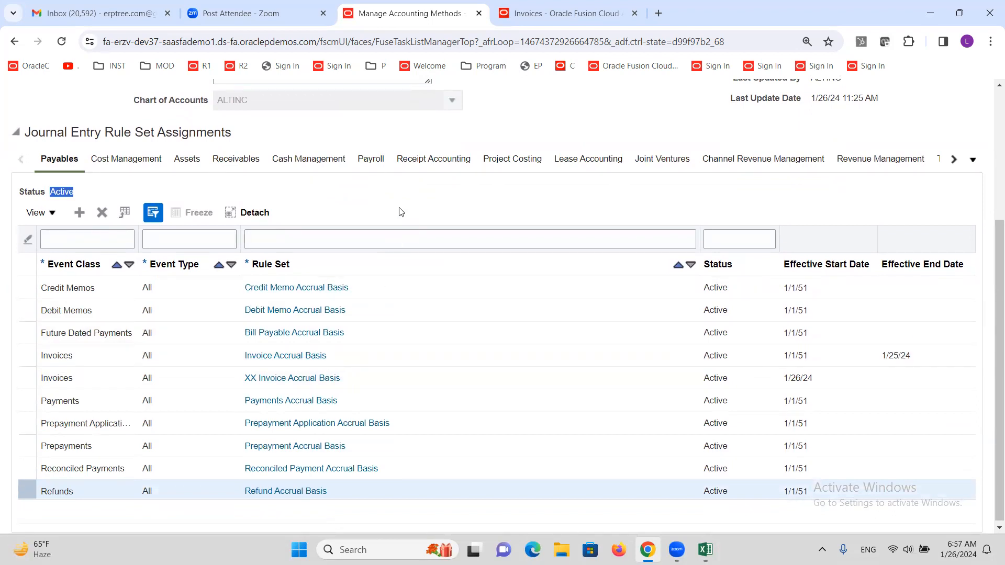
scroll(401, 212, up, 5)
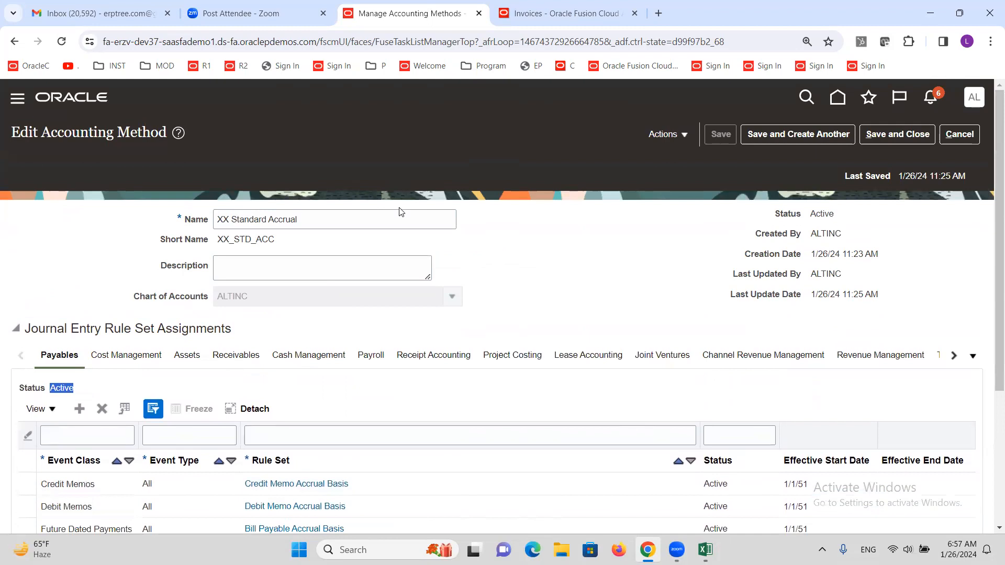
click(908, 135)
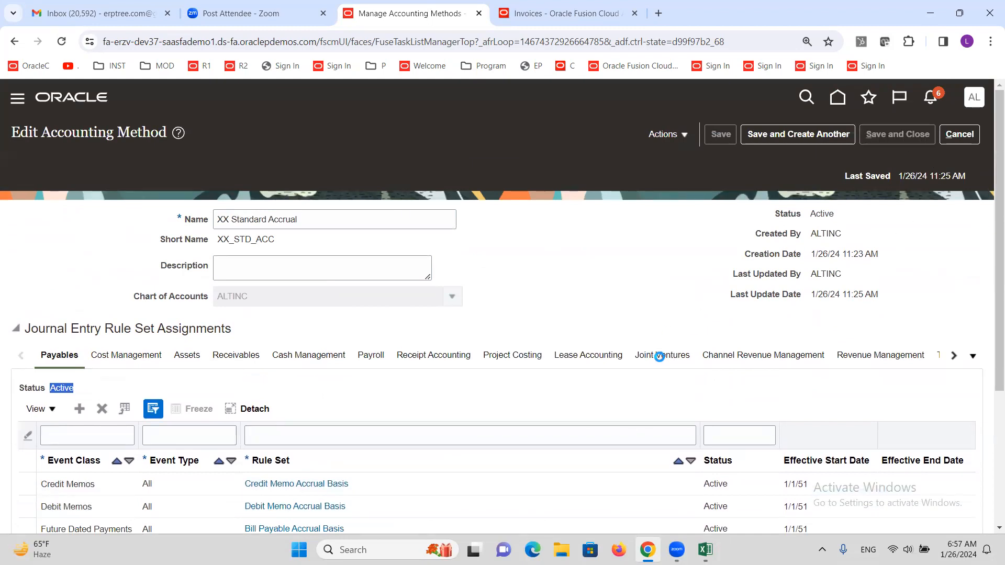
click(963, 136)
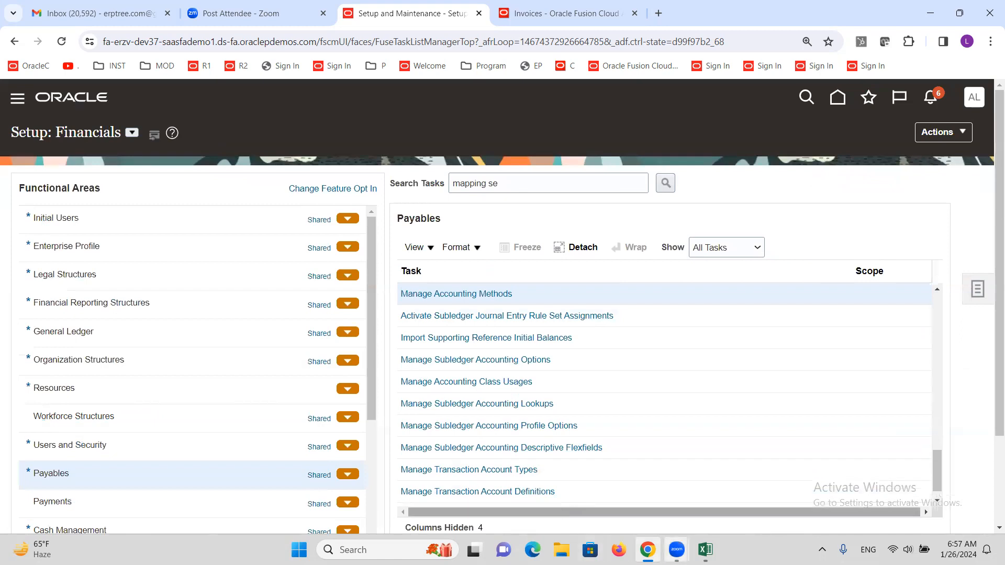
Step: Switch to the Excel training sheet and review the SLA setup steps from Create Mapping Set to Assign Custom SLA to Primary Ledger
click(705, 550)
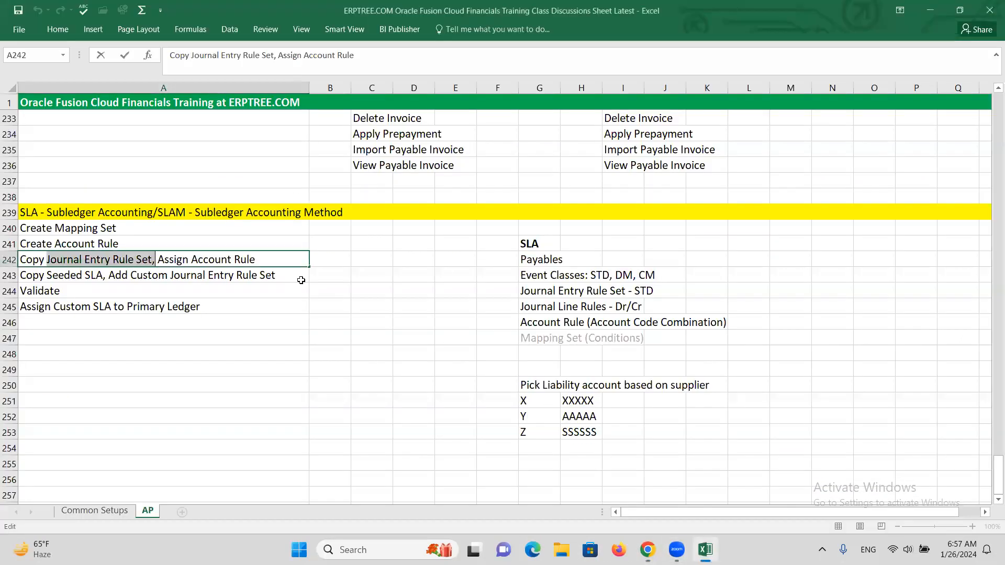
click(109, 231)
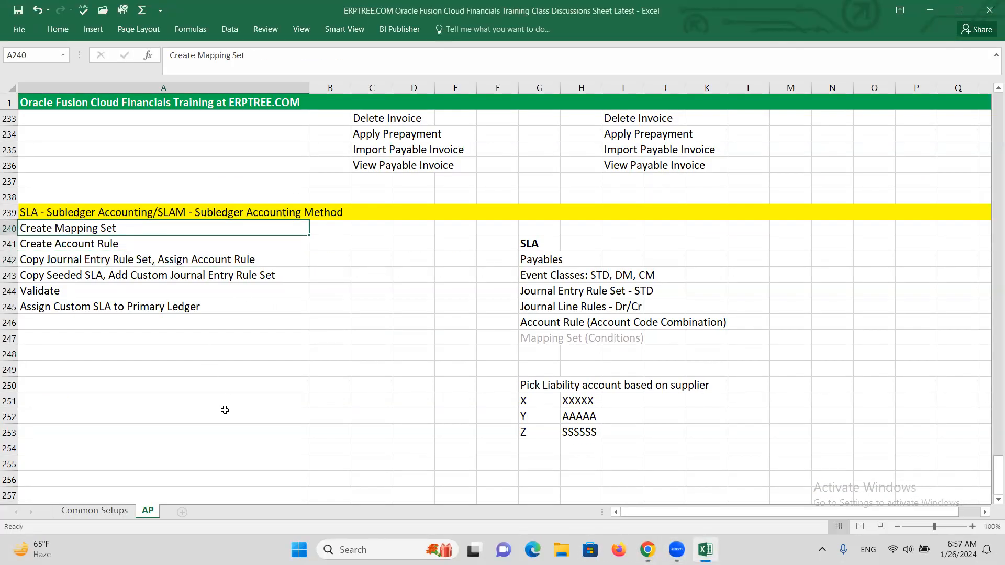
click(110, 244)
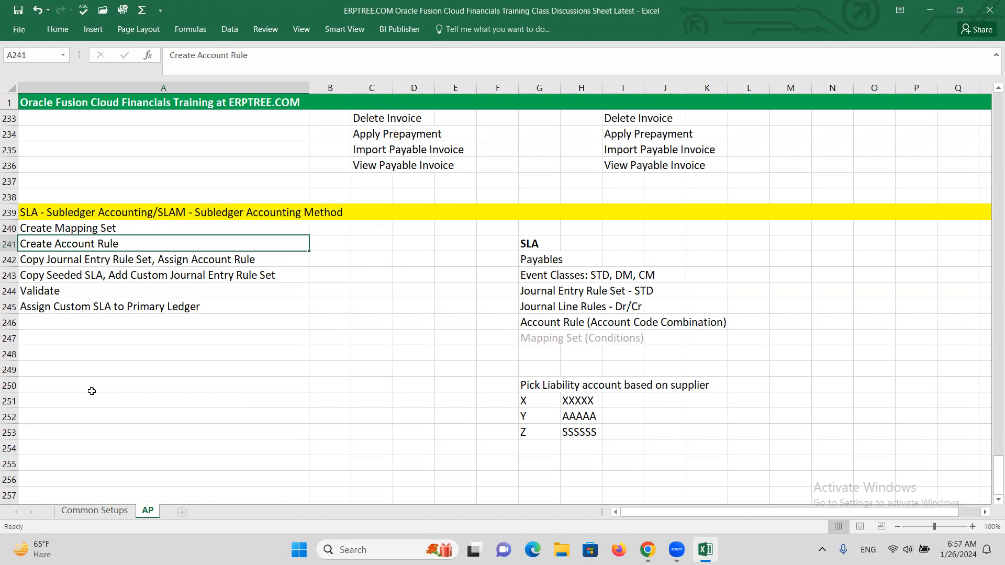
click(99, 262)
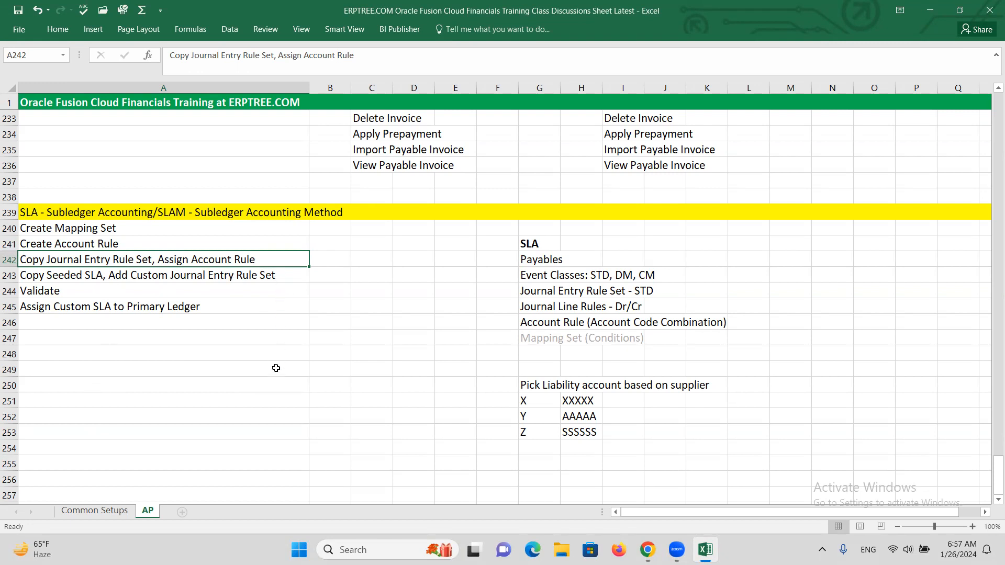
click(79, 275)
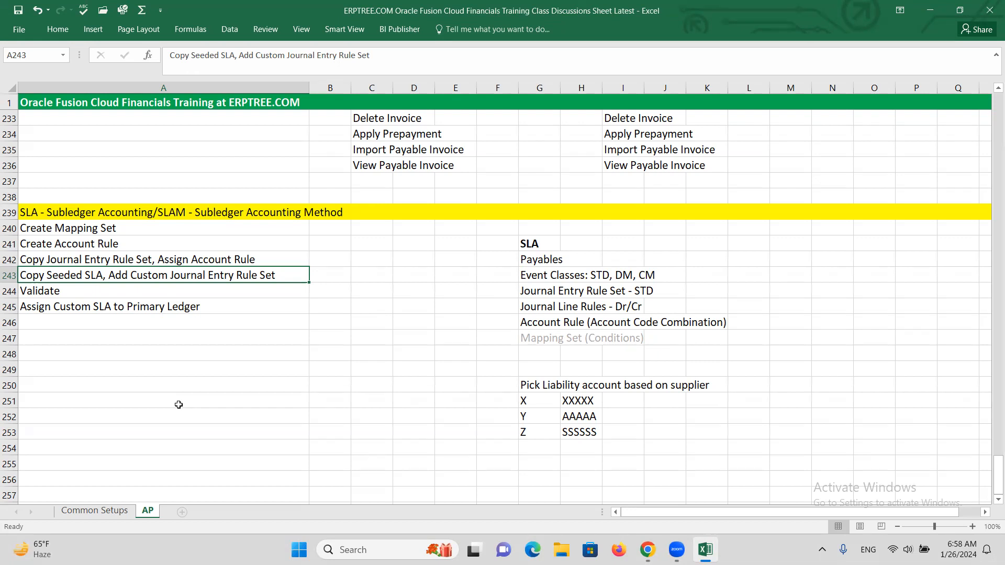
click(119, 306)
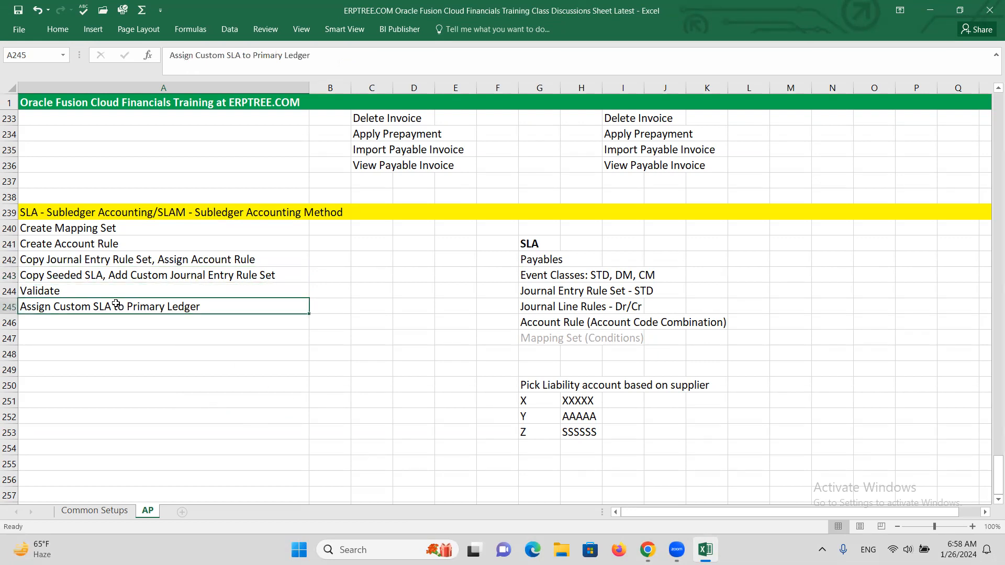
Step: Switch back to Oracle Fusion setup, search the tasks for "Ledger options", and open Specify Ledger Options for the ALTINC US ledger
click(647, 550)
triple_click(548, 188)
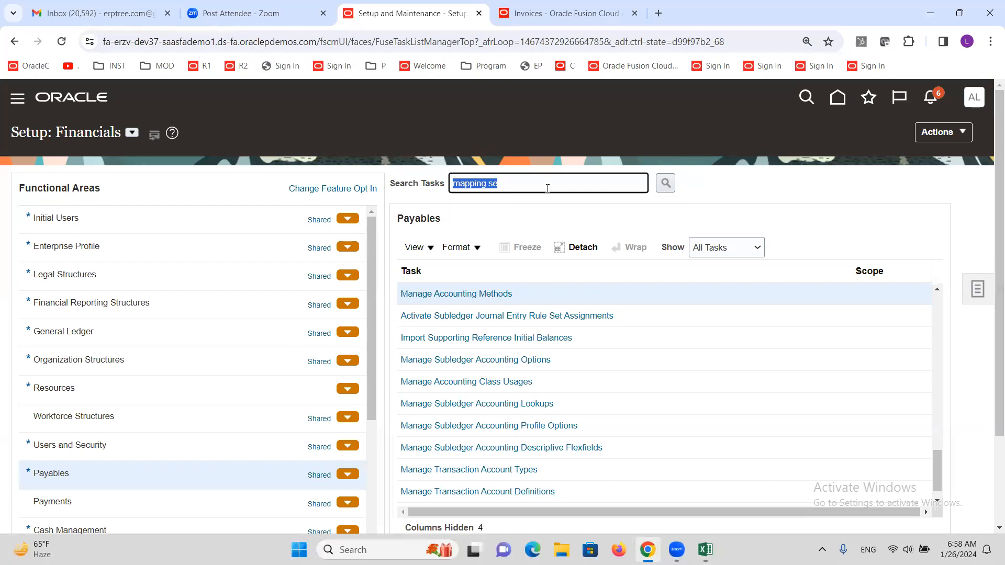
text(Ledger options)
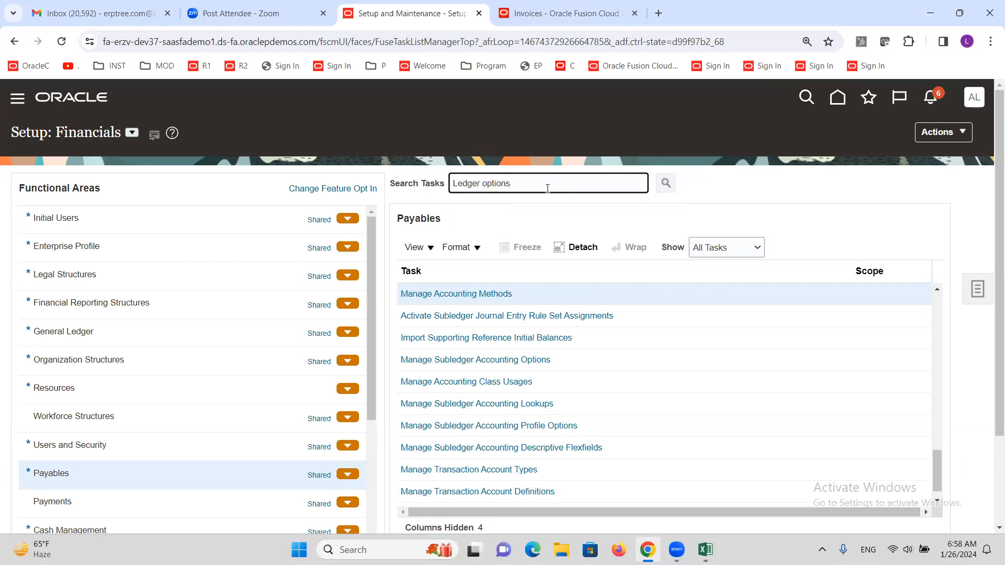
key(Return)
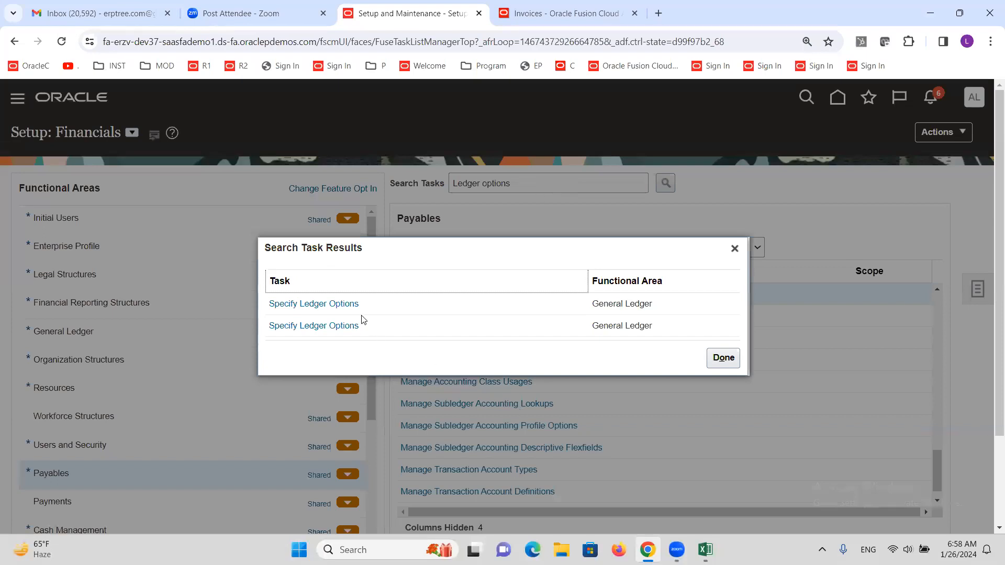
click(314, 304)
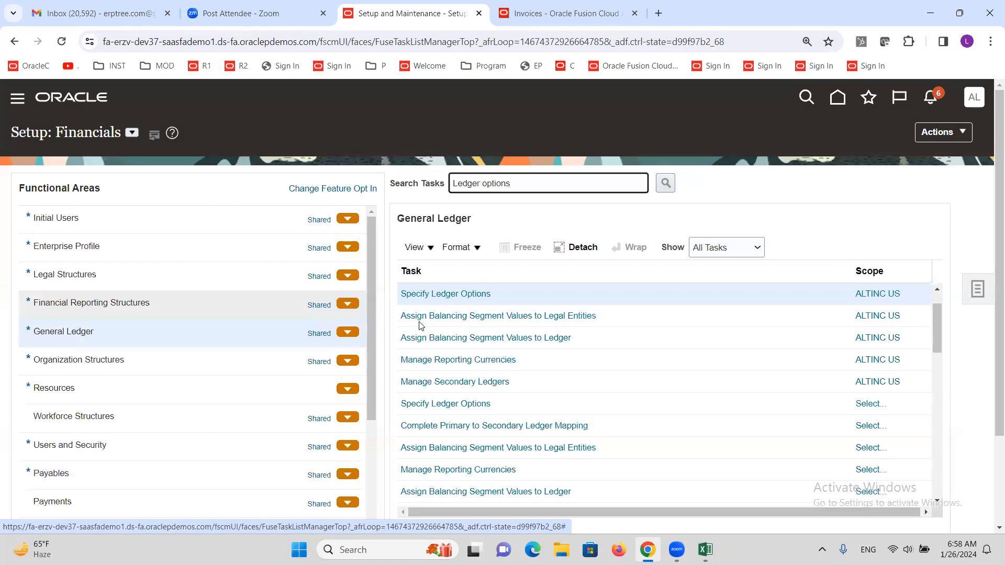
click(455, 294)
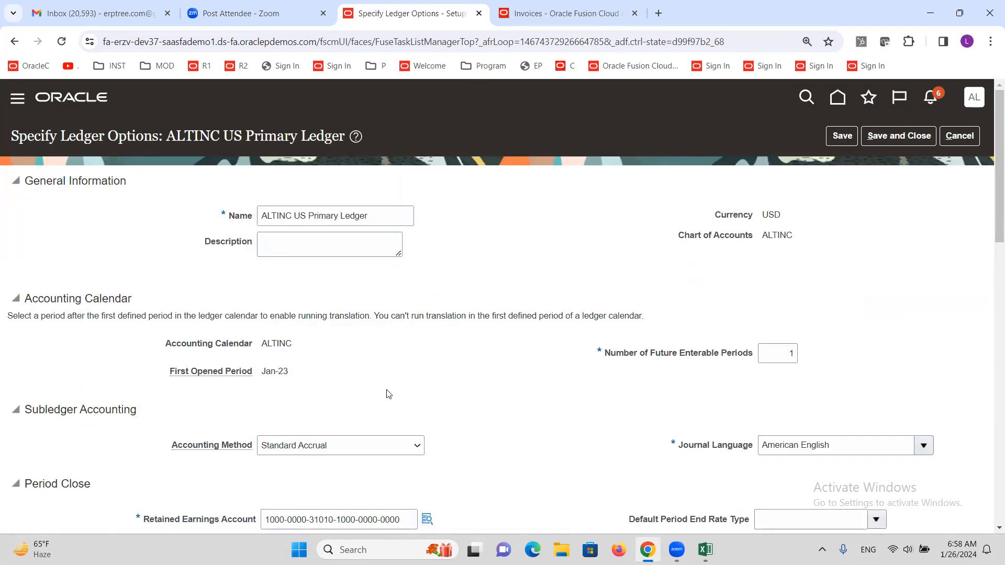
Step: Try the XX Standard Accrual accounting method for ALTINC US Primary Ledger, and leave the ledger options without saving
scroll(388, 387, down, 1)
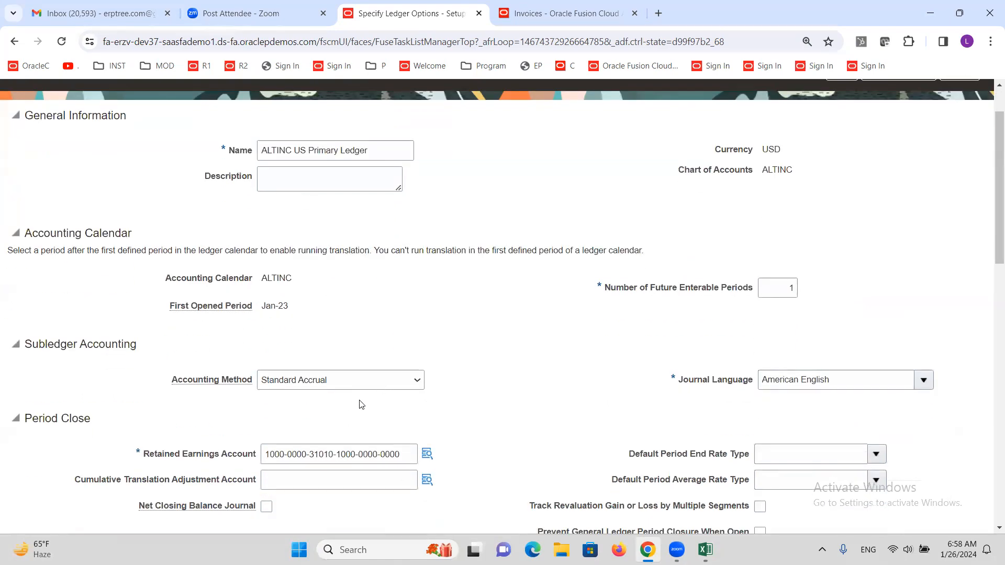
click(333, 376)
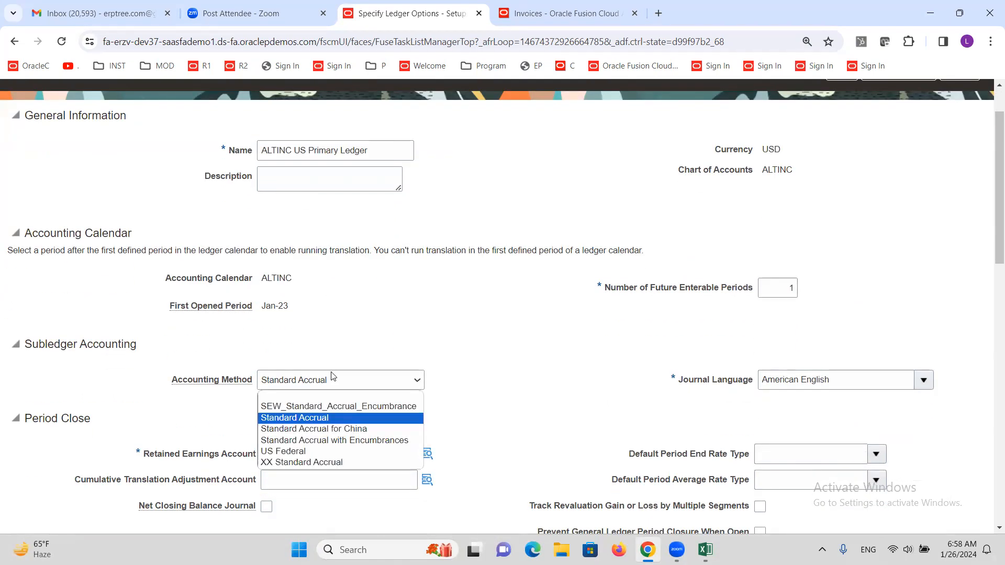
click(331, 461)
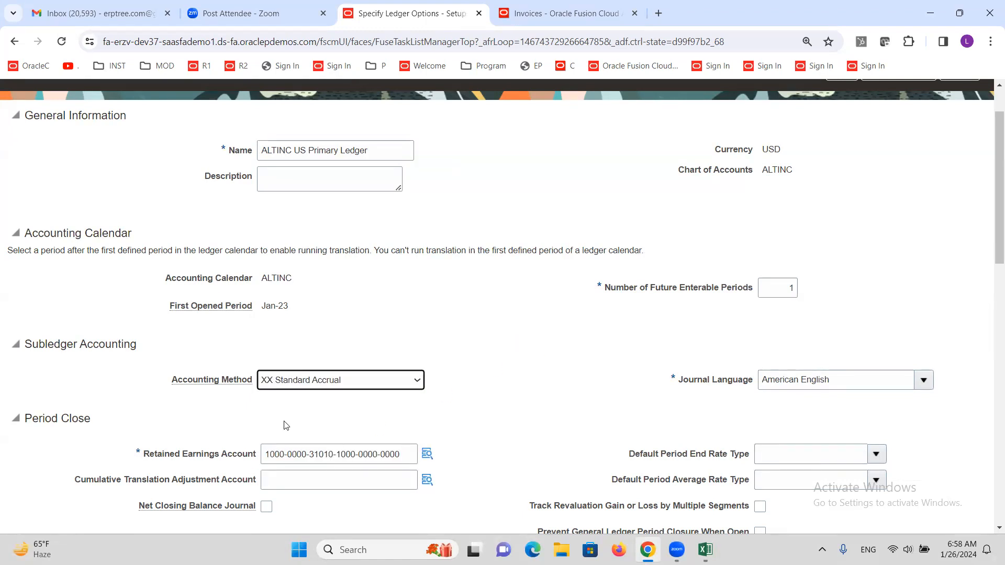
scroll(476, 387, up, 2)
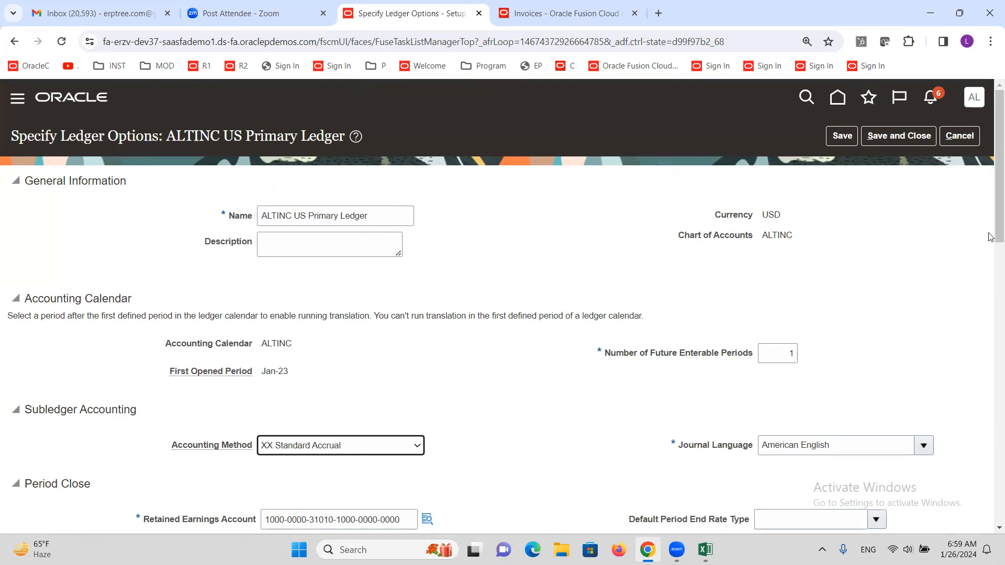
click(971, 144)
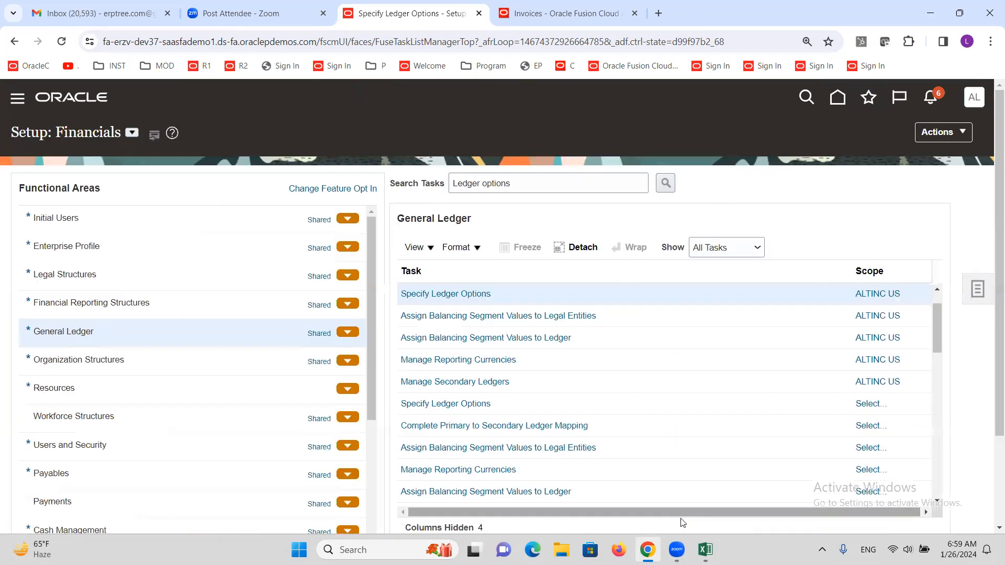
Step: Switch to the Excel training sheet and review the Payables topic list down to Creating Accounting Entries & Transferring to GL
click(706, 549)
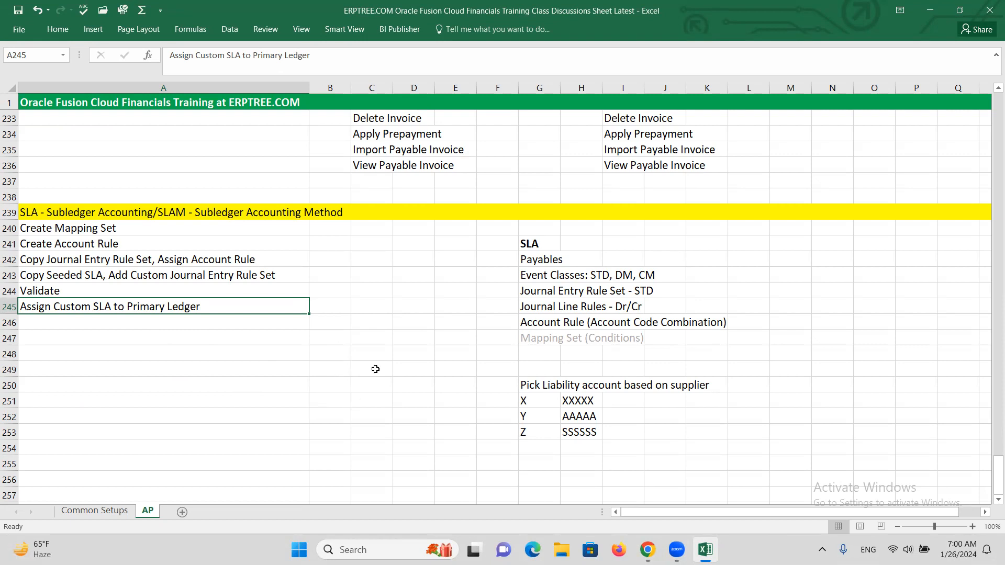
click(338, 275)
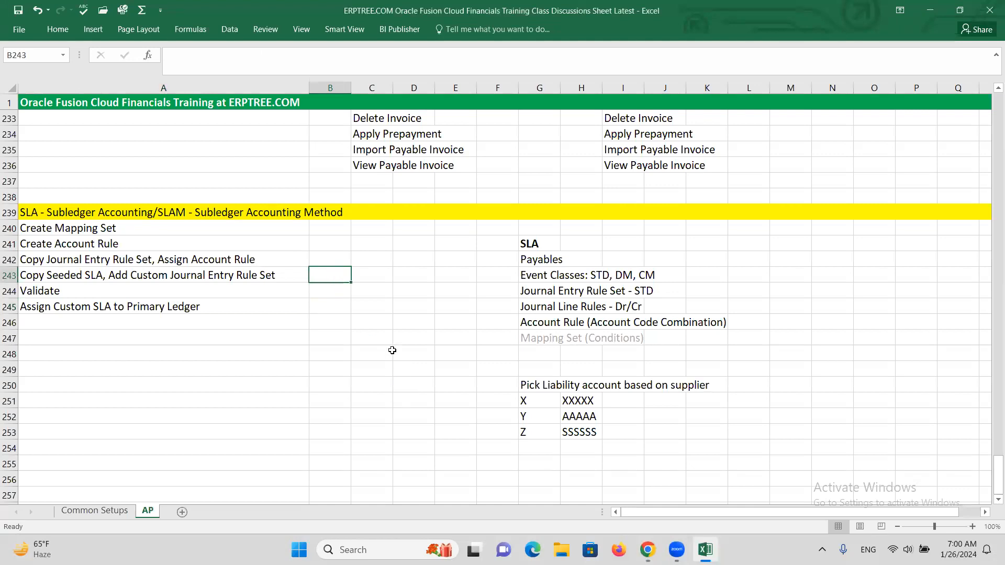
scroll(348, 315, up, 10)
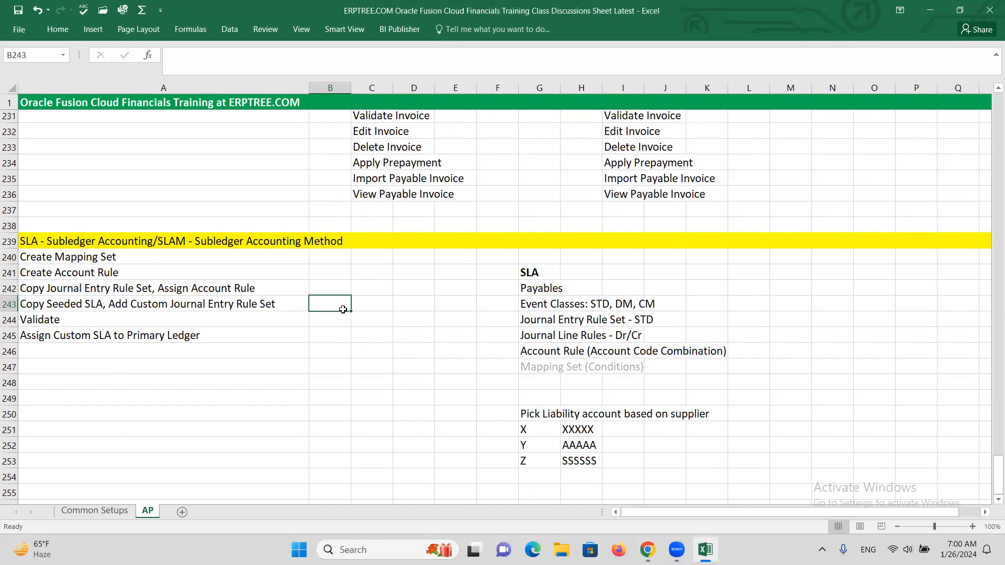
scroll(361, 325, up, 20)
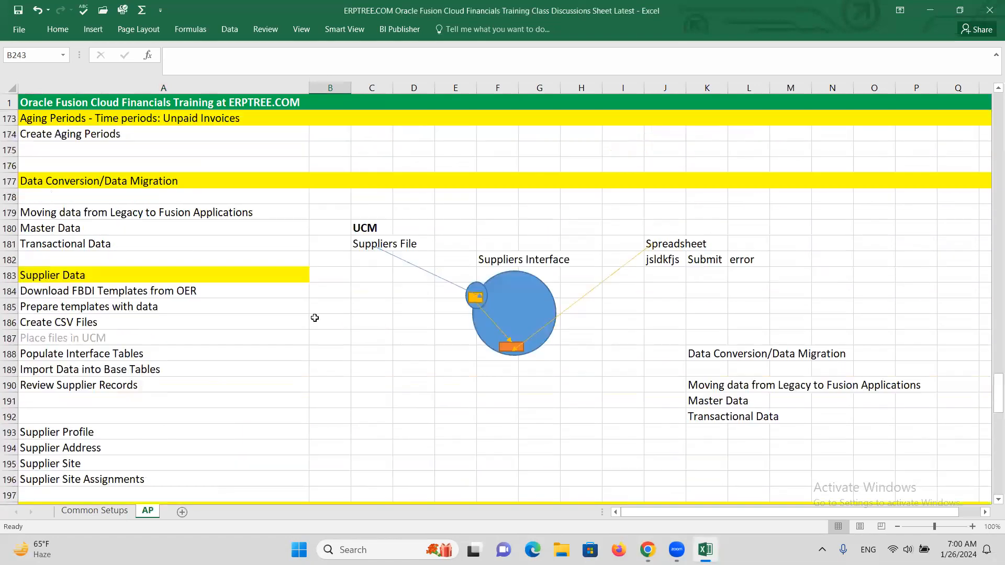
scroll(303, 317, up, 20)
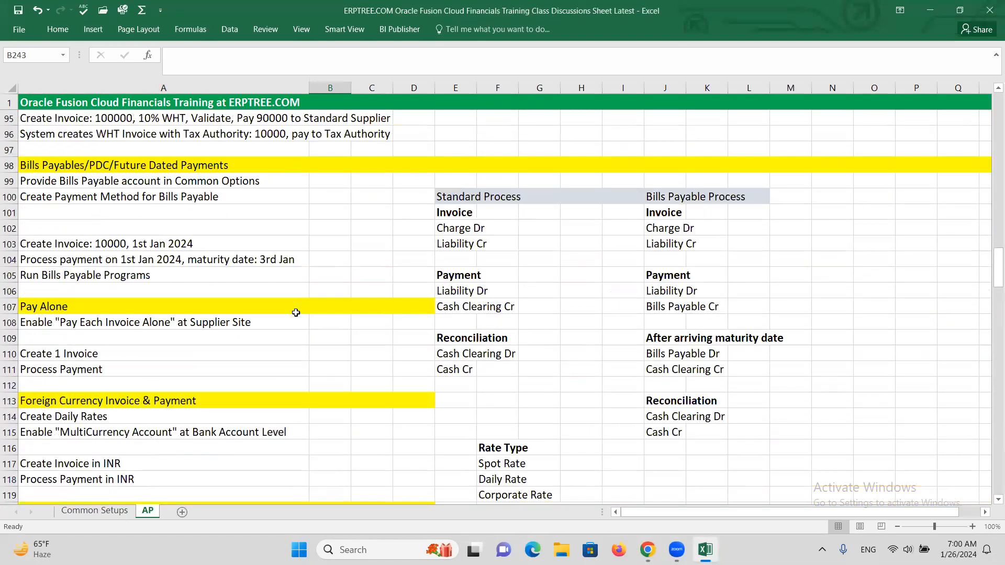
scroll(291, 307, up, 18)
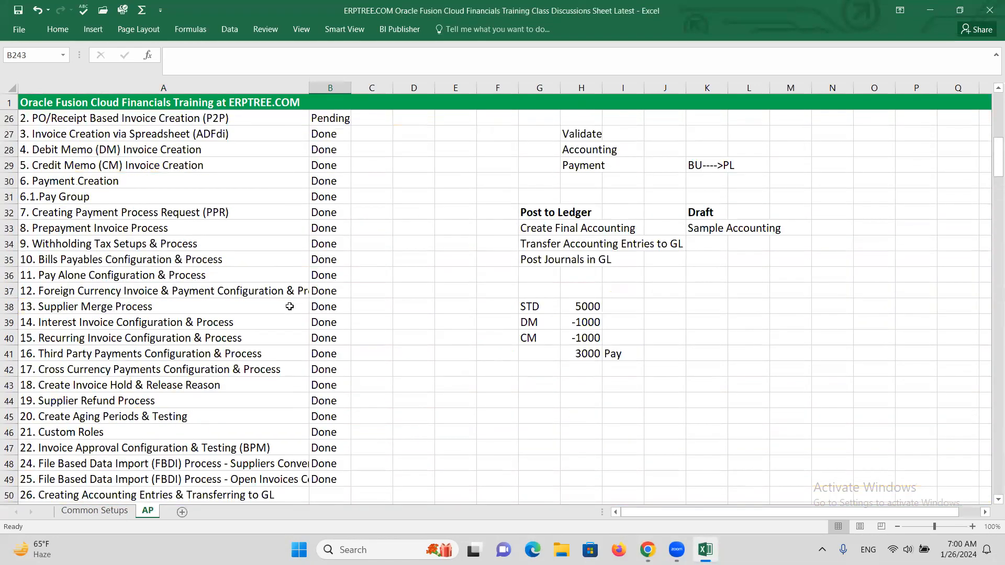
scroll(319, 304, down, 12)
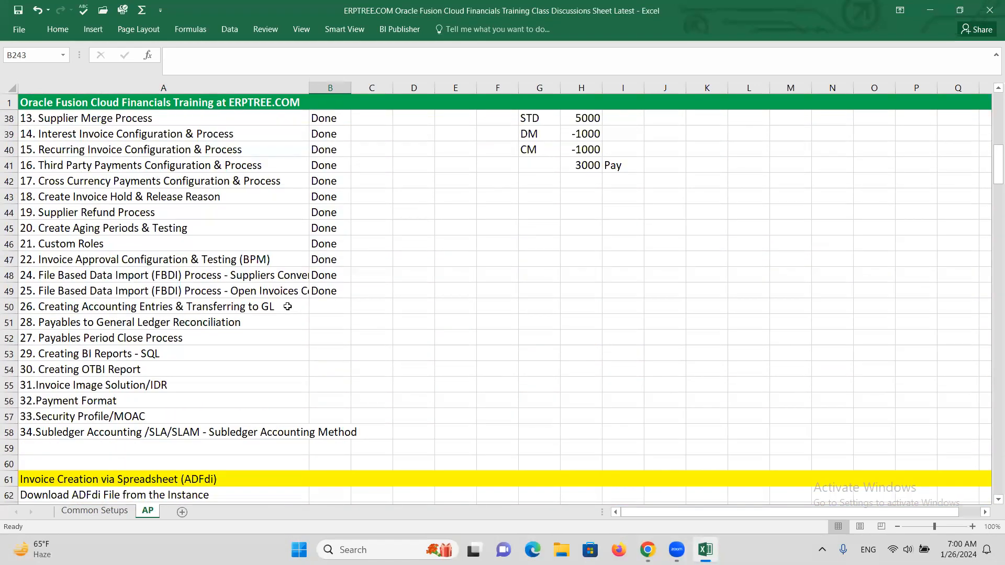
click(152, 305)
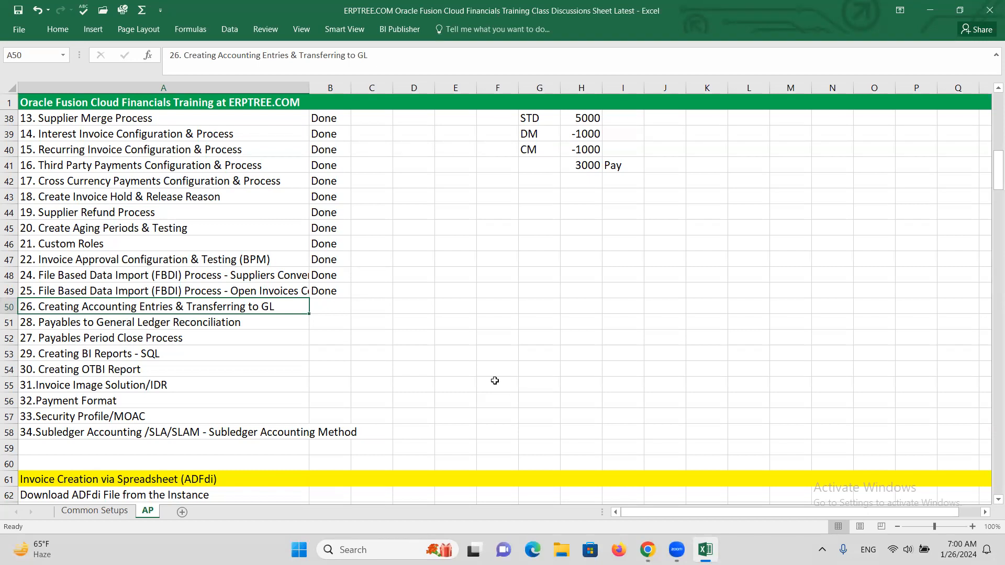
Step: Switch back to Oracle Fusion and cancel out of the open invoice page to the Invoices work area
key(alt+Tab)
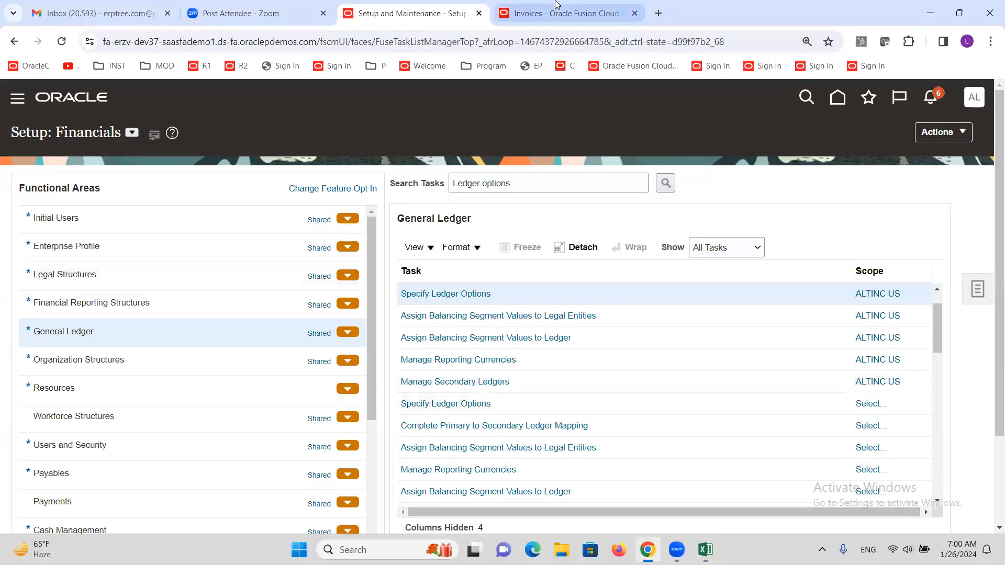
click(541, 18)
click(959, 134)
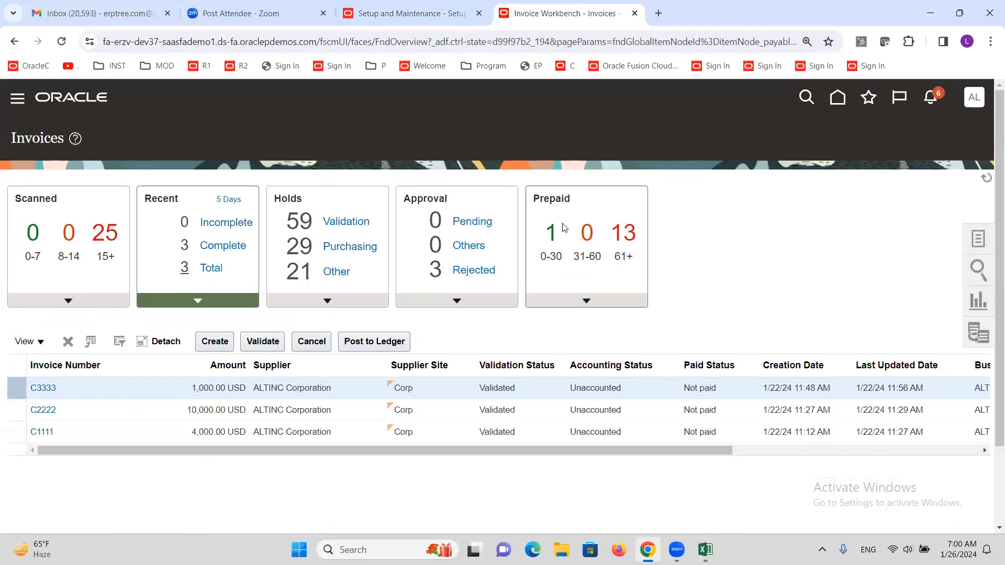
Step: Open the Initiate Approval Workflow request and select ALTINC US Business Unit as its business unit
click(966, 255)
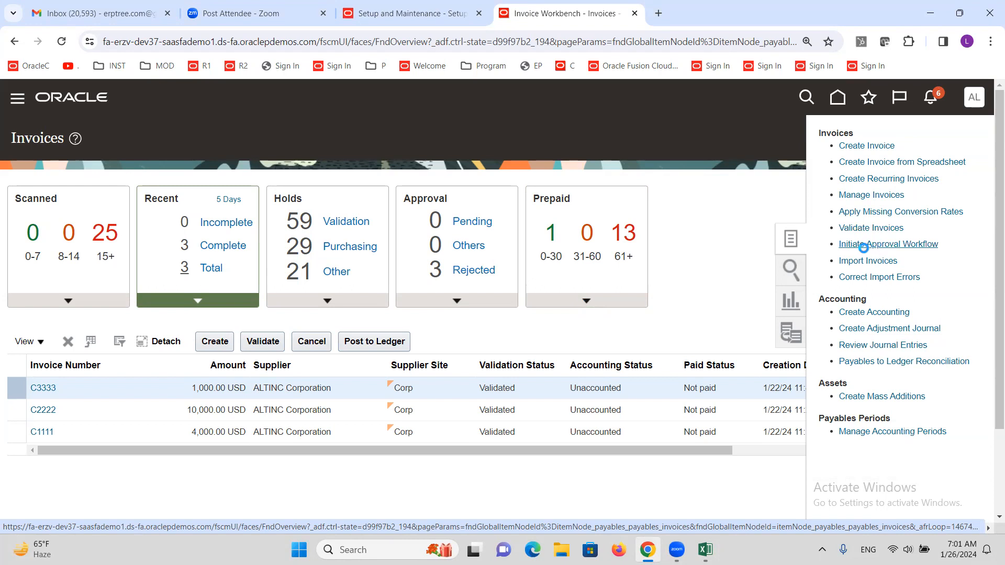
click(844, 250)
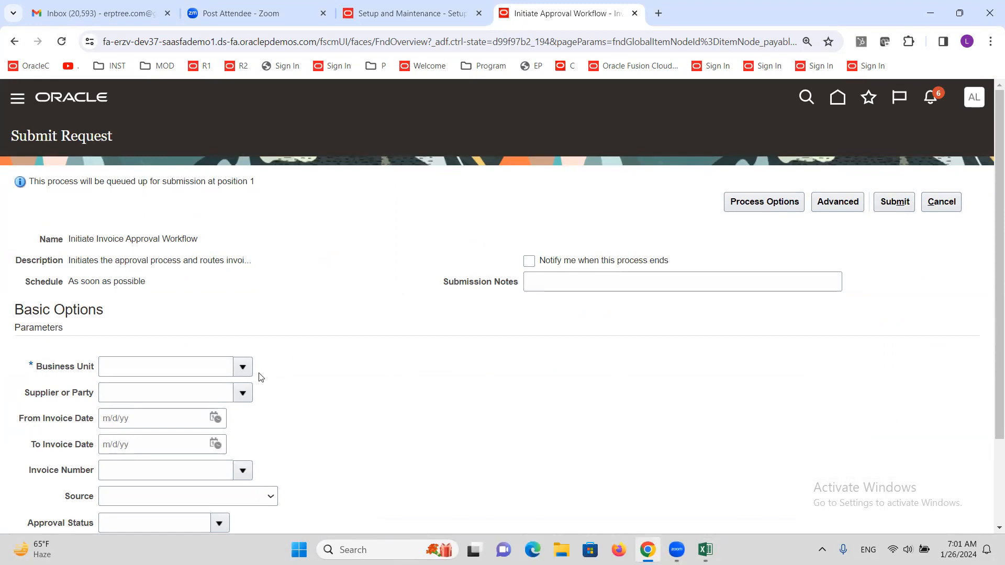
click(243, 367)
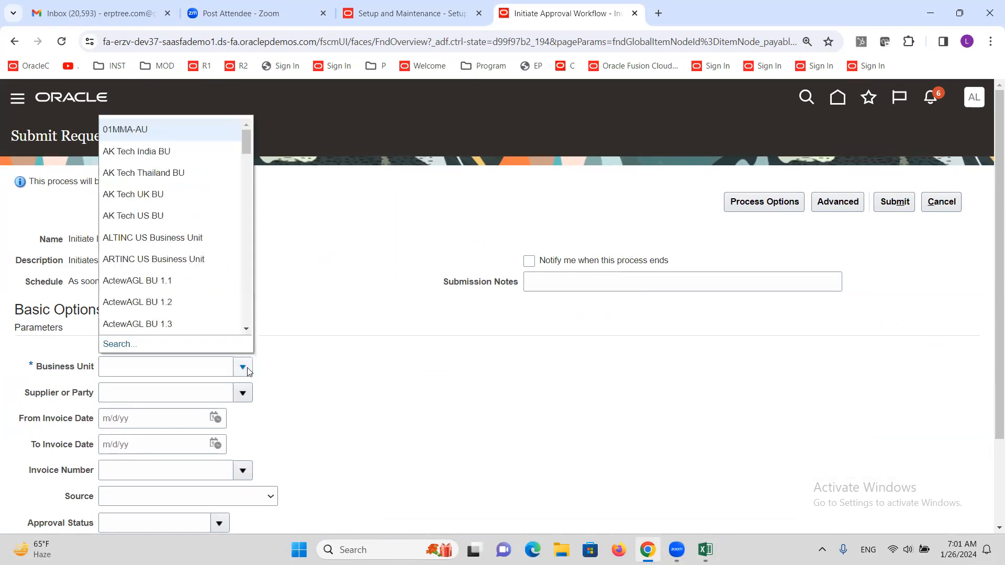
click(158, 373)
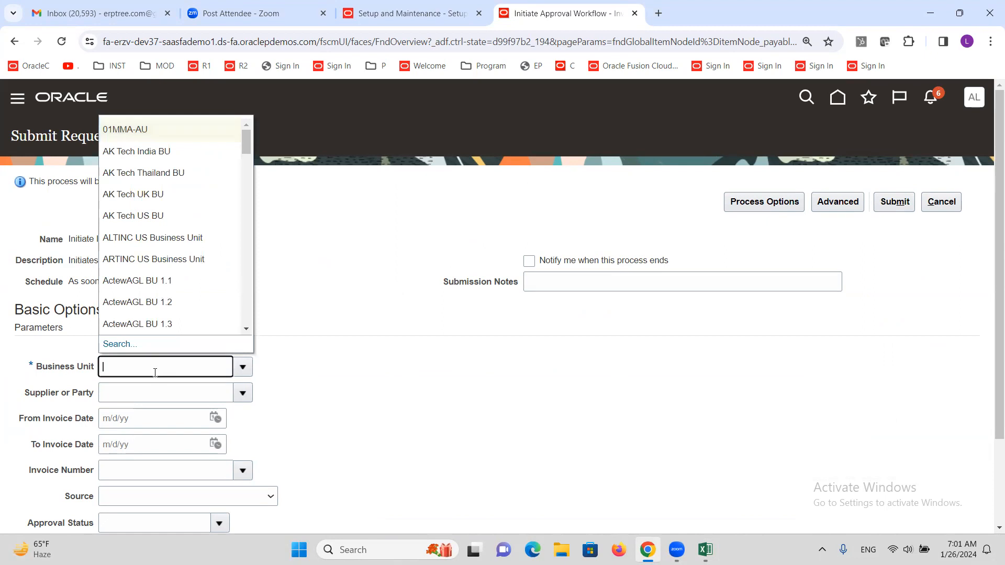
text(alt)
click(158, 240)
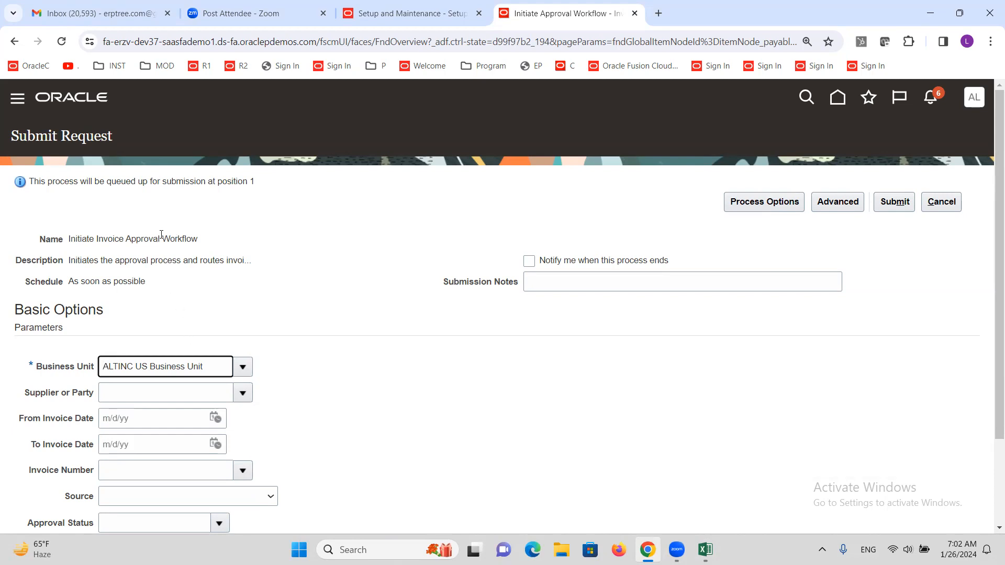
Step: Show the request's advanced options and set it to run using a schedule with Daily frequency
click(837, 204)
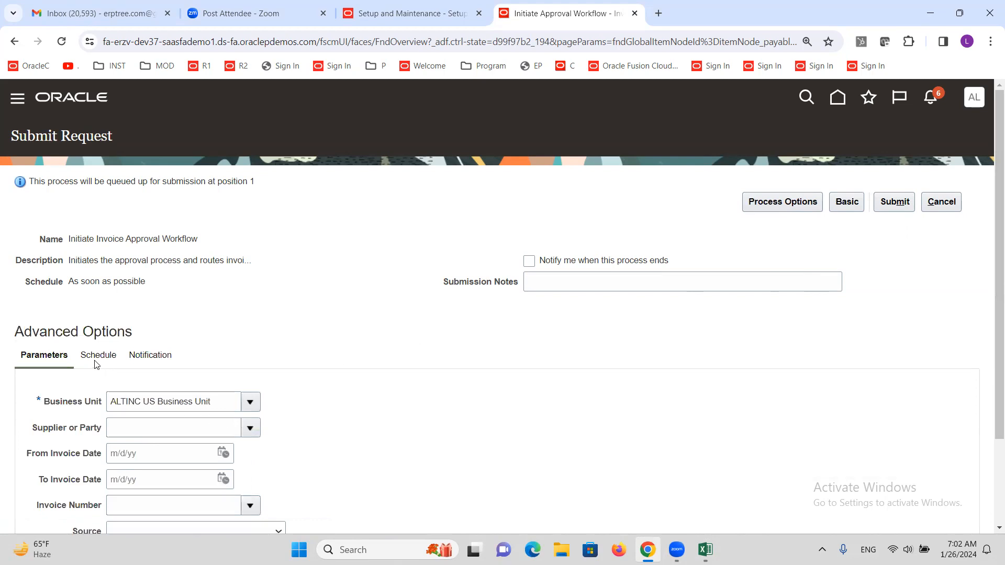
click(114, 358)
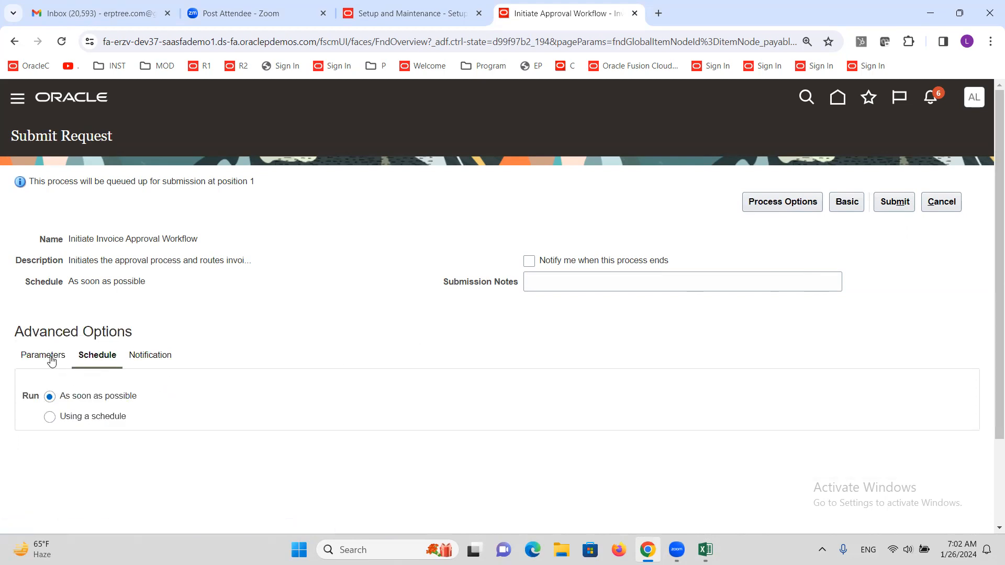
click(43, 355)
click(103, 356)
click(49, 417)
scroll(303, 339, down, 2)
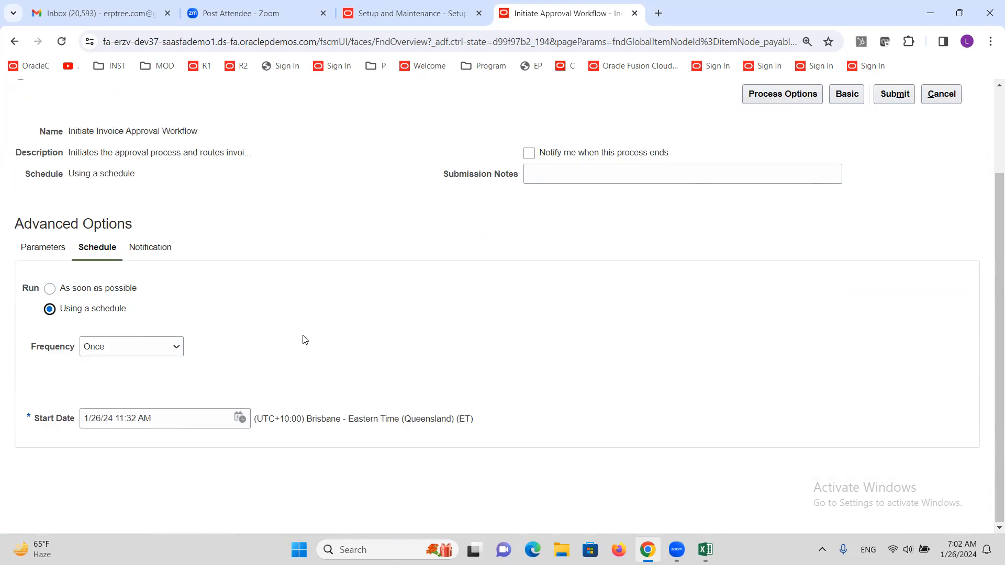
click(175, 346)
click(99, 383)
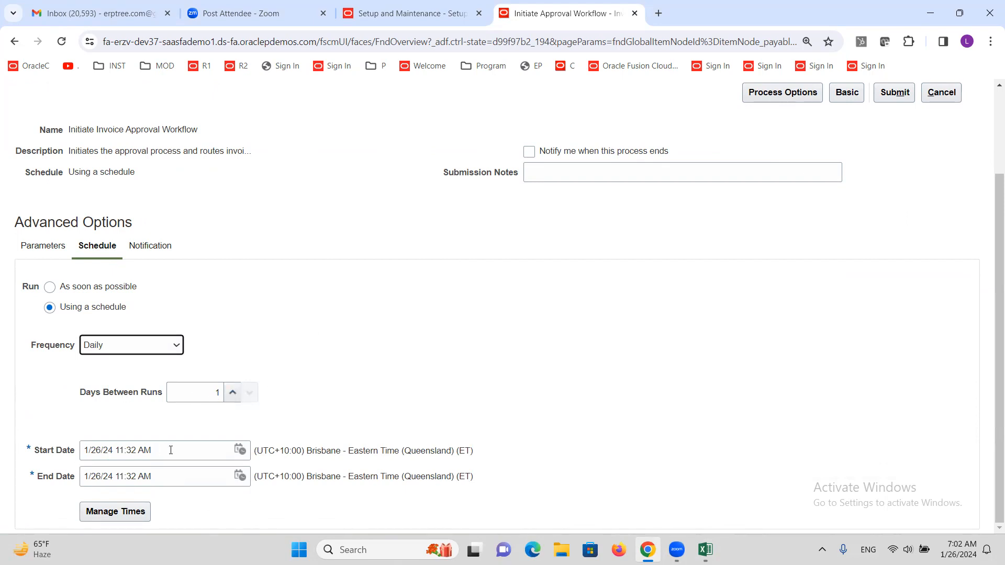
Step: Change the schedule frequency to Hourly/Minute with 2 hours and 20 minutes between runs
scroll(339, 345, up, 2)
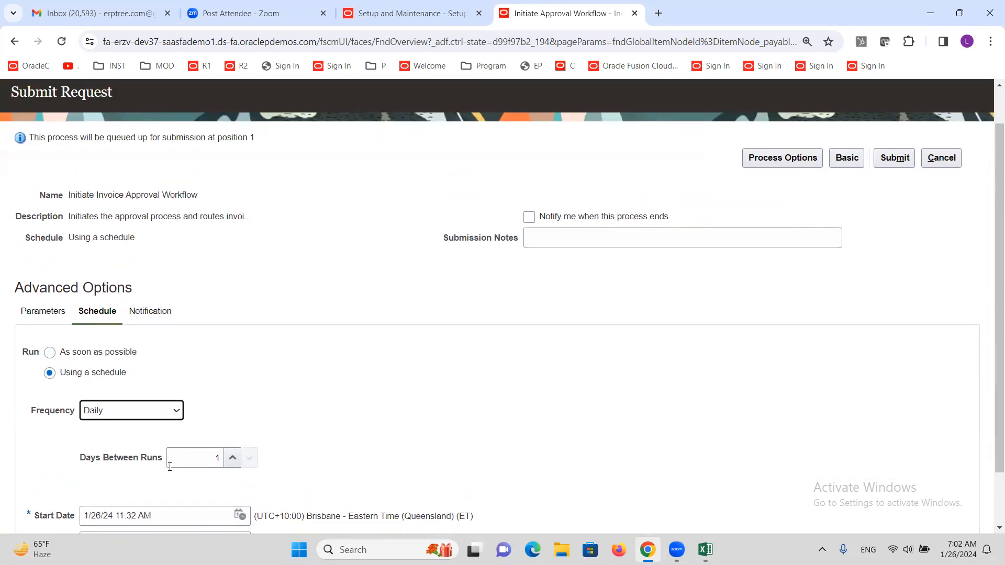
click(116, 412)
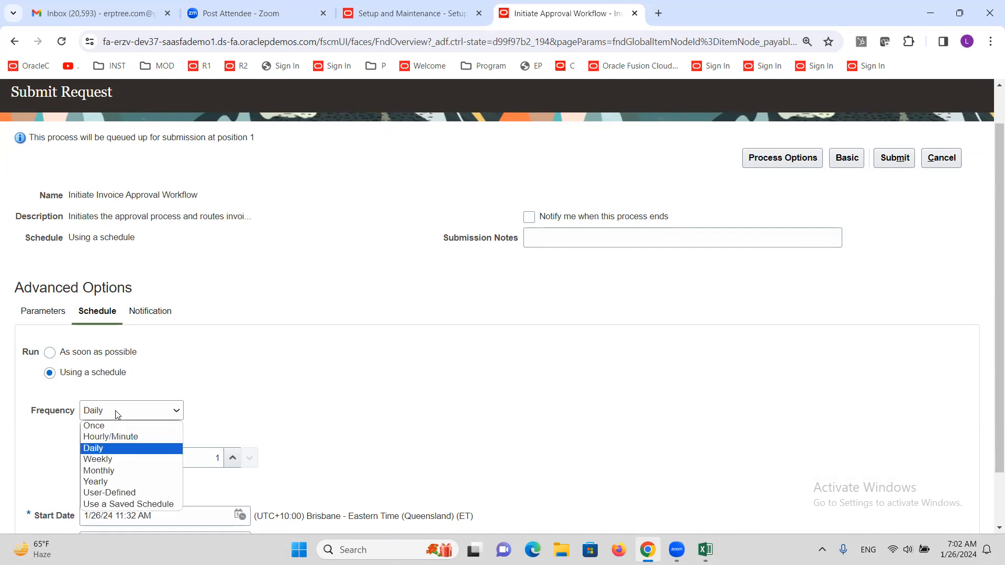
click(112, 437)
double_click(128, 480)
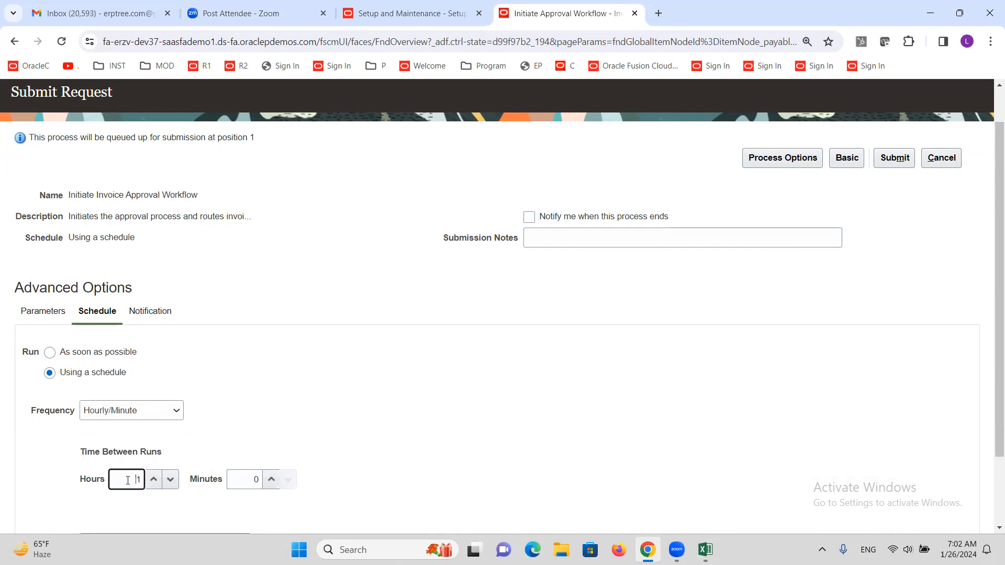
text(2)
click(248, 480)
double_click(248, 480)
text(20)
click(258, 408)
scroll(241, 381, down, 2)
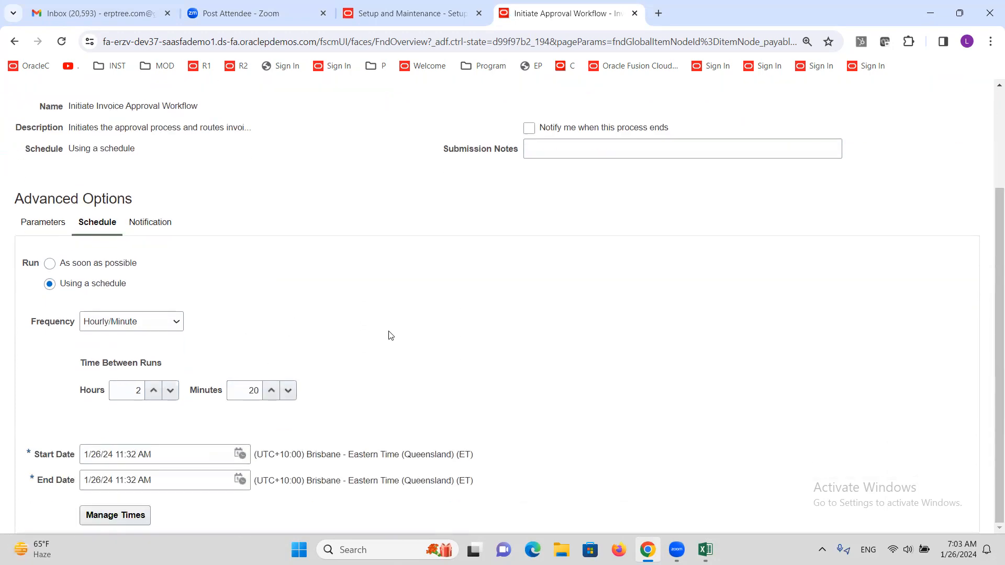
Step: Set the minutes between runs to 30, and cancel the Initiate Invoice Approval Workflow request
scroll(390, 335, up, 3)
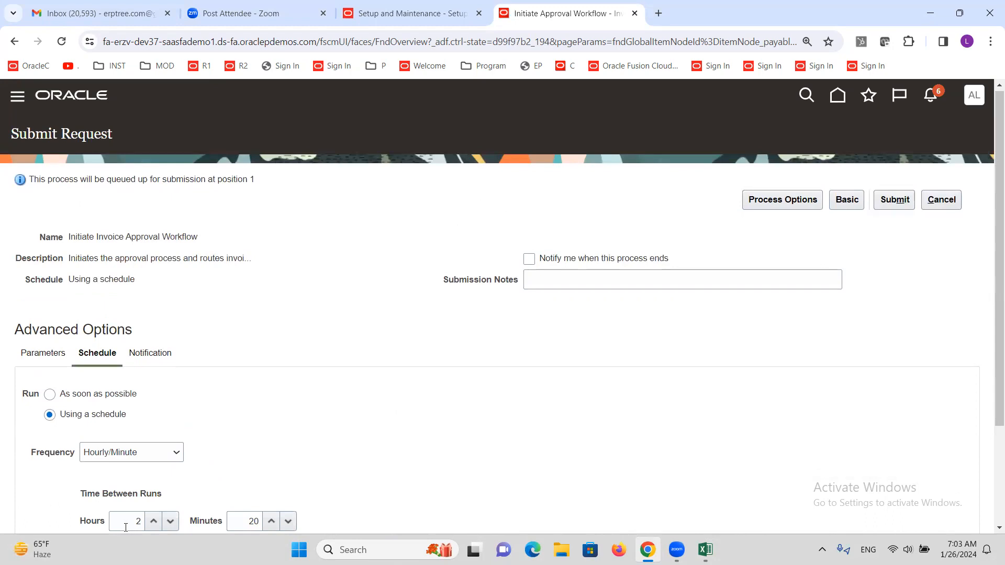
drag(253, 522, 276, 511)
text(30)
click(308, 457)
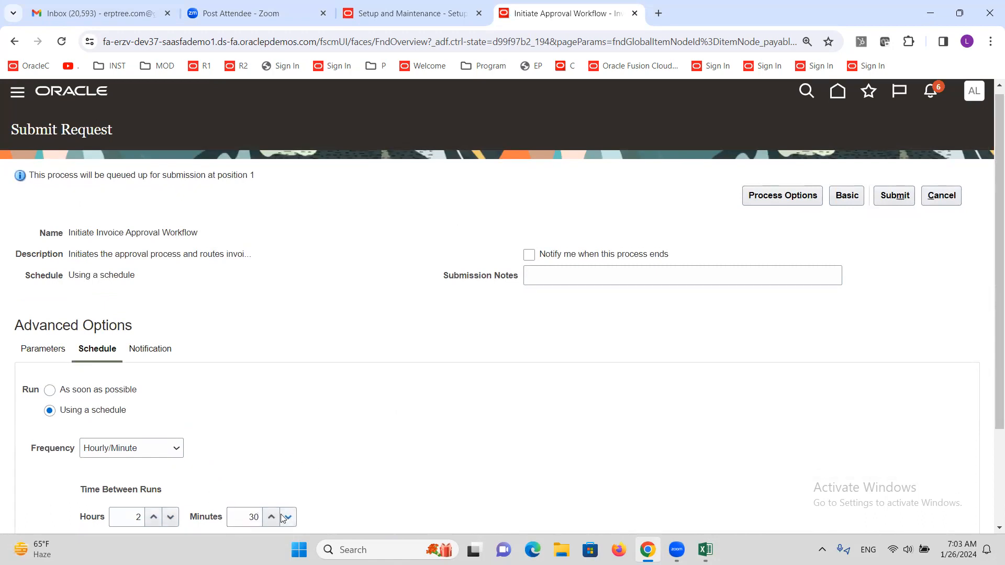
triple_click(84, 234)
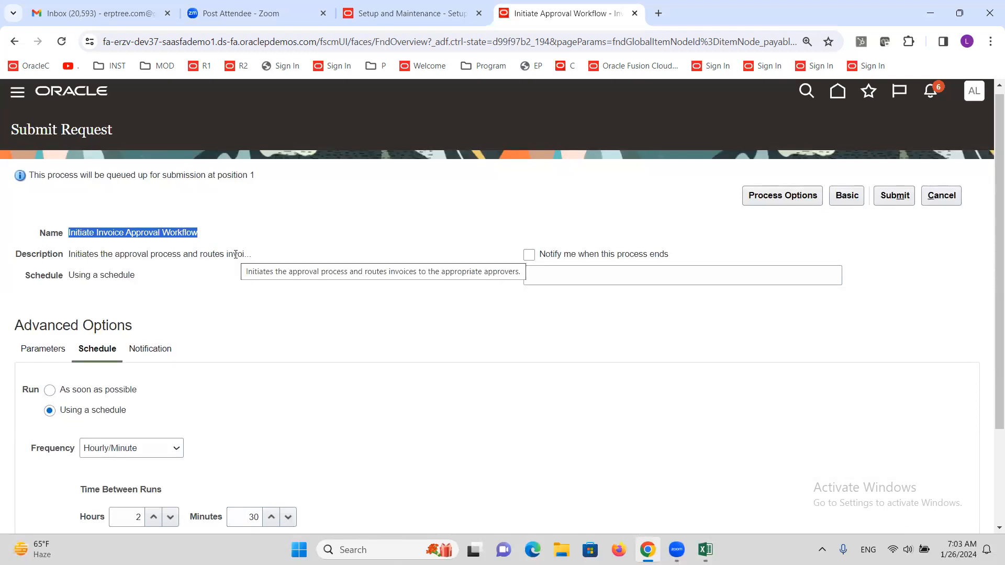
click(941, 197)
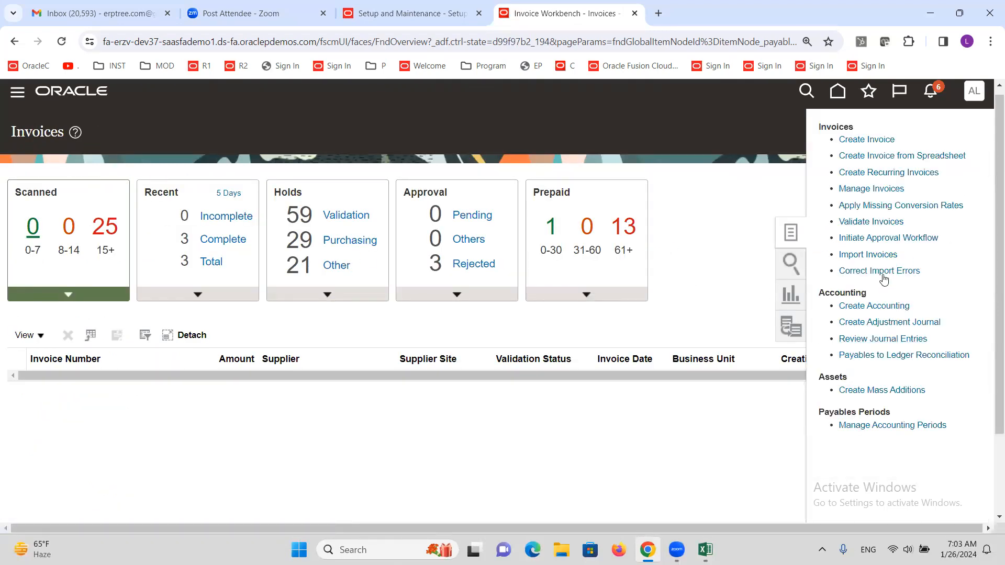
Step: Open the Validate Payables Invoices request and review its basic parameters
click(858, 223)
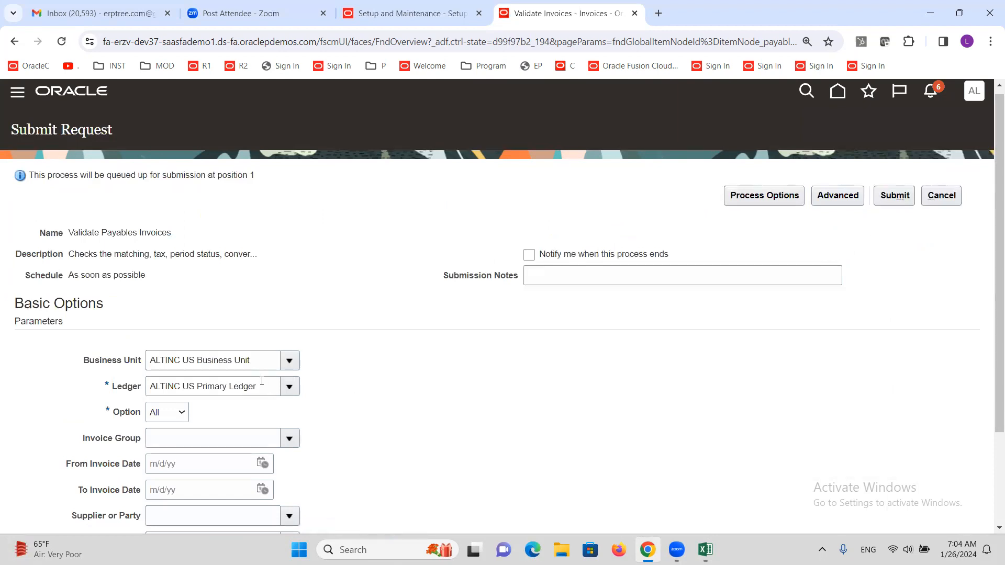
scroll(261, 384, down, 3)
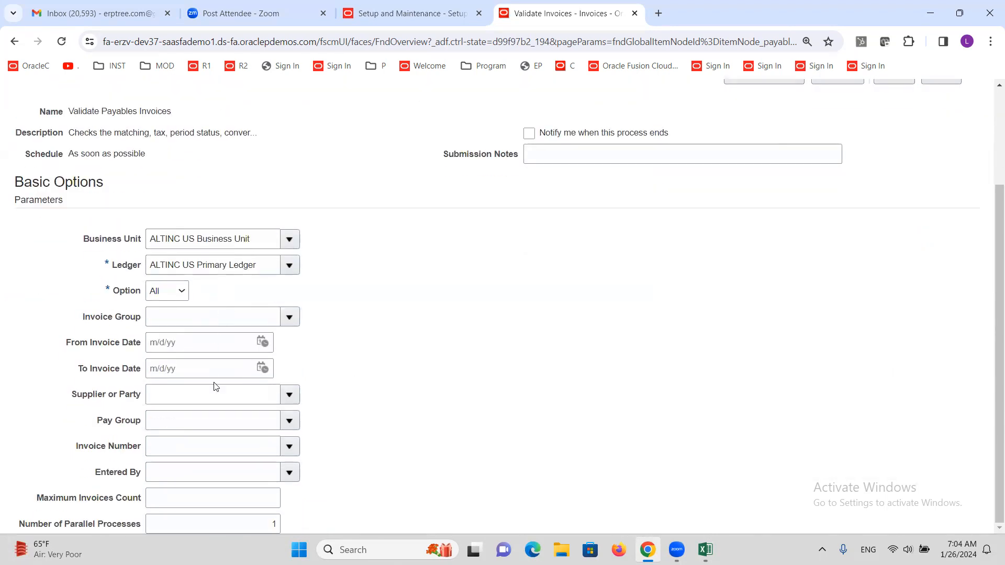
scroll(214, 341, up, 3)
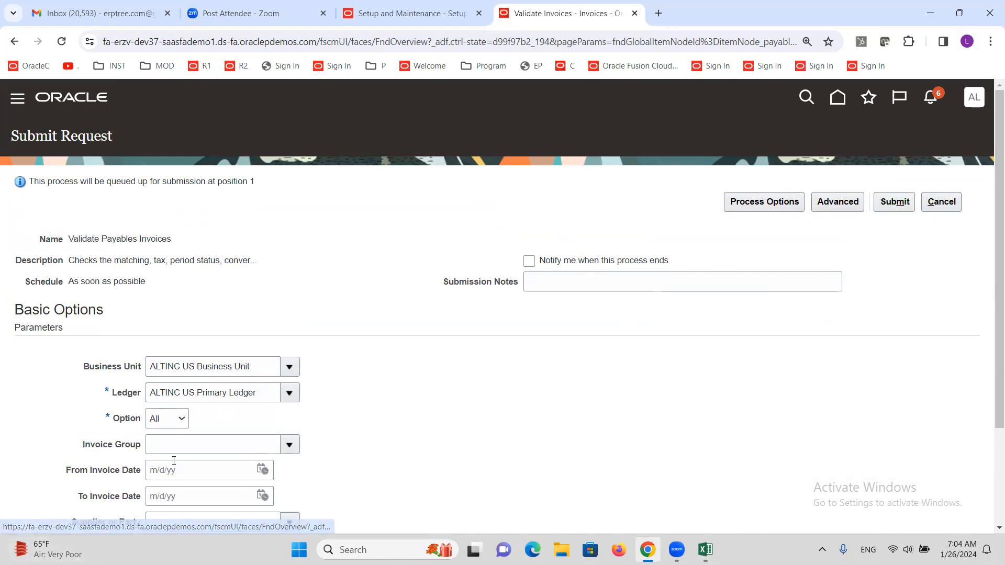
Step: Submit the Validate Payables Invoices request with its current parameters and close the request form
drag(259, 369, 3, 373)
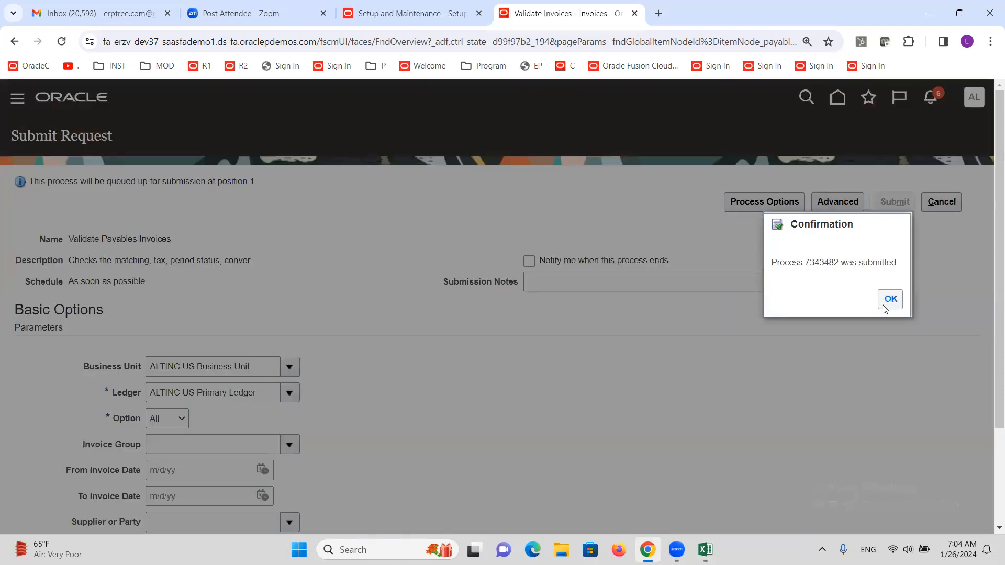
click(890, 300)
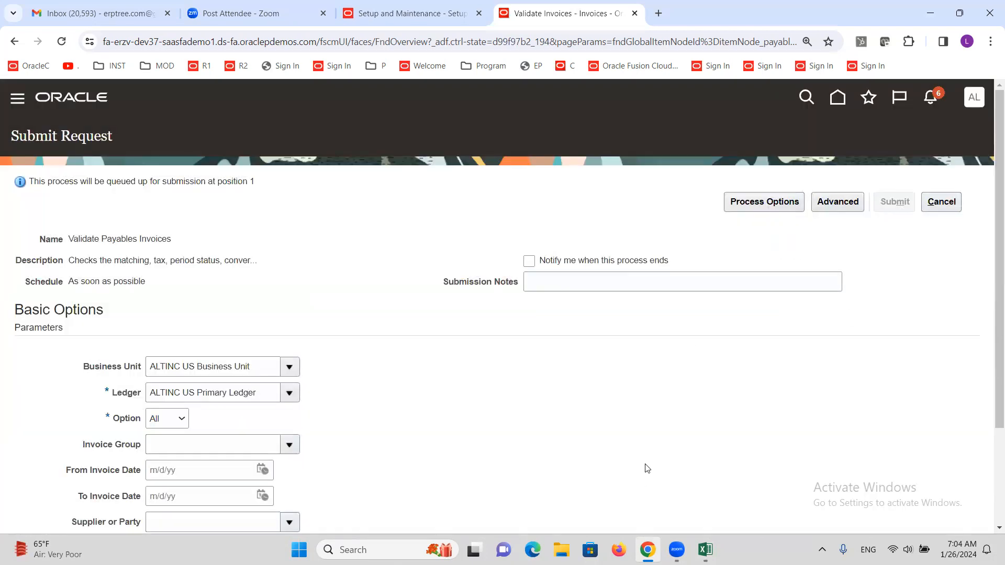
click(943, 203)
click(954, 204)
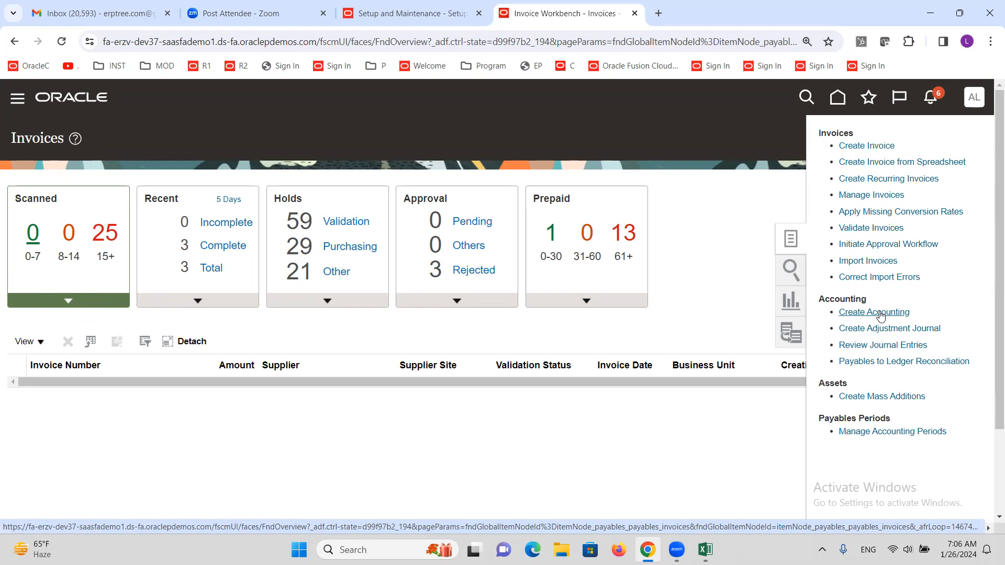
click(881, 313)
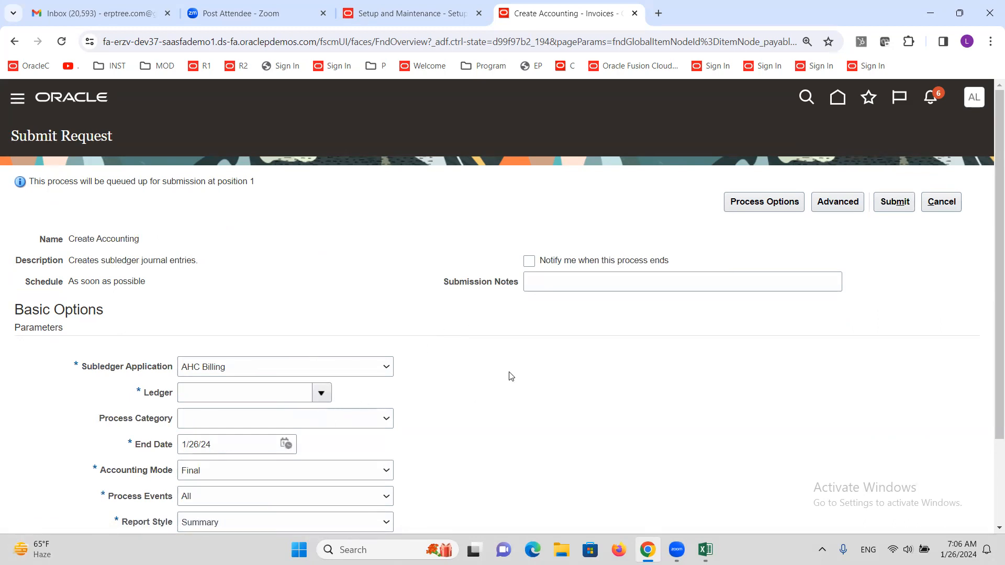
click(952, 201)
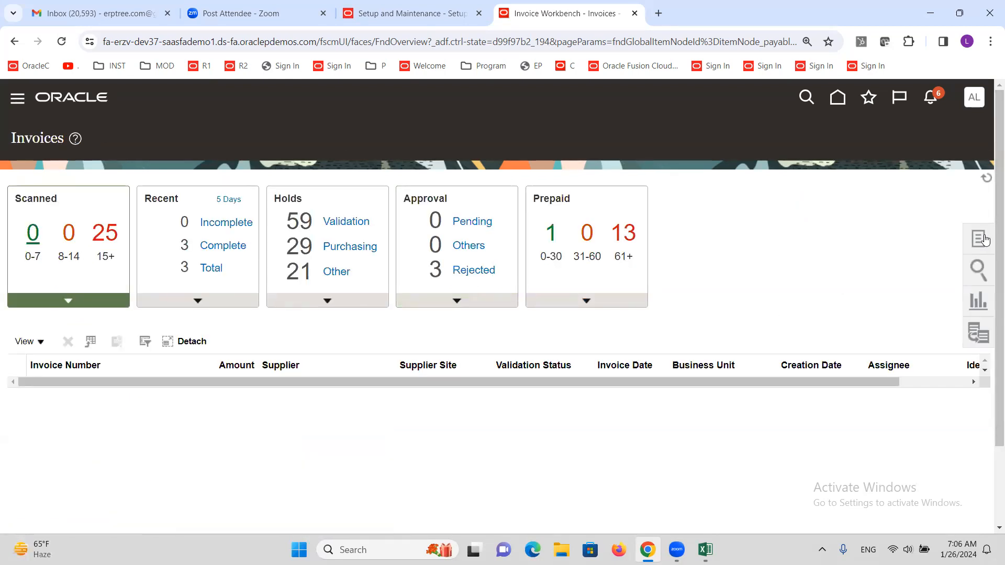
click(984, 239)
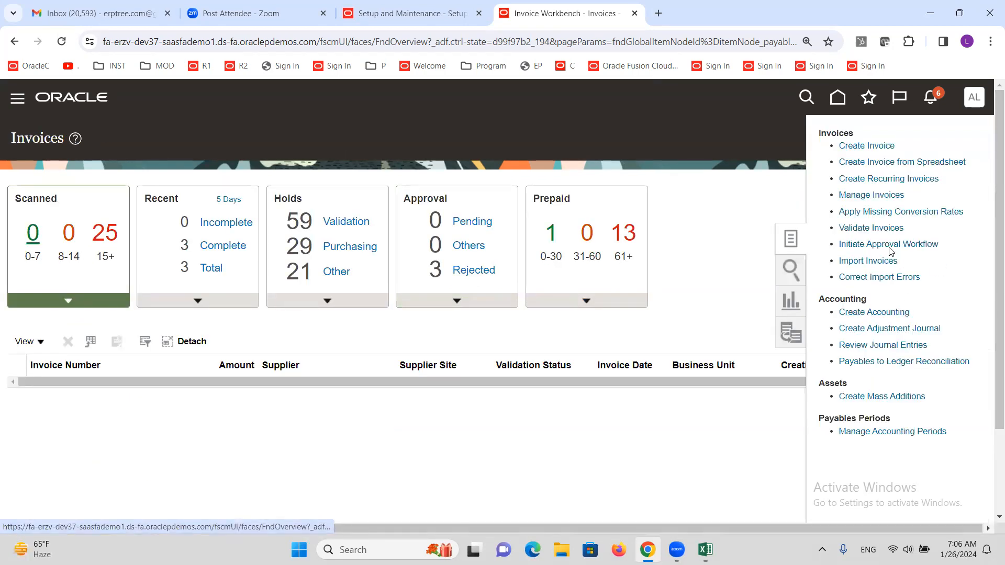
click(885, 210)
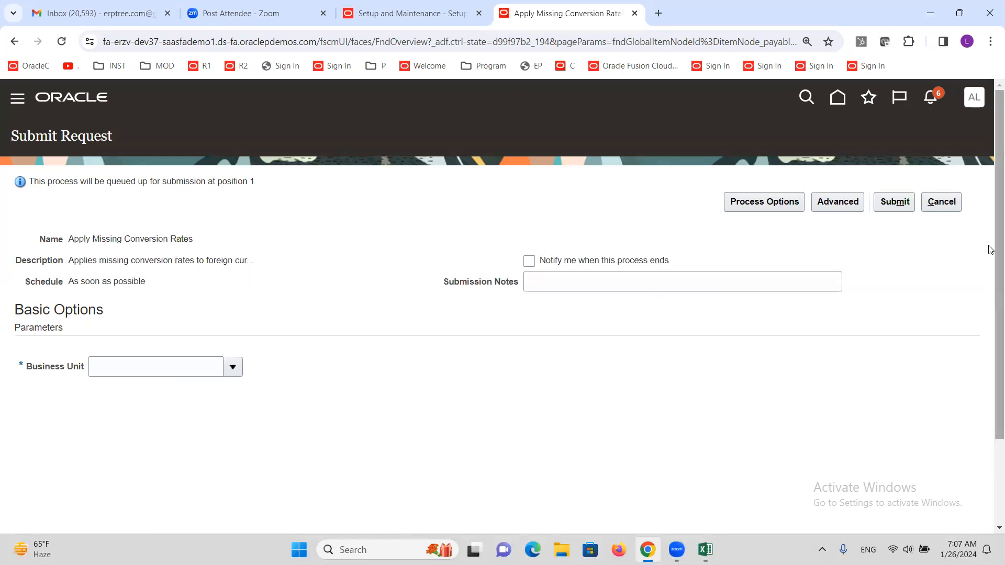
click(947, 209)
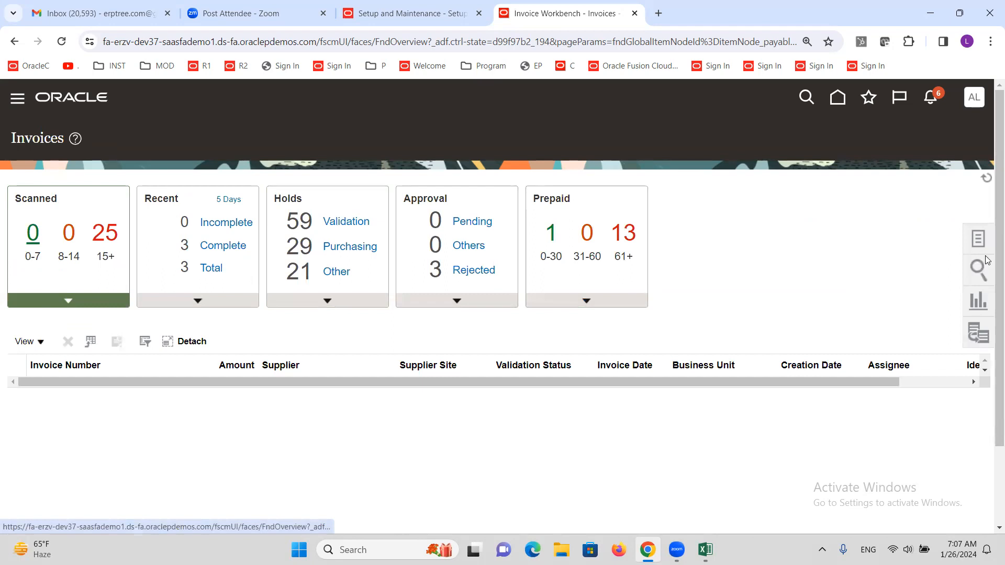
Step: Open the Create Accounting request and review its description, parameters and available subledger applications
click(979, 240)
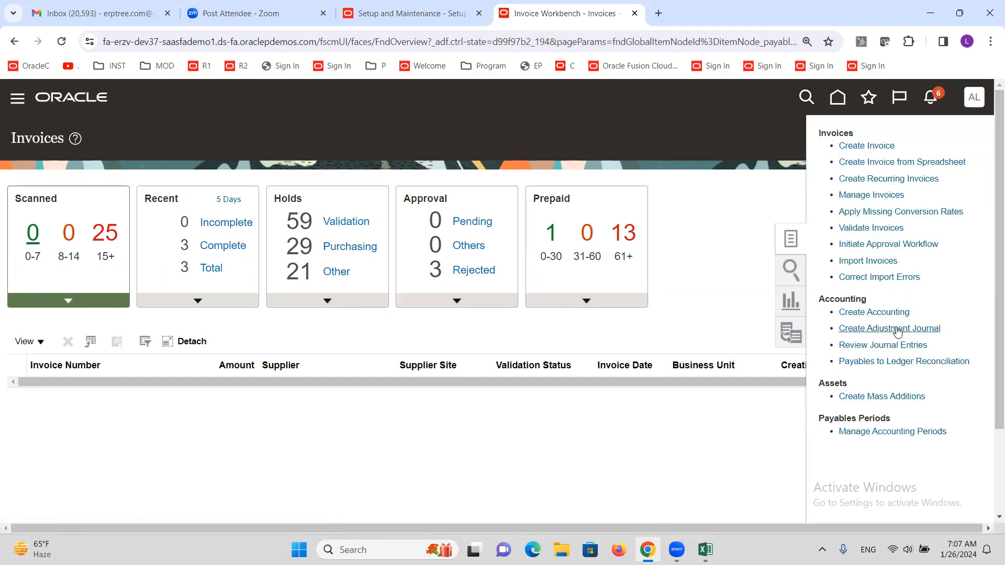
click(867, 398)
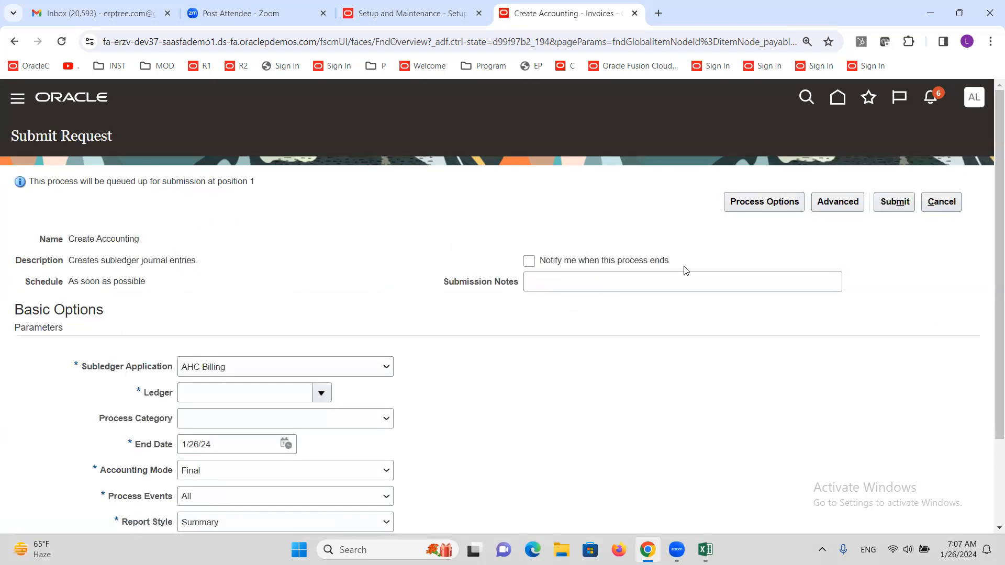
scroll(366, 314, down, 3)
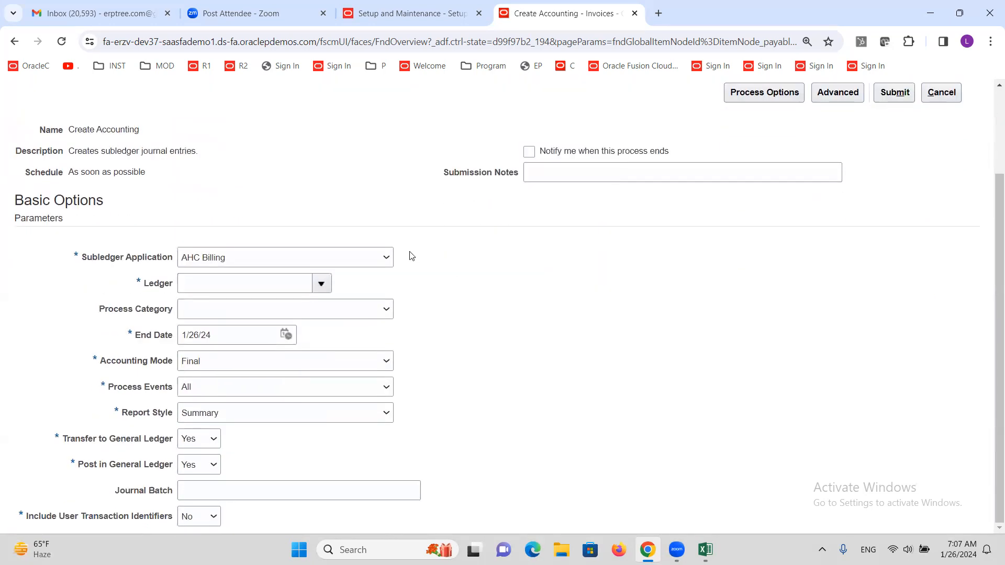
click(383, 261)
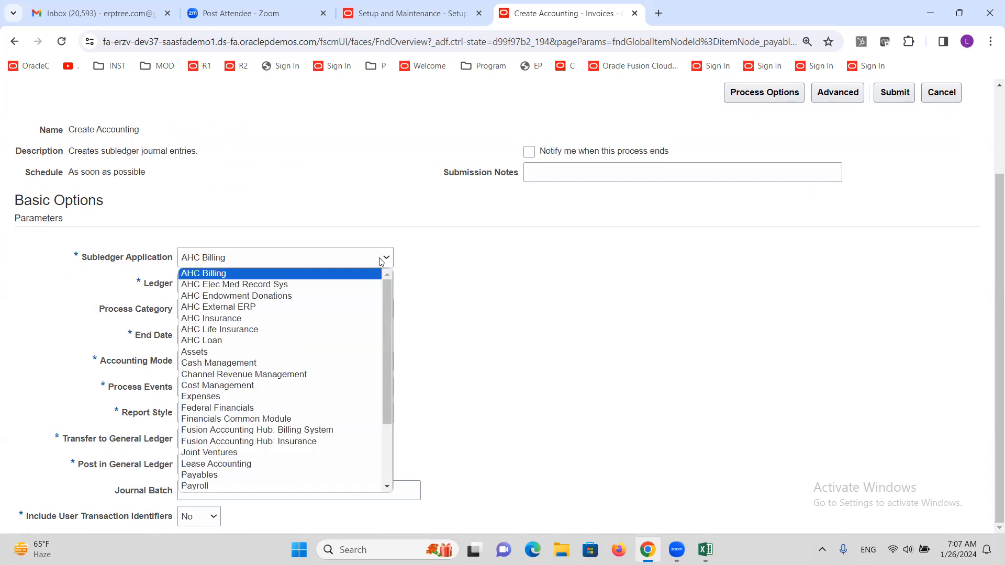
click(315, 211)
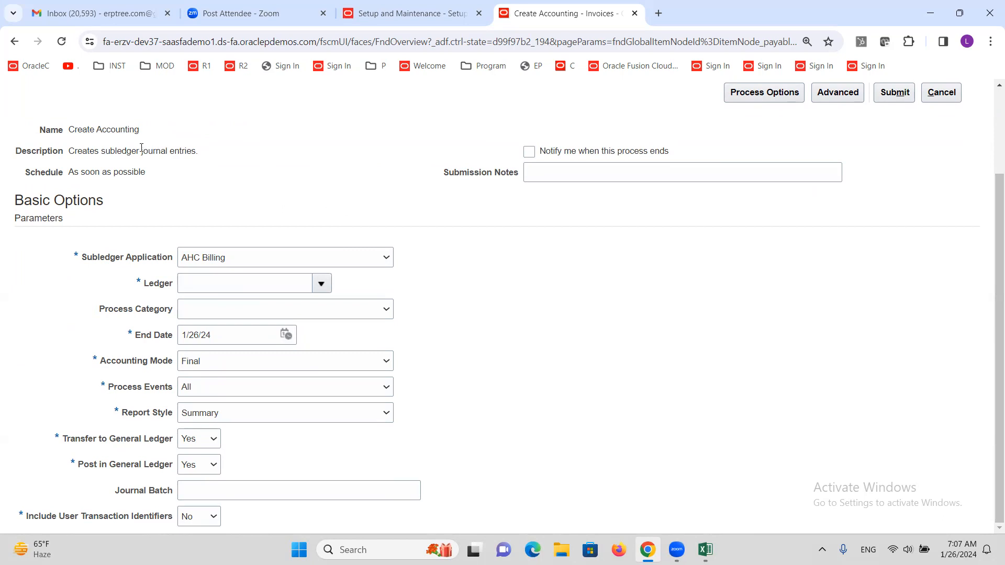
drag(150, 150, 196, 152)
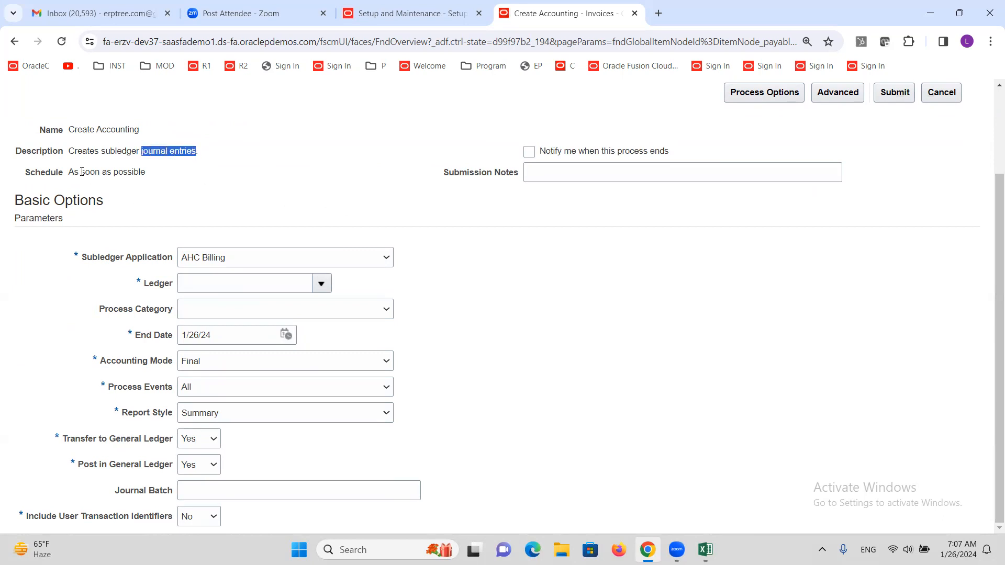
drag(101, 151, 137, 151)
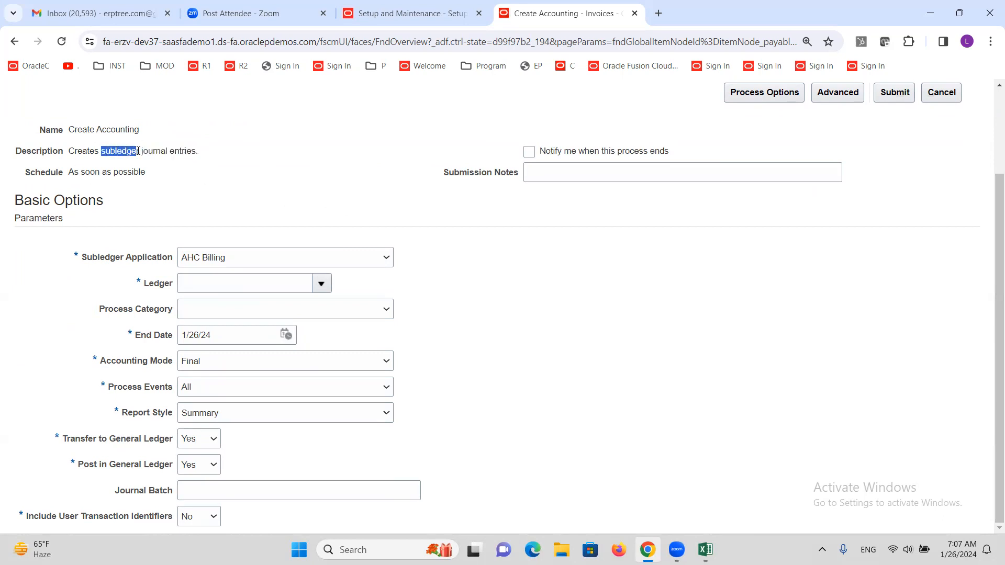
click(272, 178)
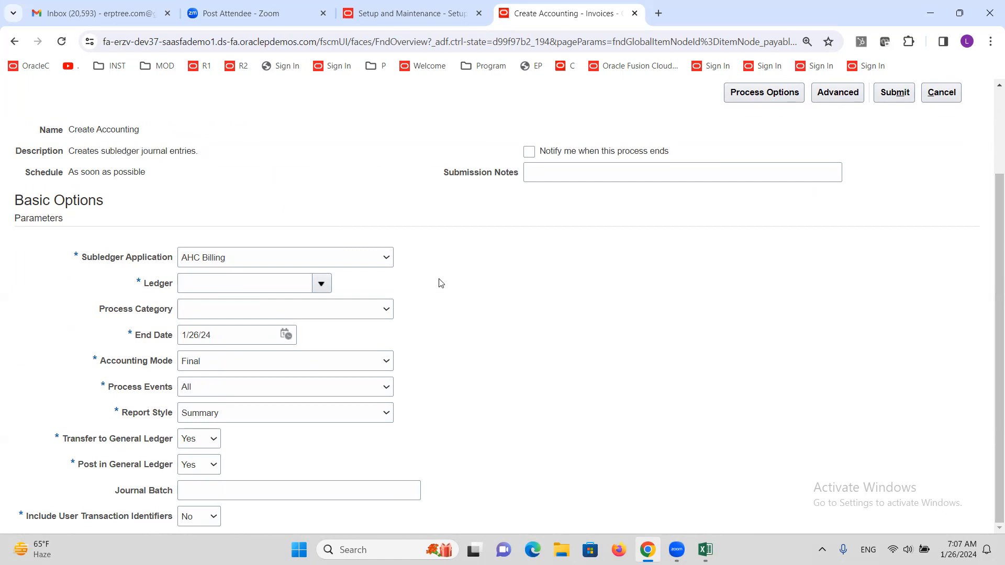
Step: Set the subledger application to Payables and the ledger to ALTINC US Primary Ledger
click(377, 257)
click(286, 475)
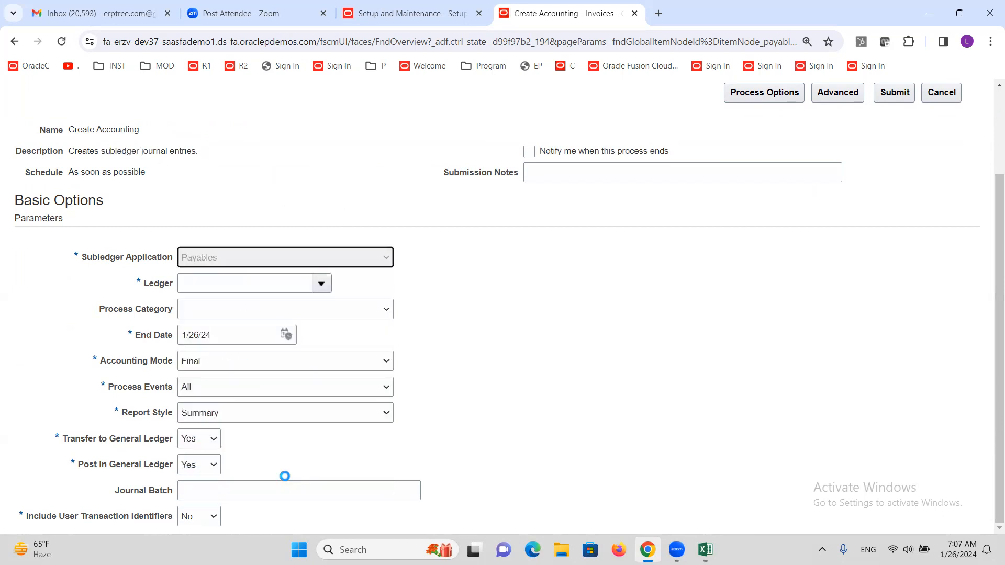
click(280, 284)
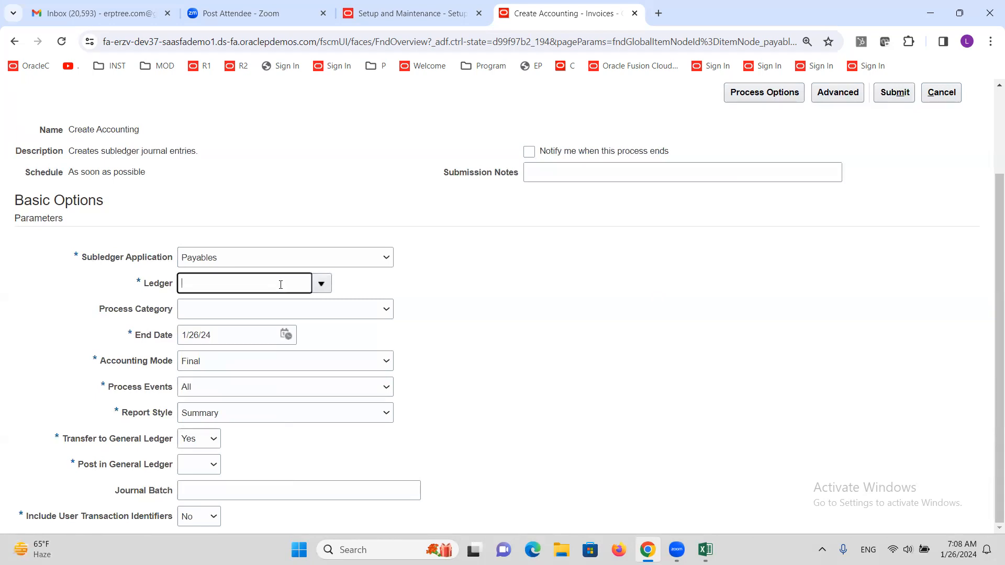
text(alt)
key(Tab)
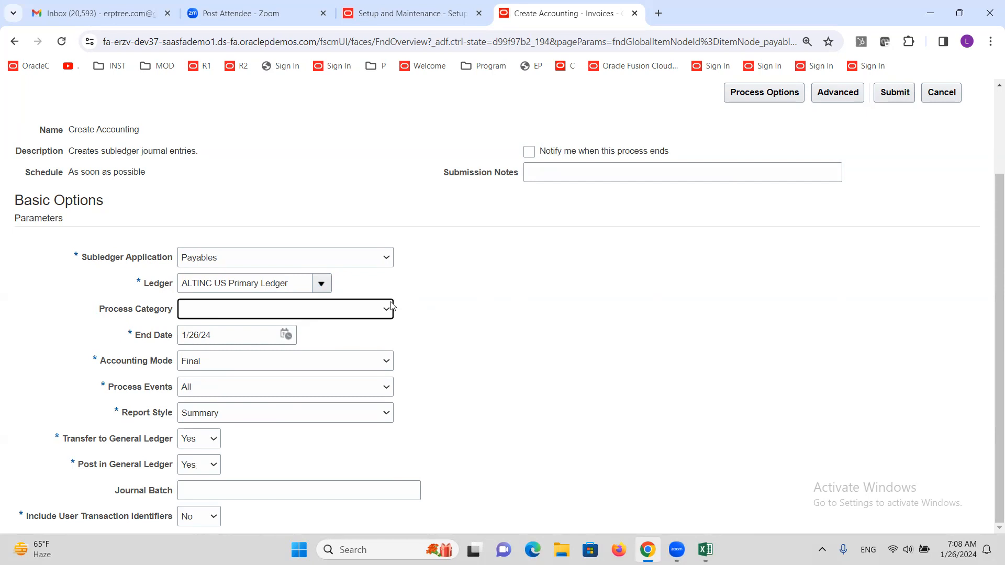
Step: Try the Invoices and Payments process categories, and set the process category back to blank
scroll(412, 297, up, 1)
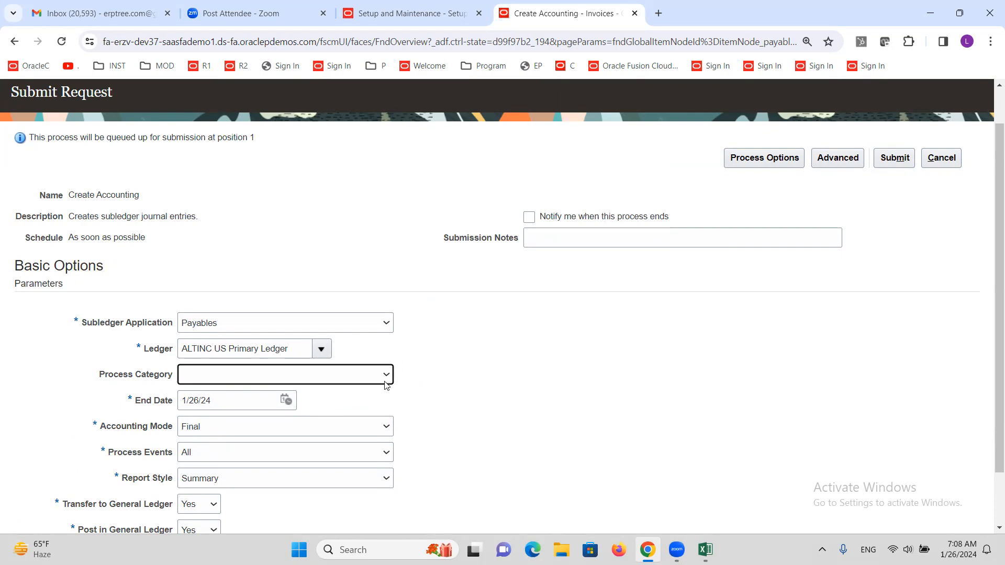
click(366, 379)
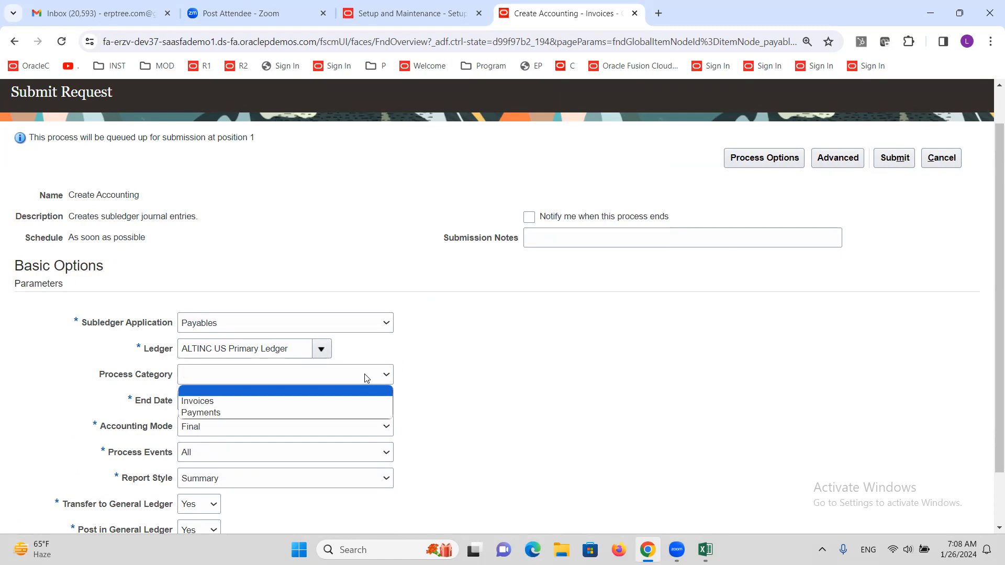
click(217, 403)
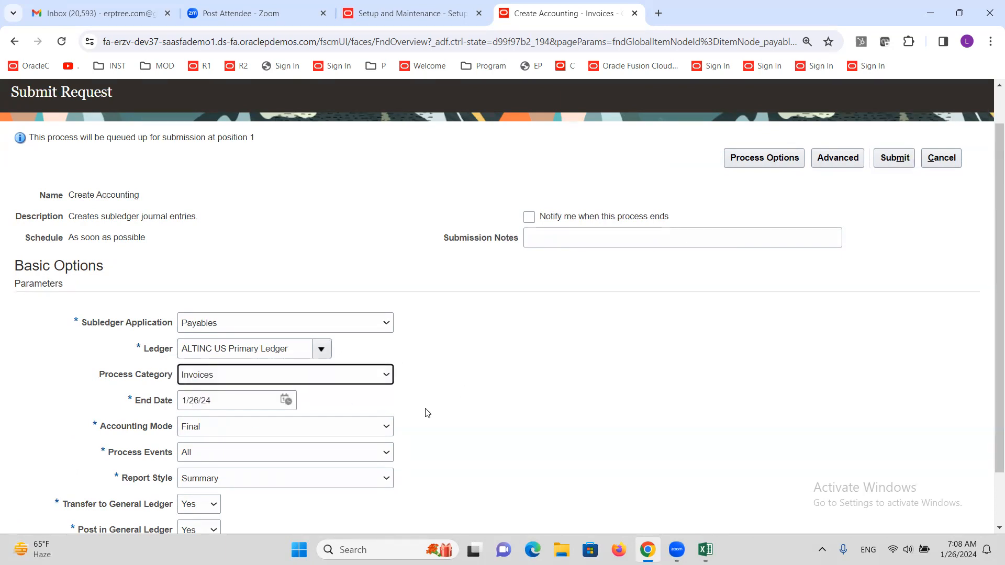
click(370, 375)
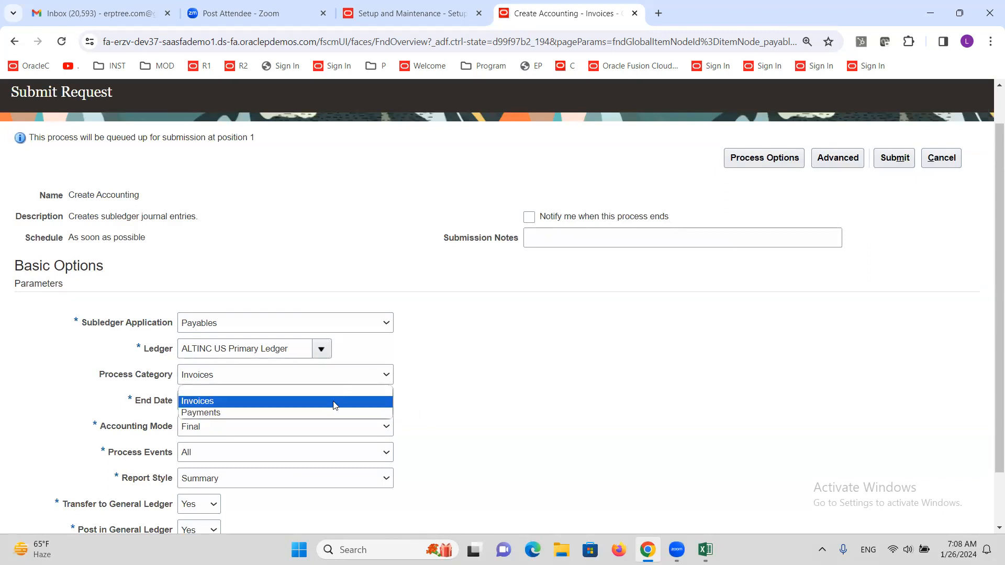
click(326, 409)
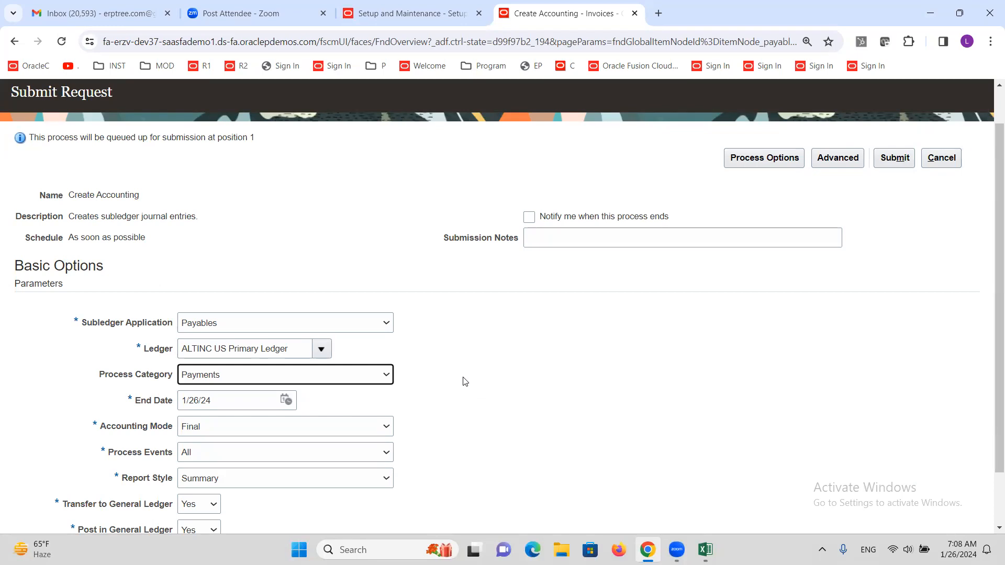
click(344, 376)
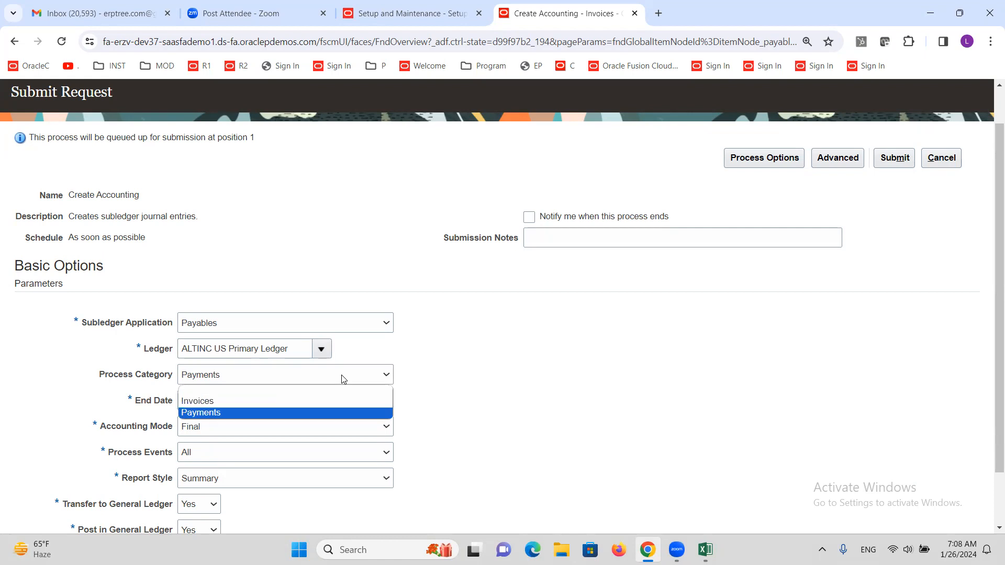
click(282, 390)
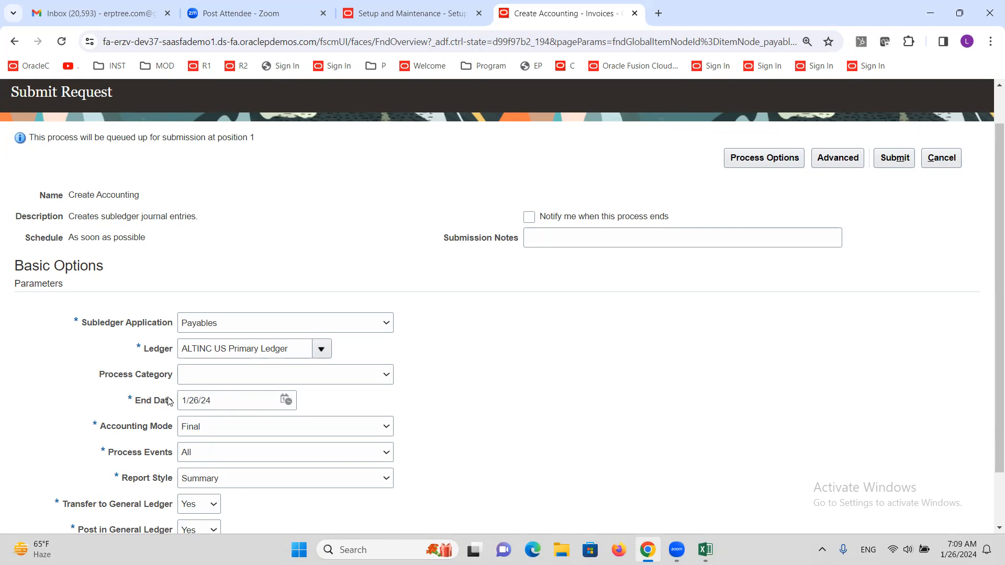
Step: Try 1/25/24 as the accounting end date, and set it back to 1/26/24
click(291, 402)
click(402, 347)
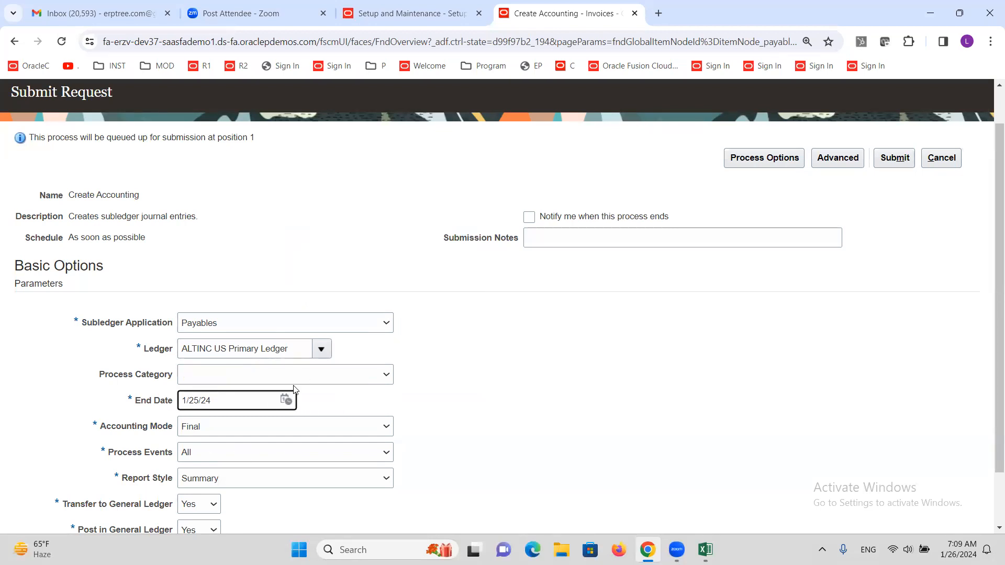
click(288, 401)
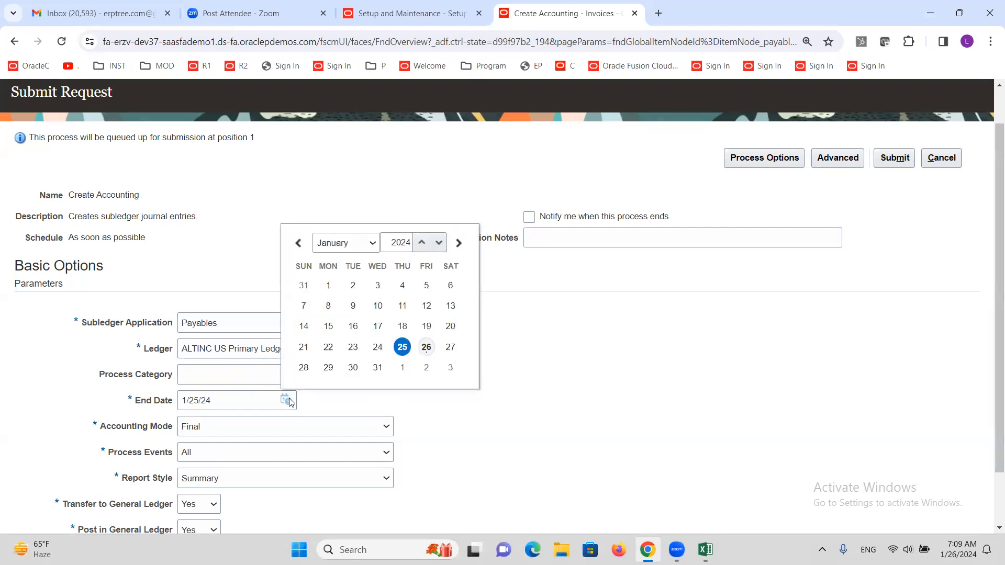
click(426, 348)
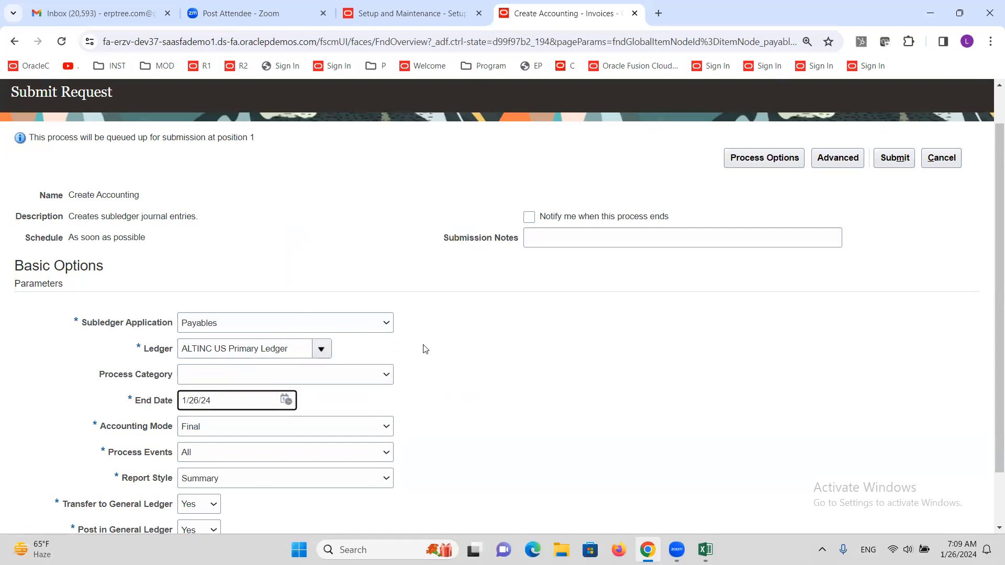
scroll(422, 348, down, 1)
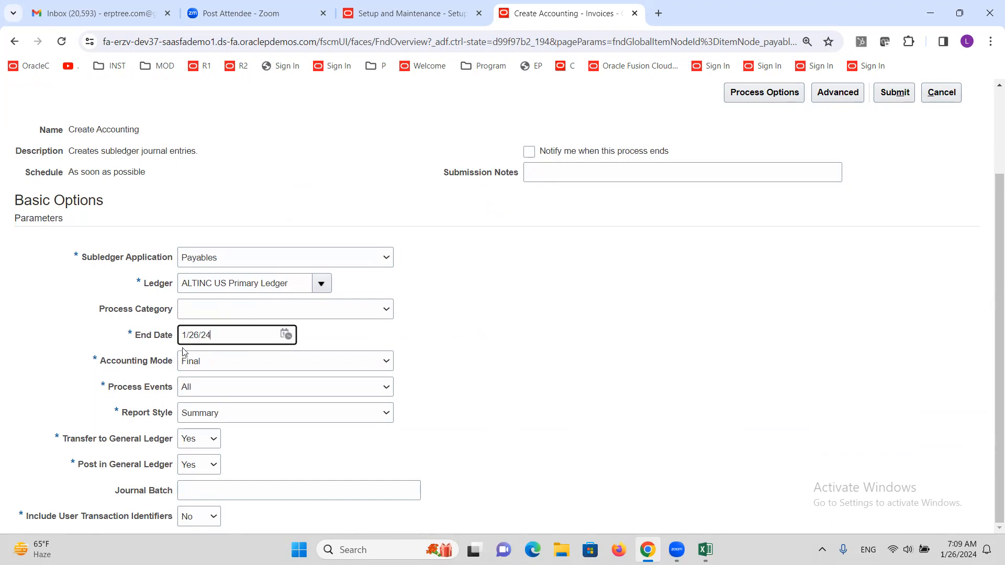
click(572, 319)
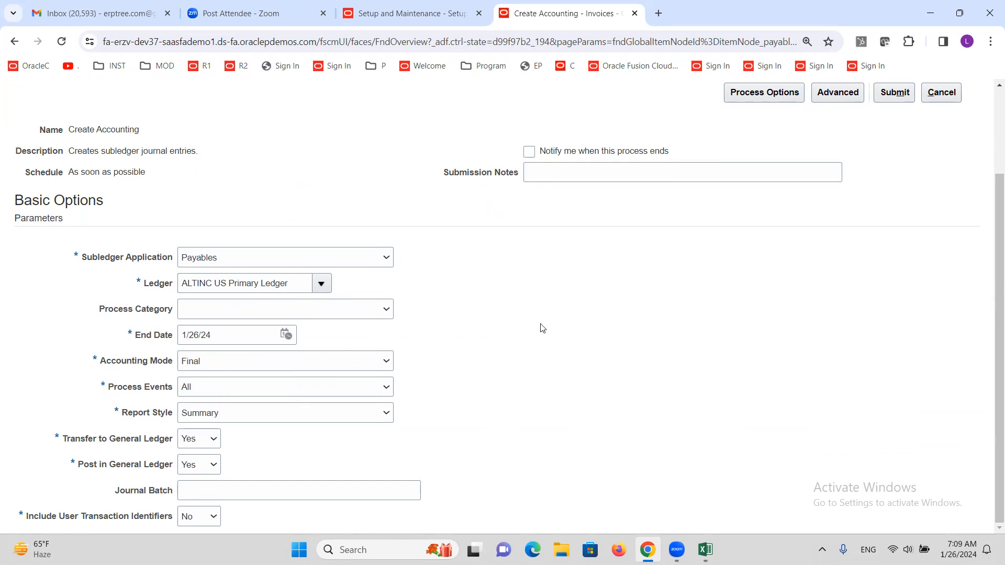
Step: Try the Draft accounting mode, and set the mode back to Final
click(228, 363)
click(224, 373)
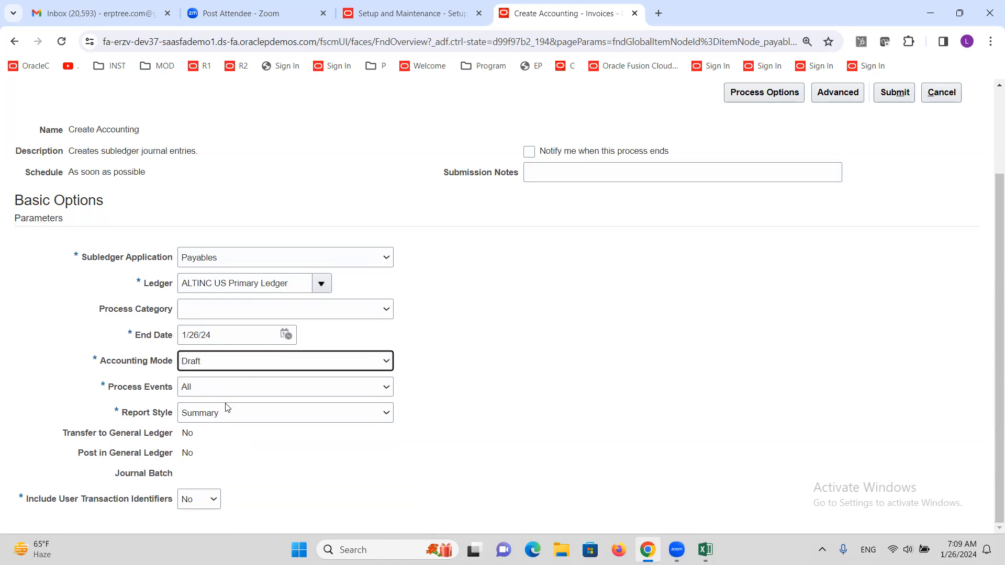
click(212, 363)
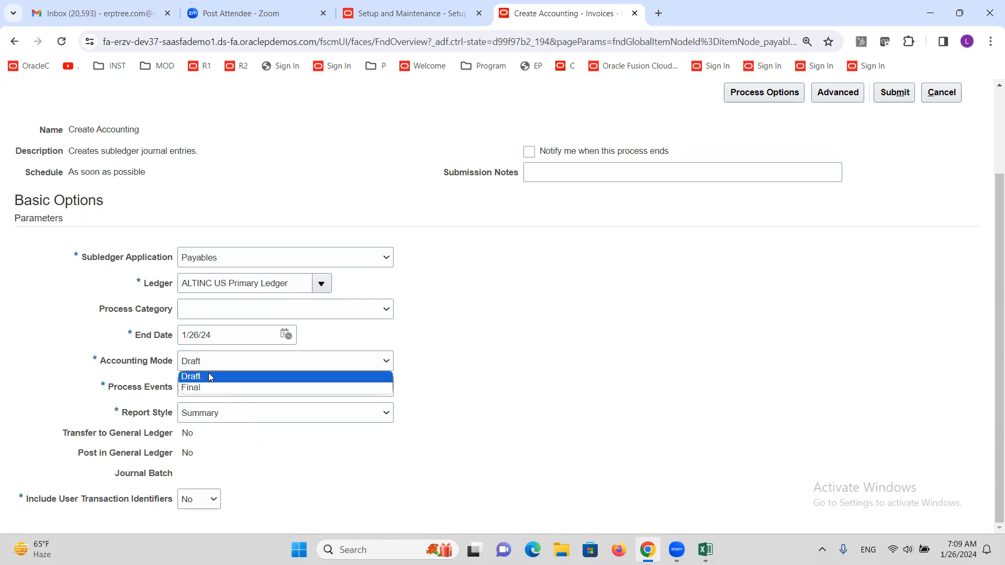
click(212, 389)
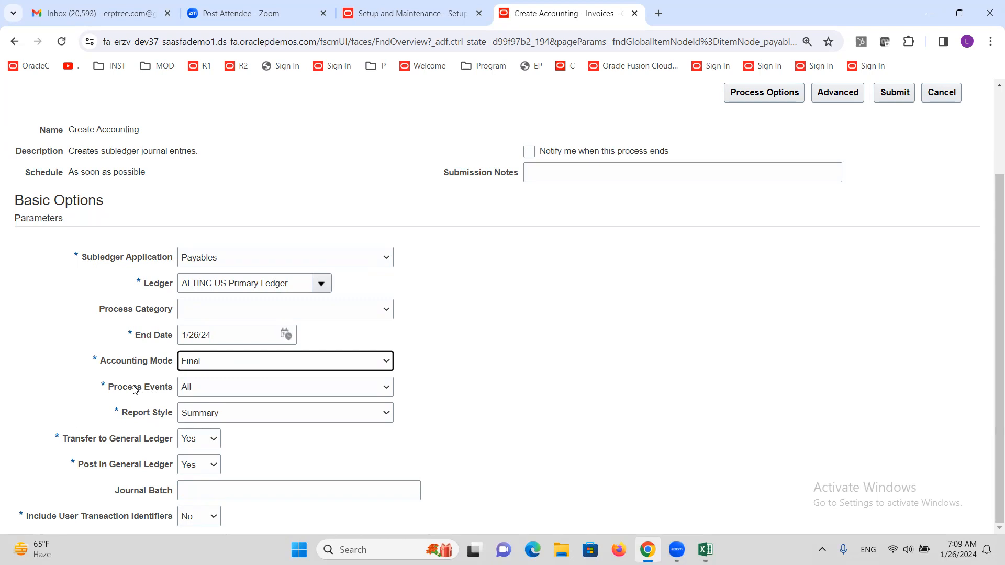
Step: Check the available Process Events choices, keep All, and set the report style to Detail
click(234, 390)
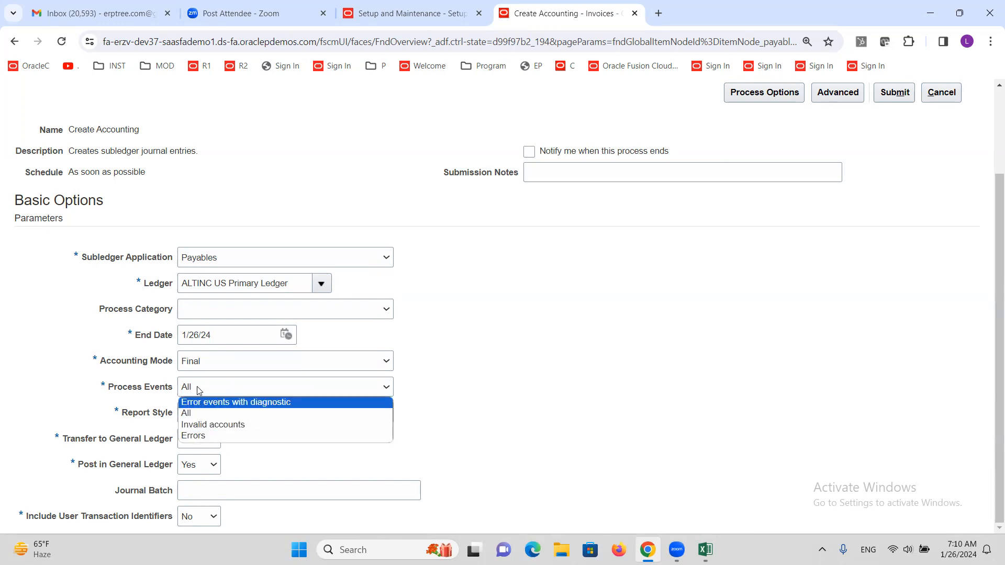
click(477, 316)
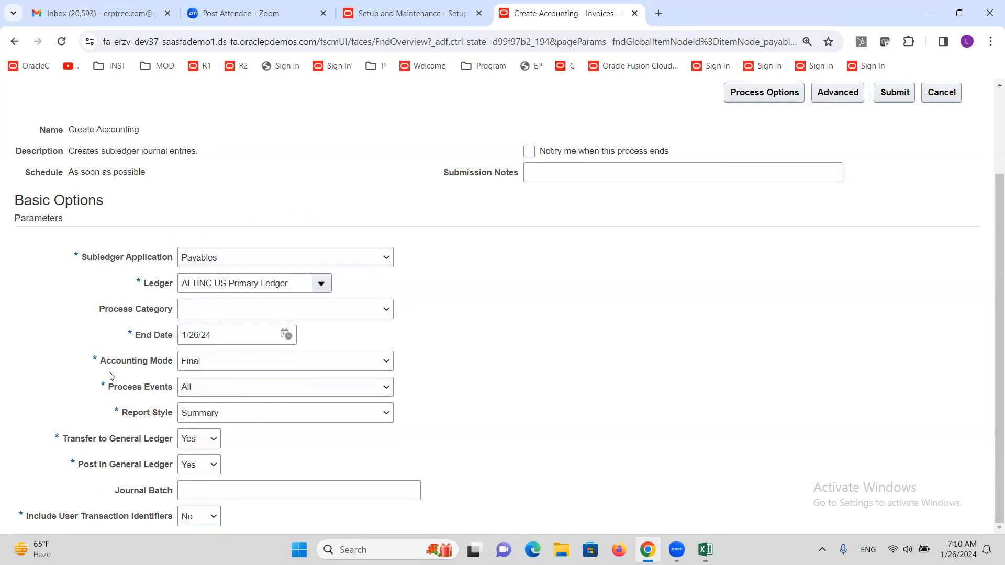
click(282, 419)
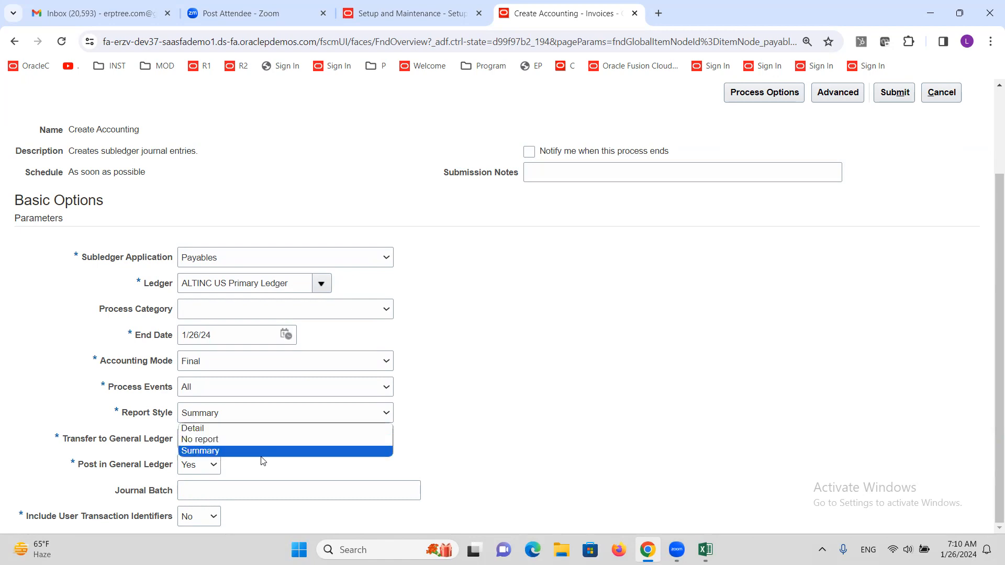
click(249, 431)
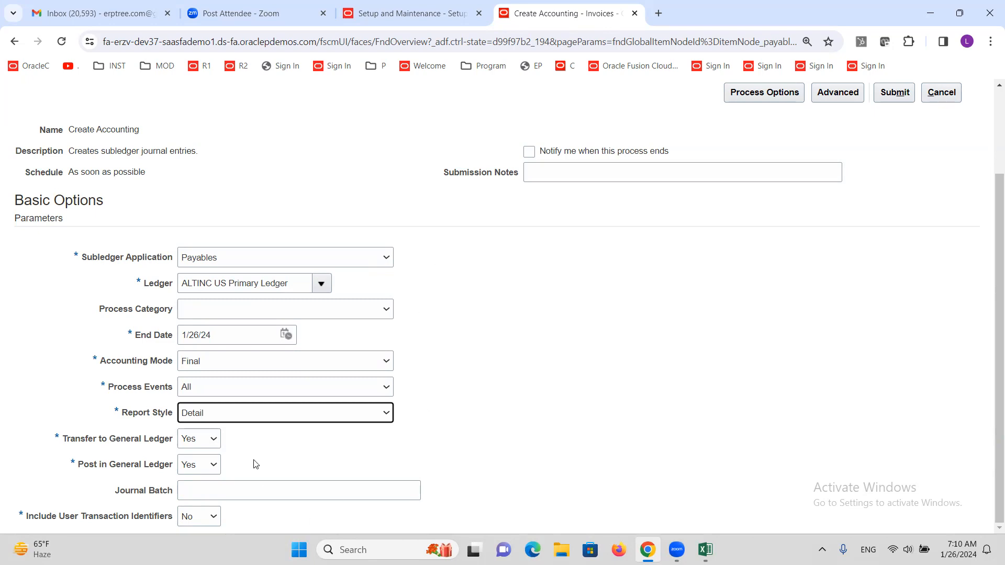
Step: Check the choices for Transfer to General Ledger and keep it at Yes
click(215, 443)
click(219, 449)
click(212, 443)
click(267, 446)
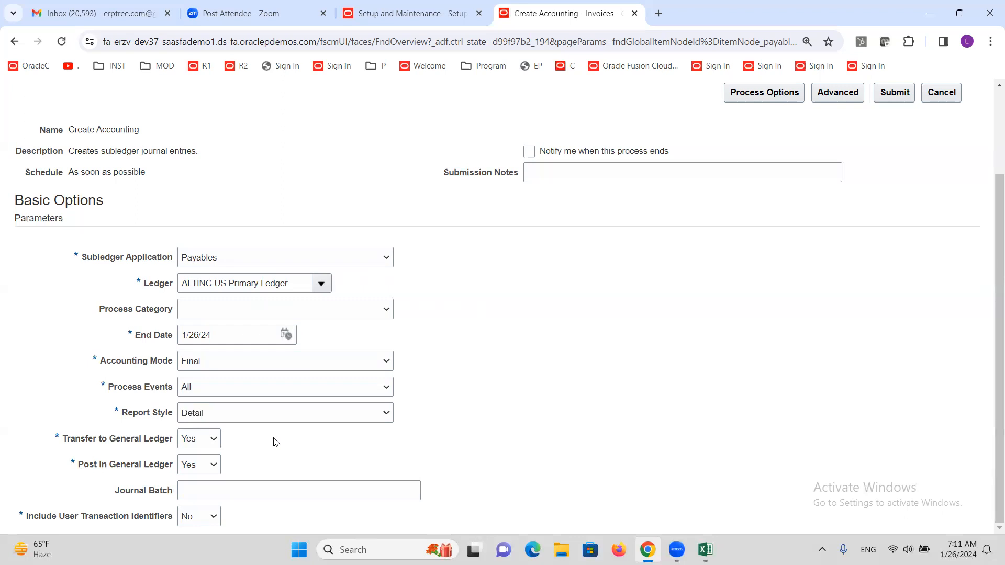
Step: Try No for Post in General Ledger, and set it back to Yes
click(213, 468)
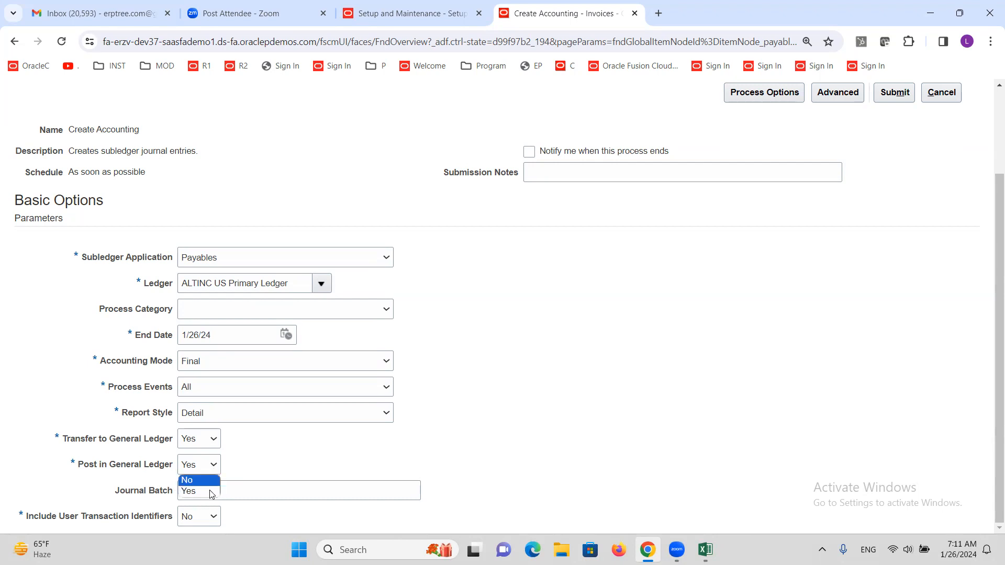
click(202, 491)
click(195, 462)
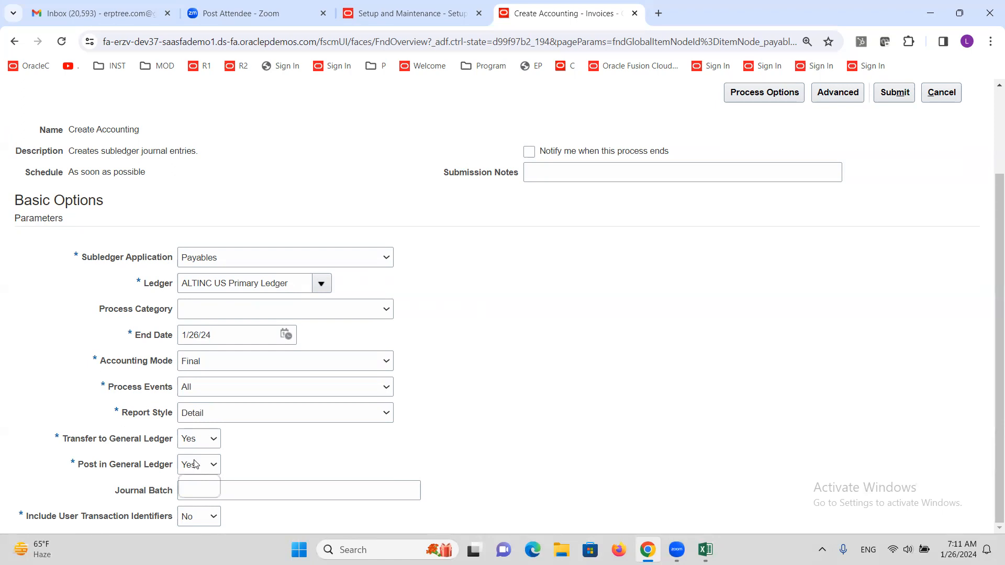
click(200, 477)
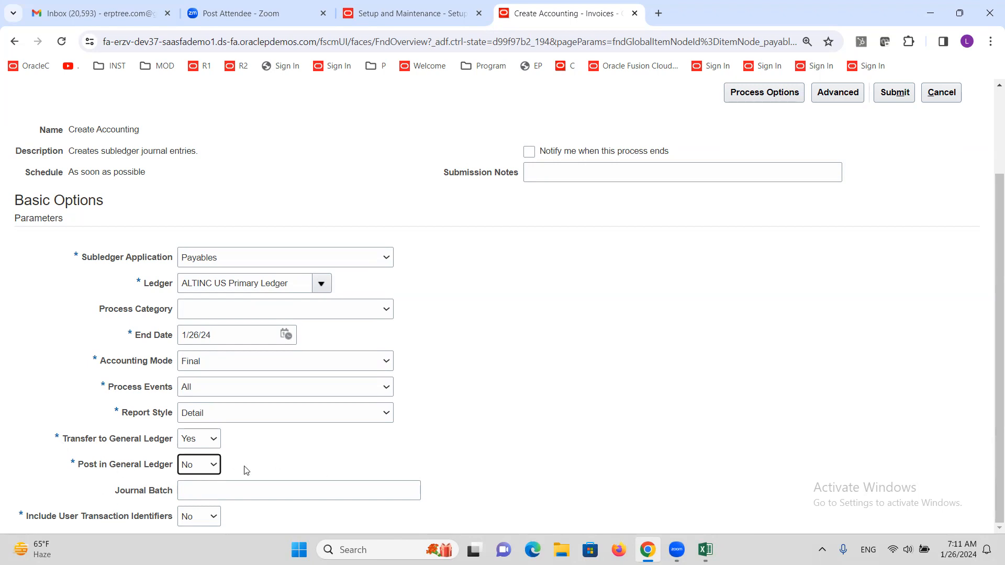
click(302, 443)
drag(66, 439, 173, 444)
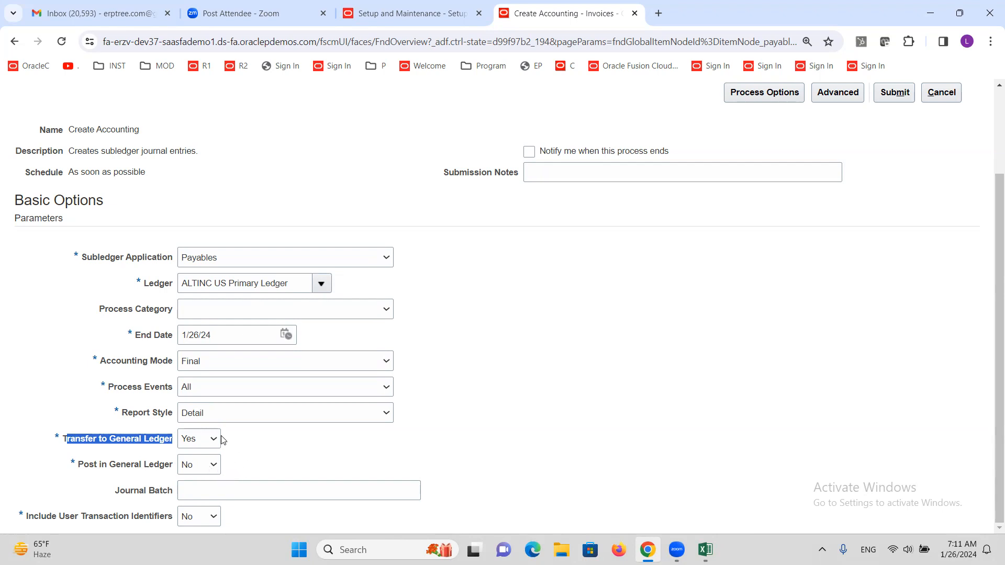
click(216, 464)
click(193, 492)
click(284, 450)
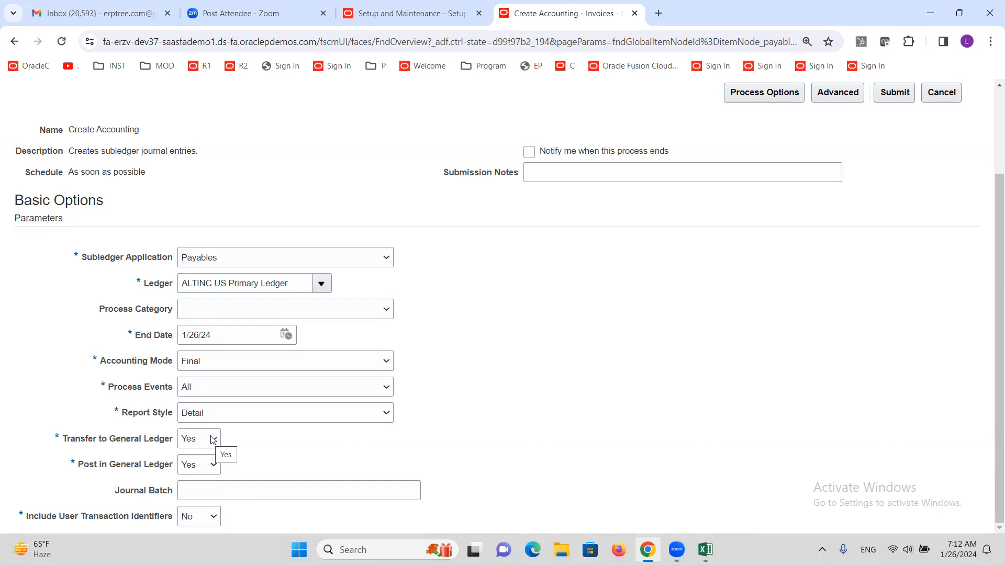
Step: Try No for Transfer to General Ledger, and set it back to Yes
click(211, 440)
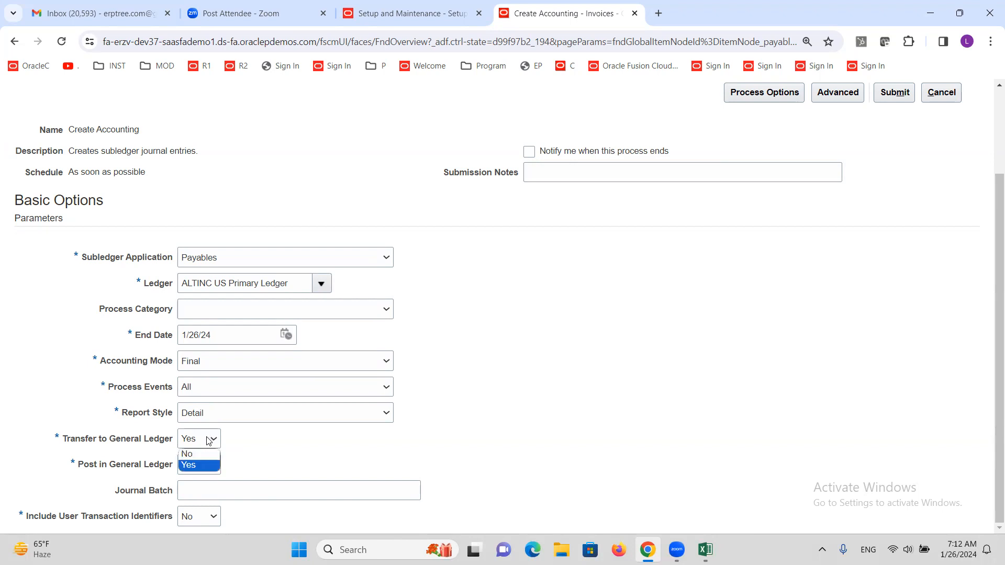
click(207, 453)
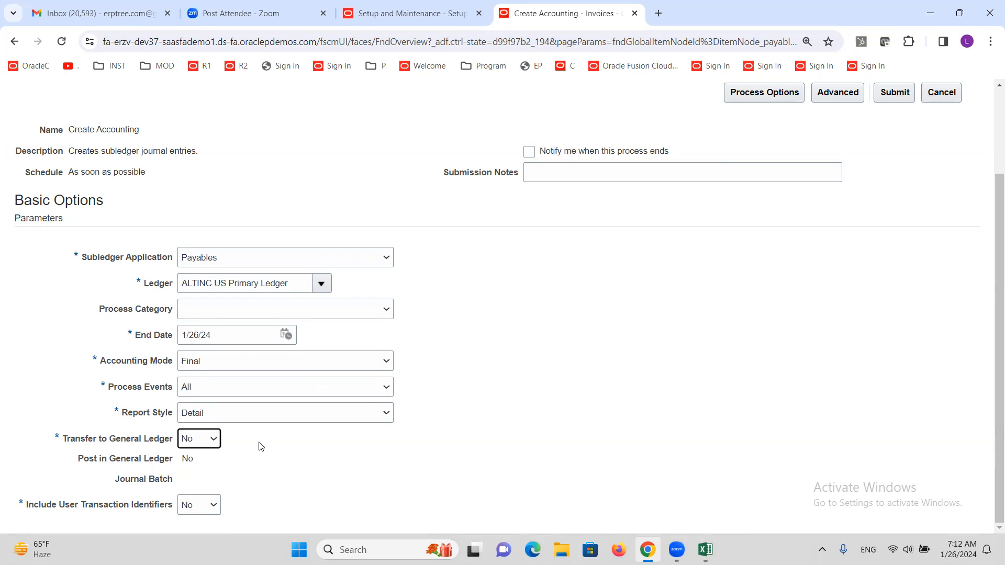
click(292, 455)
click(208, 447)
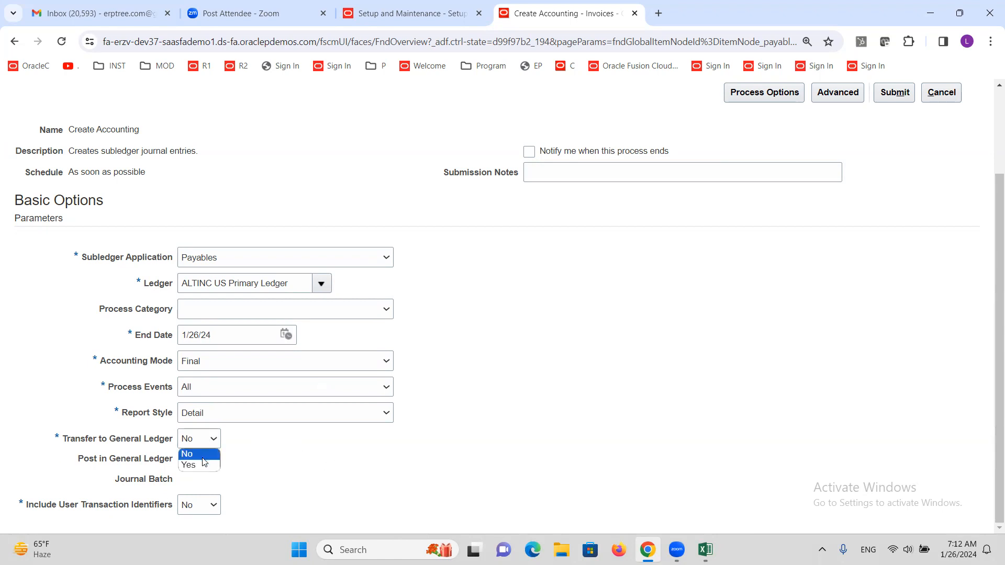
click(206, 464)
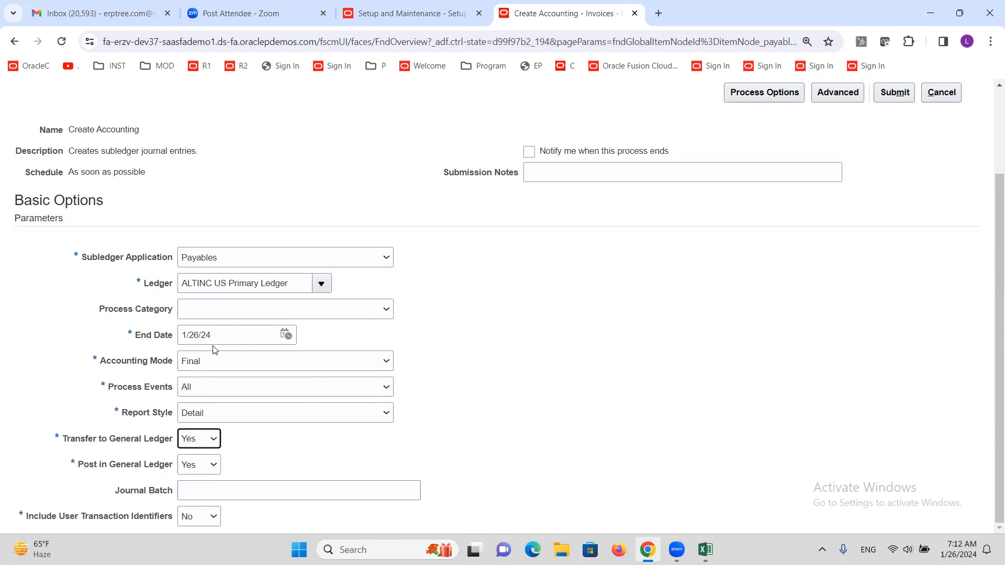
Step: Set Transfer to General Ledger to No, check the Include User Transaction Identifiers choices, and restore the transfer to Yes
click(215, 440)
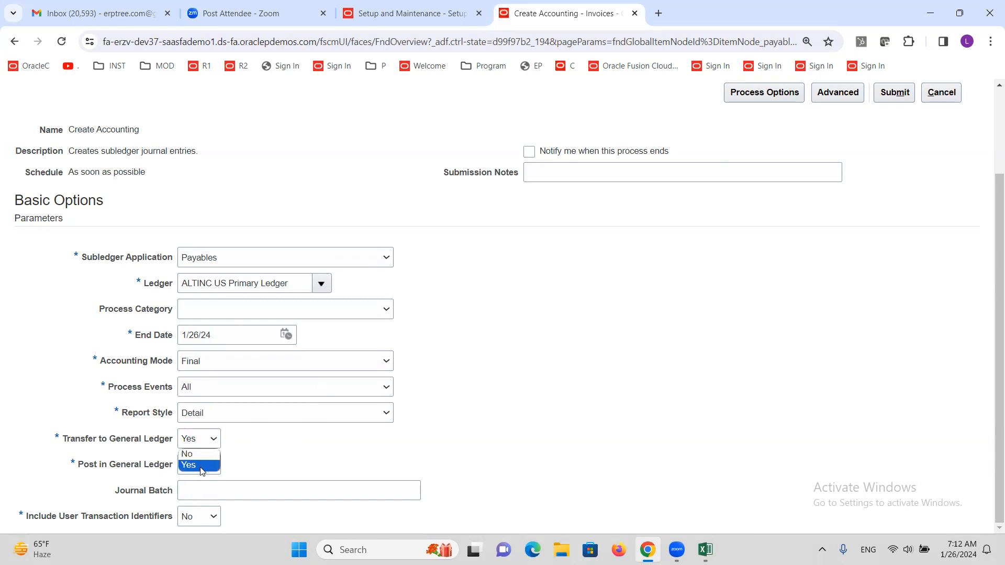
click(193, 459)
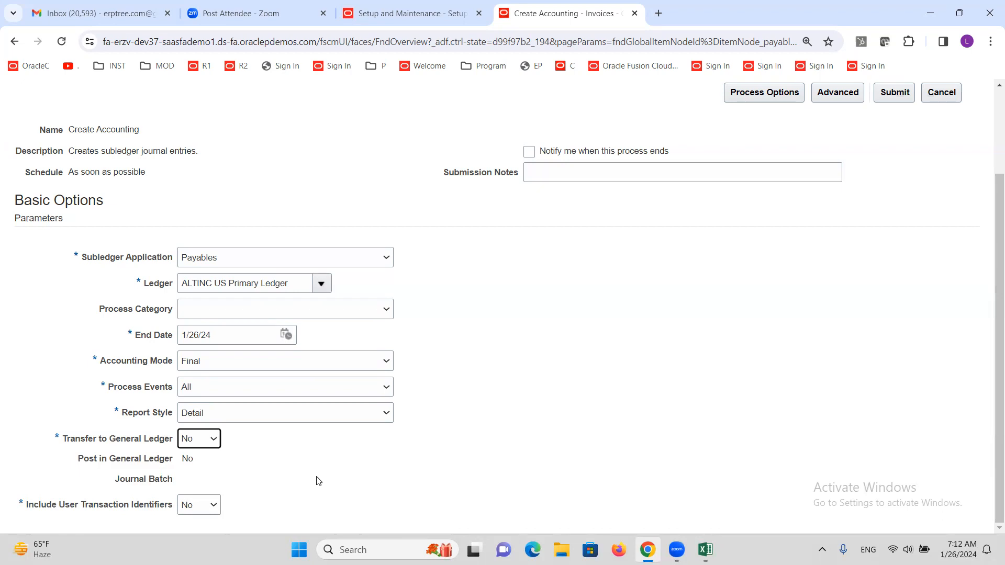
click(304, 435)
click(212, 508)
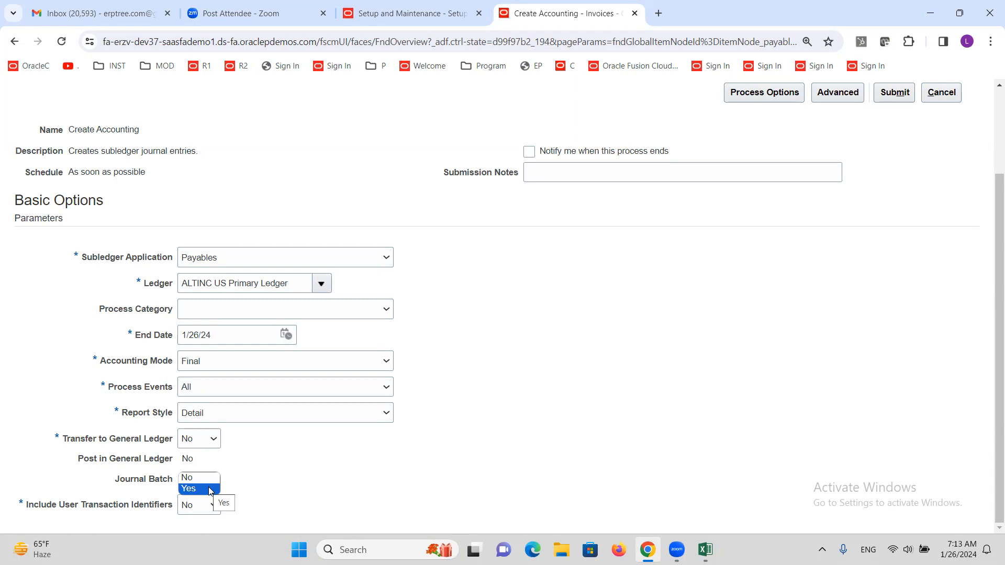
click(292, 461)
click(207, 441)
click(212, 464)
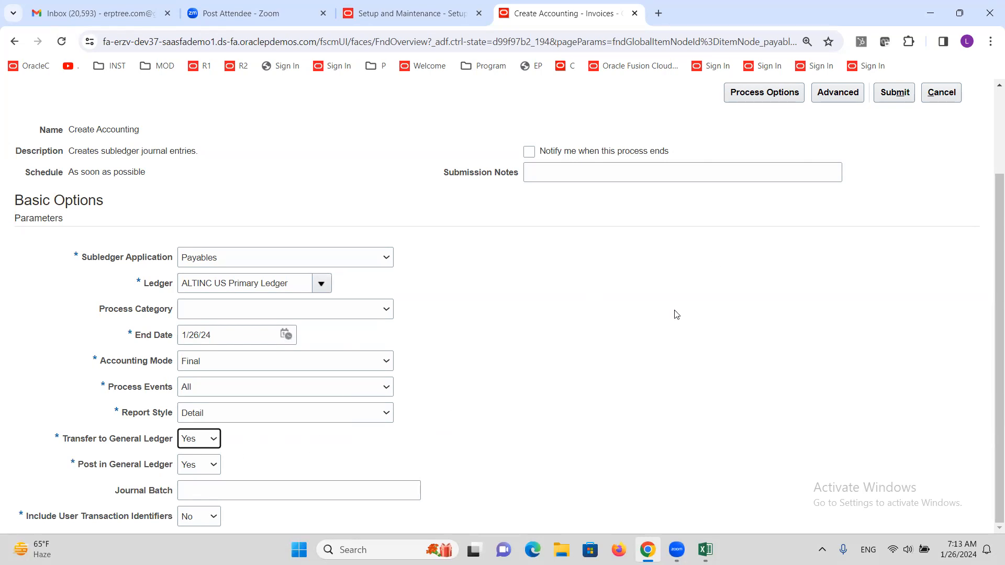
Step: Submit the Create Accounting process for the ALTINC US Primary Ledger, acknowledge the confirmation, and leave the request form
scroll(676, 314, up, 3)
click(893, 202)
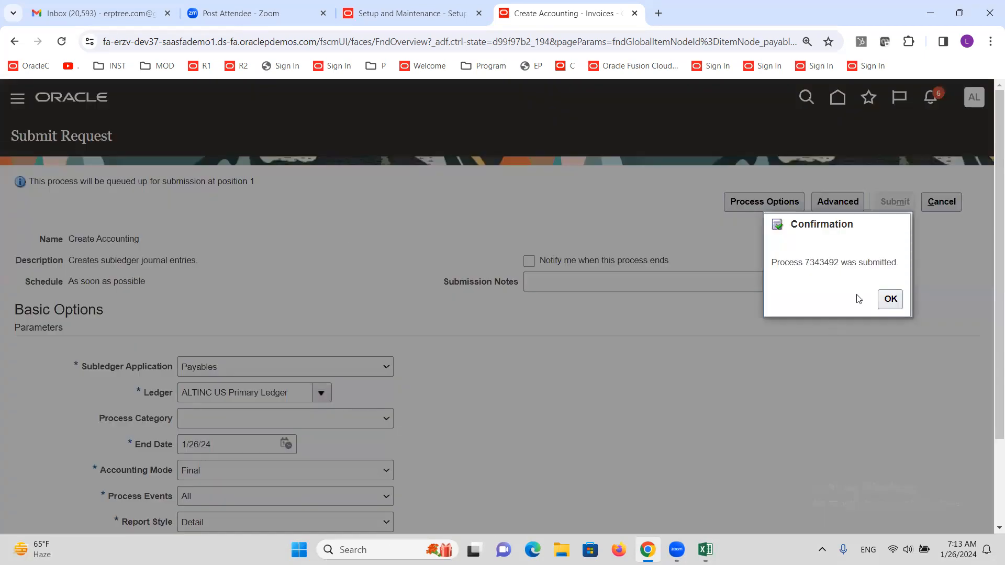
click(900, 300)
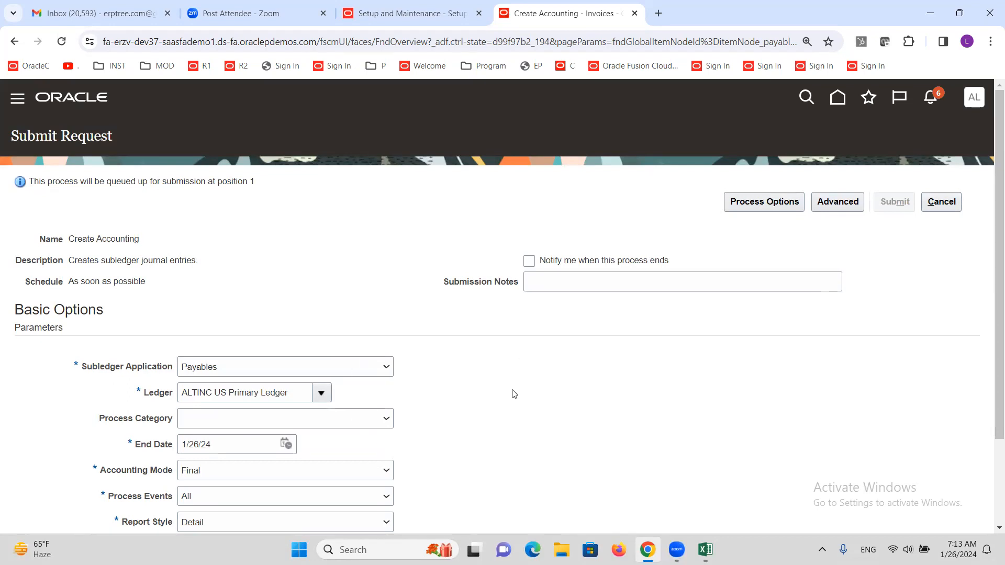
triple_click(303, 396)
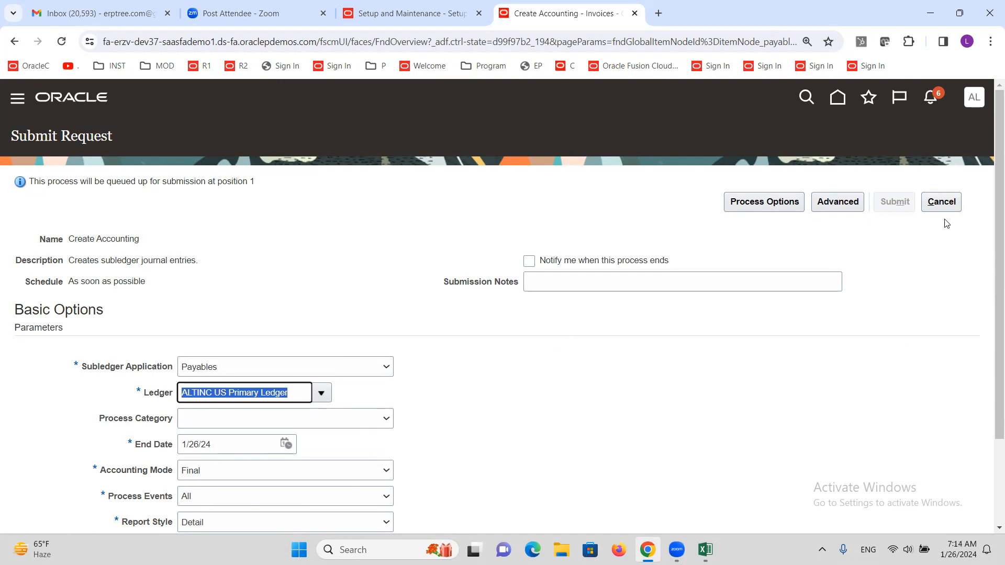
click(946, 206)
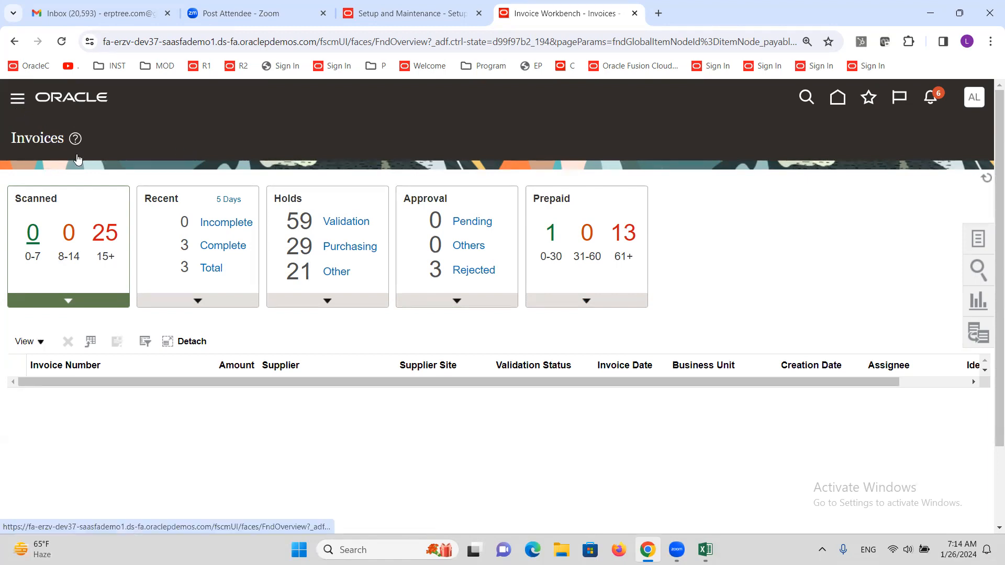
Step: Open a new Create Accounting request from the Invoices work area's accounting tasks
scroll(133, 313, down, 5)
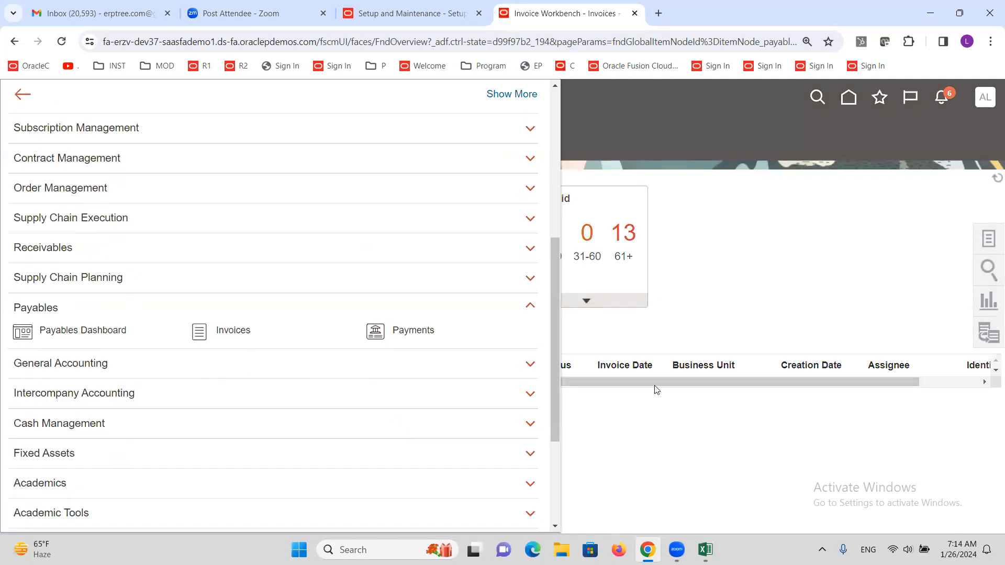
click(917, 265)
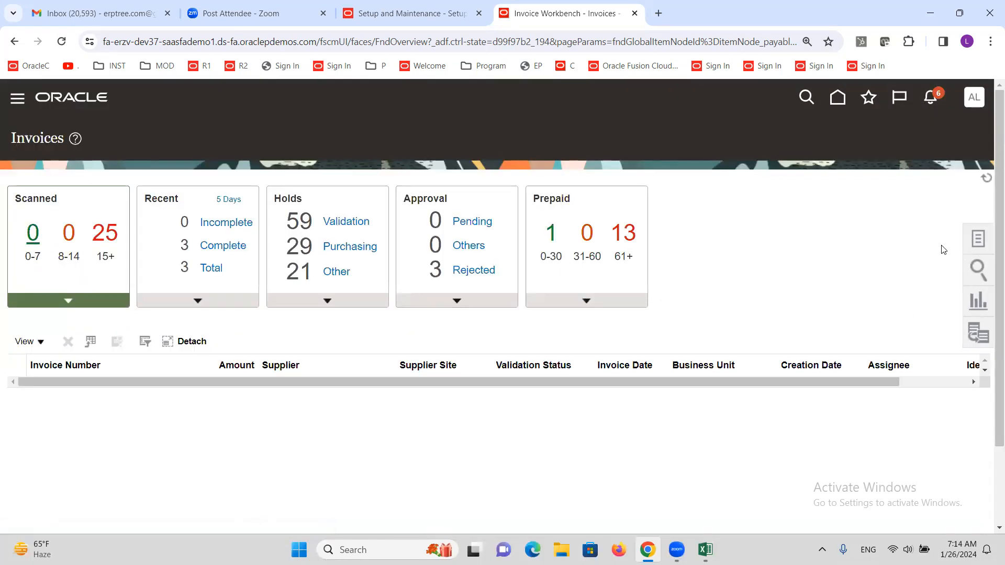
click(977, 239)
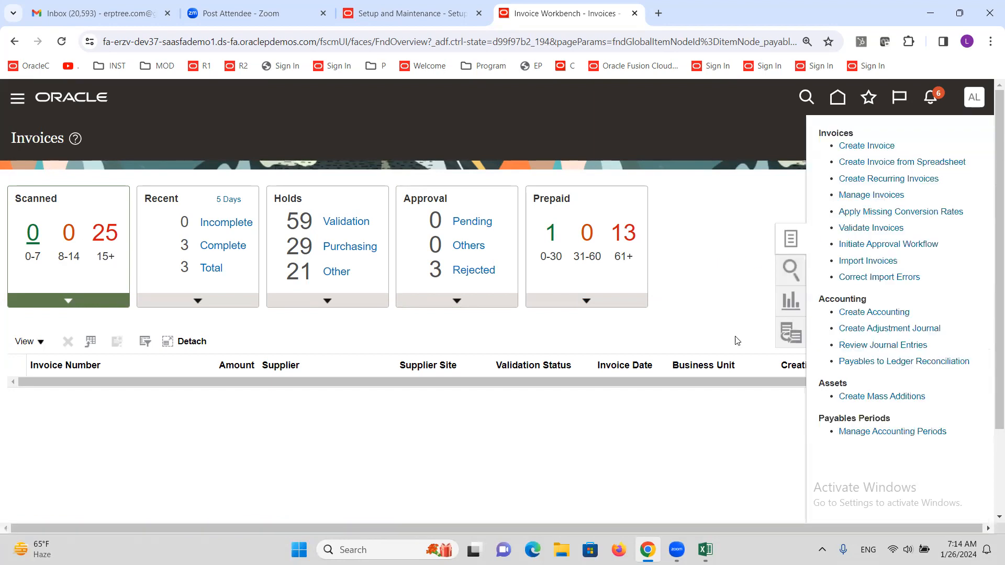
click(874, 313)
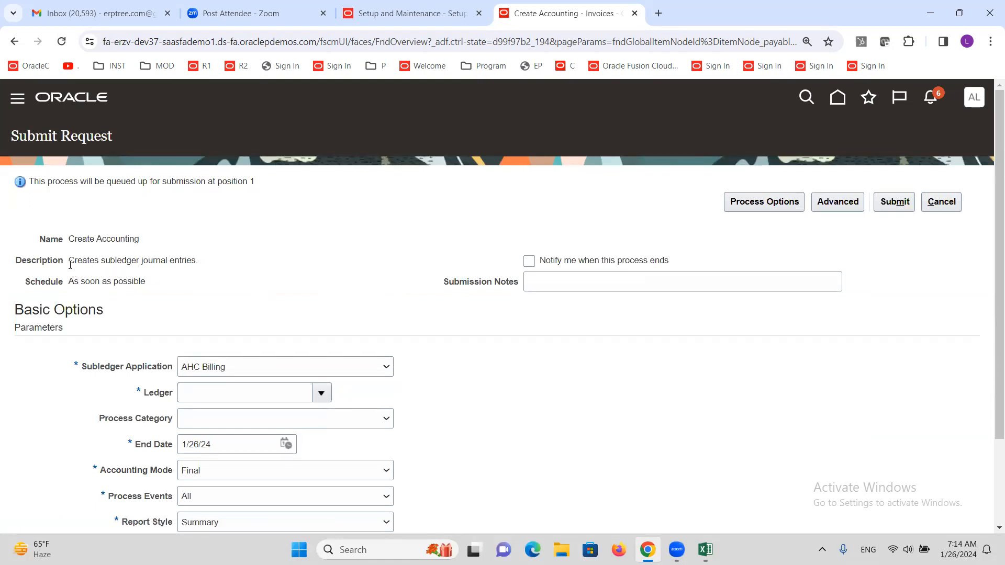
Step: Review the name, description and basic parameters of the Create Accounting request
drag(70, 262, 194, 264)
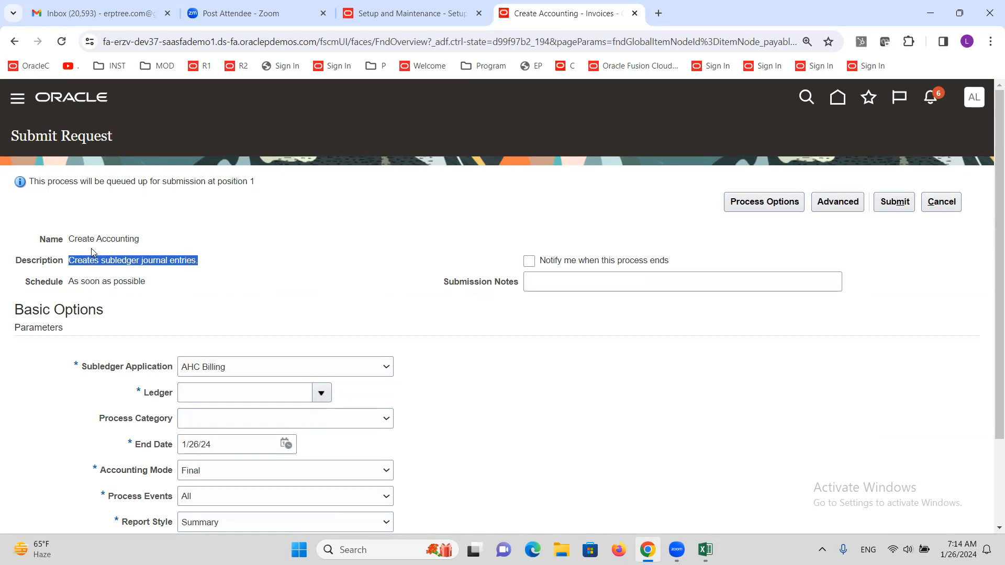
drag(96, 239, 156, 242)
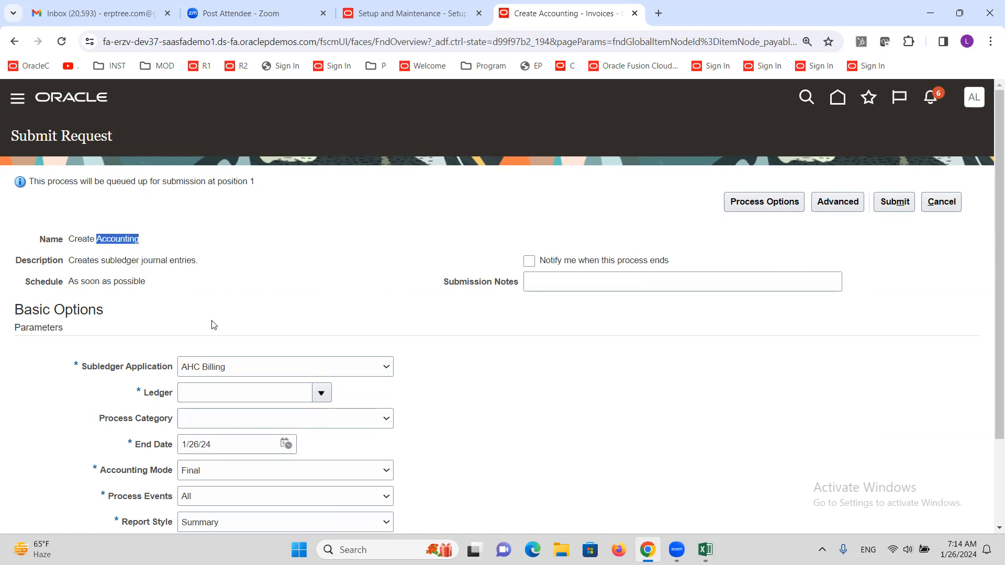
scroll(287, 285, down, 2)
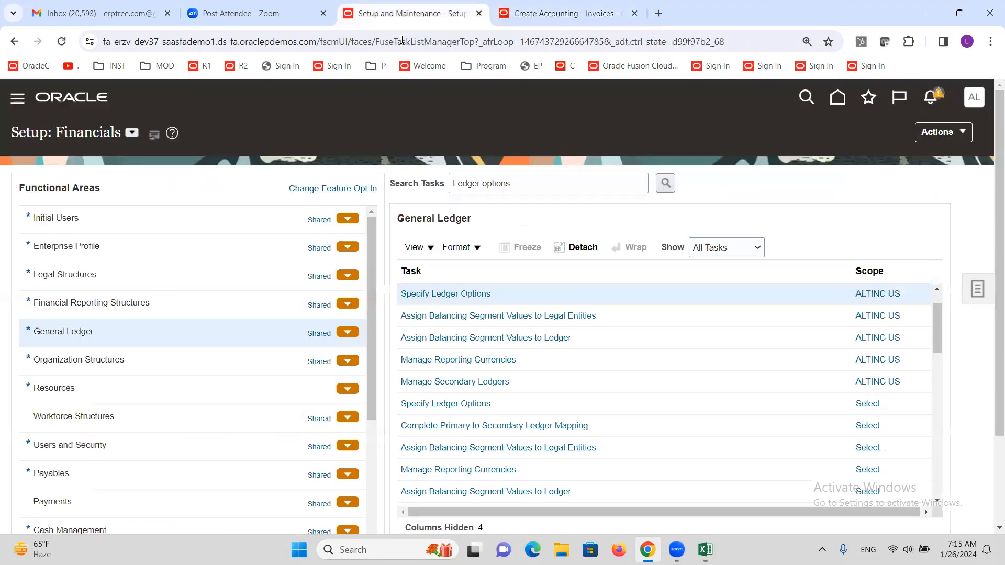
Step: Open the Payables Invoices work area from the Setup and Maintenance page and list all recent invoices
click(409, 14)
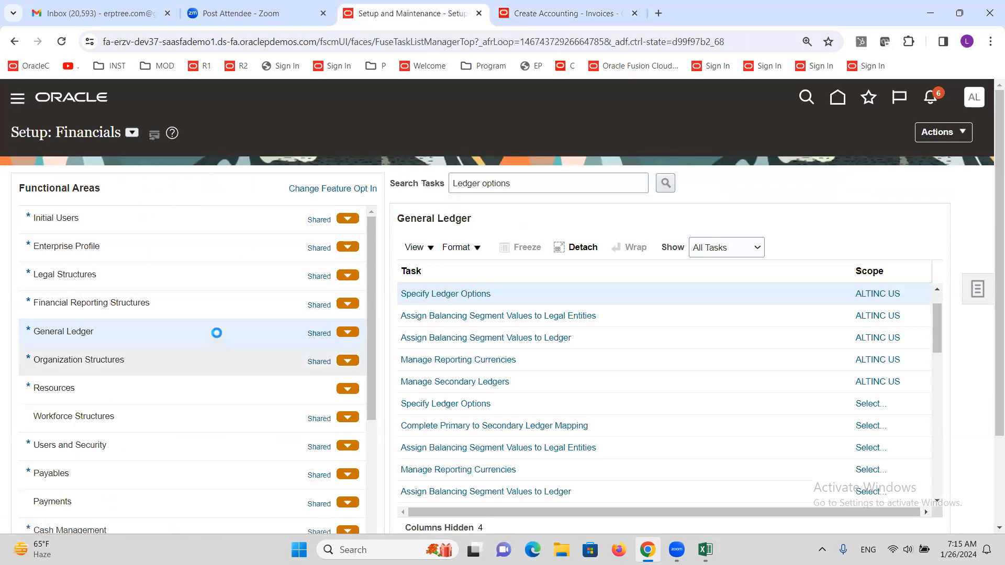
scroll(215, 327, down, 8)
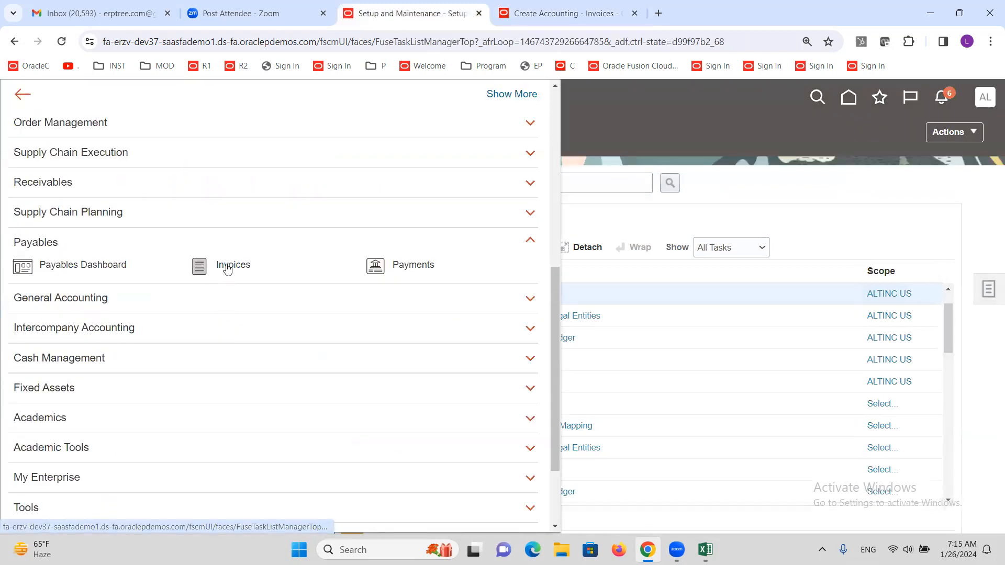
click(228, 269)
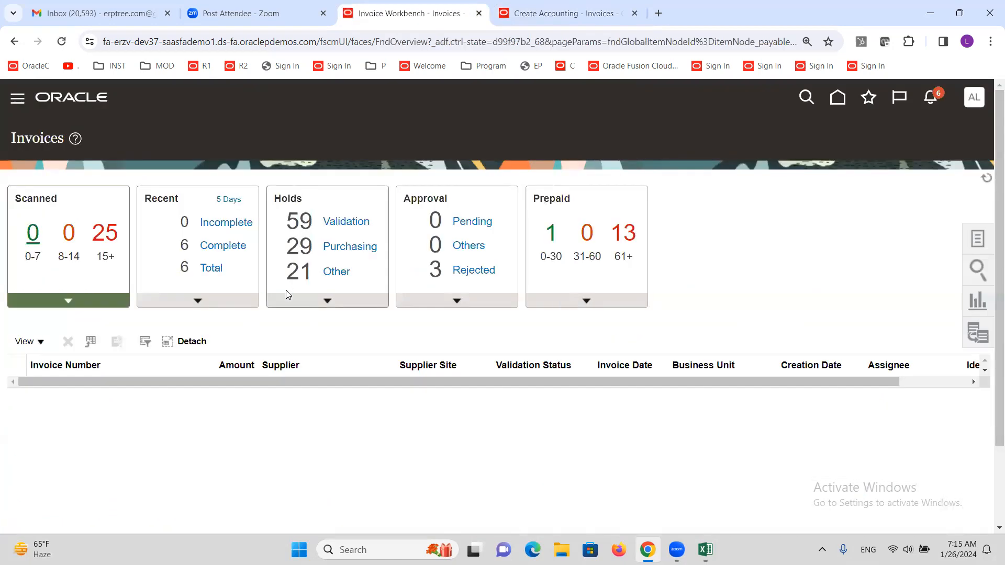
click(212, 268)
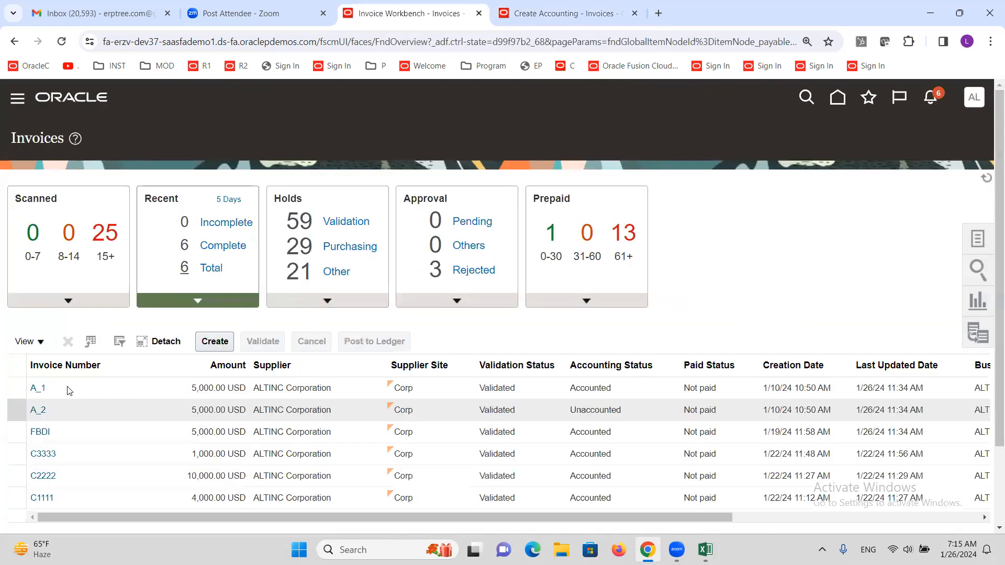
Step: Open invoice A_1, expand its header and examine the accounting date in its accounting details
click(44, 387)
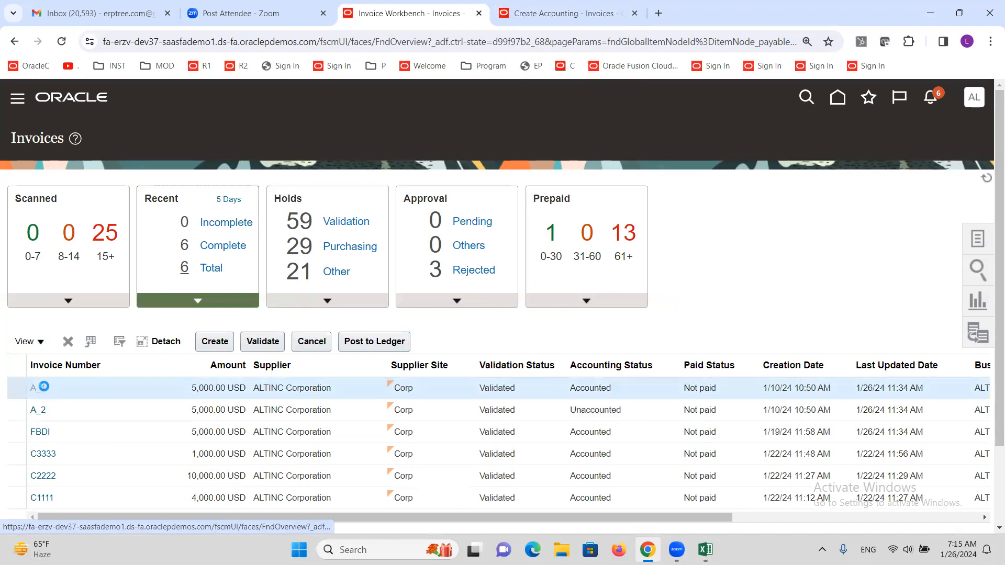
click(141, 197)
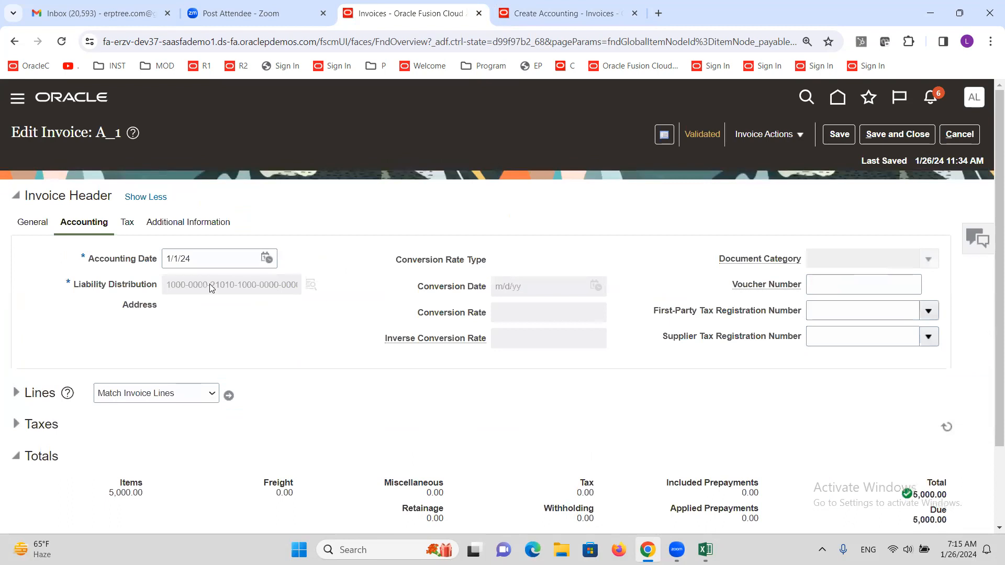
drag(88, 260, 161, 261)
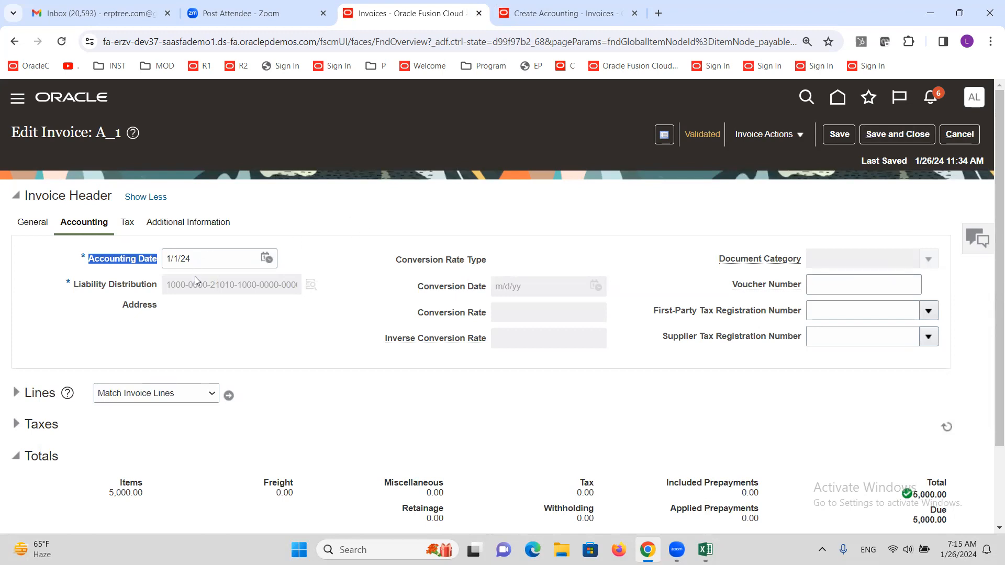
key(Tab)
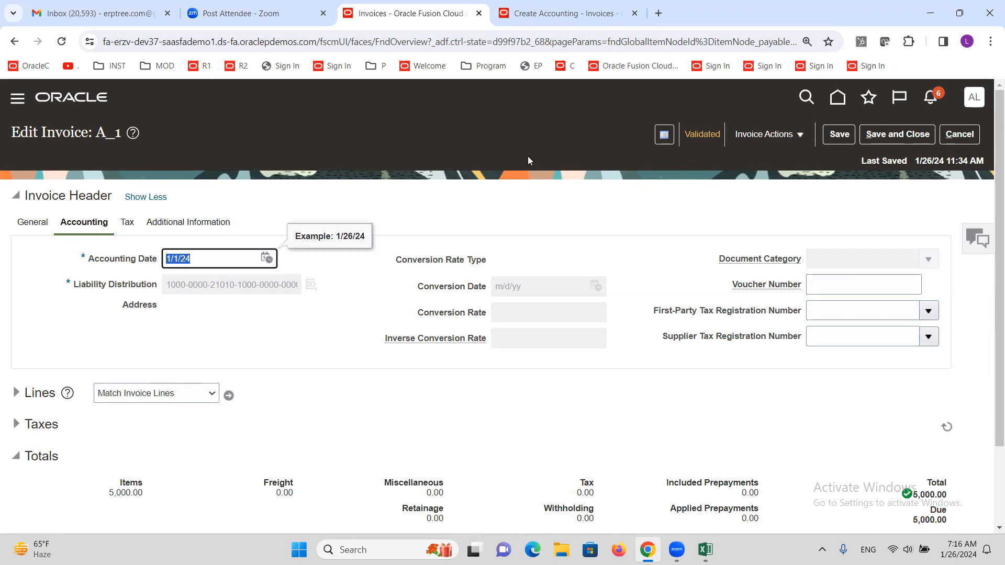
Step: Cancel the pending Create Accounting request and open the Scheduled Processes work area
click(544, 8)
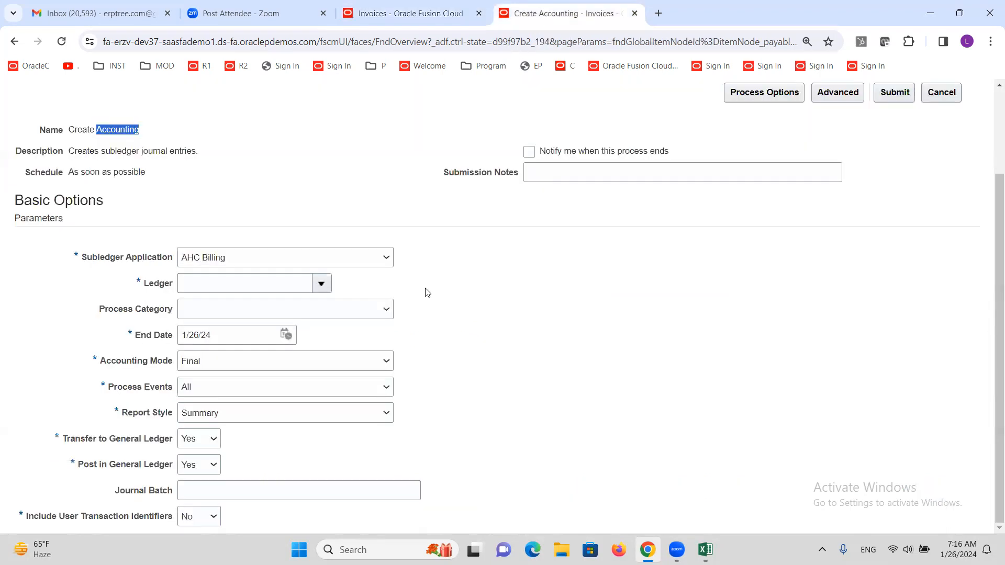
click(941, 202)
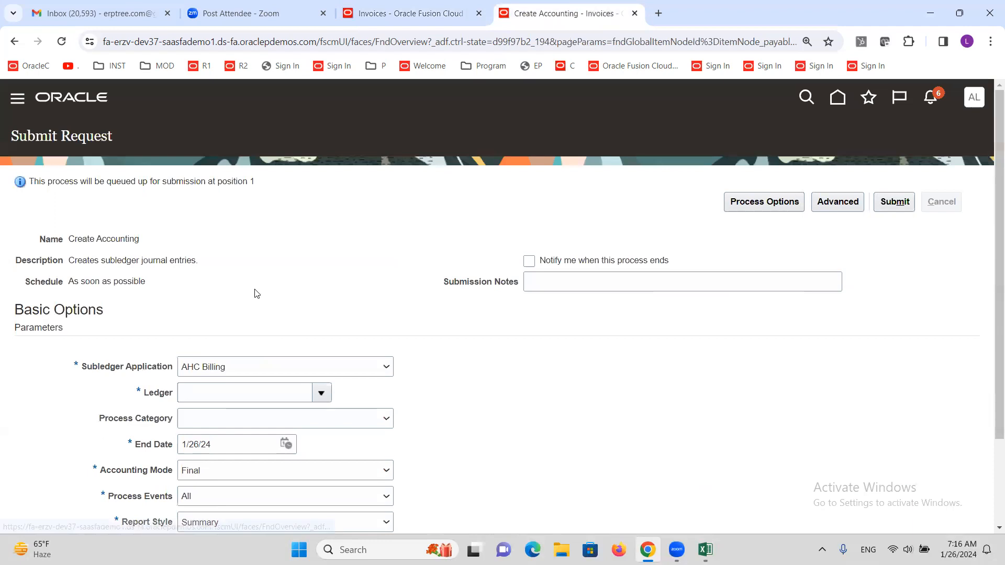
click(17, 97)
scroll(199, 443, down, 3)
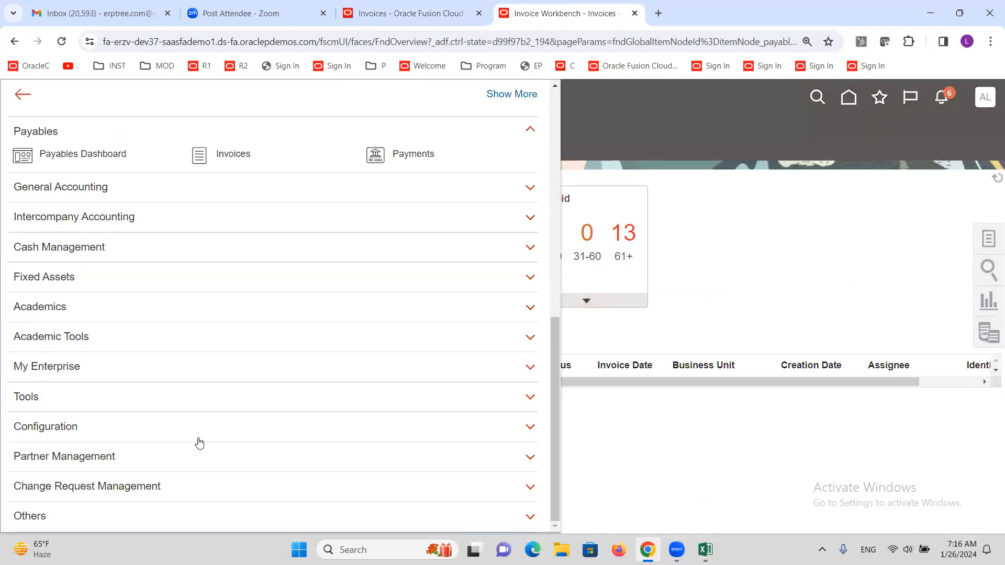
click(26, 397)
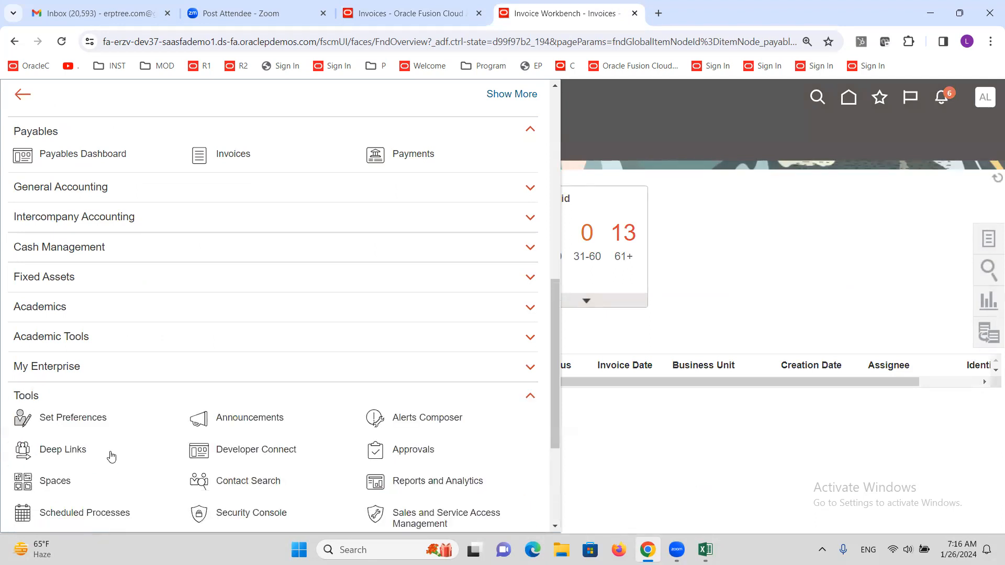
scroll(110, 445, down, 2)
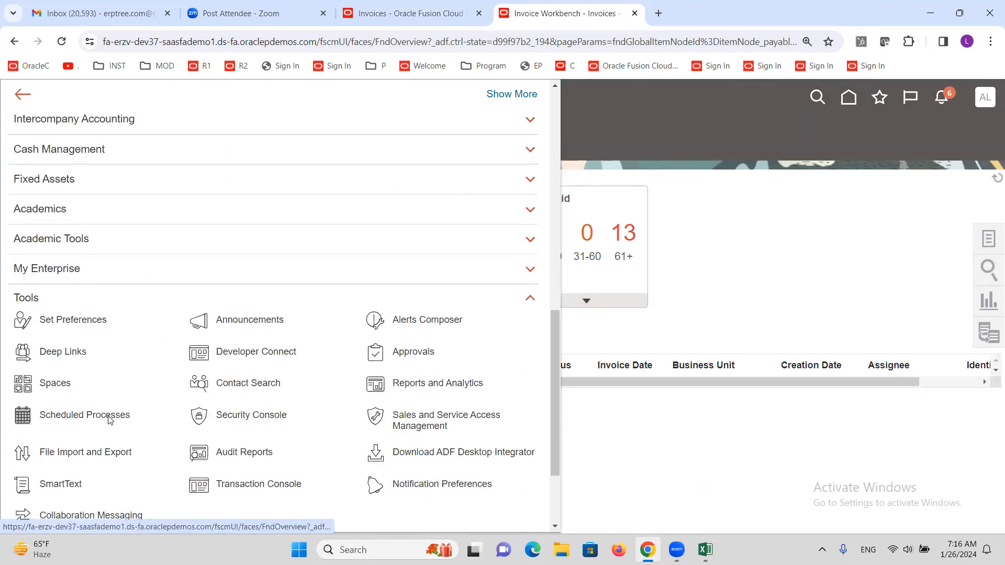
click(109, 418)
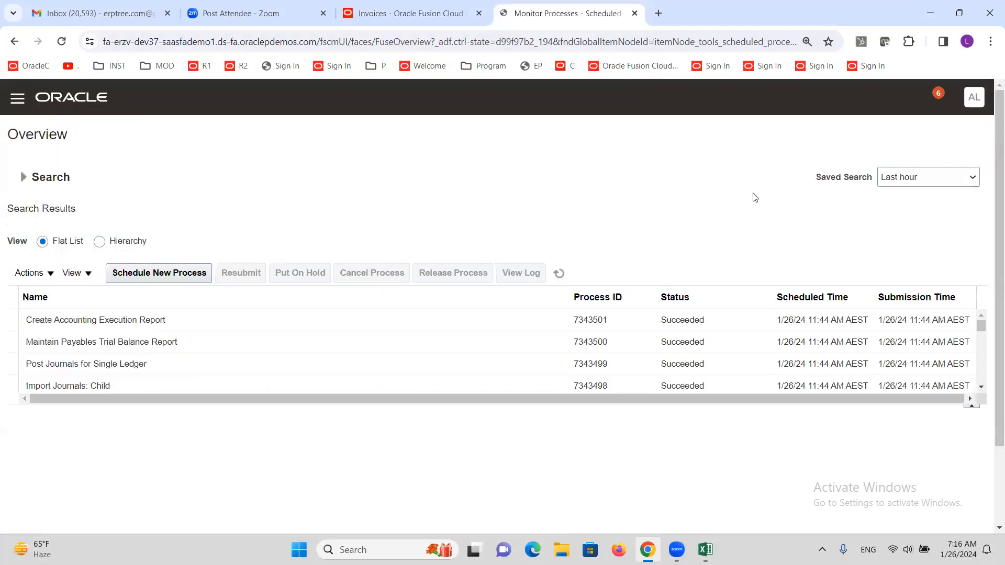
Step: Refresh the scheduled processes list to check for updated process statuses
click(556, 271)
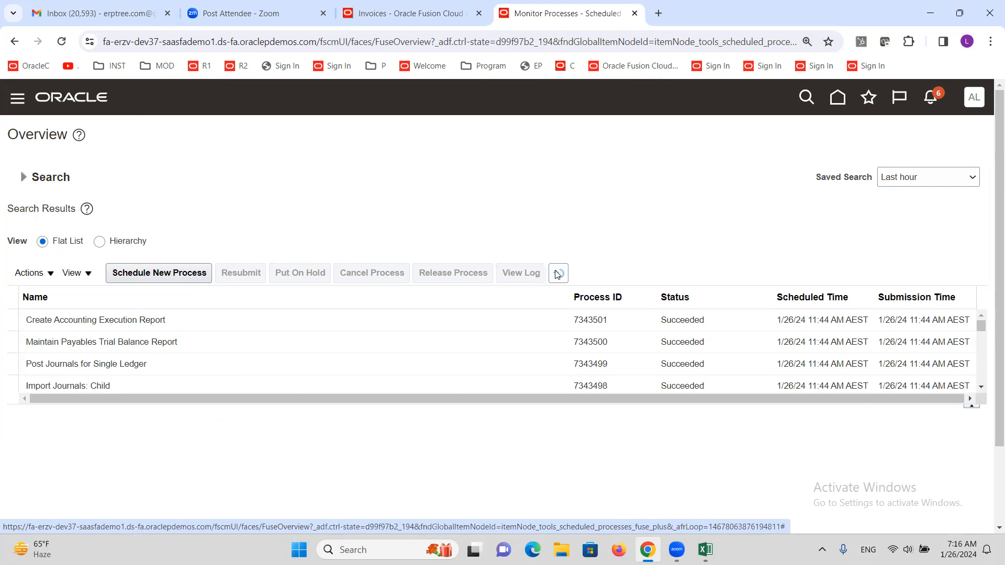
click(557, 273)
click(556, 271)
click(557, 273)
click(558, 273)
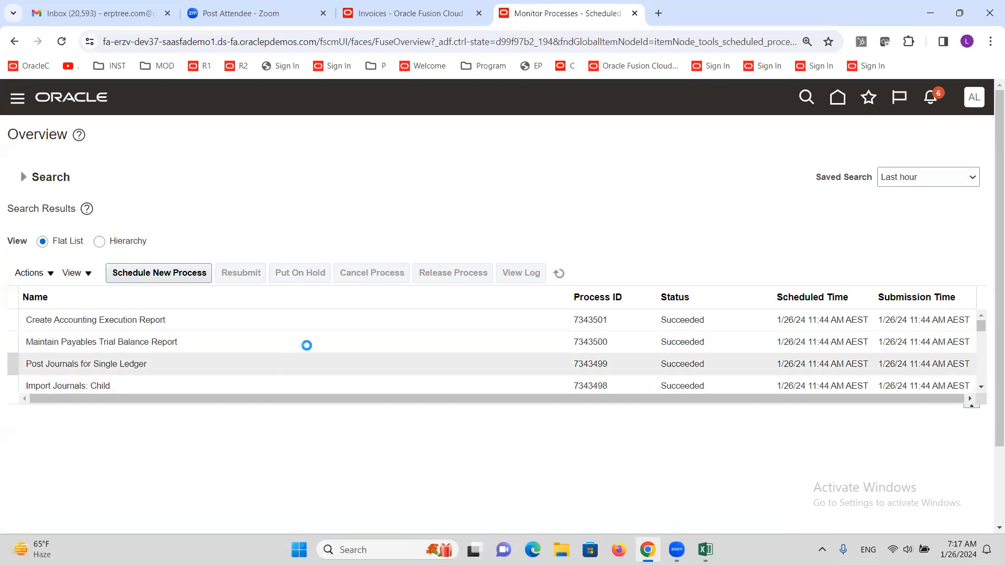
Step: Republish the output of the latest Create Accounting Execution Report process and export it as a PDF
click(141, 319)
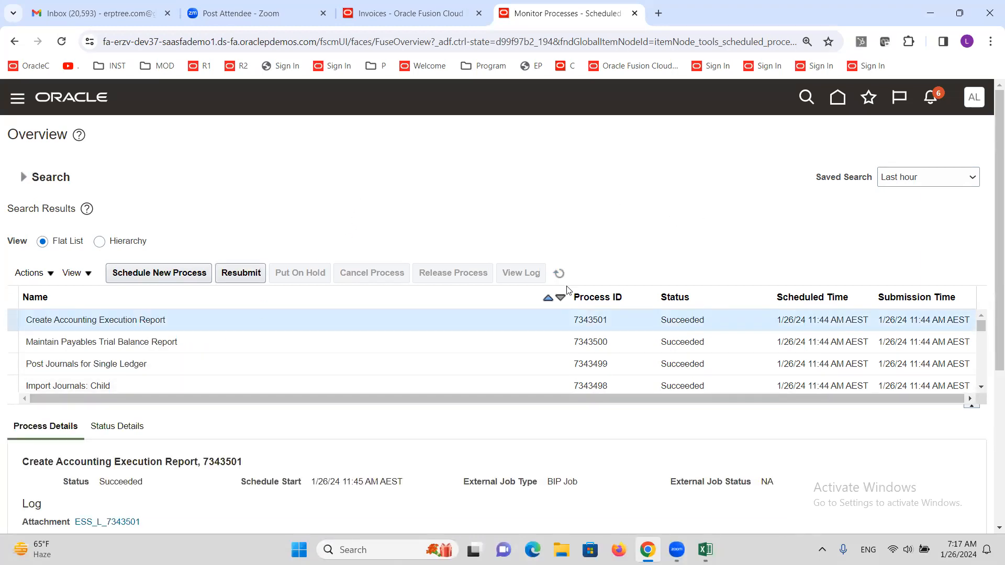
drag(991, 295, 991, 426)
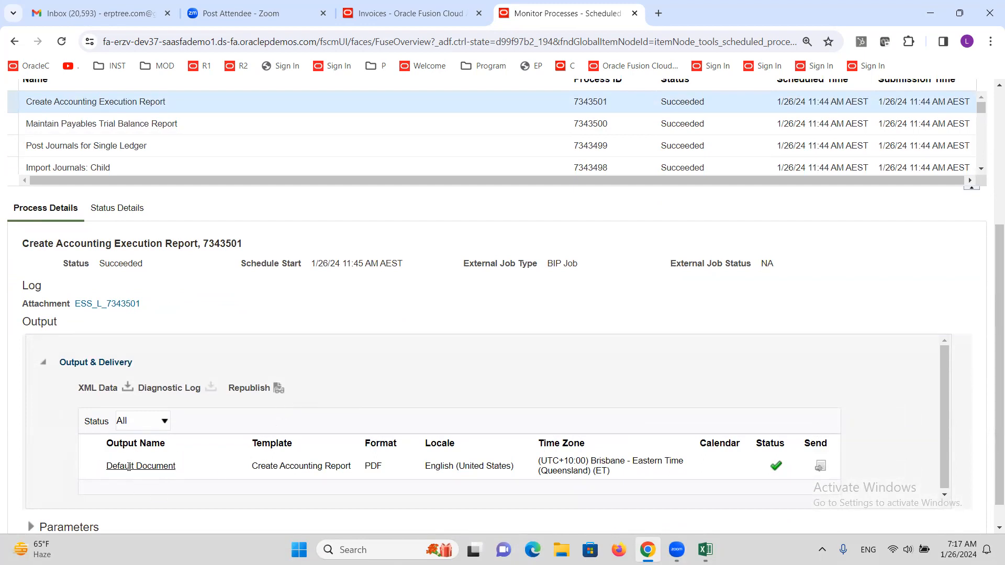
click(279, 389)
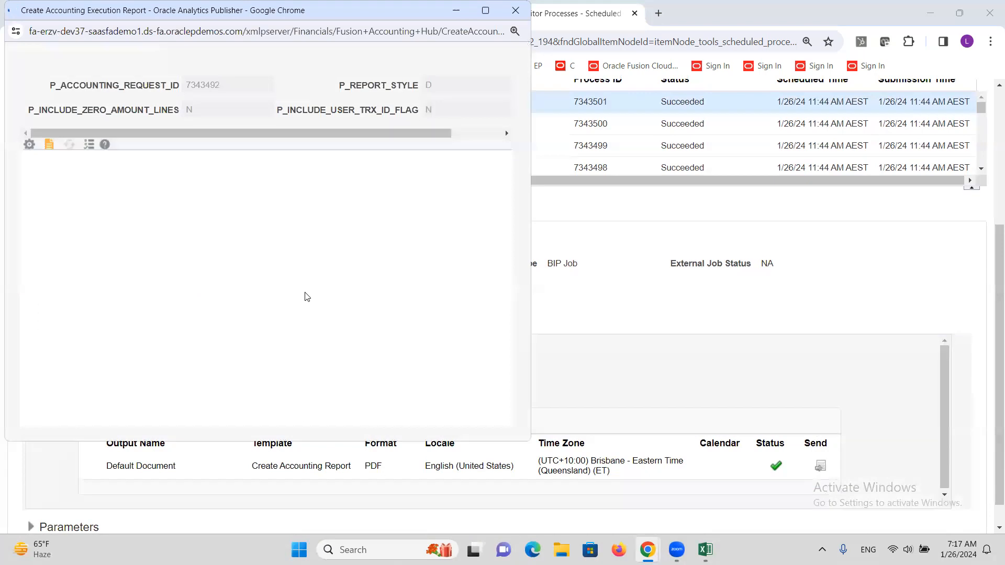
click(476, 154)
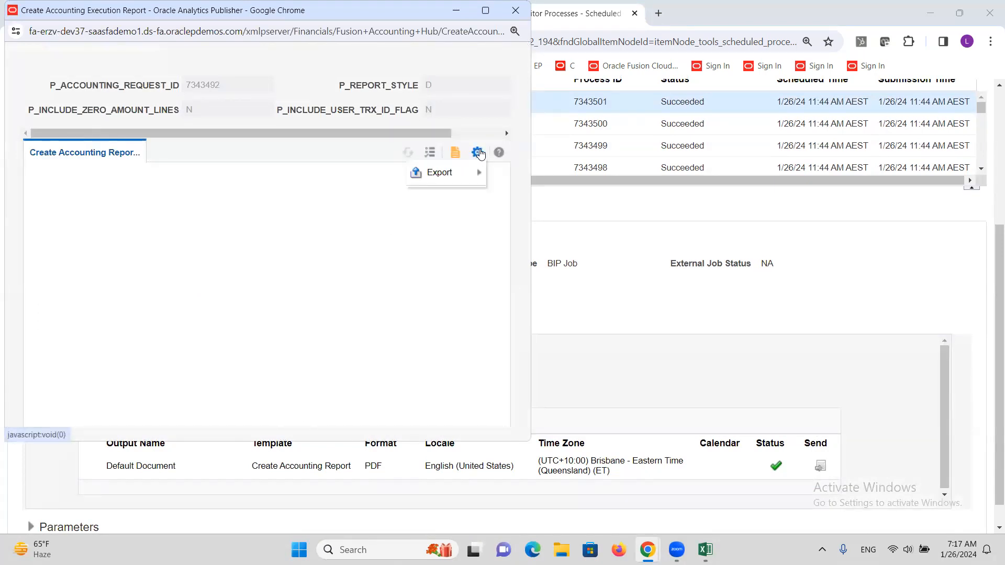
mouse_move(440, 173)
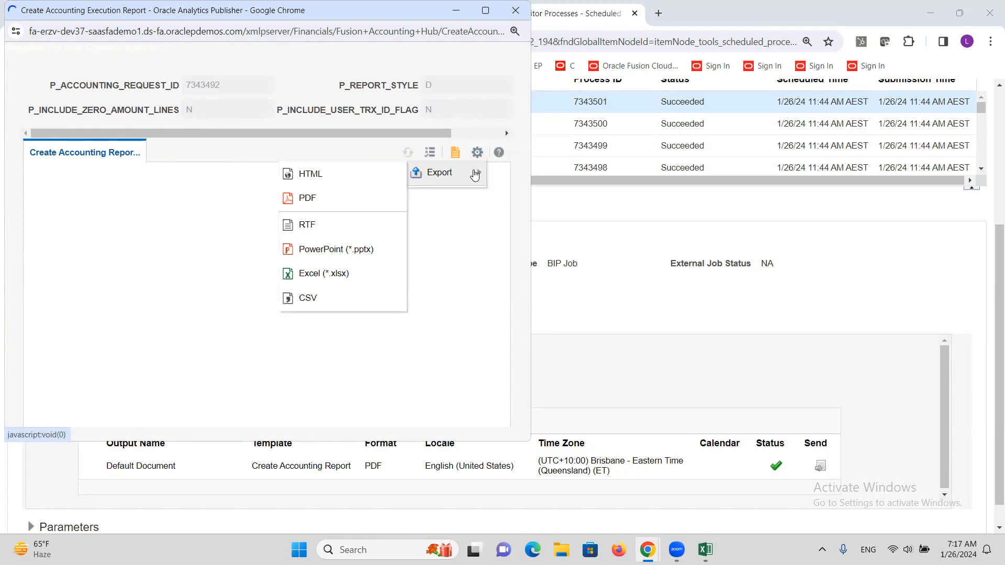
click(337, 198)
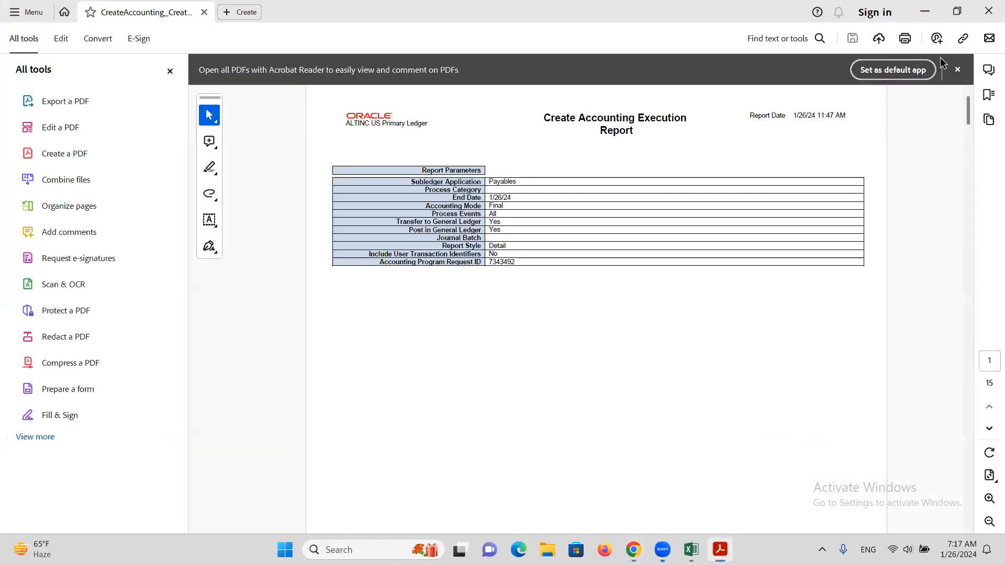
Step: Enlarge the PDF's reading area and examine the report parameters, journal entries with errors and processed journal entries
click(593, 287)
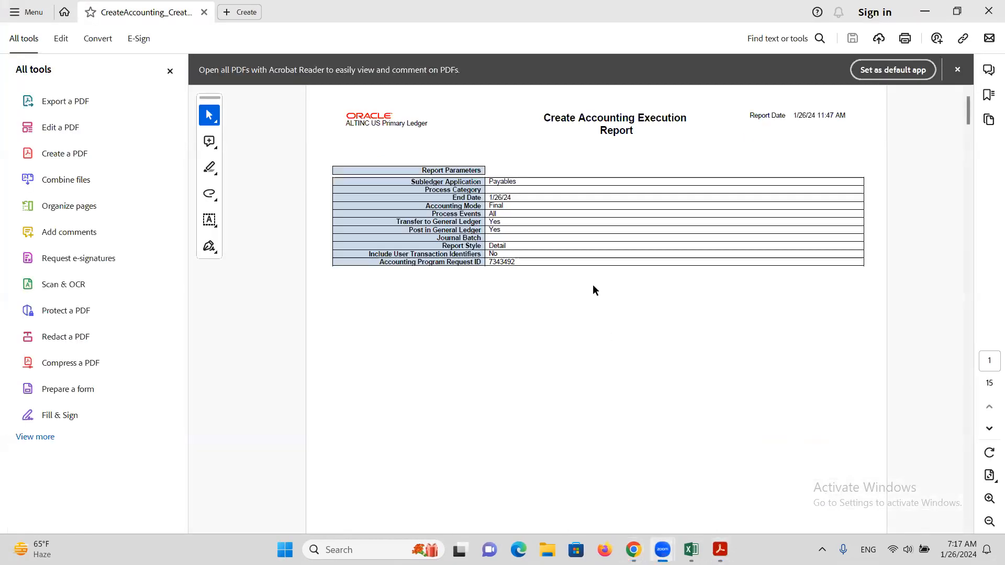
click(170, 71)
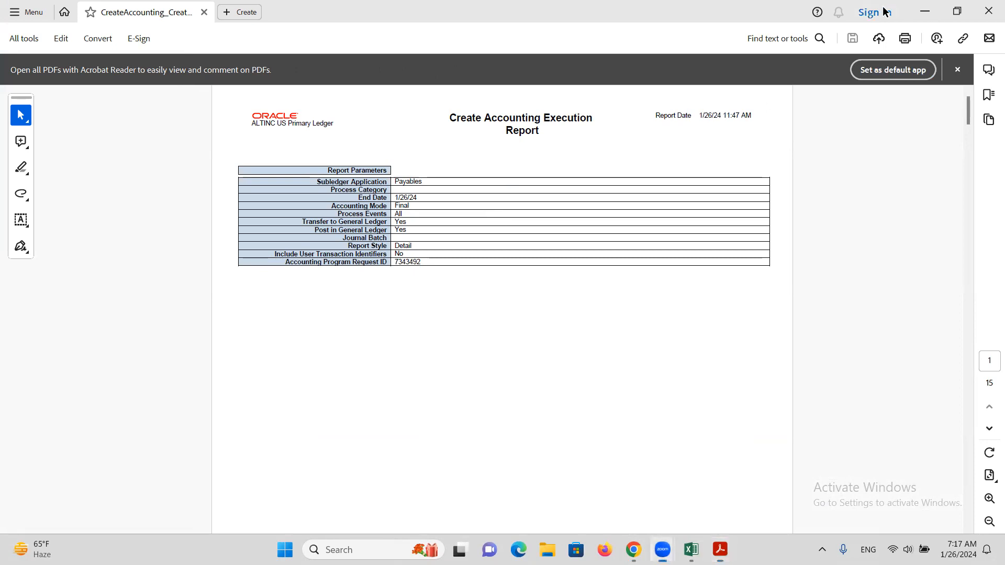
scroll(712, 236, down, 15)
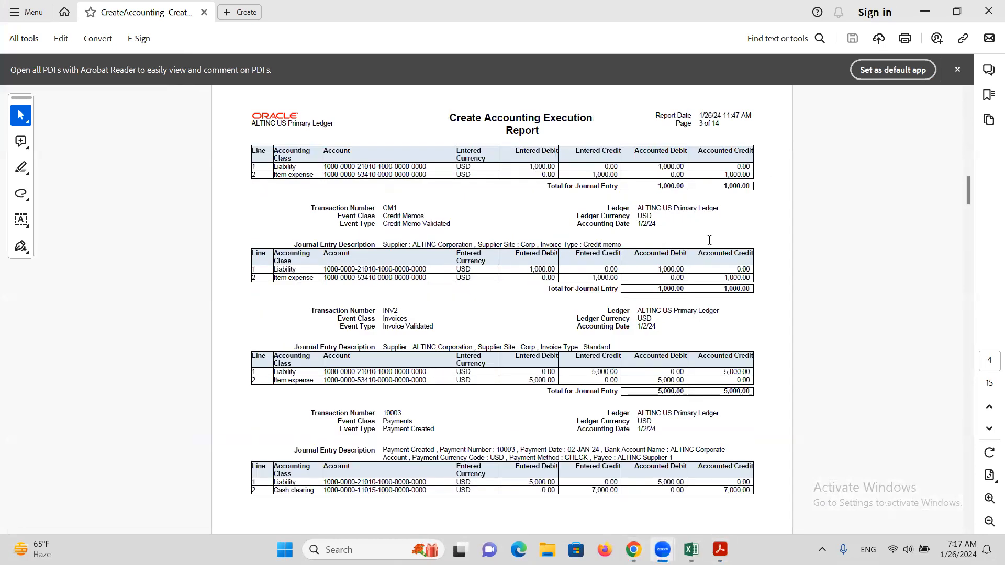
scroll(688, 302, up, 10)
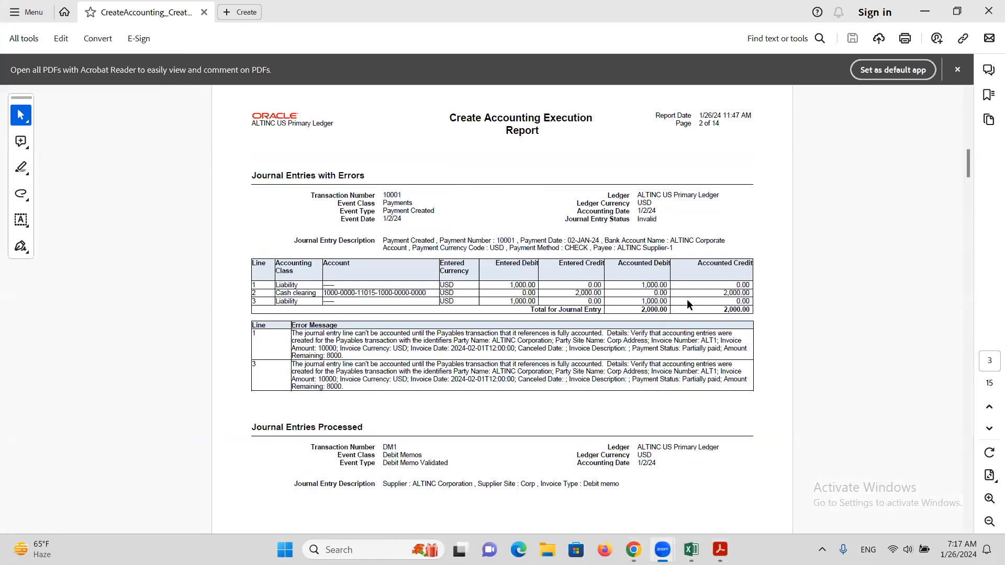
scroll(687, 300, up, 10)
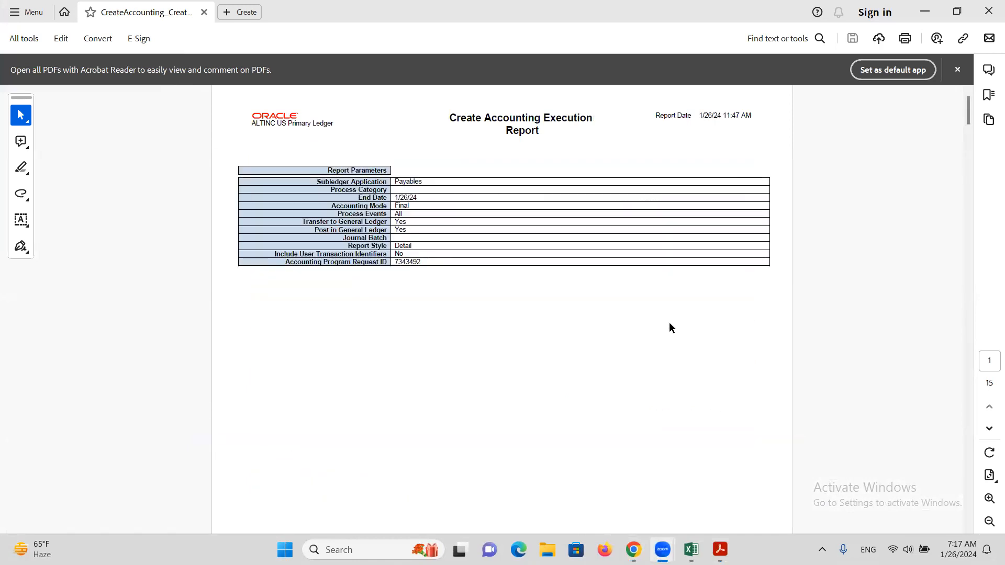
scroll(676, 335, down, 10)
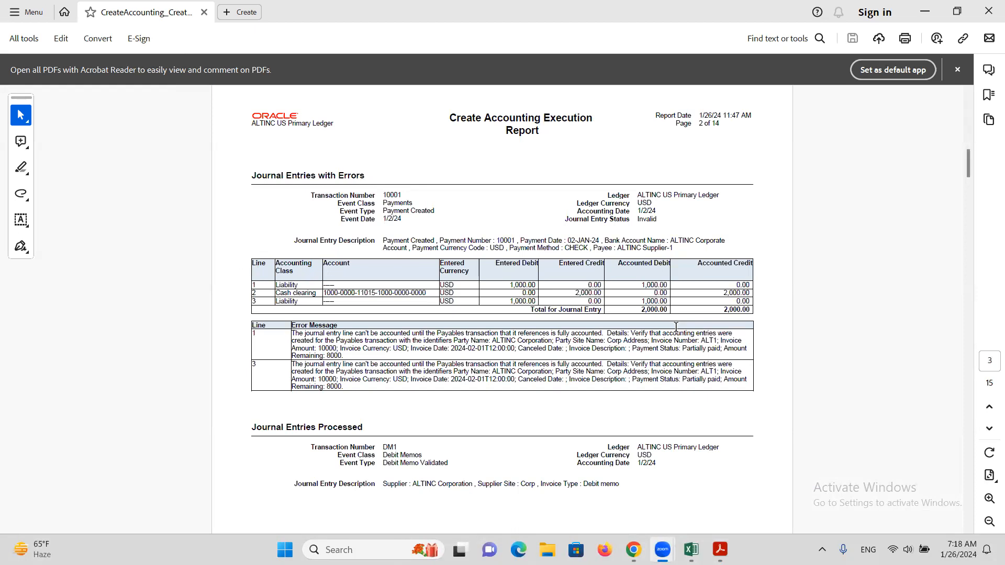
scroll(676, 328, down, 10)
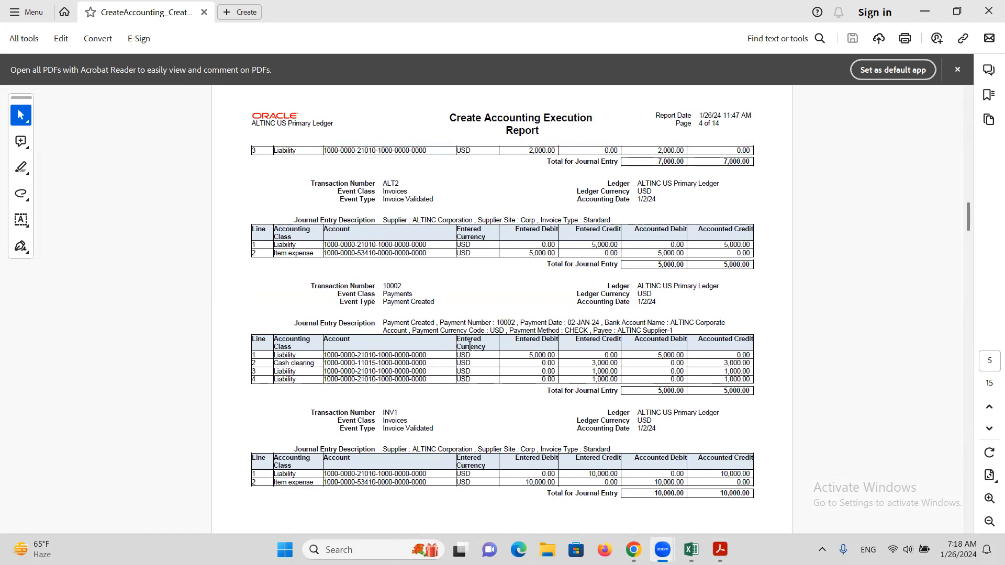
Step: Examine the invoice type and supplier in the journal entry description of transaction ALT2
drag(541, 219, 587, 217)
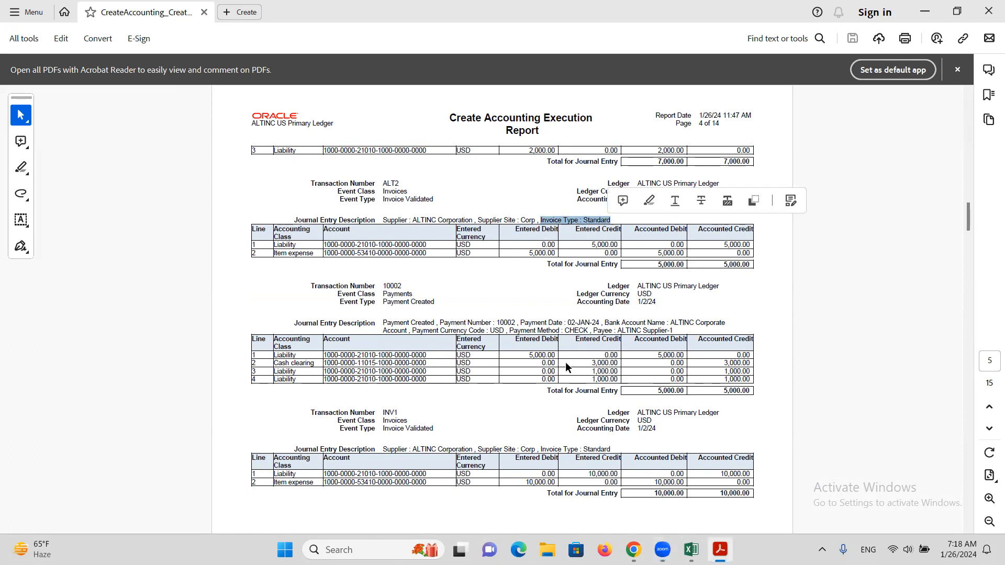
scroll(560, 362, up, 2)
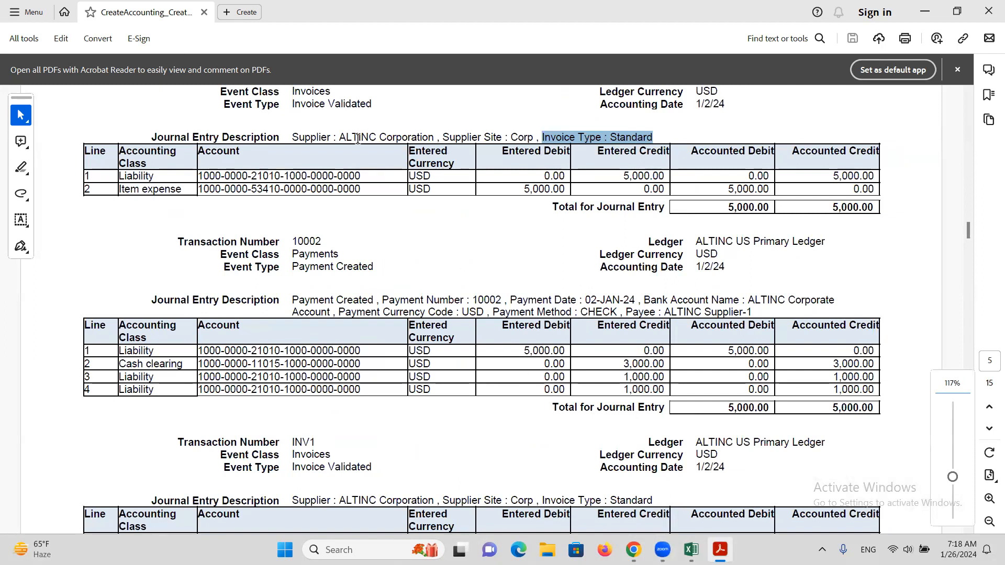
double_click(375, 136)
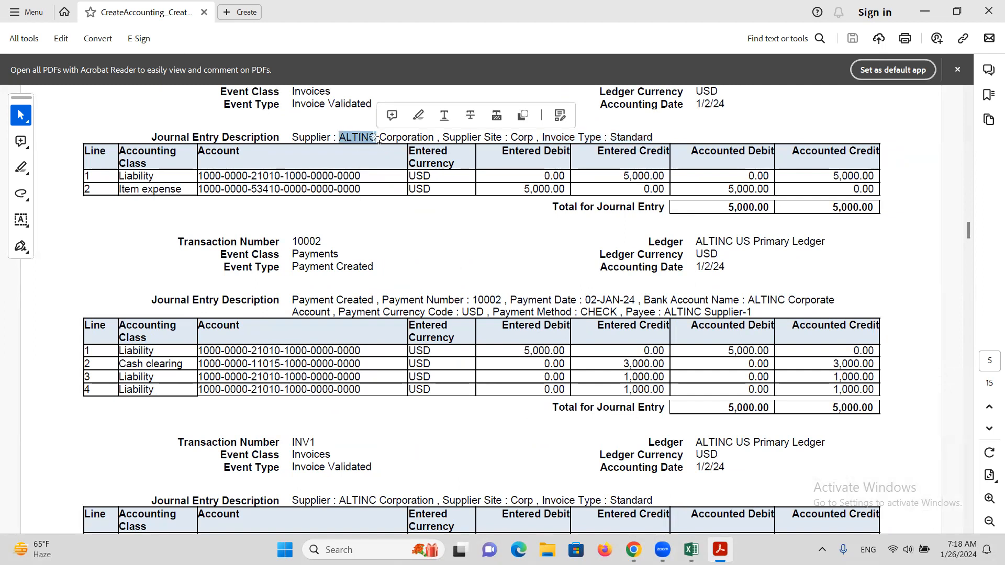
Step: Examine the entered debit and credit amounts on the item expense and liability lines of transaction ALT2
click(584, 137)
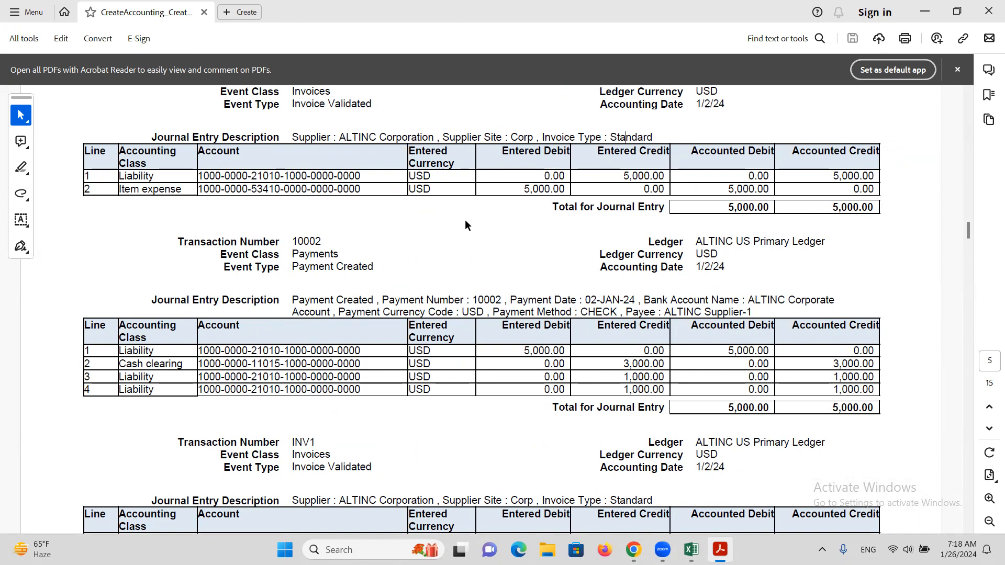
double_click(526, 185)
click(525, 185)
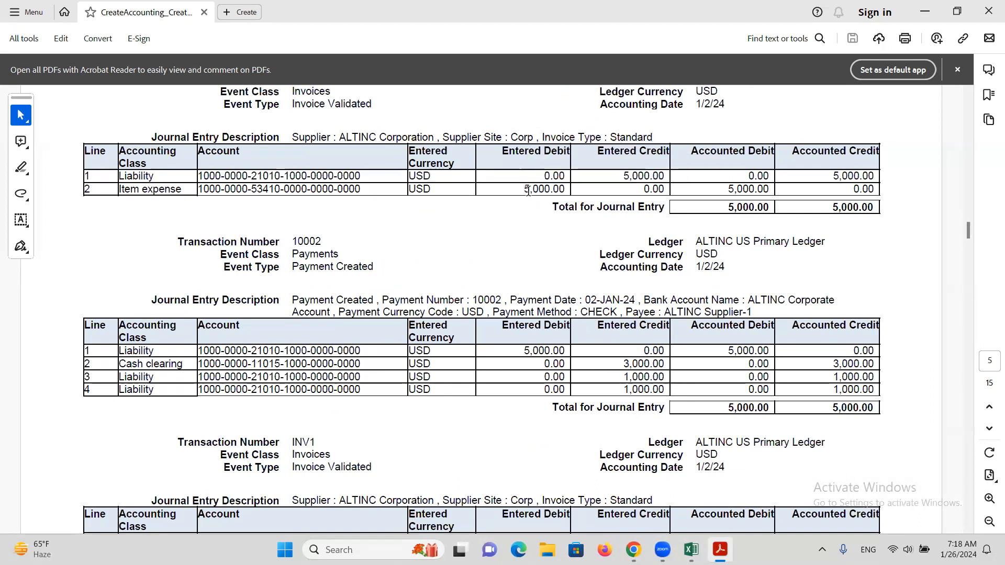
double_click(627, 175)
scroll(431, 291, down, 1)
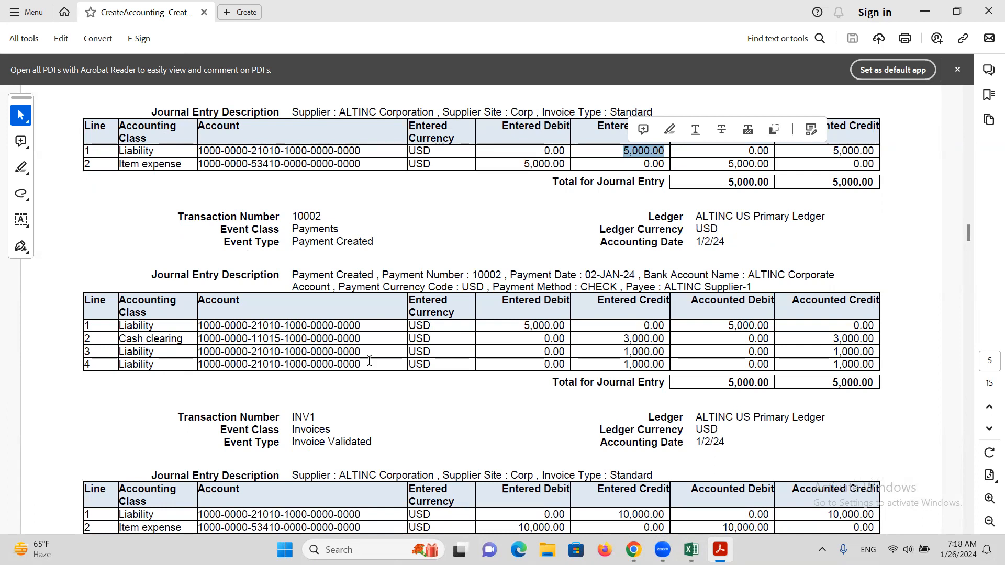
Step: Examine the remaining processed journal entries for invoices, payments and prepayments through to the end of the report
scroll(370, 361, down, 3)
scroll(369, 360, down, 15)
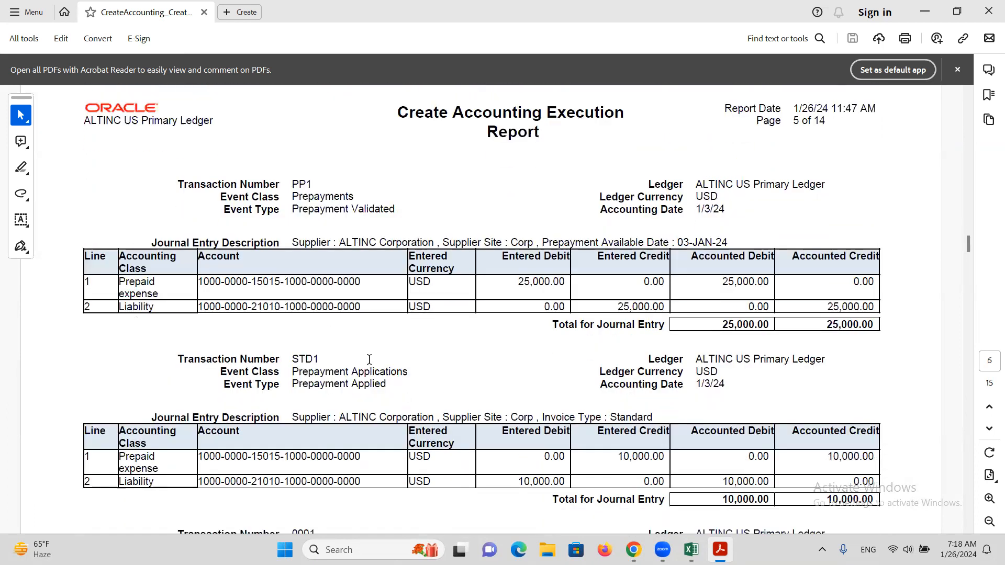
scroll(370, 359, down, 5)
scroll(369, 360, down, 10)
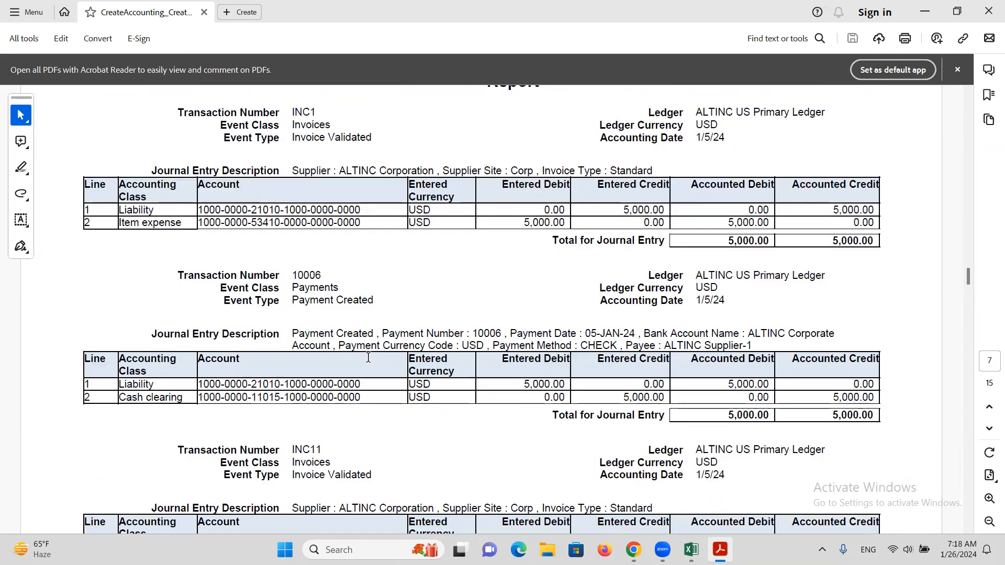
scroll(370, 359, down, 2)
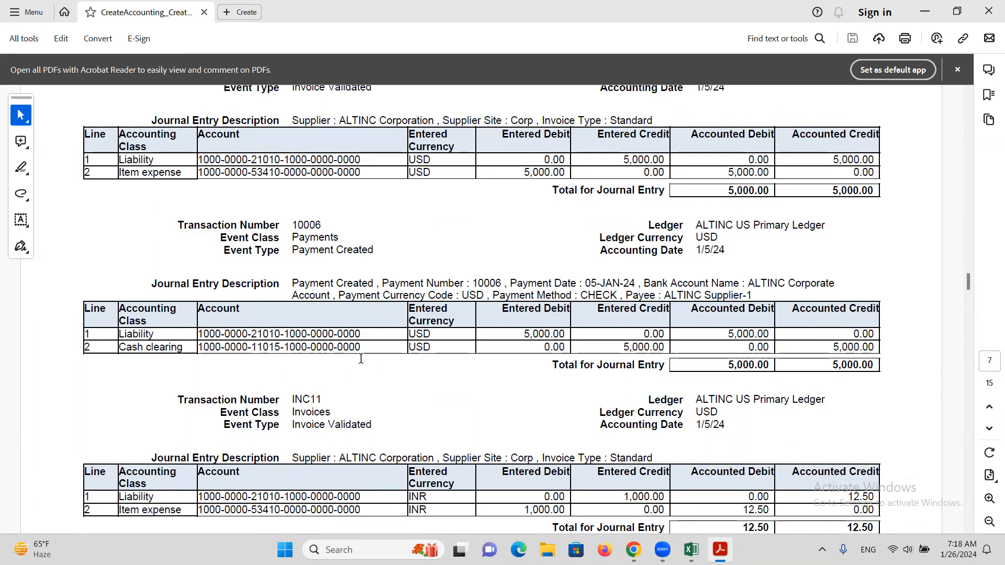
scroll(357, 361, down, 8)
scroll(360, 356, down, 15)
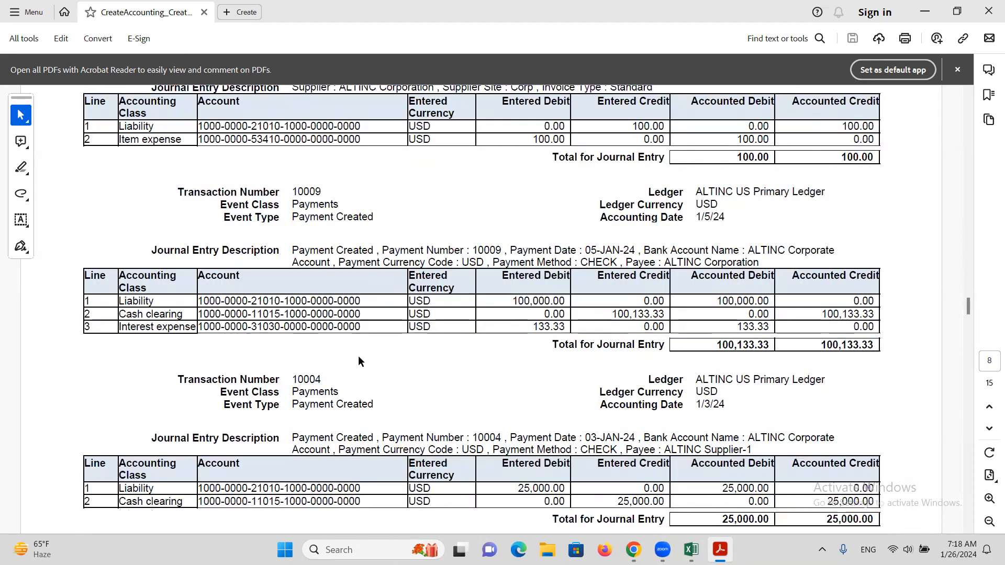
scroll(359, 350, down, 15)
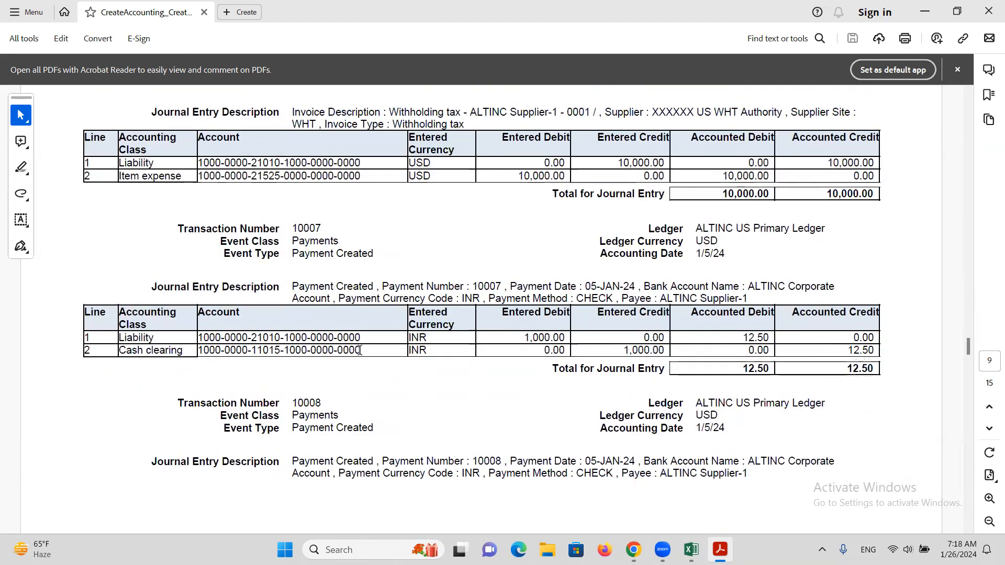
scroll(361, 349, down, 15)
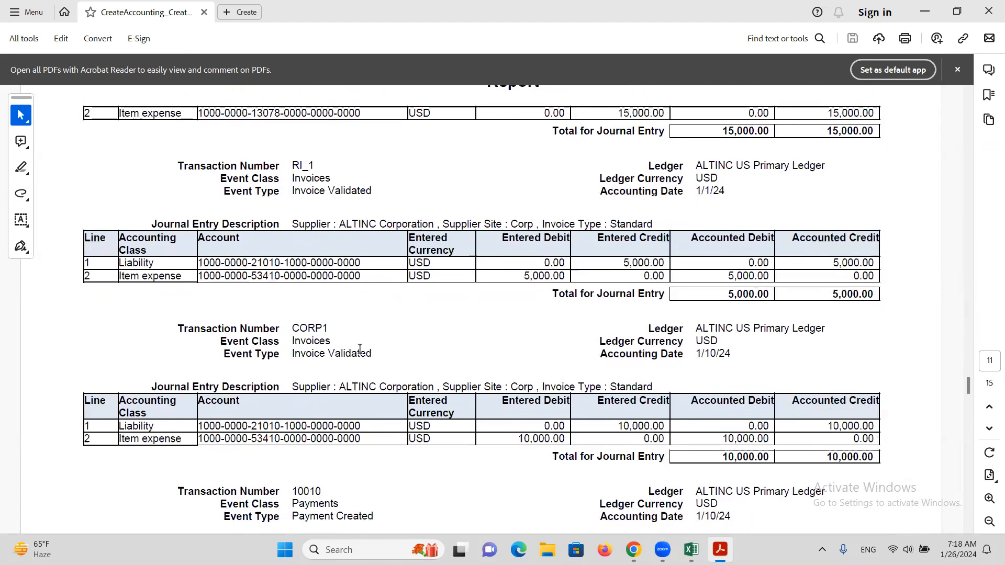
scroll(366, 350, down, 15)
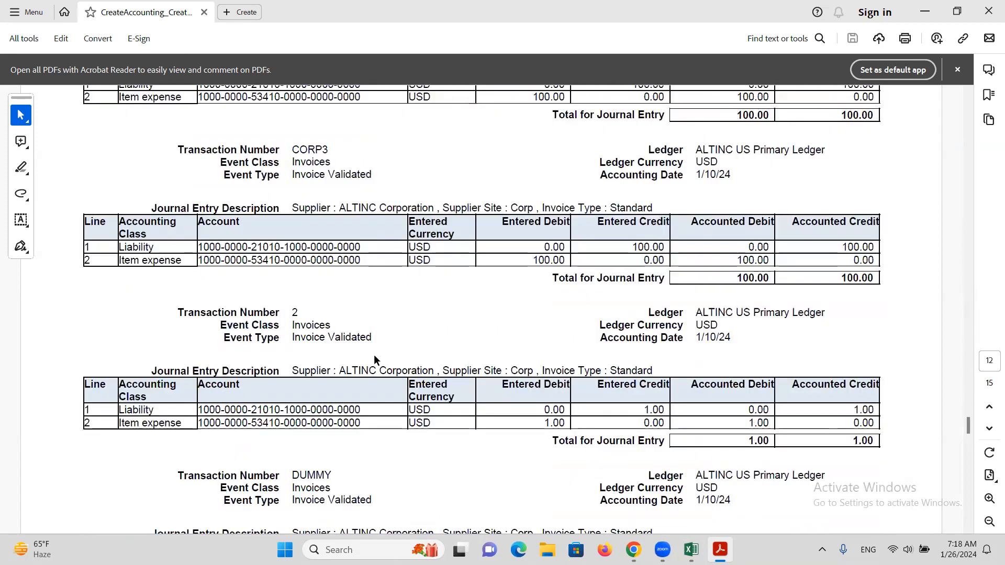
scroll(409, 381, down, 15)
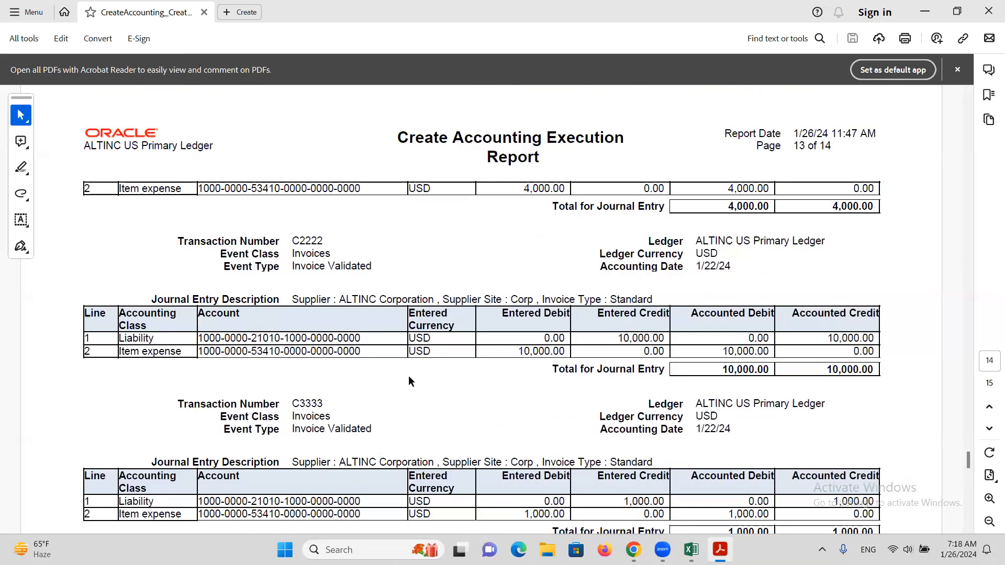
scroll(407, 372, down, 5)
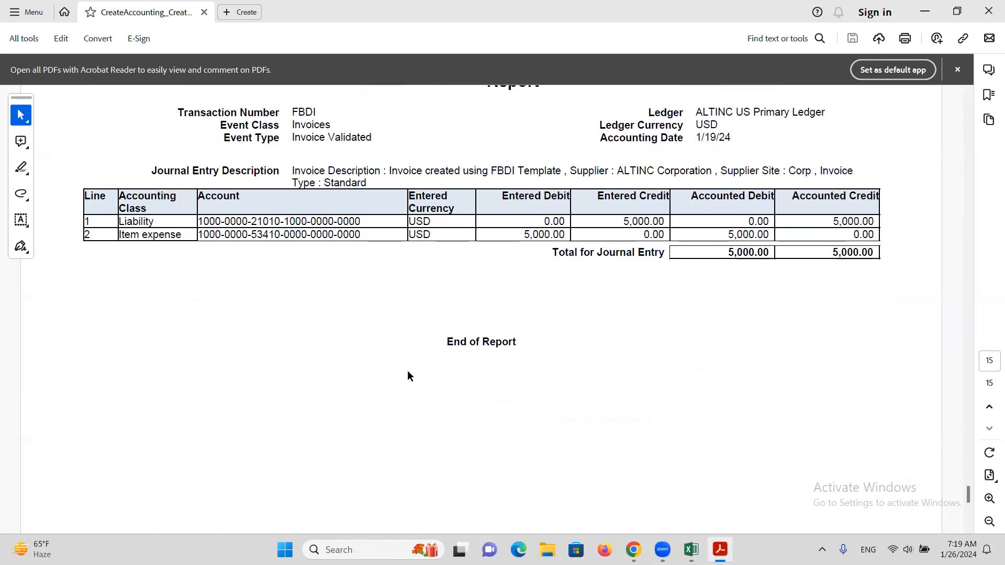
Step: Review the entries on the report's final pages again, including CORP1, C2222, C3333, A_1 and FBDI
scroll(408, 369, up, 2)
scroll(407, 369, up, 20)
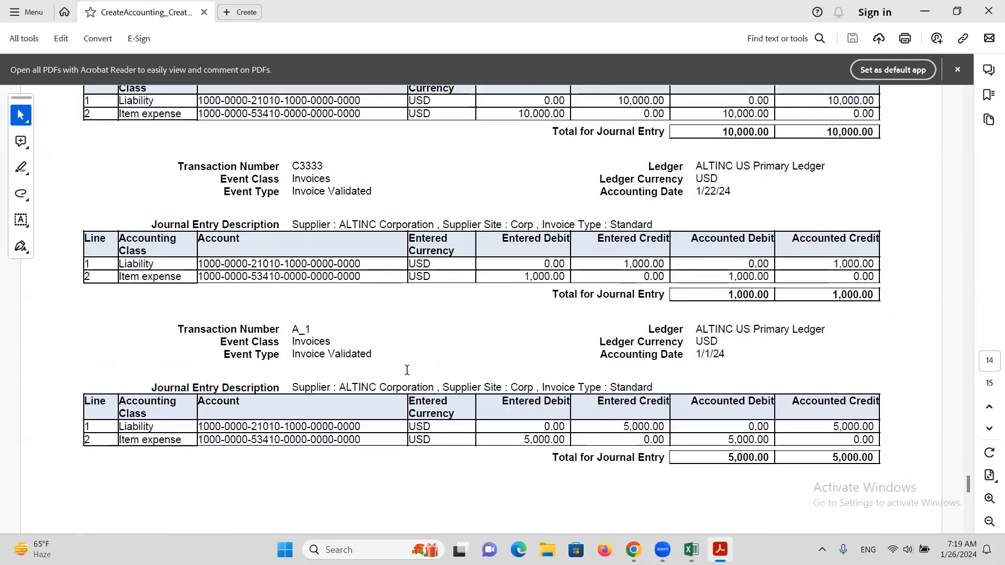
scroll(407, 369, up, 20)
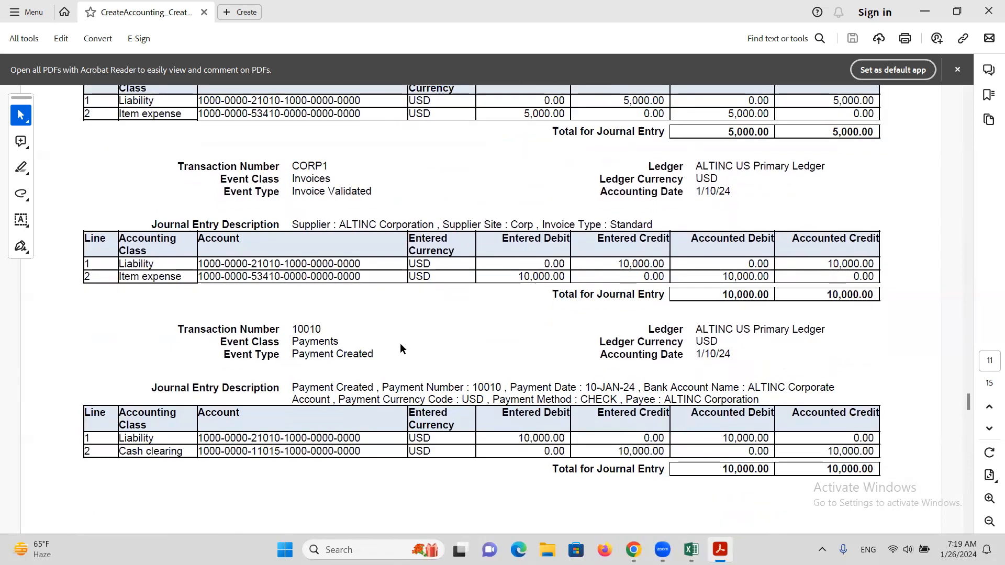
scroll(403, 343, down, 10)
scroll(389, 341, down, 20)
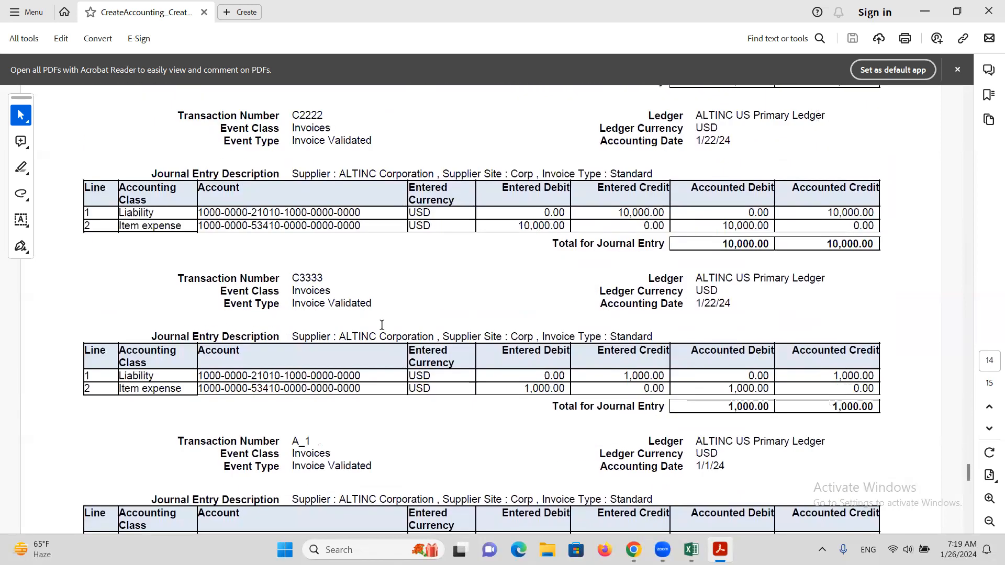
scroll(379, 318, down, 3)
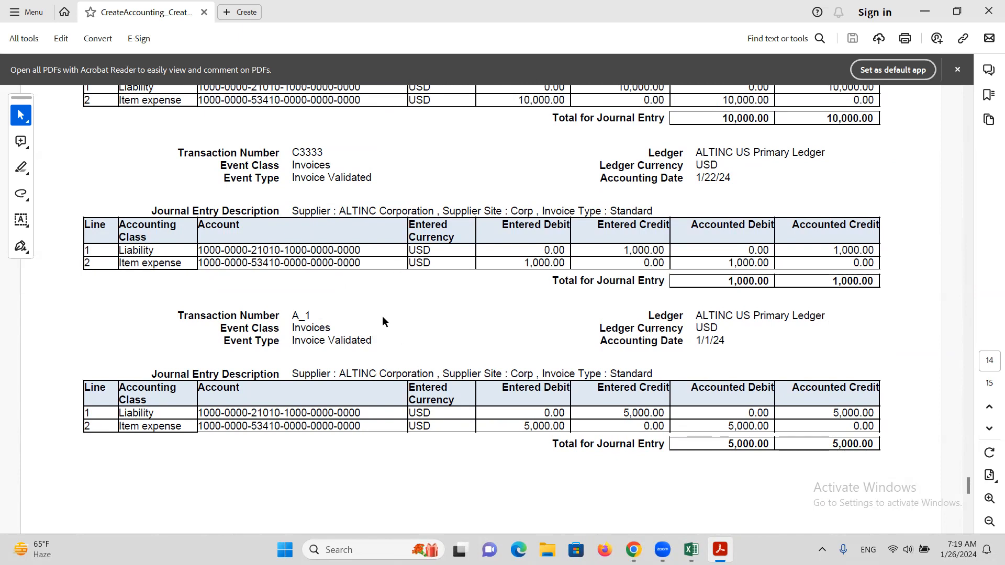
scroll(382, 318, down, 1)
scroll(381, 319, down, 5)
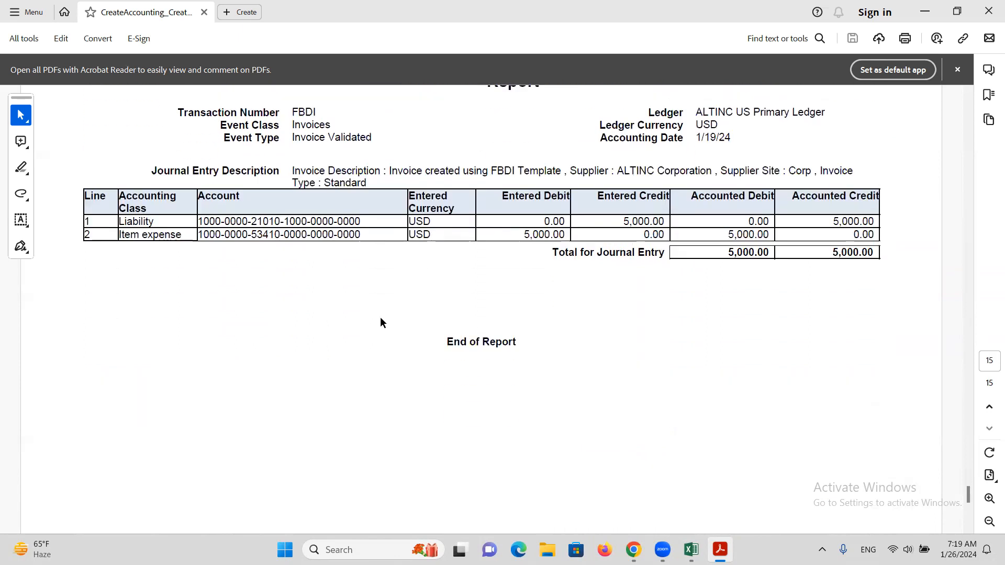
scroll(380, 321, down, 3)
scroll(380, 318, up, 12)
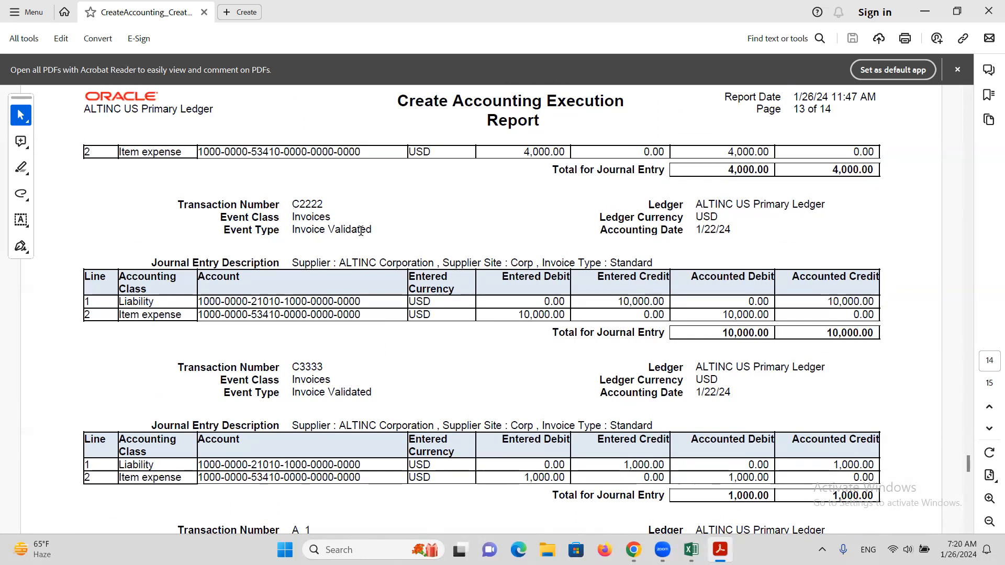
scroll(376, 303, down, 10)
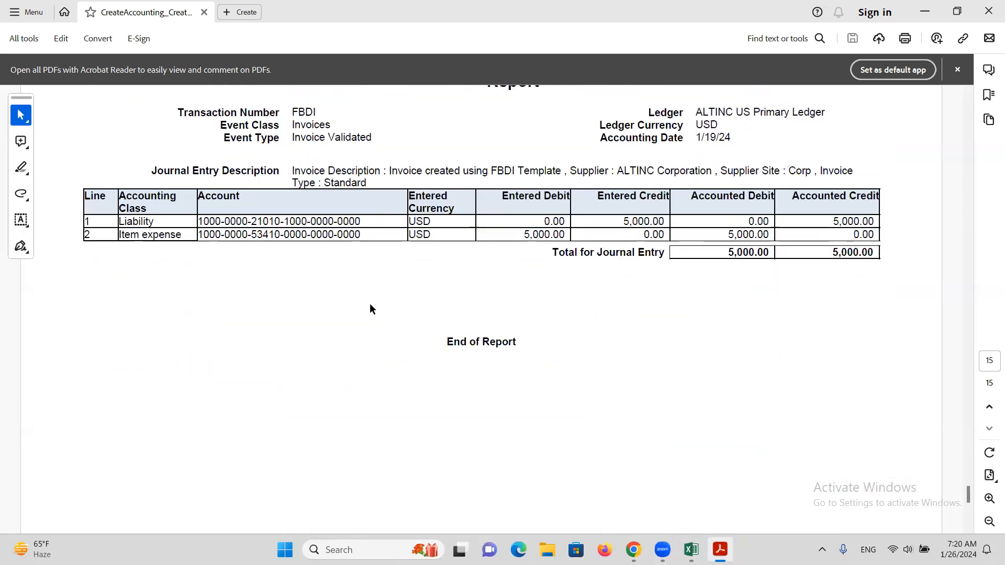
scroll(372, 303, up, 15)
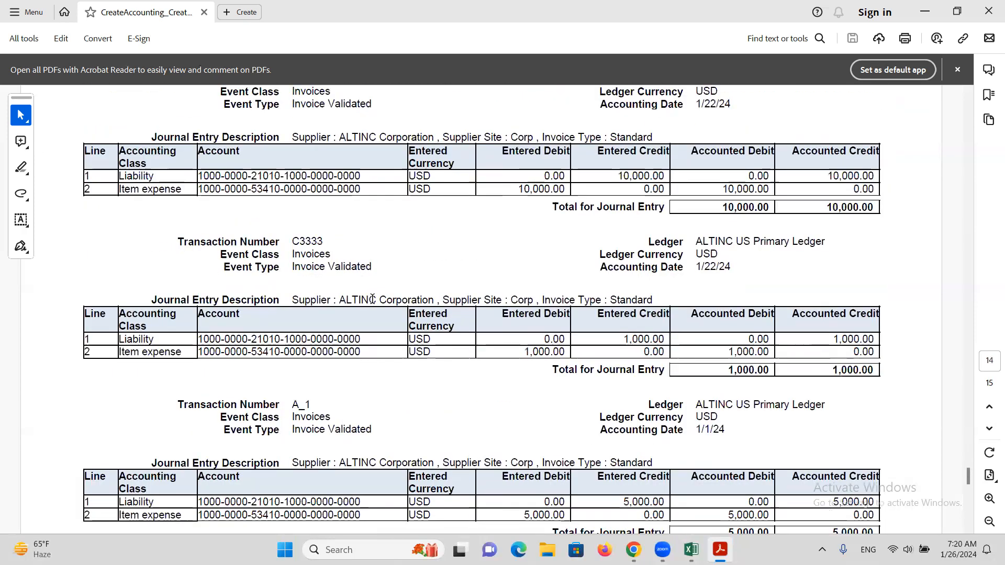
scroll(369, 288, up, 15)
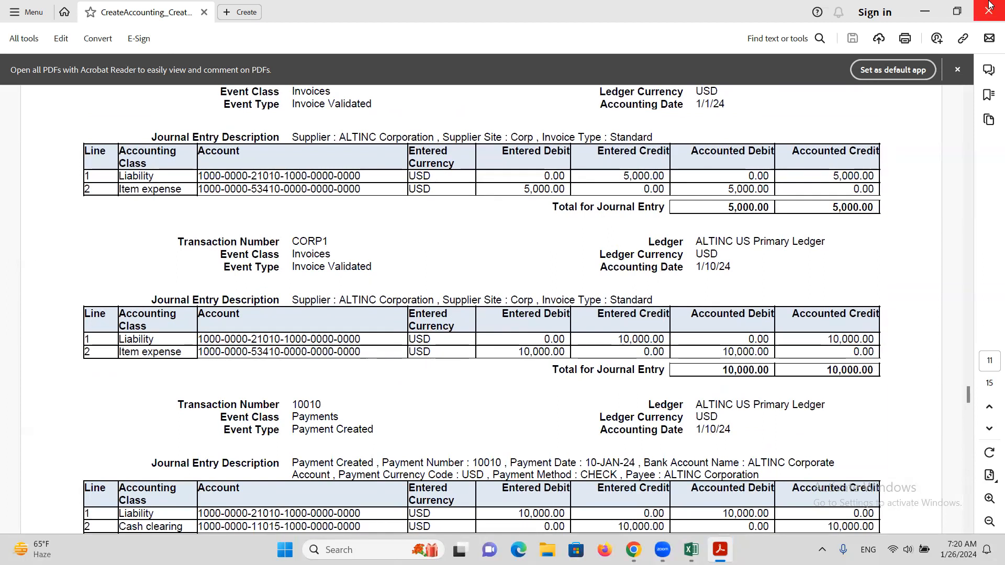
Step: Close the report PDF, return to the open invoice A_1 in the browser and cancel out of editing it
click(989, 11)
click(815, 21)
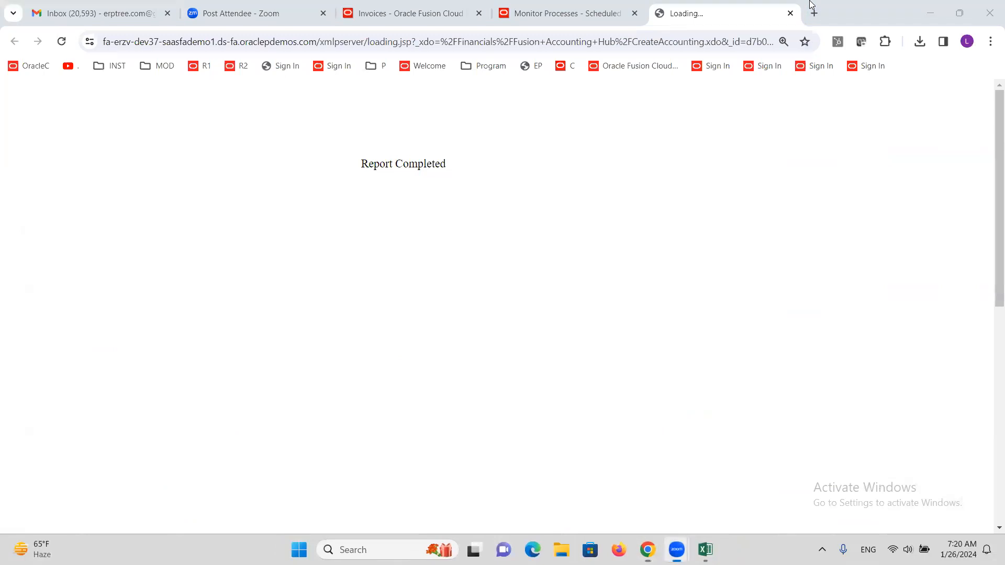
click(438, 21)
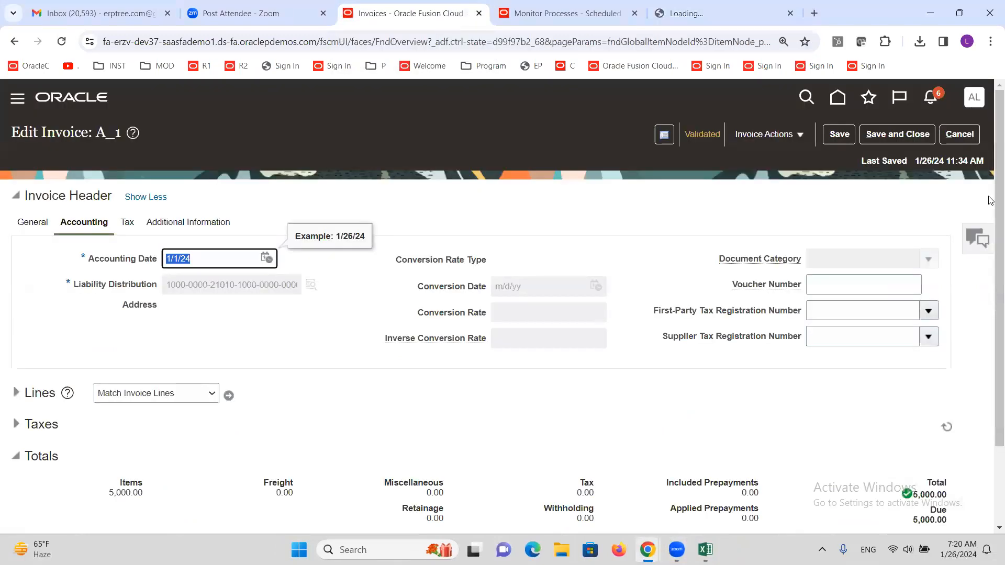
click(960, 134)
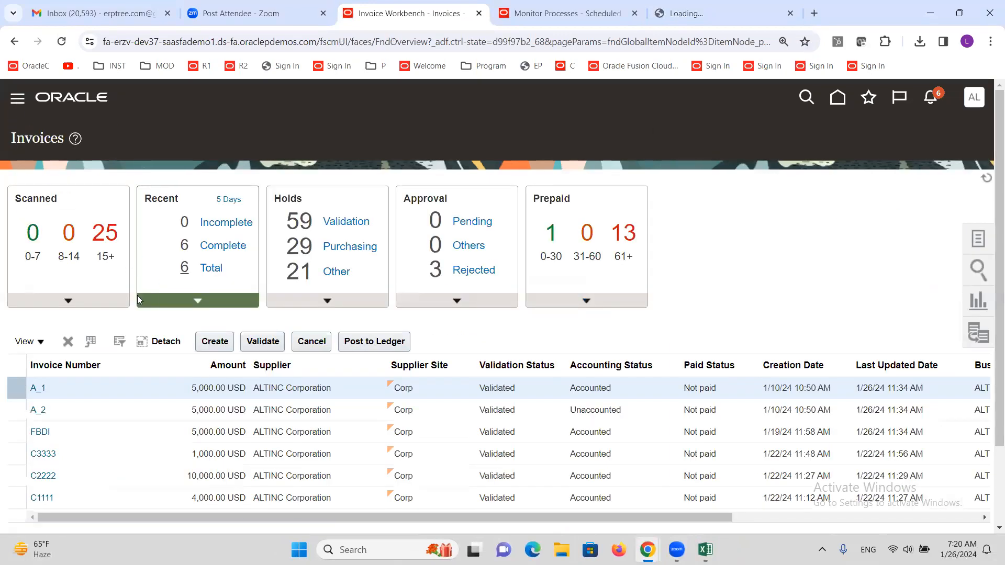
Step: Go to the General Accounting Journals work area and open its Manage Journals task
scroll(140, 331, down, 5)
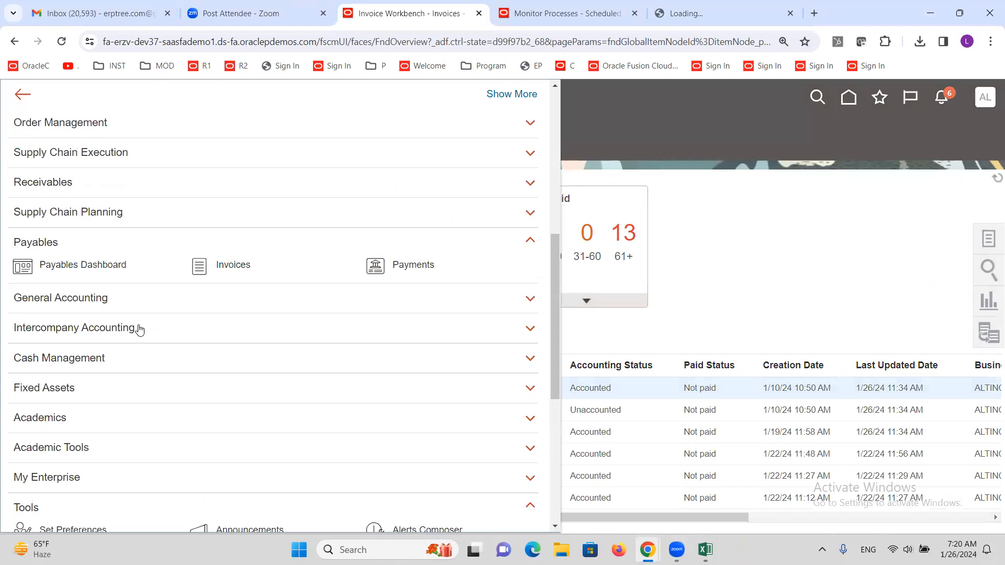
scroll(140, 329, down, 5)
scroll(131, 328, down, 2)
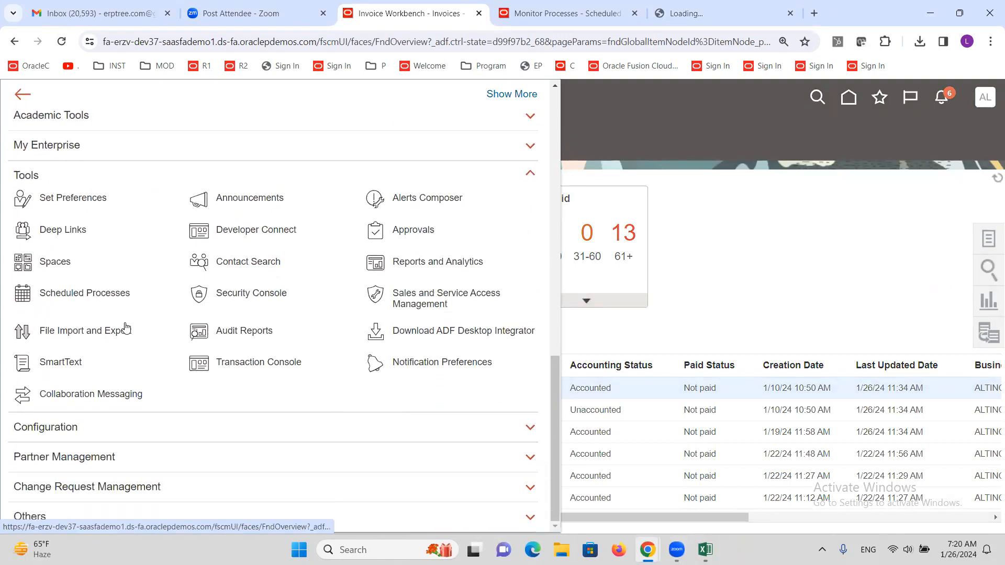
scroll(124, 328, up, 5)
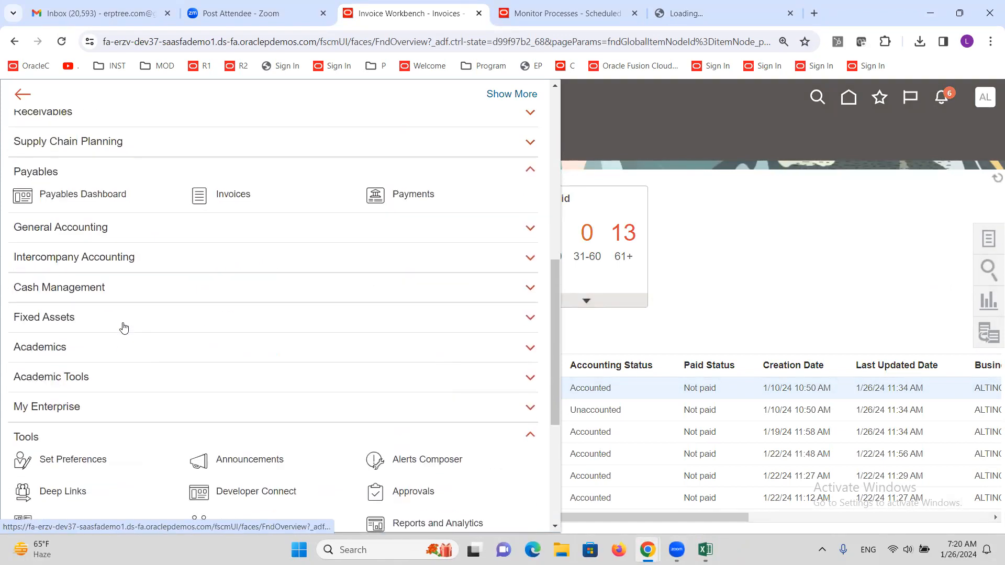
click(74, 226)
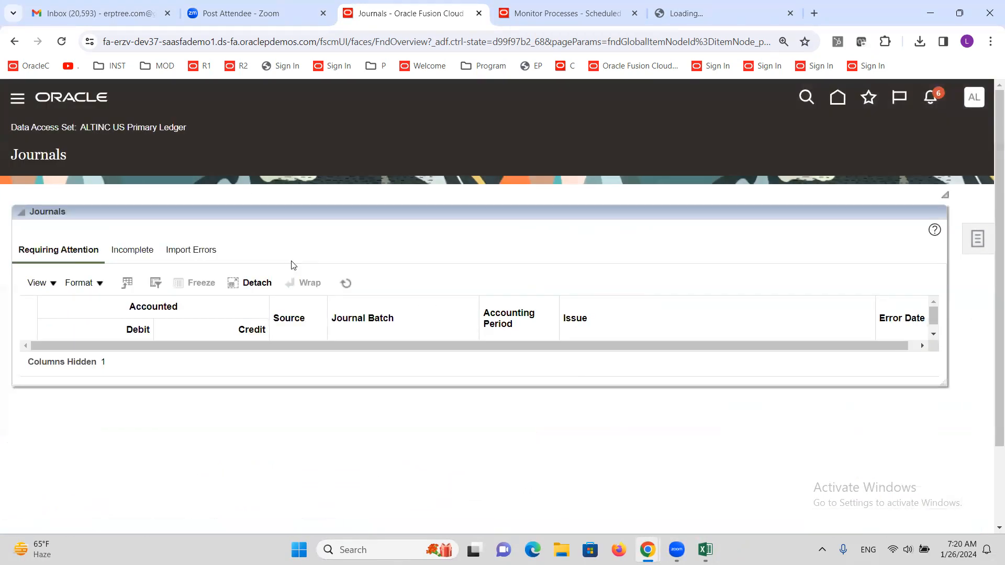
click(978, 239)
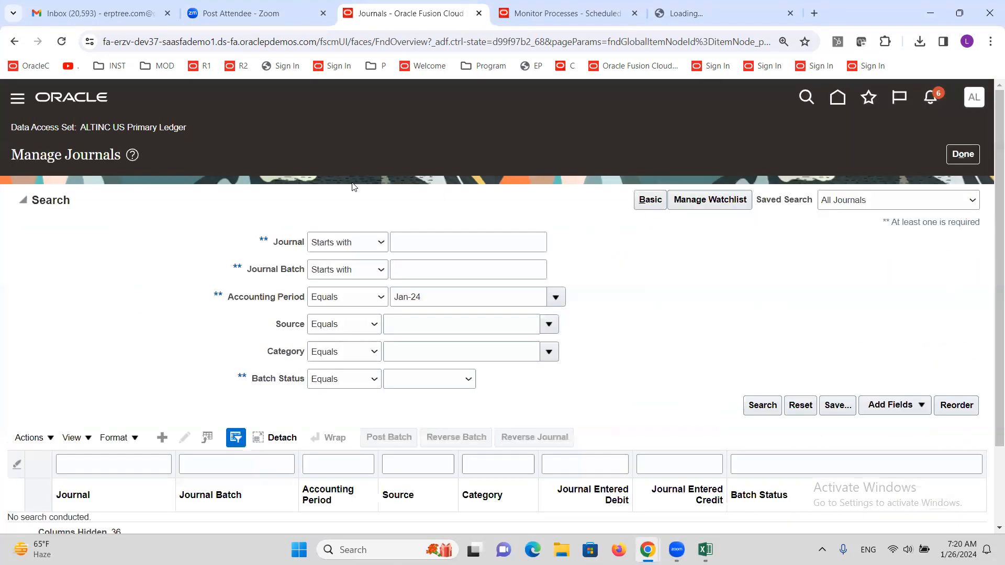
Step: Search for journals with source Payables in accounting period Jan-24
click(453, 321)
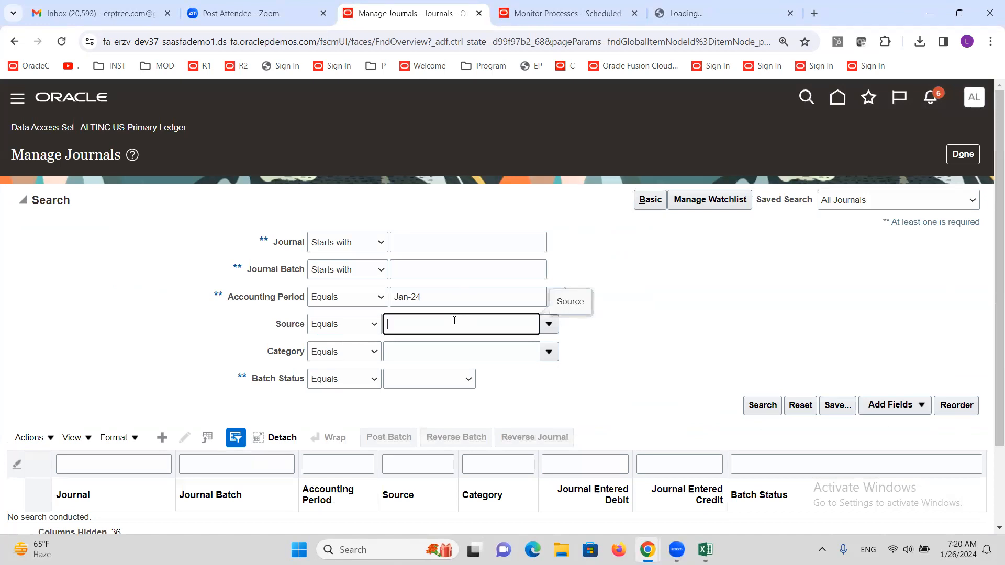
text(paya)
key(Tab)
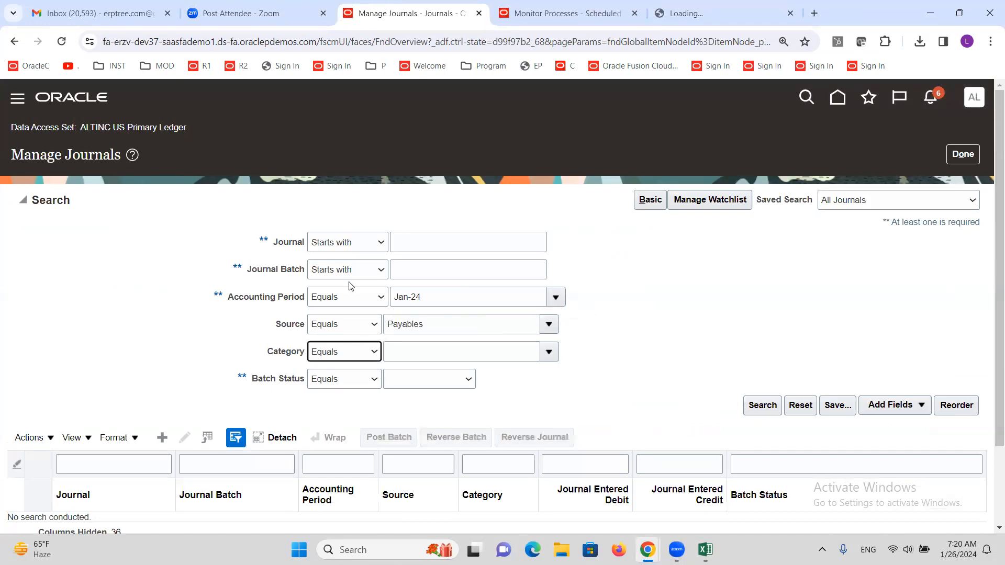
click(760, 408)
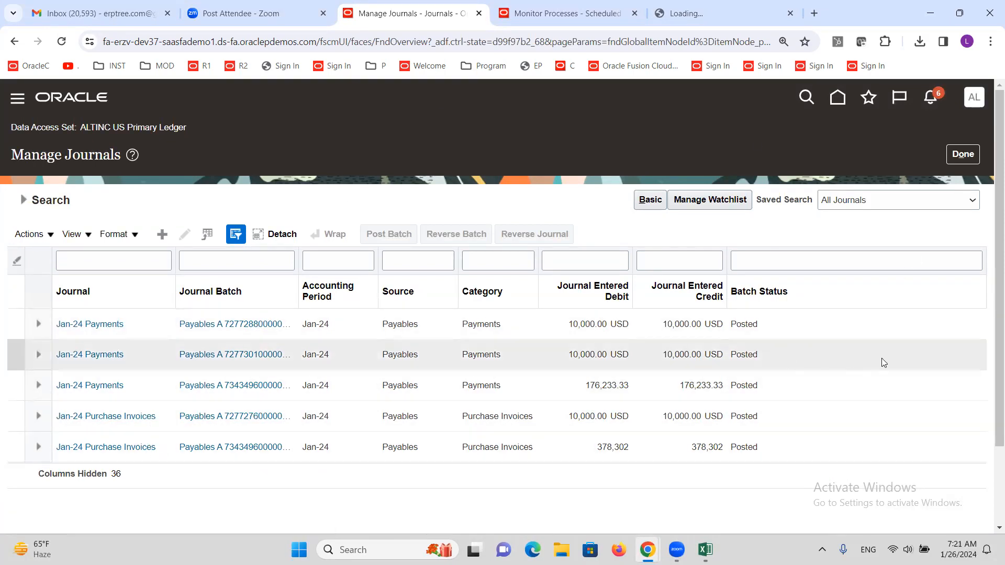
Step: Leave the Manage Journals page and go to the Scheduled Processes work area under Tools
click(962, 155)
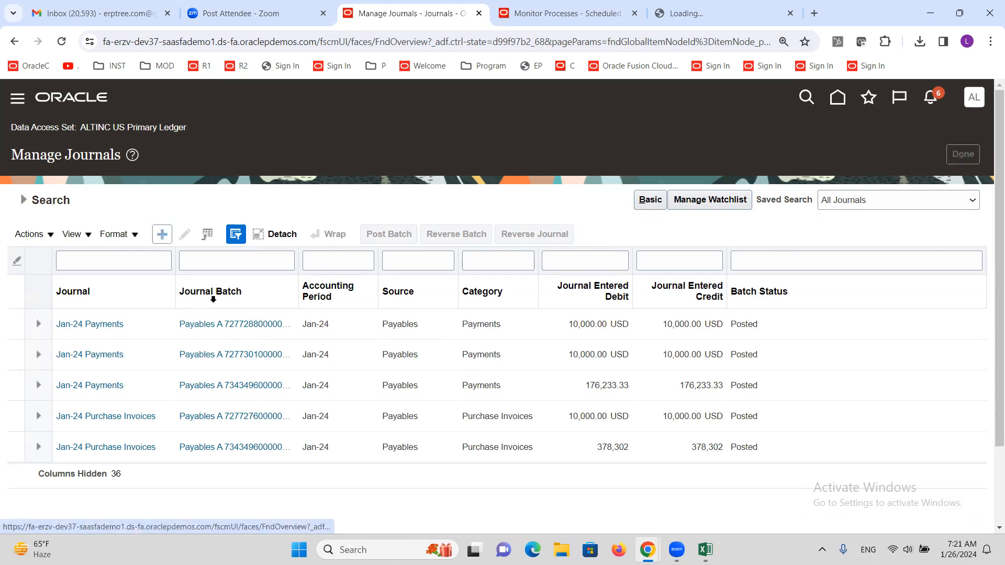
click(17, 97)
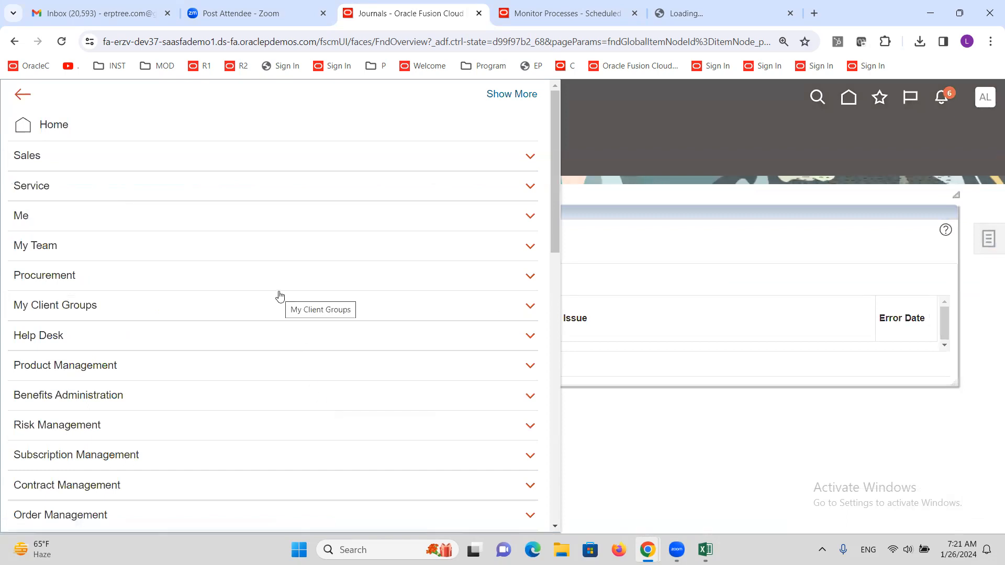
scroll(256, 292, down, 5)
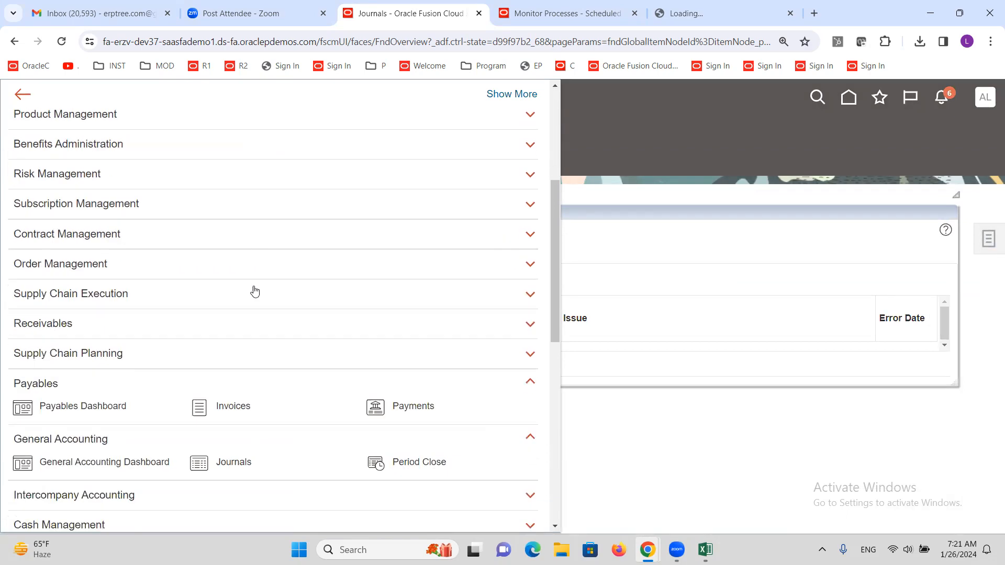
scroll(246, 293, down, 2)
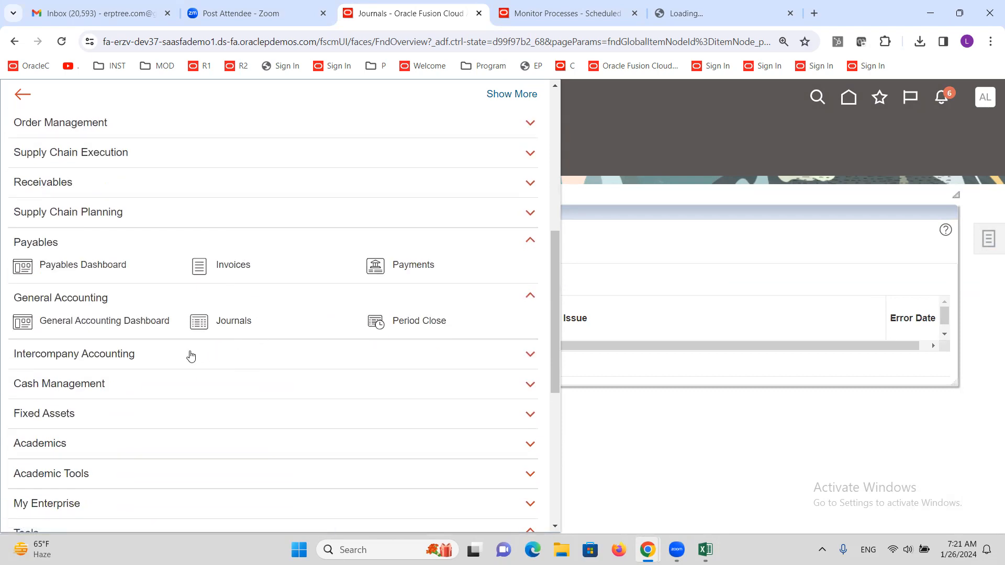
scroll(188, 358, down, 5)
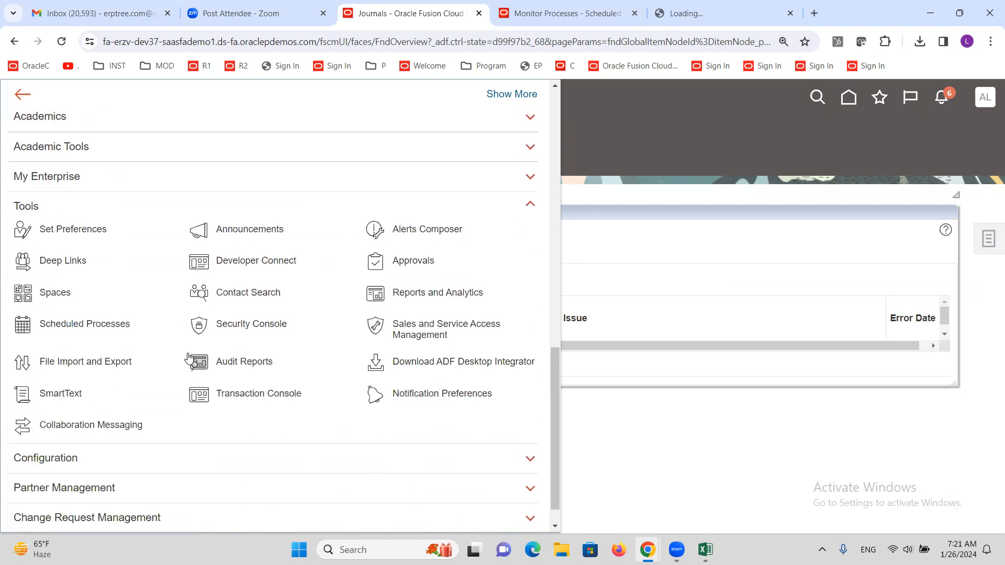
click(84, 324)
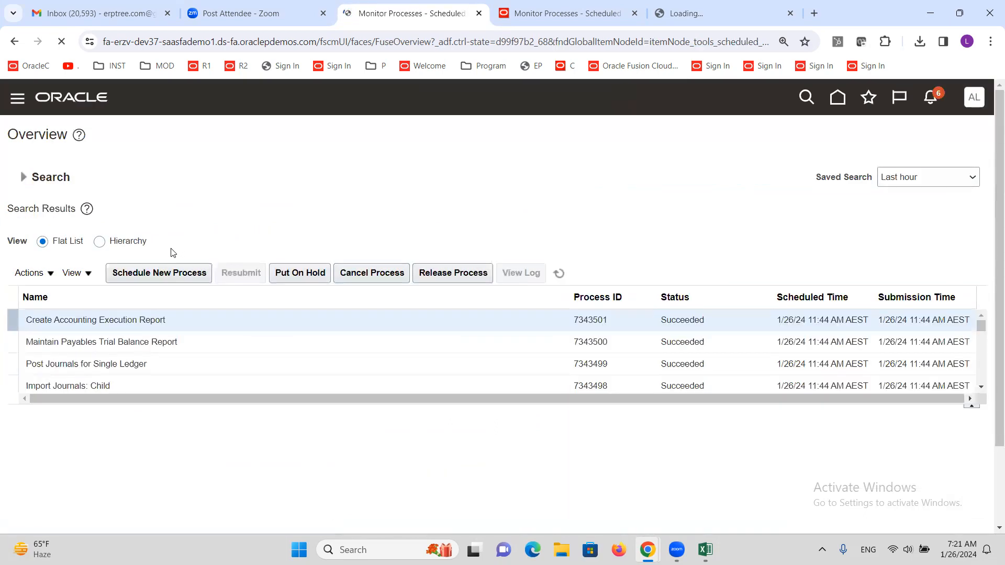
Step: Start scheduling a new job, search the process names for Journal and select Post Subledger Journal Entries
click(162, 279)
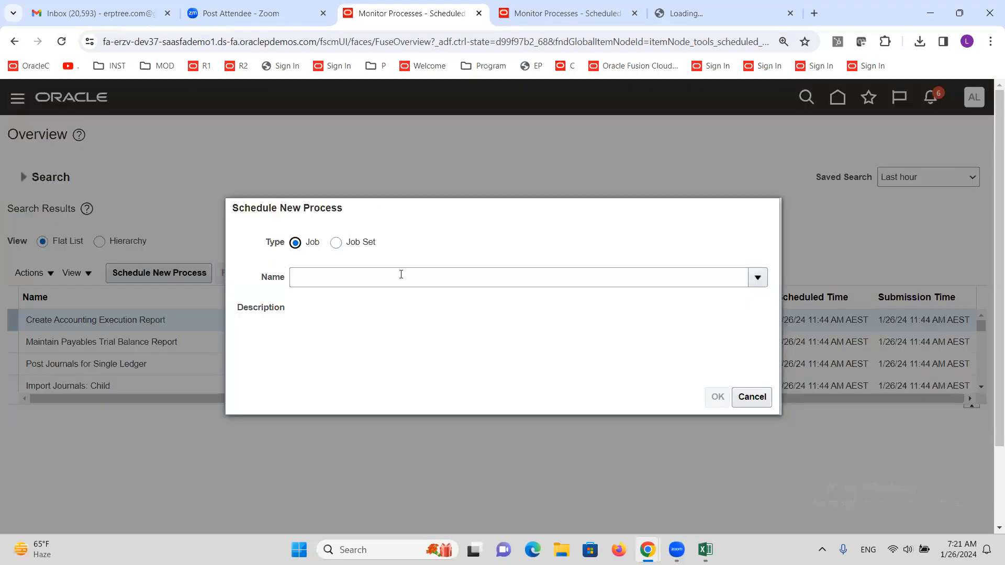
click(401, 274)
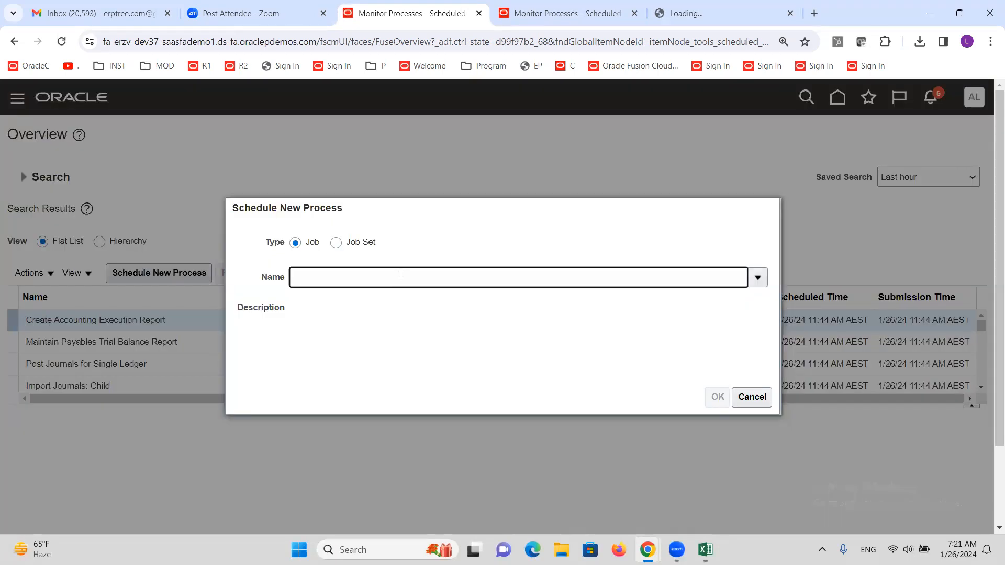
text(Journal)
key(Tab)
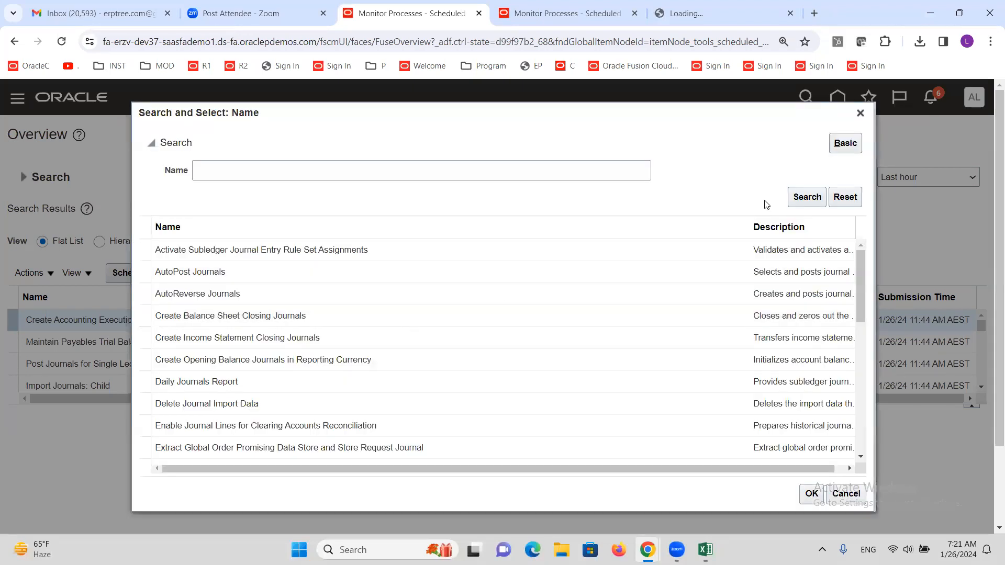
click(859, 296)
drag(859, 295, 888, 429)
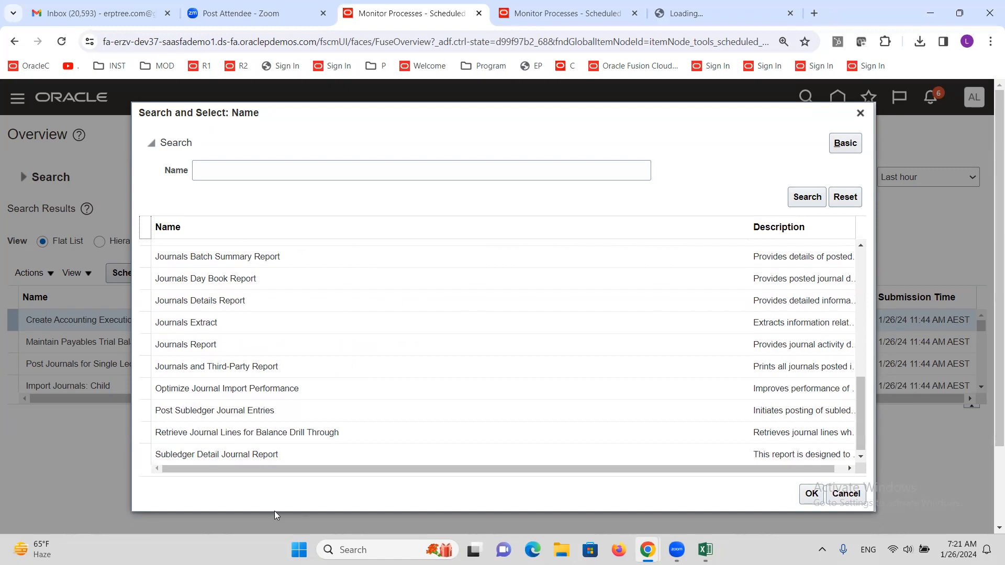
click(246, 411)
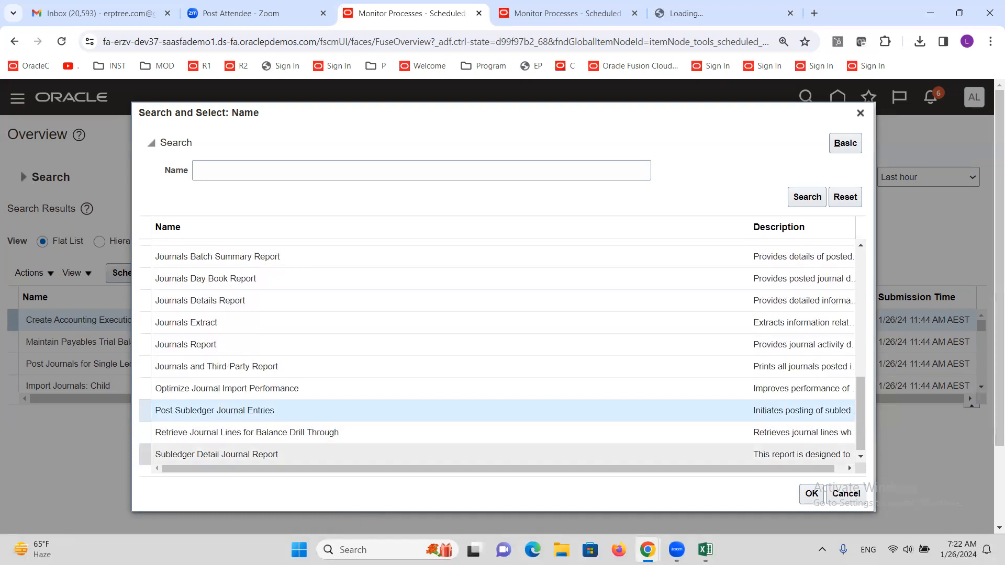
click(806, 495)
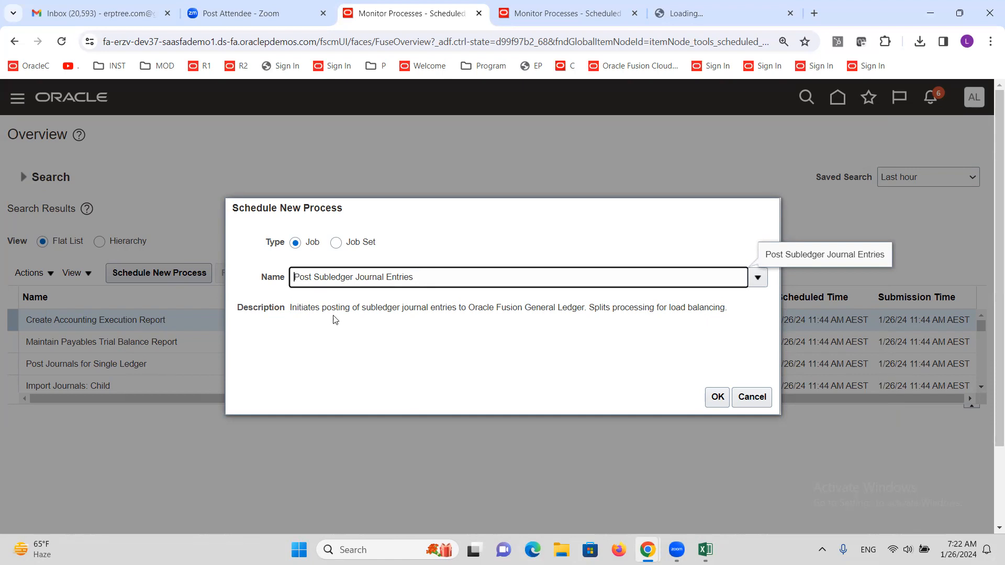
drag(362, 308, 580, 308)
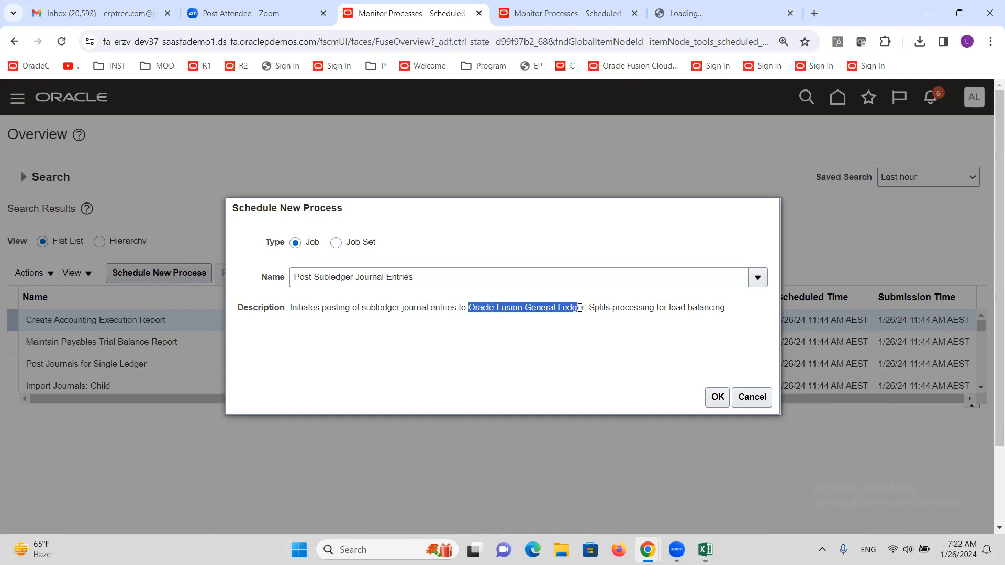
click(520, 351)
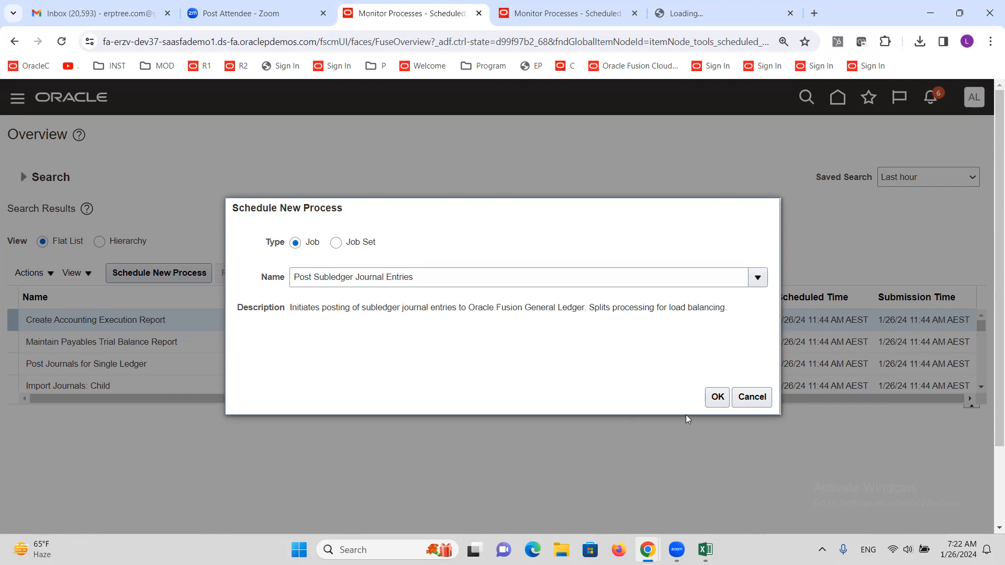
click(717, 398)
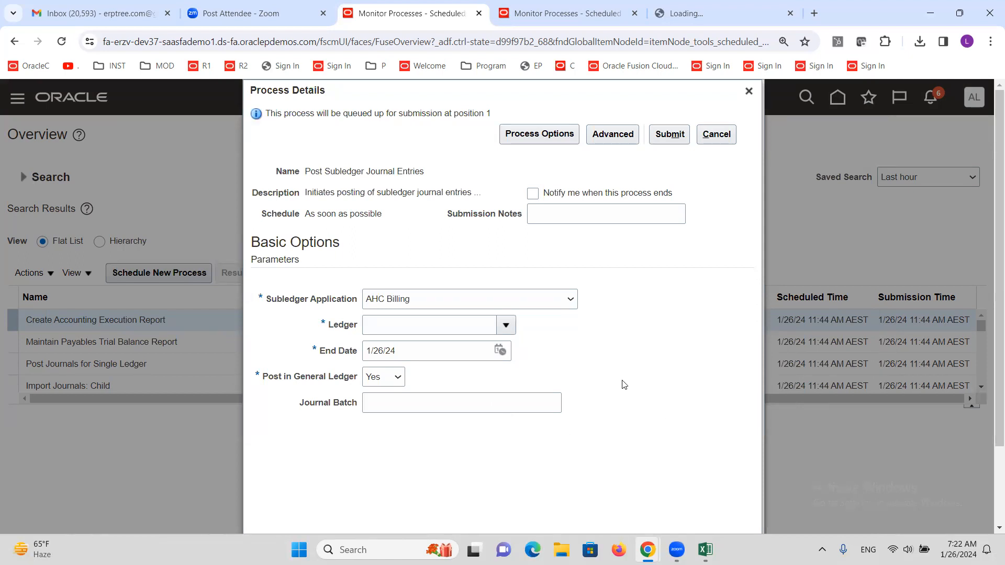
Step: Set the subledger application to Payables and the ledger to ALTINC US Primary Ledger
click(570, 301)
scroll(498, 280, down, 1)
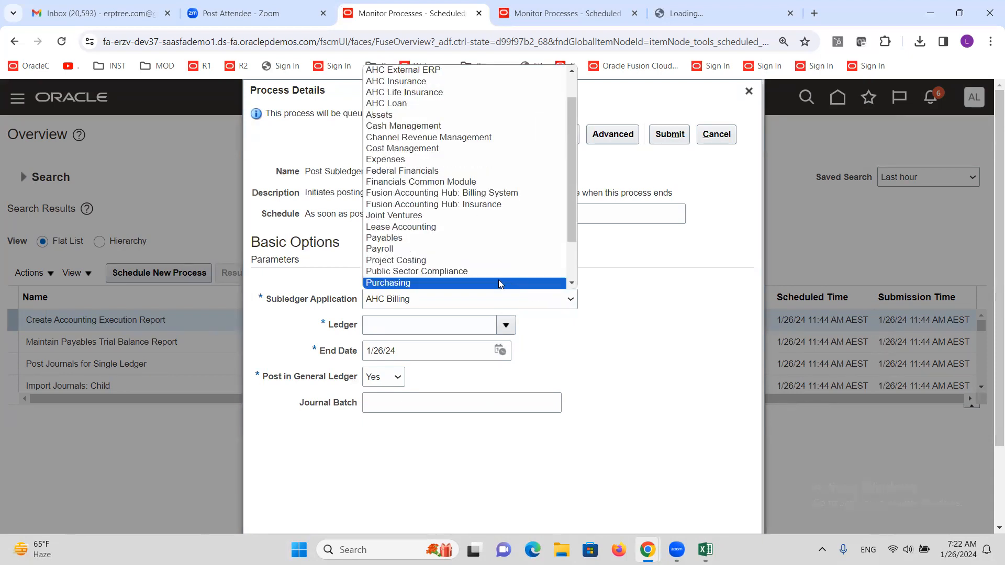
click(429, 238)
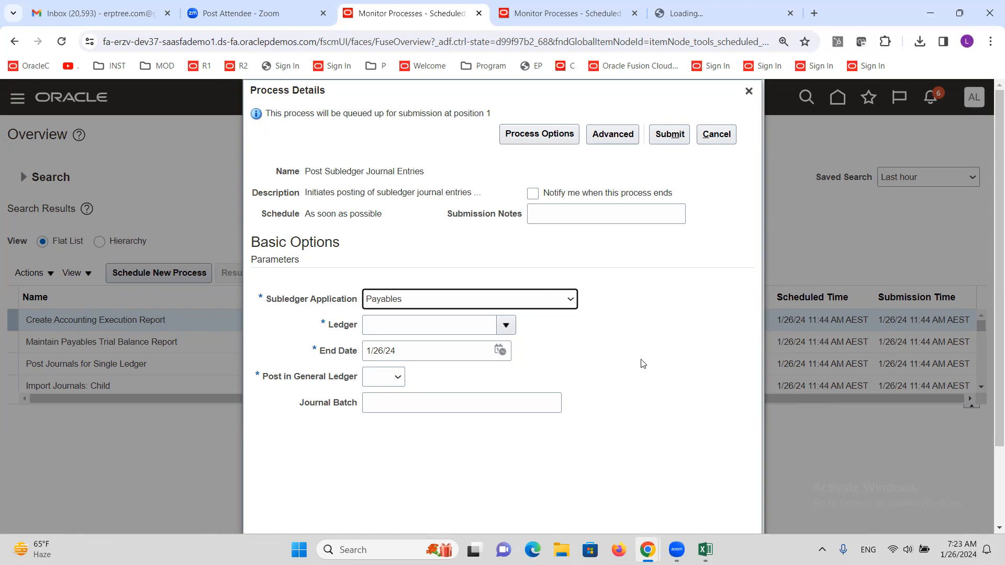
click(429, 324)
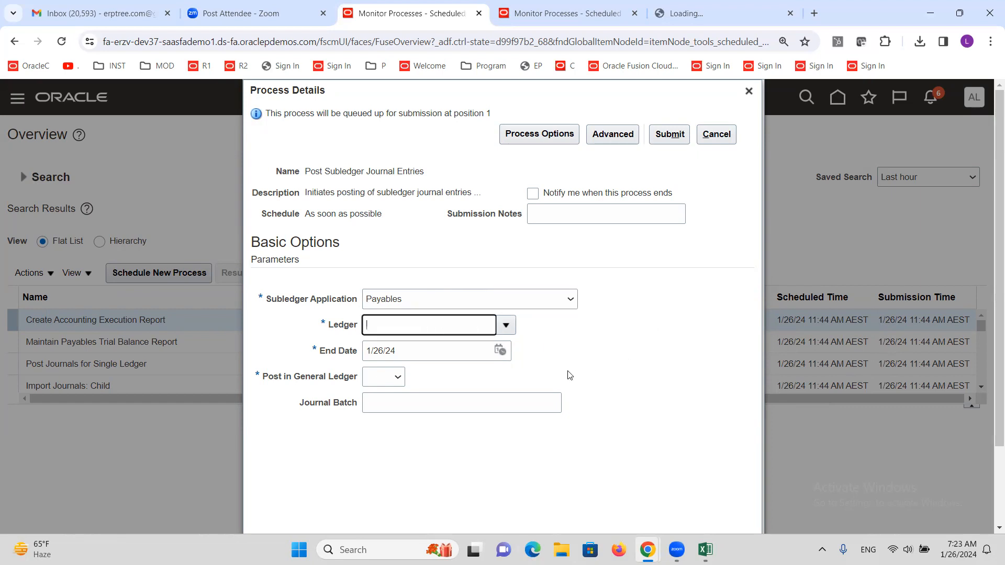
text(alt)
key(Tab)
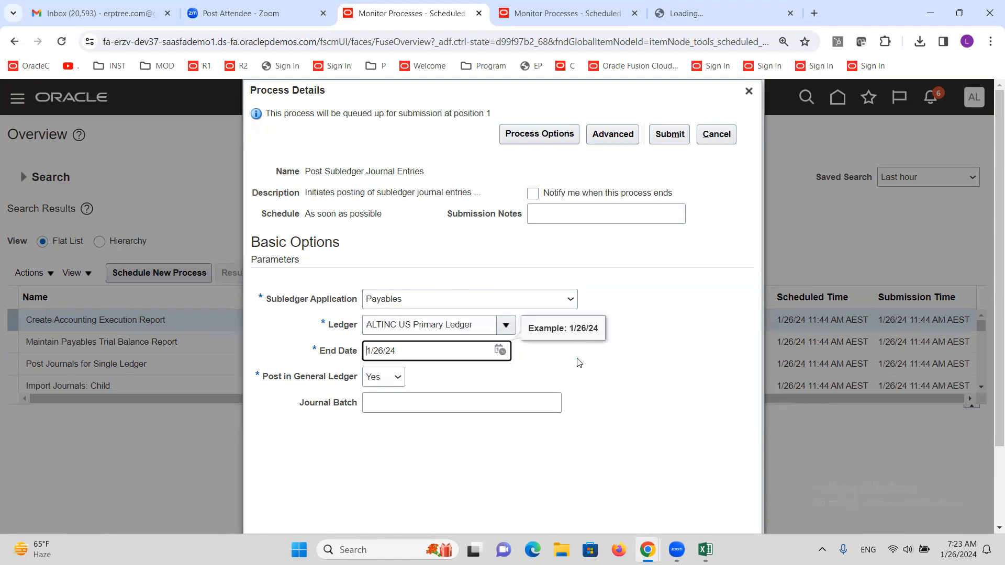
click(595, 384)
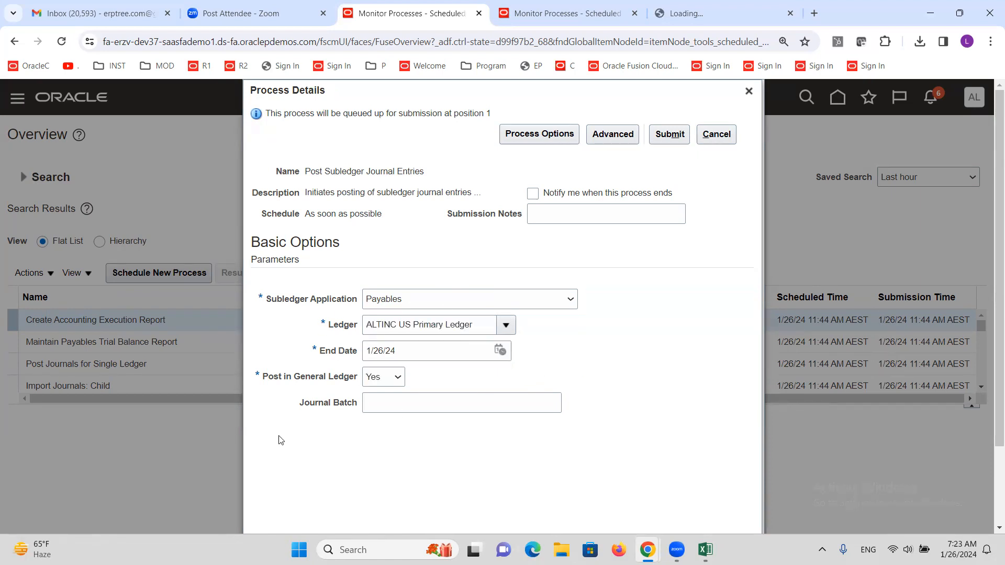
Step: Choose Yes for Post in General Ledger, submit the Post Subledger Journal Entries process and dismiss the confirmation
click(387, 376)
click(389, 404)
click(601, 346)
click(671, 135)
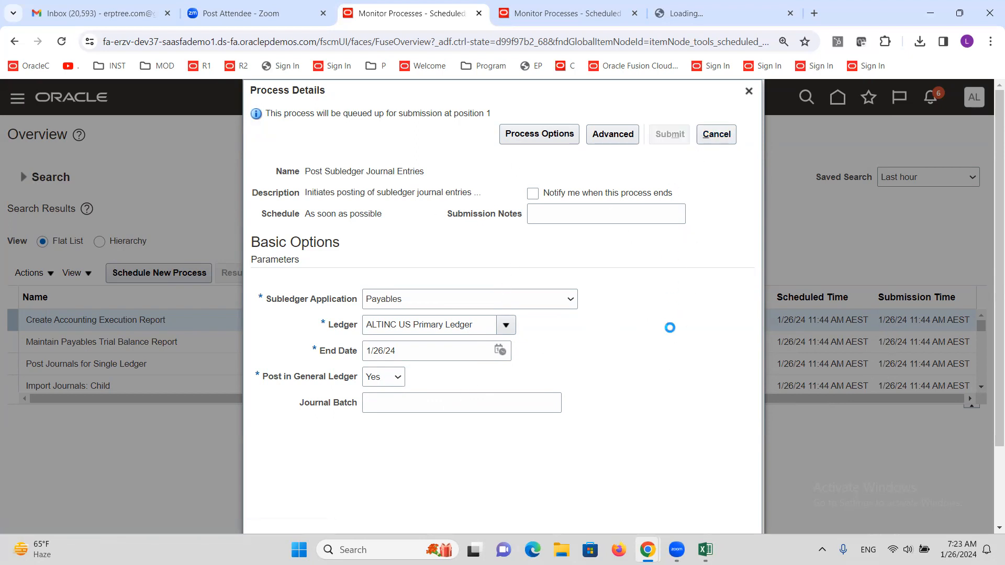
click(666, 232)
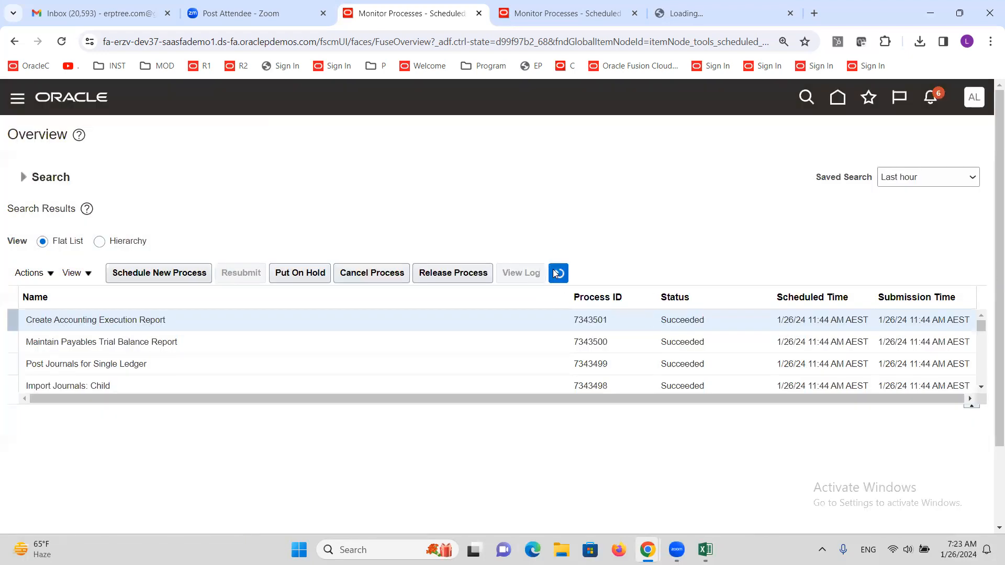
Step: Refresh the scheduled processes list repeatedly to monitor the status of Post Subledger Journal Entries and its subprocess
click(558, 272)
click(558, 272)
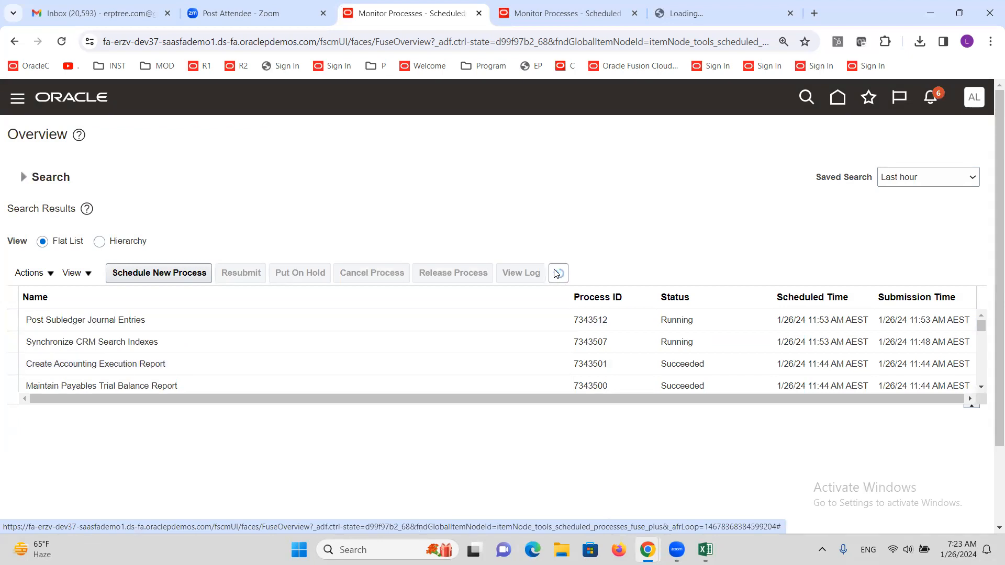
click(557, 273)
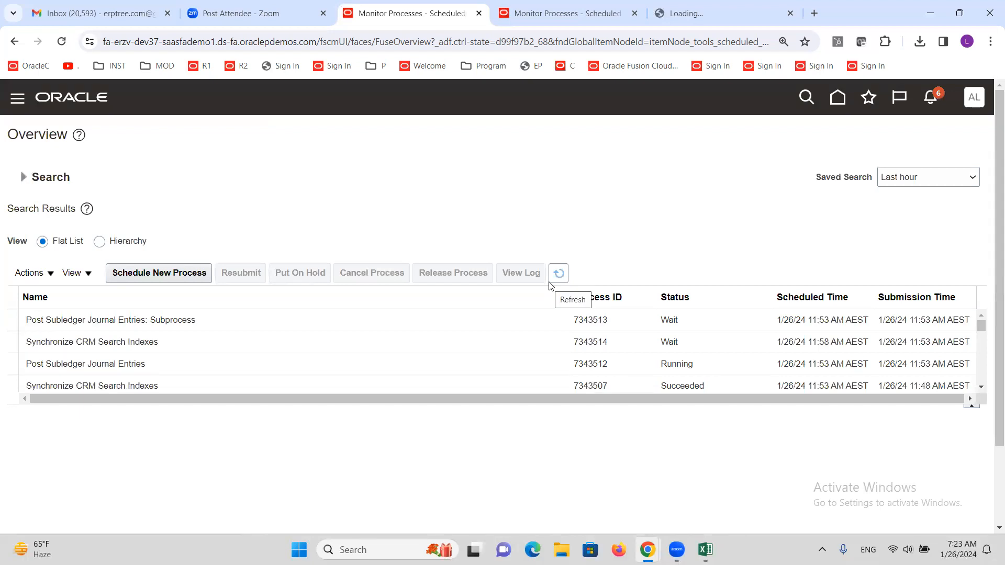
click(559, 274)
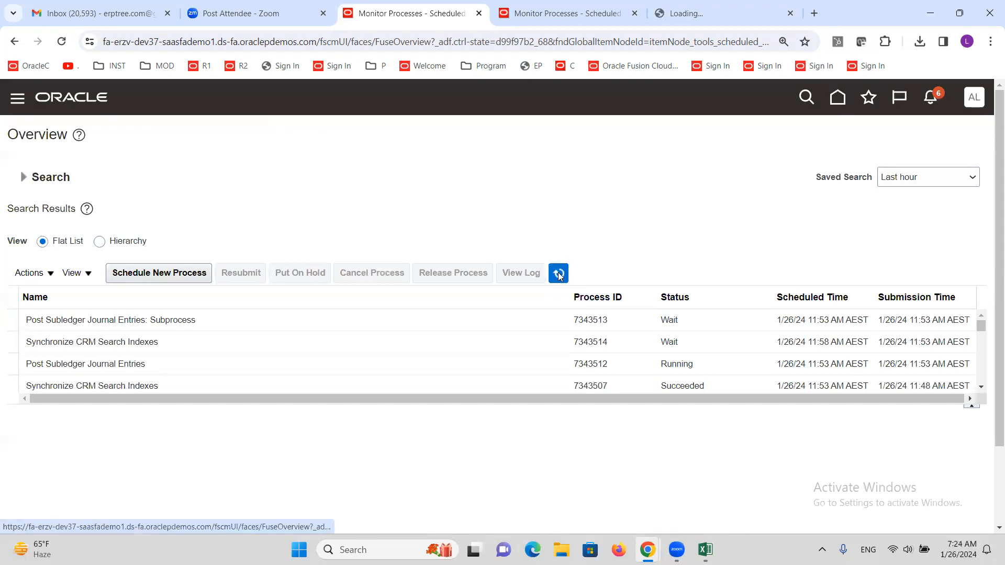
click(559, 277)
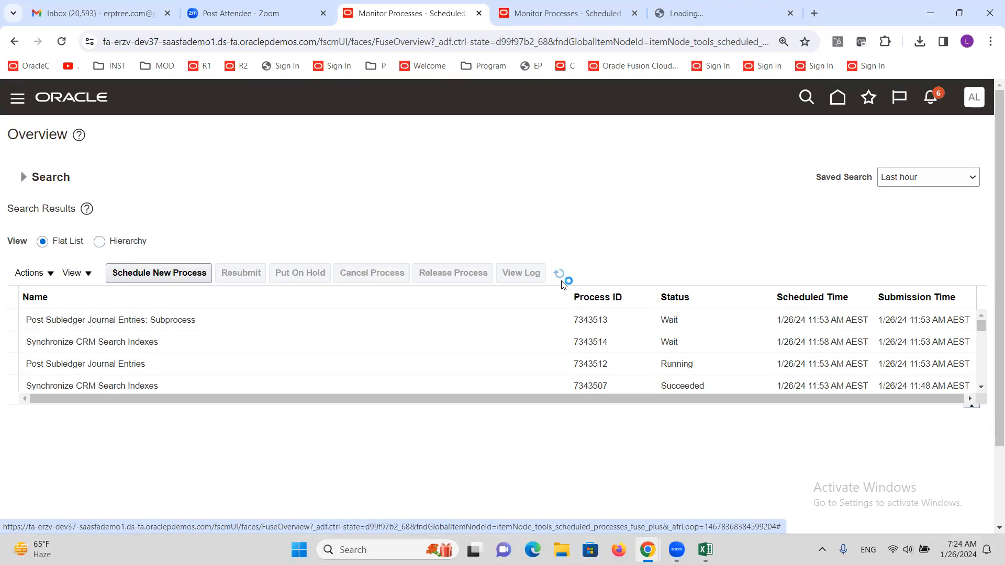
click(560, 281)
click(560, 281)
click(560, 281)
click(560, 282)
click(561, 282)
click(560, 281)
click(560, 282)
click(559, 281)
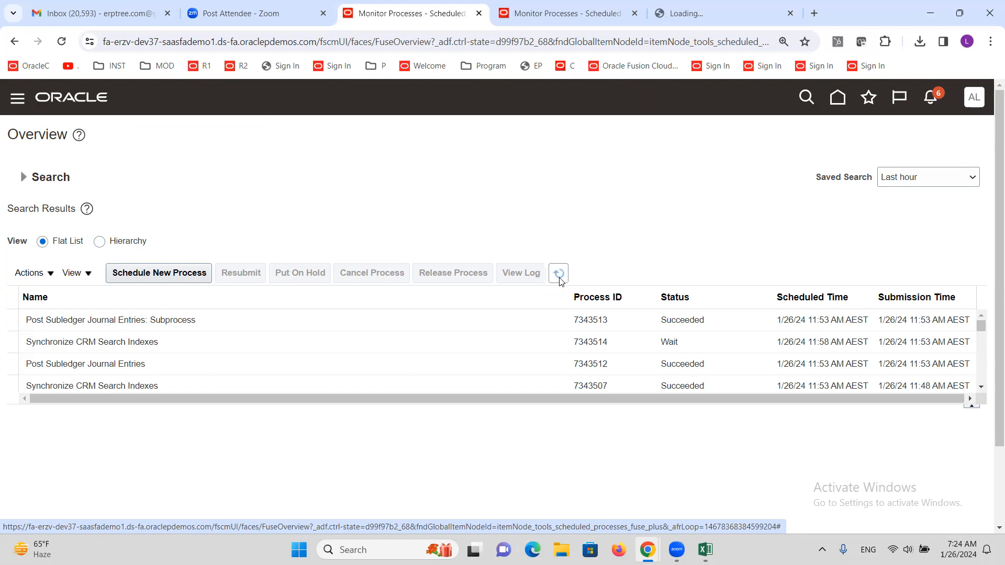
click(559, 273)
click(558, 273)
click(561, 278)
click(560, 278)
click(561, 276)
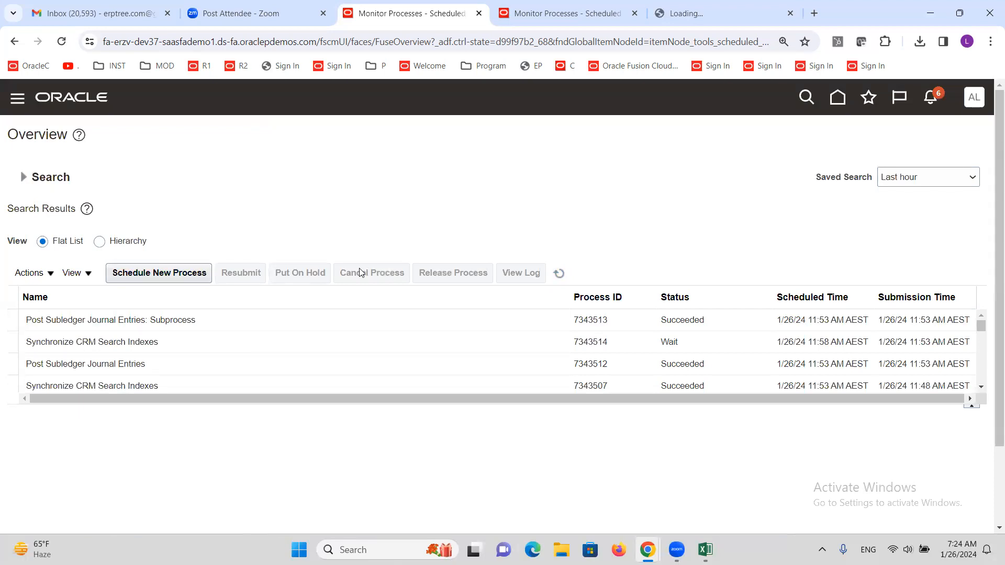
Step: Return to the General Accounting Journals work area and open the Manage Journals task
click(17, 107)
scroll(231, 215, down, 4)
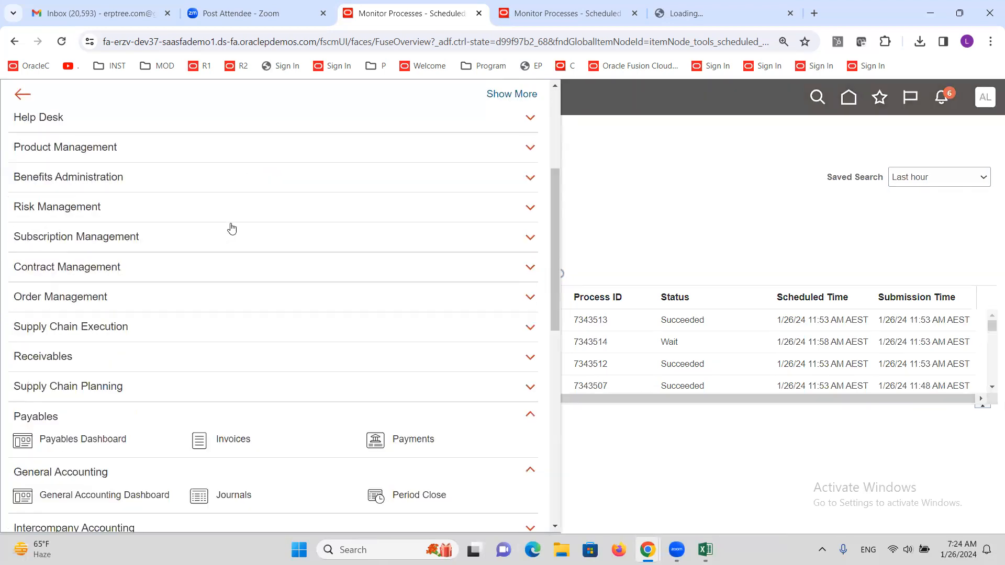
scroll(232, 229, down, 8)
scroll(231, 226, down, 2)
scroll(231, 225, up, 4)
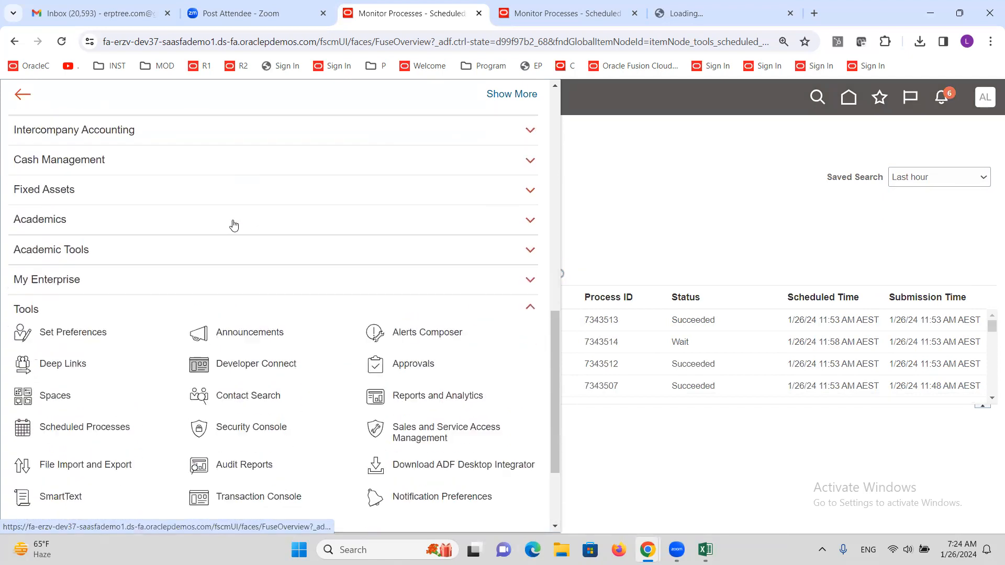
click(232, 159)
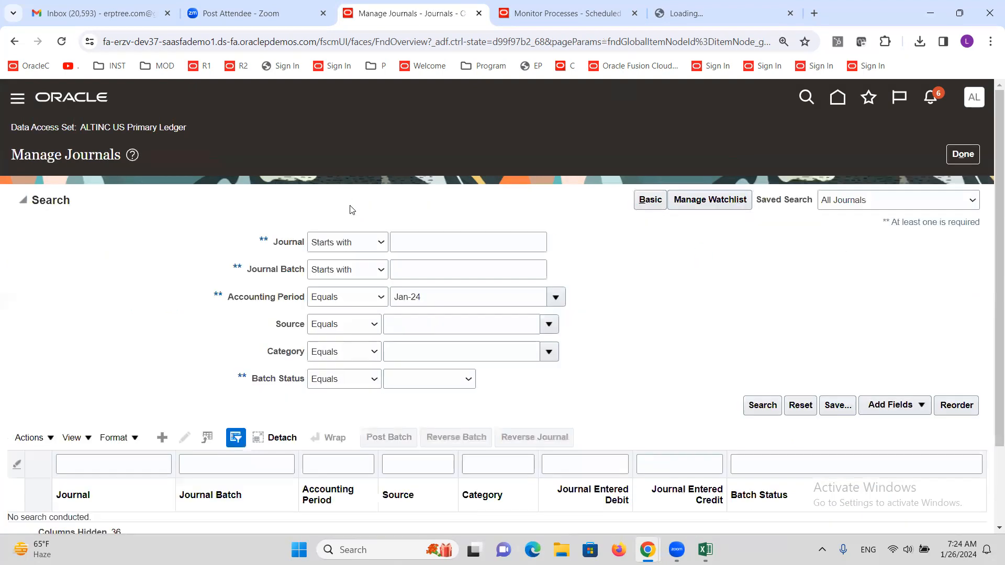
Step: Search the Jan-24 journals for source Payables, then expand the search criteria again
click(461, 326)
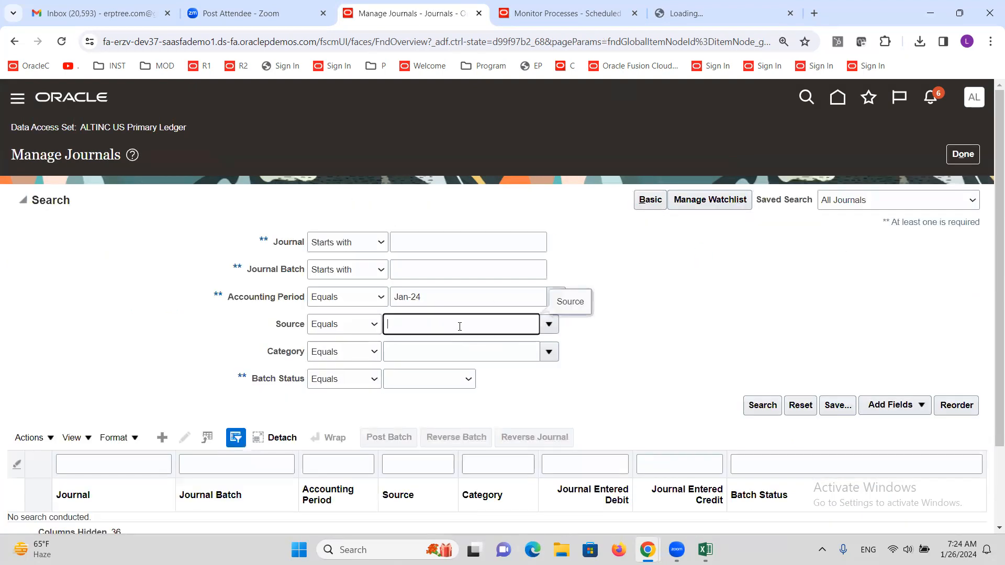
text(payable)
key(Tab)
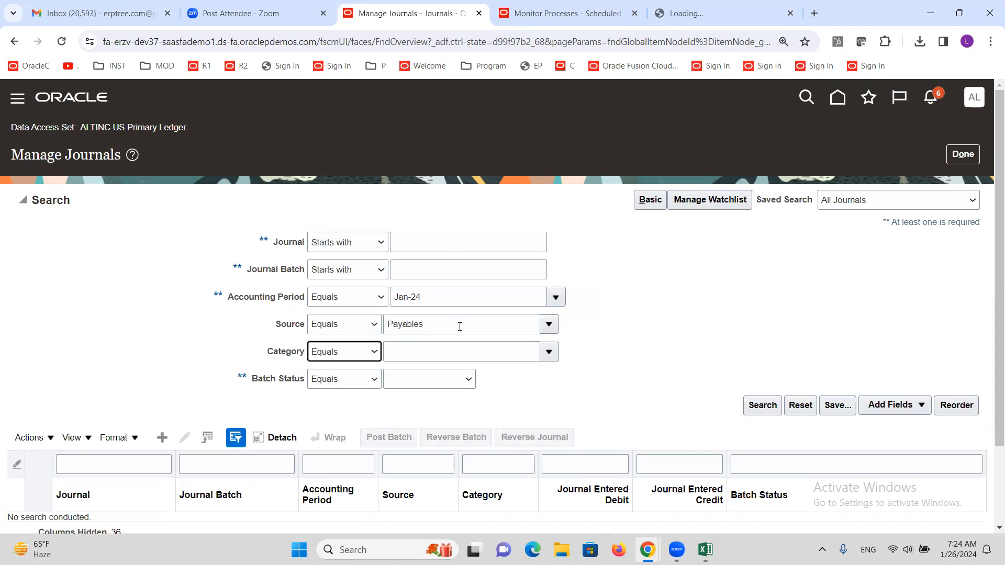
click(754, 406)
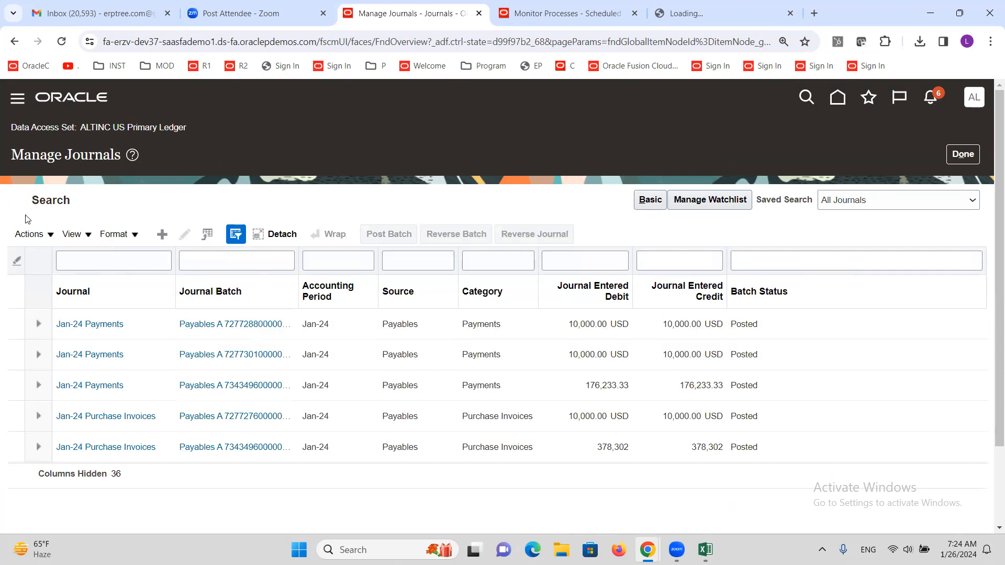
click(22, 200)
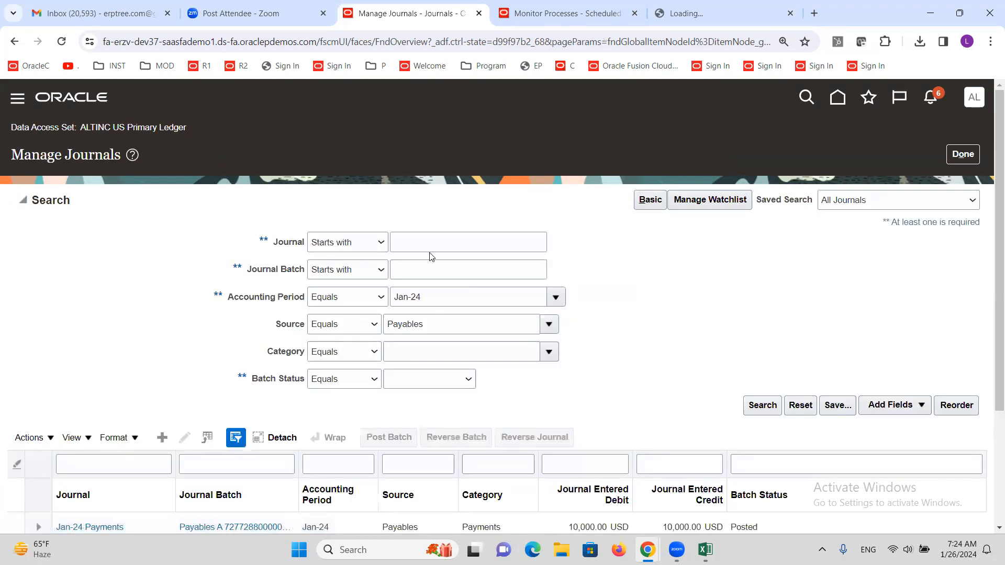
Step: Rerun the Jan-24 Payables journal search, then switch to Scheduled Processes and refresh the process list
click(762, 404)
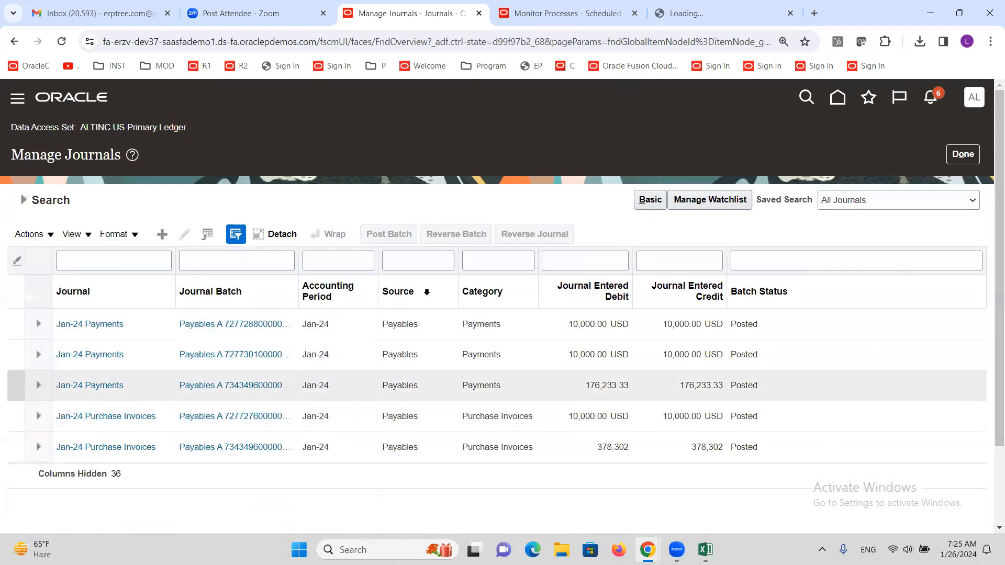
click(571, 14)
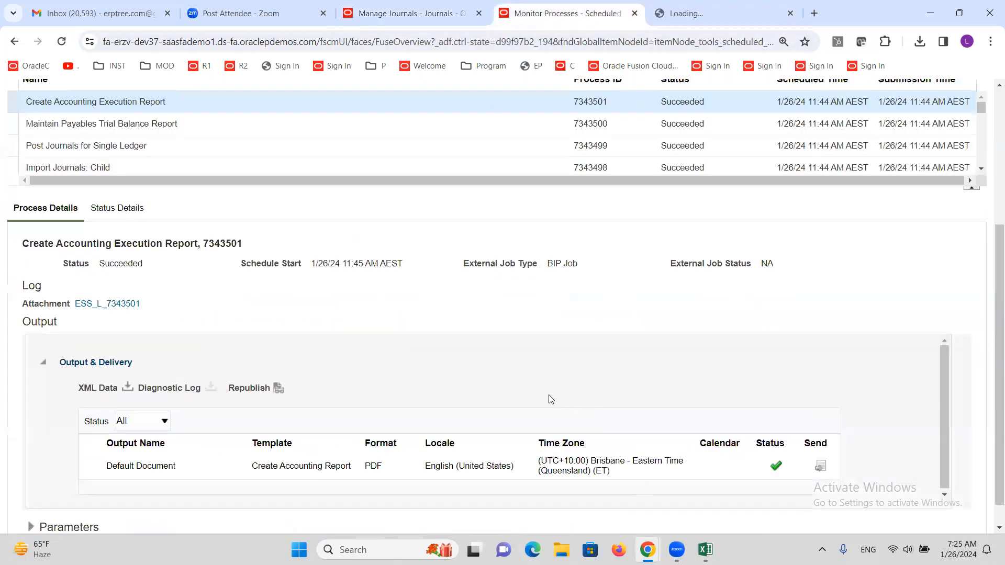
scroll(552, 400, up, 4)
click(560, 276)
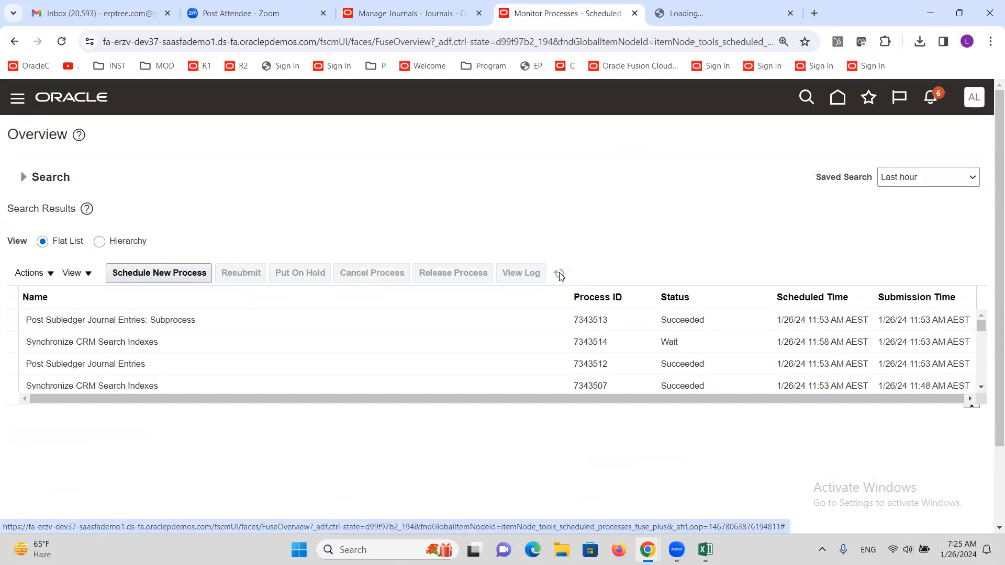
click(560, 274)
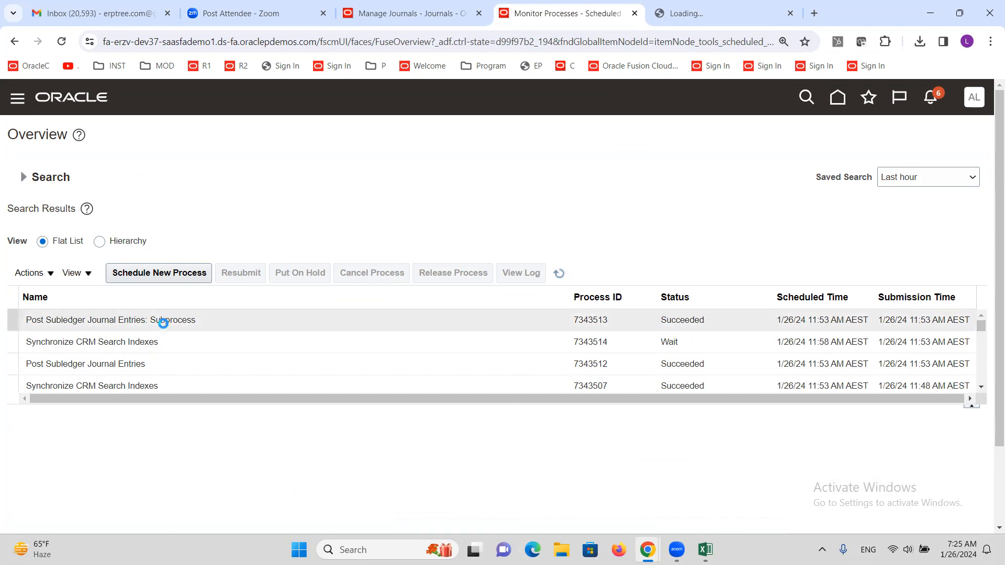
Step: Examine the process details of Post Subledger Journal Entries and its subprocess, refreshing the process list in between
click(163, 319)
click(163, 361)
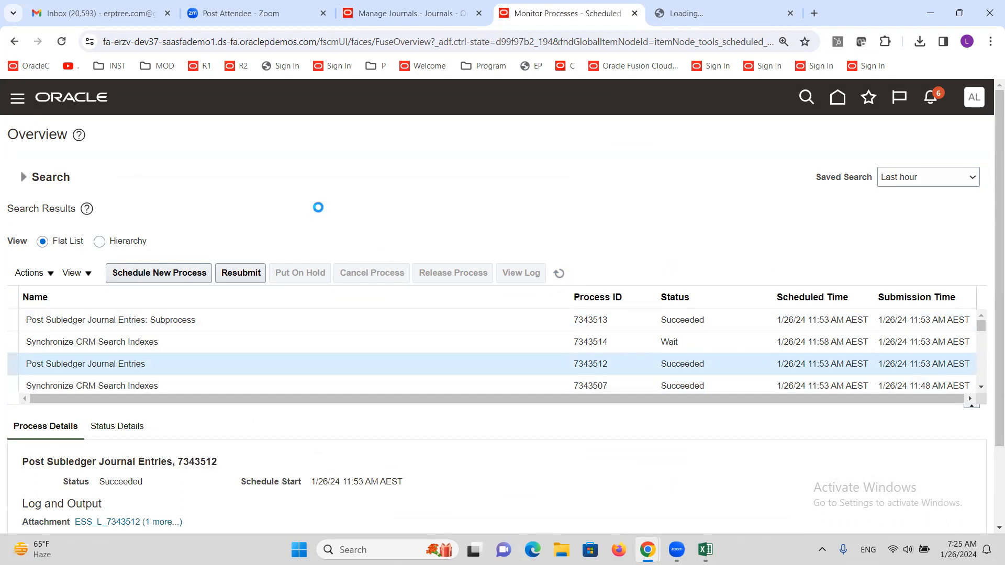
scroll(322, 210, down, 2)
scroll(221, 278, up, 2)
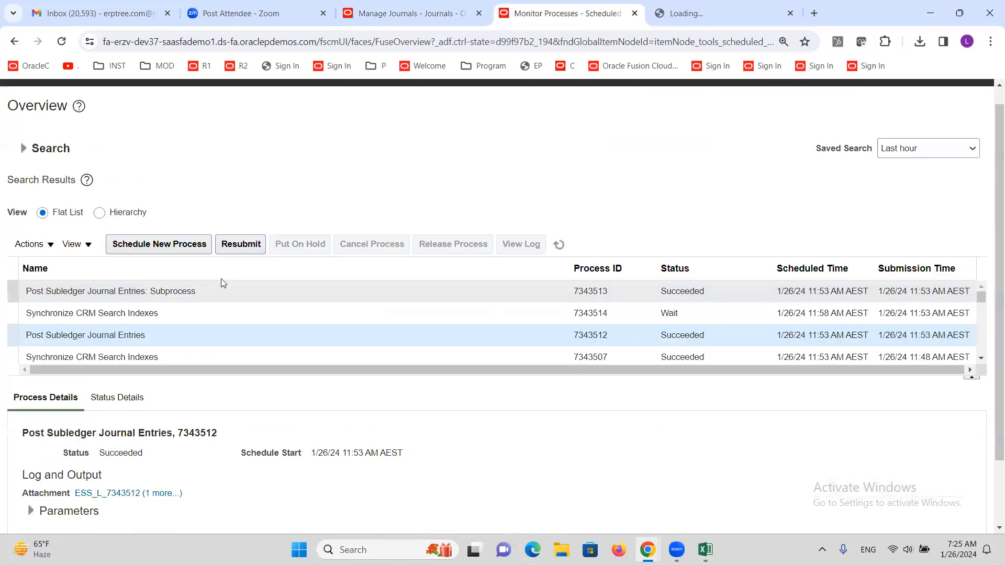
click(205, 321)
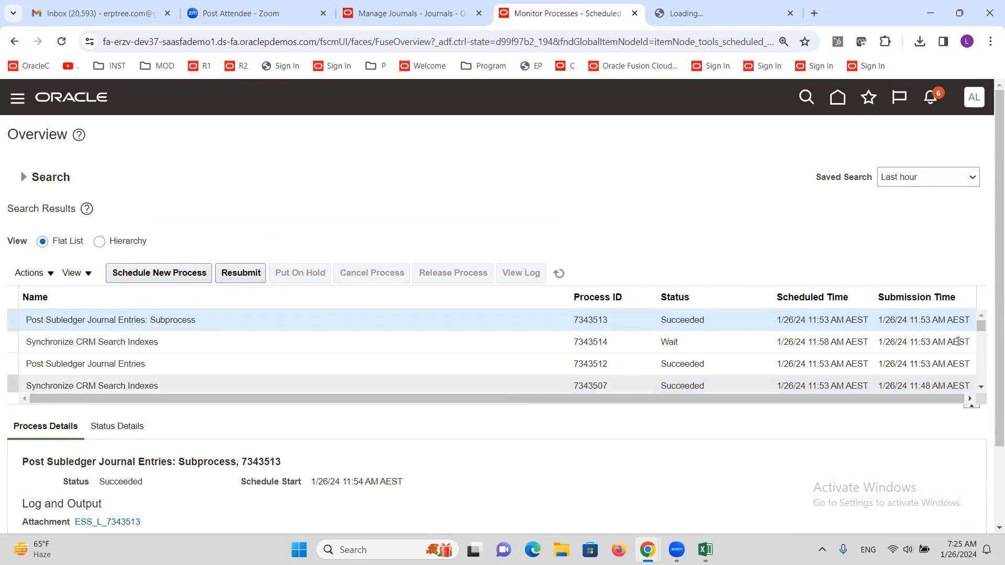
click(559, 273)
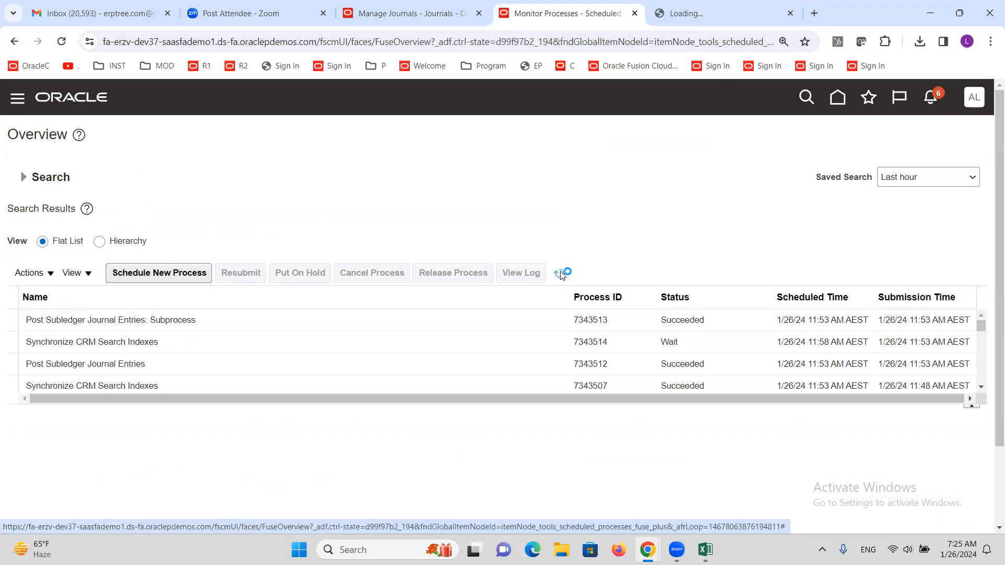
click(113, 321)
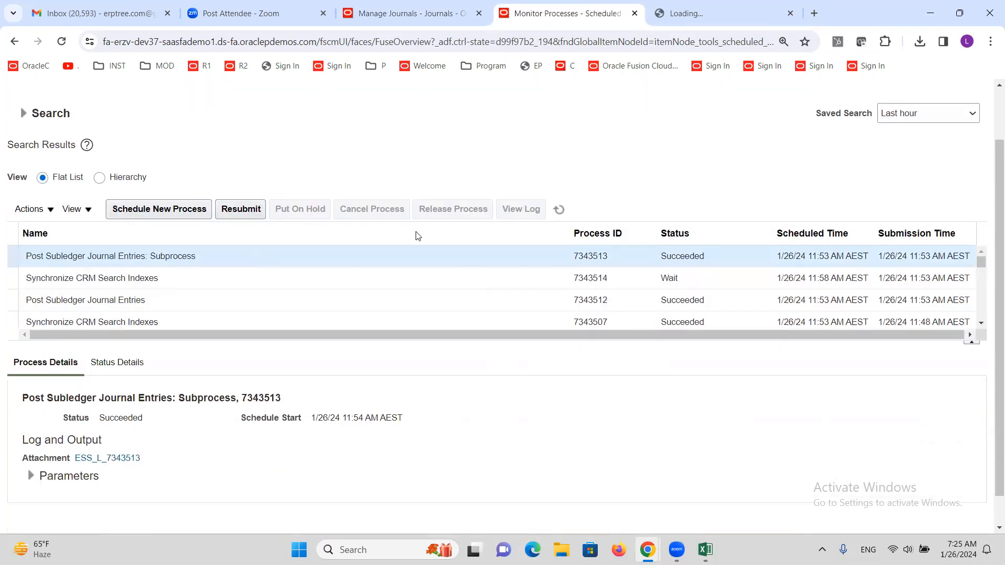
scroll(419, 233, down, 2)
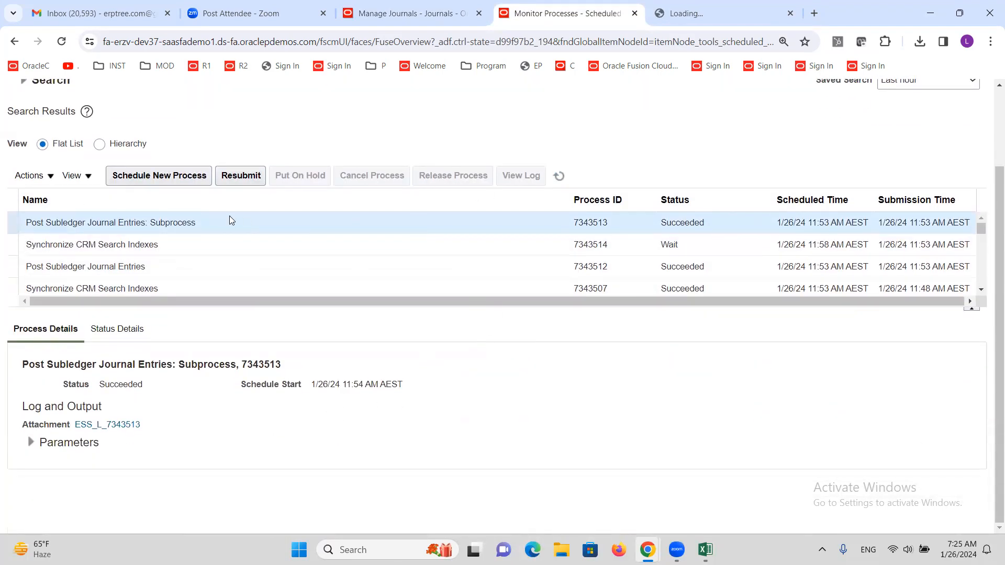
Step: View the attachments of the Post Subledger Journal Entries process, then refresh the list and display its subprocess details
click(155, 268)
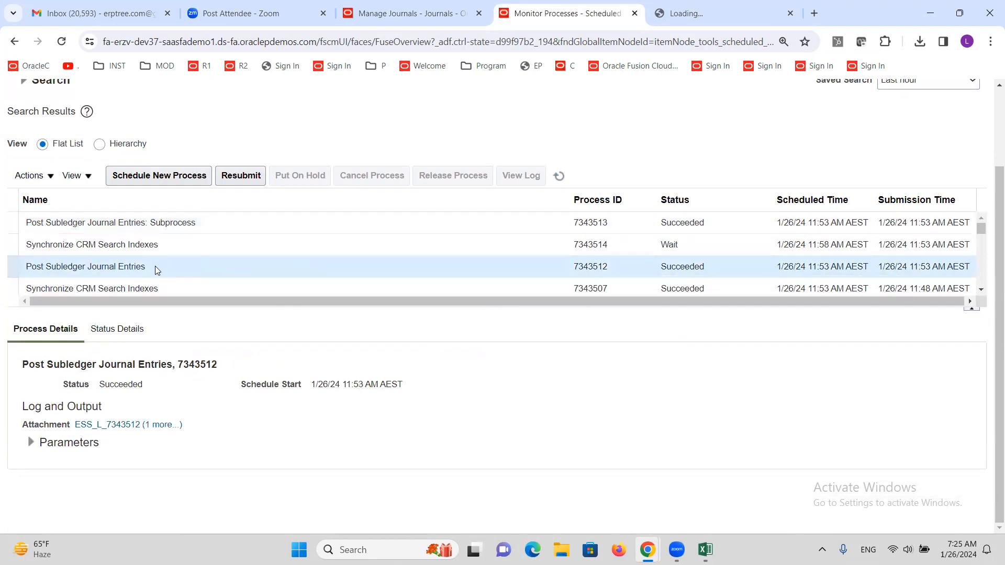
click(164, 425)
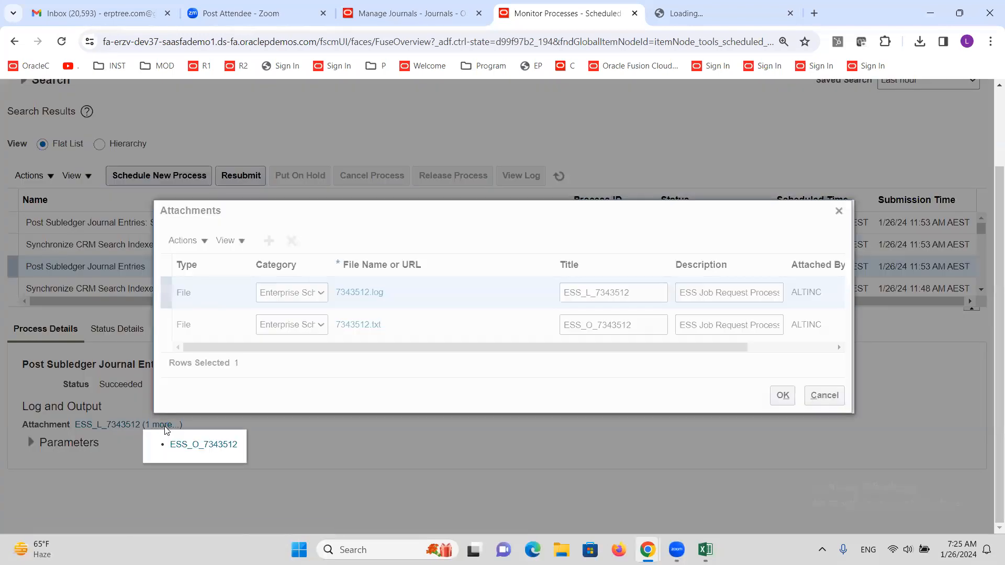
click(840, 212)
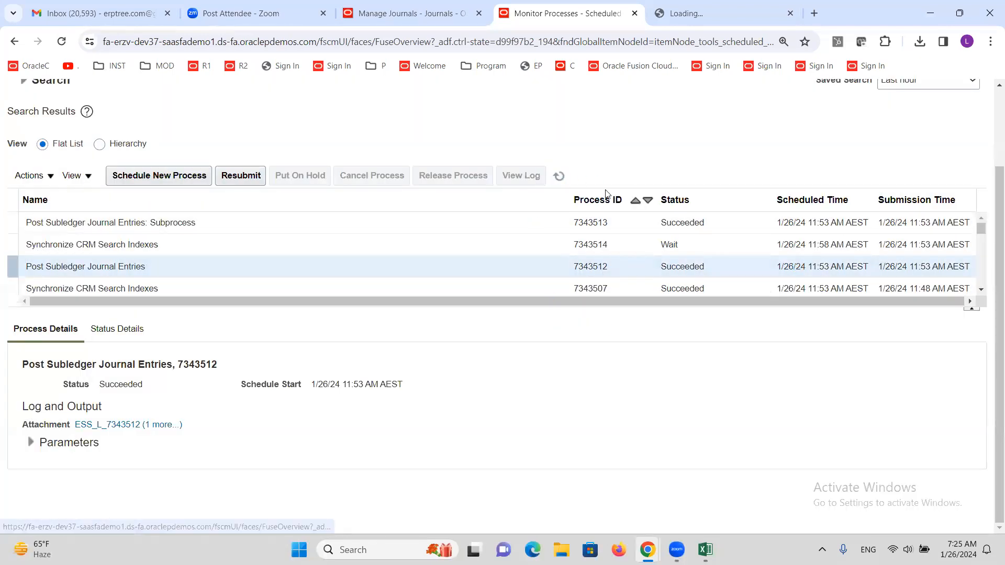
click(560, 176)
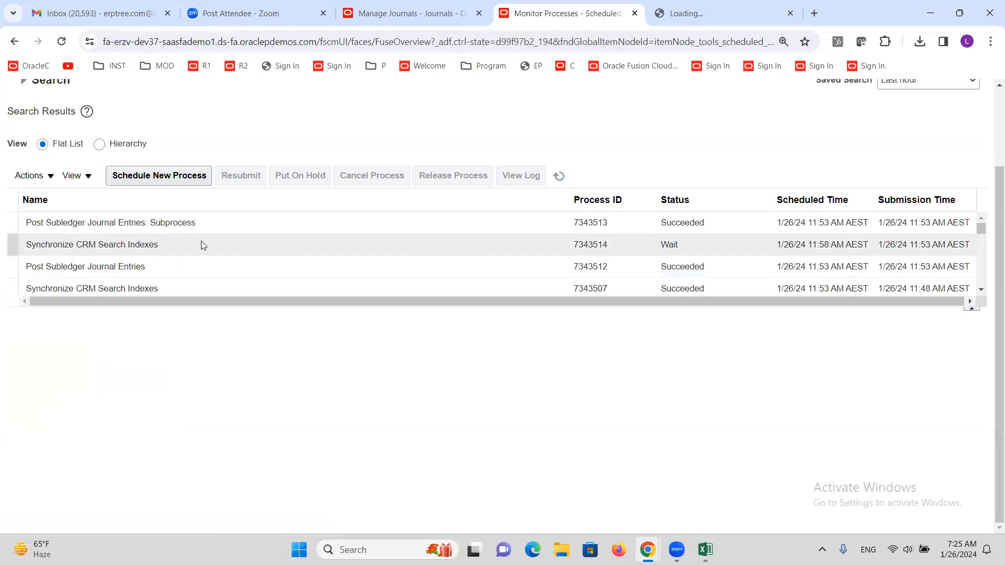
click(200, 221)
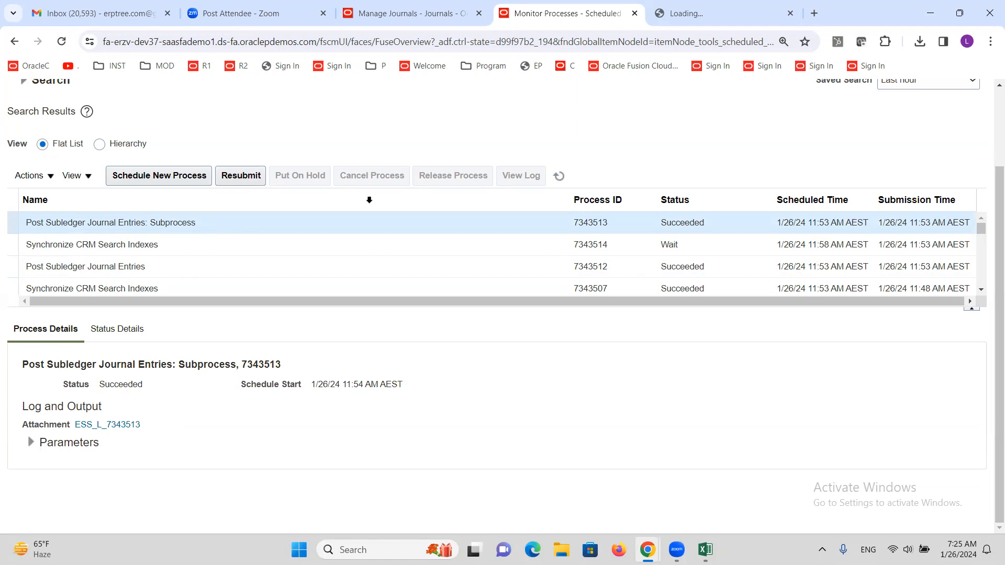
Step: Return to Manage Journals and repeat the Jan-24 search for source Payables several times to check for new journals
key(ctrl+shift+Tab)
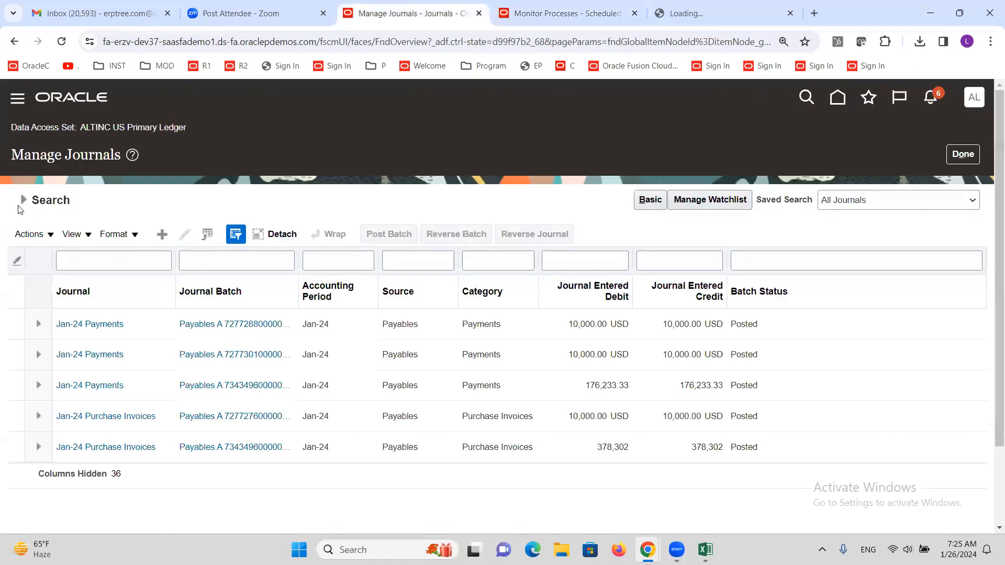
click(23, 203)
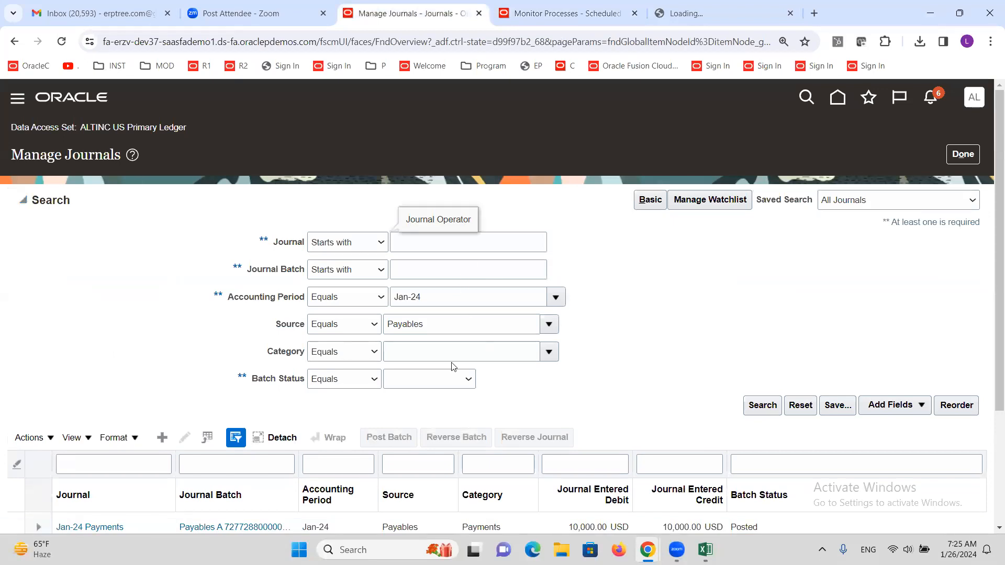
click(764, 404)
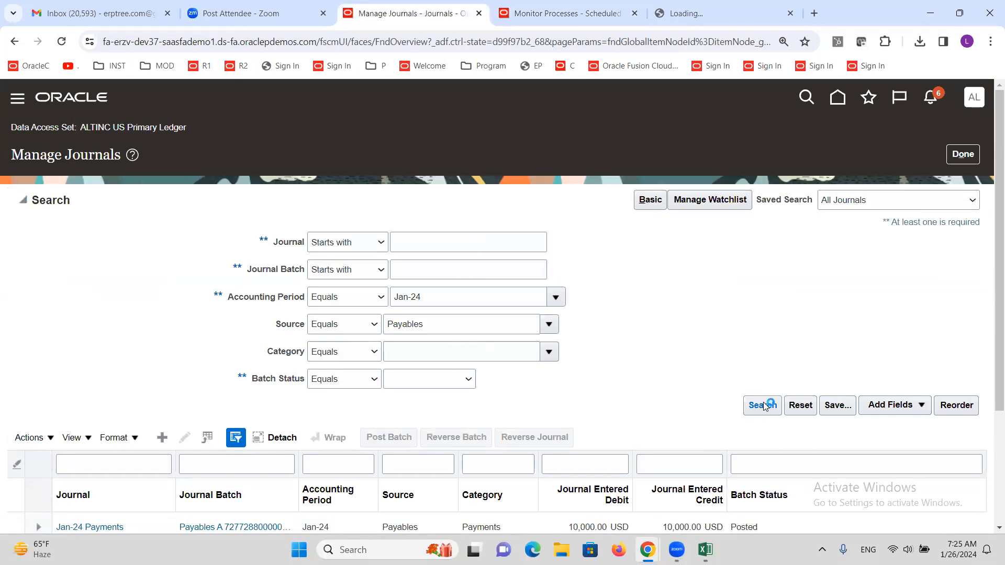
click(22, 199)
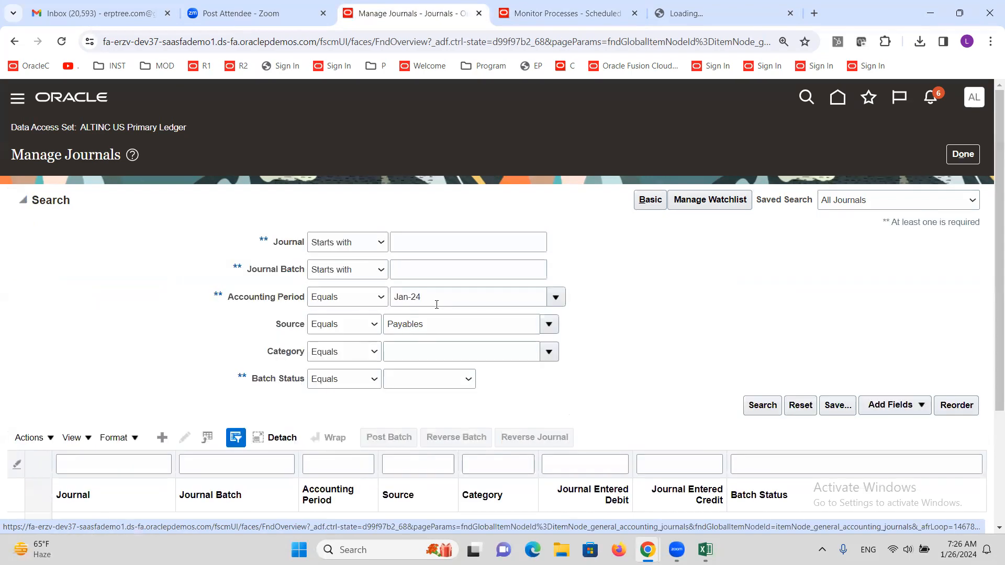
click(763, 406)
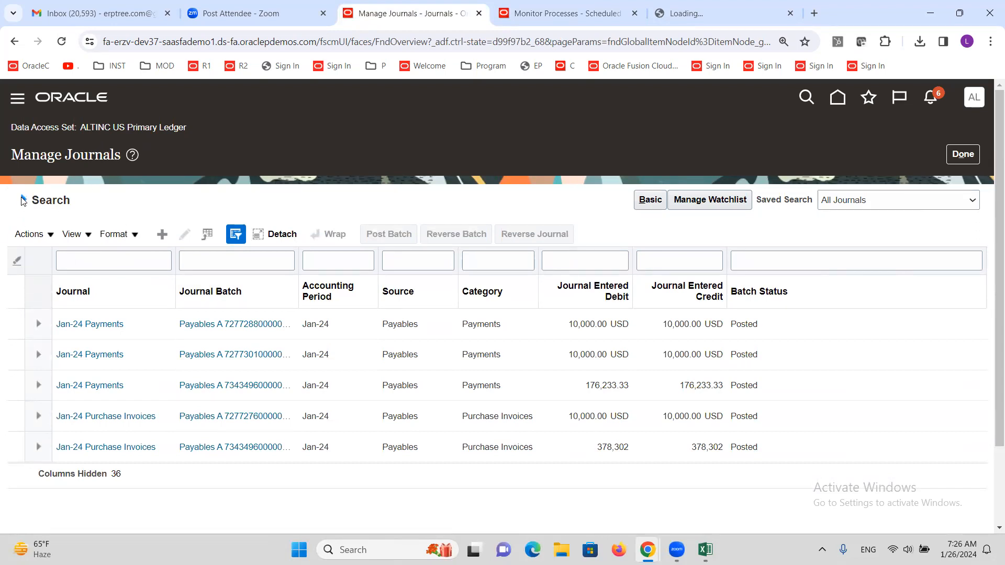
click(22, 200)
click(766, 408)
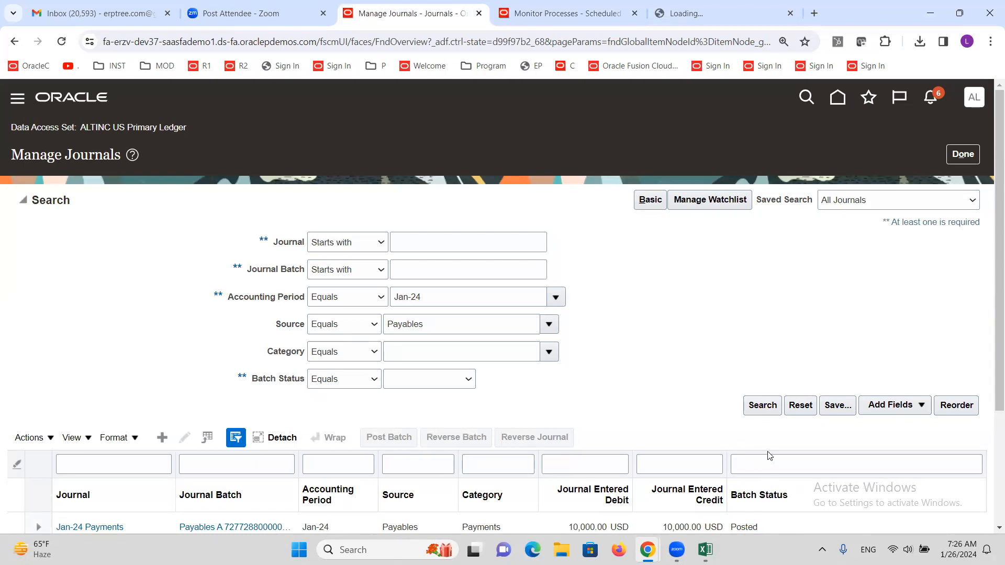
click(763, 405)
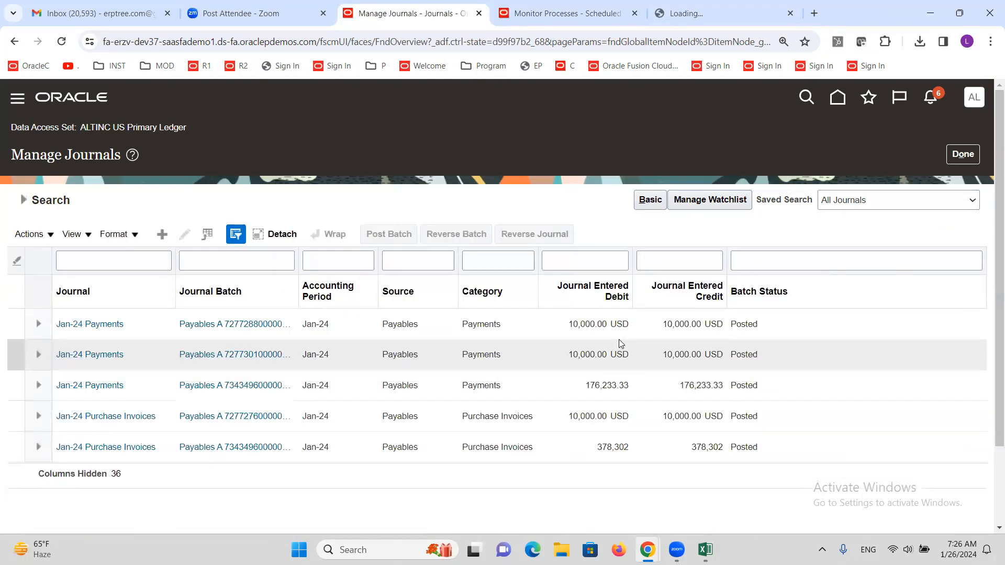
click(31, 201)
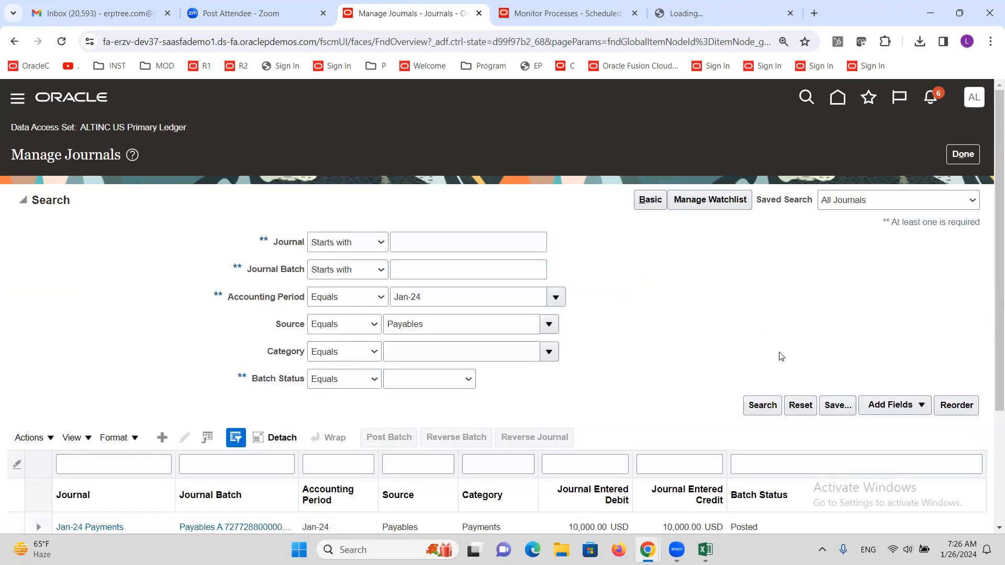
click(762, 406)
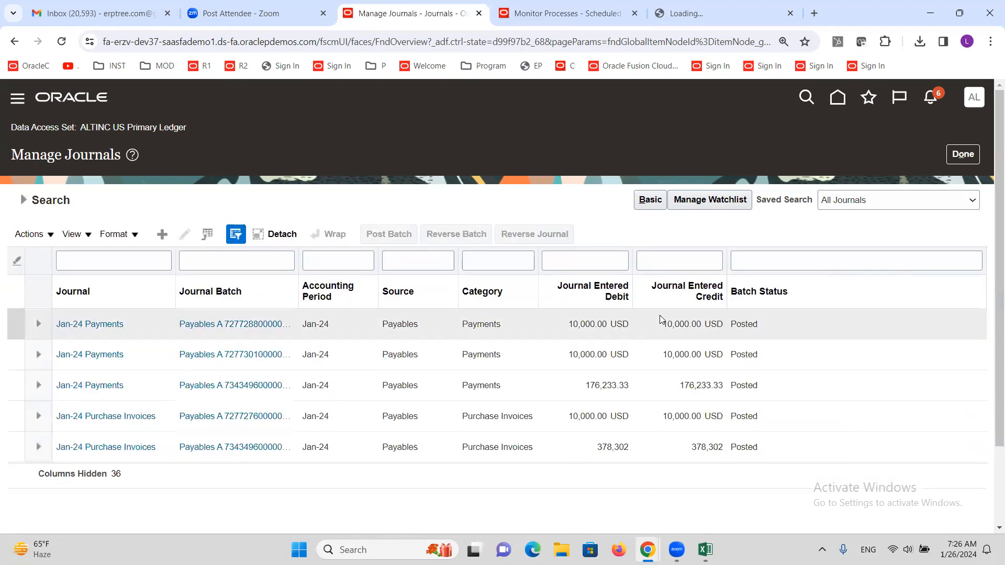
click(23, 200)
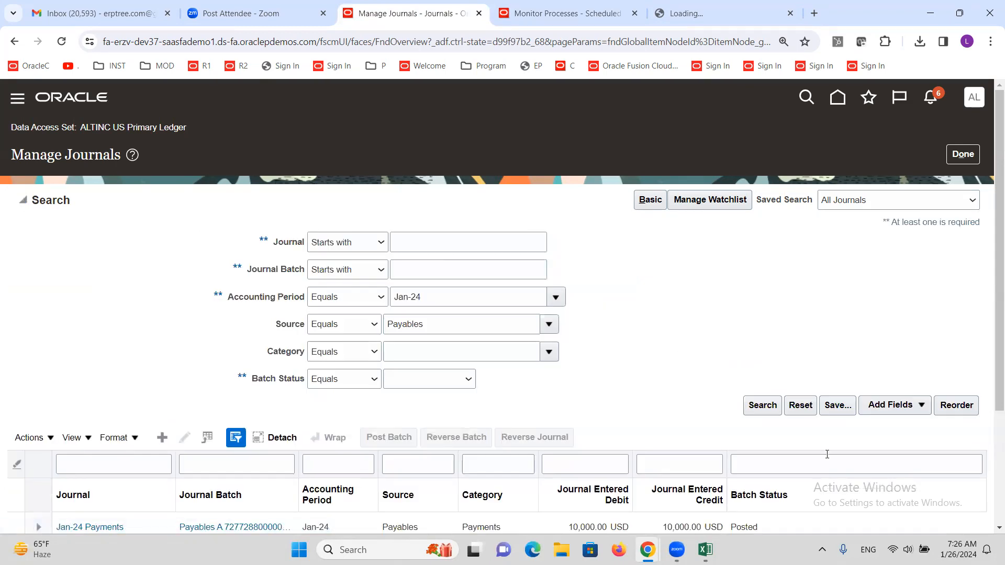
click(764, 408)
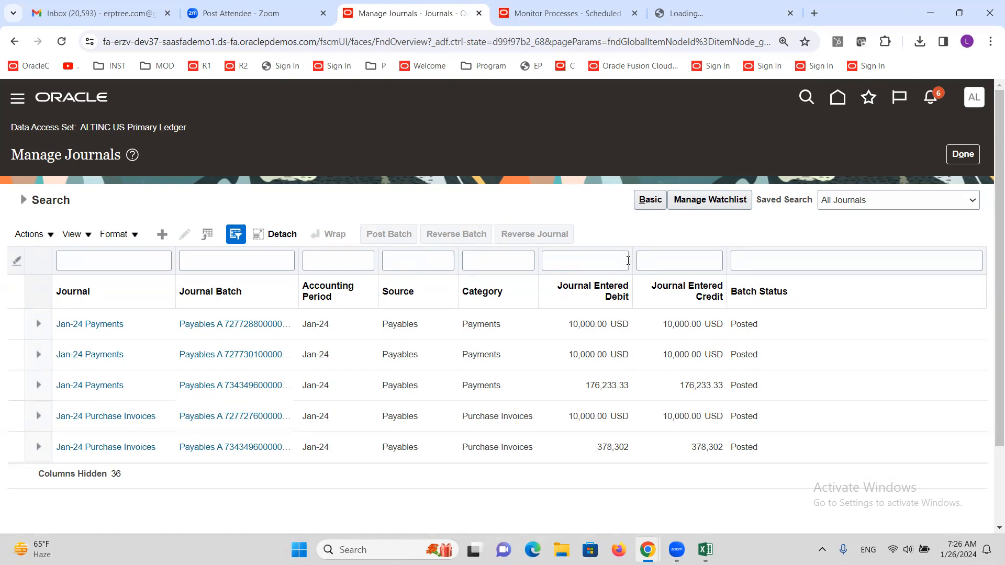
Step: Go back to Scheduled Processes, refresh the list and start scheduling a new Post Subledger Journal Entries job
click(567, 5)
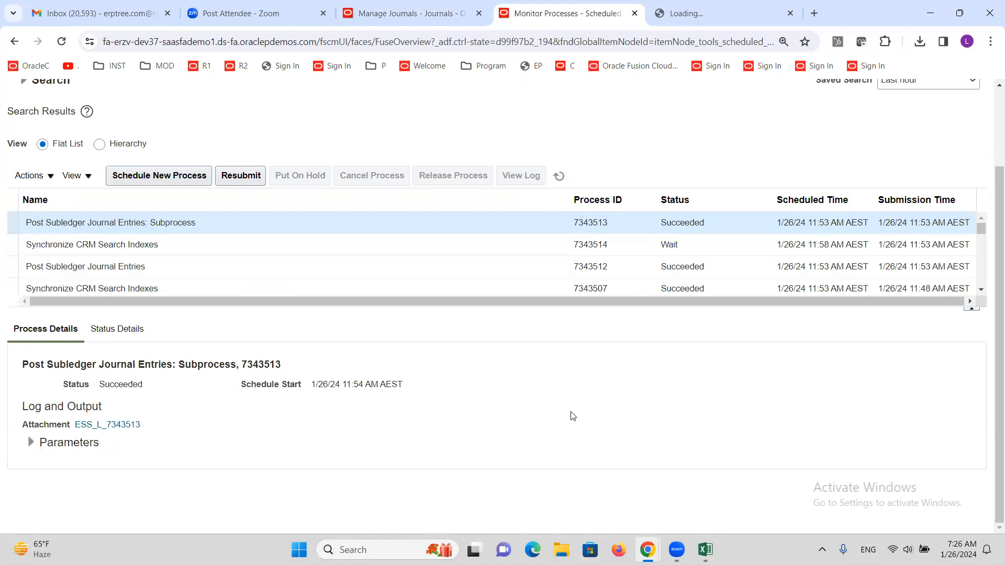
click(560, 177)
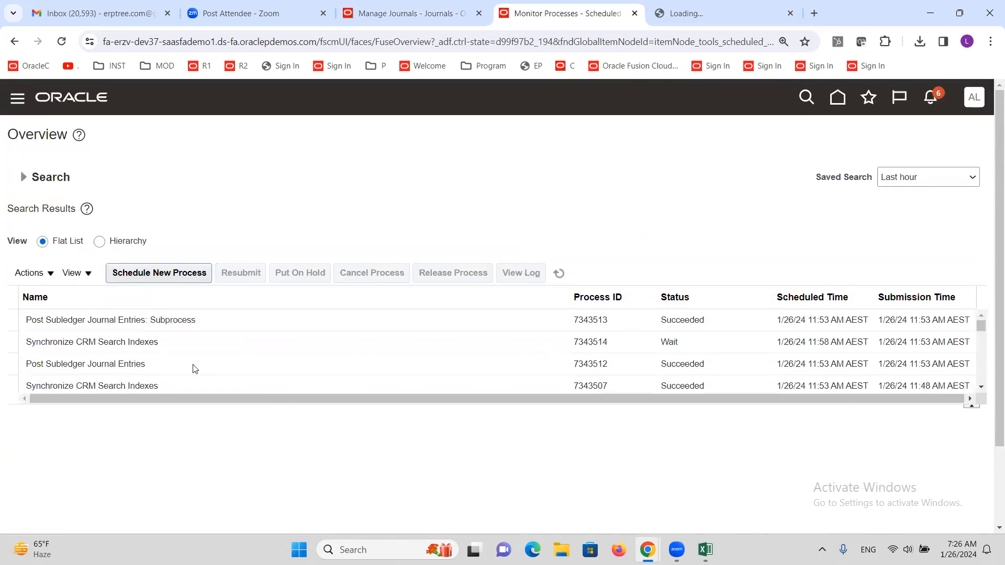
click(162, 276)
click(473, 278)
text(post su)
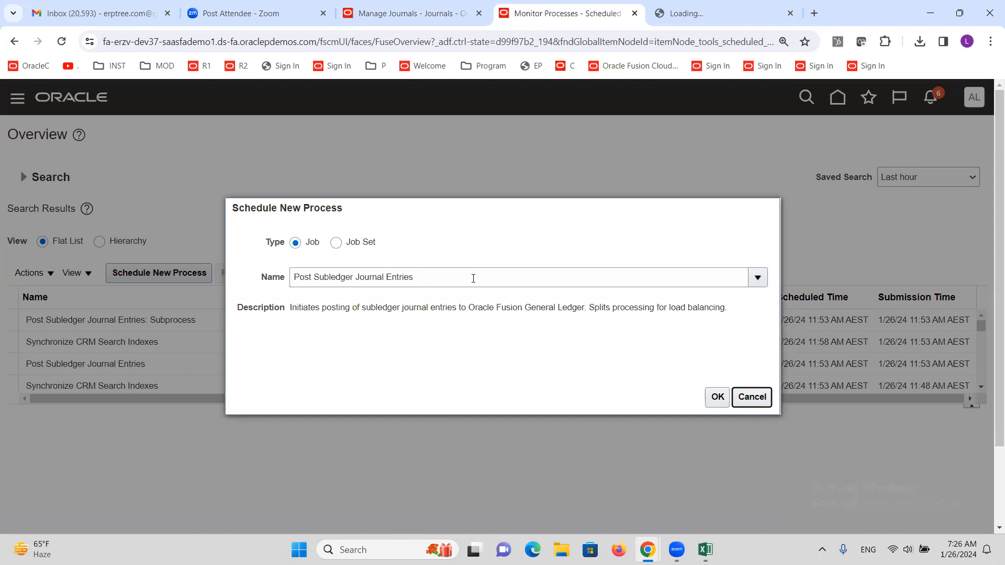
click(716, 398)
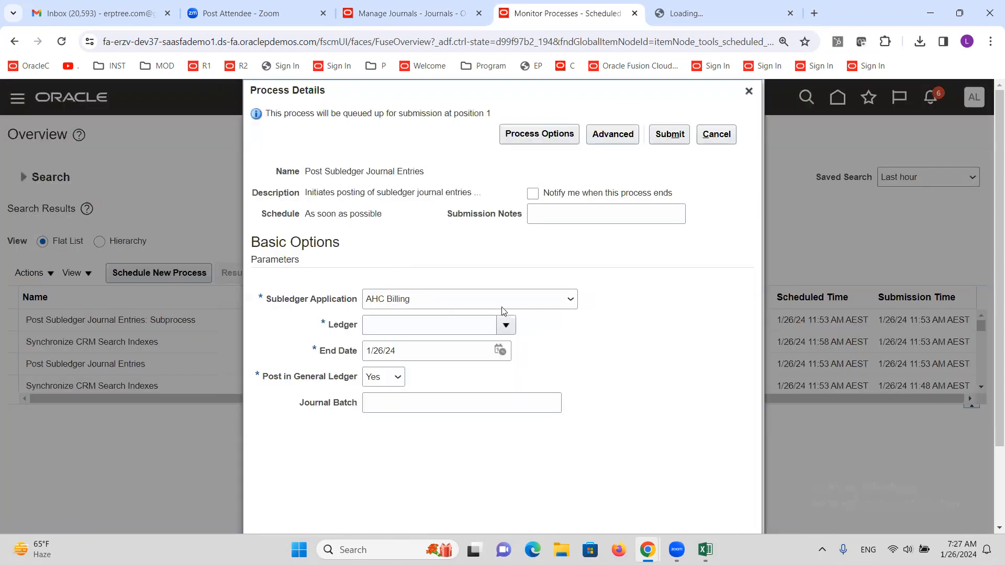
Step: Set the Subledger Application to Payables and the Ledger to ALTINC US Primary Ledger for the posting process
click(501, 307)
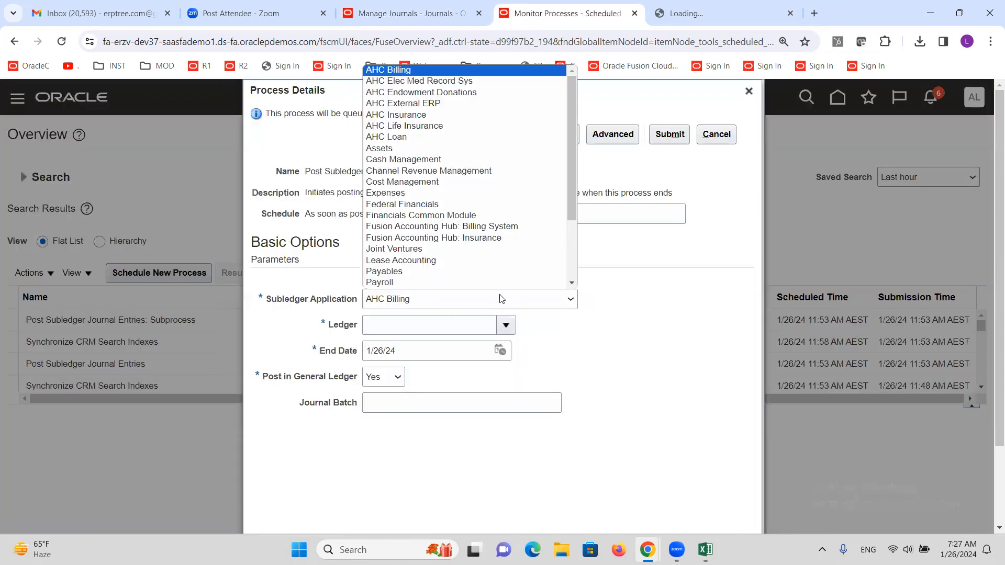
scroll(466, 283, down, 1)
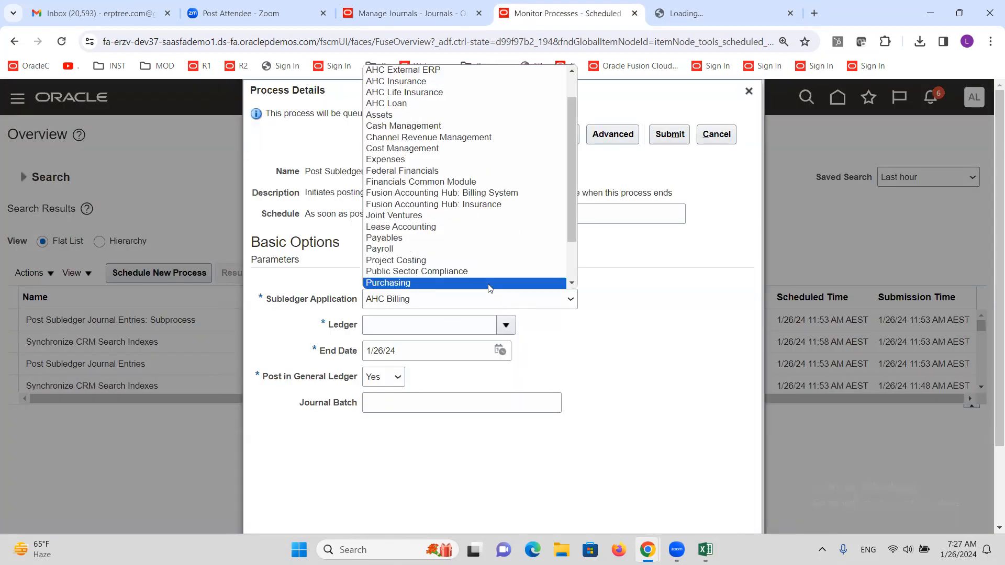
click(428, 238)
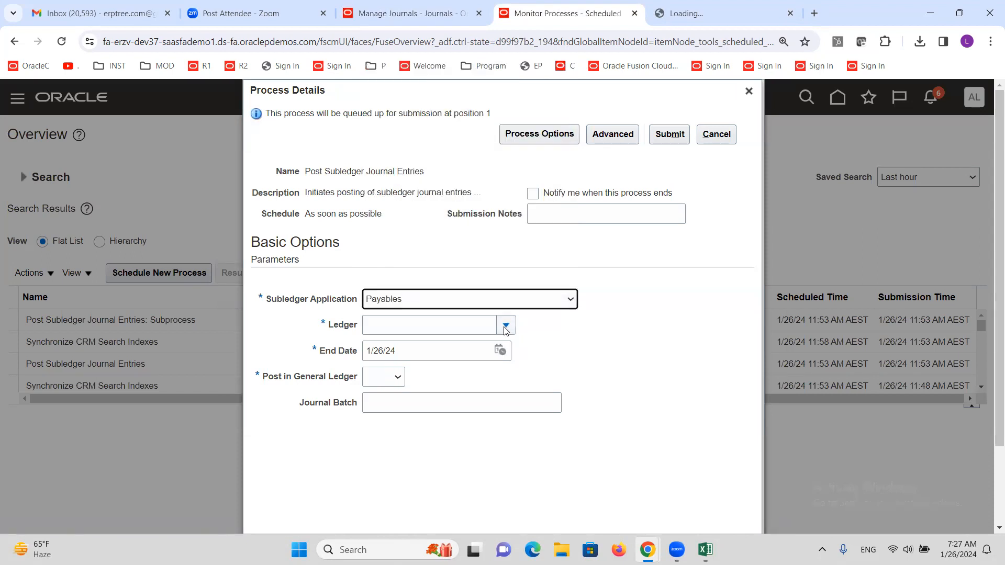
click(441, 325)
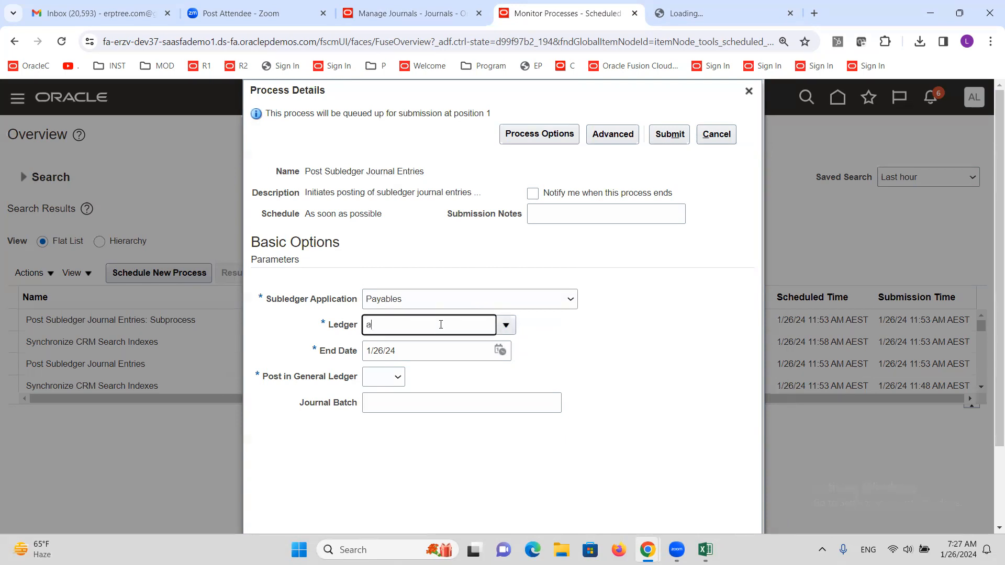
text(alt)
key(Tab)
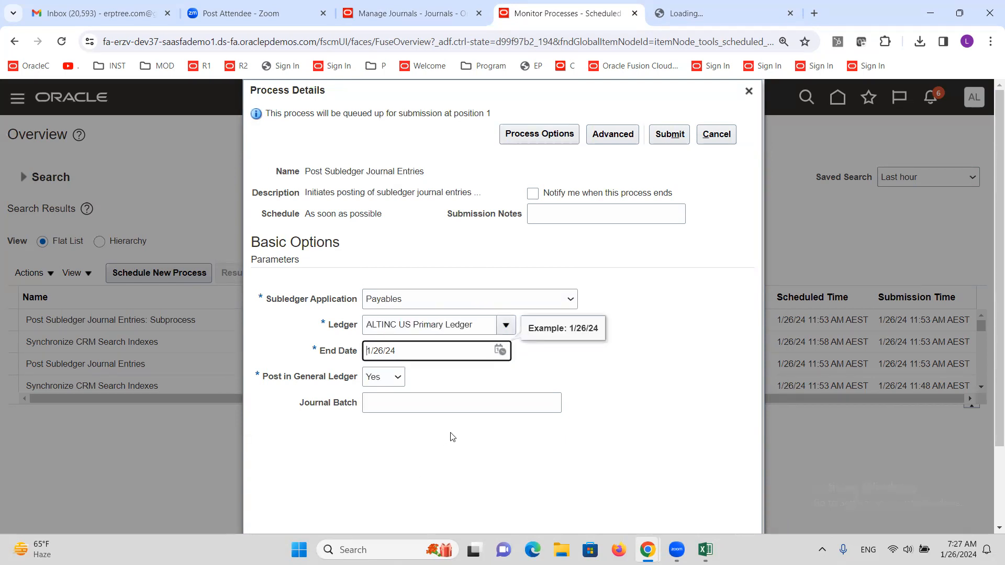
Step: Submit the Post Subledger Journal Entries process with the entered Payables parameters and acknowledge the submission
click(574, 449)
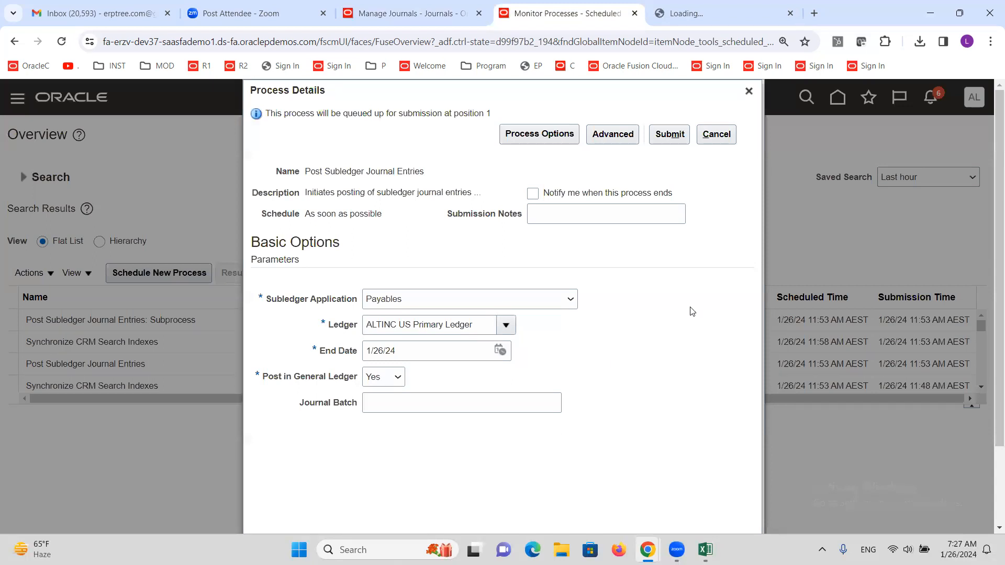
click(670, 135)
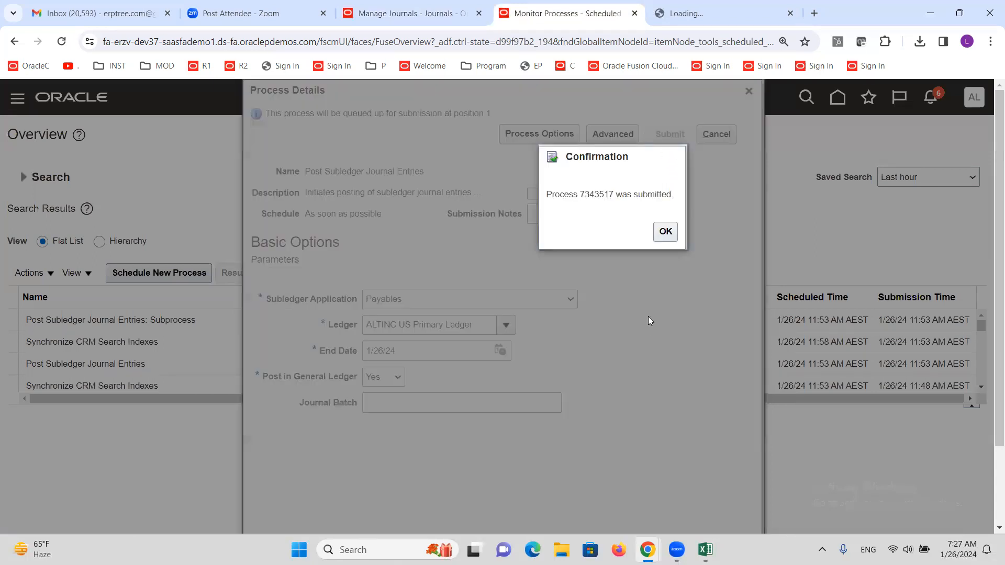
click(665, 231)
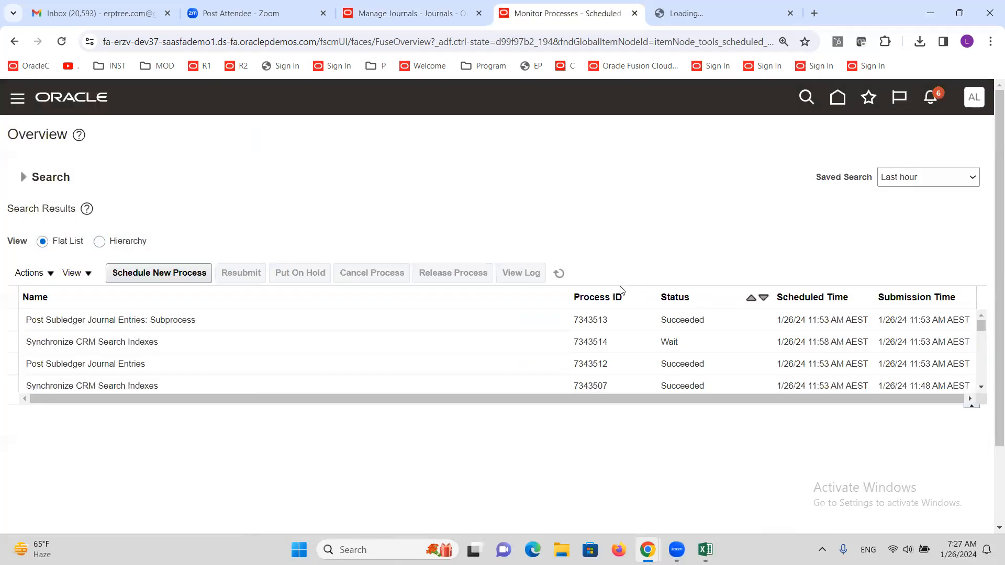
Step: Refresh the scheduled processes list repeatedly until the new Post Subledger Journal Entries run finishes
click(559, 275)
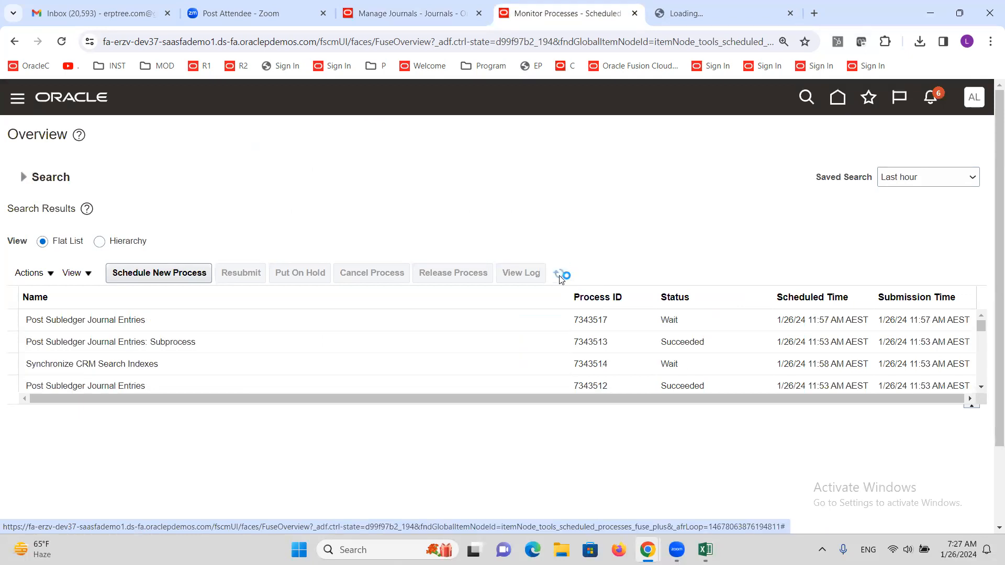
click(559, 274)
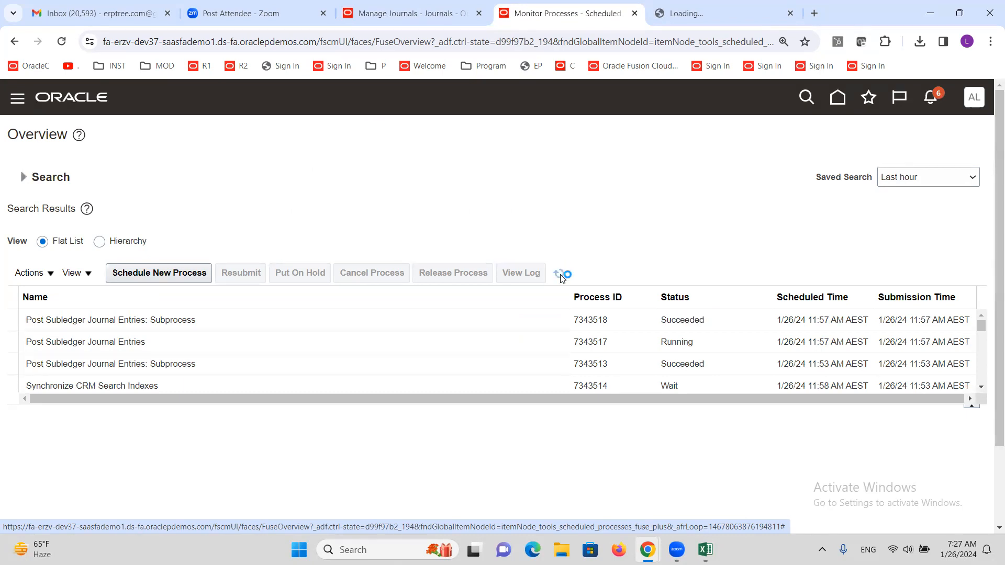
click(559, 274)
click(559, 274)
click(559, 274)
click(559, 274)
click(560, 274)
click(560, 273)
click(559, 273)
click(559, 273)
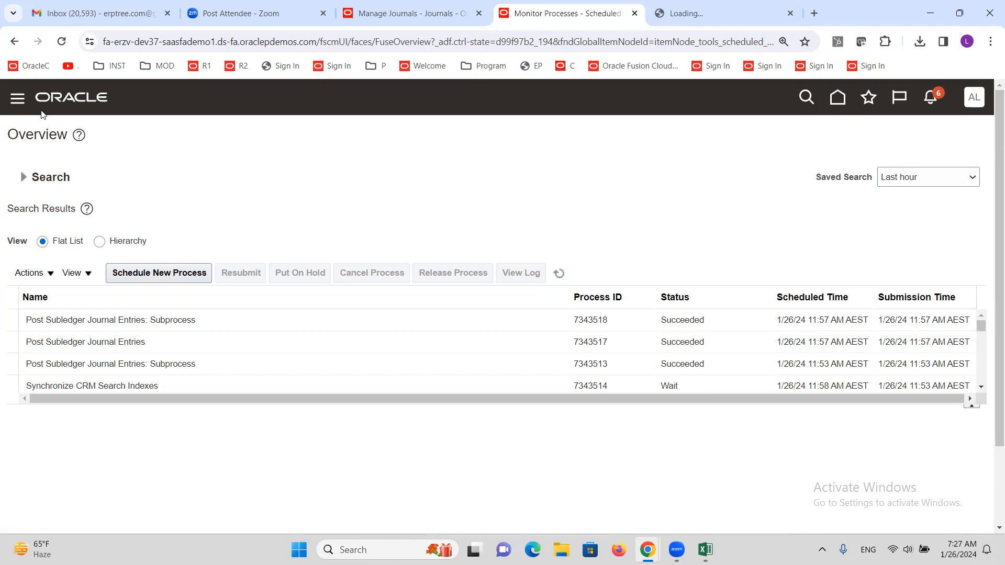
Step: Close the old Manage Journals browser tab and open Manage Journals again from the Journals work area
click(411, 6)
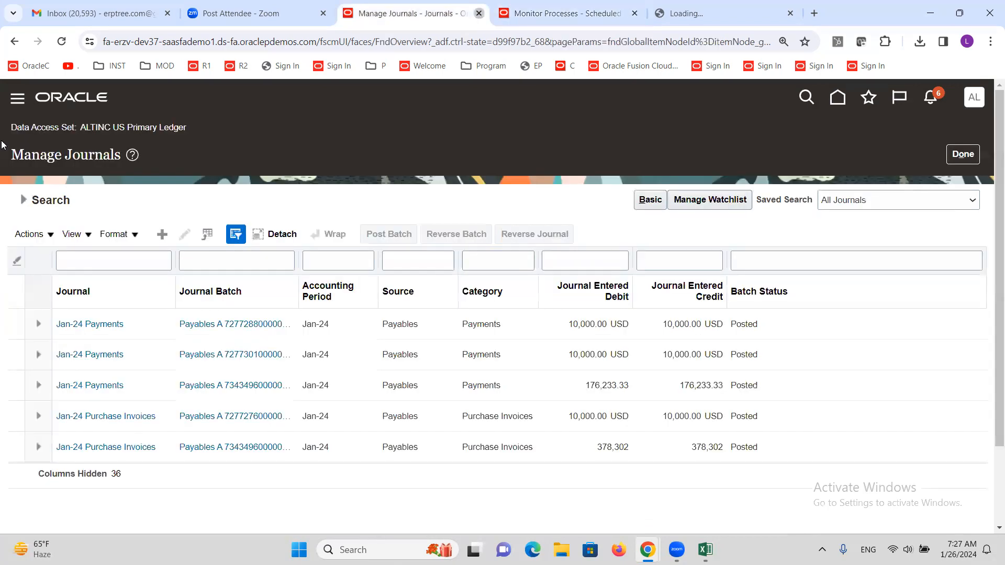
click(20, 98)
scroll(278, 268, down, 9)
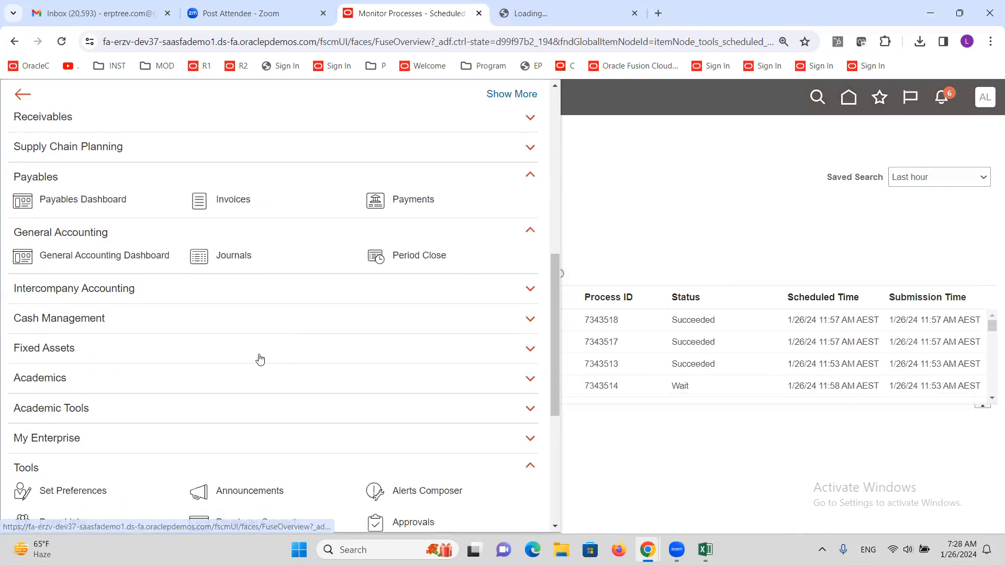
scroll(259, 354, down, 6)
scroll(256, 401, up, 5)
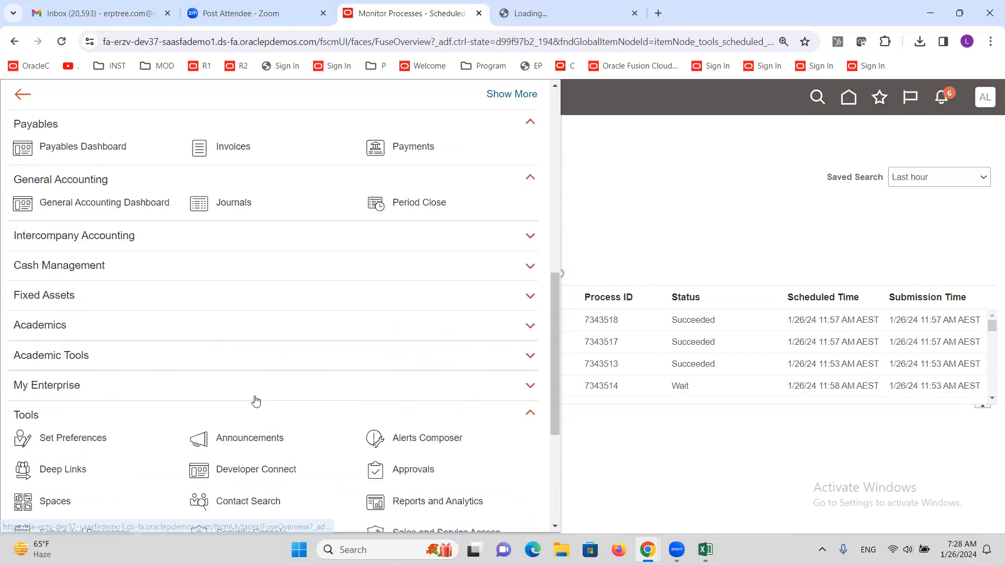
click(230, 223)
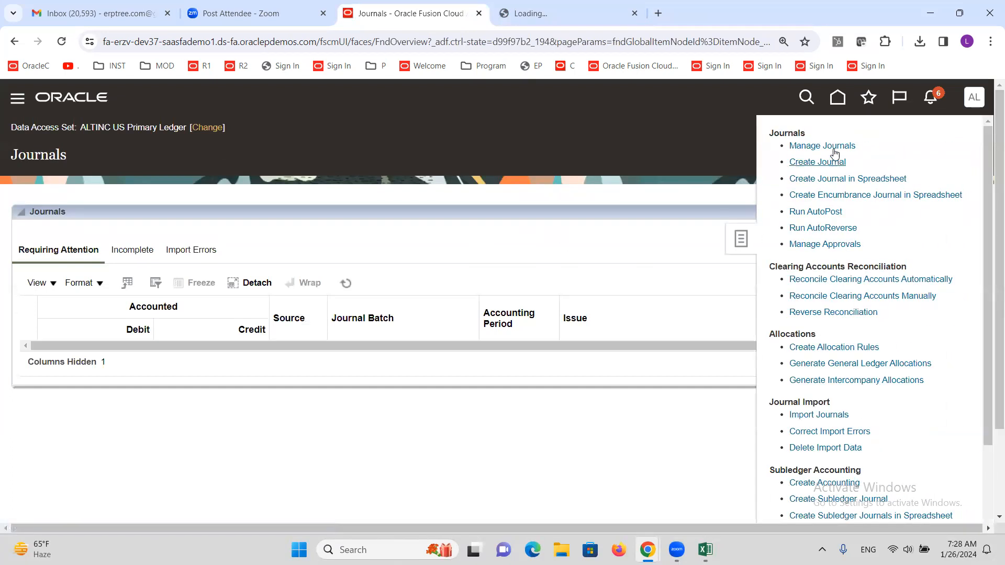
click(824, 149)
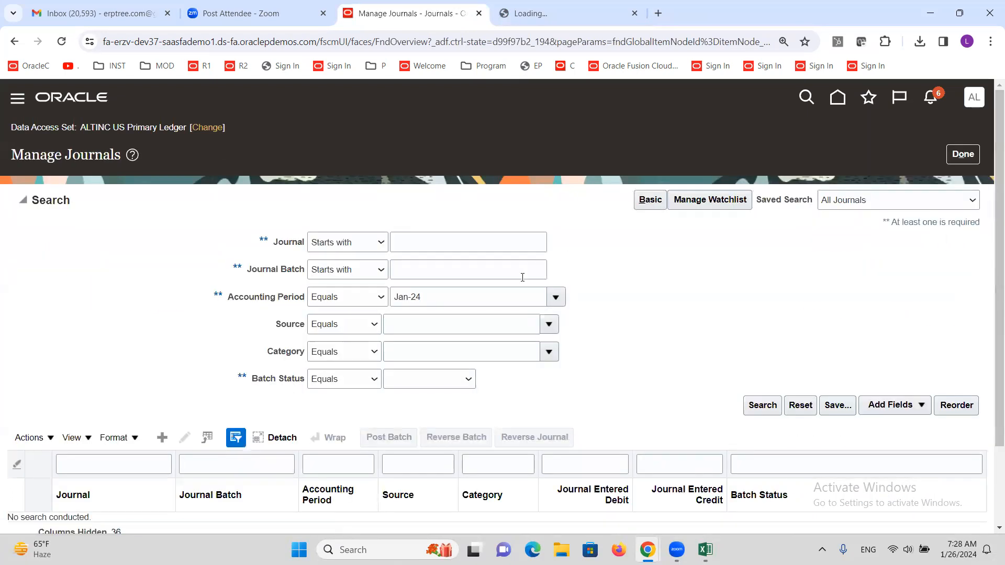
Step: Search the Jan-24 journals for source Payables, review the journals and their batch status, and finish with Manage Journals
click(463, 328)
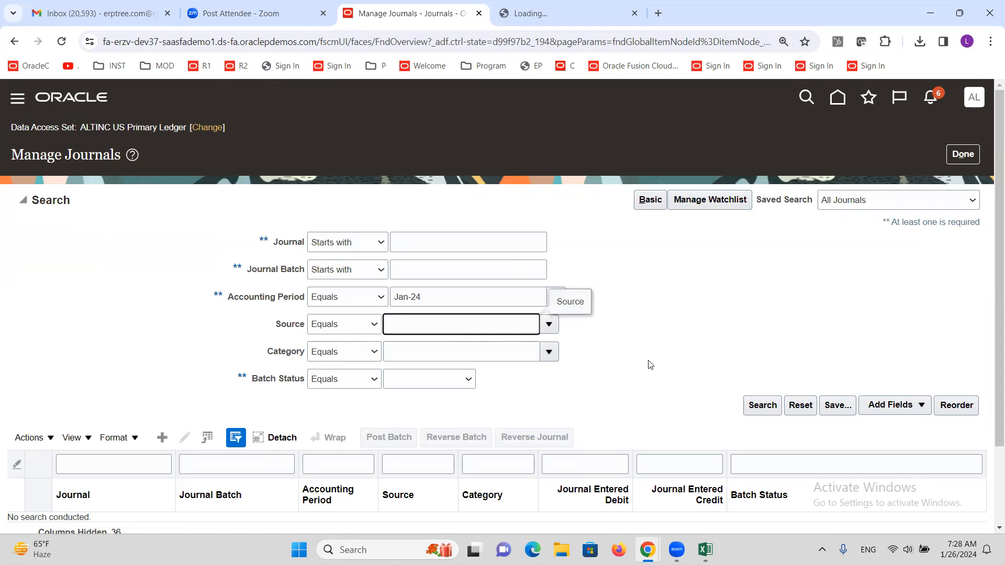
click(768, 410)
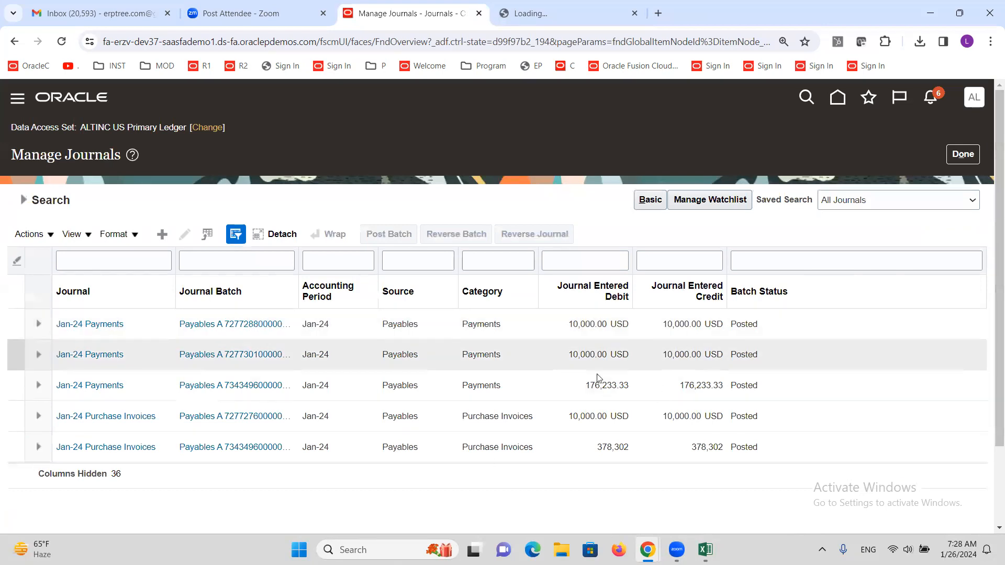
click(969, 155)
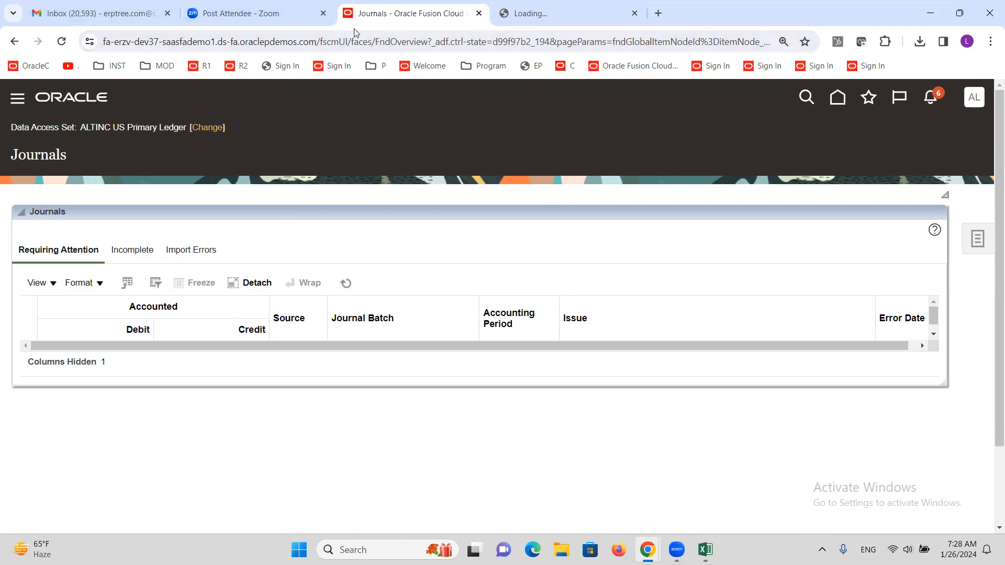
click(347, 284)
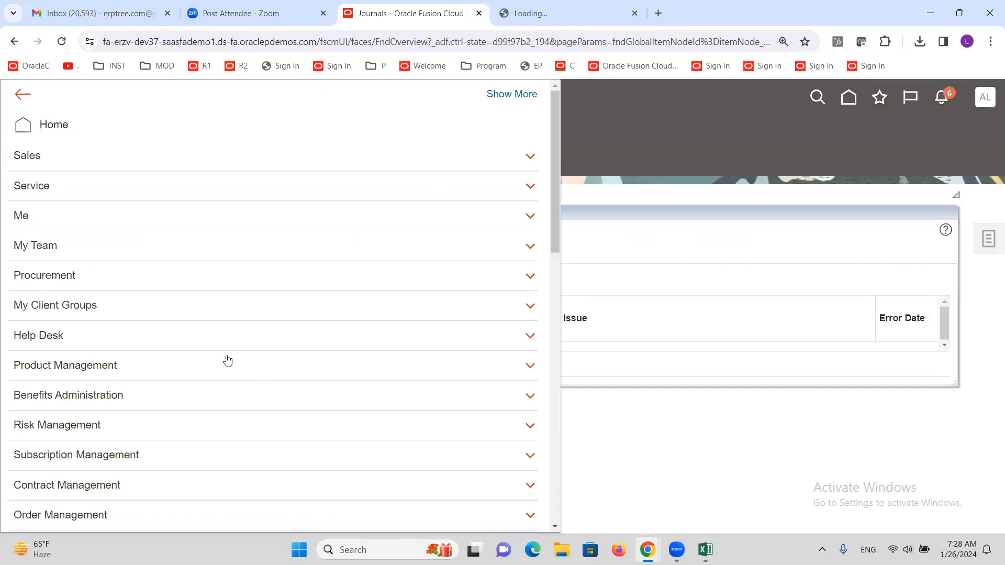
scroll(217, 348, down, 6)
click(631, 186)
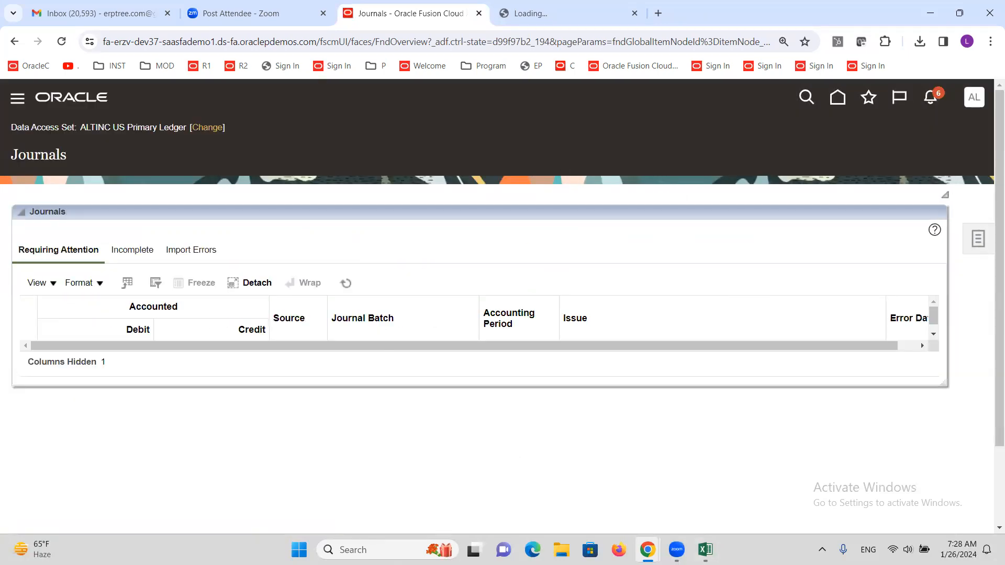
mouse_move(648, 550)
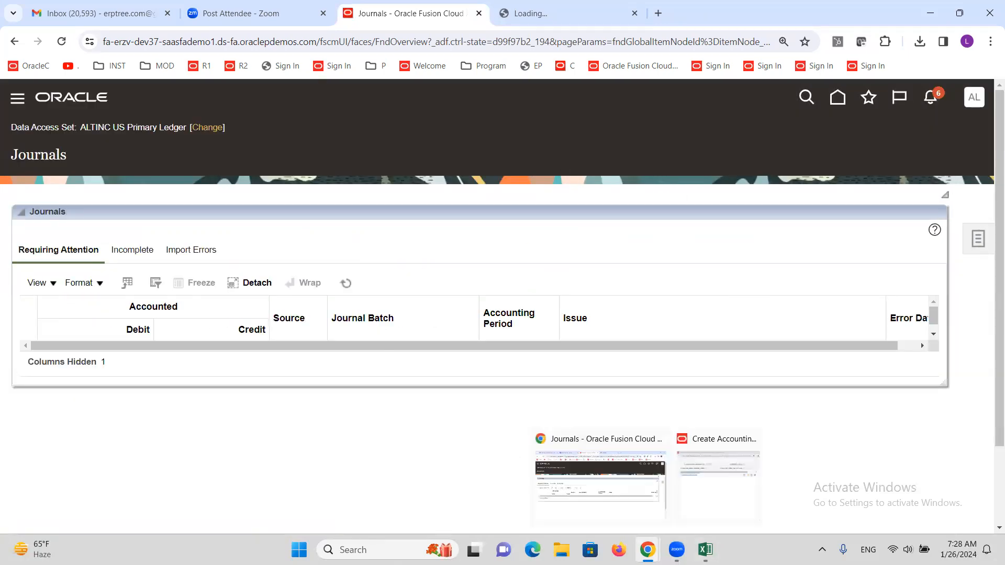
click(647, 498)
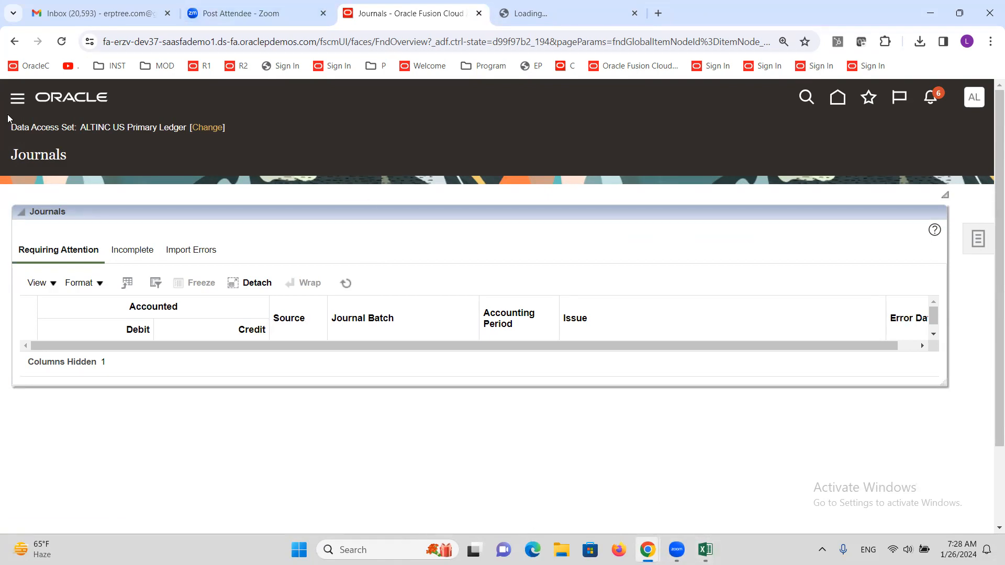
Step: Open the Scheduled Processes work area to check the submitted processes
click(18, 98)
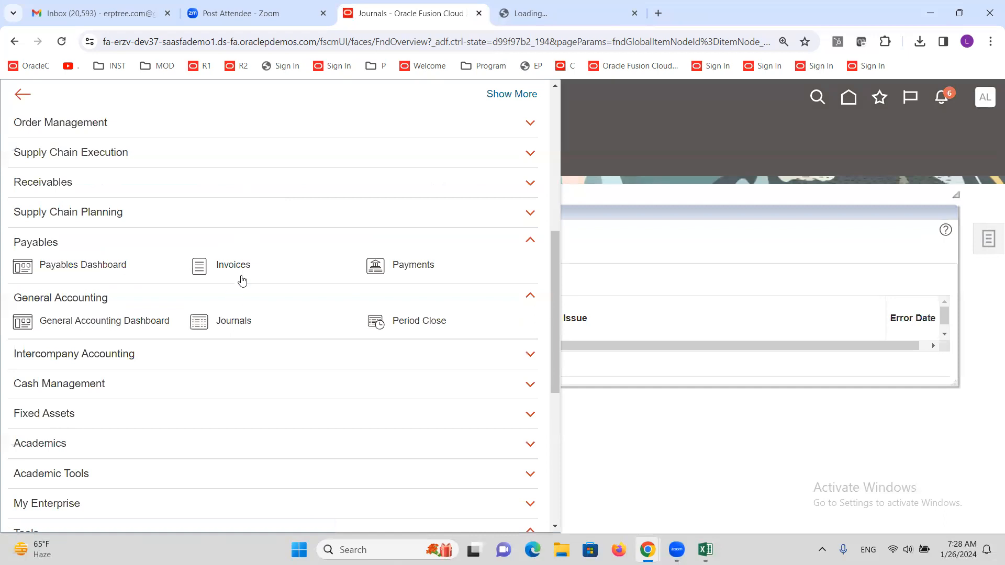
scroll(235, 366, down, 5)
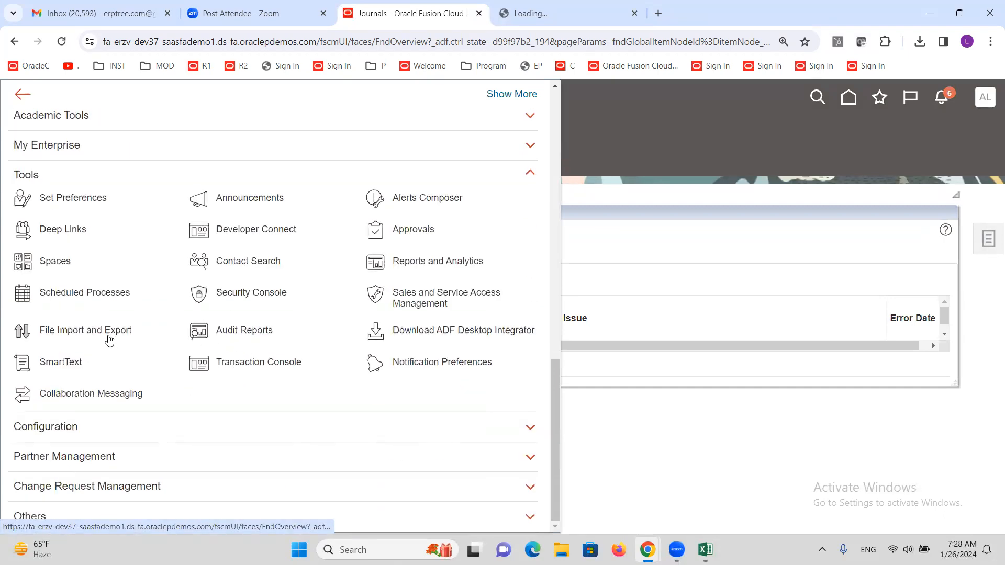
click(77, 294)
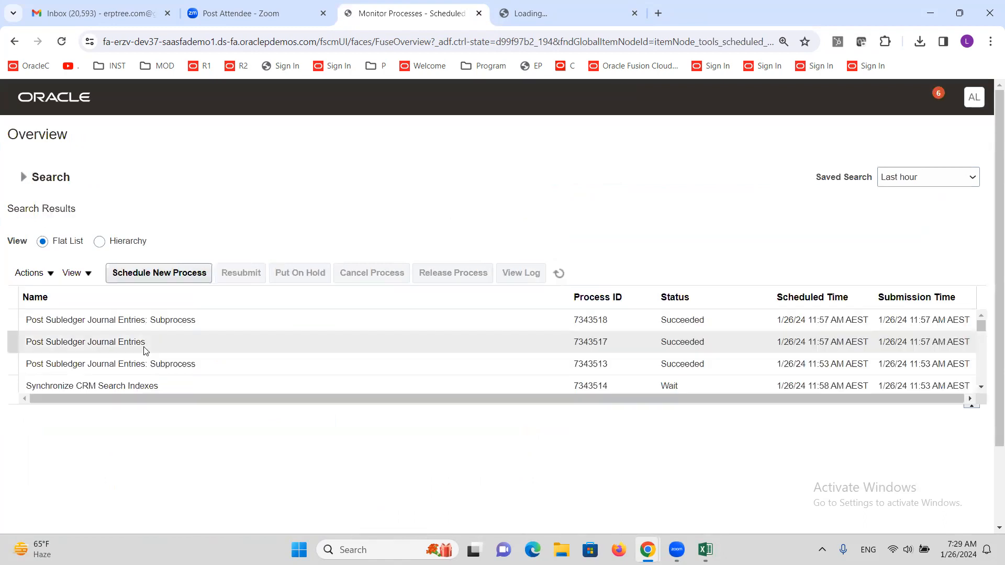
Step: Look through the process list of the last hour to locate the Create Accounting Execution Report run
click(981, 388)
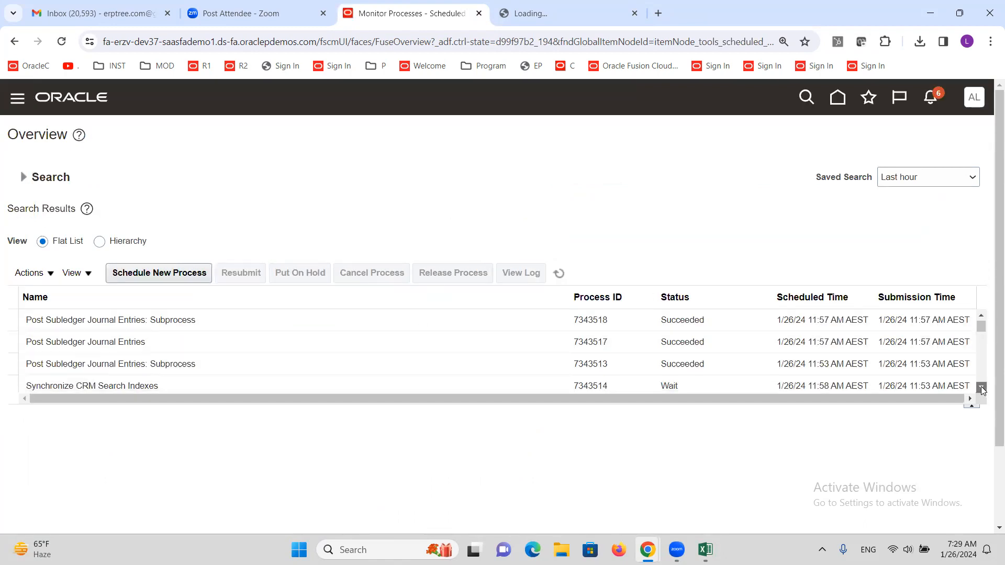
click(982, 388)
click(981, 388)
click(981, 389)
click(981, 389)
click(981, 388)
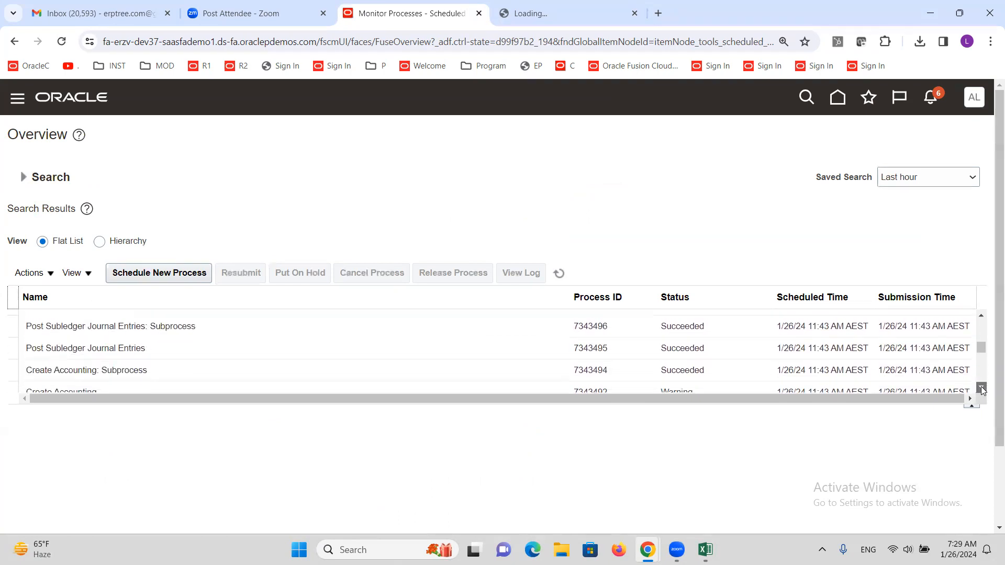
click(981, 389)
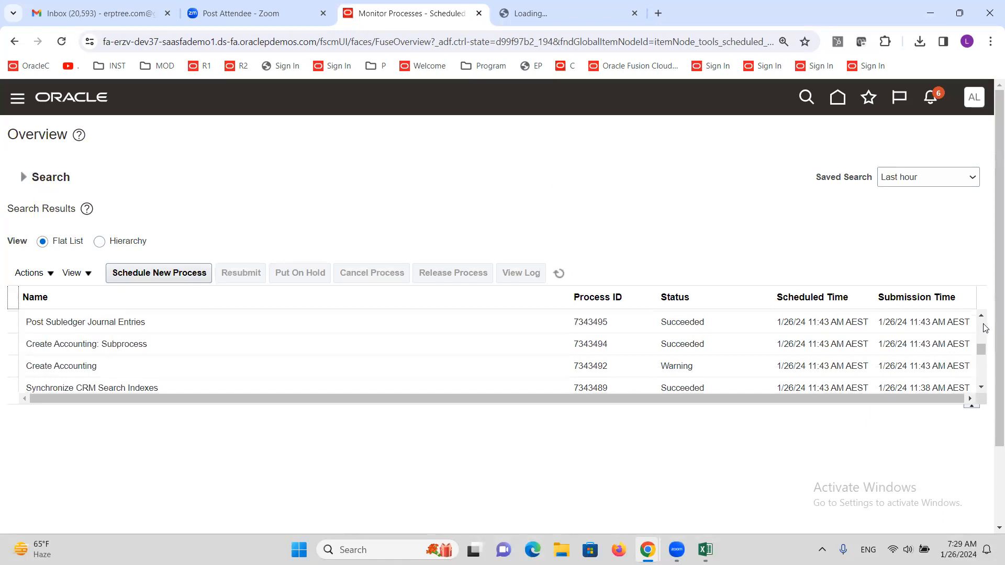
click(982, 316)
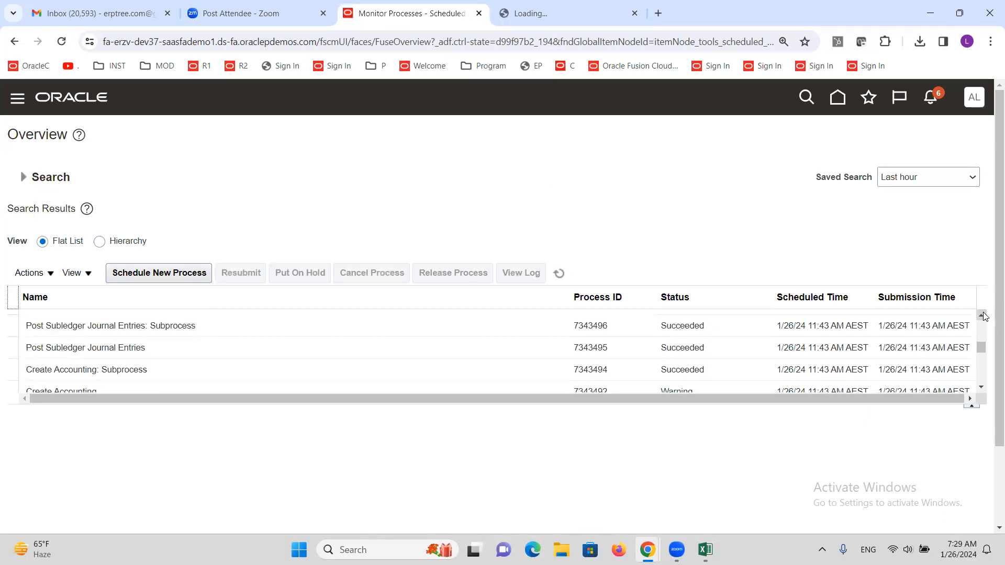
click(982, 315)
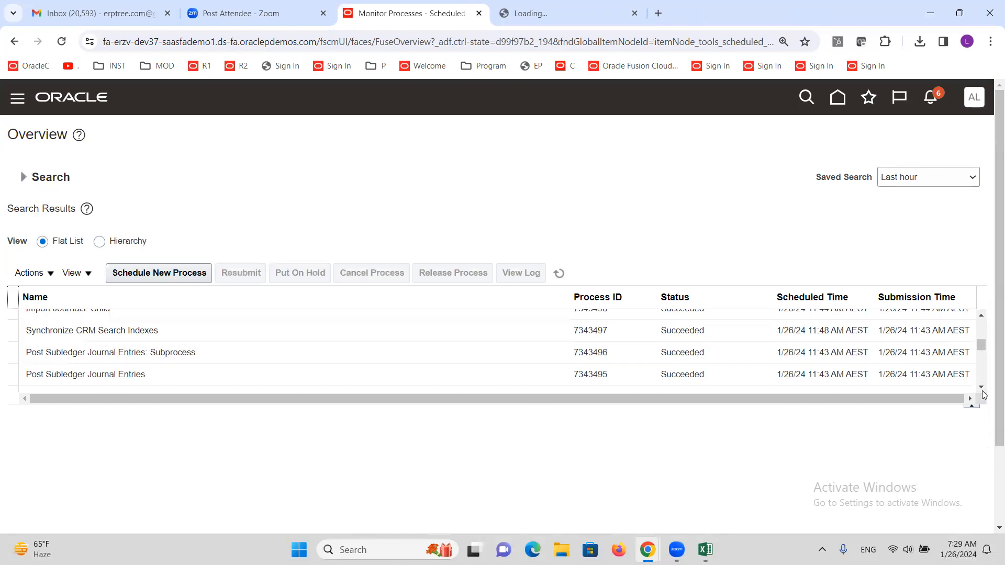
click(983, 388)
click(982, 388)
click(982, 388)
click(983, 388)
click(983, 388)
click(983, 388)
click(982, 388)
click(982, 388)
click(982, 388)
click(982, 388)
click(982, 388)
click(982, 388)
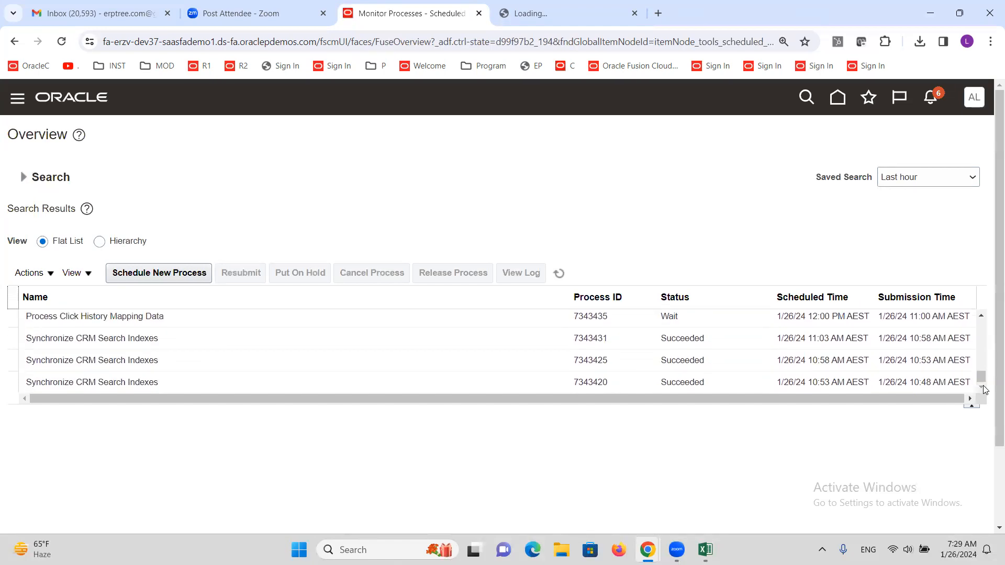
click(982, 317)
click(983, 317)
click(983, 317)
click(982, 317)
click(982, 318)
click(982, 318)
click(983, 317)
click(983, 317)
click(982, 318)
click(982, 317)
click(983, 318)
click(983, 317)
click(983, 317)
click(982, 317)
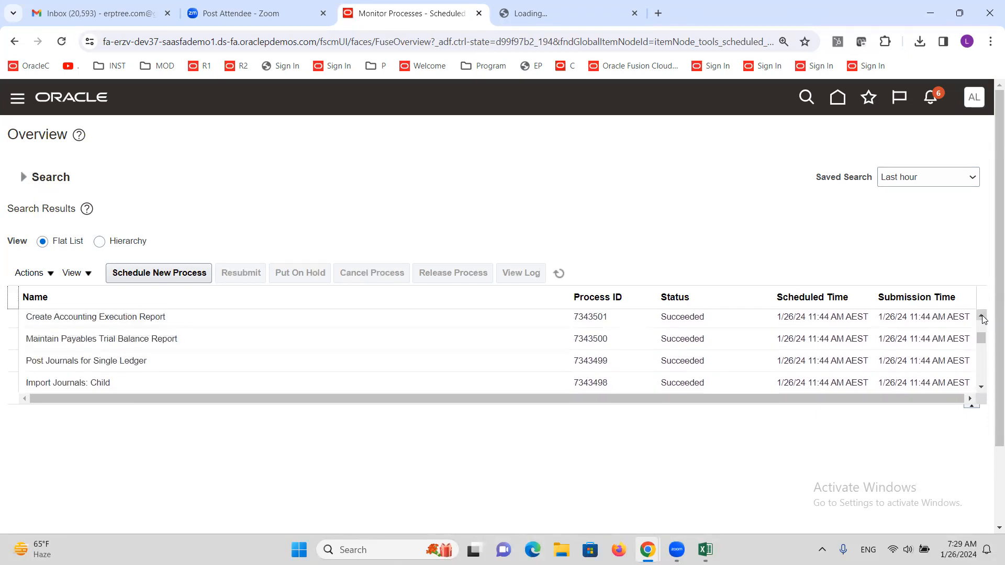
click(983, 317)
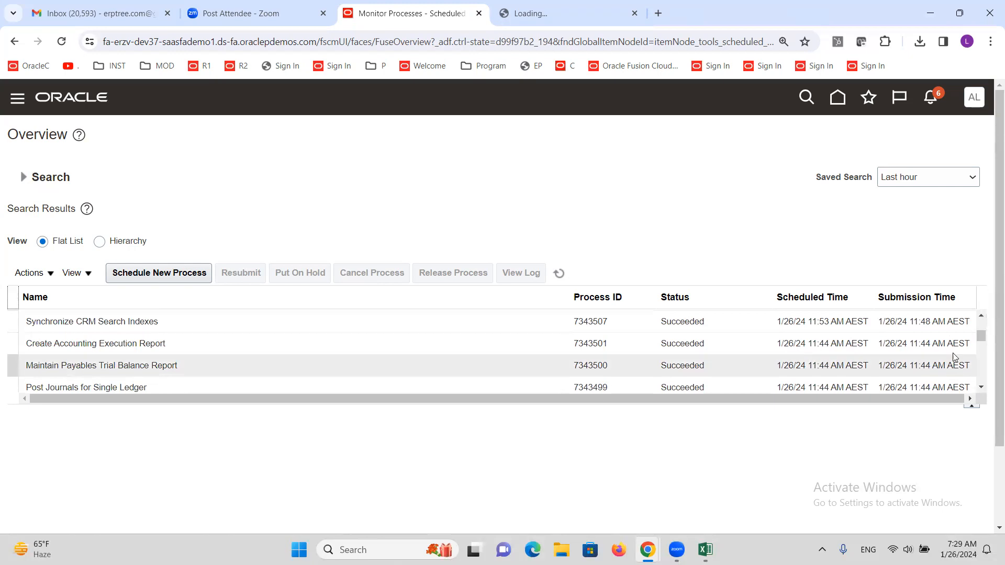
Step: Republish the Create Accounting Execution Report output, export it as PDF and open the exported file
click(150, 345)
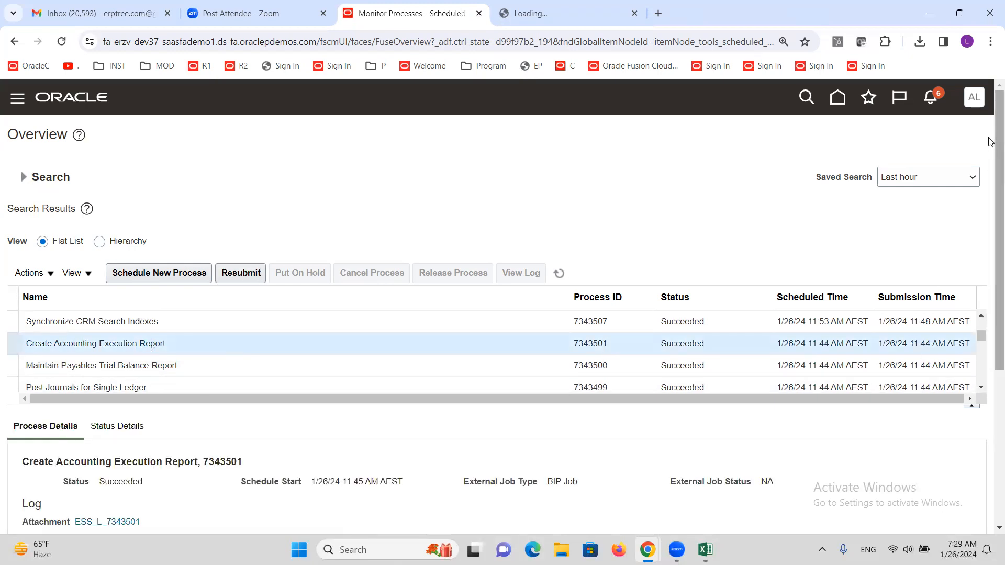
scroll(991, 209, down, 5)
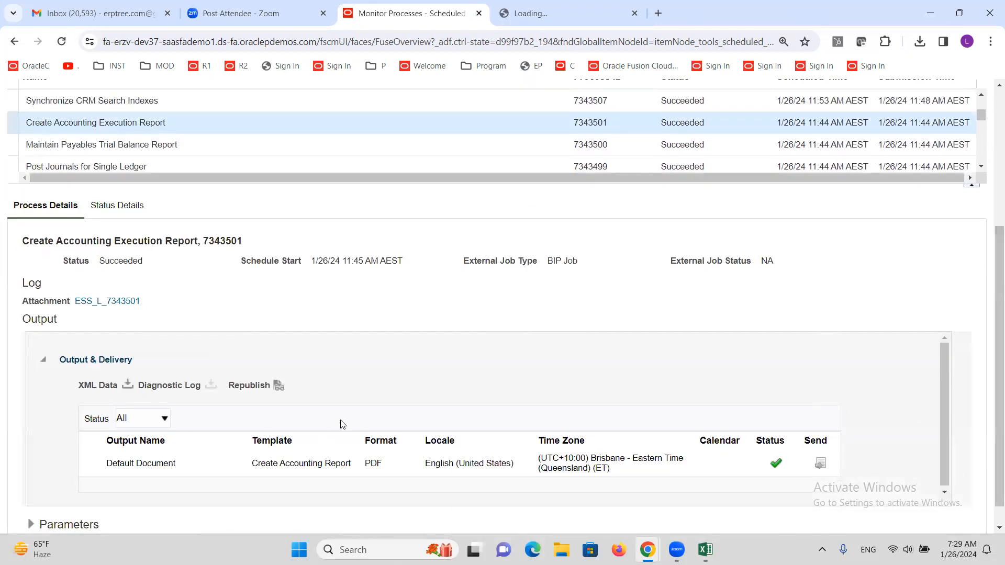
click(278, 387)
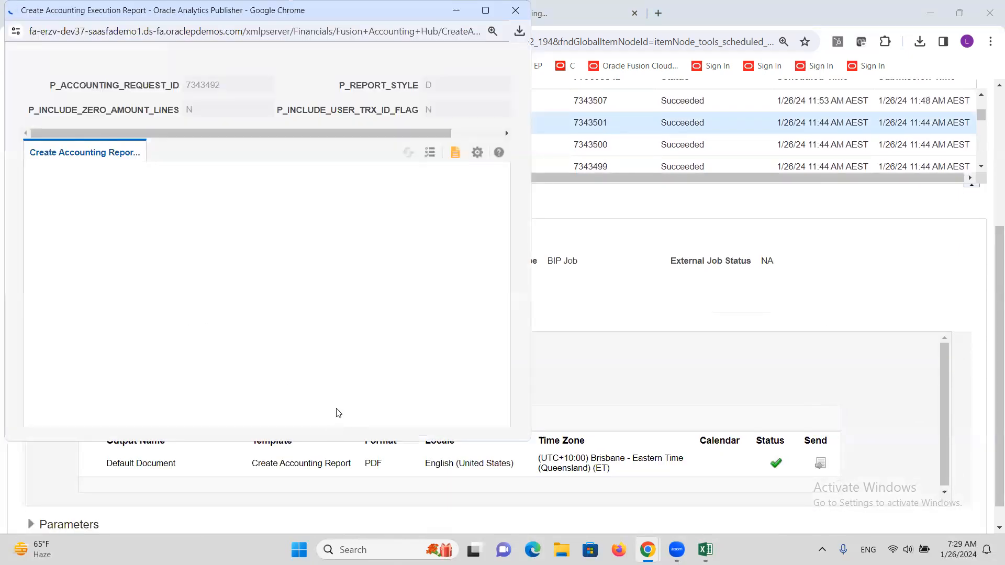
click(477, 153)
mouse_move(440, 173)
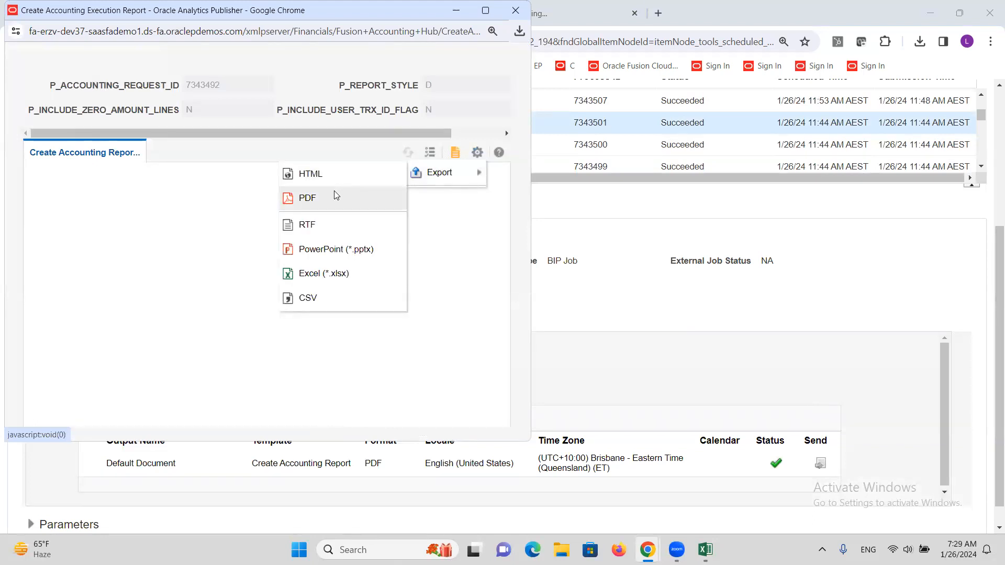
click(334, 193)
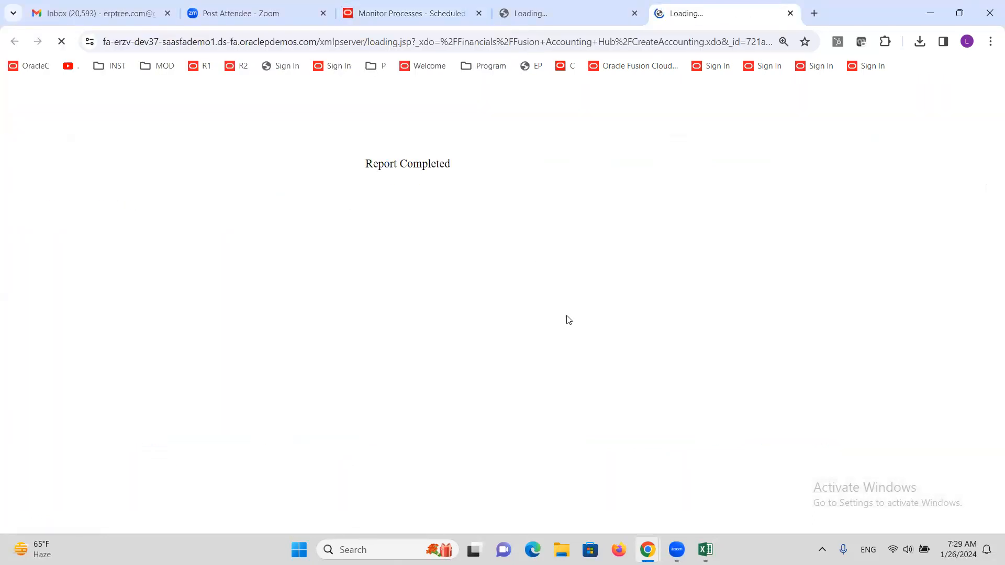
click(785, 111)
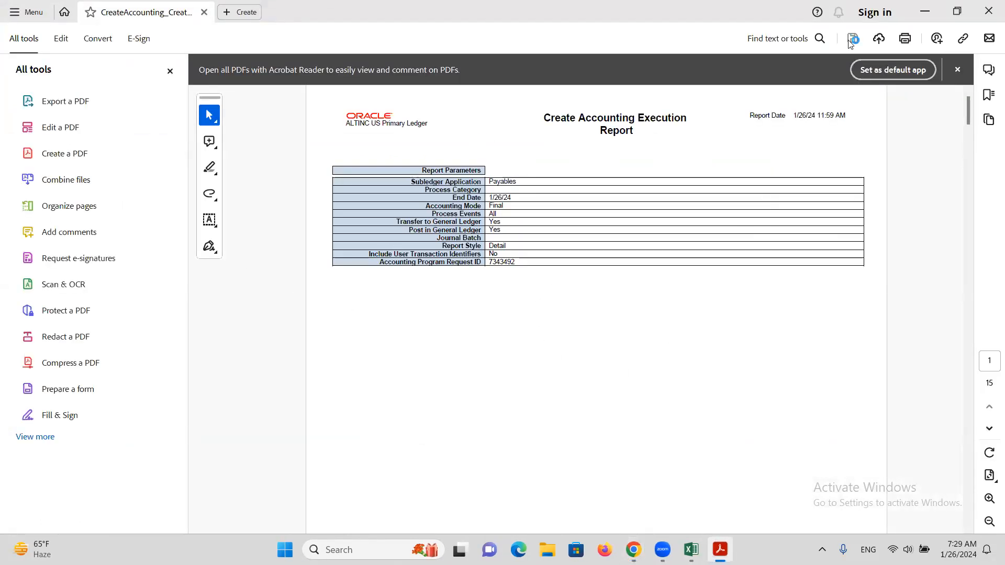
Step: Enlarge the exported report and read through its parameters, accounting summaries, and journal entry errors and warnings
click(170, 71)
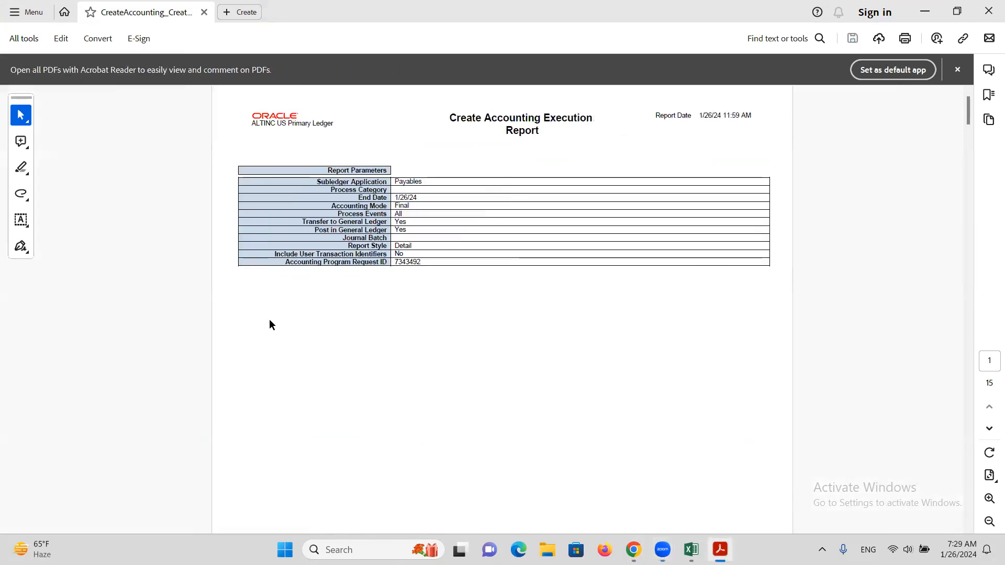
key(ctrl+equal)
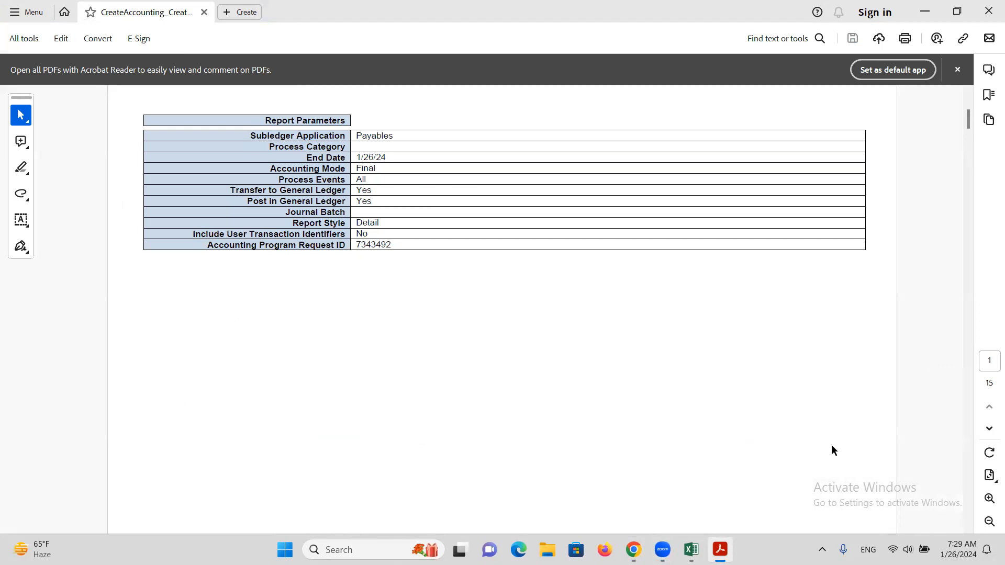
scroll(662, 413, down, 3)
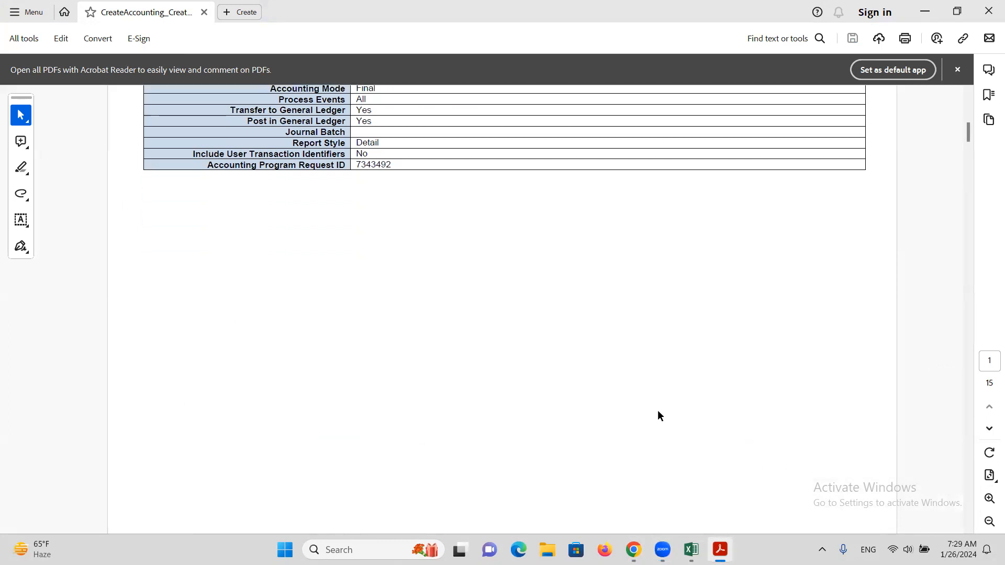
scroll(658, 411, down, 10)
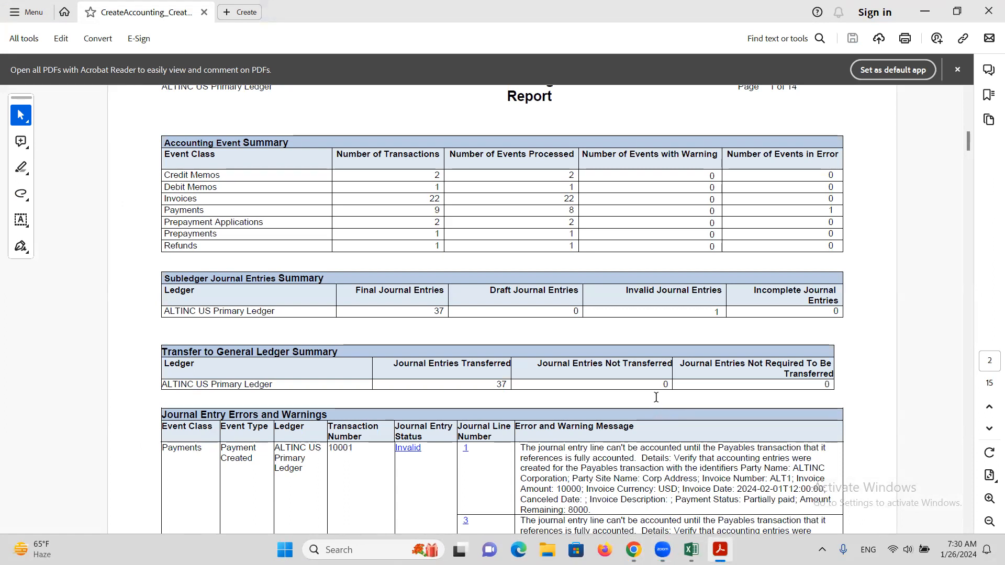
scroll(613, 484, down, 1)
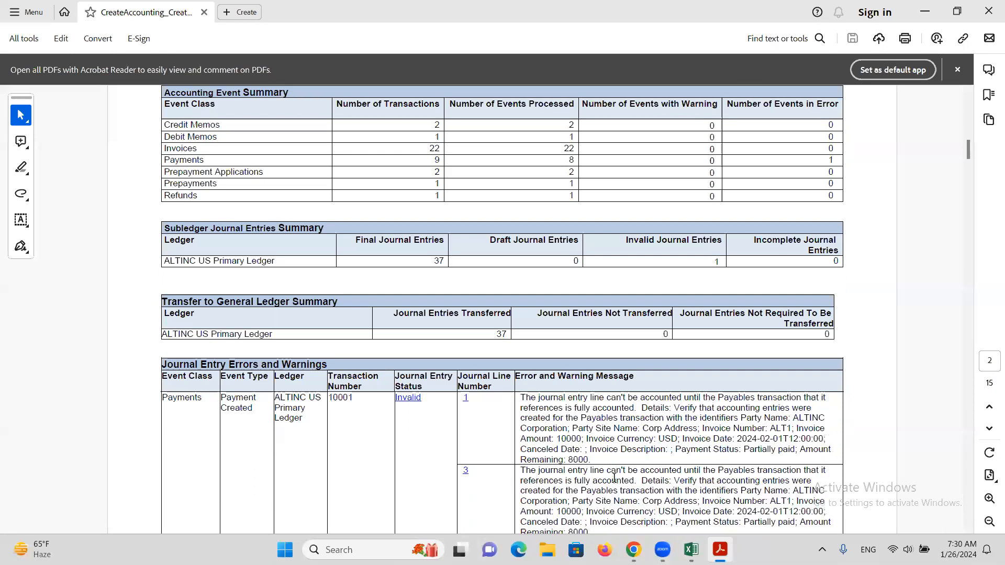
scroll(539, 406, down, 1)
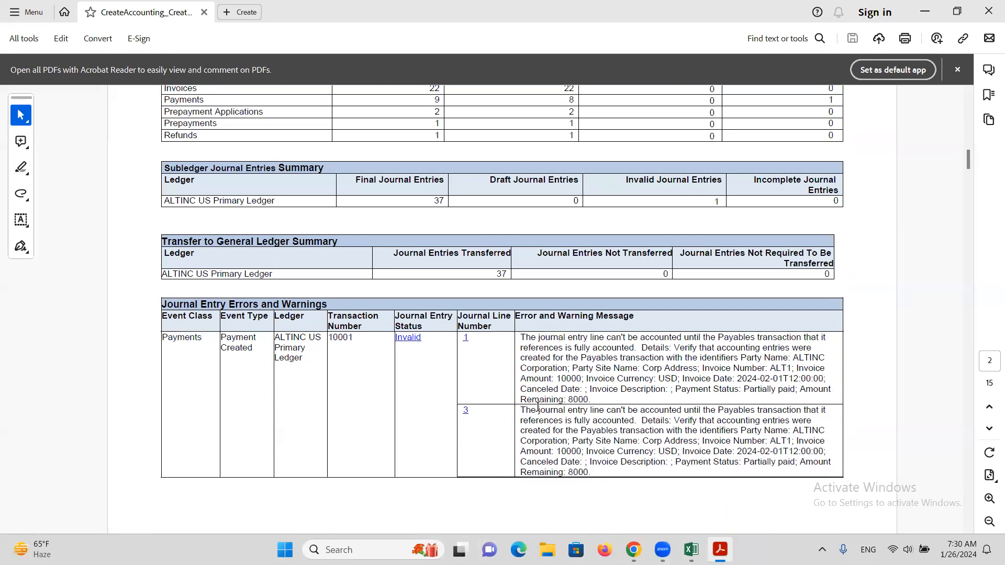
scroll(539, 404, up, 1)
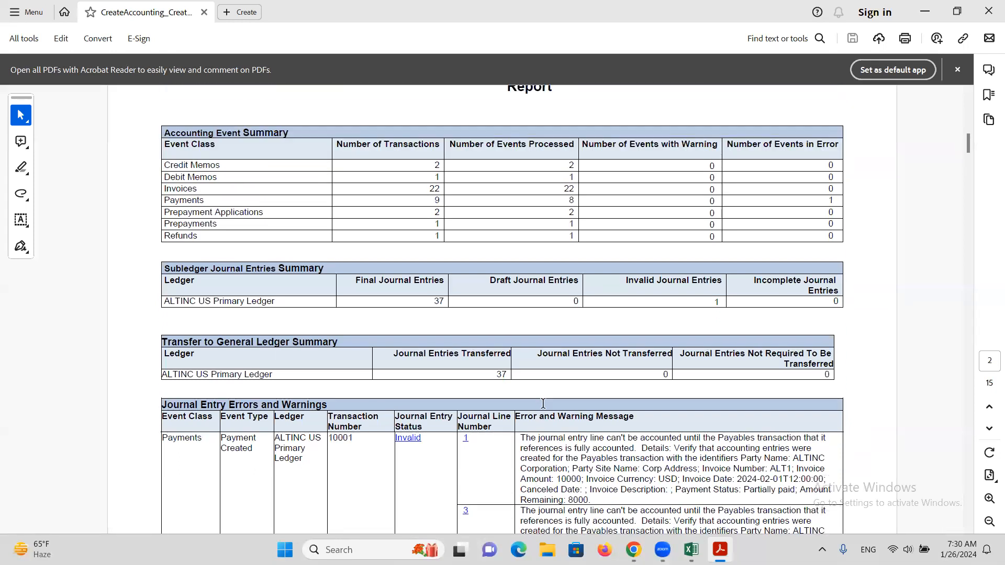
Step: Check the event classes in the Accounting Event Summary and the Journal Entries Transferred figure in the Transfer to General Ledger Summary
double_click(224, 165)
double_click(218, 181)
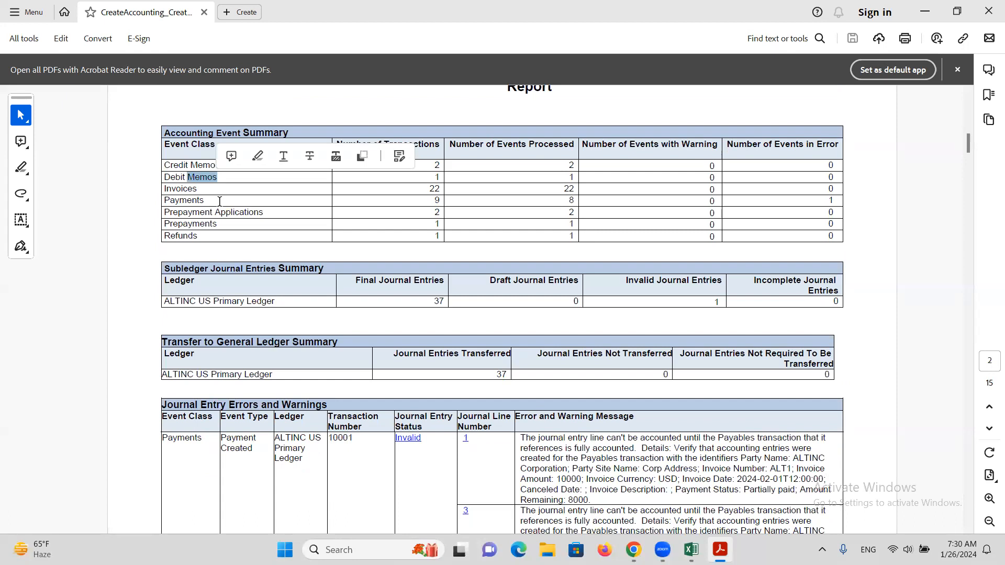
double_click(233, 212)
click(217, 224)
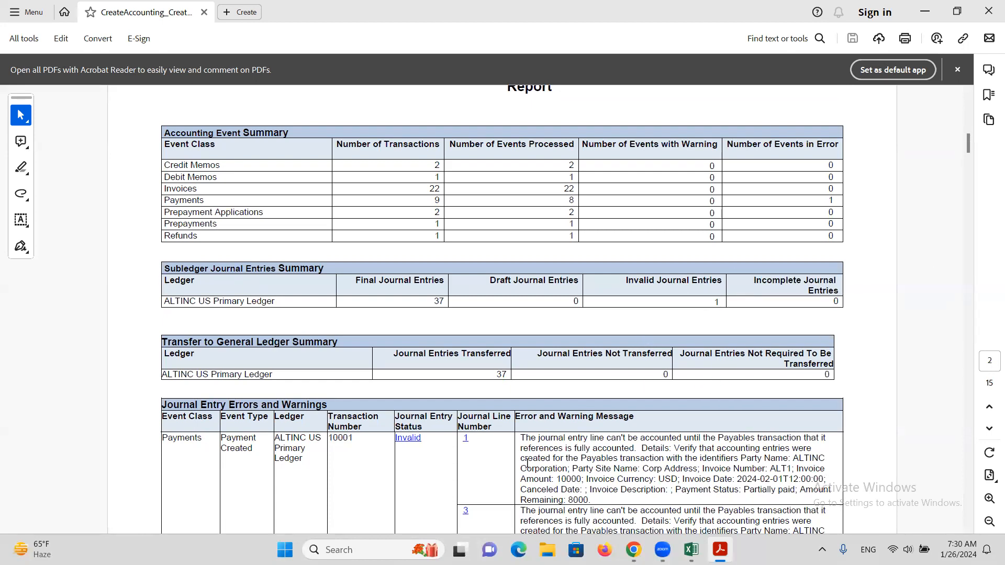
scroll(526, 382, down, 2)
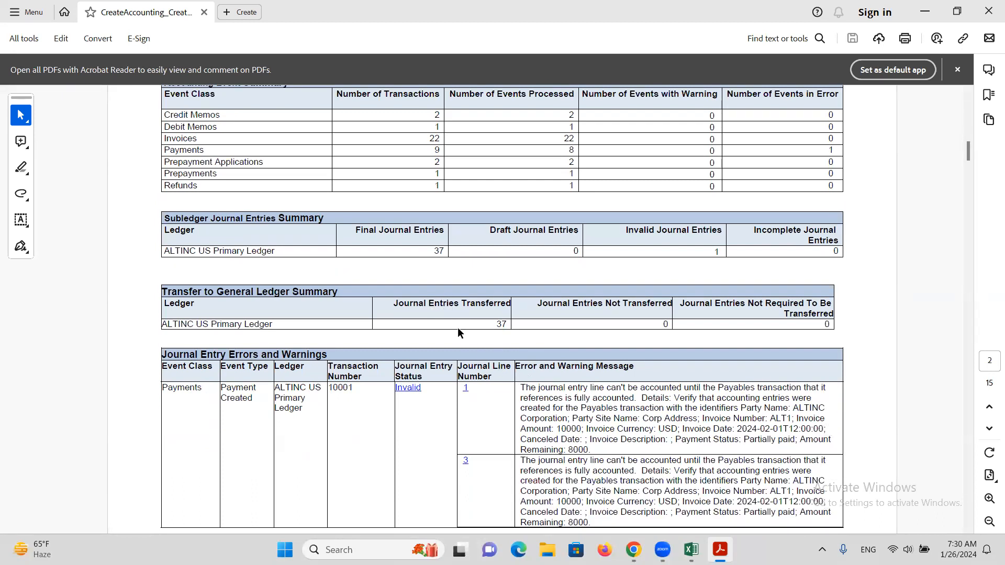
drag(496, 323, 513, 325)
click(682, 367)
Step: Examine the accounts on the liability lines under Journal Entries with Errors and the matching transaction number in the errors table
scroll(508, 441, down, 10)
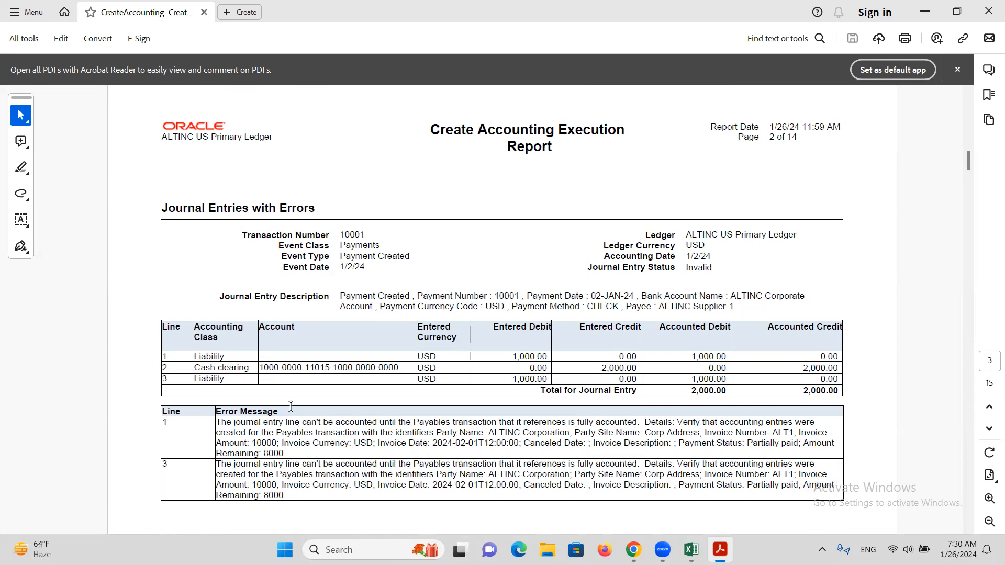
double_click(270, 357)
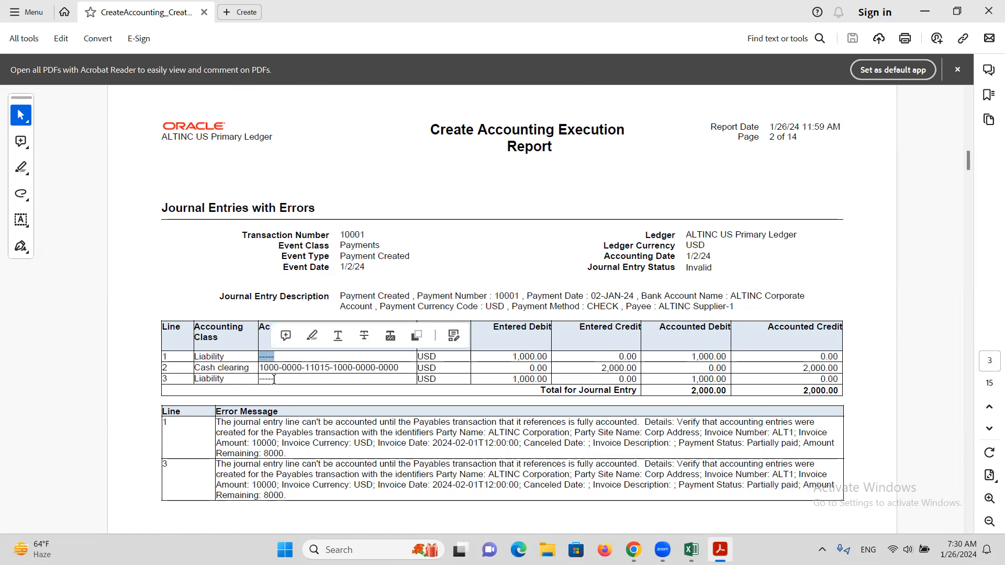
double_click(273, 379)
scroll(247, 455, up, 6)
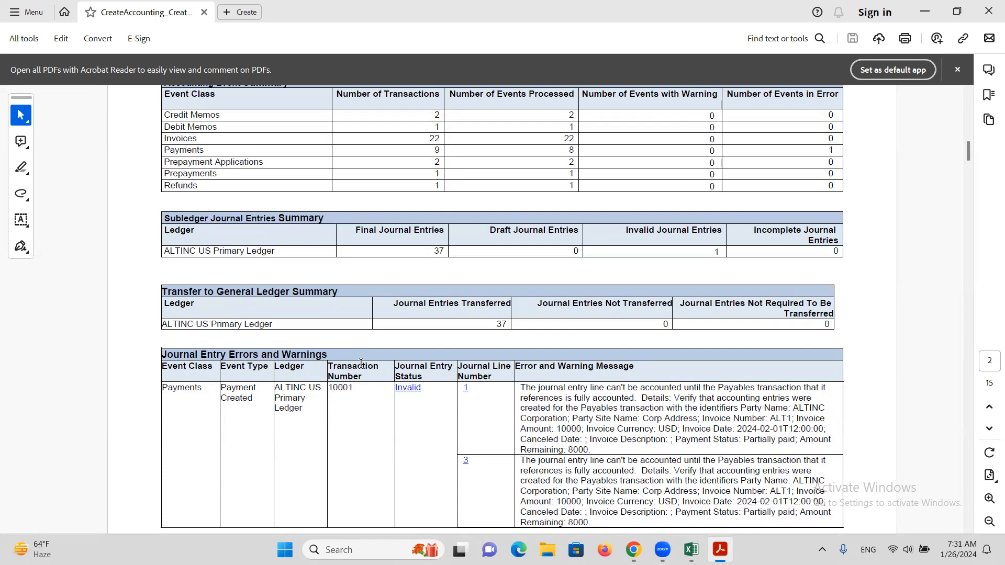
double_click(345, 387)
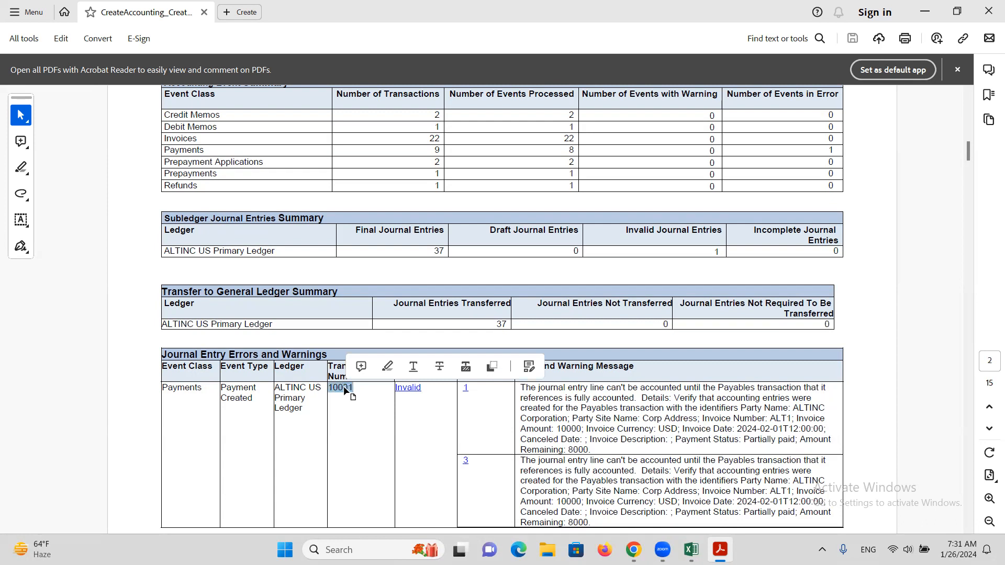
click(173, 385)
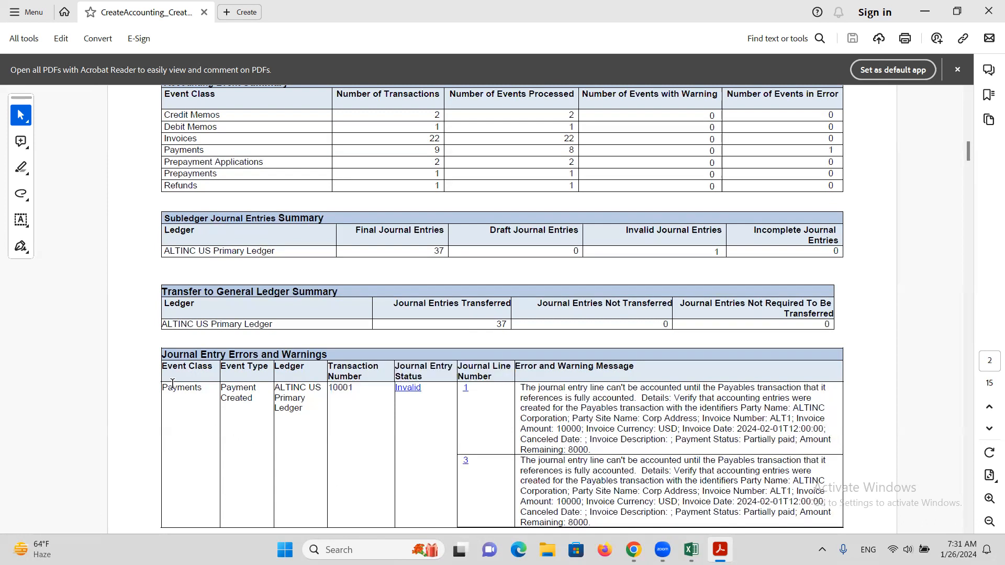
Step: Follow the Invalid status link for transaction 10001 and study its event date, journal lines and error message details
click(409, 389)
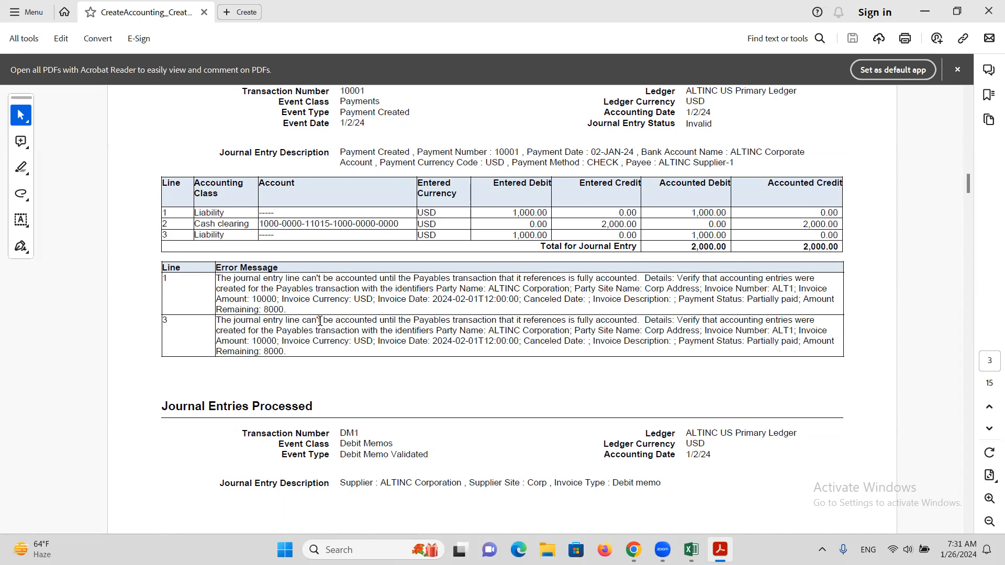
double_click(358, 90)
click(340, 162)
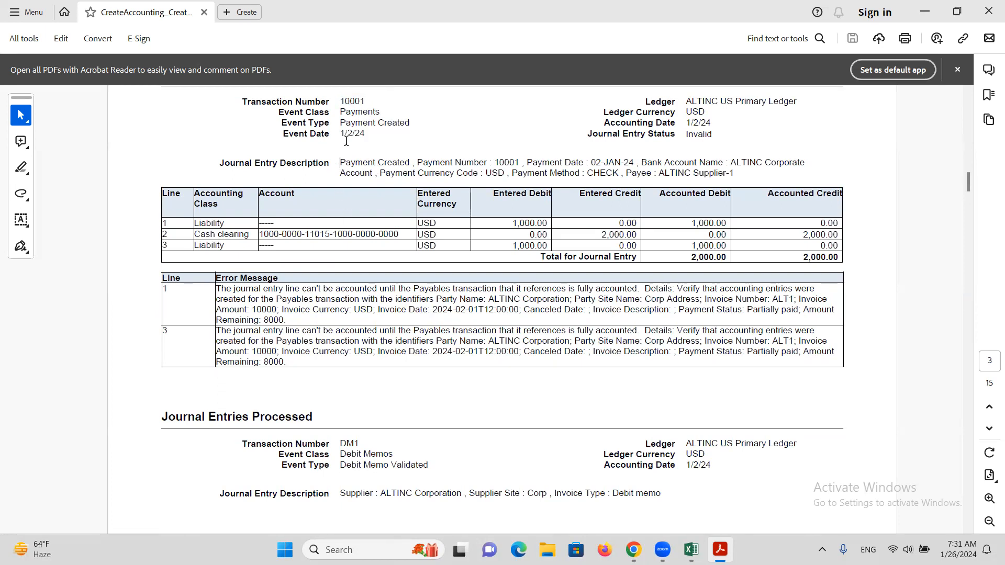
drag(348, 134, 381, 129)
click(371, 152)
drag(437, 309, 532, 308)
click(664, 322)
scroll(499, 328, up, 2)
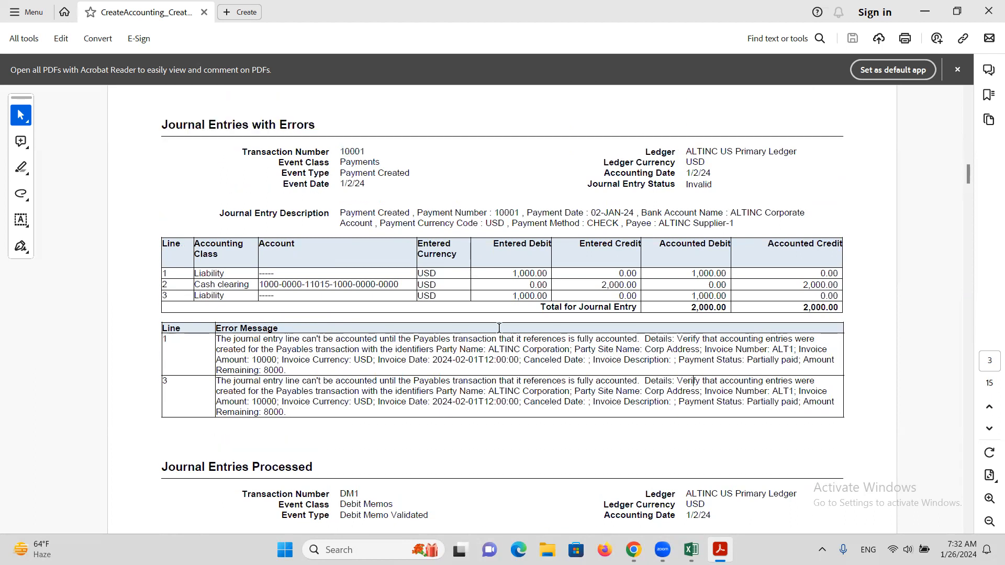
double_click(356, 150)
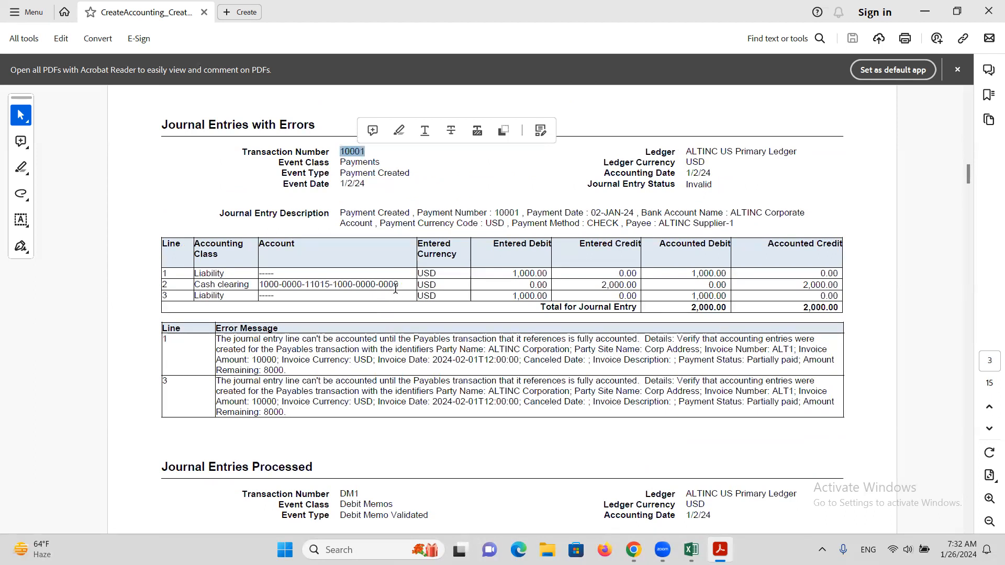
Step: Switch to Oracle Fusion in the browser, go to the Payments work area and open Manage Payments
key(alt+Tab)
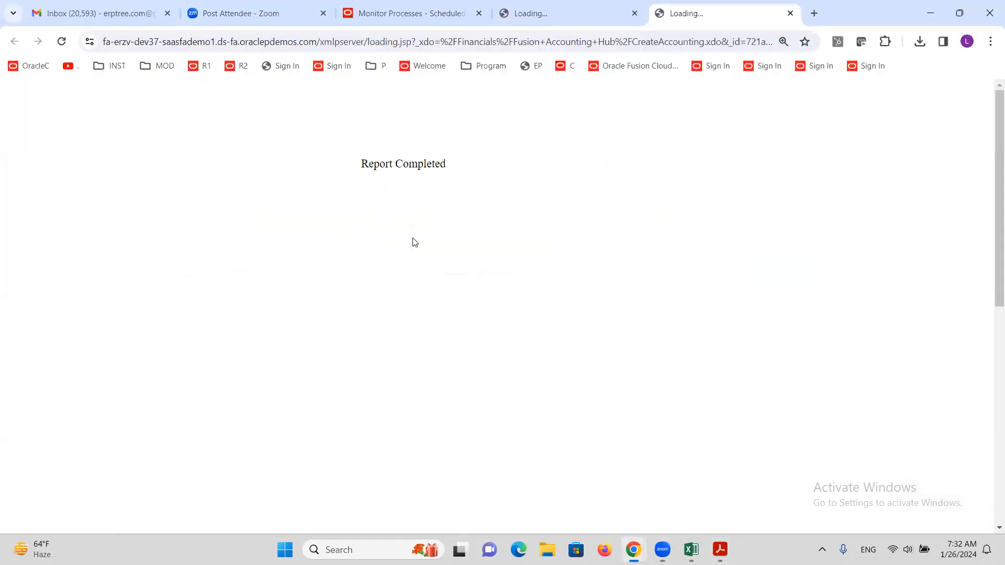
click(384, 4)
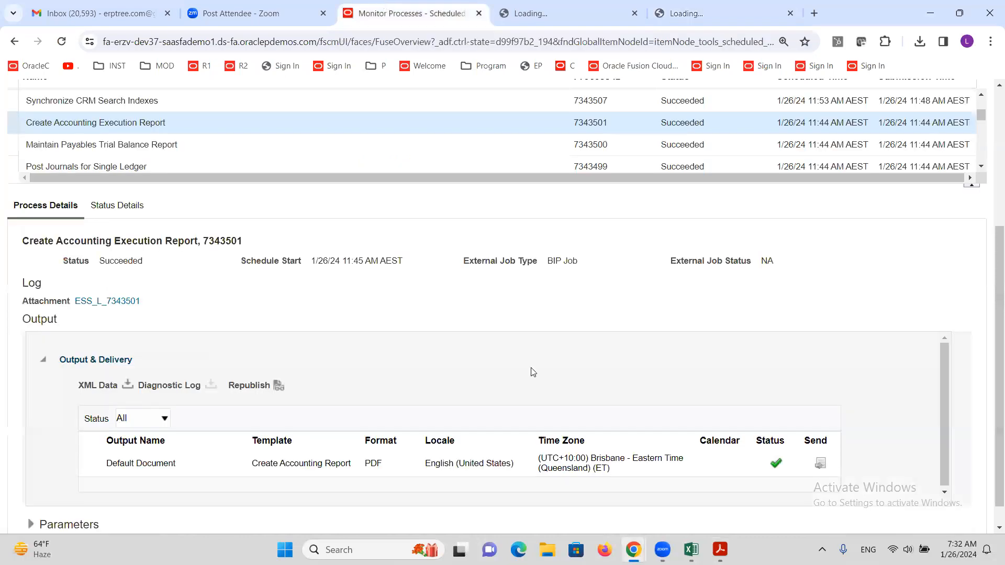
scroll(495, 400, up, 4)
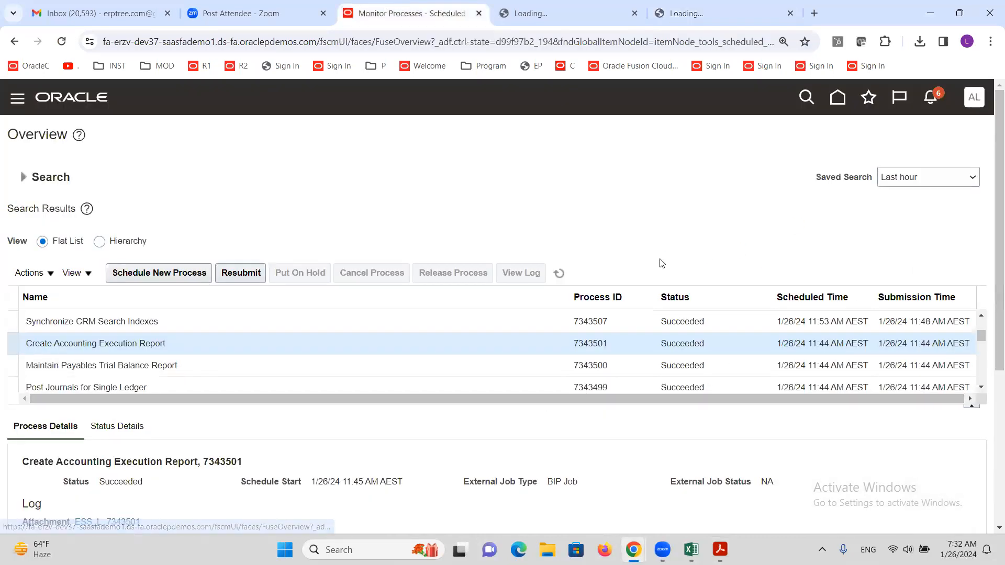
click(722, 314)
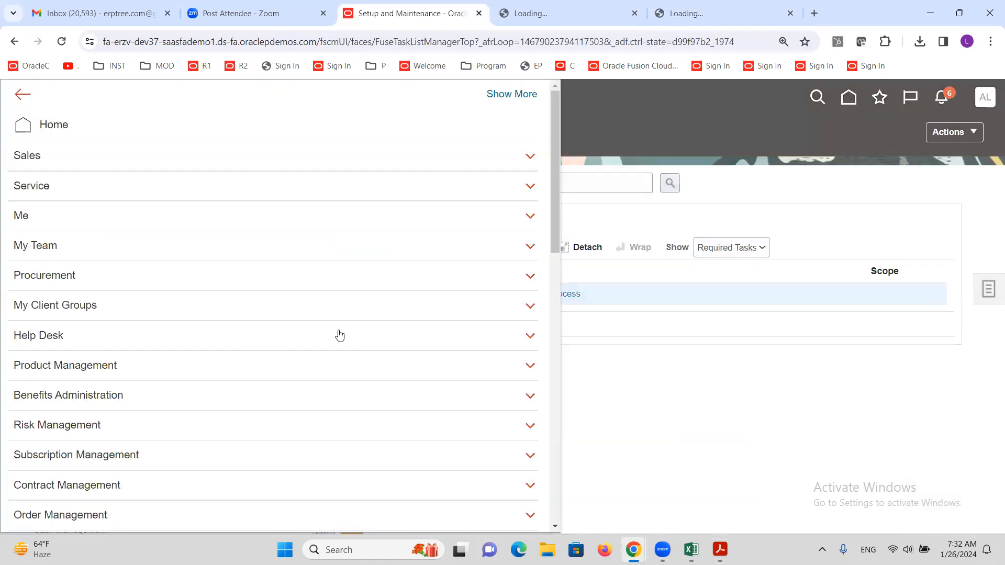
scroll(338, 335, down, 5)
click(410, 328)
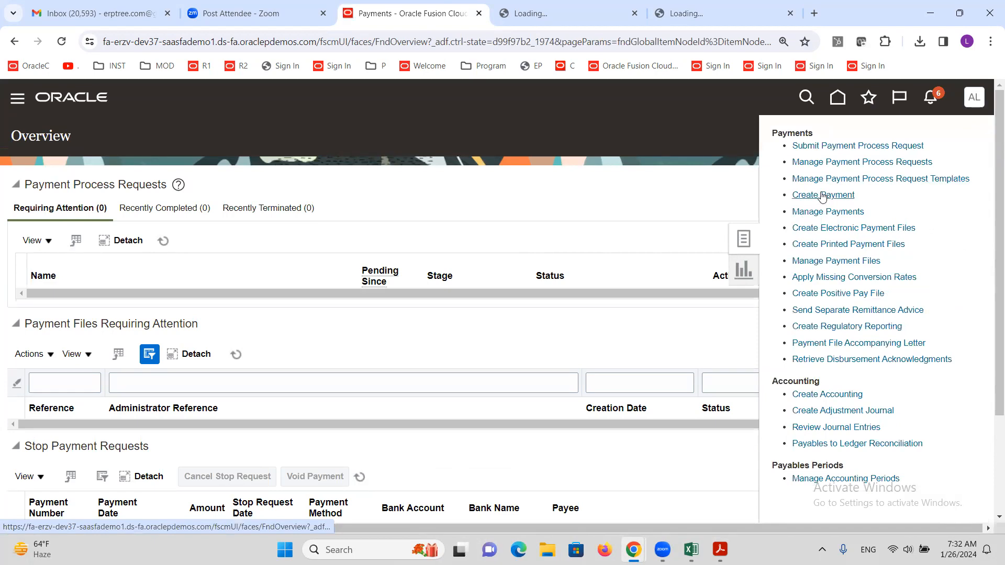
click(825, 212)
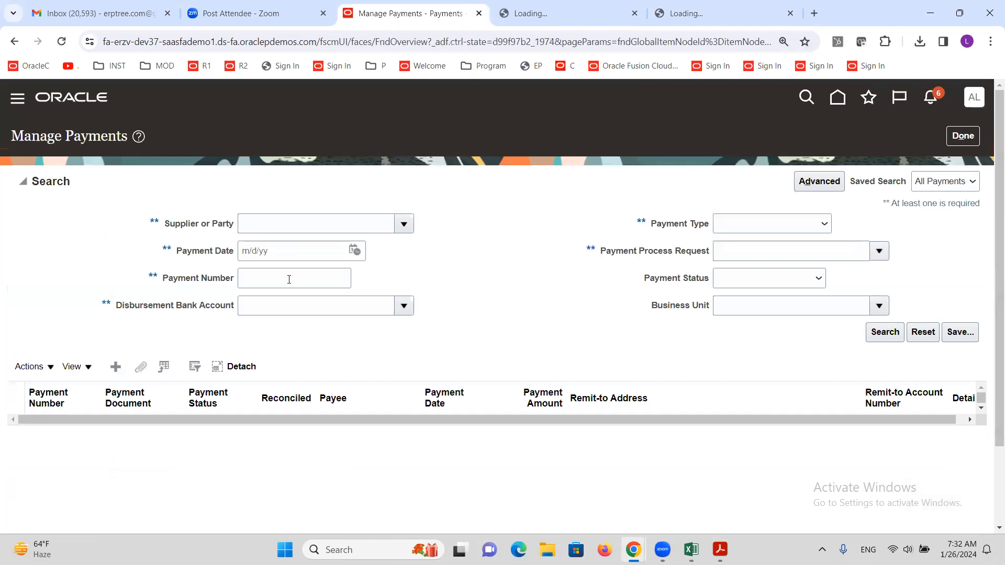
Step: Search for payment number 10001 with disbursement bank account ALTINC Corporate Account and open the payment
click(283, 280)
text(10001)
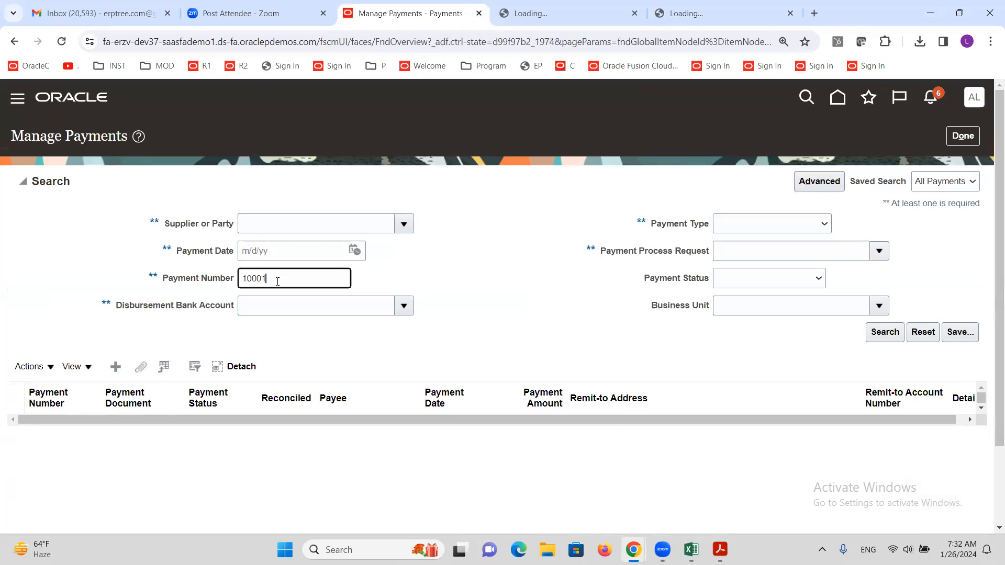
click(353, 315)
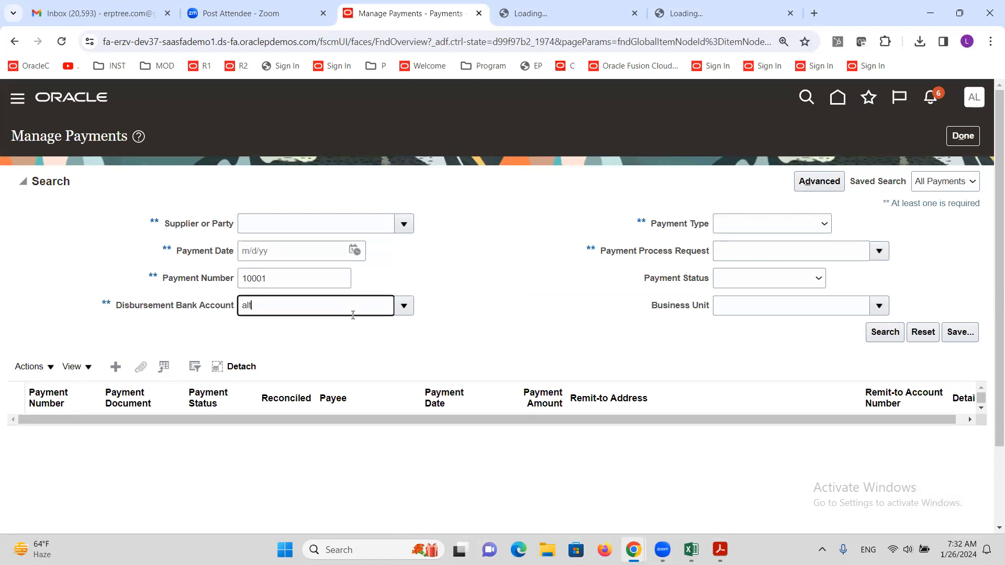
text(alt)
key(Tab)
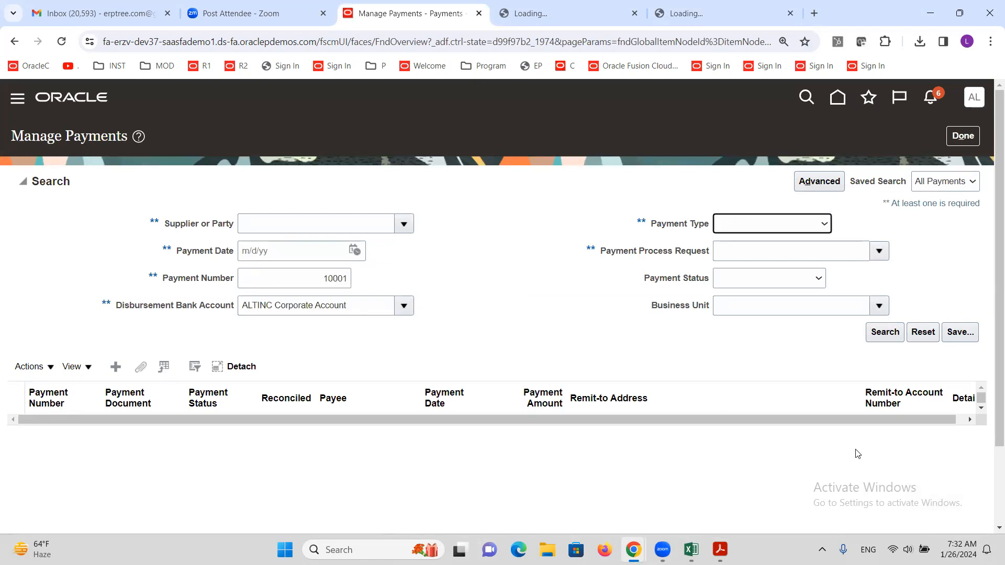
click(885, 332)
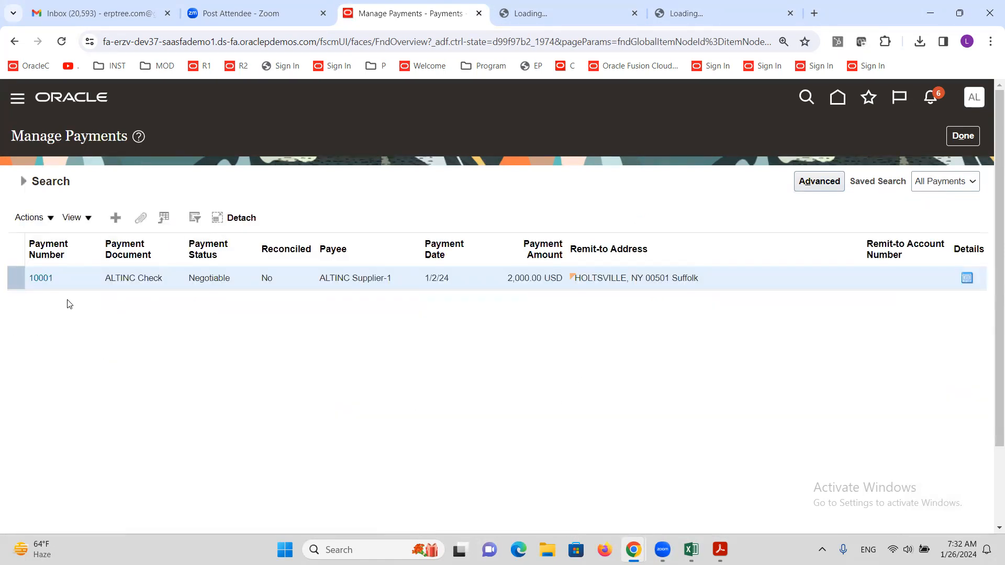
click(45, 282)
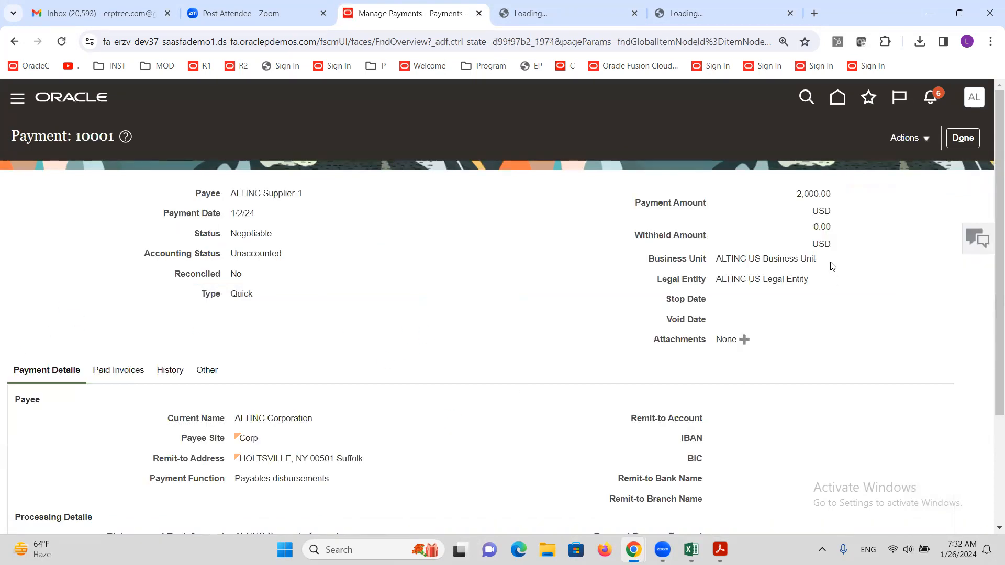
Step: Try to post payment 10001 to the ledger and review its accounting lines with the view set to Entries
click(926, 139)
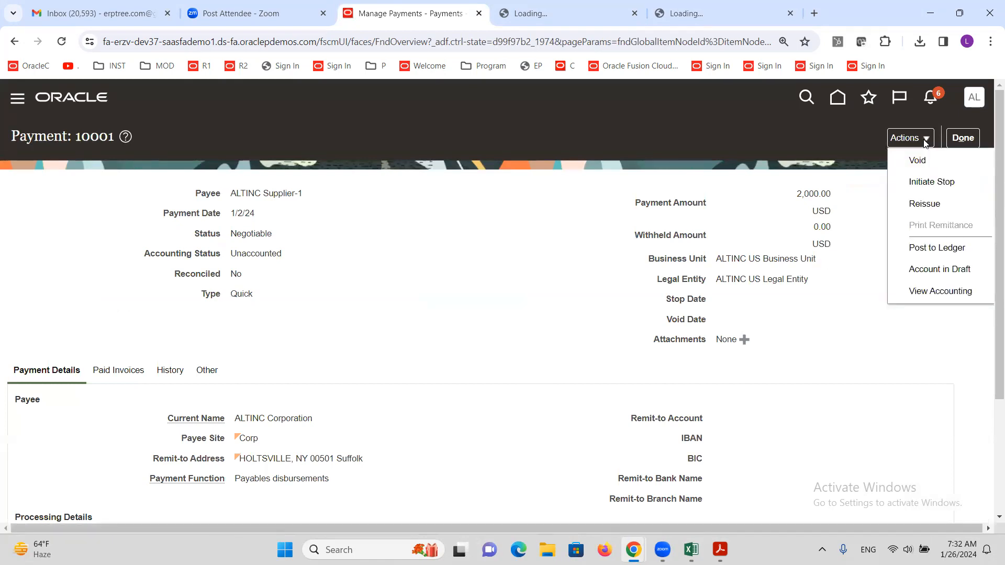
click(927, 246)
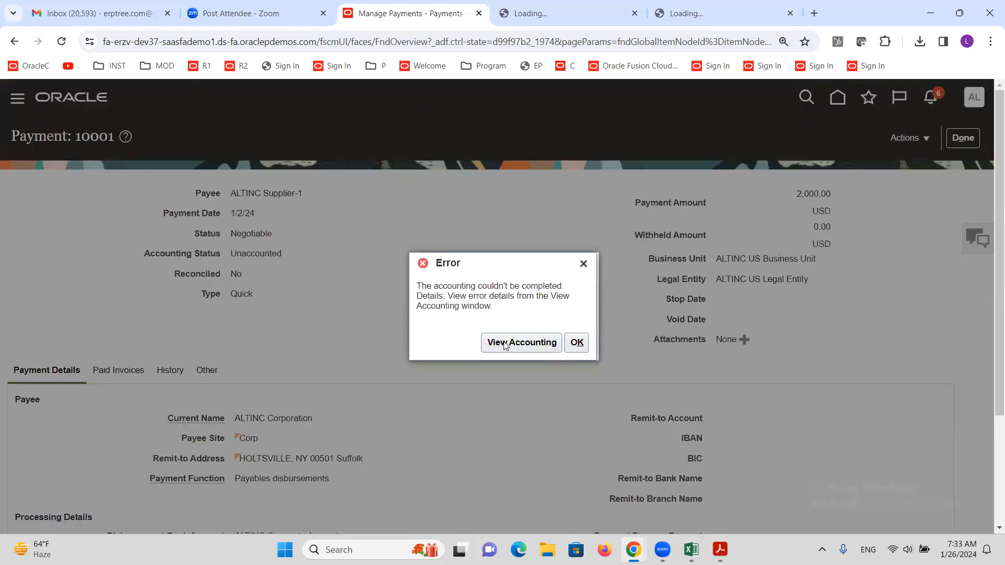
click(512, 354)
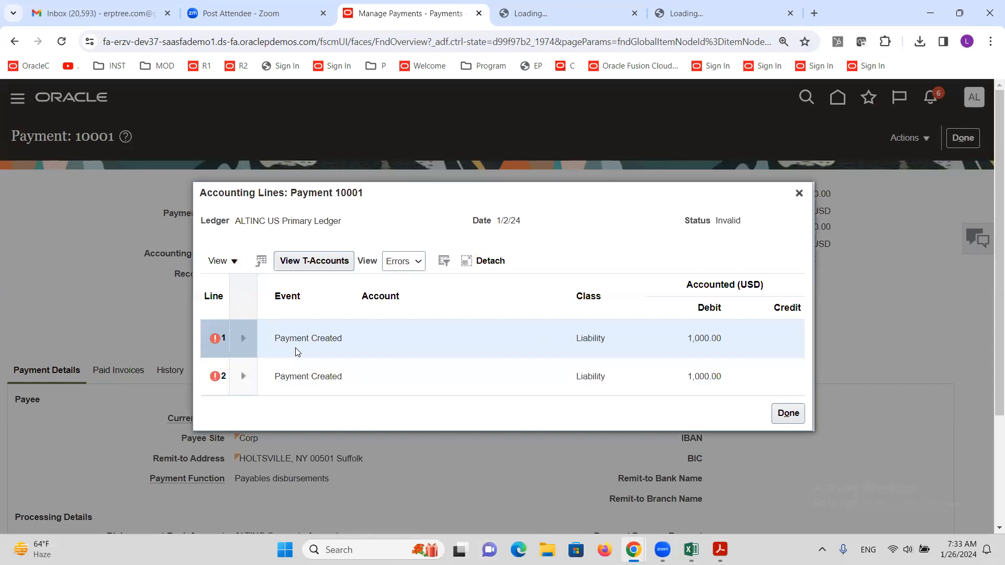
click(399, 265)
click(403, 279)
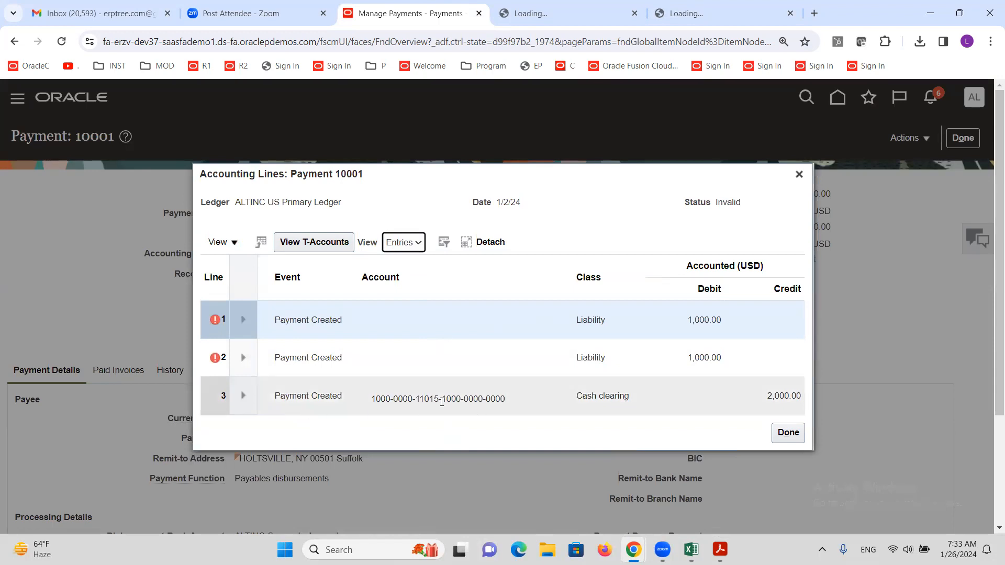
click(793, 180)
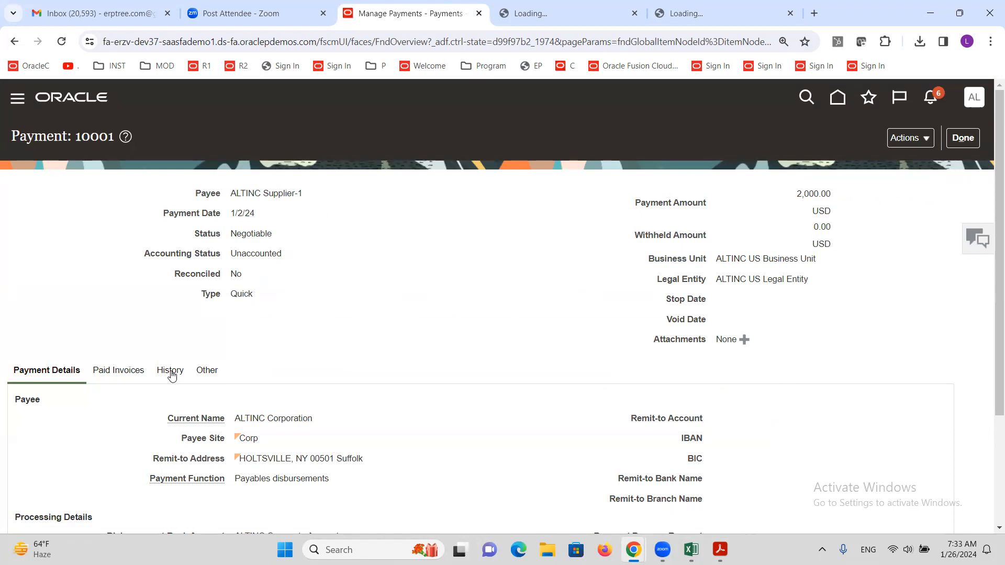
Step: Check which invoices are paid by payment 10001 and close the payment
click(139, 369)
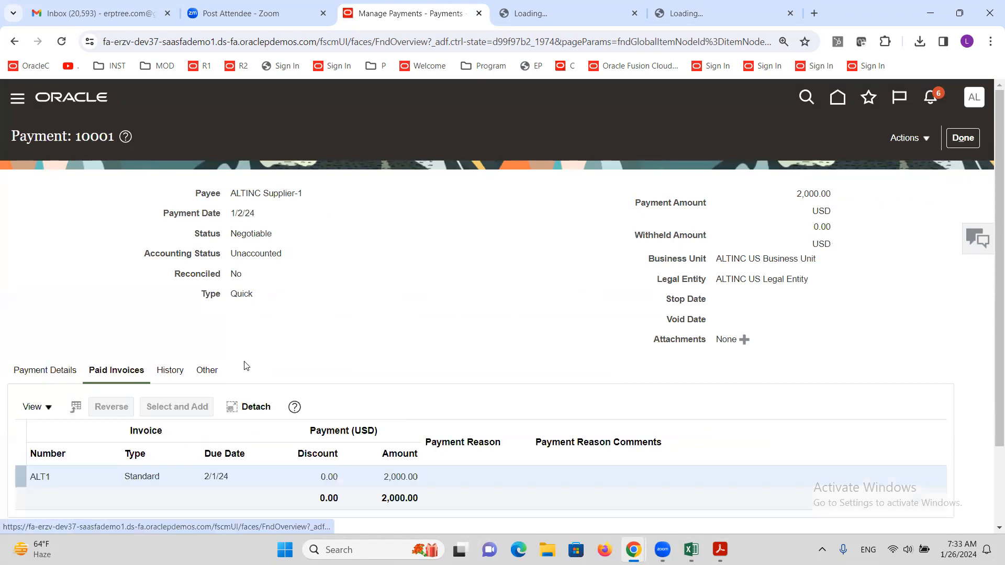
scroll(391, 303, down, 2)
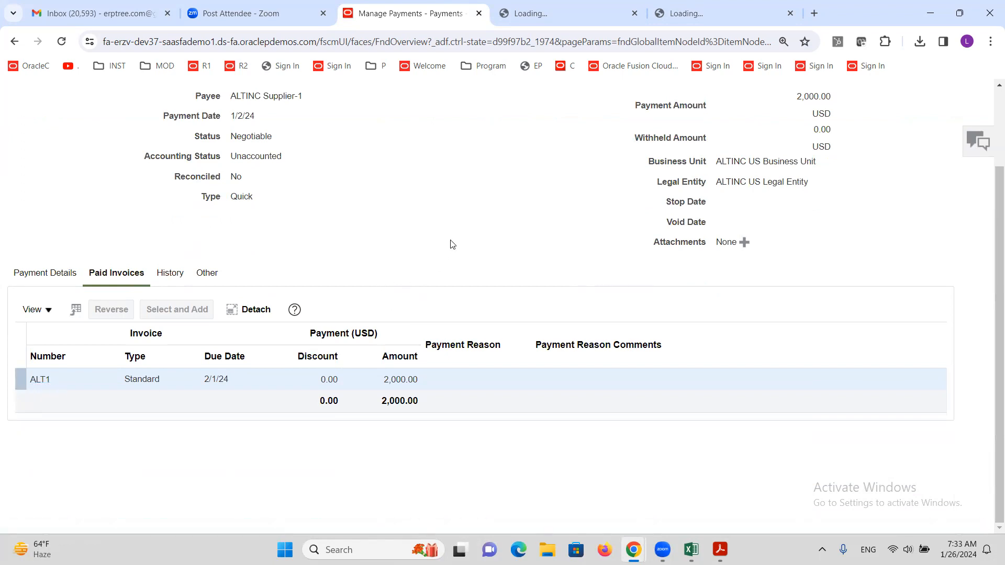
scroll(453, 242, up, 2)
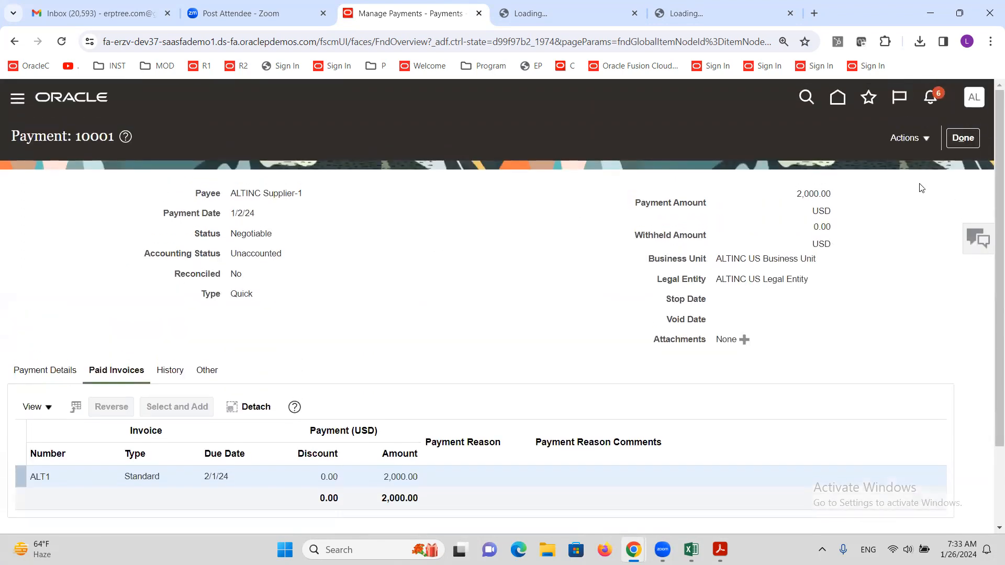
click(975, 138)
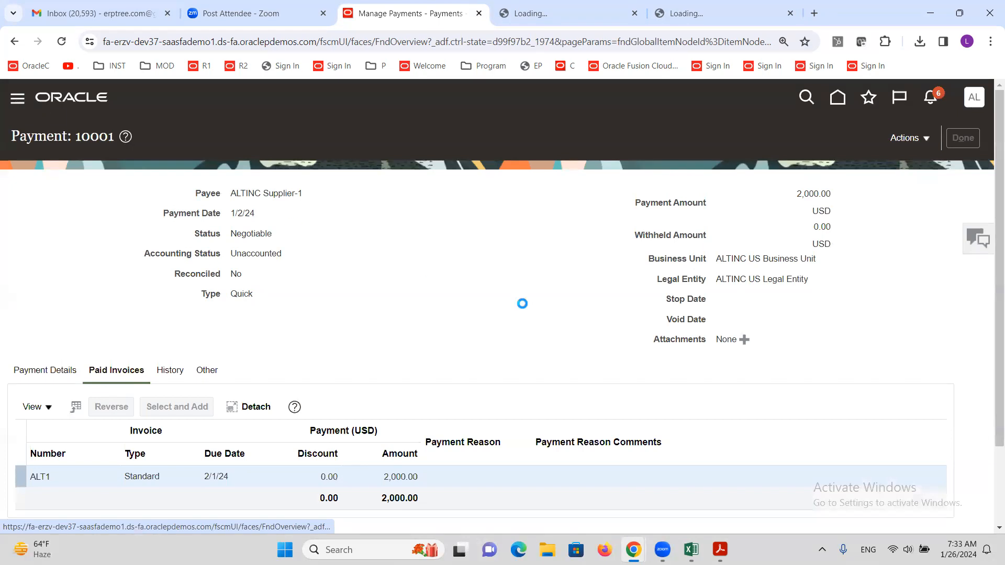
Step: Go to the Payables Invoices work area and open Manage Invoices
click(16, 105)
scroll(252, 409, down, 5)
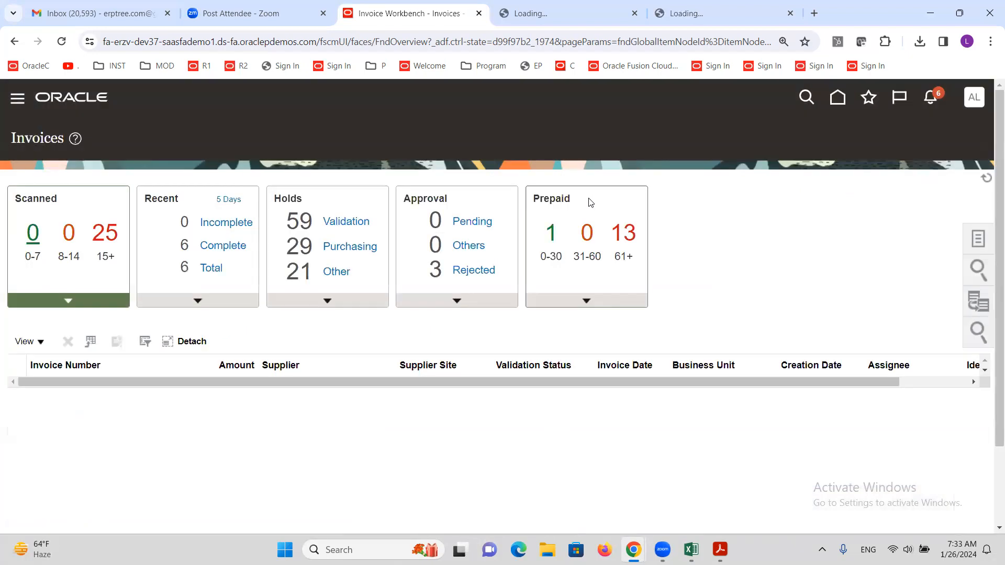
click(979, 238)
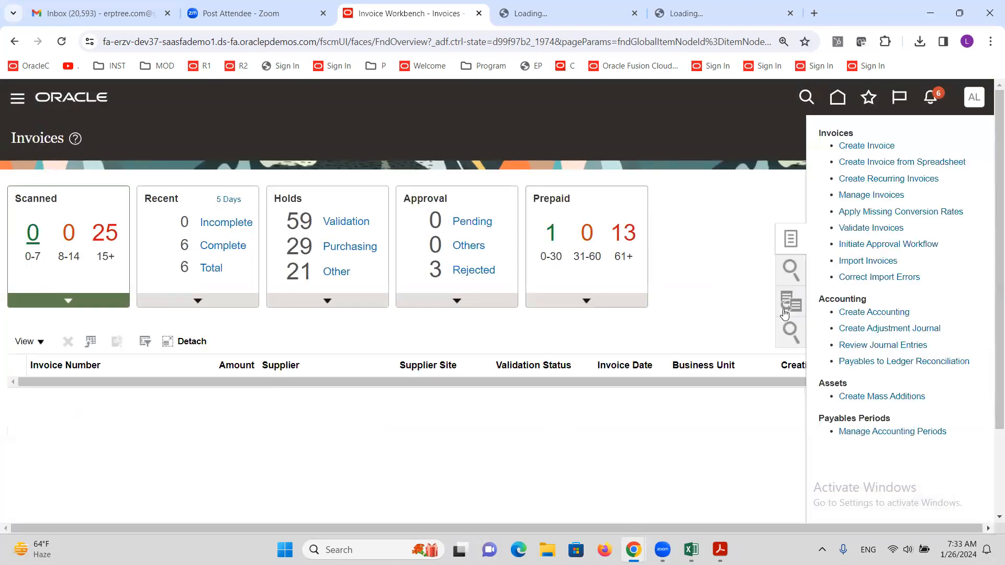
click(854, 197)
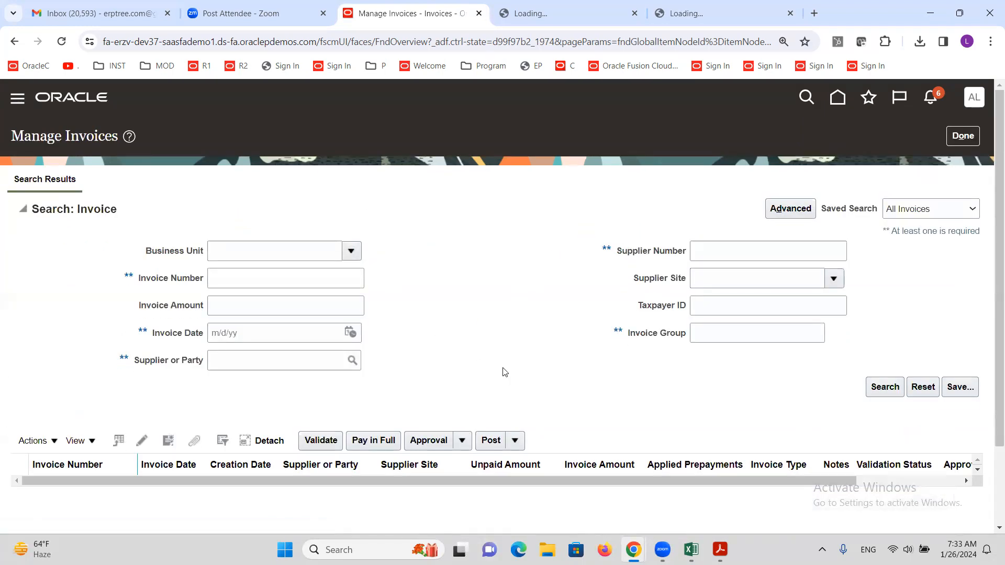
Step: Search for invoice number ALT1 and open the invoice for editing
click(291, 273)
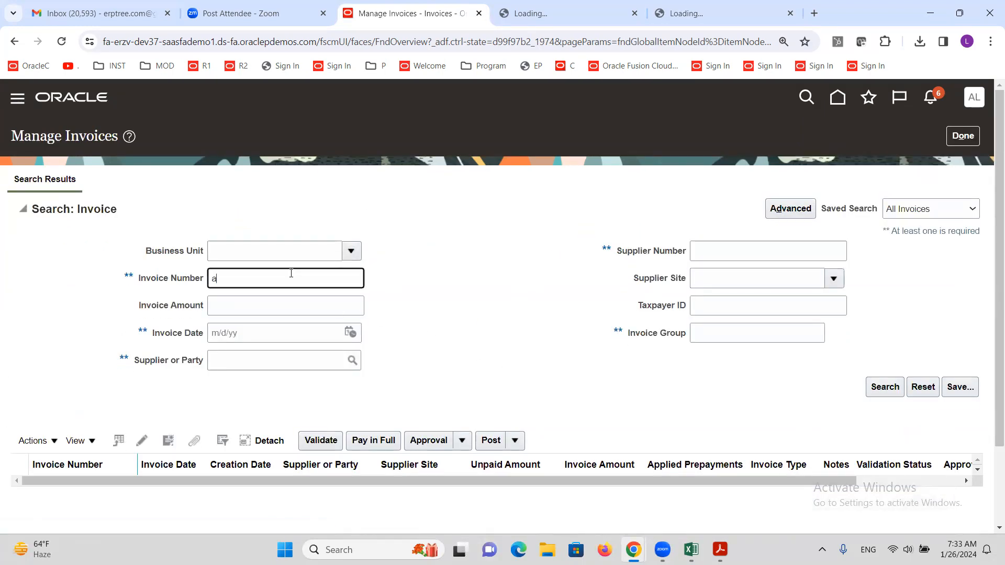
text(ALT1)
click(881, 390)
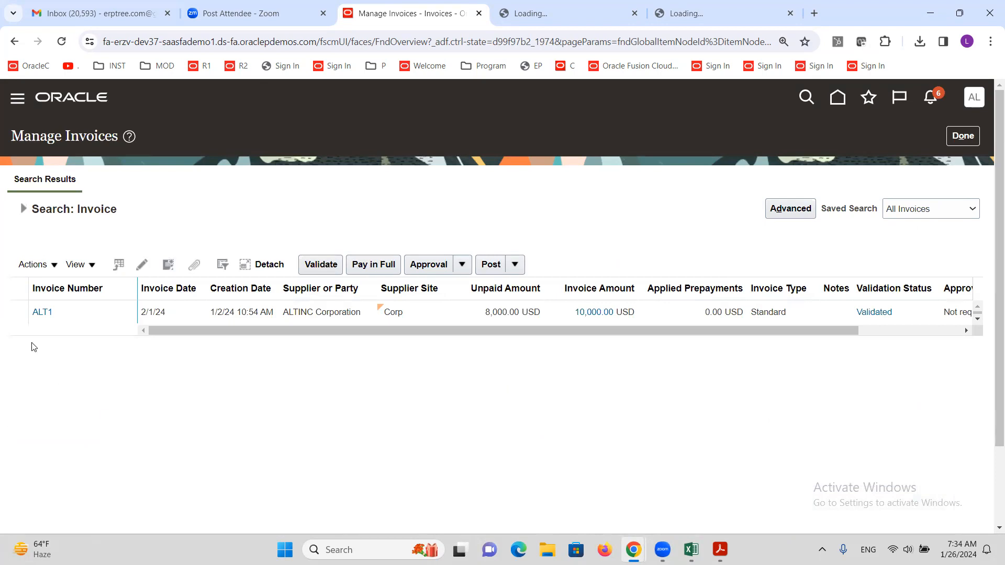
click(41, 313)
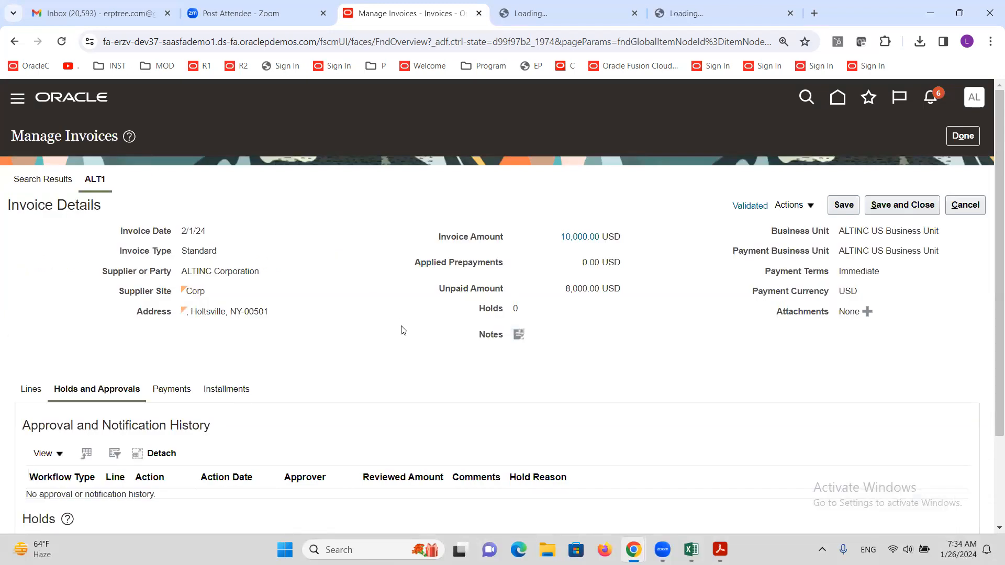
click(810, 205)
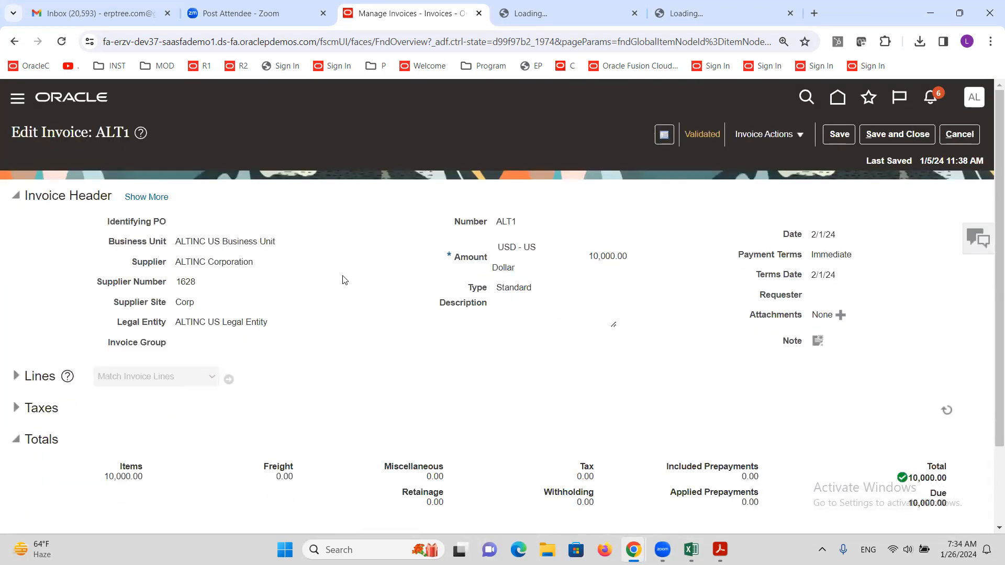
Step: Examine the amount of invoice ALT1 and its accounting and payment status in the invoice summary
double_click(611, 256)
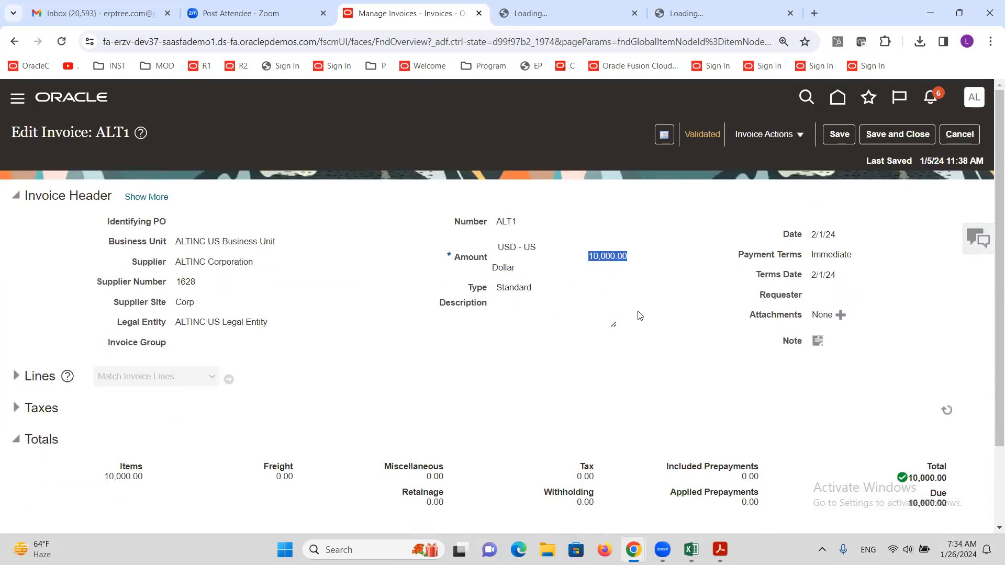
click(700, 137)
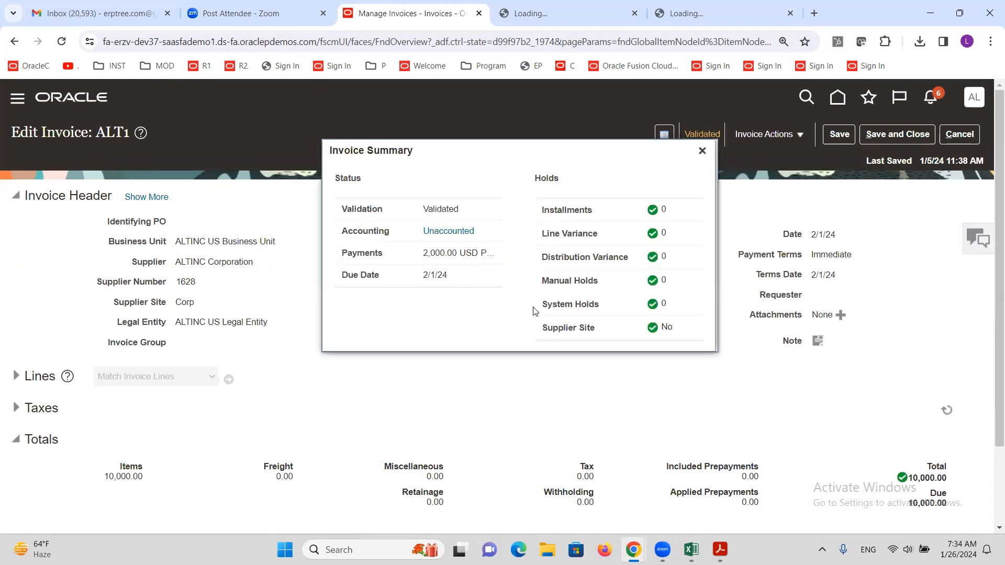
double_click(435, 251)
click(703, 151)
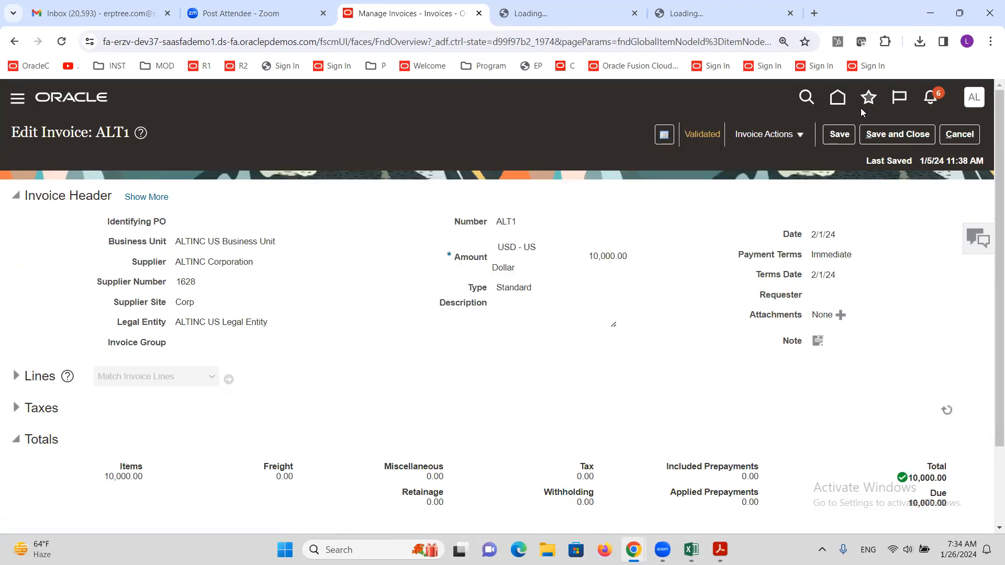
Step: Post invoice ALT1 to the ledger and acknowledge the confirmation
click(801, 135)
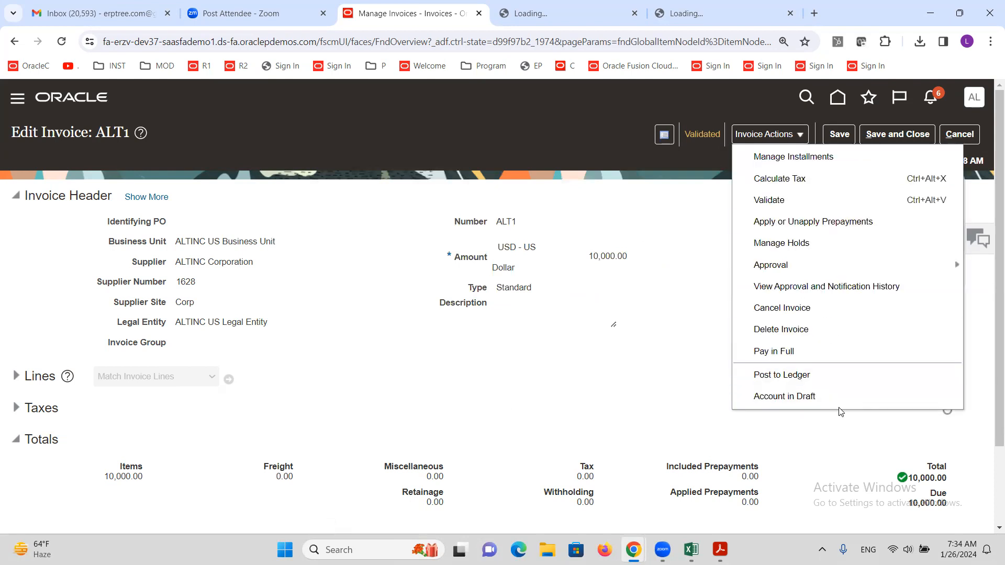
click(785, 376)
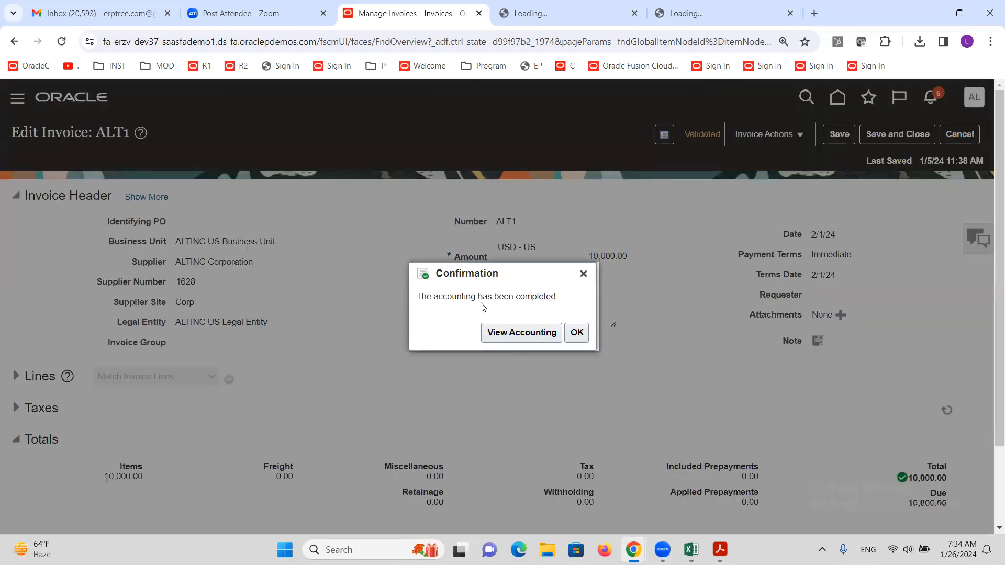
click(577, 334)
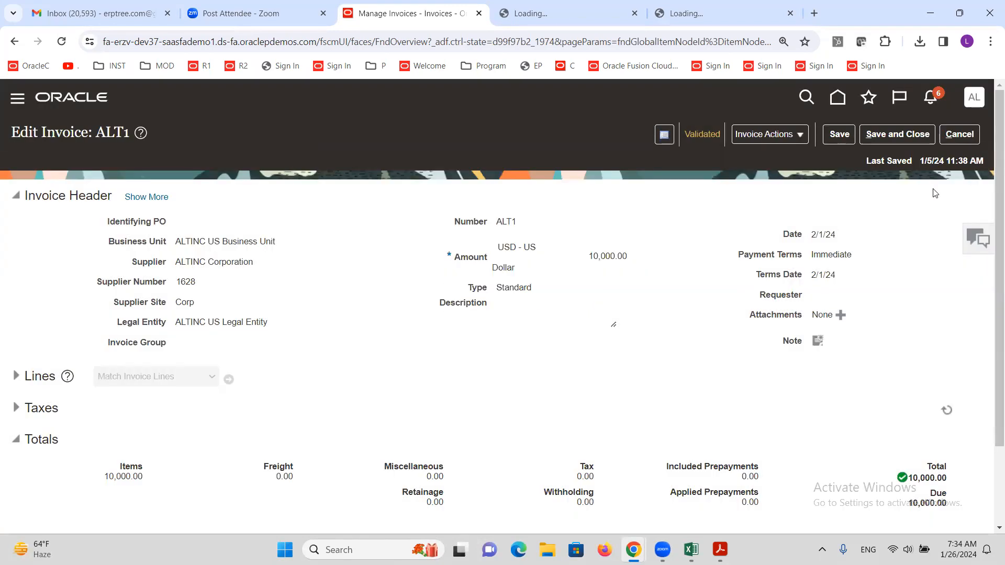
Step: Review the accounting lines of invoice ALT1 from its summary, and save and close the invoice
click(703, 138)
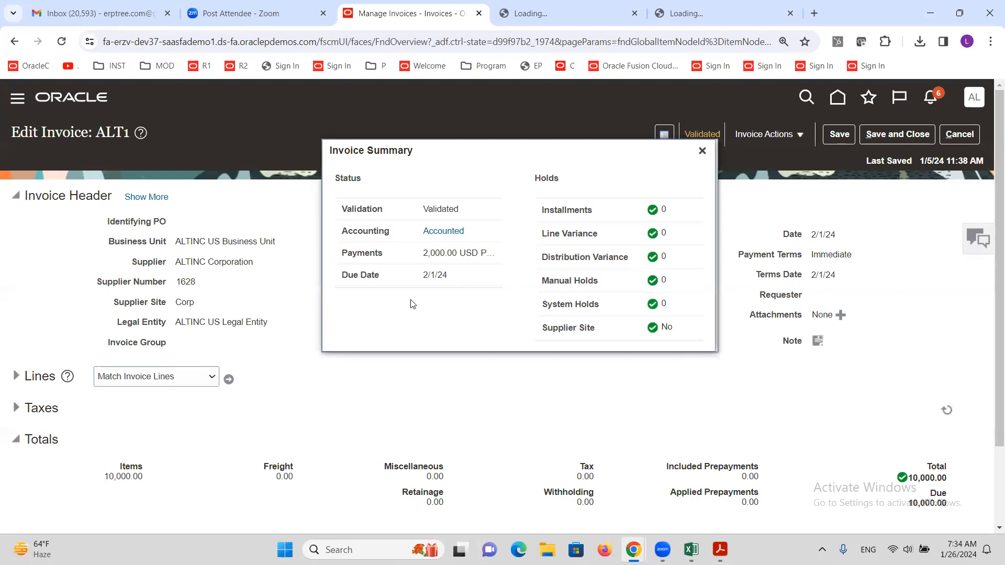
click(440, 235)
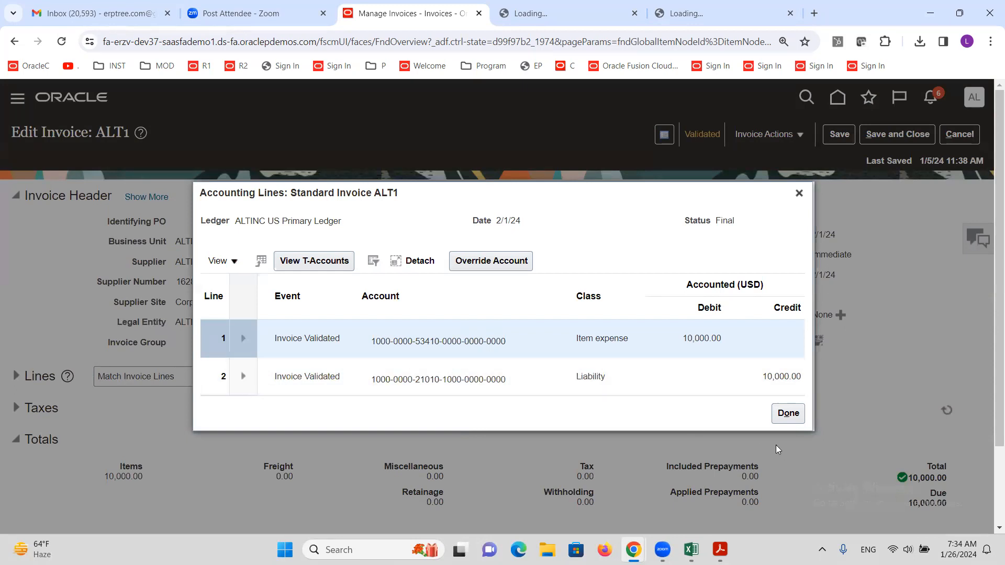
click(786, 414)
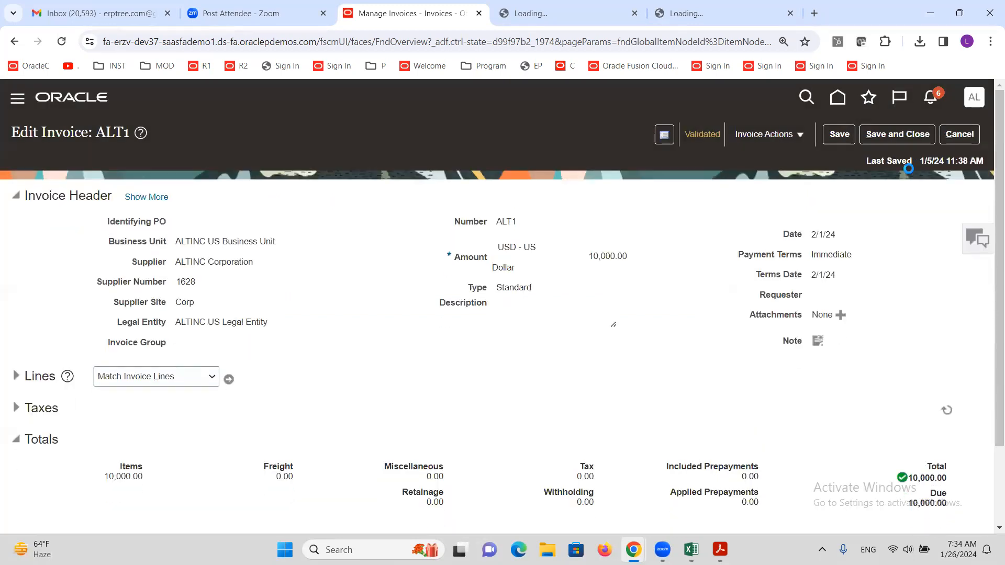
click(898, 134)
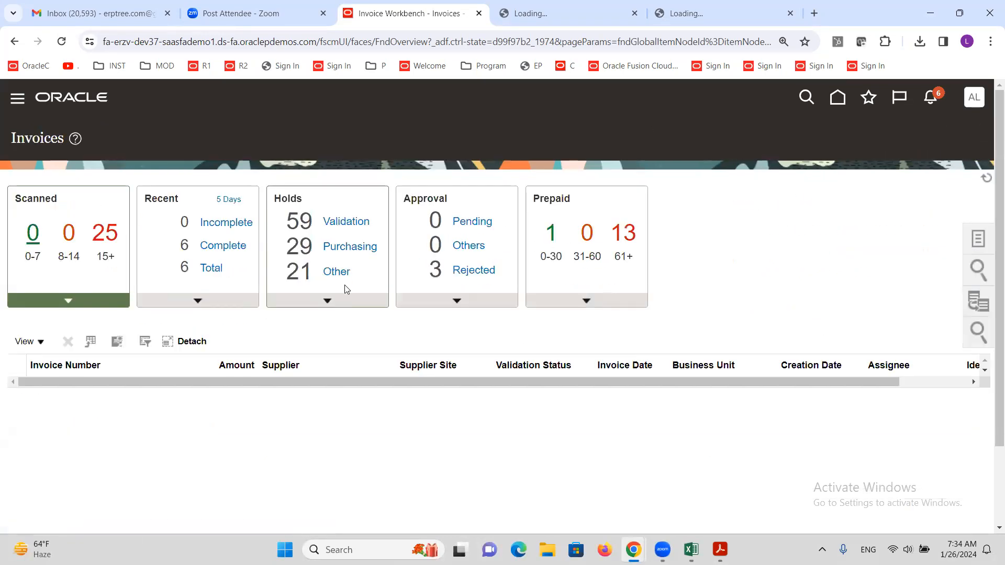
Step: Go to the Payables Payments work area and open Manage Payments
click(17, 103)
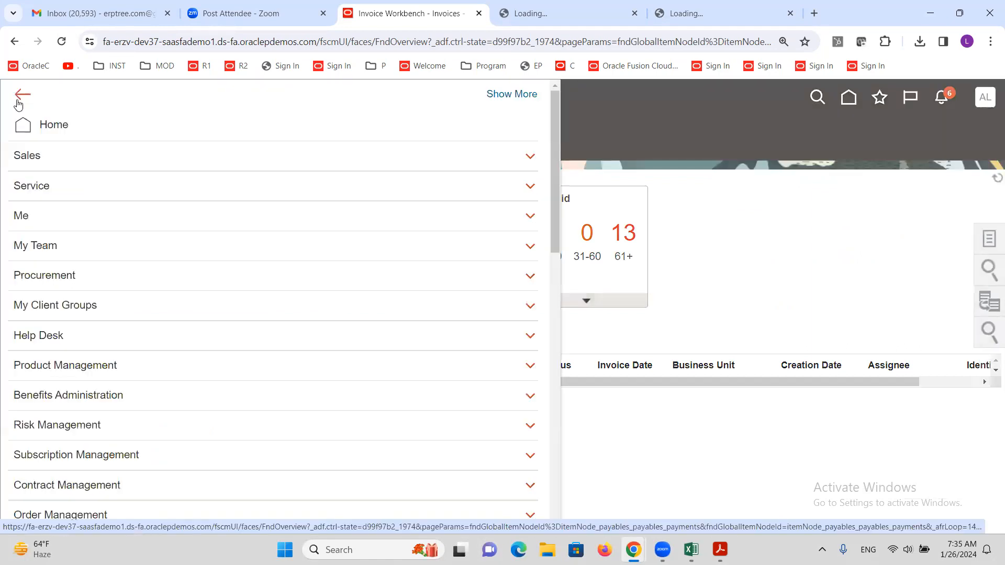
scroll(153, 292, down, 7)
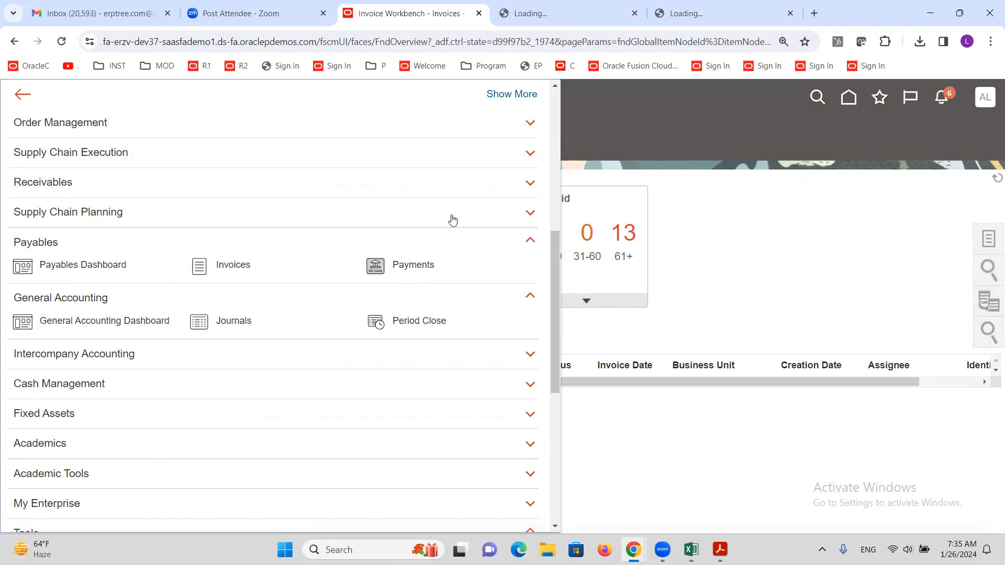
click(414, 263)
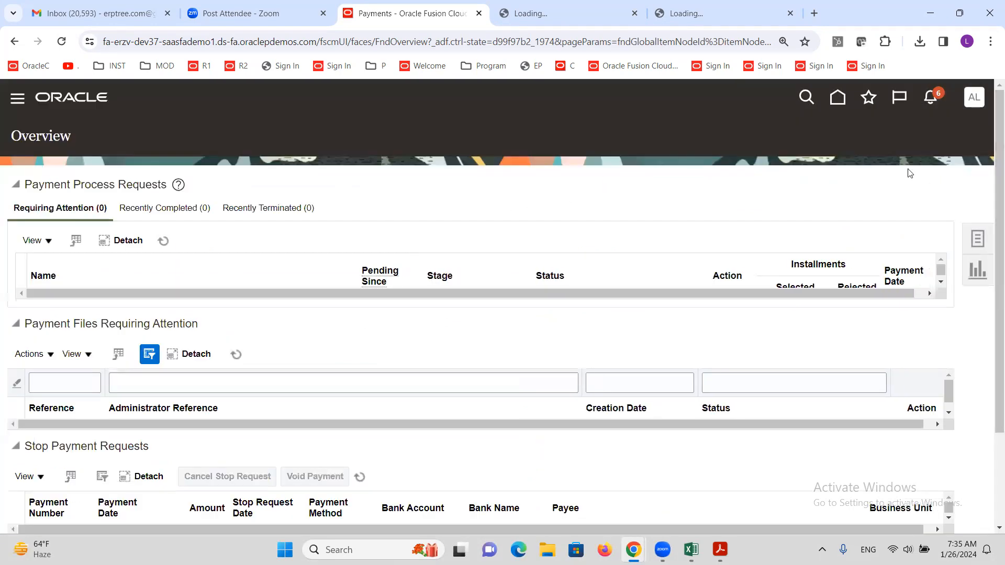
click(978, 239)
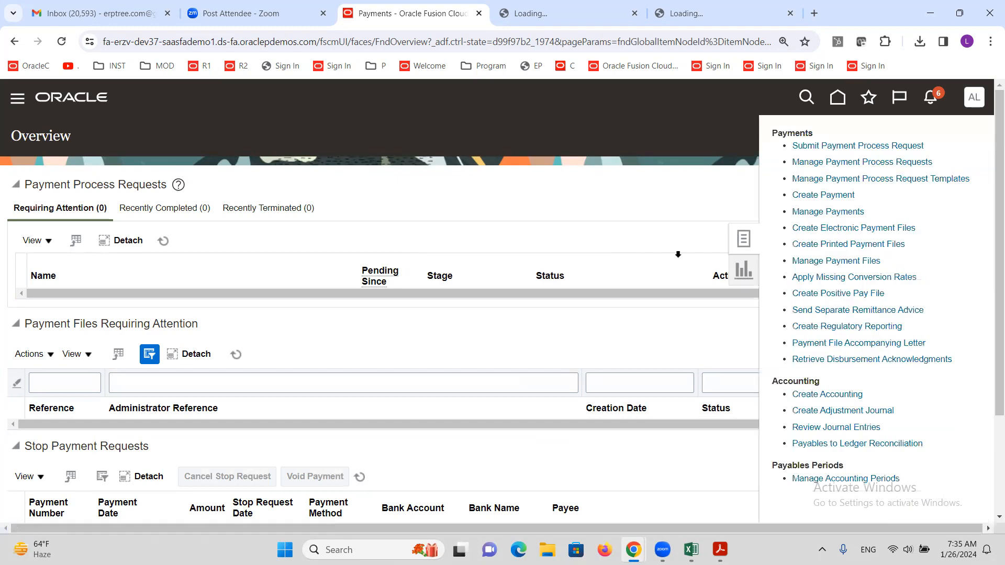
click(828, 212)
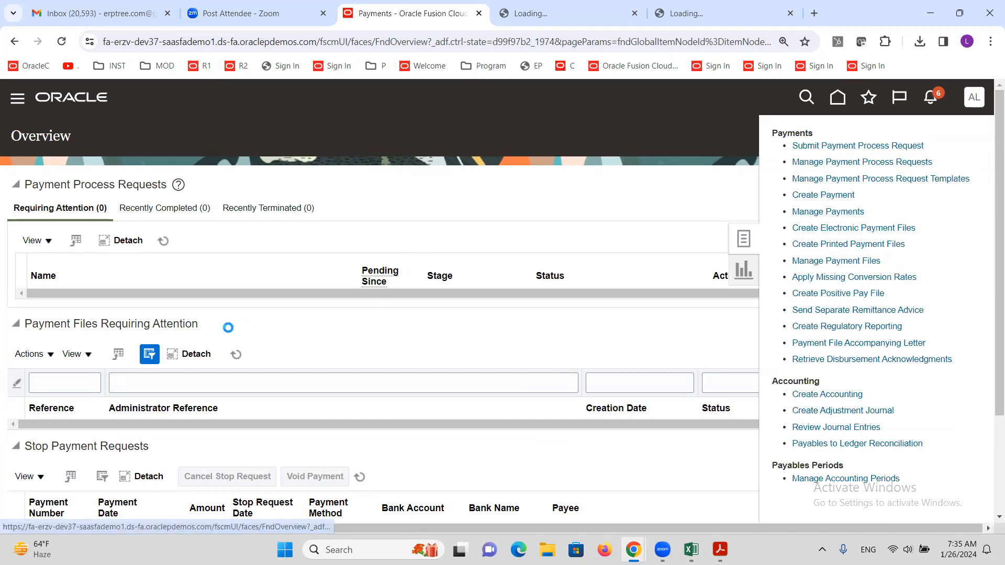
Step: Search for payment number 10001 with the disbursement bank account beginning with ALT
click(258, 281)
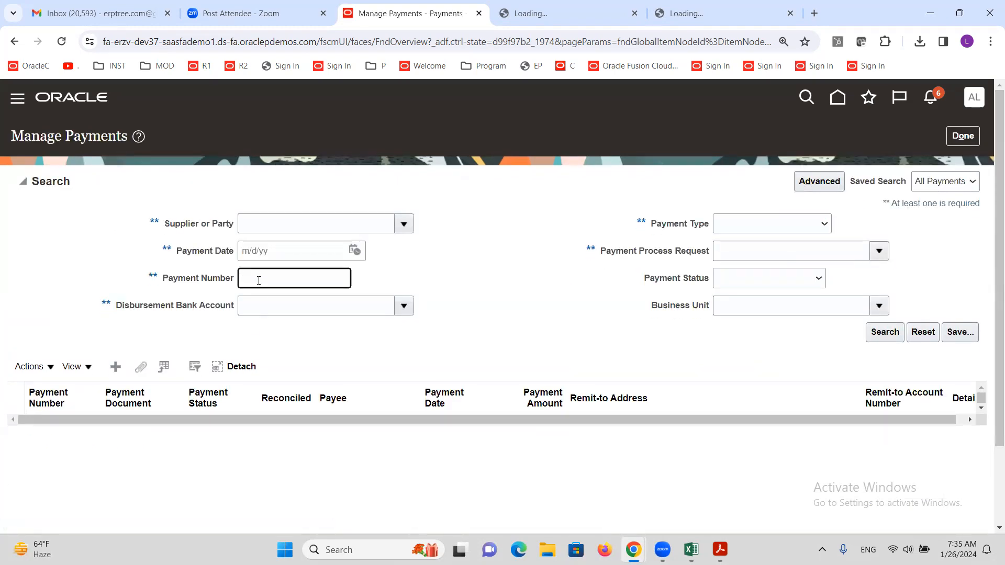
text(10001)
click(318, 313)
text(ALT)
key(Tab)
click(884, 332)
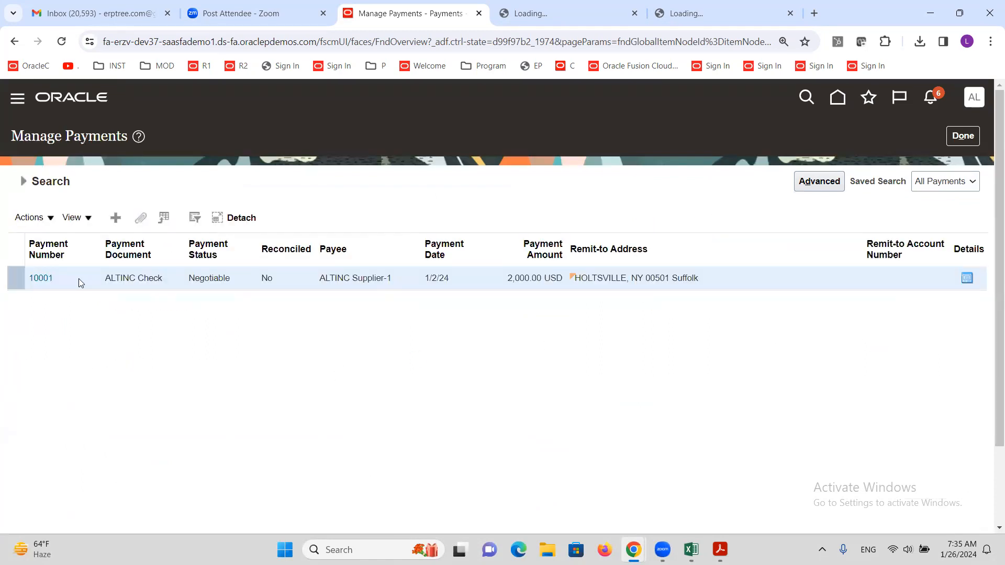
Step: Post payment 10001 to the ledger, acknowledge the confirmation and leave Manage Payments
click(54, 222)
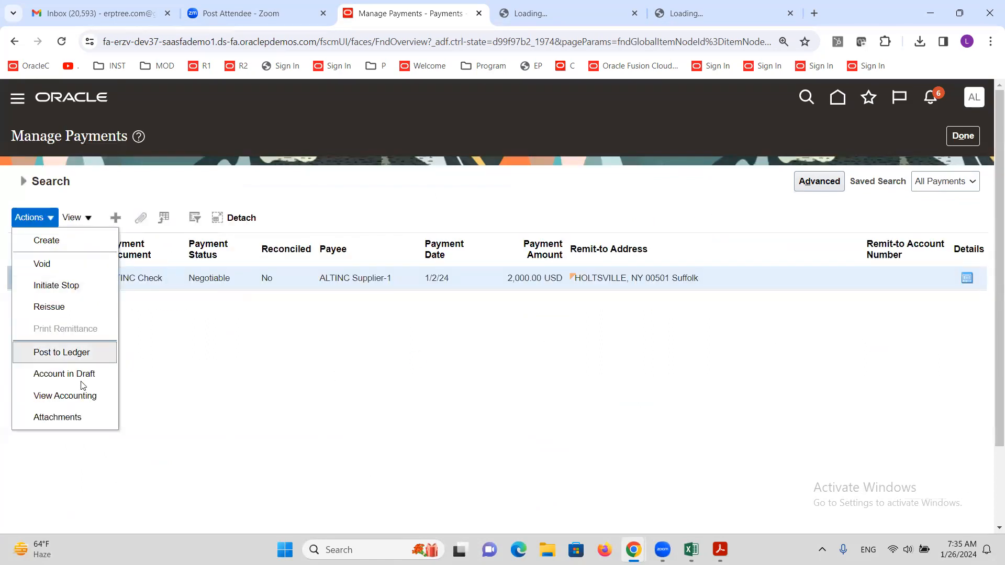
click(61, 354)
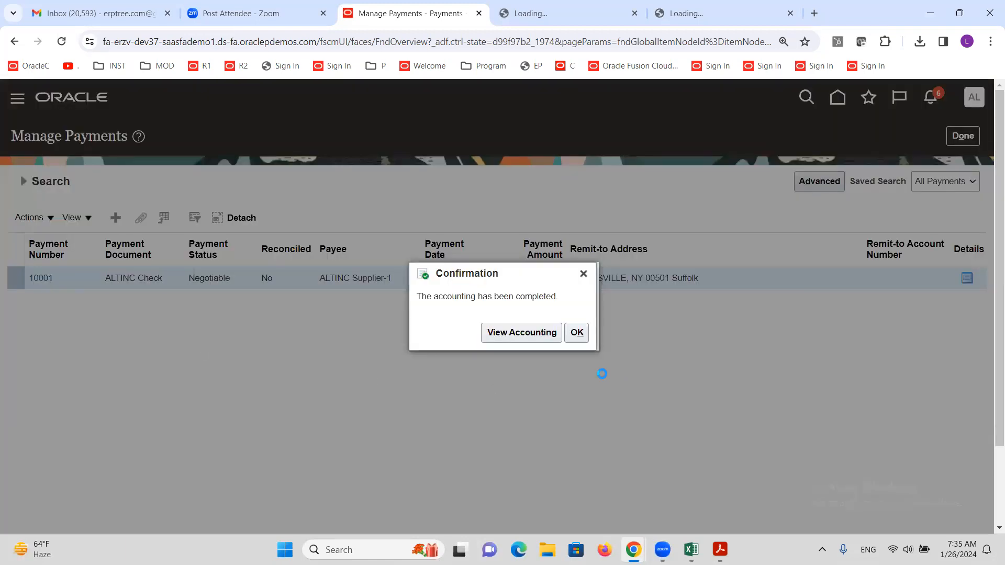
click(582, 339)
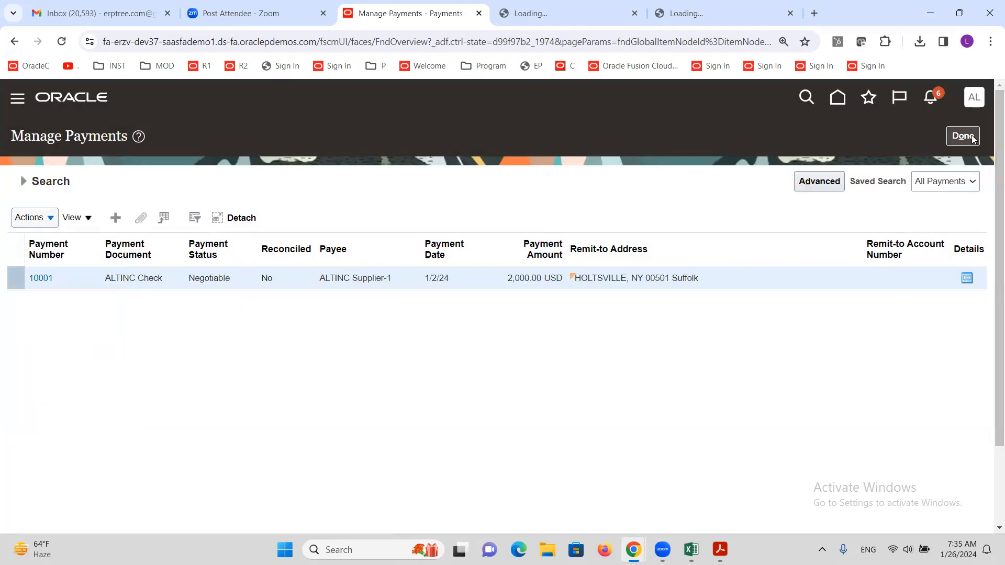
click(970, 137)
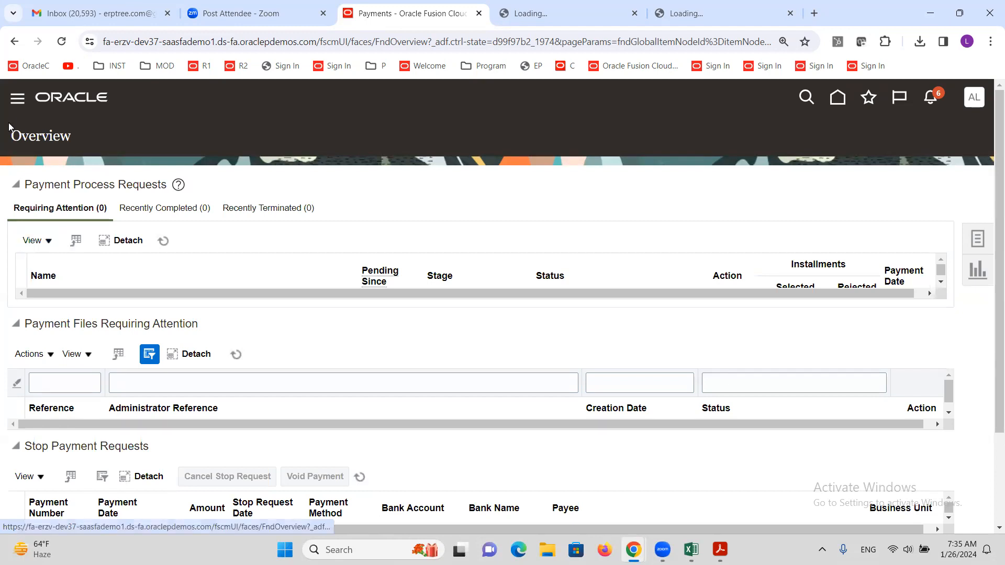
Step: Open the Create Accounting process request from the Payments work area's accounting tasks
click(18, 98)
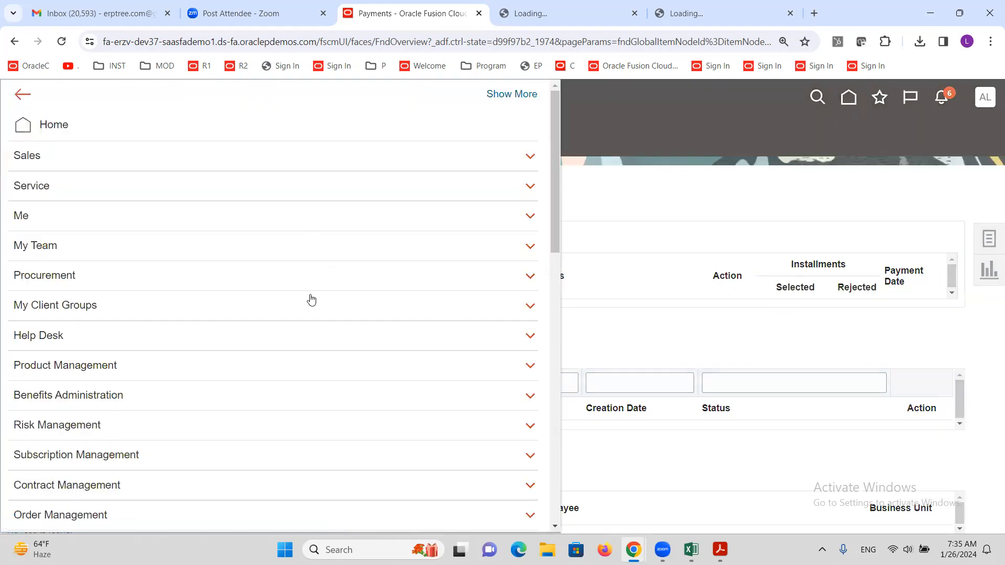
click(730, 181)
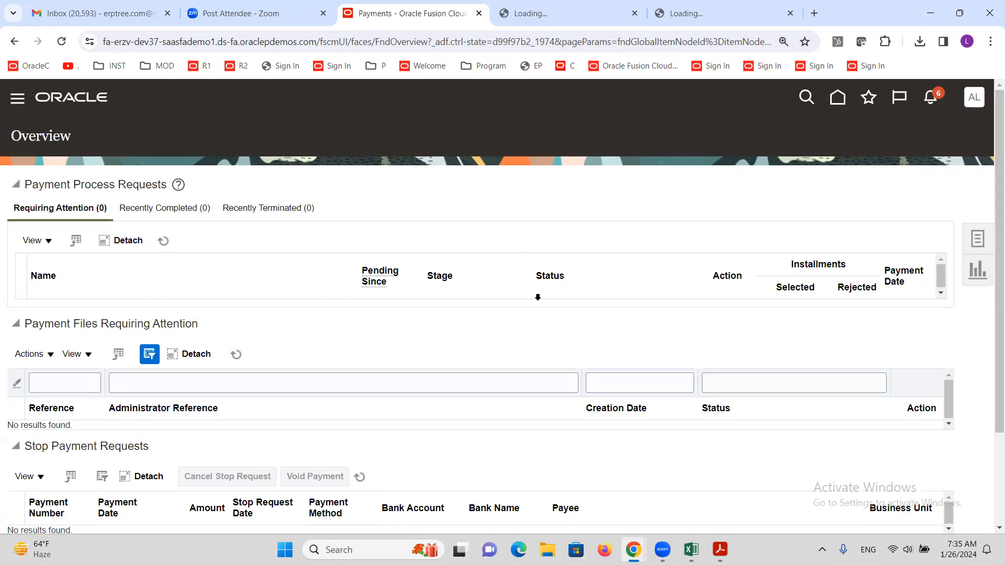
click(978, 239)
click(823, 396)
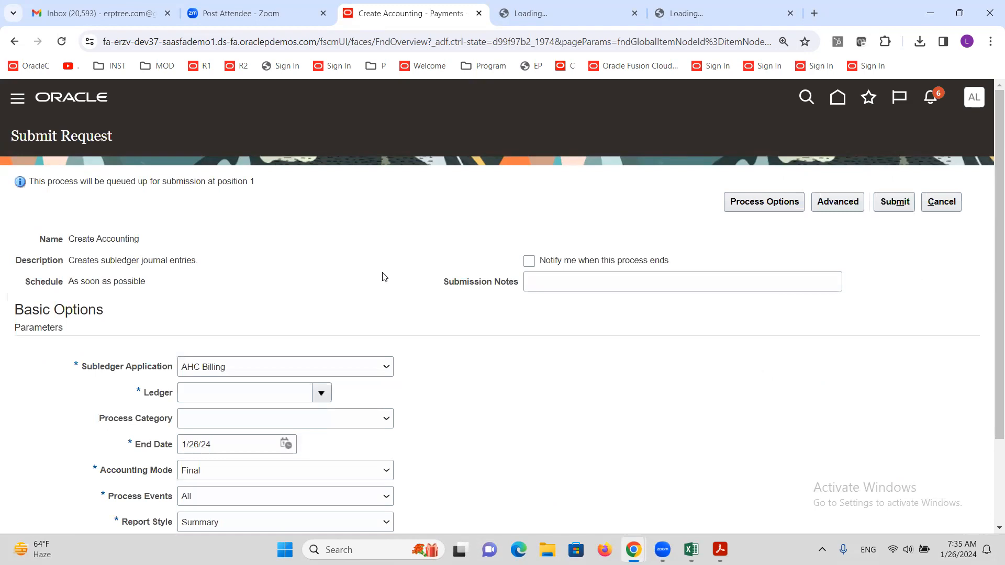
Step: Set the Create Accounting request's subledger application to Payables and its ledger to ALTINC US Primary Ledger
click(311, 365)
scroll(282, 324, down, 1)
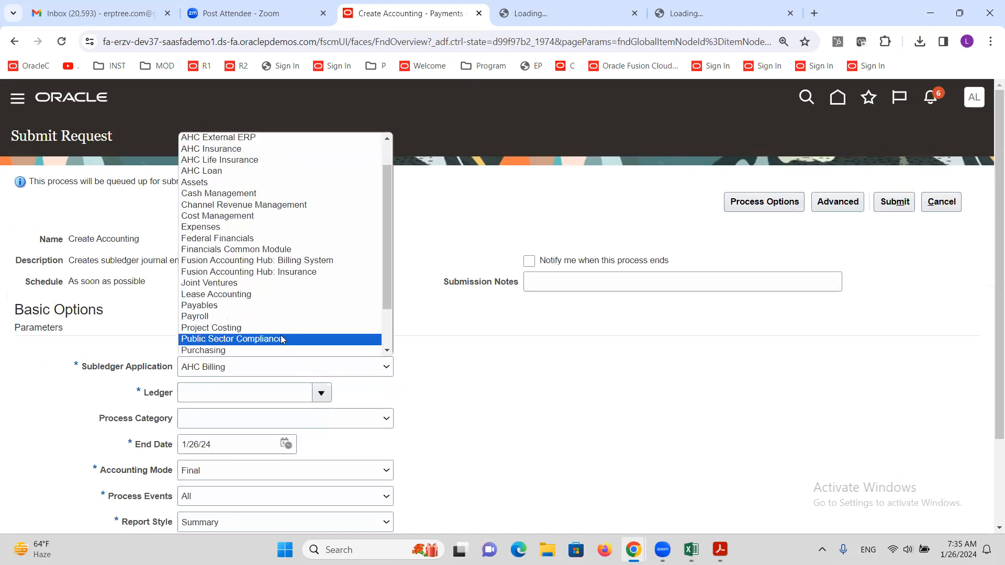
click(262, 306)
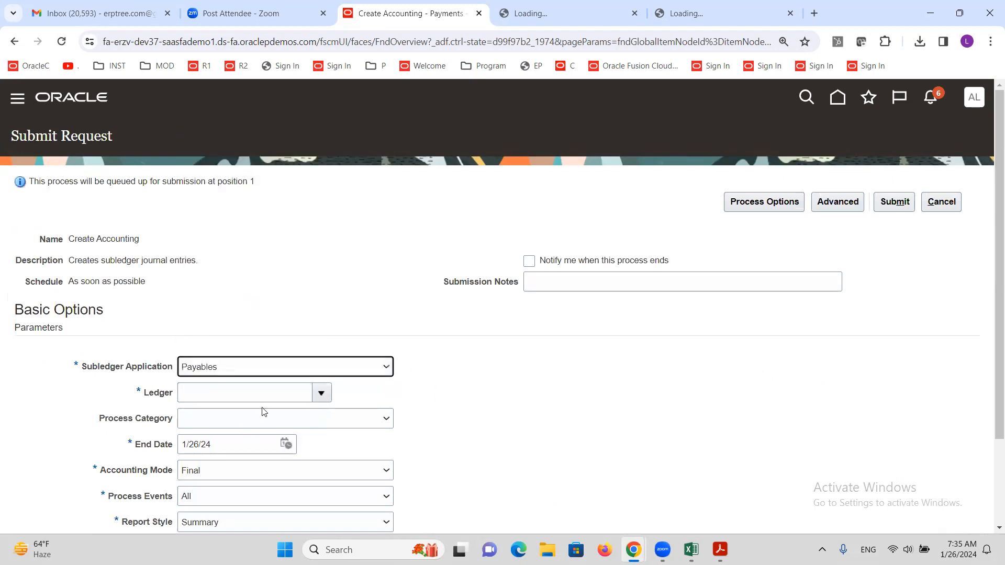
click(247, 396)
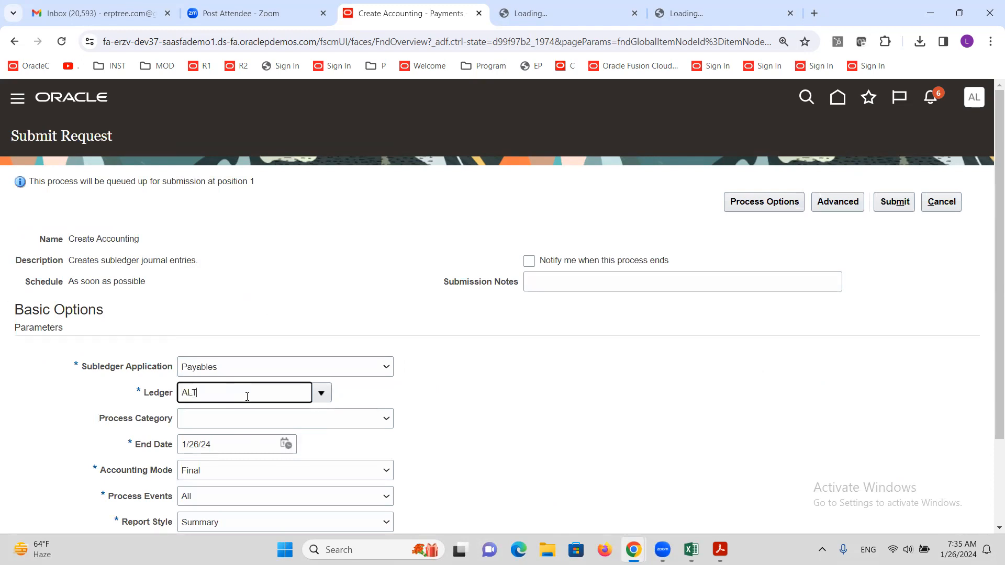
key(Tab)
scroll(471, 408, down, 2)
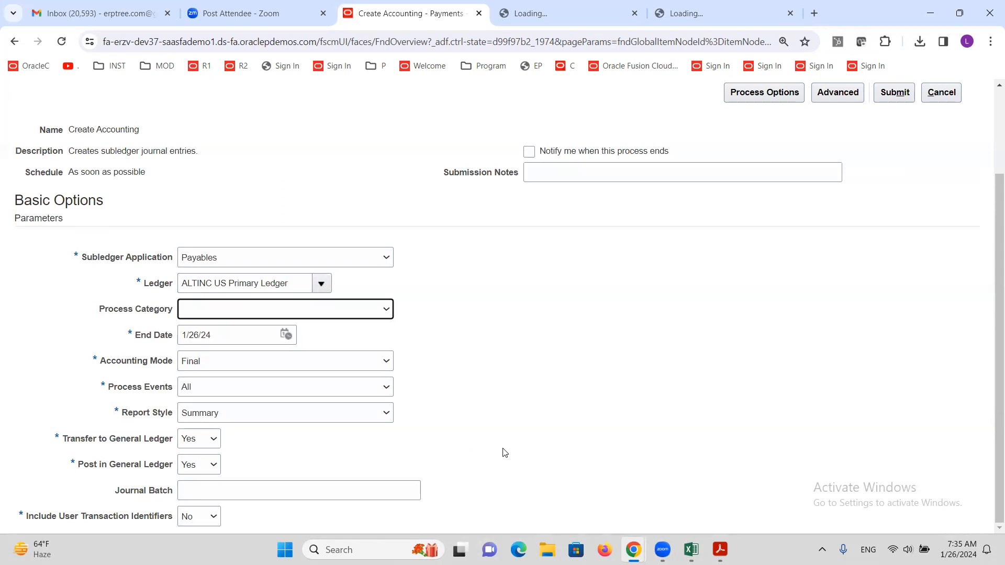
Step: Set Transfer to General Ledger to No, submit the Create Accounting request, acknowledge the confirmation and leave the request page
click(203, 443)
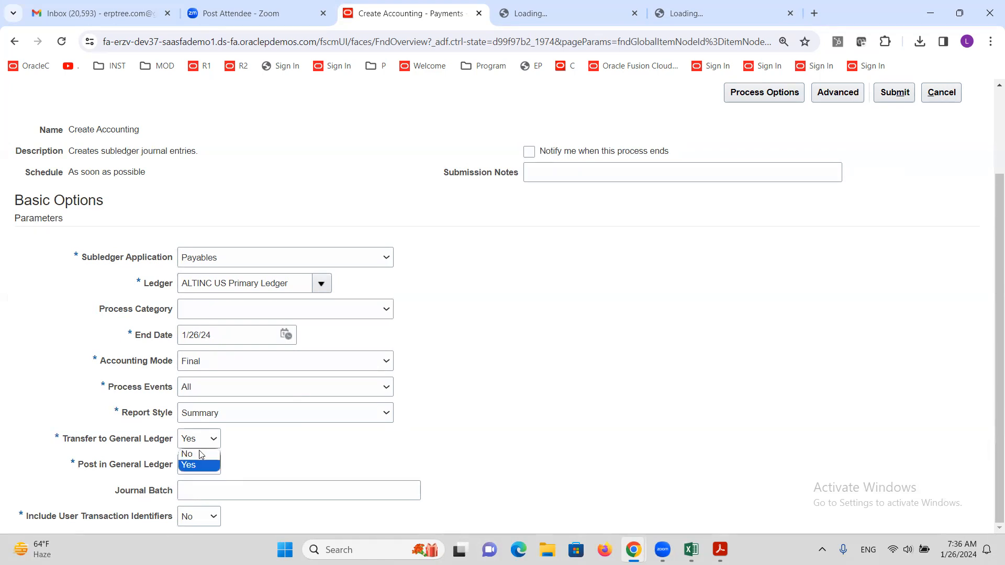
click(201, 454)
scroll(442, 440, up, 2)
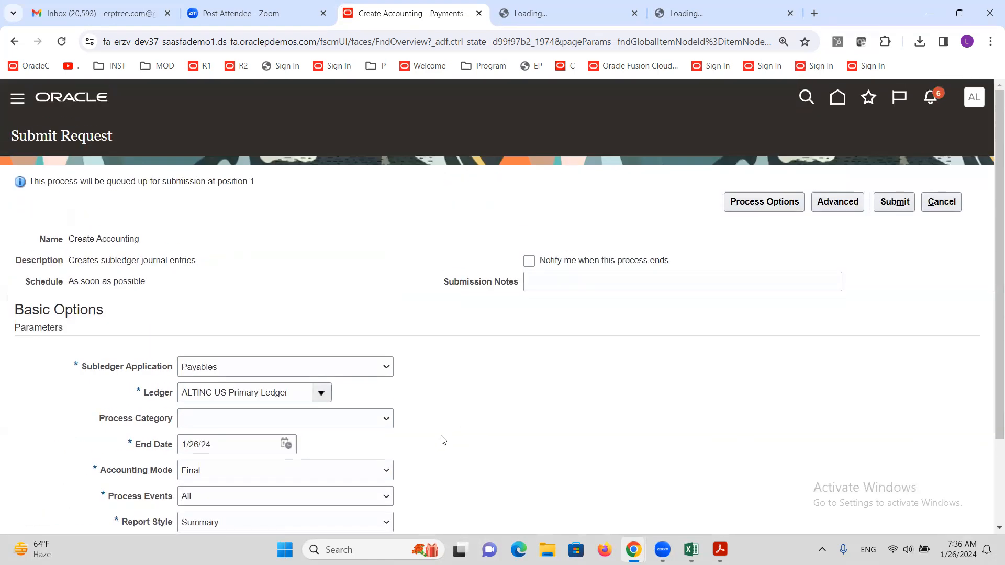
click(896, 203)
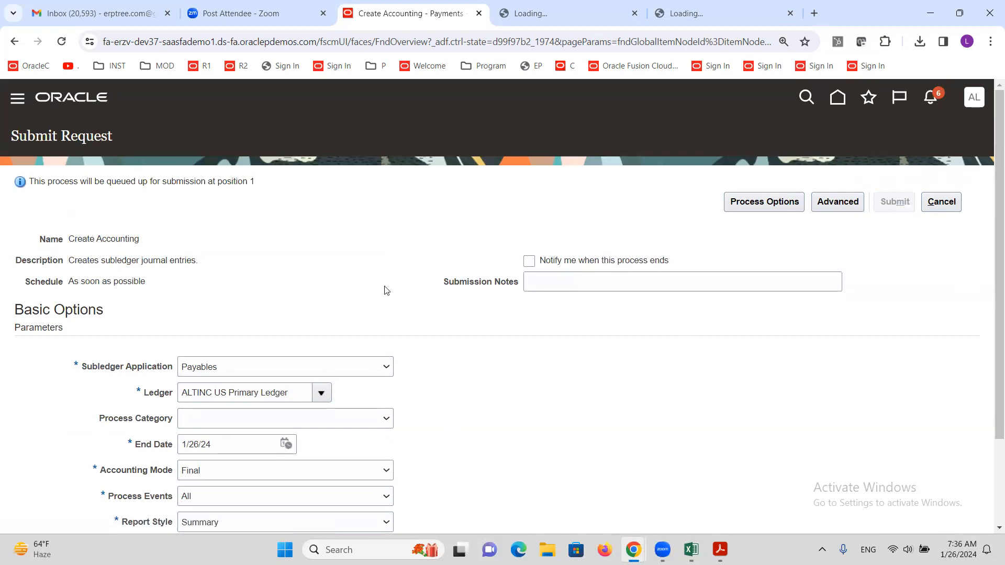
click(889, 299)
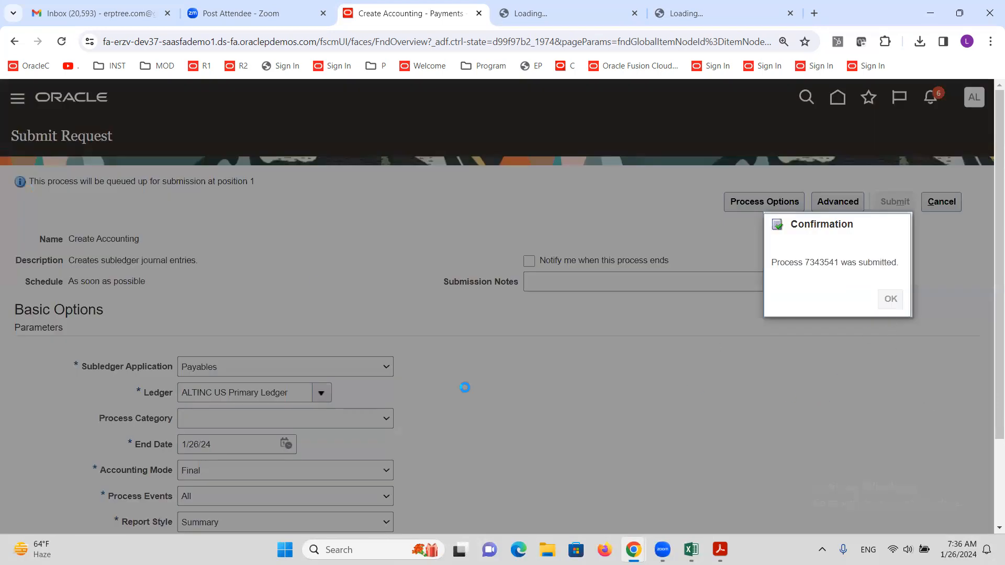
click(941, 201)
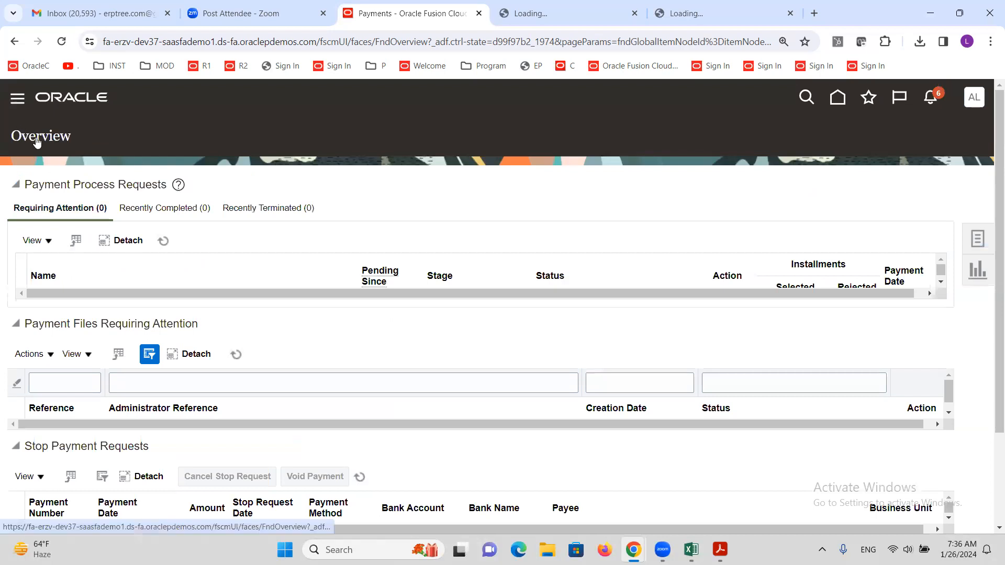
Step: Go to the Scheduled Processes work area under Tools
click(17, 98)
scroll(122, 322, down, 12)
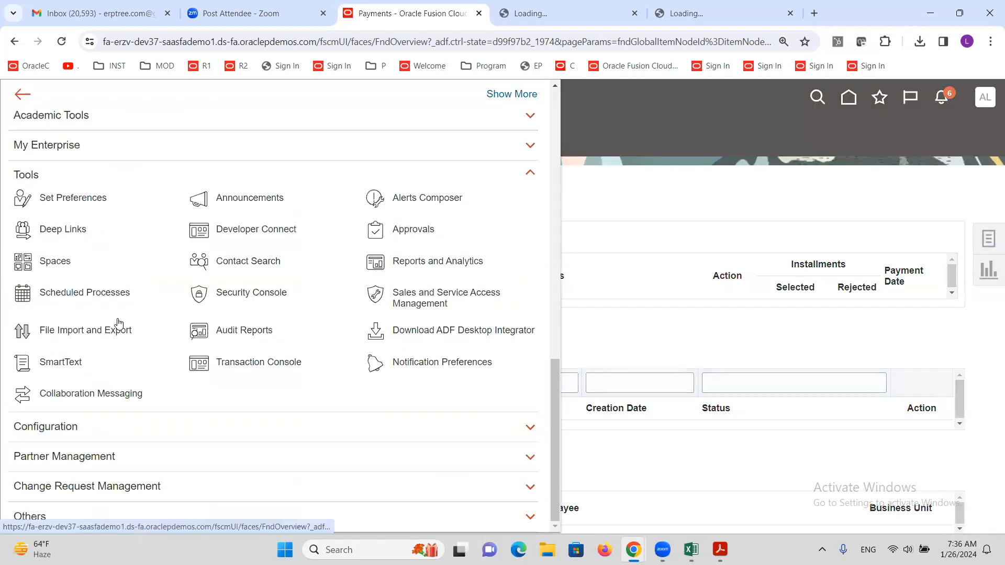
click(99, 296)
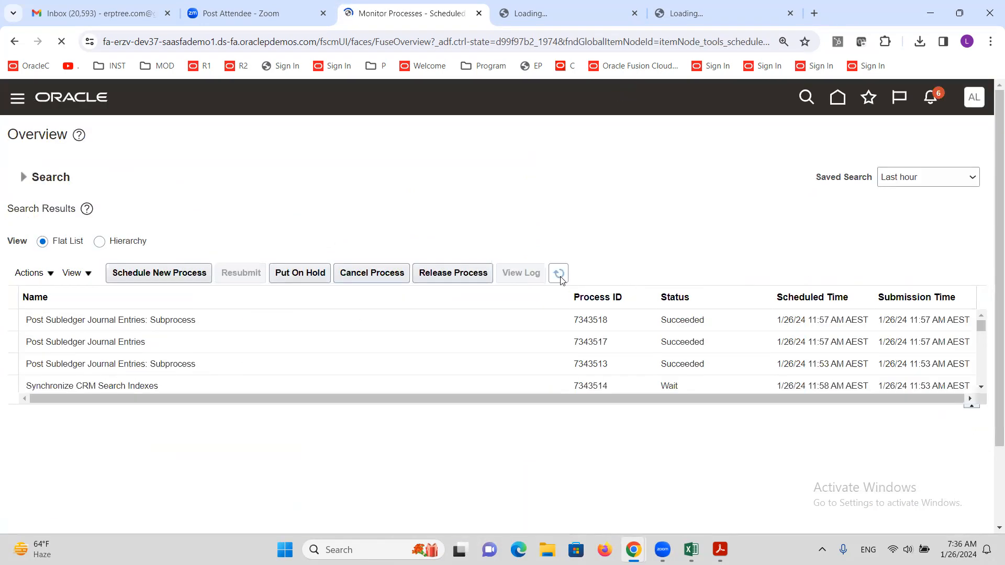
Step: Refresh the scheduled processes list and check the status and details of the Create Accounting process
click(560, 275)
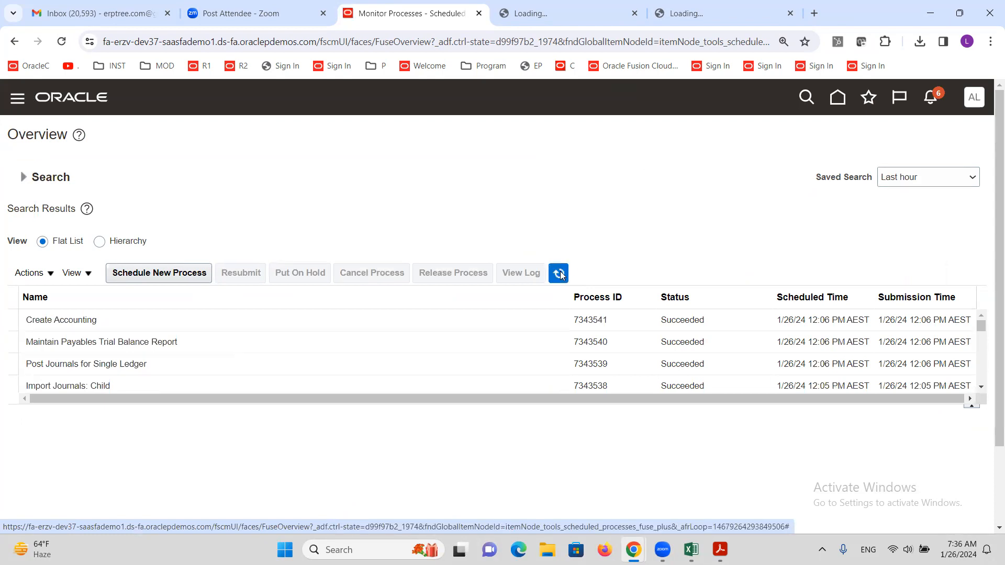
click(560, 275)
click(559, 274)
click(559, 274)
click(560, 274)
click(560, 274)
click(109, 322)
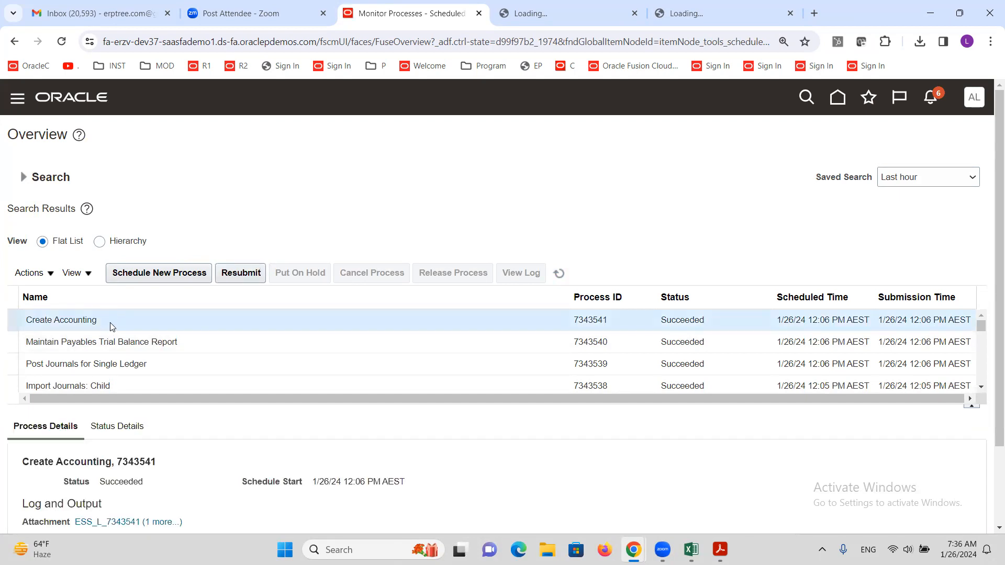
click(559, 273)
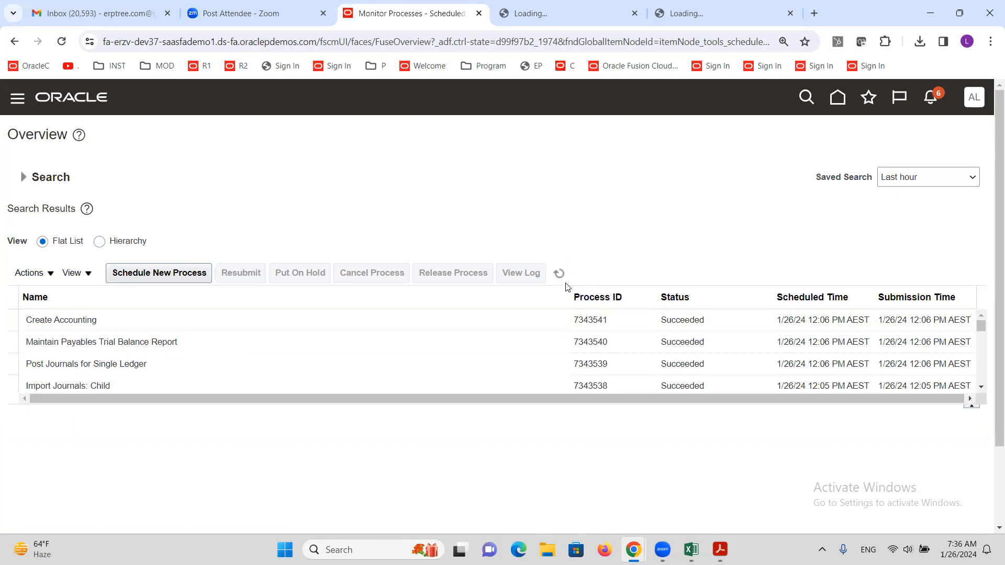
Step: Reopen Scheduled Processes and schedule a new Post Subledger Journal Entries job
click(17, 102)
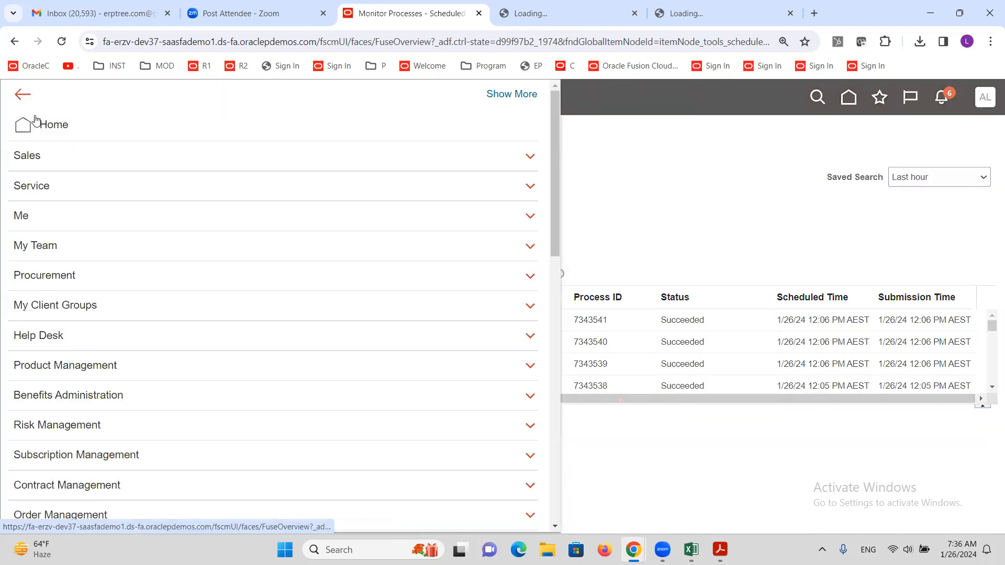
scroll(281, 323, down, 6)
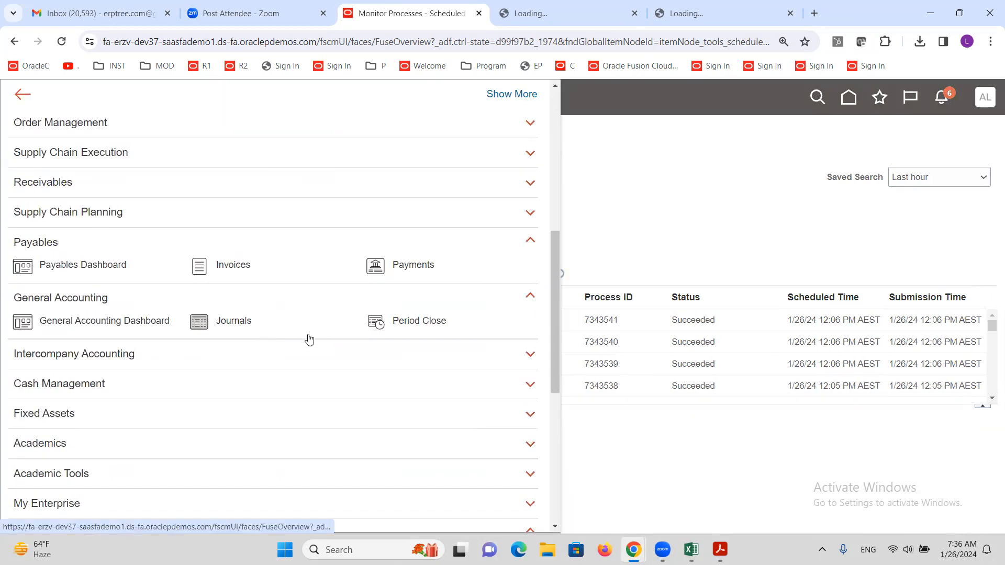
scroll(309, 340, down, 6)
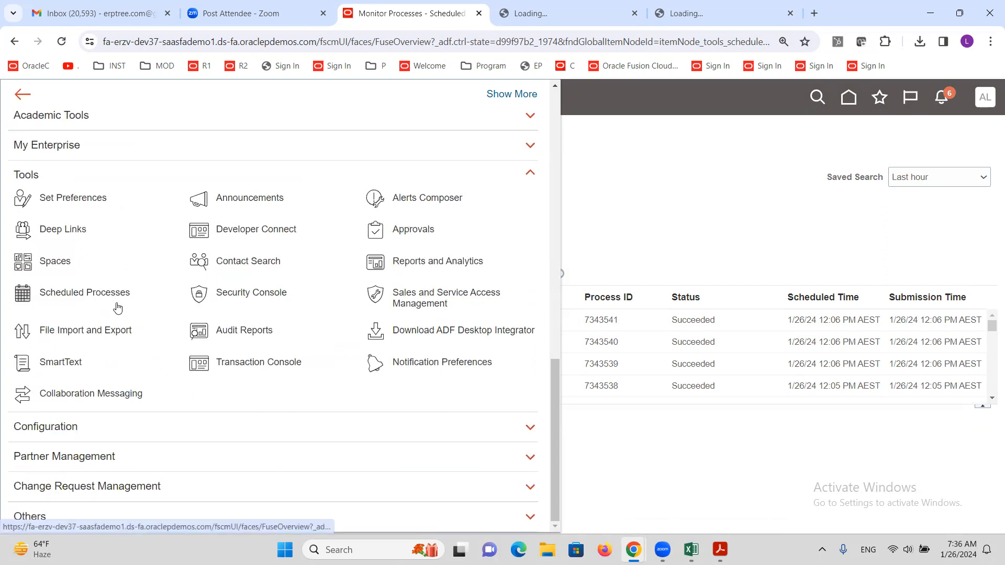
click(102, 300)
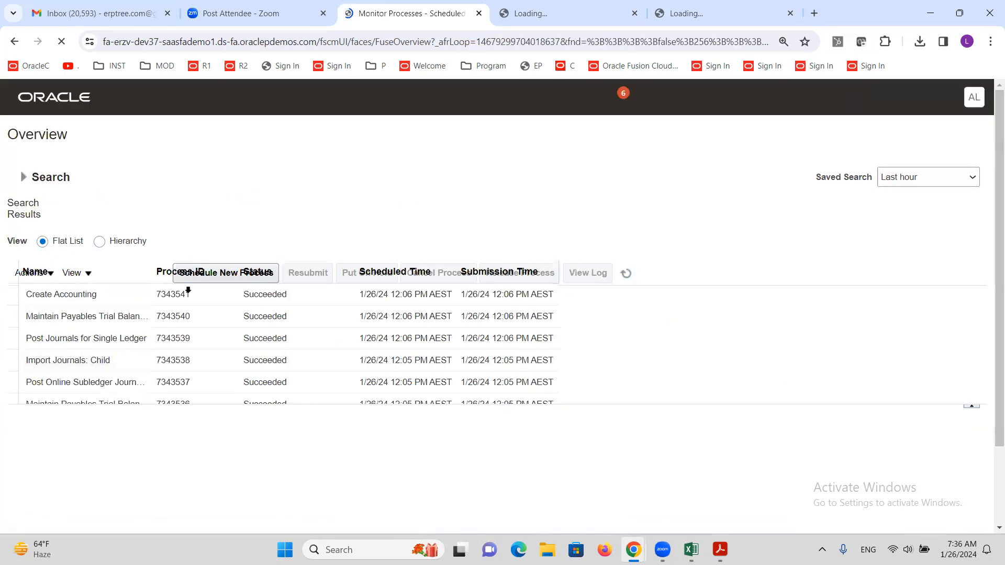
click(167, 273)
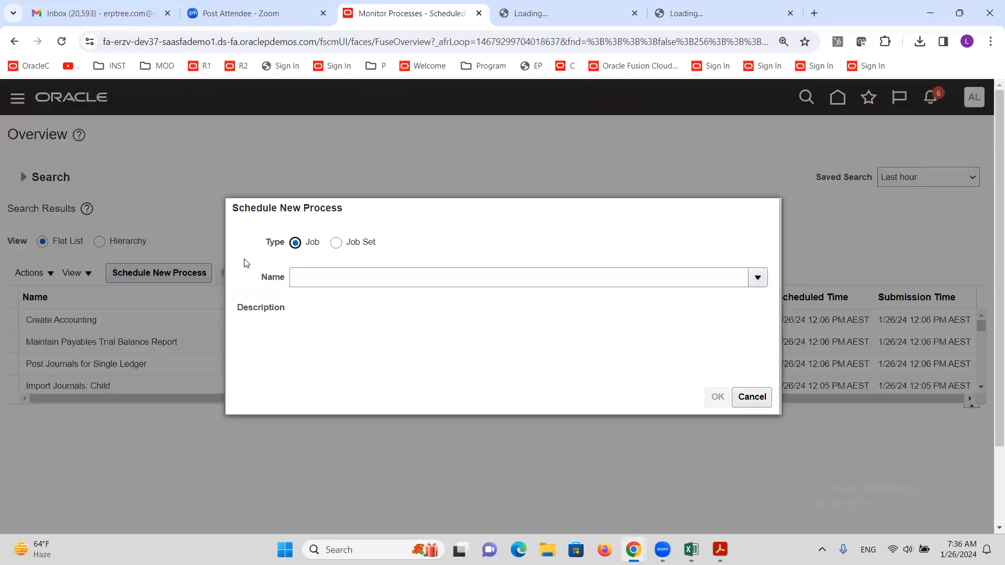
click(341, 272)
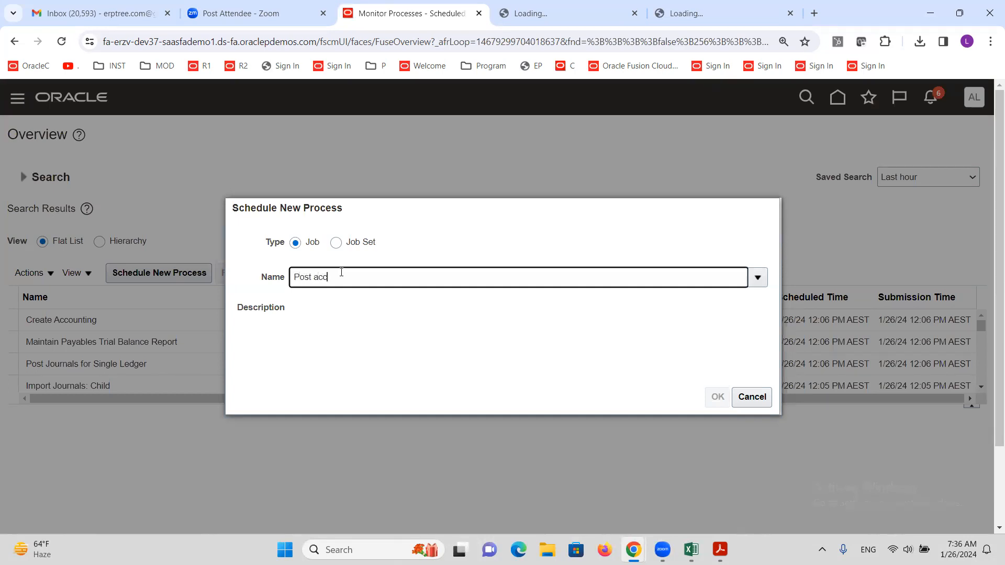
text(Post su)
key(Tab)
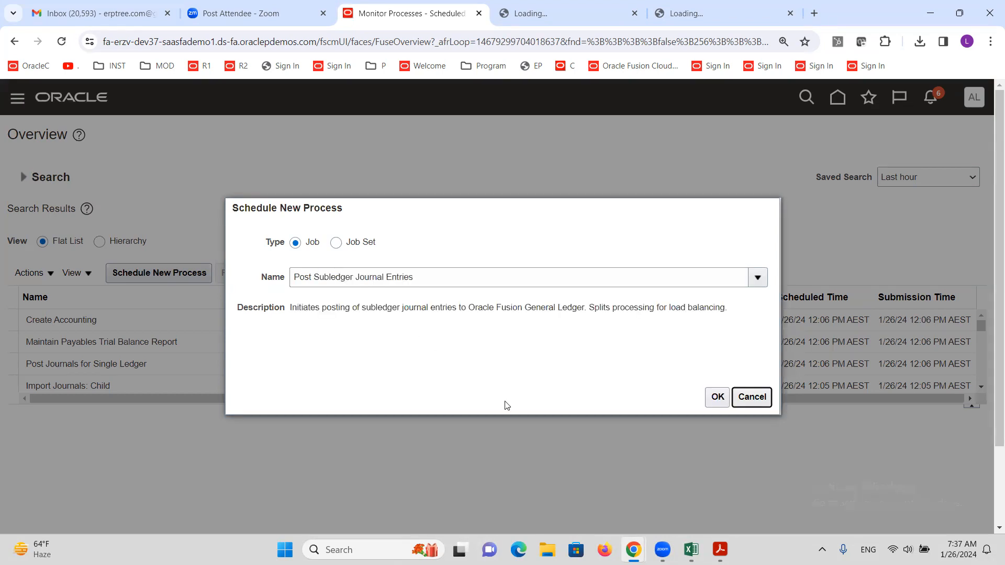
click(708, 402)
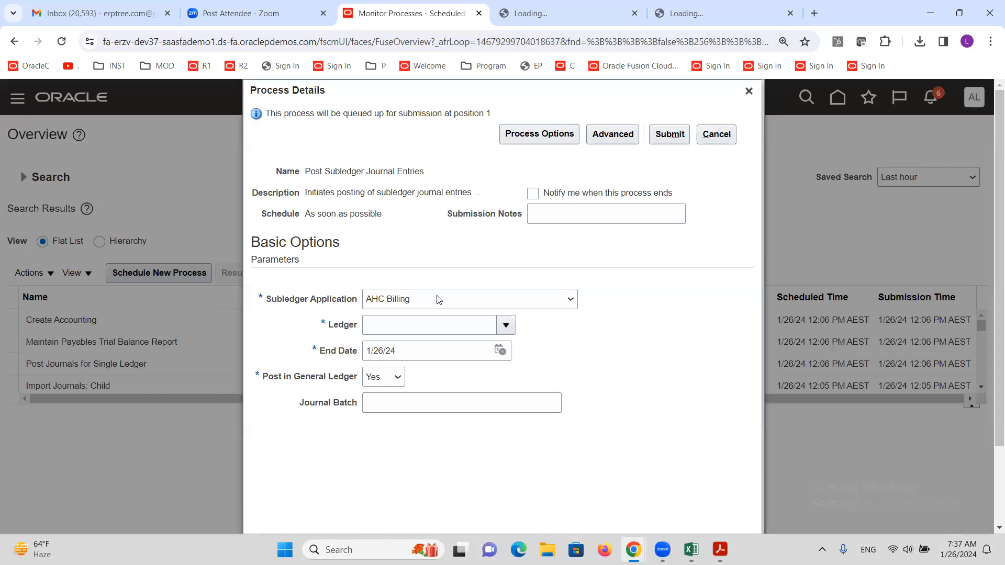
Step: Submit the posting job for subledger application Payables and ledger ALTINC US Primary Ledger, and acknowledge the confirmation
click(439, 299)
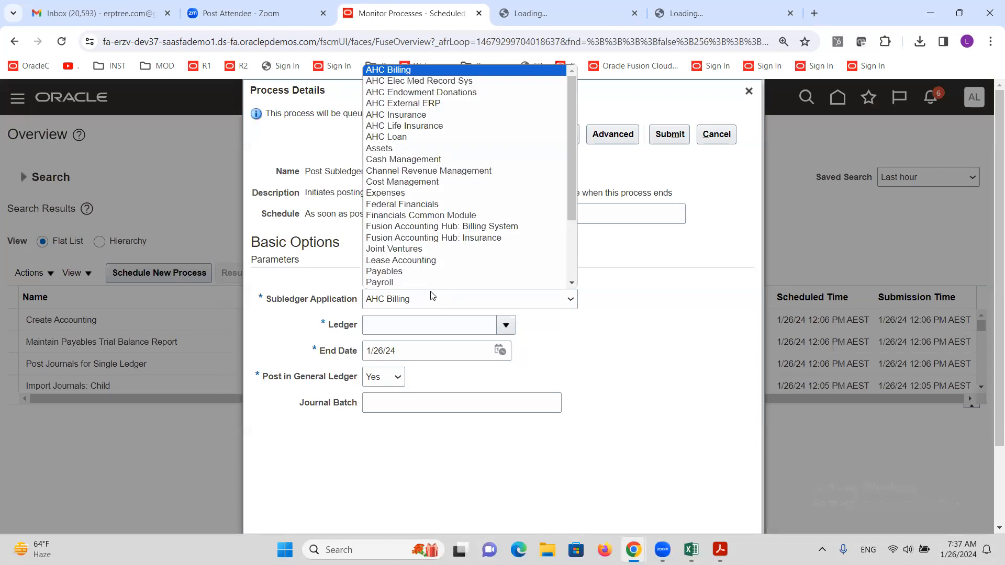
scroll(432, 277, down, 2)
click(411, 234)
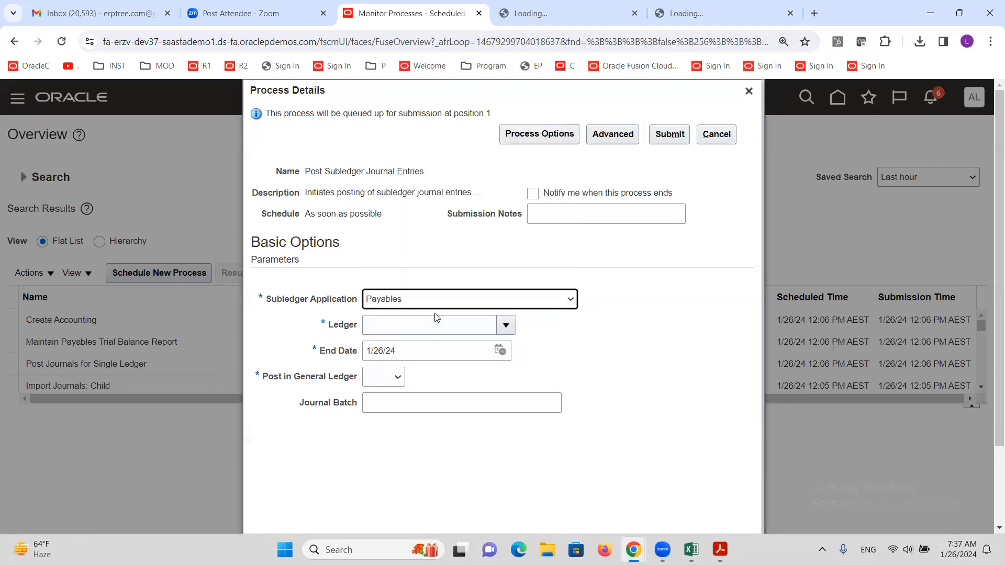
click(437, 326)
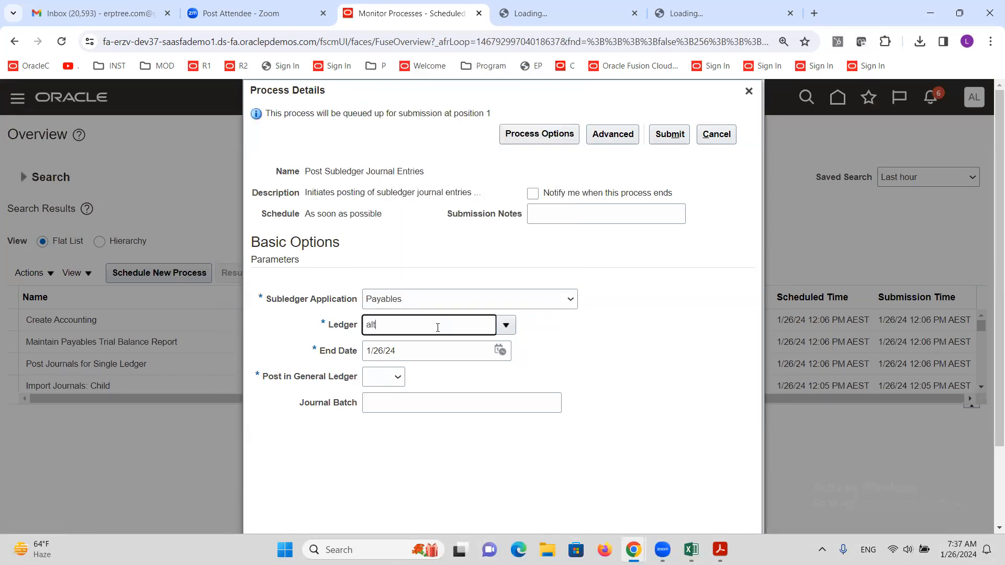
text(alt)
key(Tab)
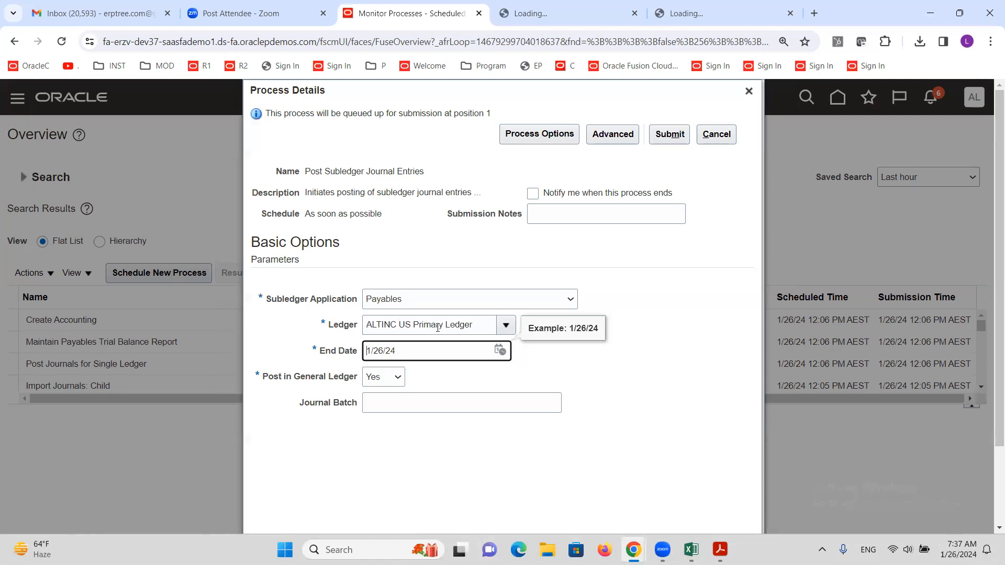
click(672, 132)
click(666, 231)
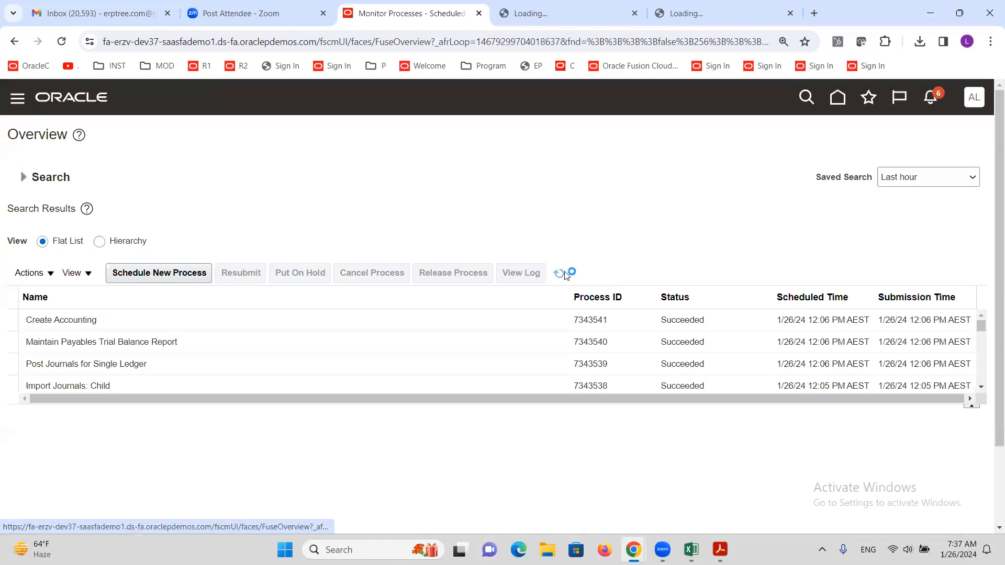
Step: Refresh the process list repeatedly to monitor the status of Post Subledger Journal Entries and its subprocess
click(566, 274)
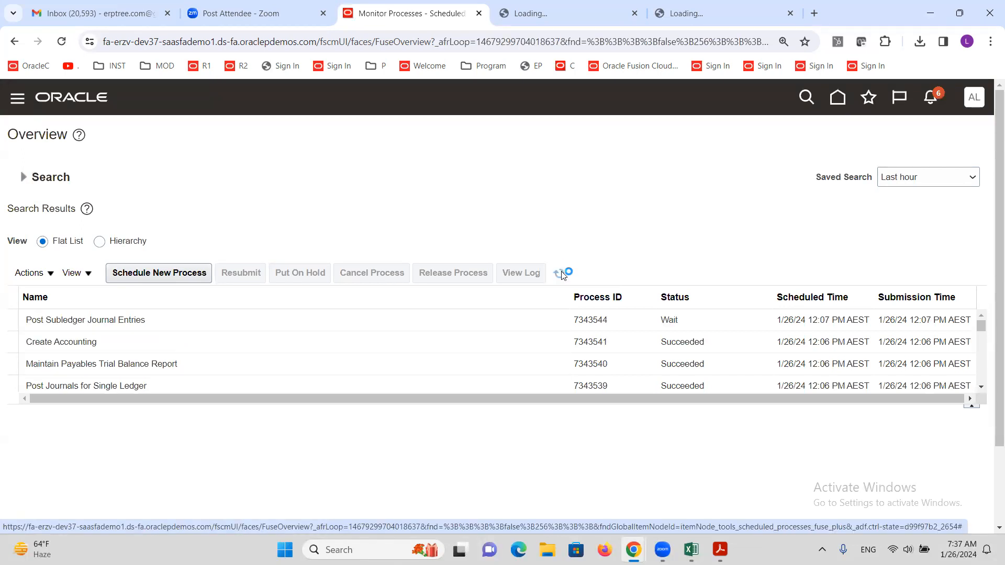
click(559, 274)
click(559, 273)
click(559, 274)
click(559, 273)
click(559, 273)
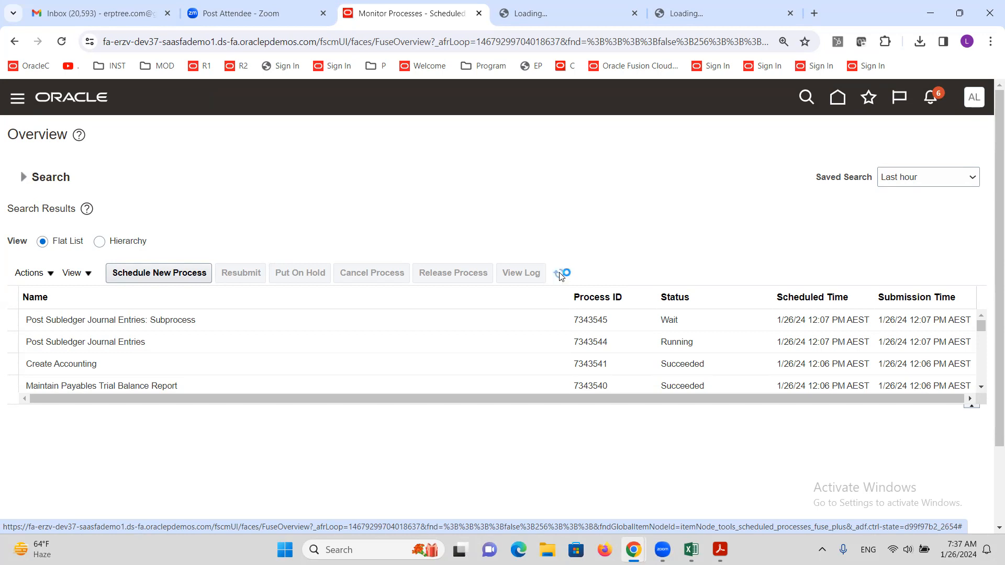
click(560, 274)
click(559, 274)
click(560, 275)
click(559, 274)
click(559, 275)
click(560, 275)
click(560, 274)
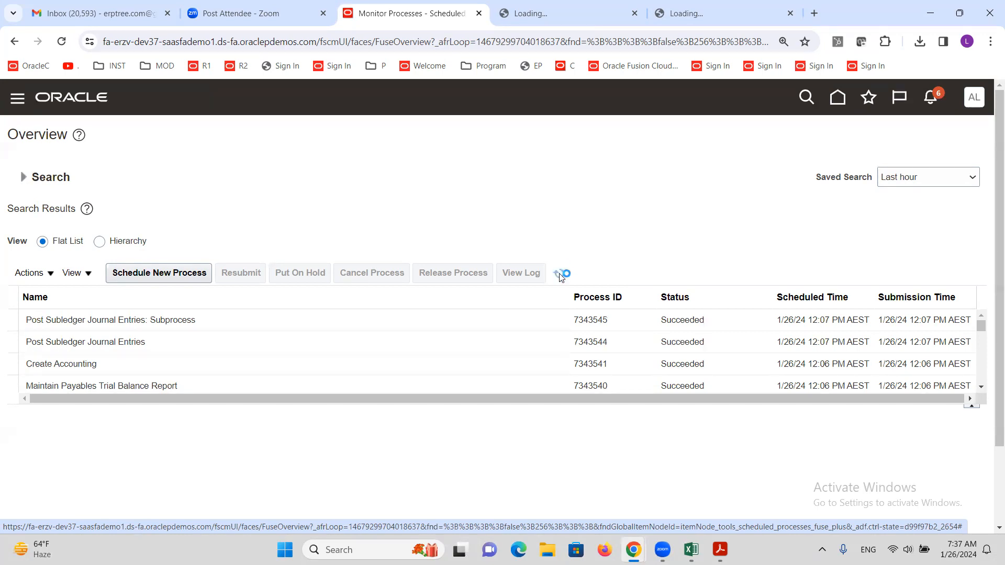
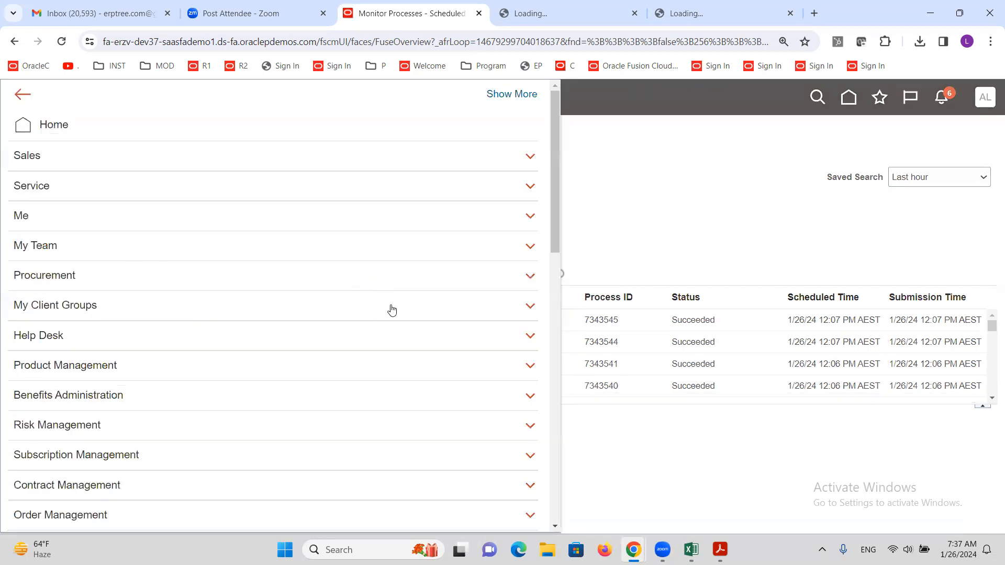
Step: Go to the General Accounting Journals work area and open Manage Journals
scroll(315, 303, down, 8)
scroll(314, 320, down, 5)
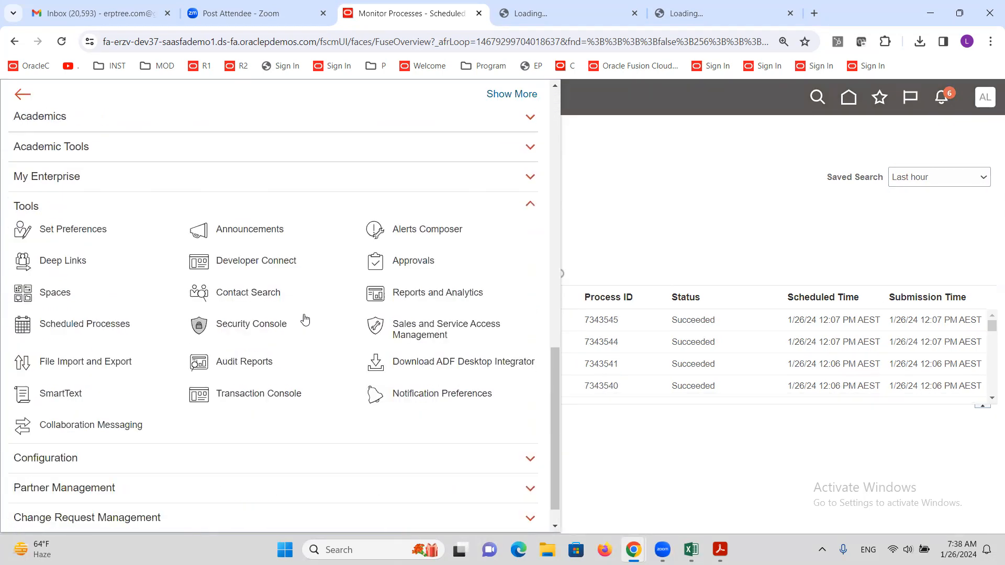
scroll(316, 330, up, 5)
click(240, 258)
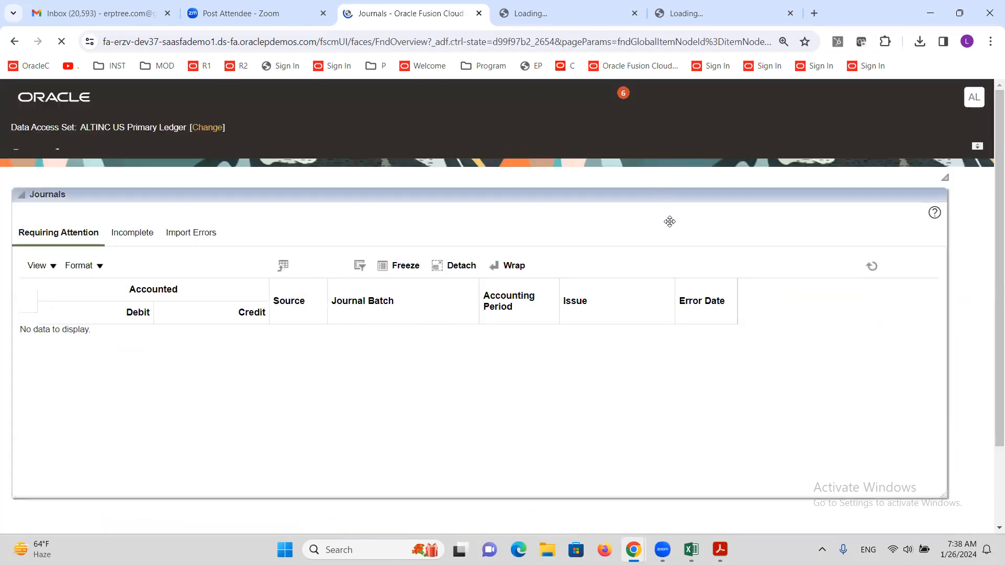
click(978, 240)
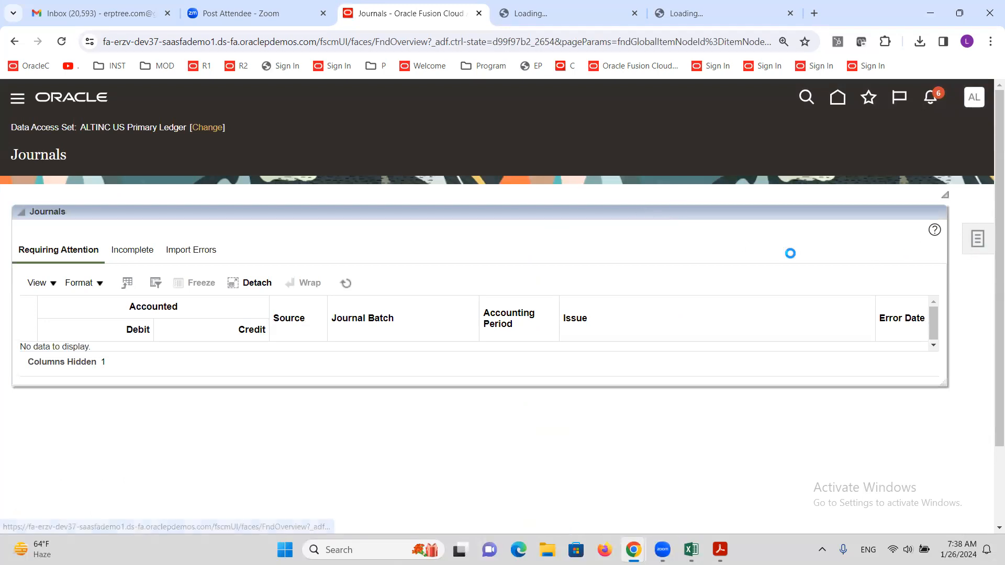
click(813, 146)
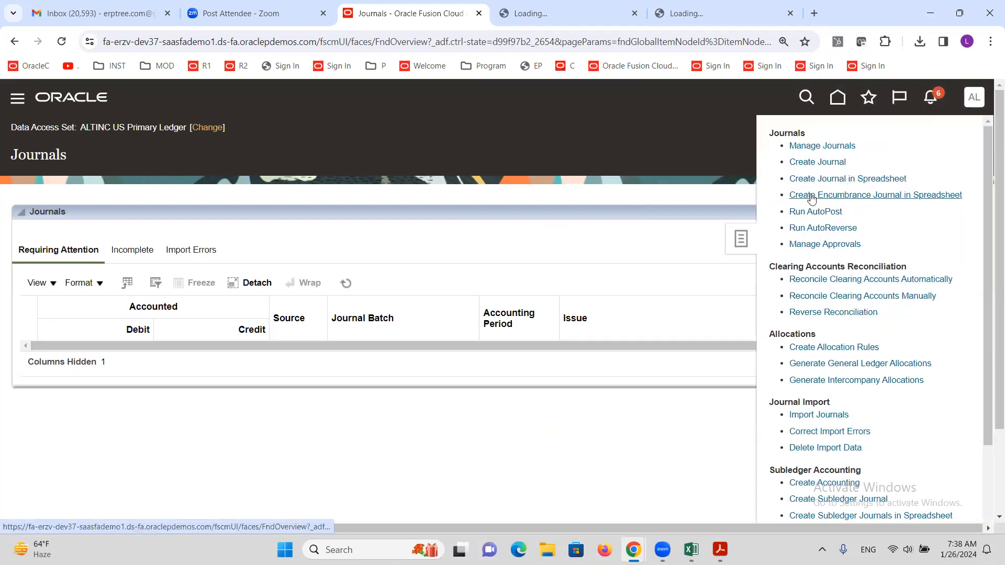
Step: Close Manage Journals and open a Create Accounting request from the Payables Invoices work area
click(764, 407)
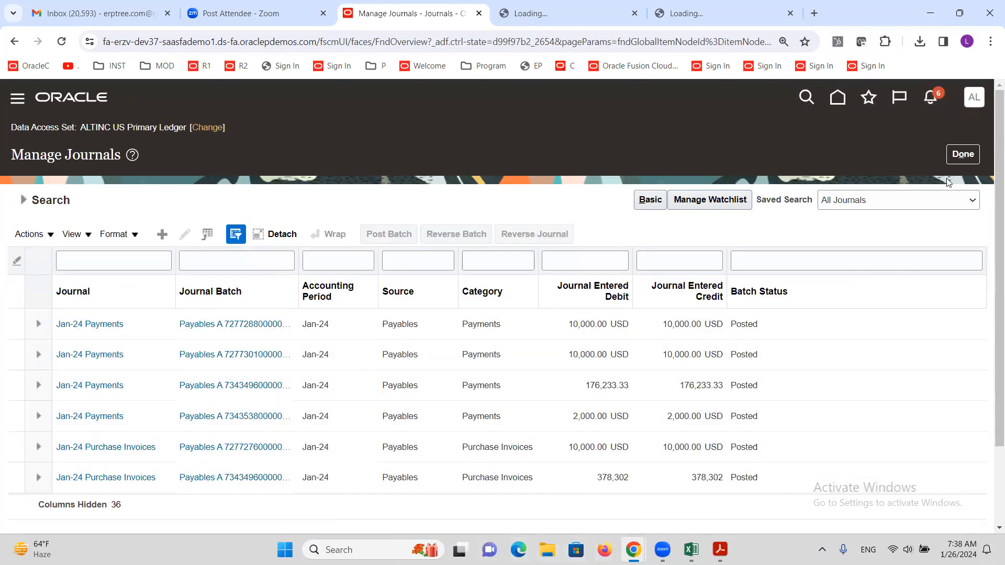
click(963, 154)
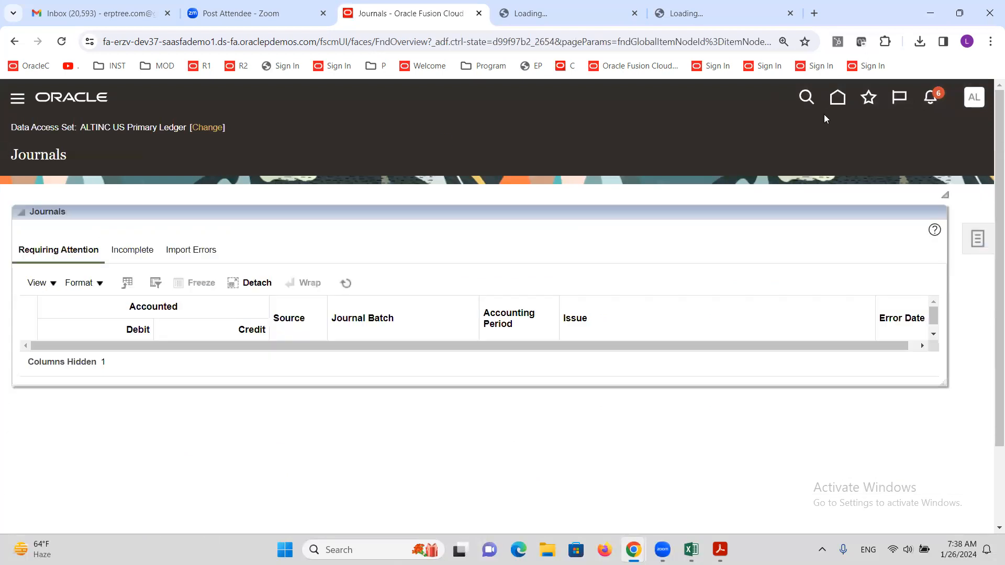
click(18, 99)
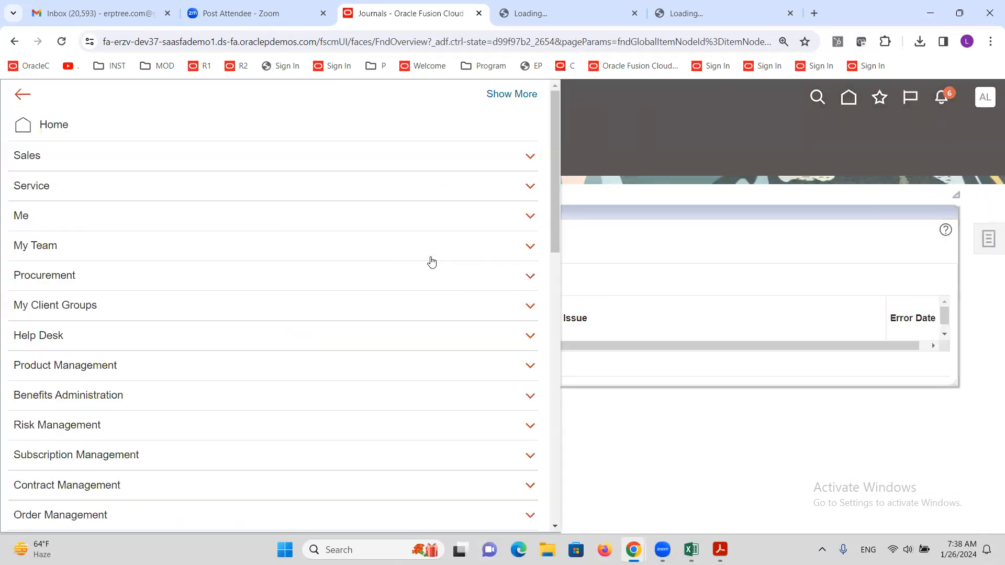
scroll(411, 238, down, 8)
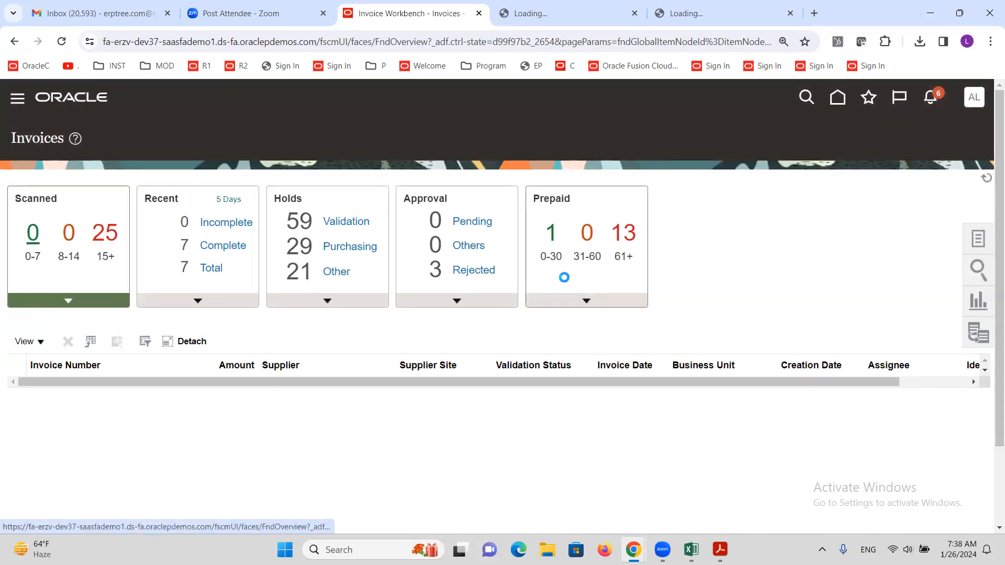
click(874, 312)
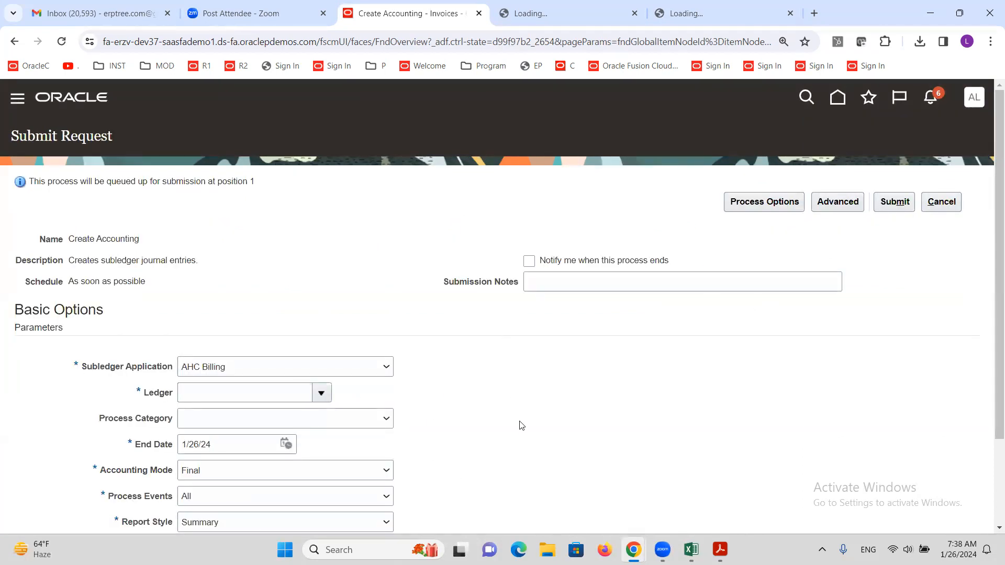
Step: Review the Create Accounting parameters, from Subledger Application down to Transfer to and Post in General Ledger, and cancel the request without submitting it
scroll(487, 392, down, 2)
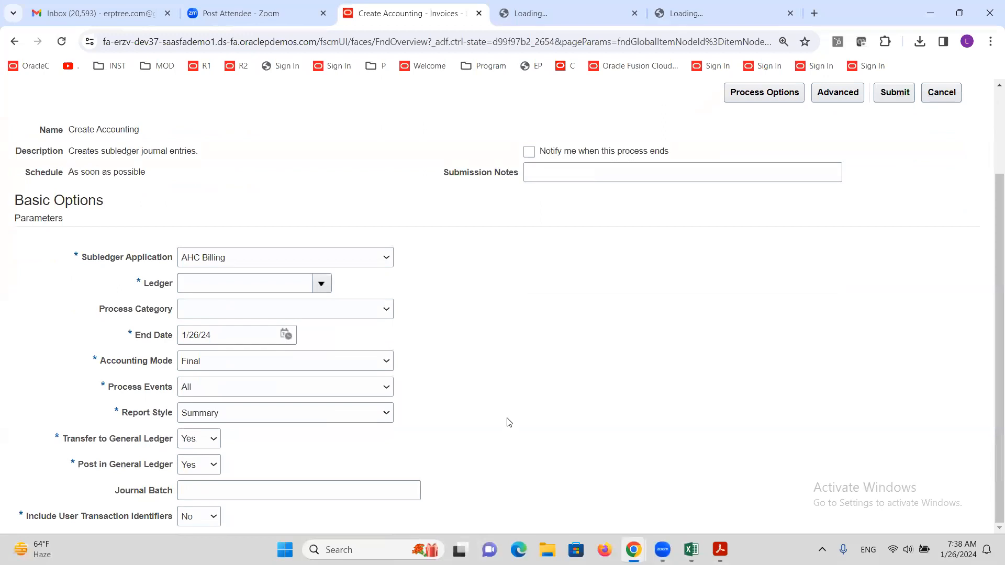
scroll(500, 338, up, 2)
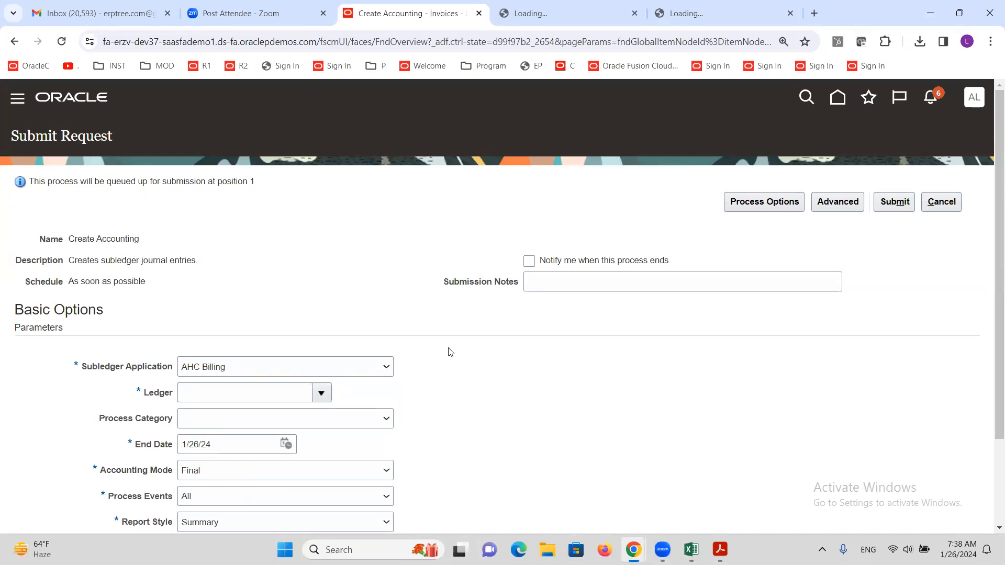
scroll(508, 357, down, 2)
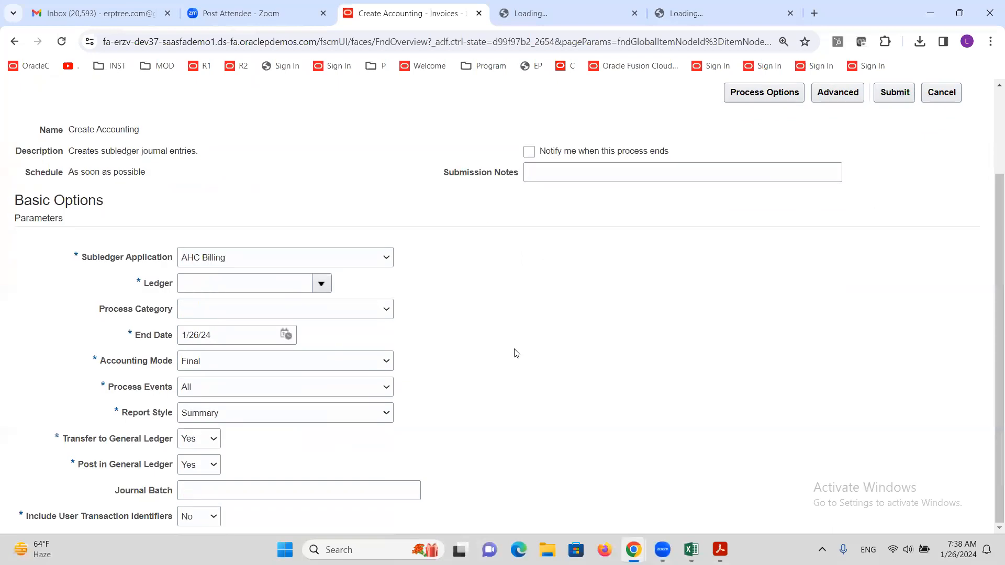
scroll(521, 348, up, 2)
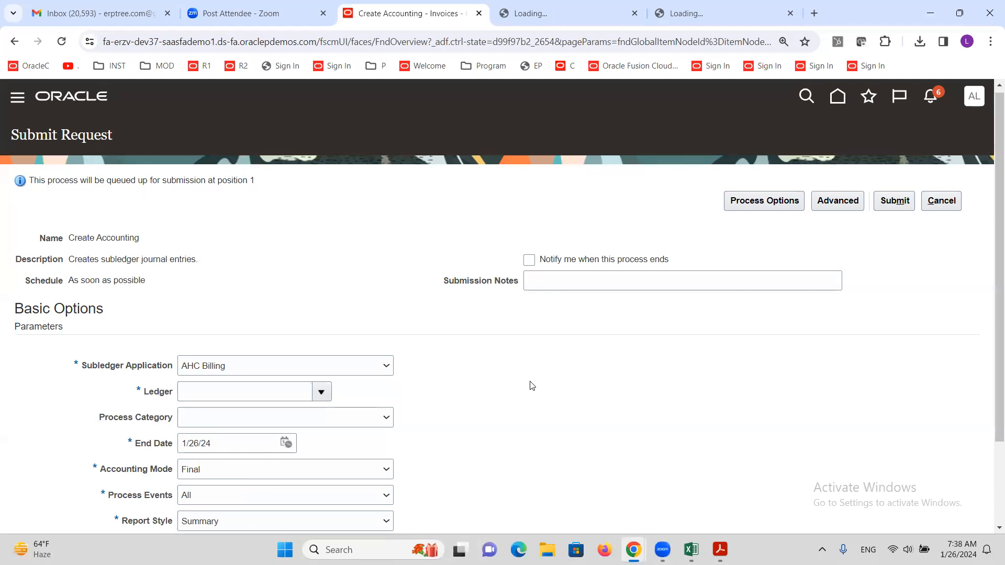
scroll(527, 387, down, 2)
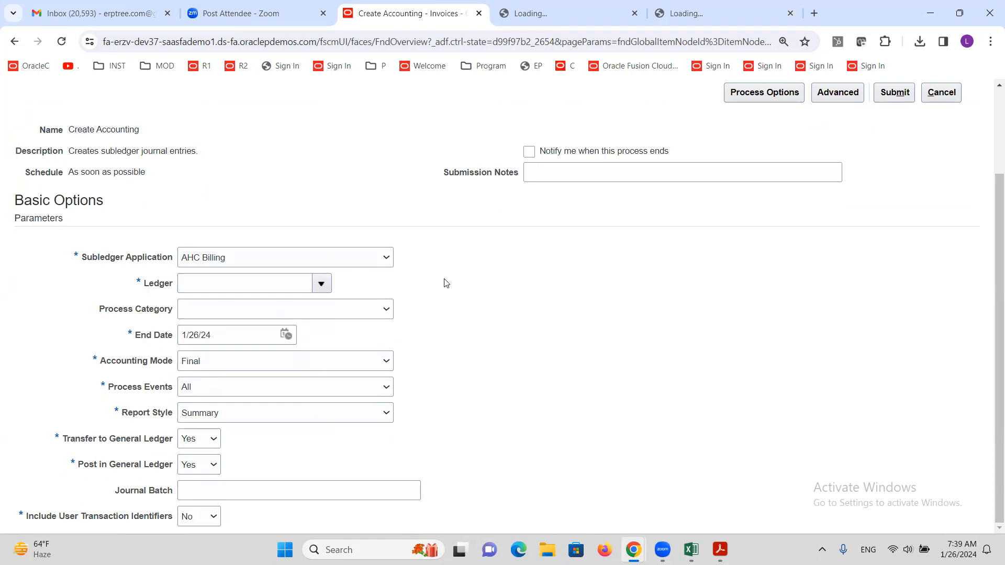
scroll(445, 283, up, 2)
click(942, 205)
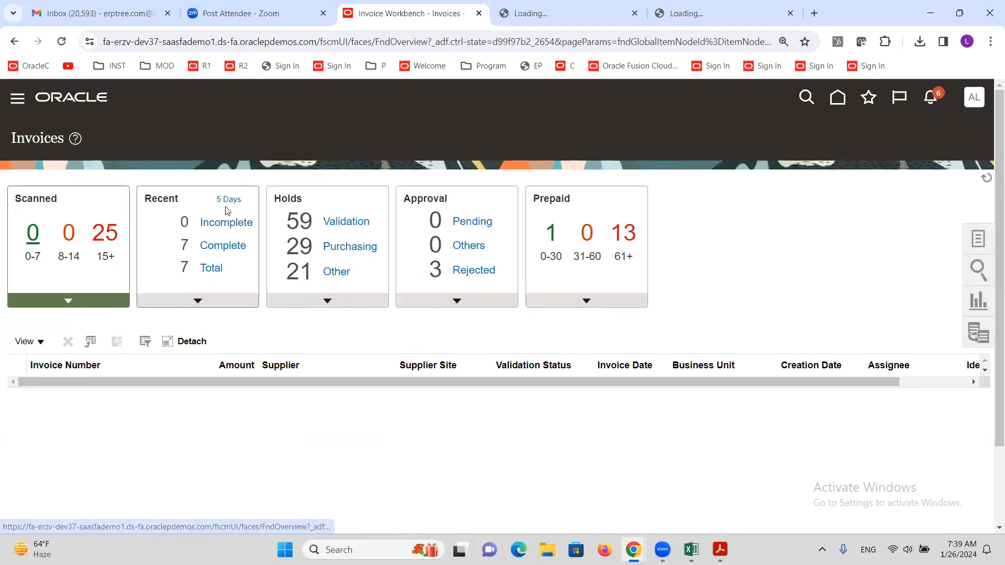
Step: Open the Scheduled Processes overview from the navigator
click(16, 99)
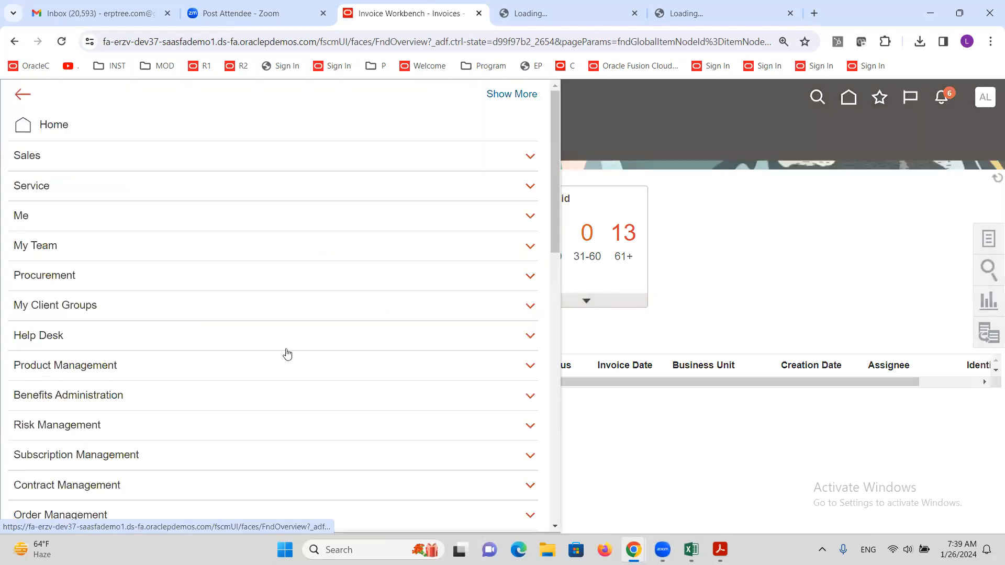
scroll(283, 366, down, 6)
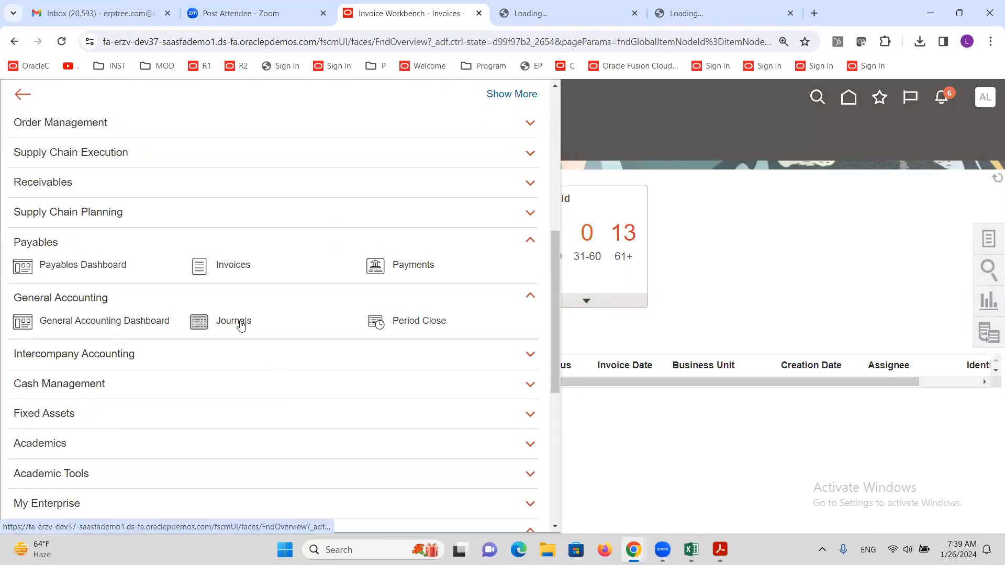
scroll(241, 326, down, 5)
click(90, 329)
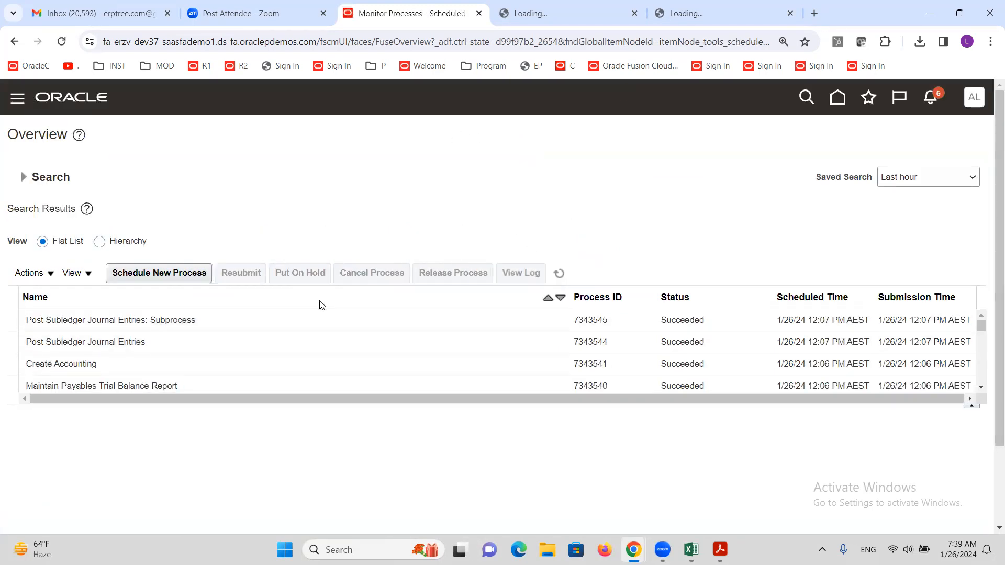
Step: Examine the accounting, journal import and posting jobs in the process list and refresh their statuses
scroll(315, 331, down, 1)
scroll(316, 332, down, 1)
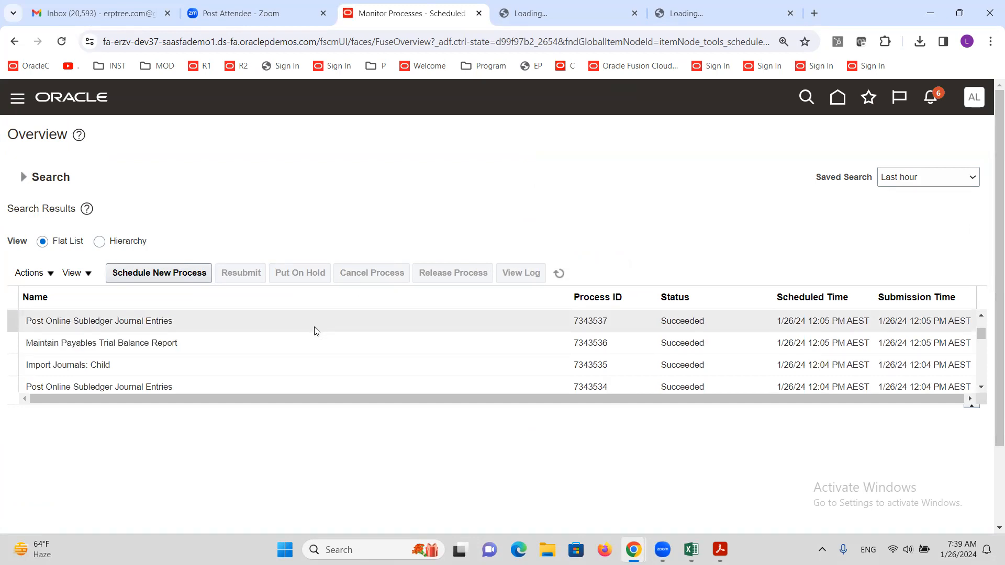
scroll(283, 346, up, 1)
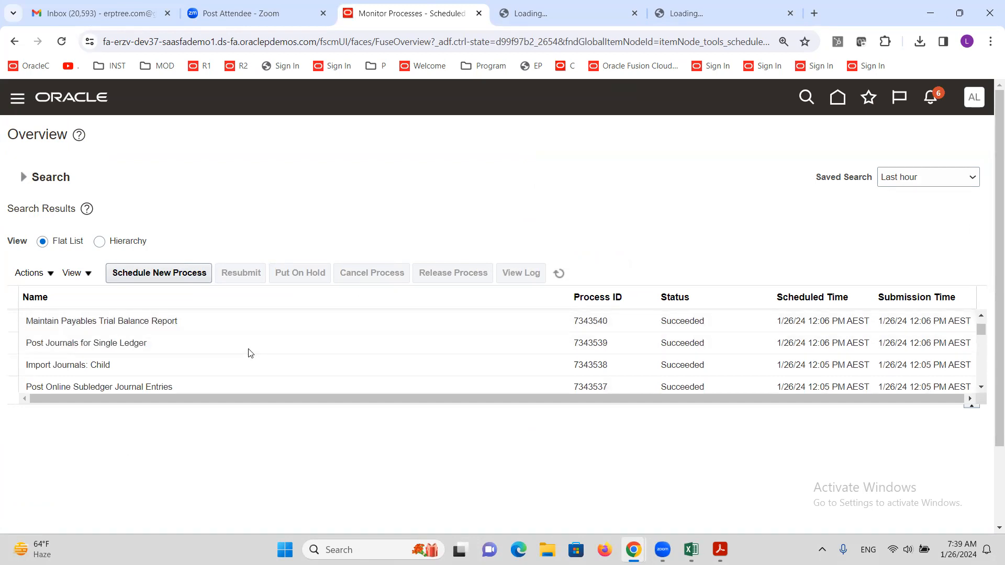
click(982, 388)
click(981, 389)
click(982, 388)
click(982, 389)
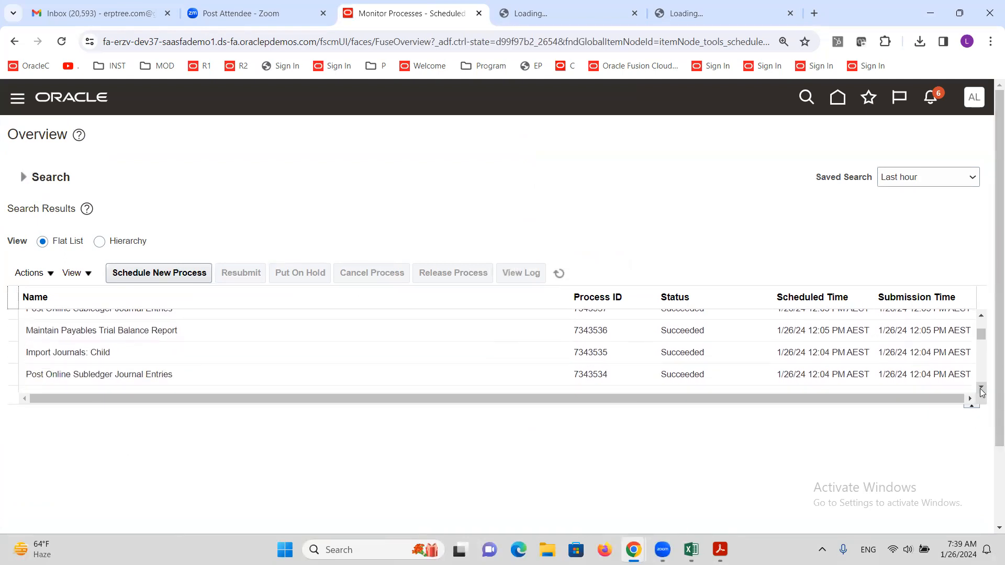
click(982, 388)
click(982, 388)
click(981, 388)
click(982, 388)
click(558, 273)
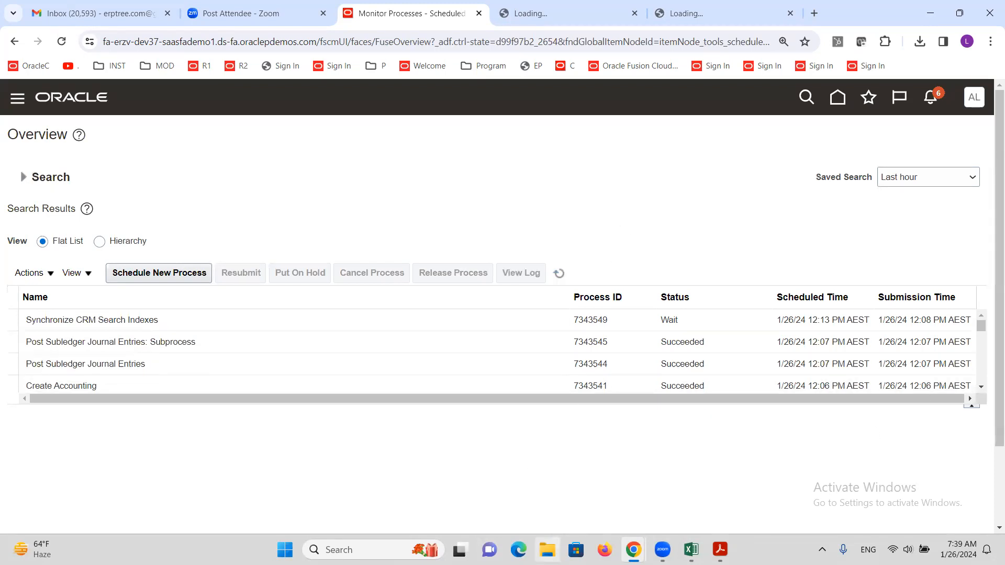
Step: Switch to the Oracle Fusion Cloud Financials training discussion workbook in Excel
mouse_move(691, 549)
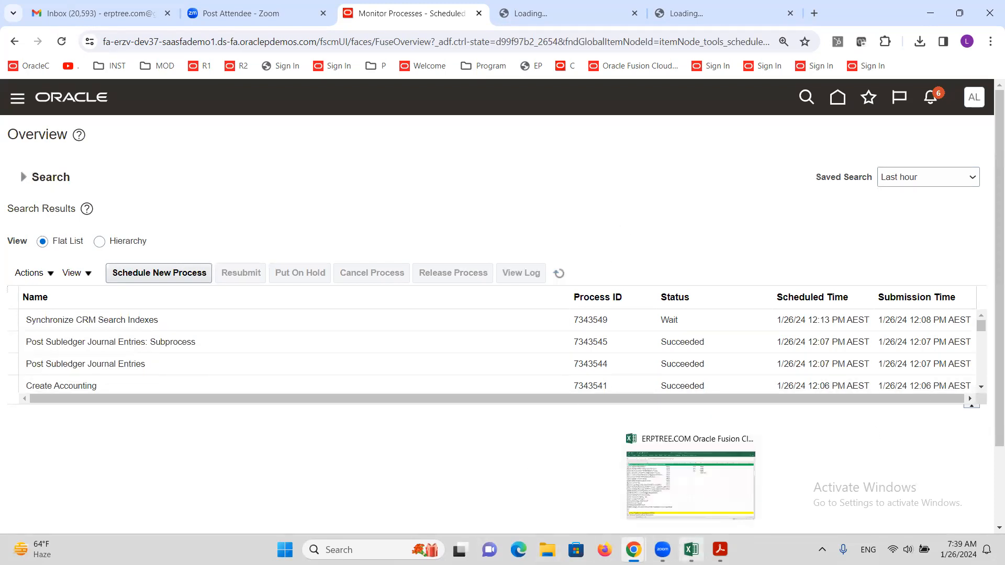
click(678, 499)
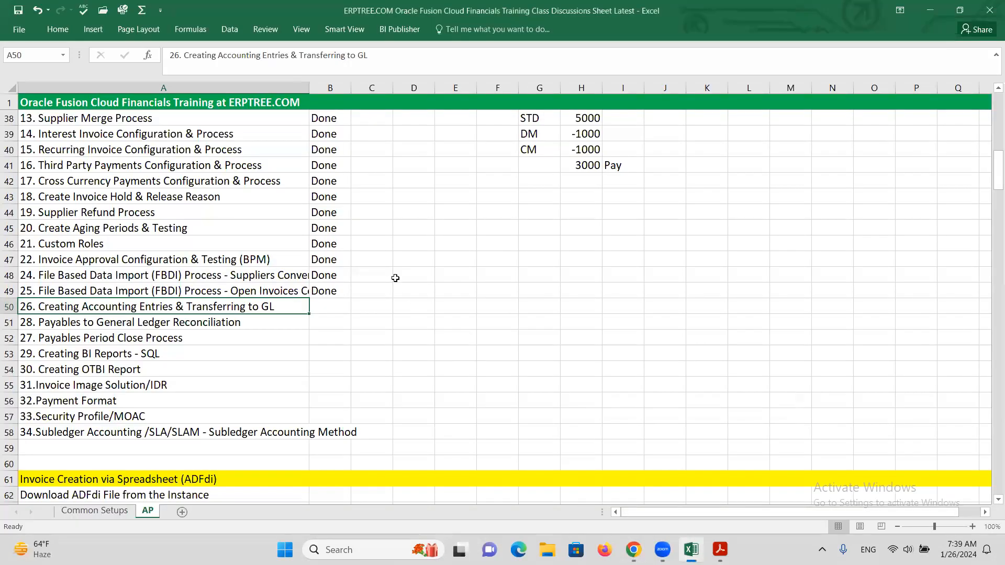